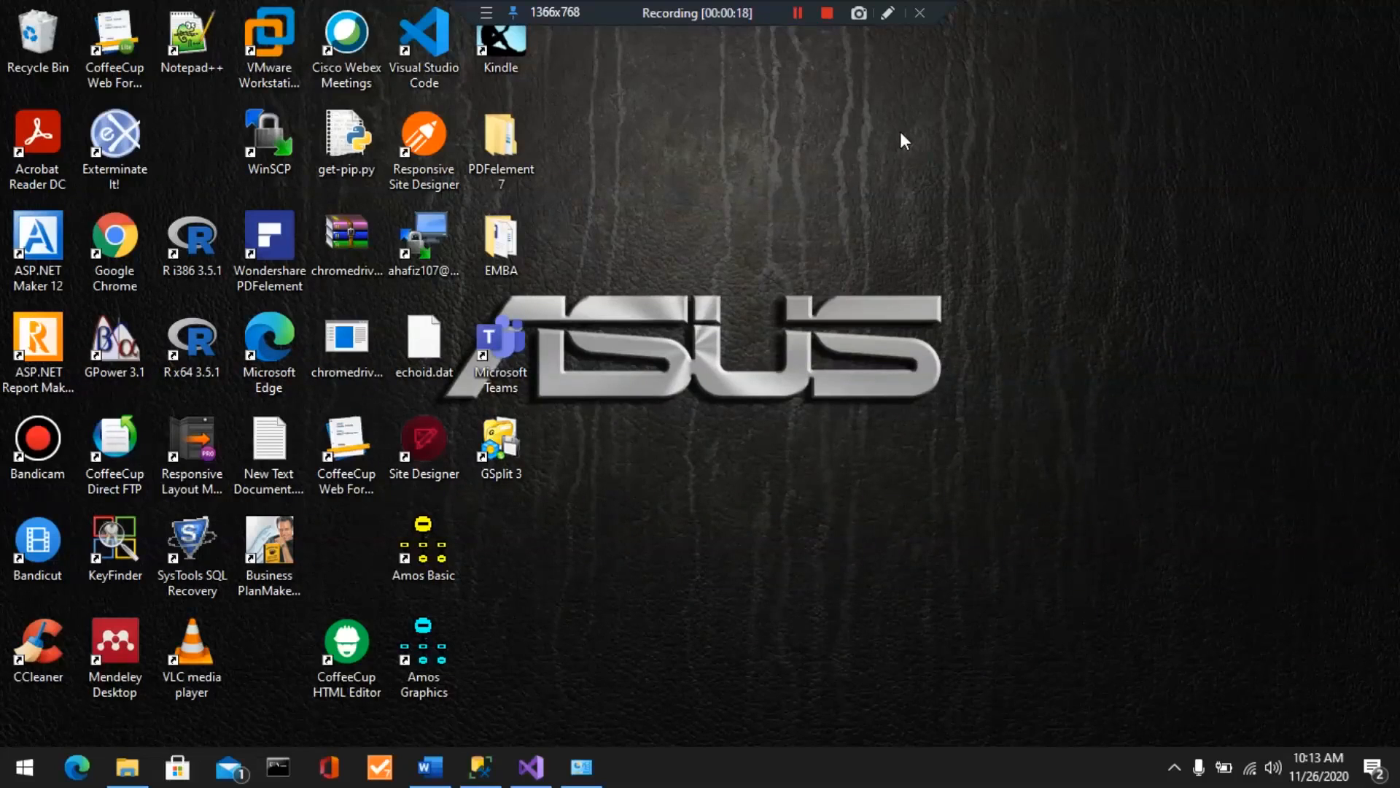
- Bring up the Lab Assignment #2 document in Word and read down to the System Rules (MDX) Case block
left_click(431, 765)
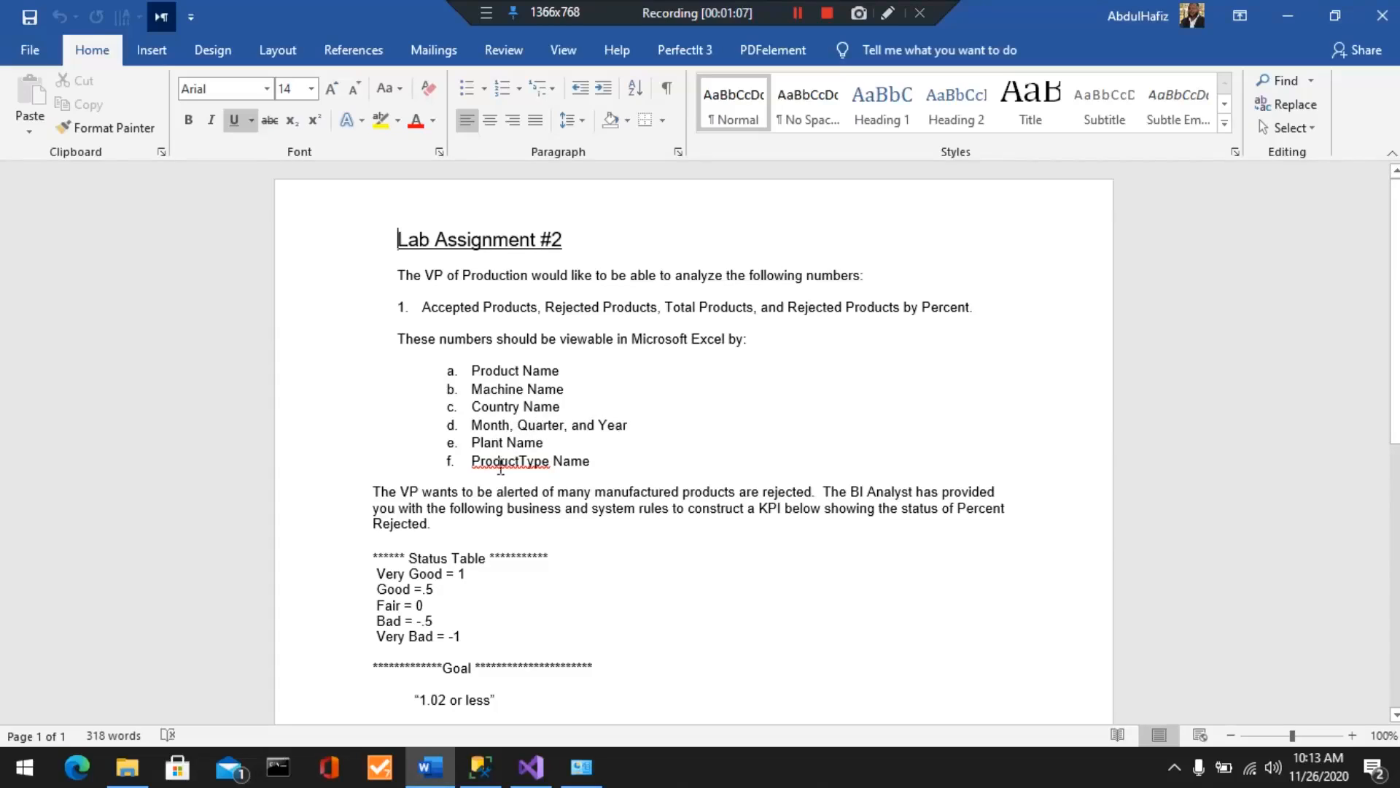
scroll(706, 437, "down", 5)
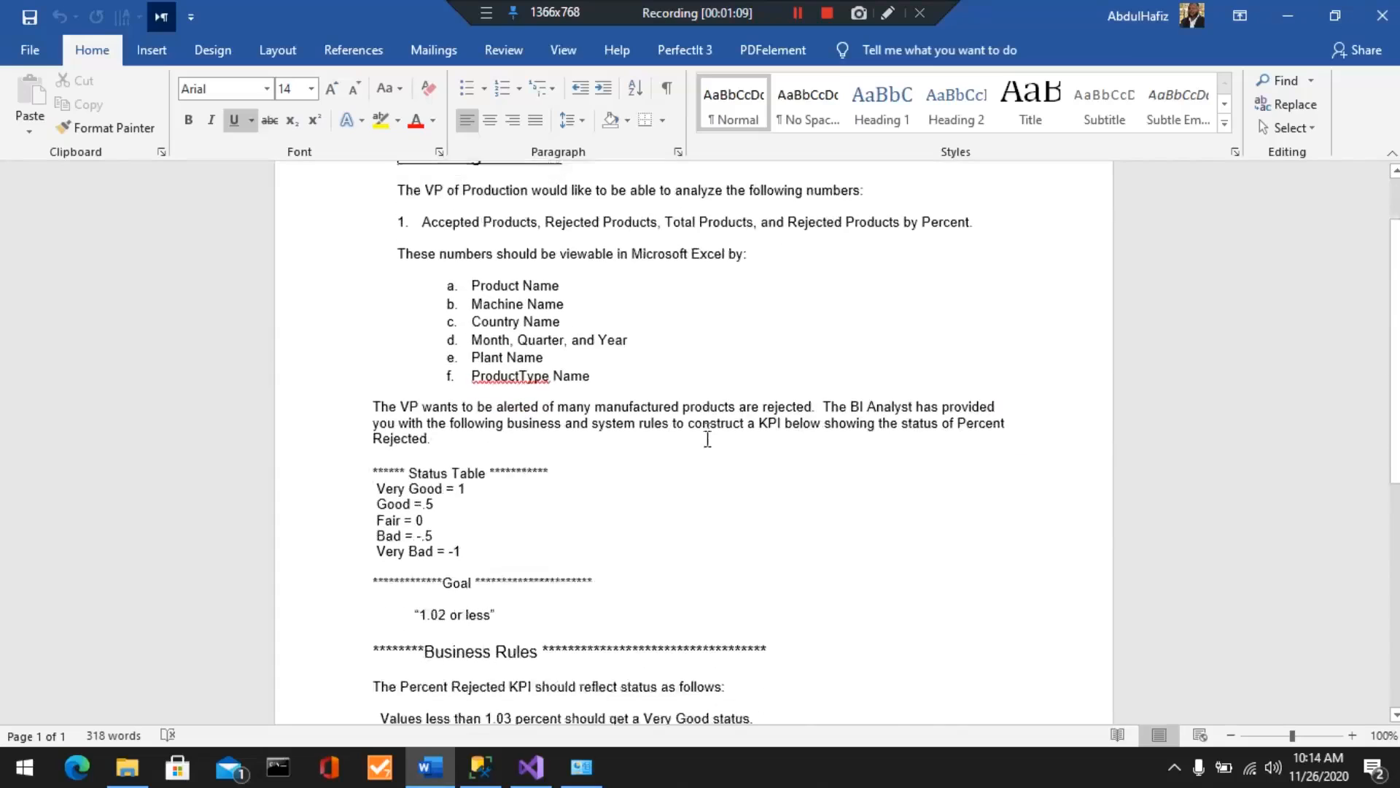
scroll(707, 438, "down", 4)
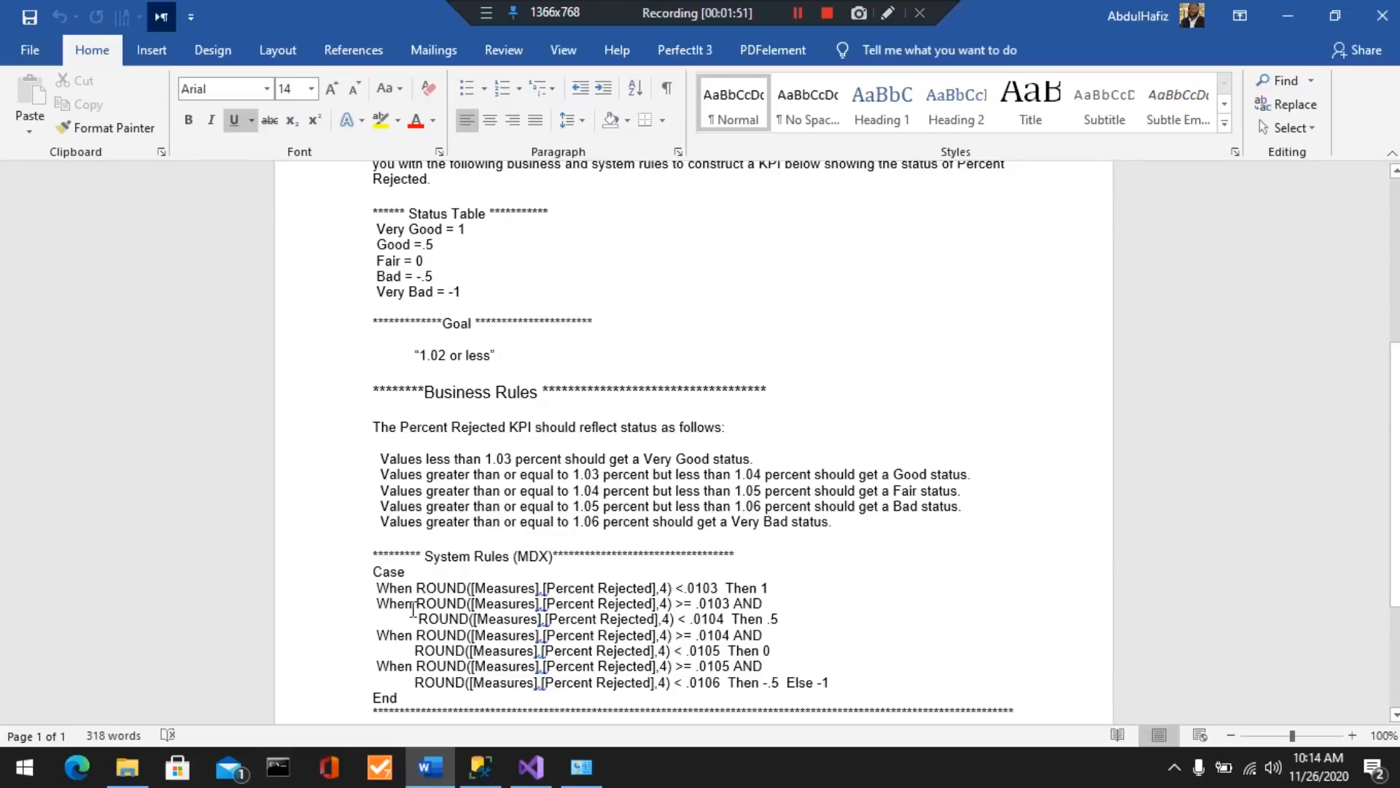
scroll(862, 591, "down", 1)
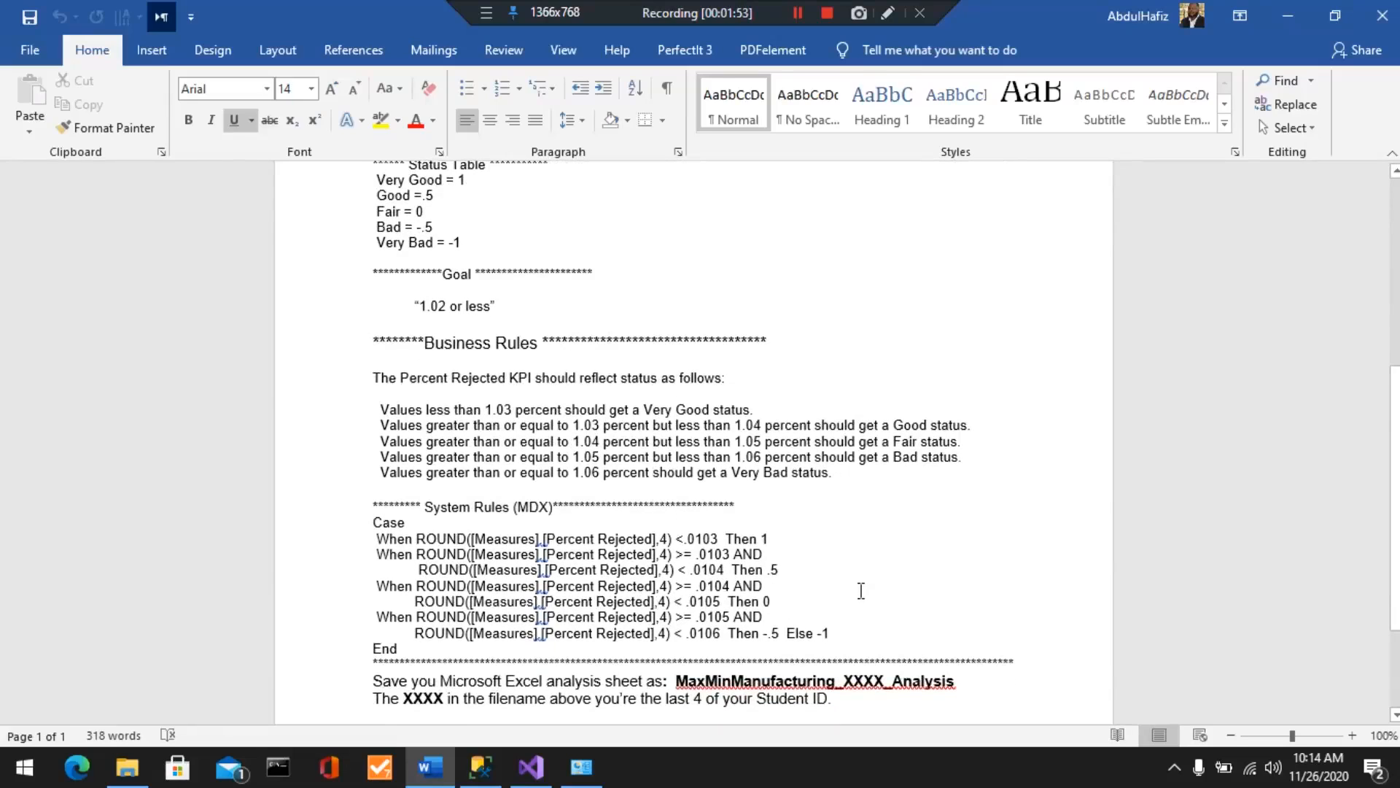
scroll(860, 589, "down", 1)
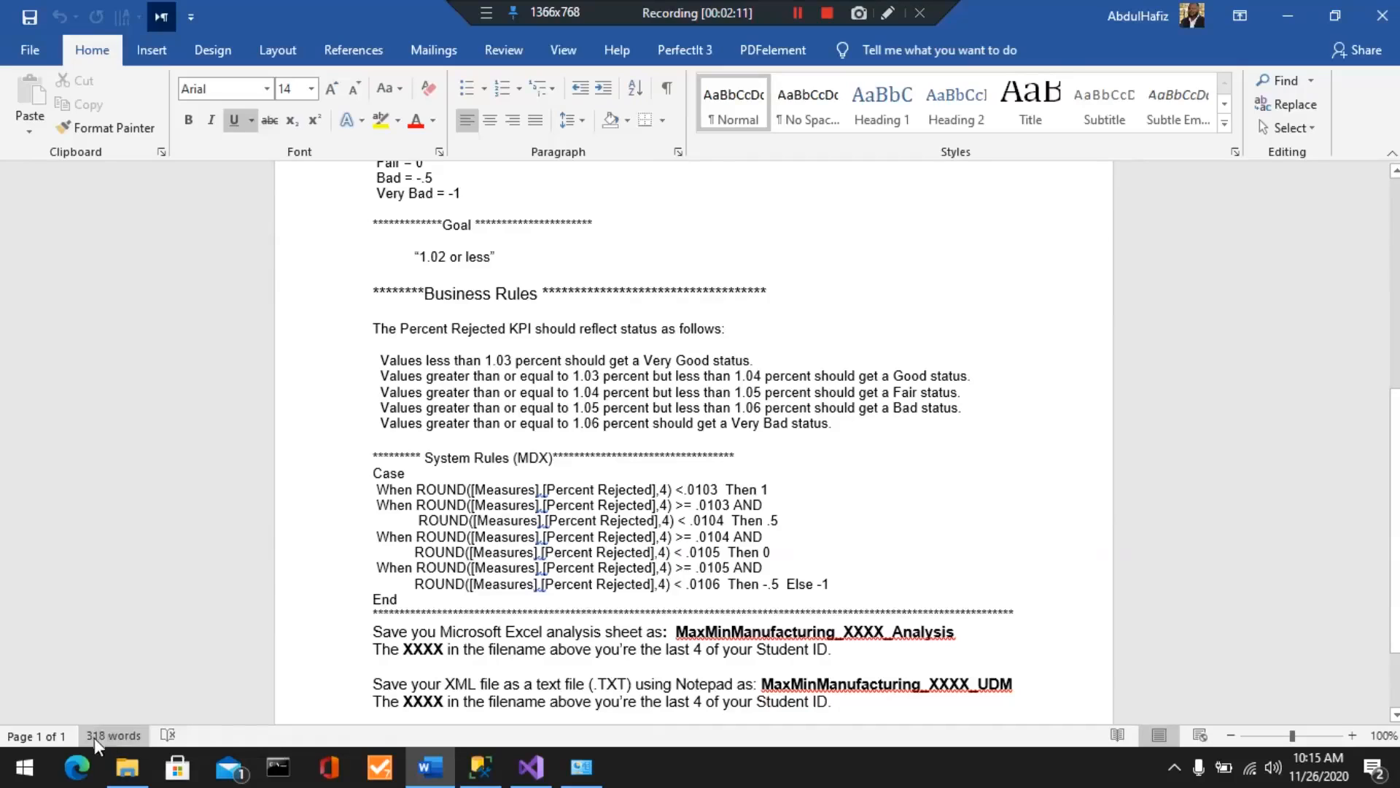
left_click(23, 768)
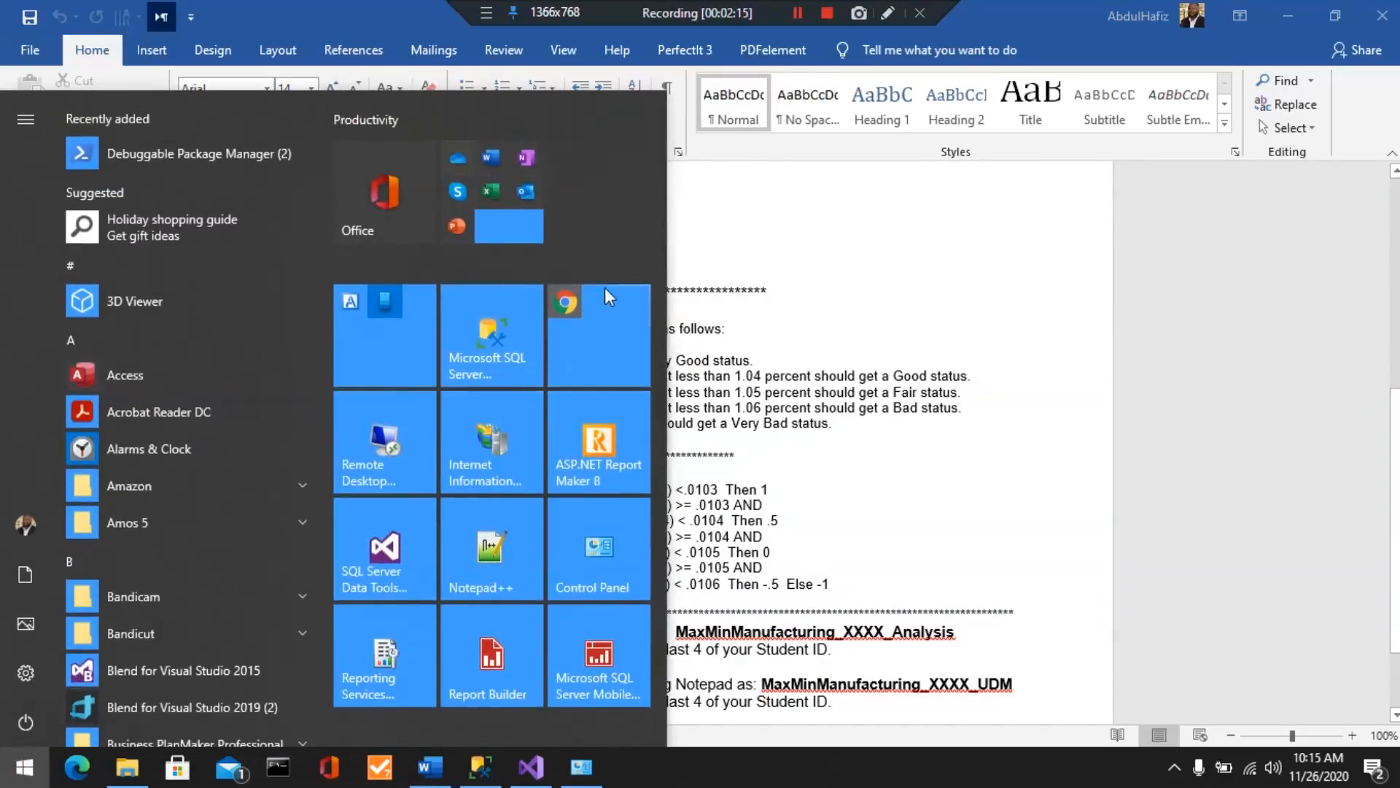
- Launch Chrome in a fresh tab and log in to the university Portal Access
left_click(605, 290)
left_click(382, 467)
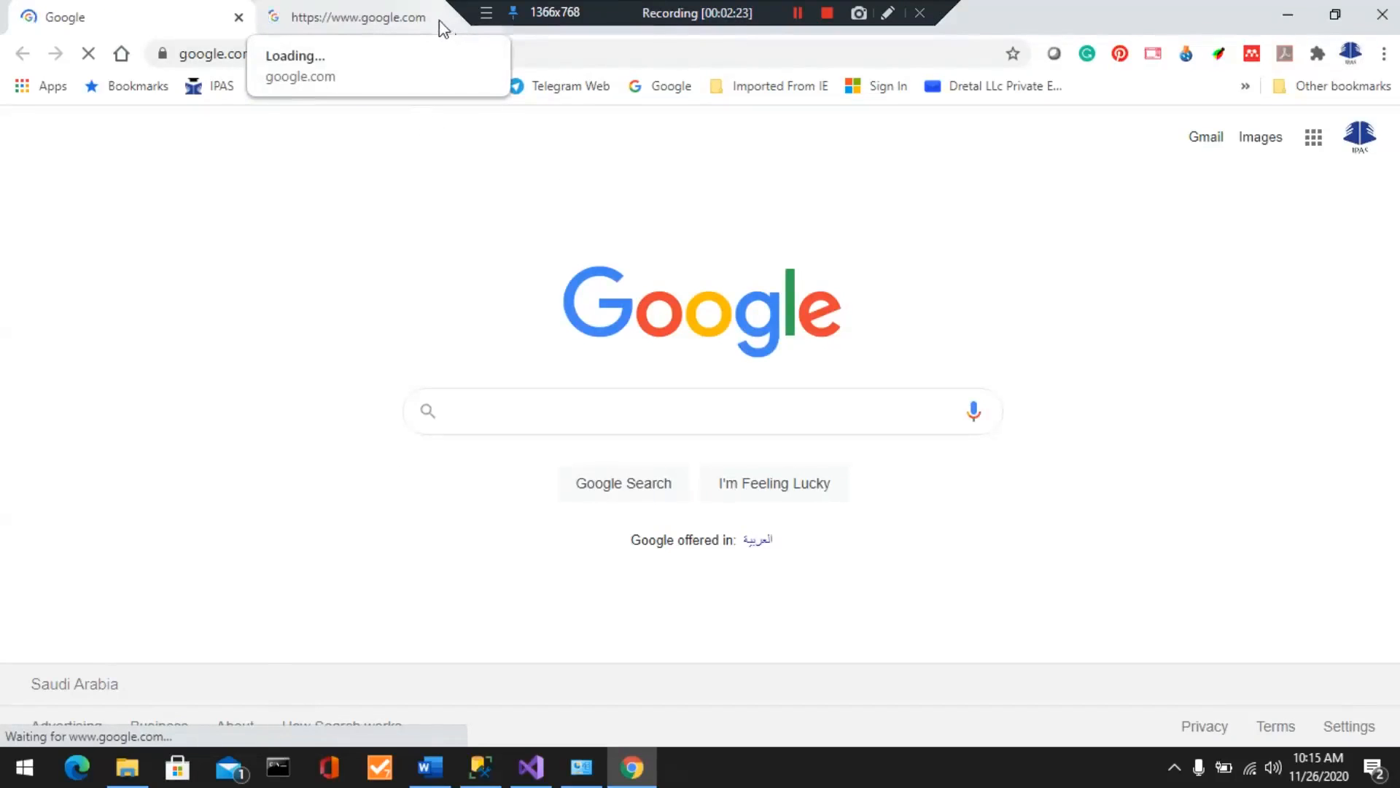
left_click(239, 17)
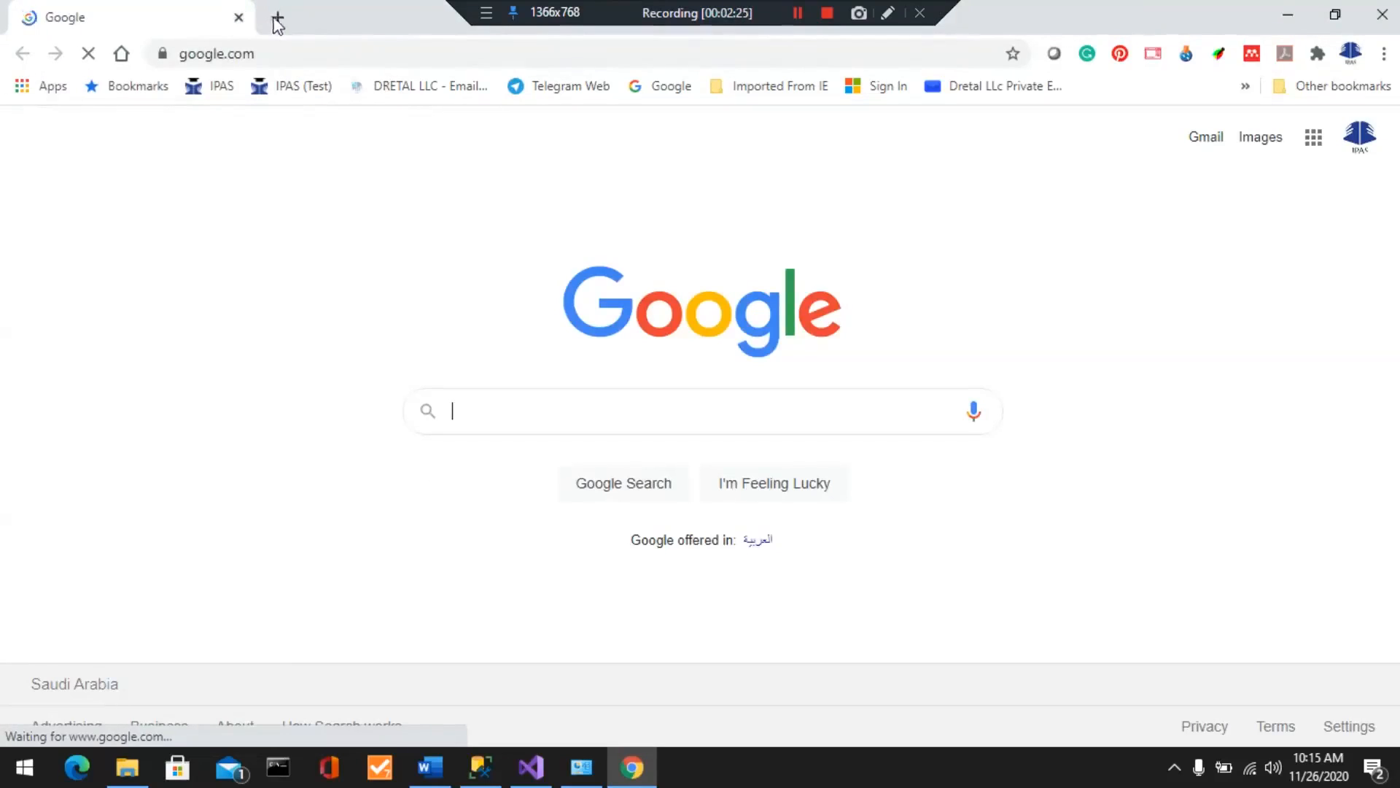
left_click(277, 19)
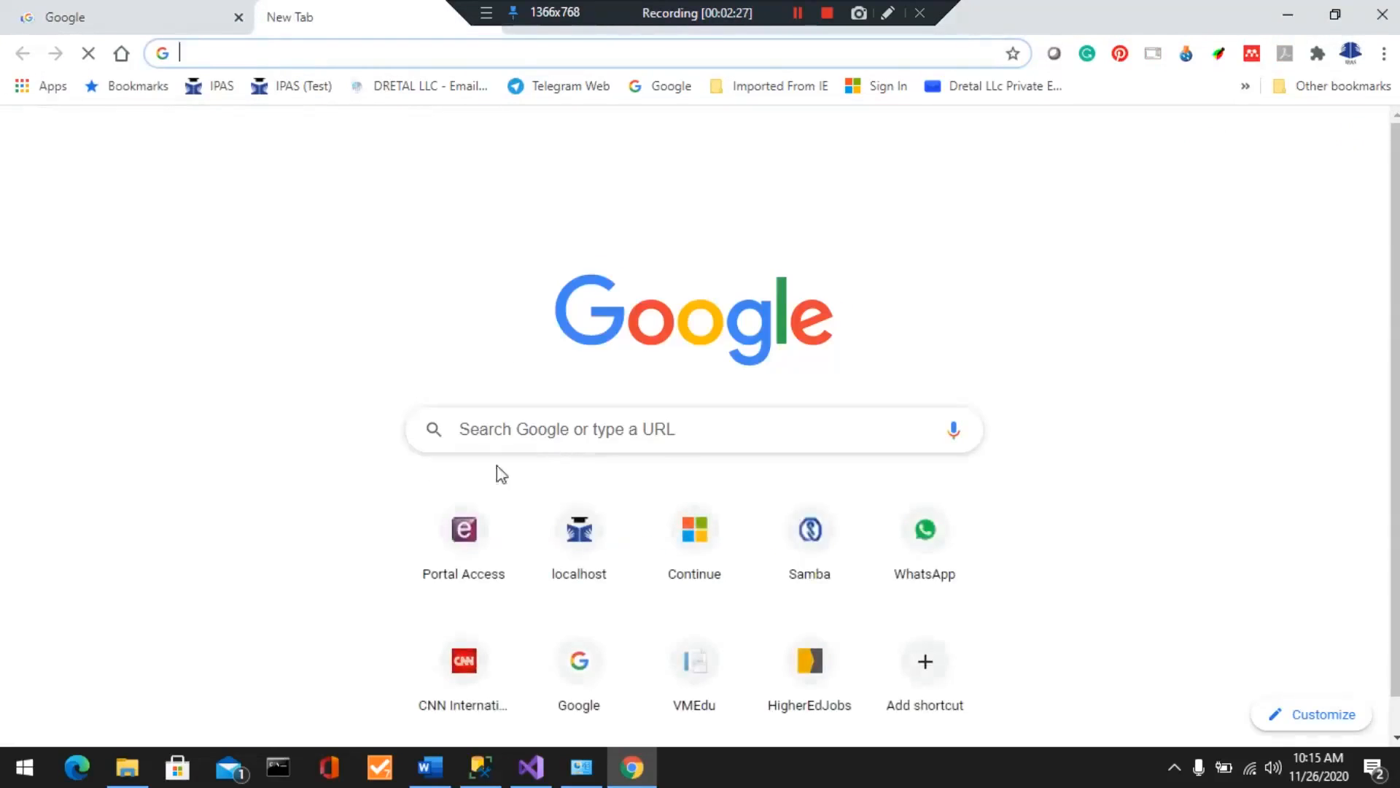
left_click(453, 536)
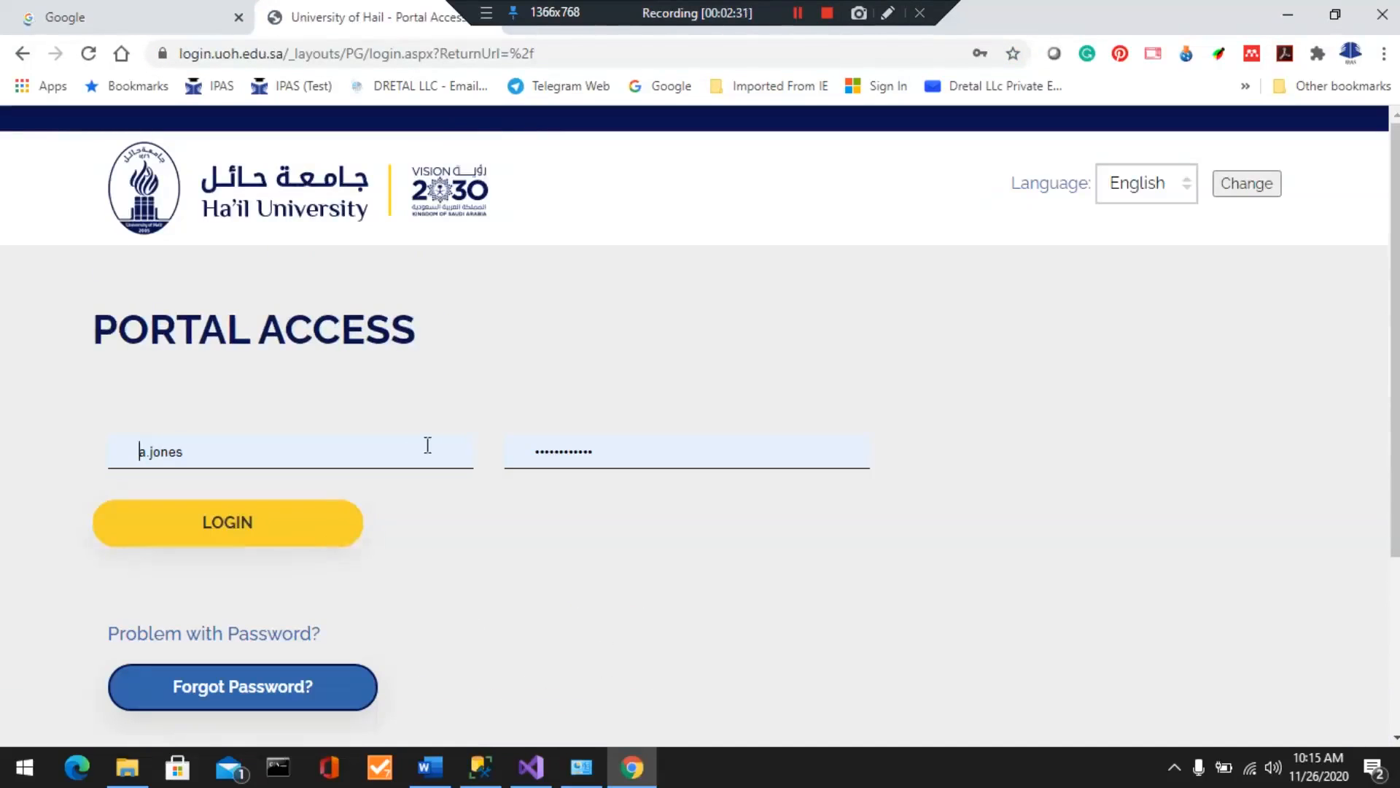
left_click(229, 519)
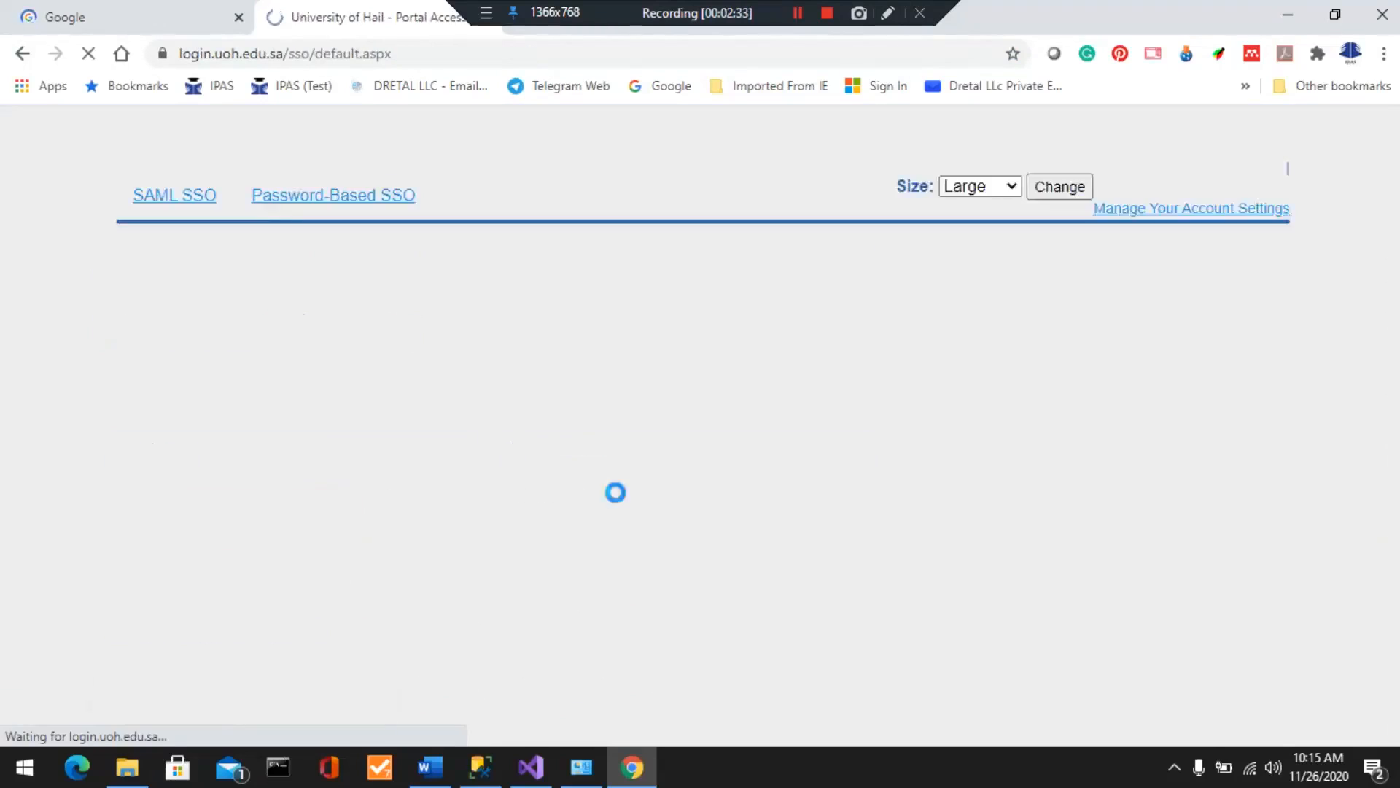
- Continue to Blackboard and sign in through the third-party University Portal Access option
left_click(293, 521)
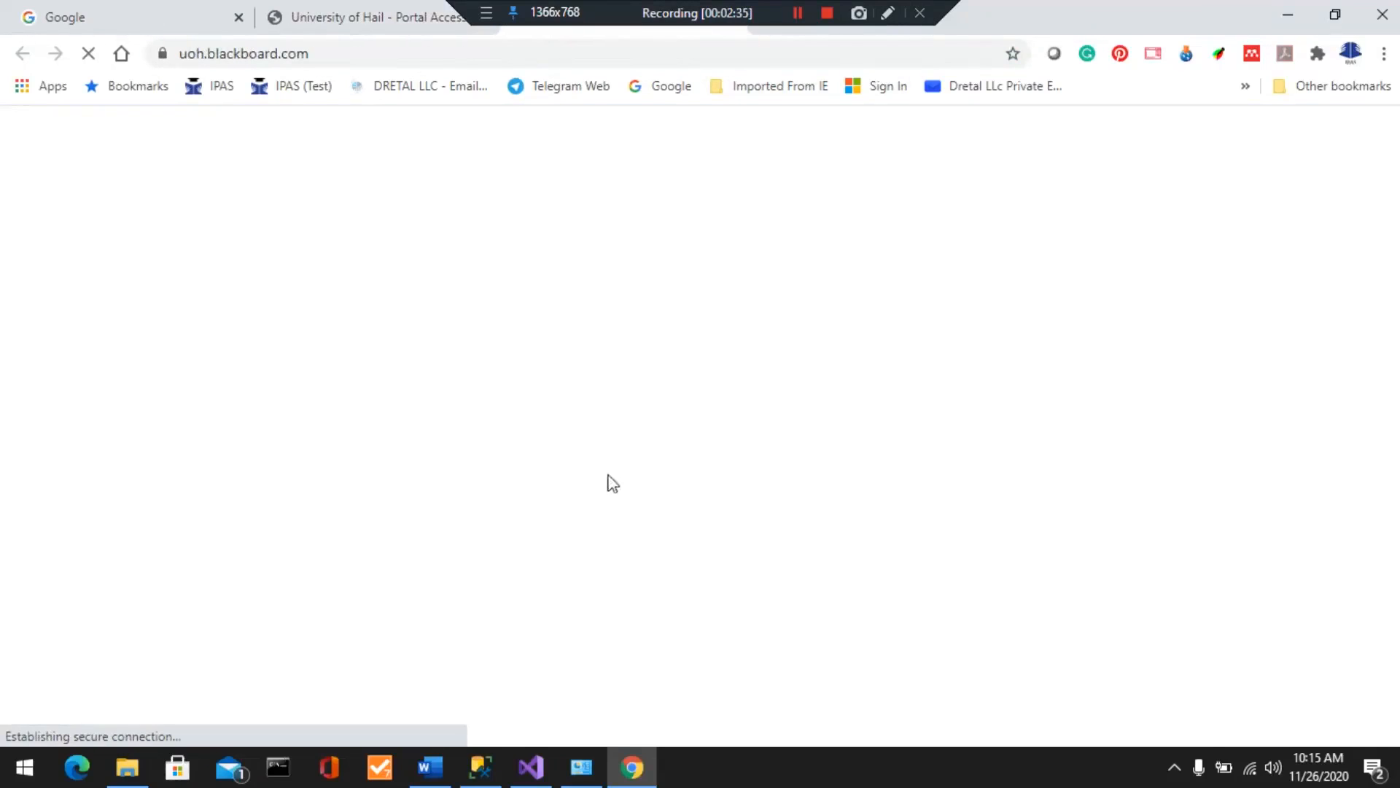
scroll(975, 540, "down", 2)
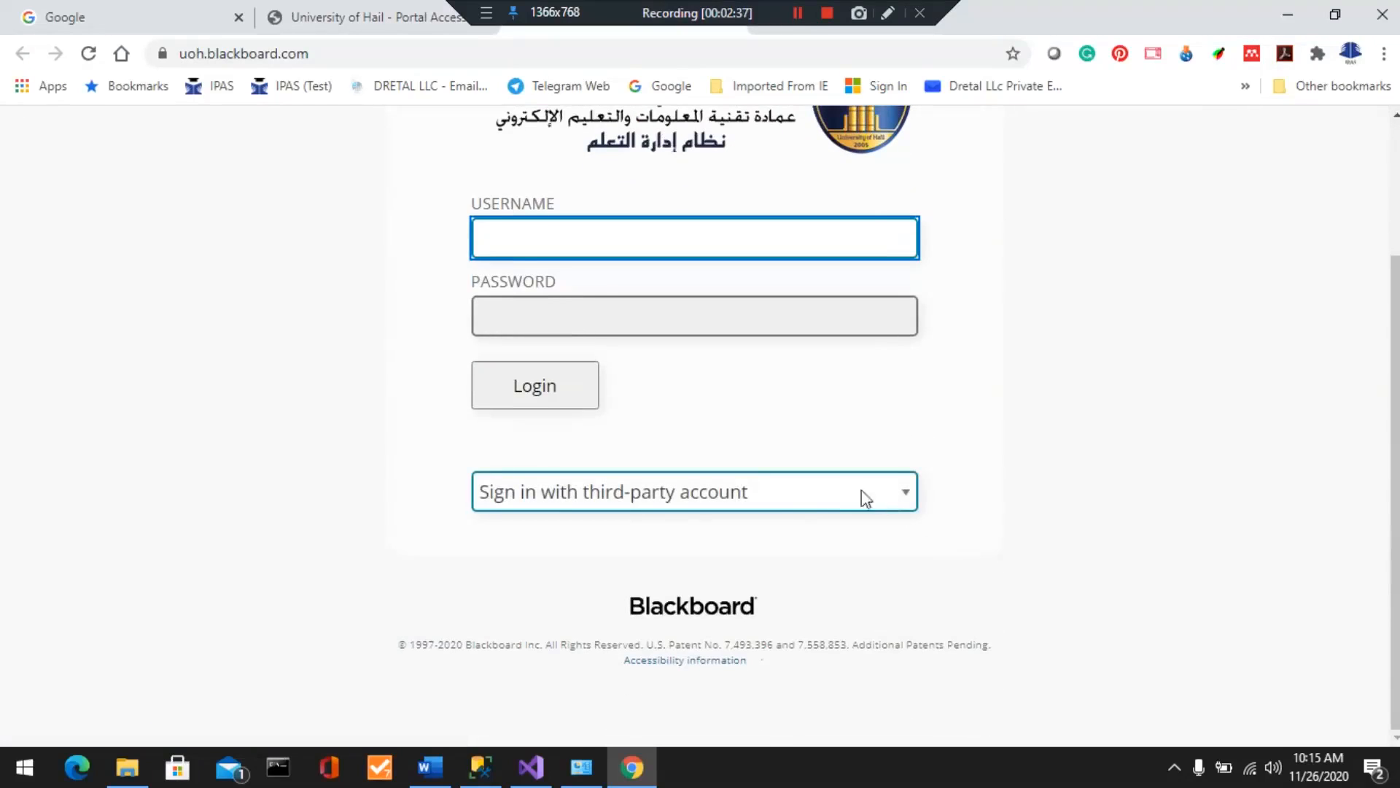
left_click(890, 496)
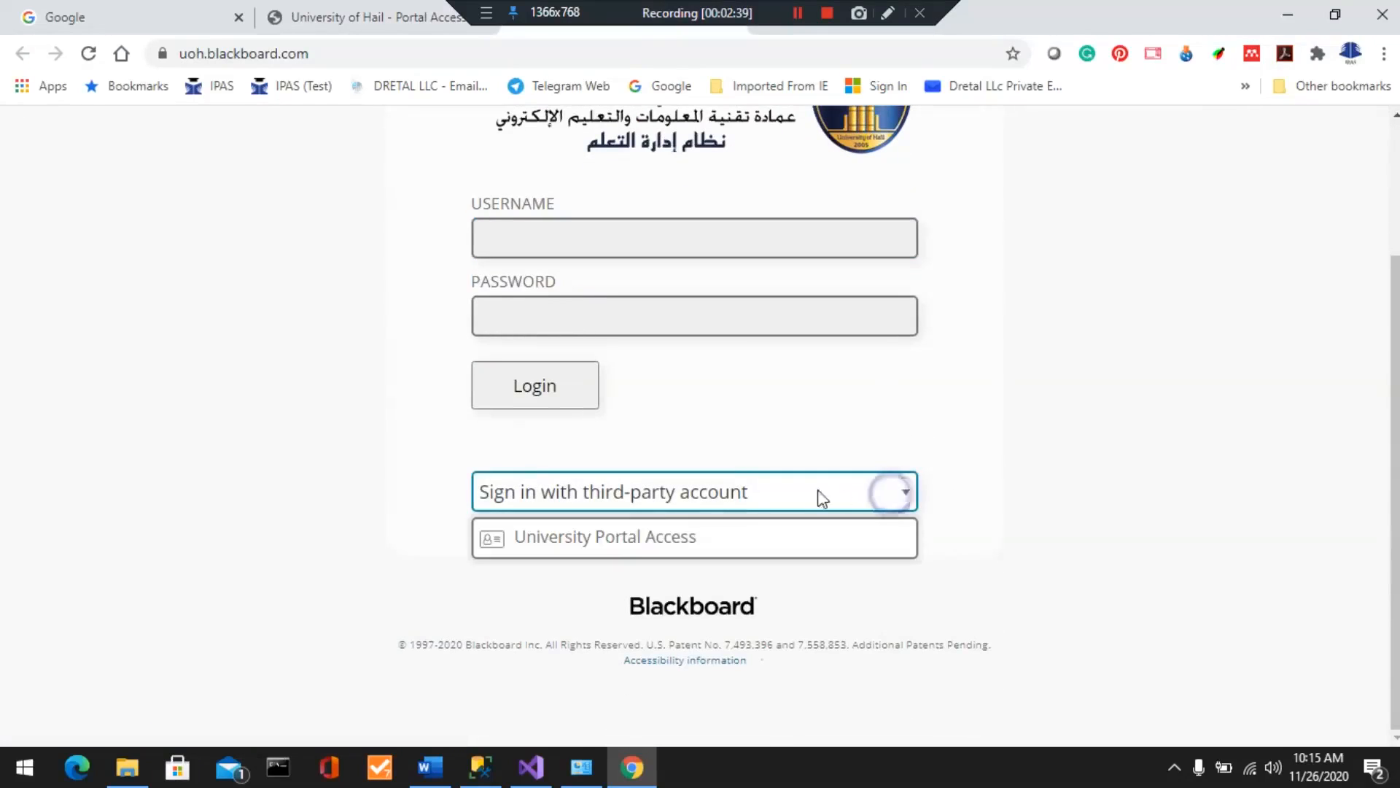
left_click(613, 537)
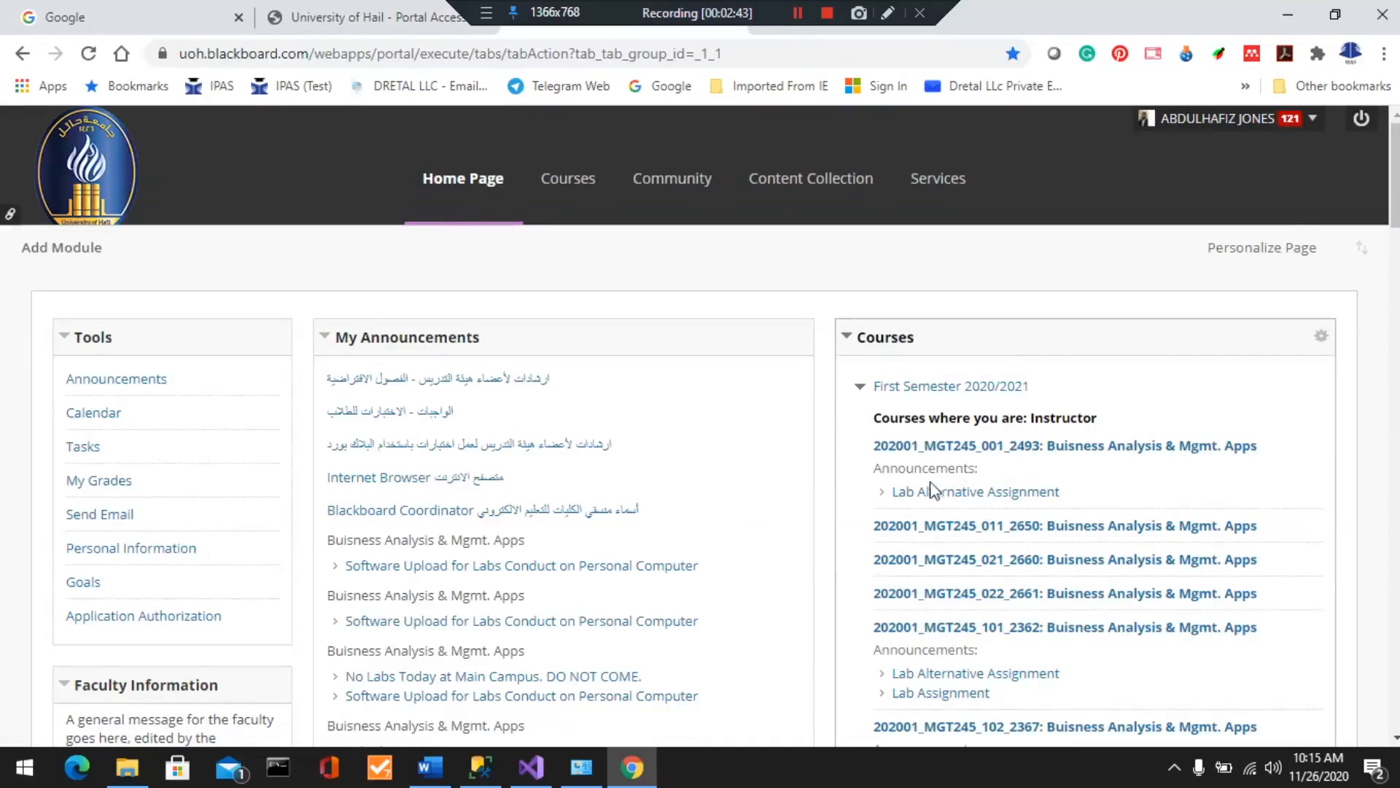
- Open course 202001_MGT245_101_2362, its Syllabus, Book, PowerPoint, Classwork, & Exams area, then the Data folder
scroll(1104, 500, "down", 1)
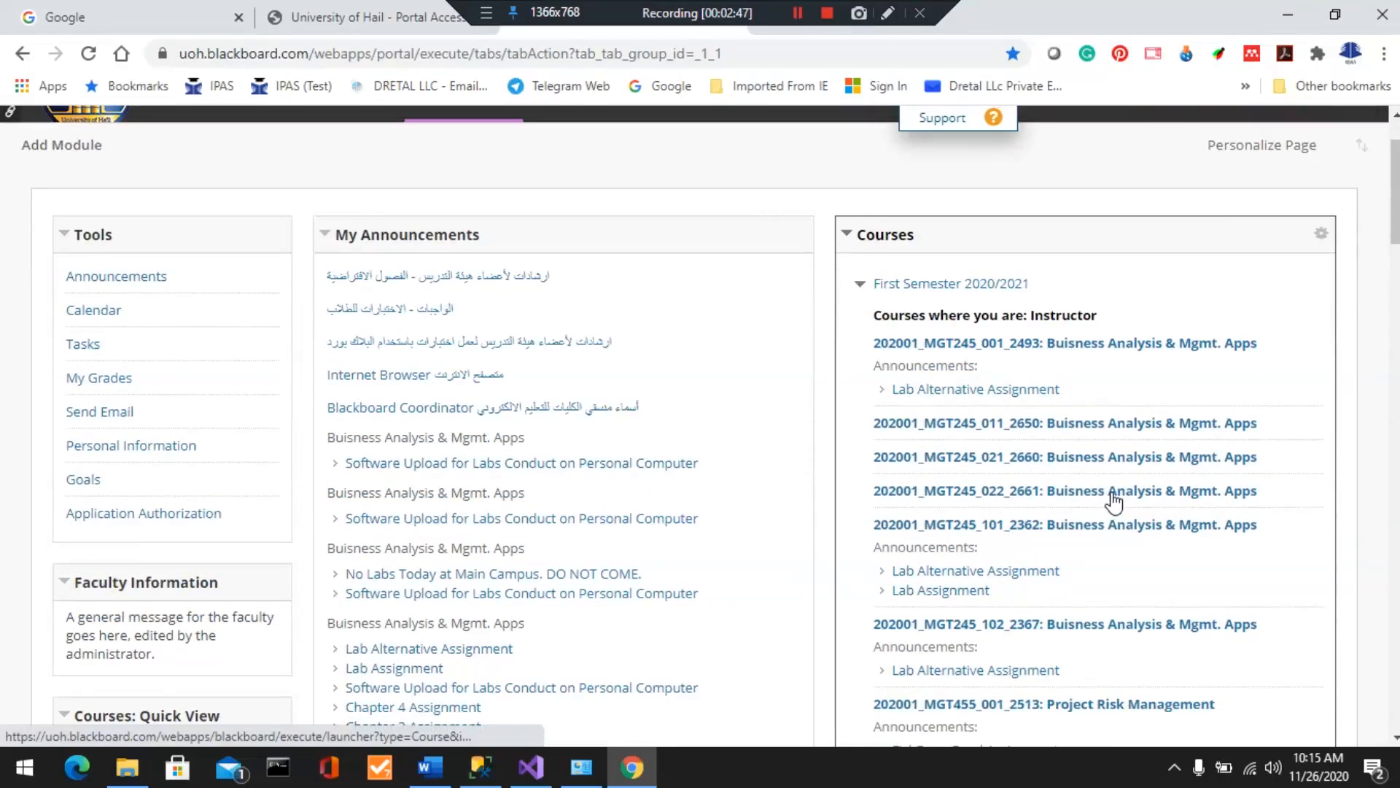
left_click(946, 528)
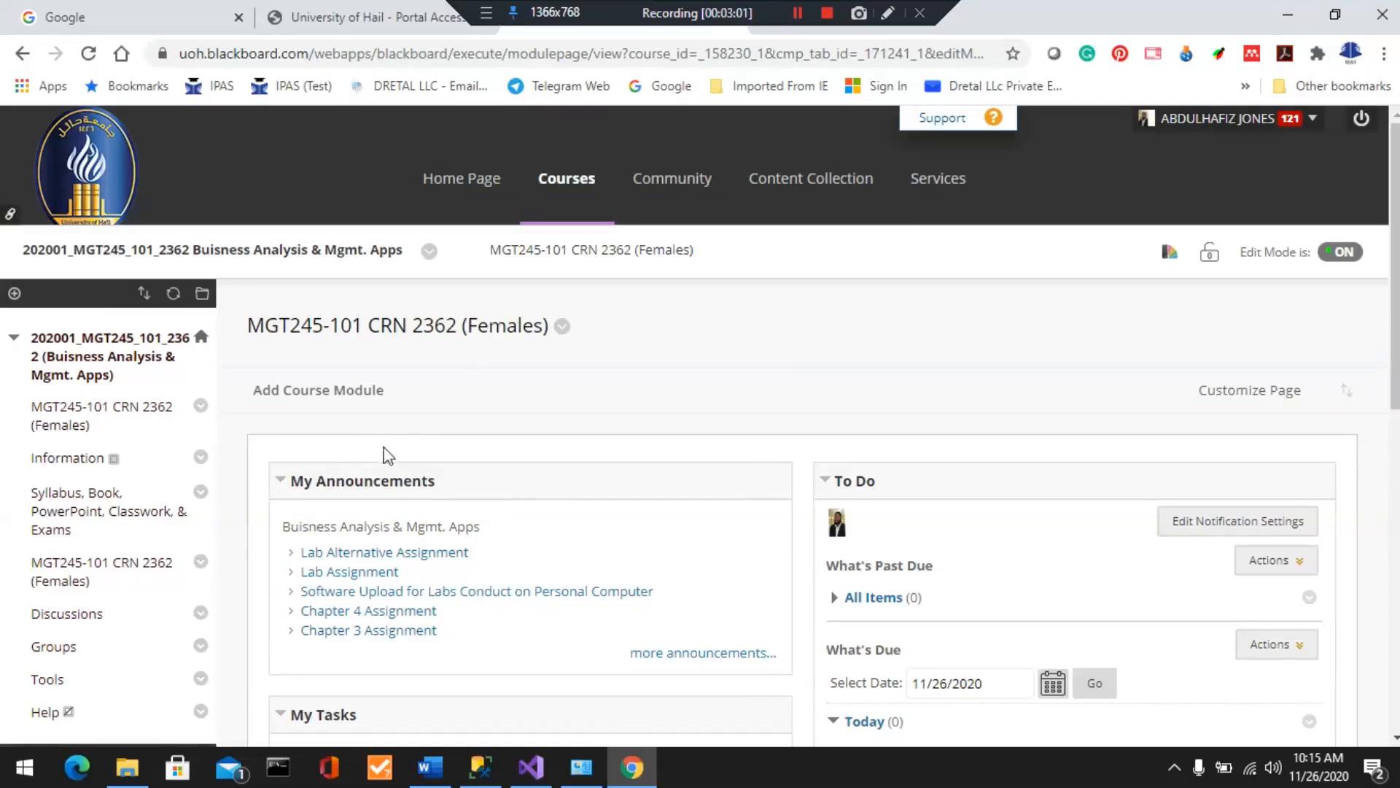
left_click(82, 504)
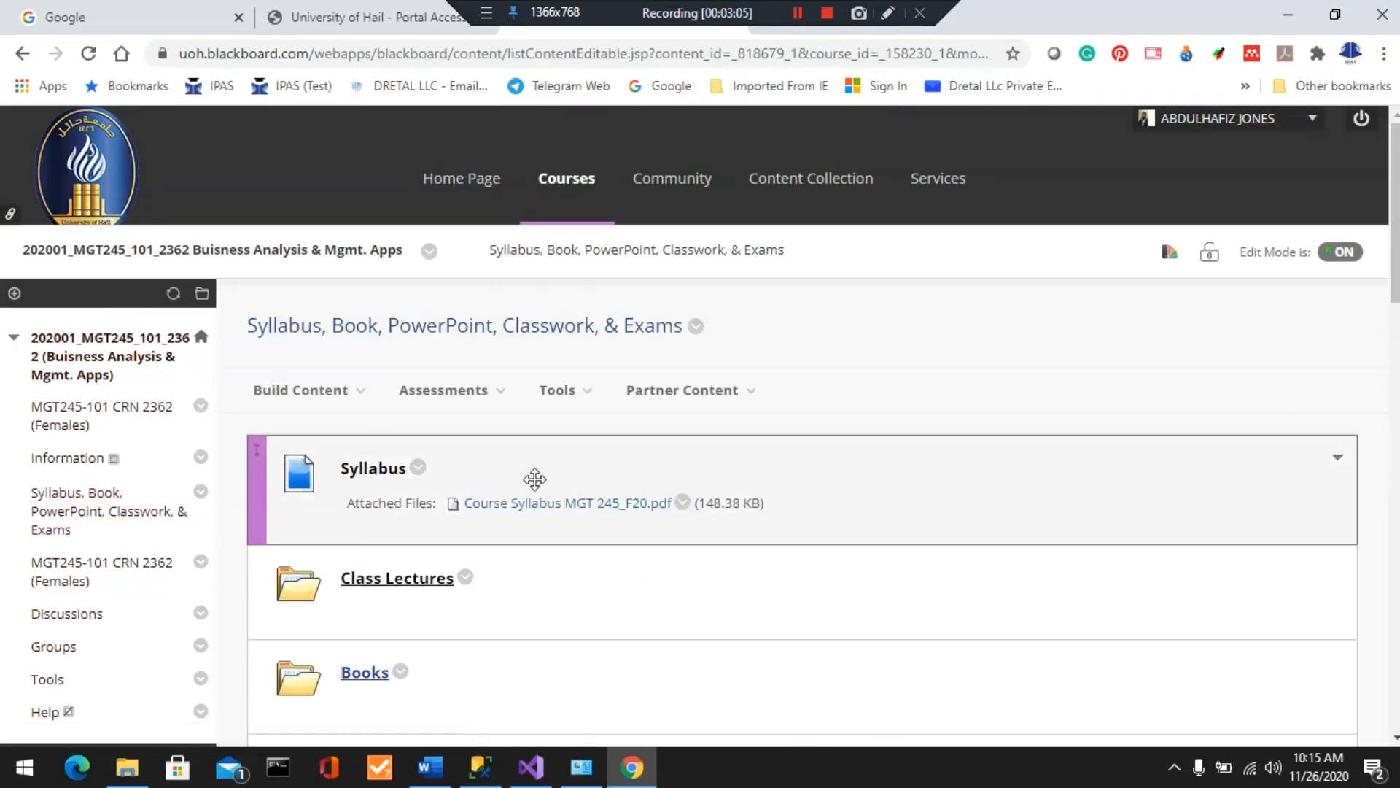
scroll(535, 479, "down", 4)
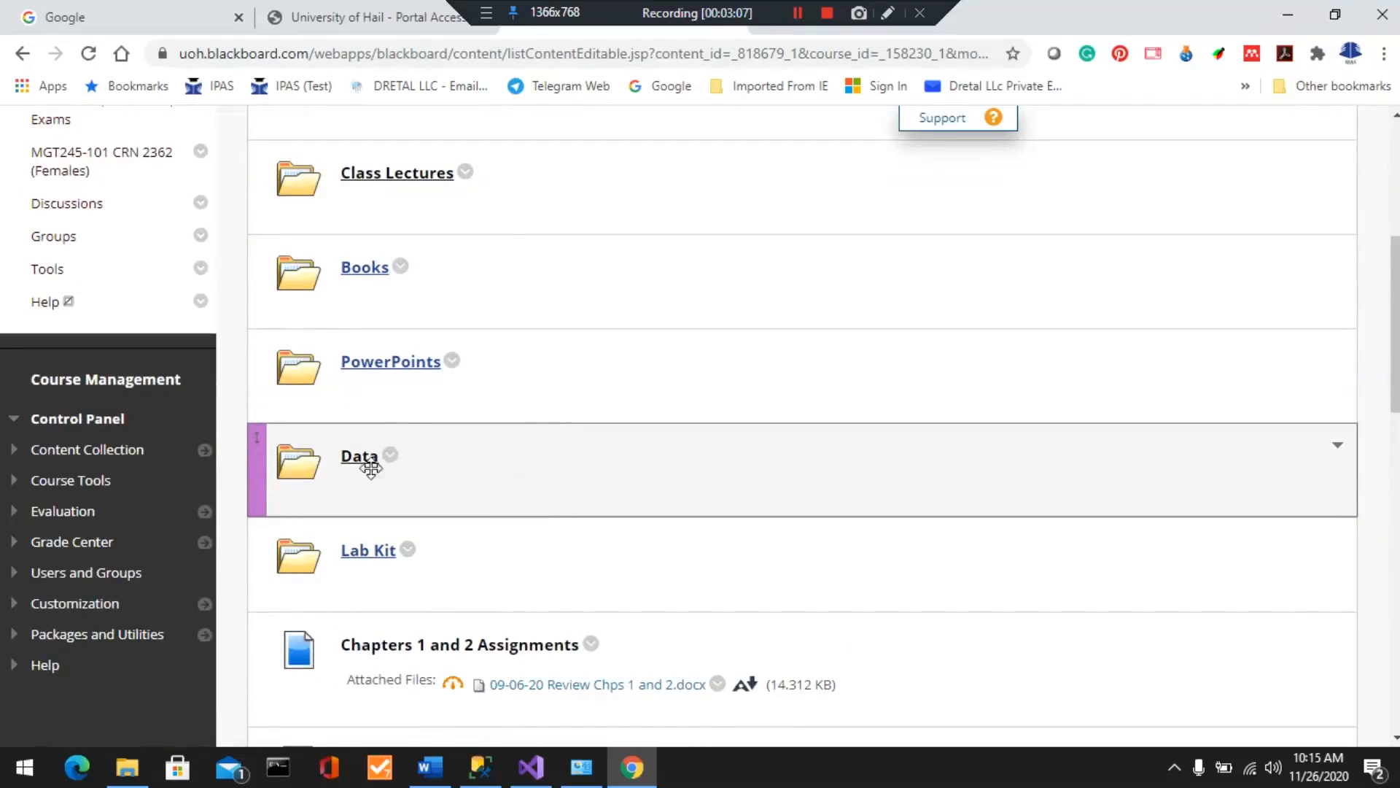
left_click(356, 467)
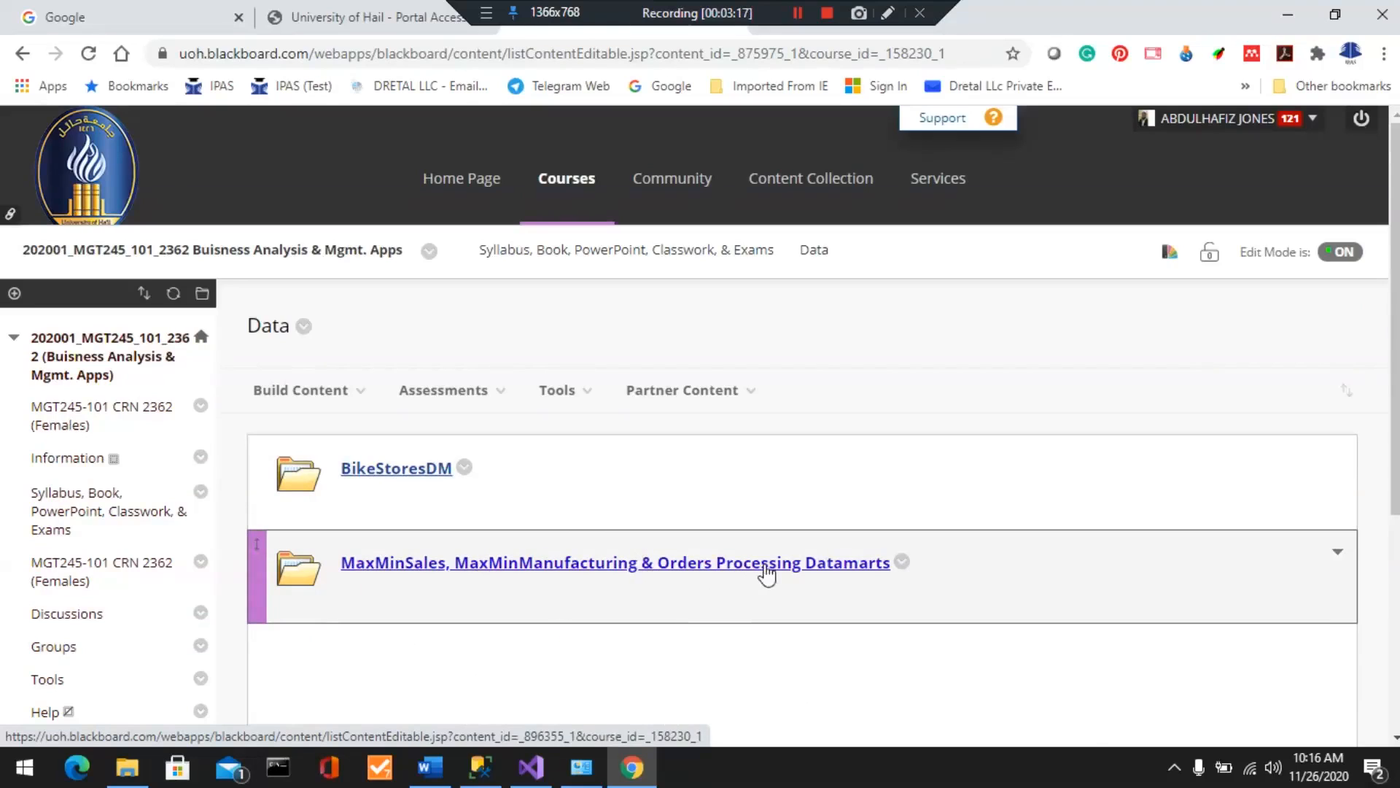
- Open the MaxMinSales, MaxMinManufacturing & Orders Processing Datamarts folder, checking the assignment in Word
left_click(548, 567)
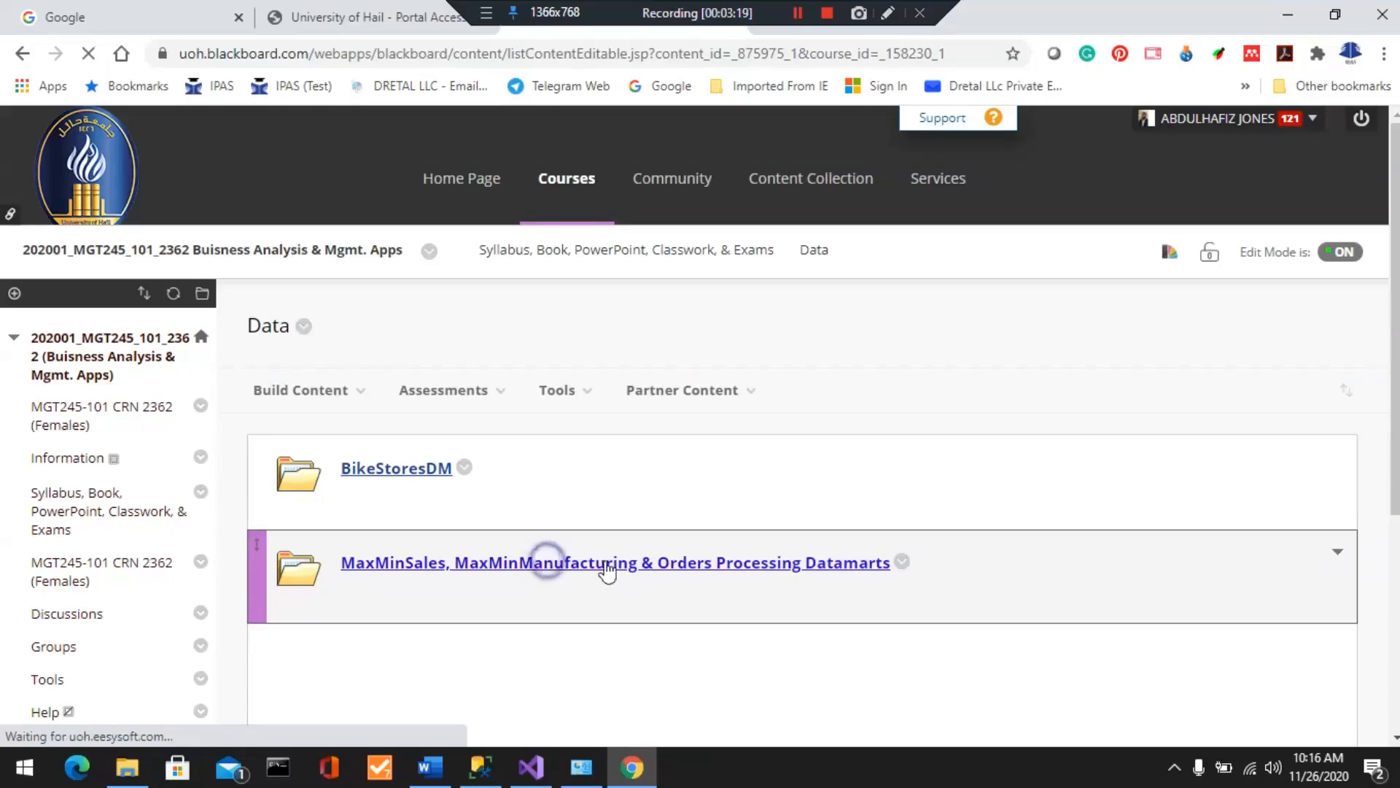
scroll(648, 503, "down", 5)
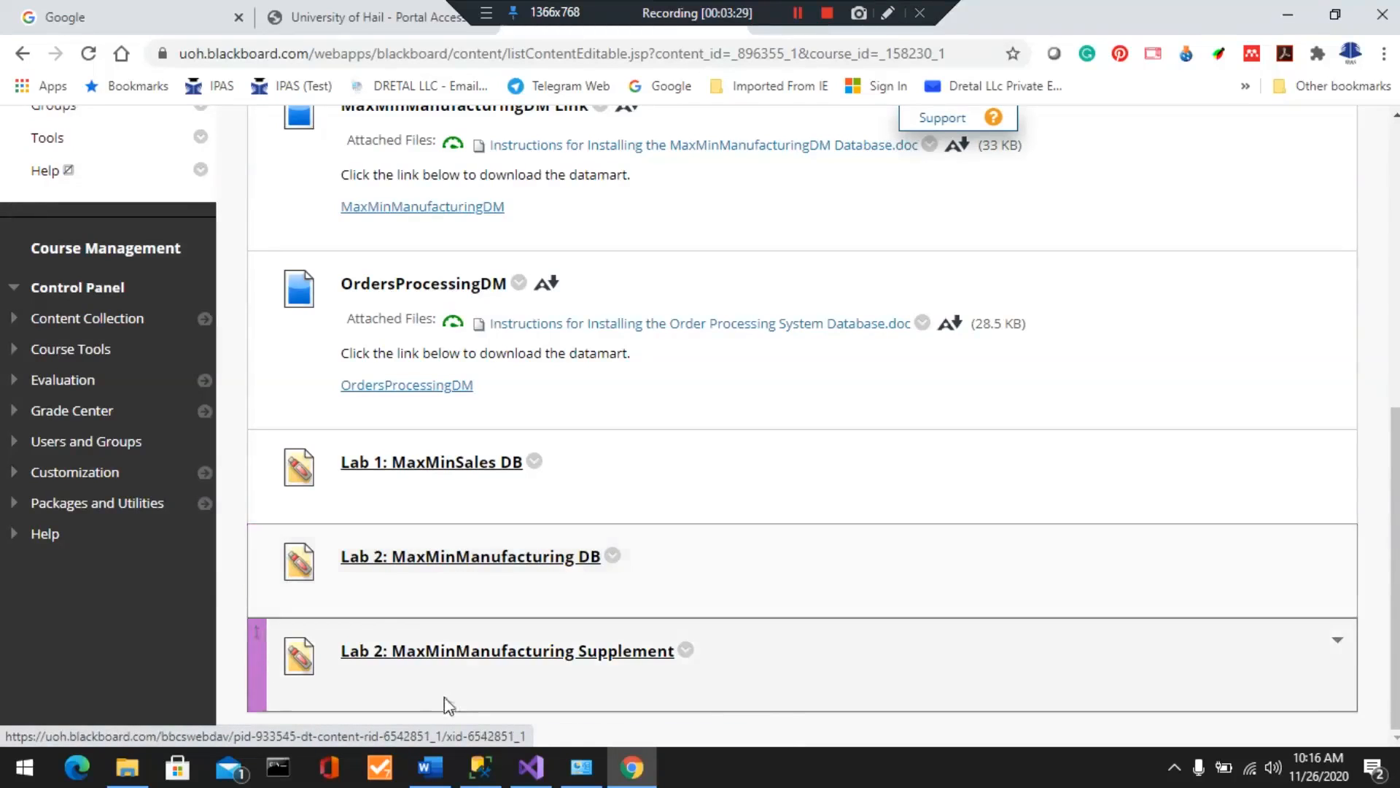
left_click(430, 767)
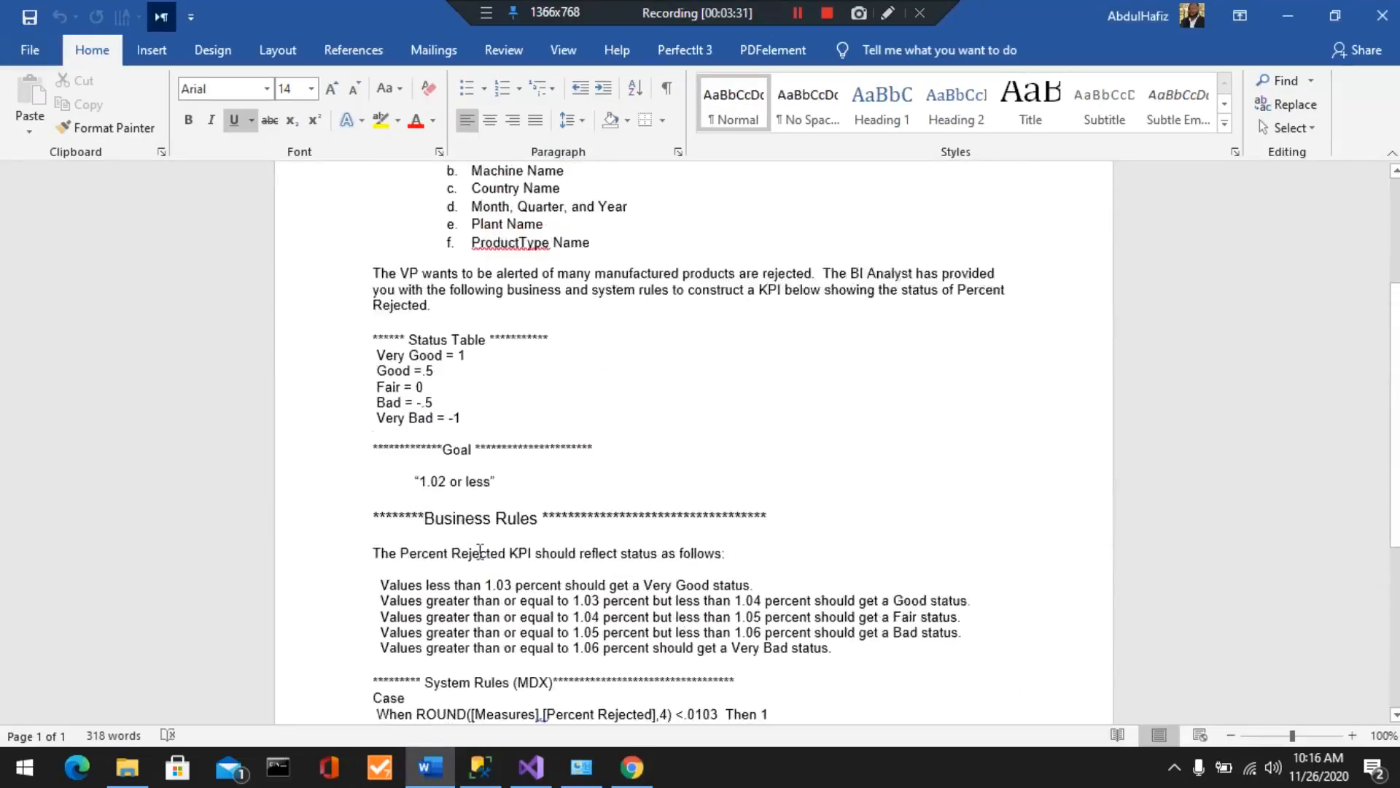
scroll(480, 550, "up", 5)
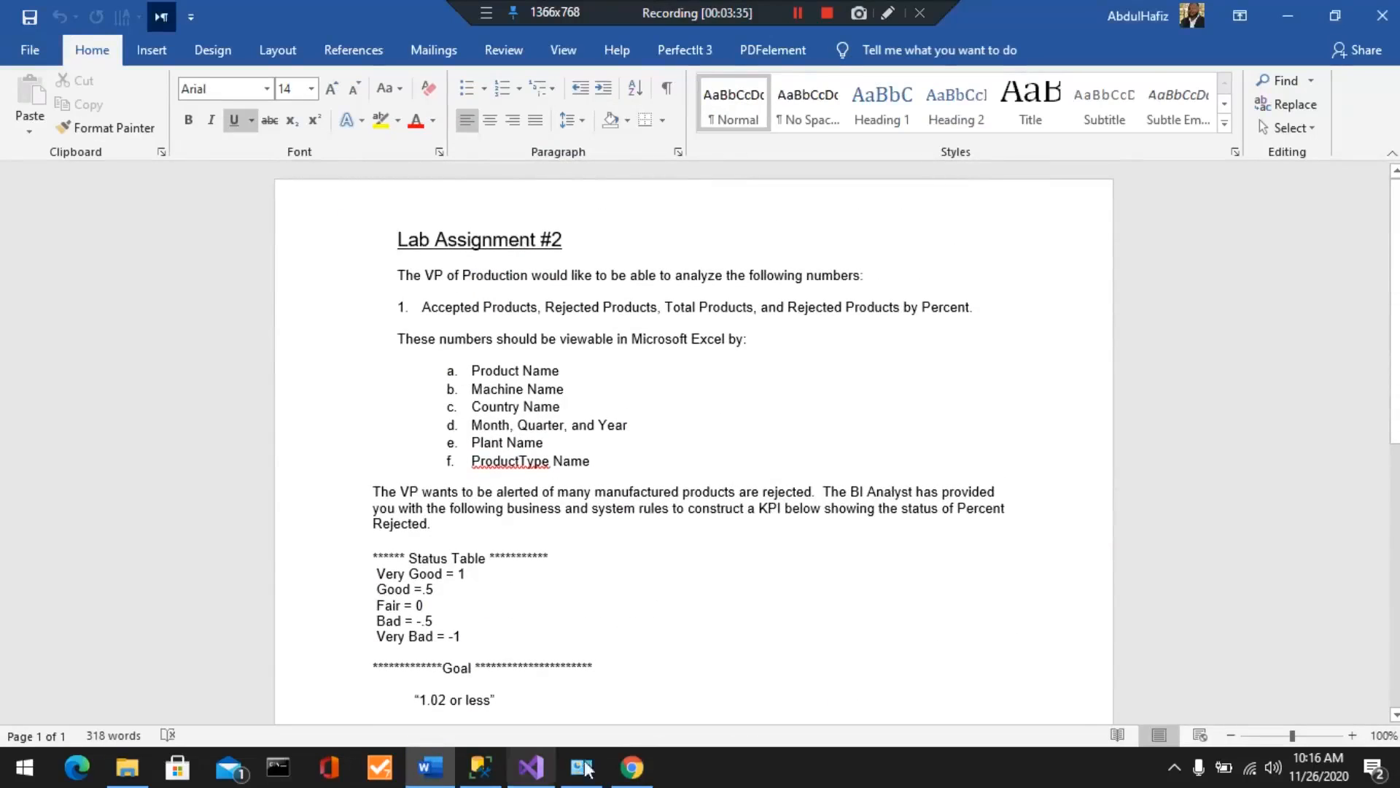
left_click(633, 768)
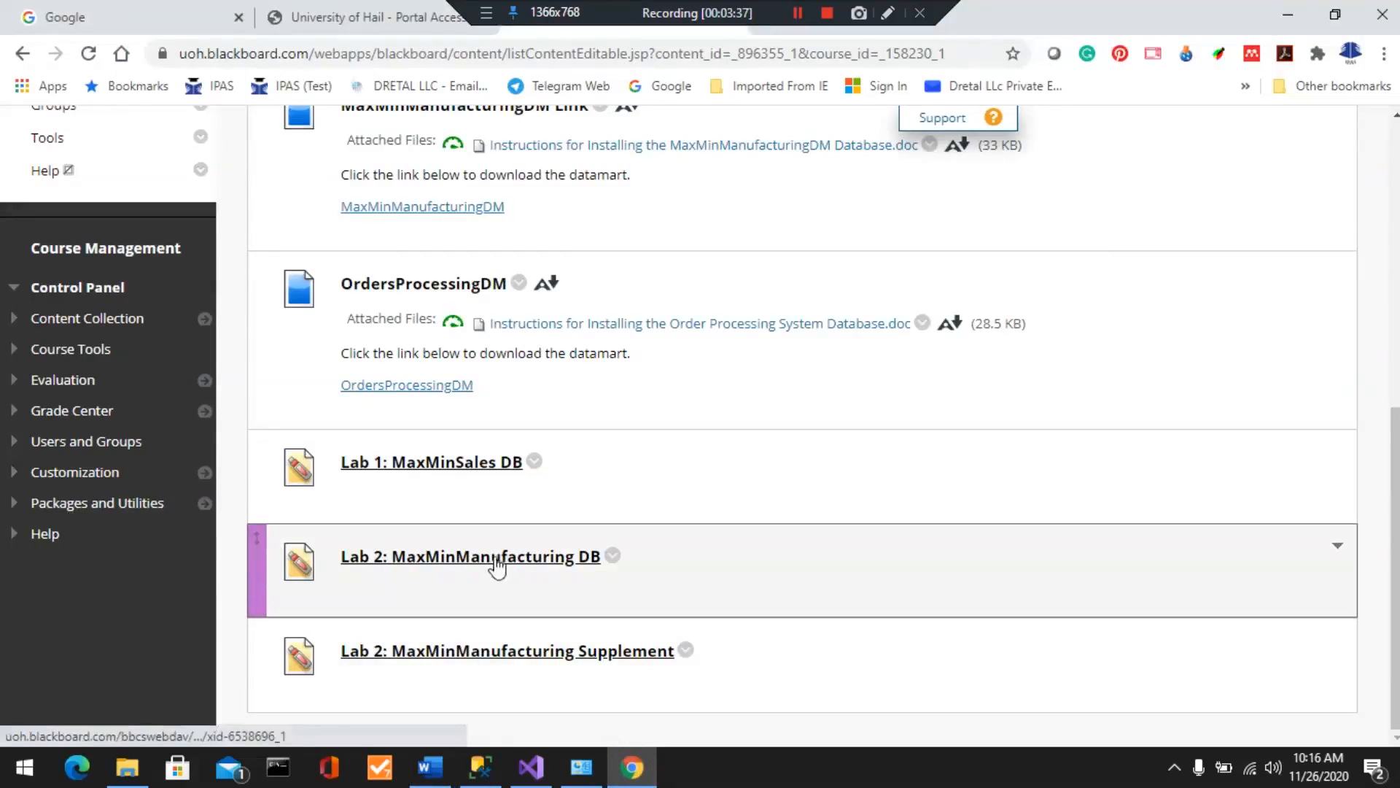
- Download the Lab 2 MaxMinManufacturing .rar archive and save it into Documents
left_click(493, 563)
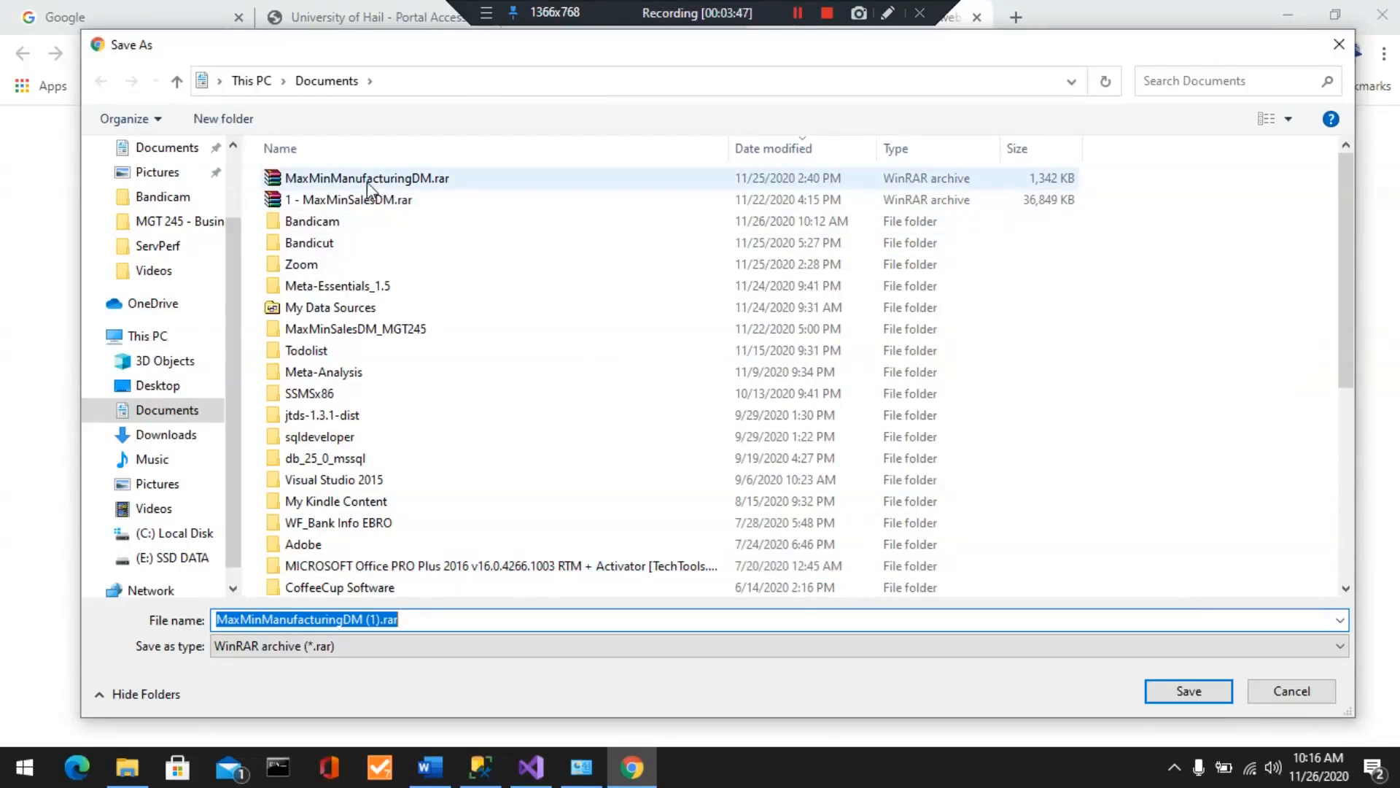
left_click(1182, 699)
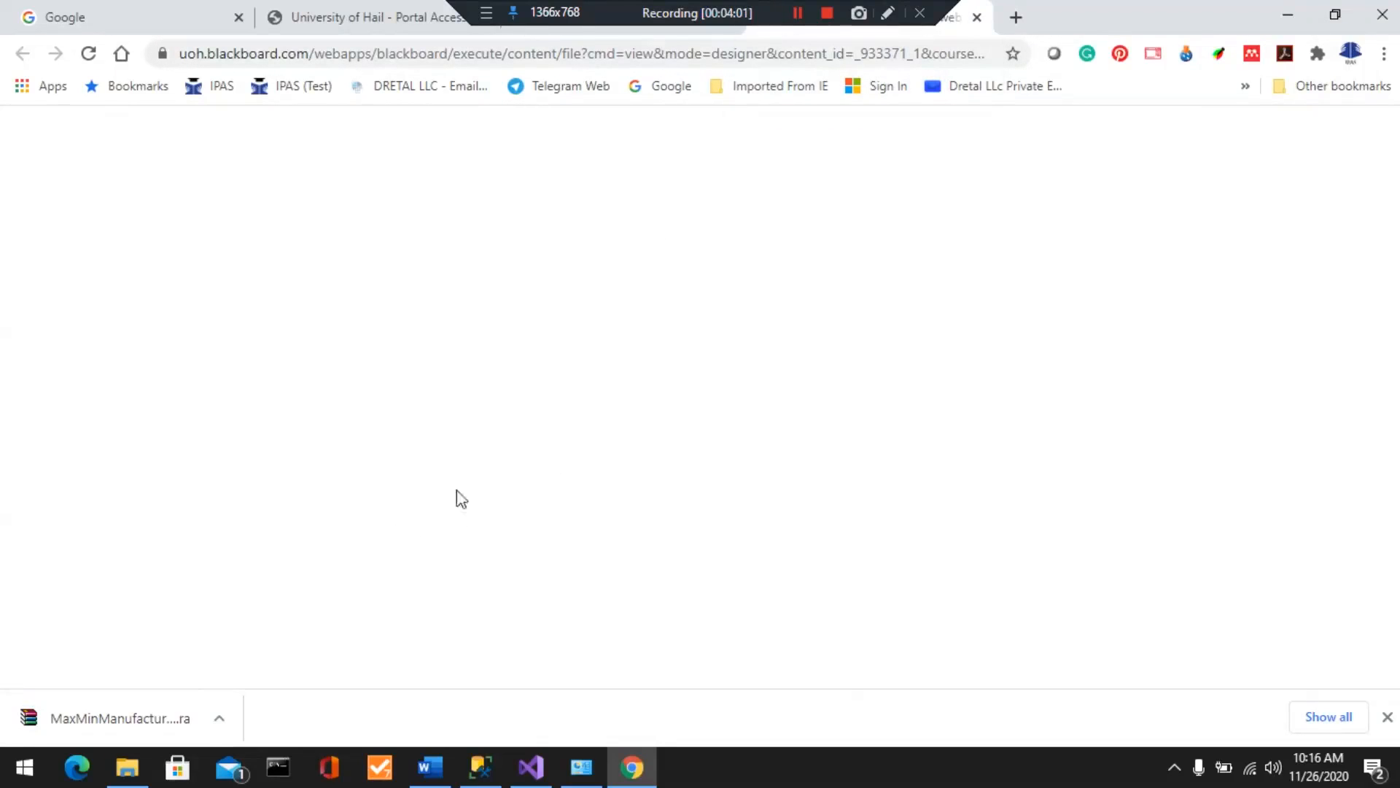
left_click(976, 18)
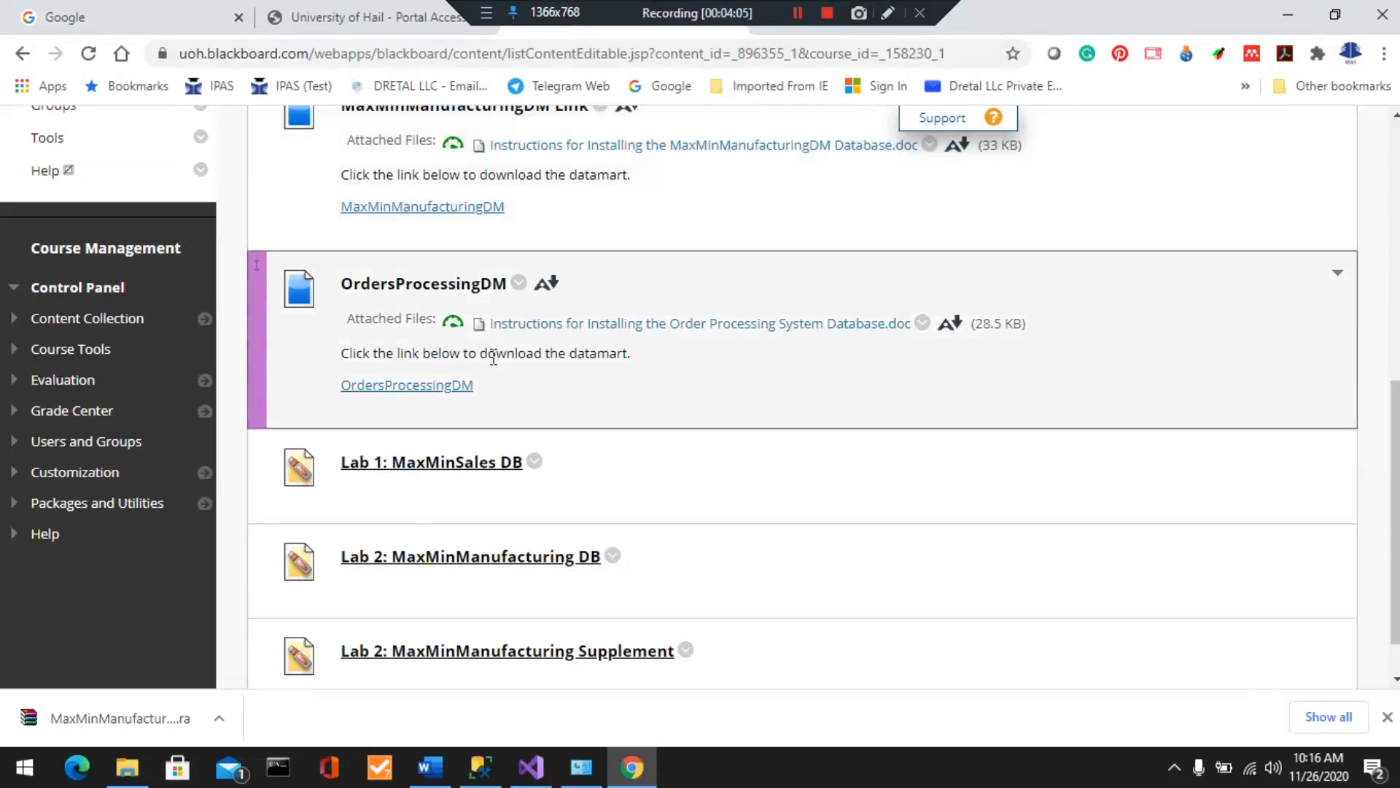
- In Documents sorted by date modified, delete the old MaxMinManufacturingDM.rar and ManufacturingTime_Code
left_click(130, 778)
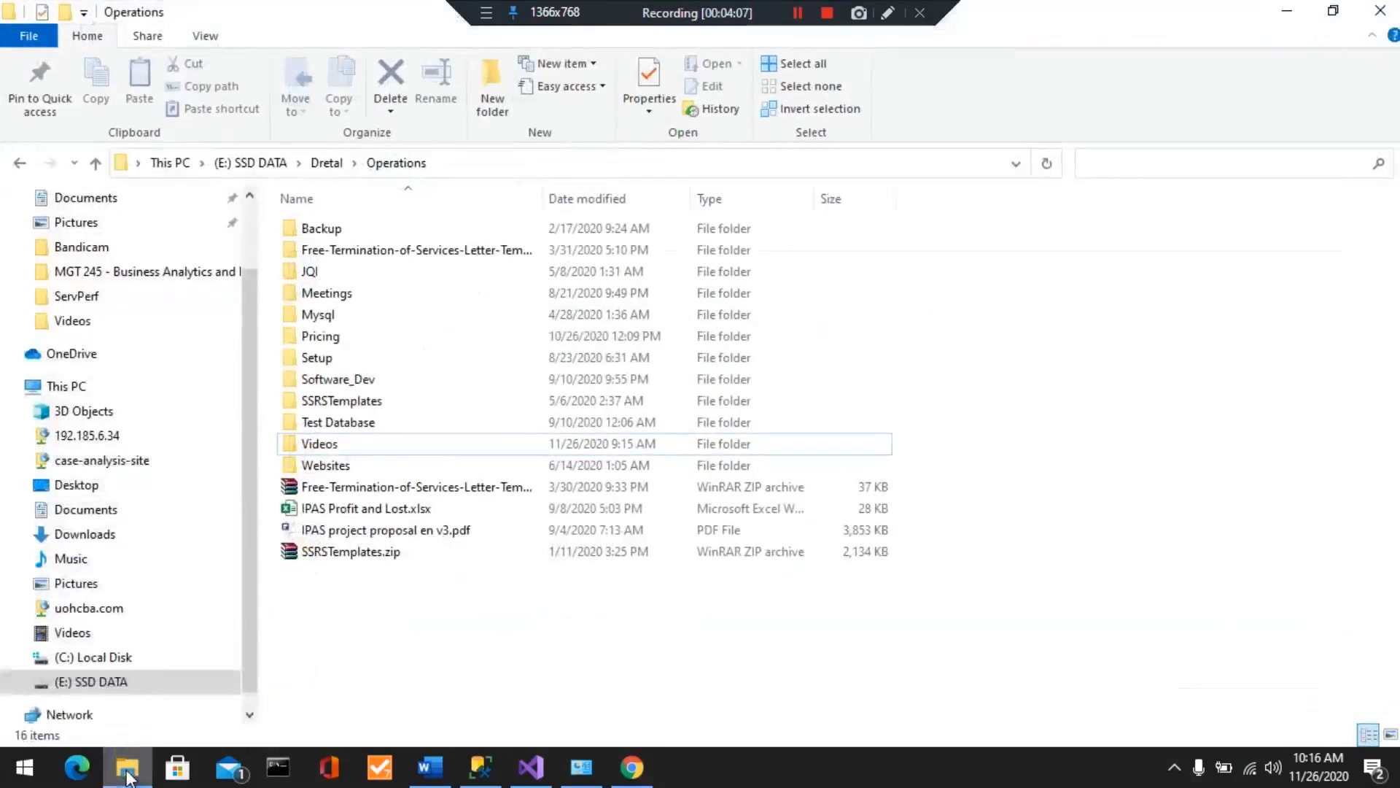
left_click(95, 201)
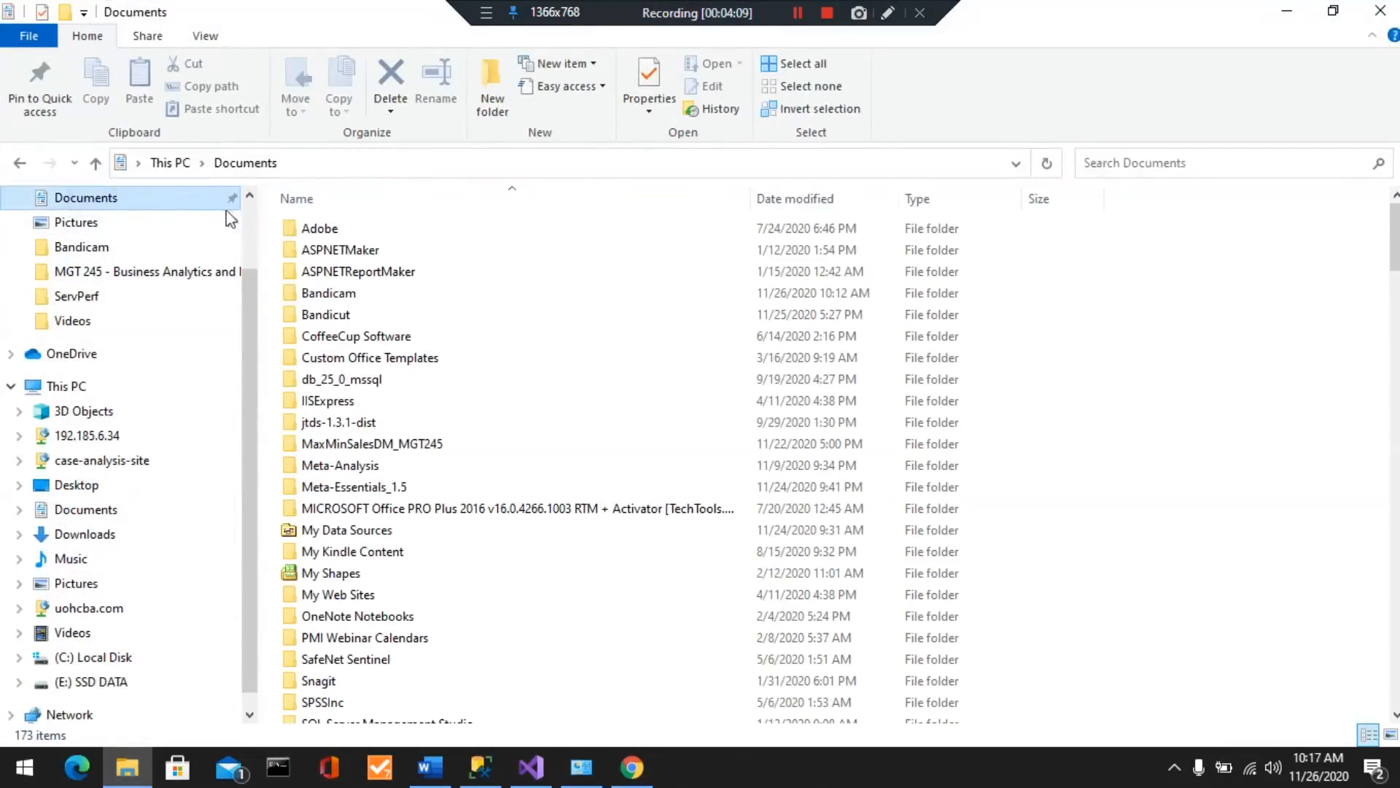
left_click(797, 200)
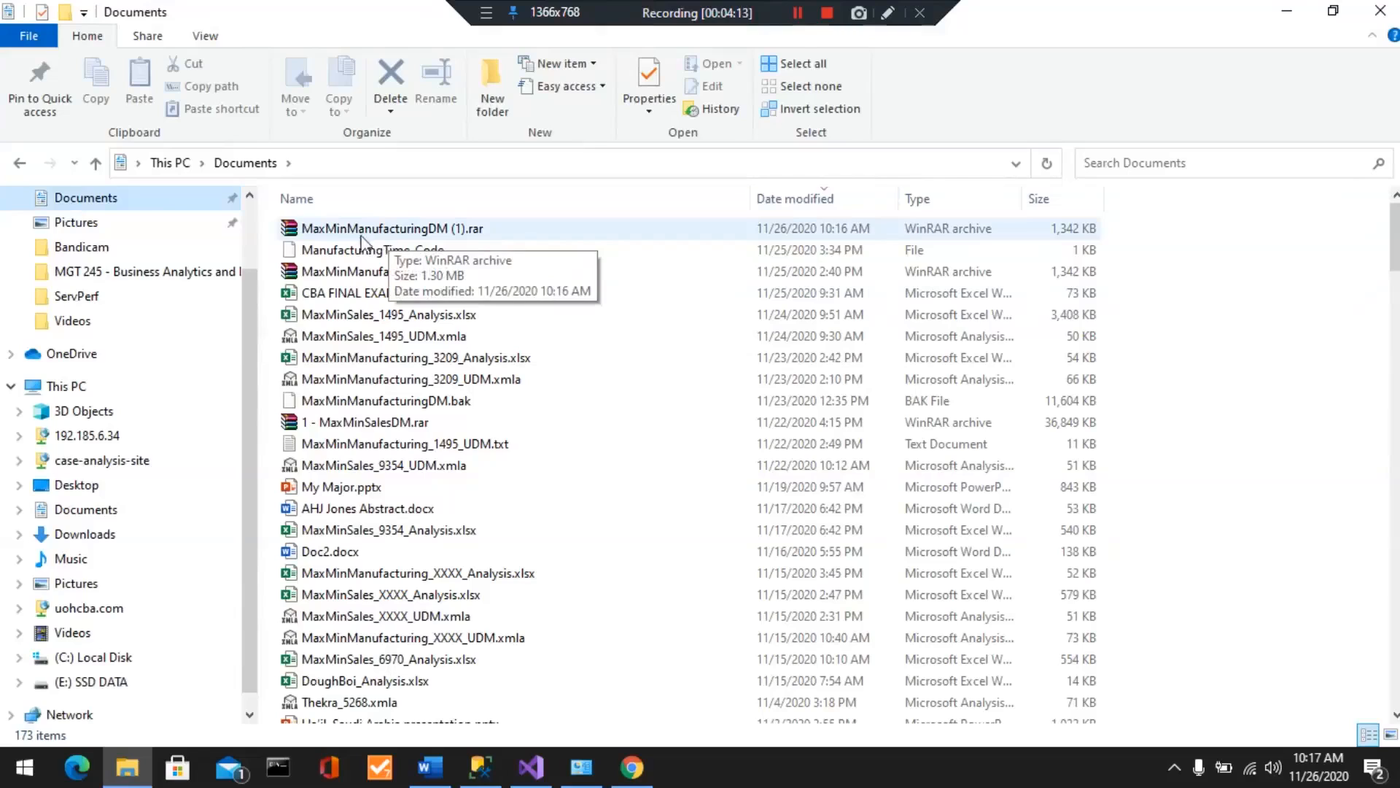
left_click(335, 277)
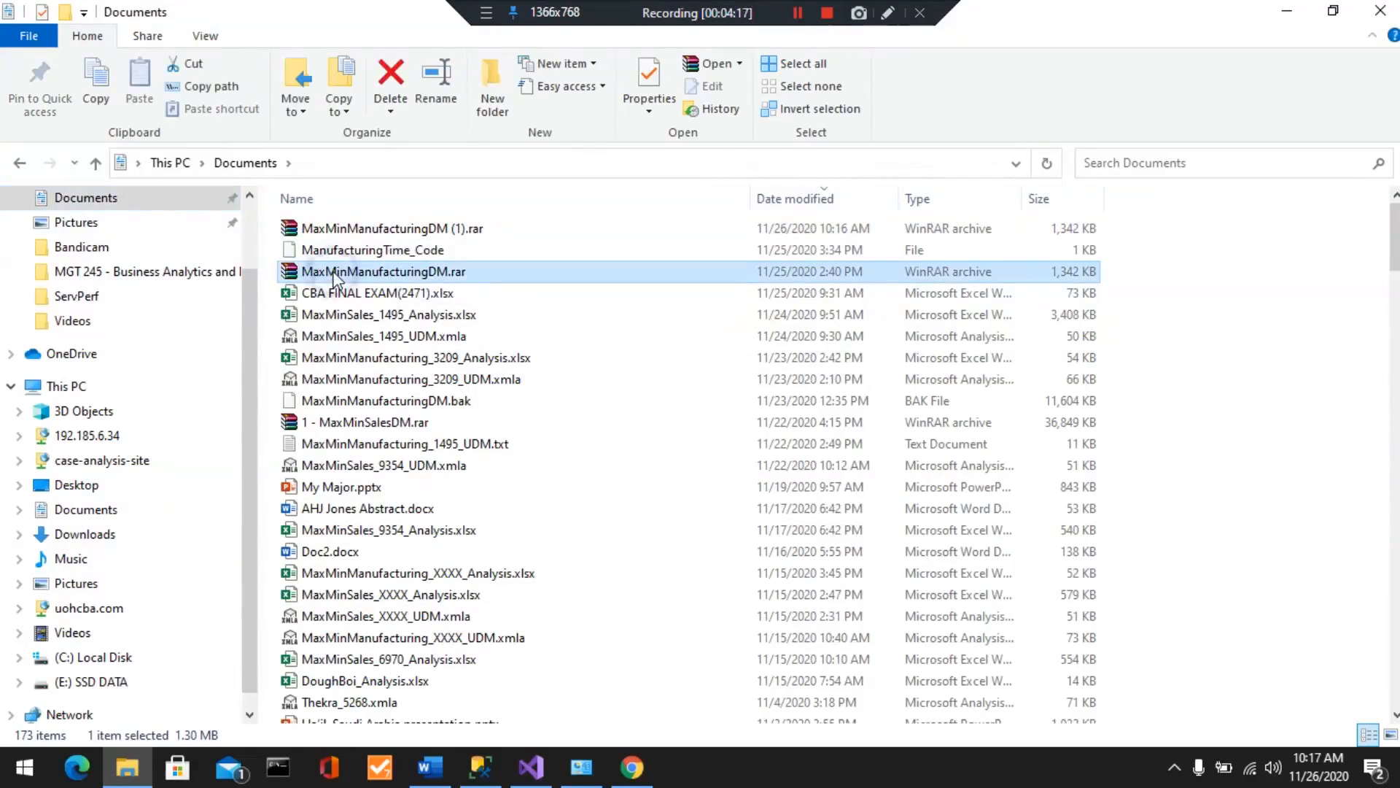
key("Delete")
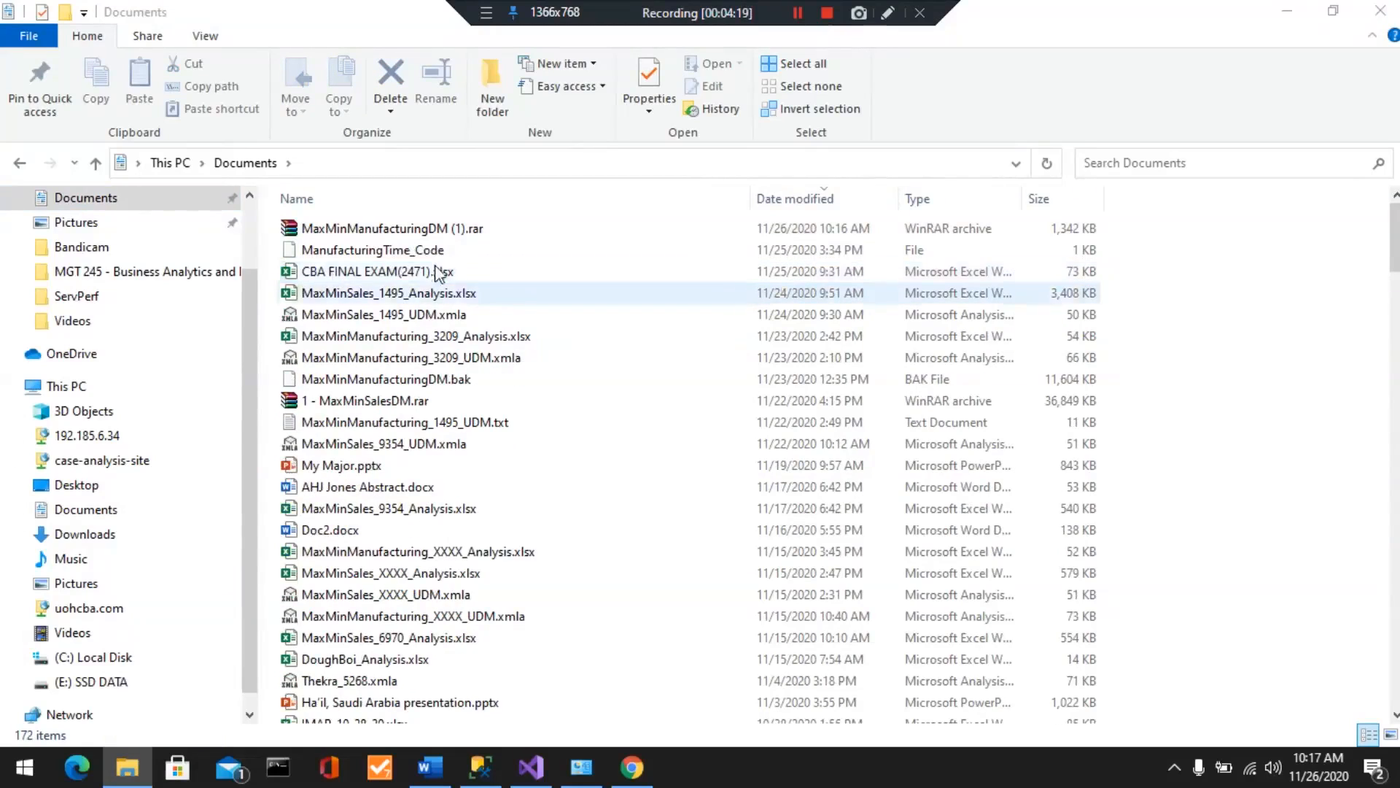
left_click(407, 250)
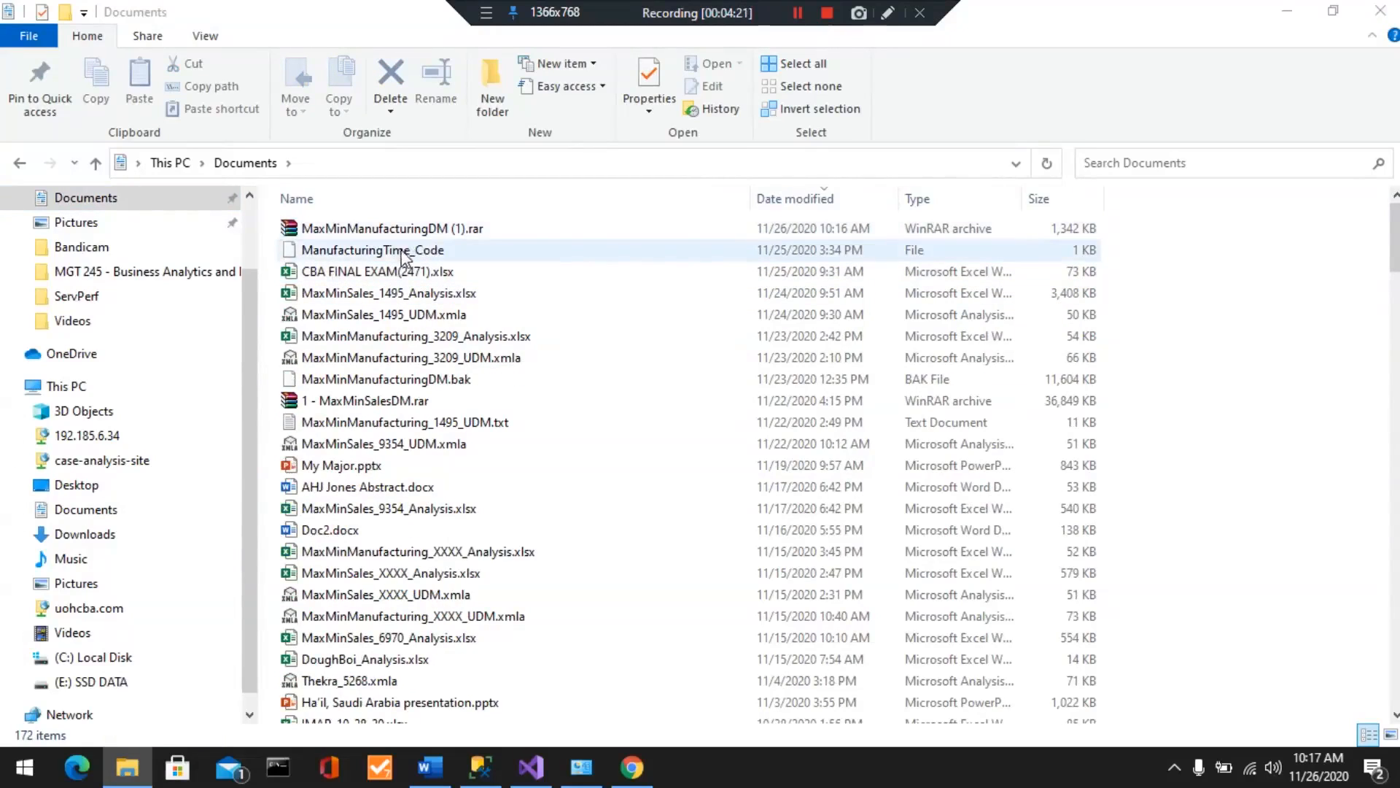
key("Delete")
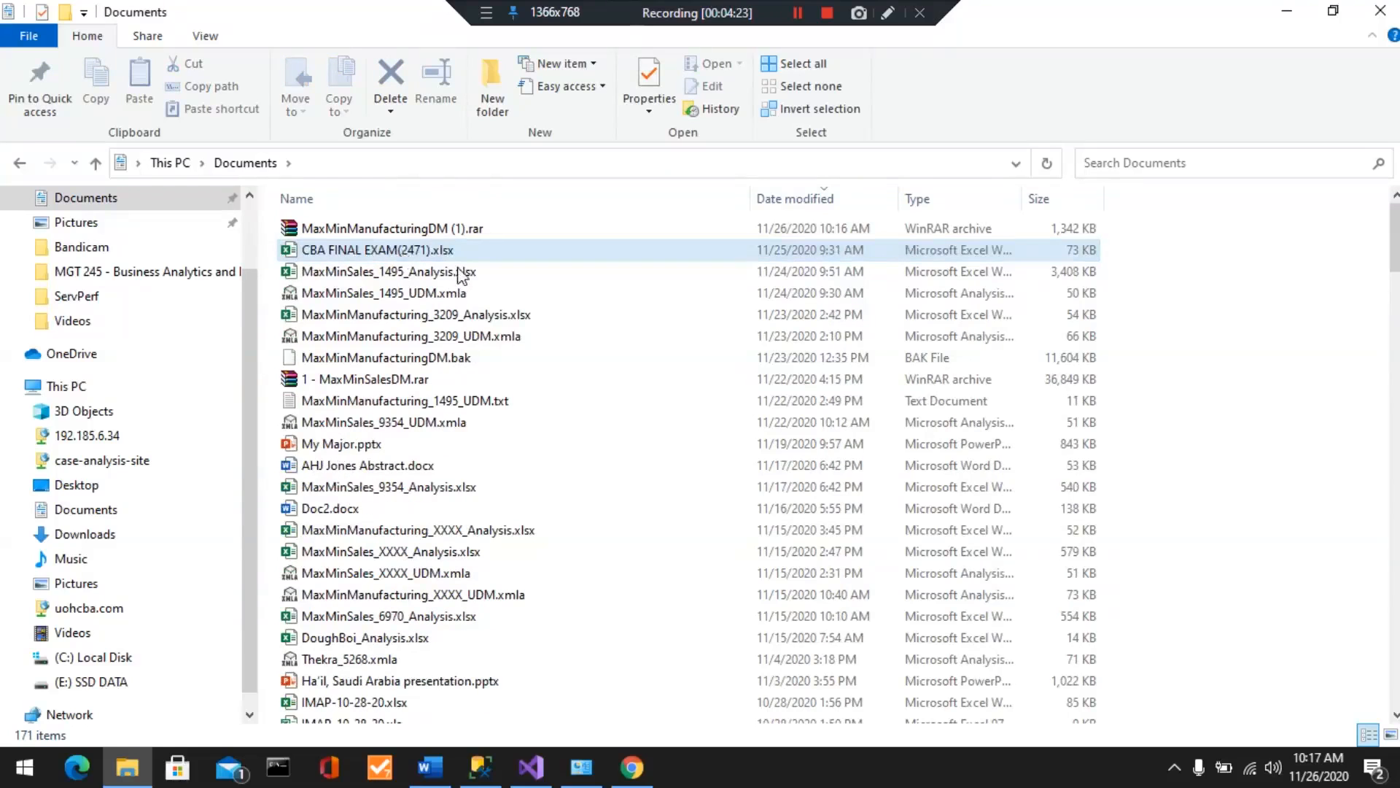
- Open the new MaxMinManufacturingDM (1).rar archive to view its contents
left_click(438, 228)
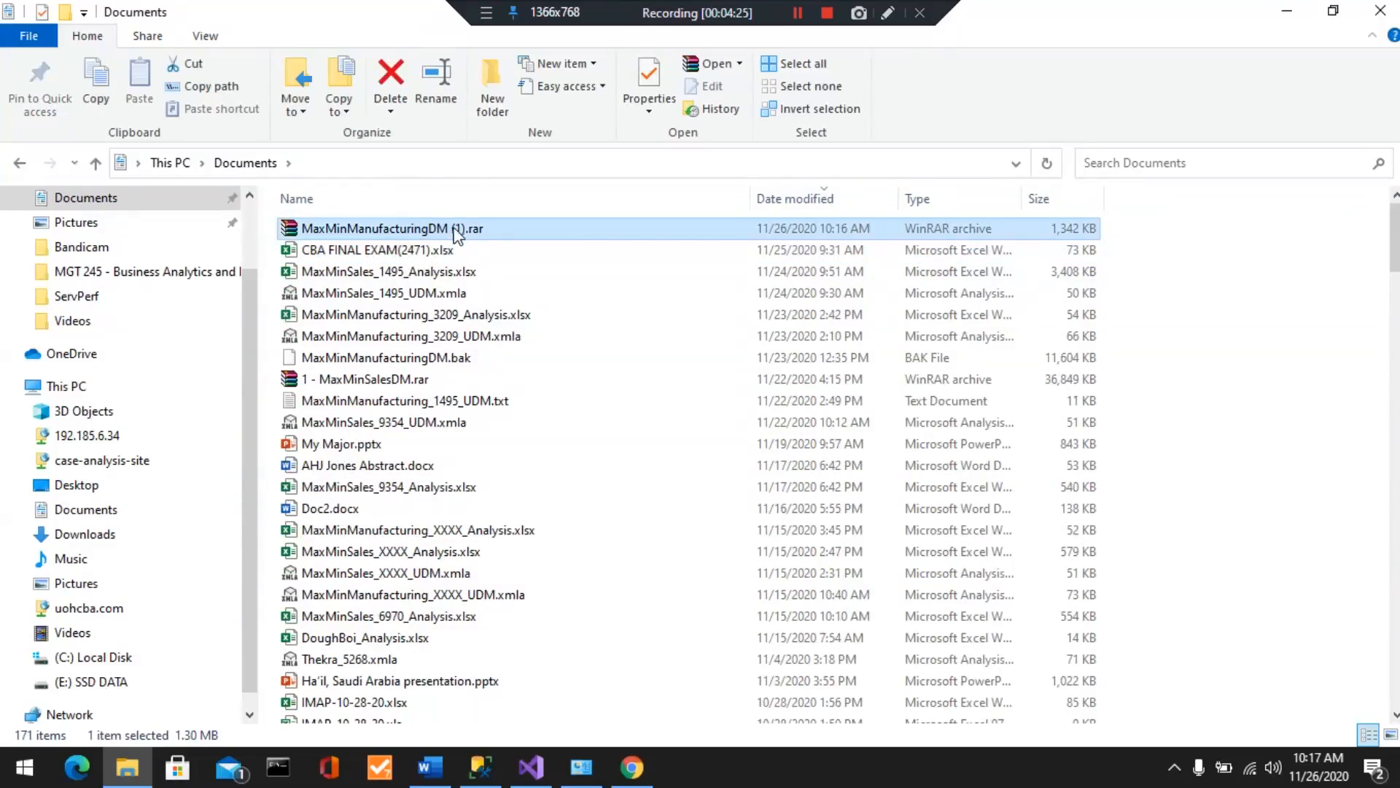
right_click(435, 232)
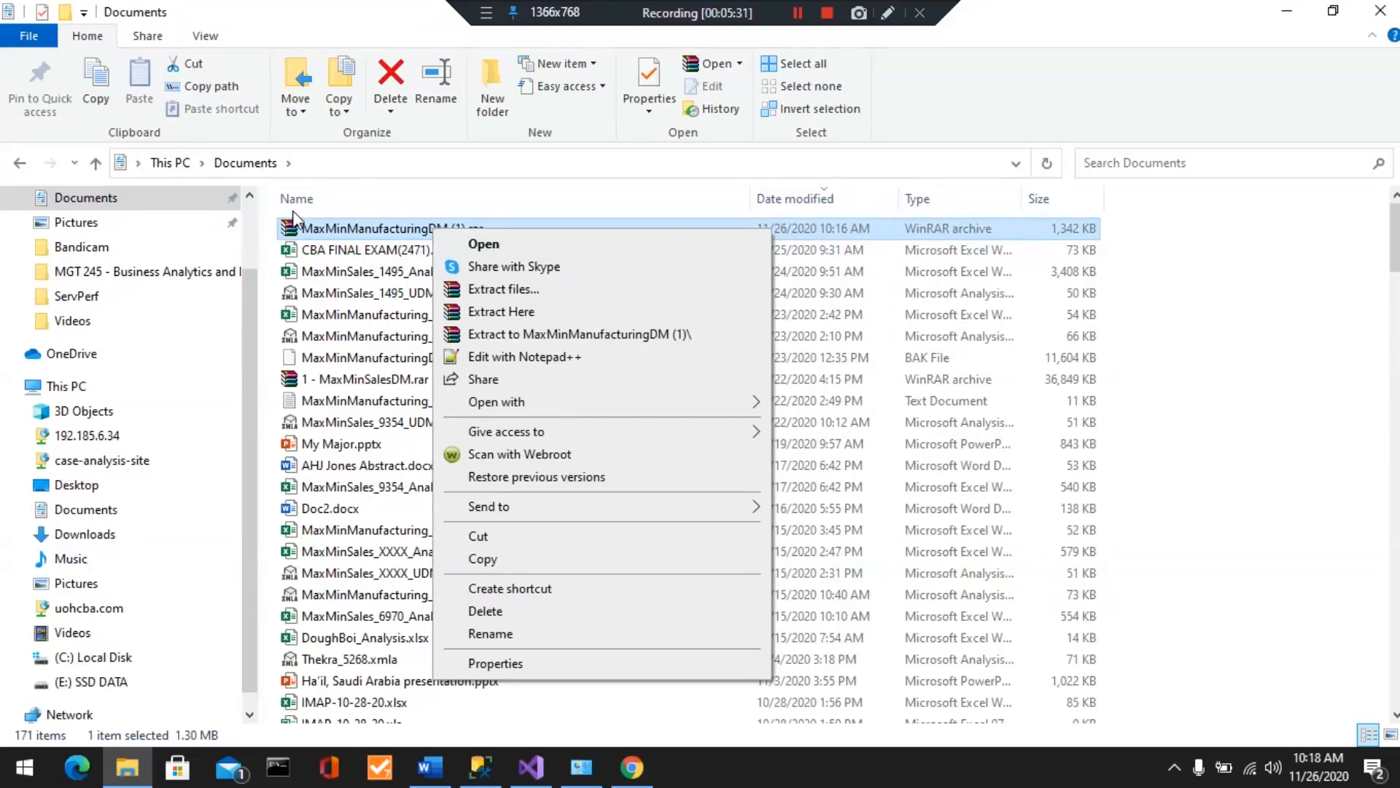
double_click(362, 230)
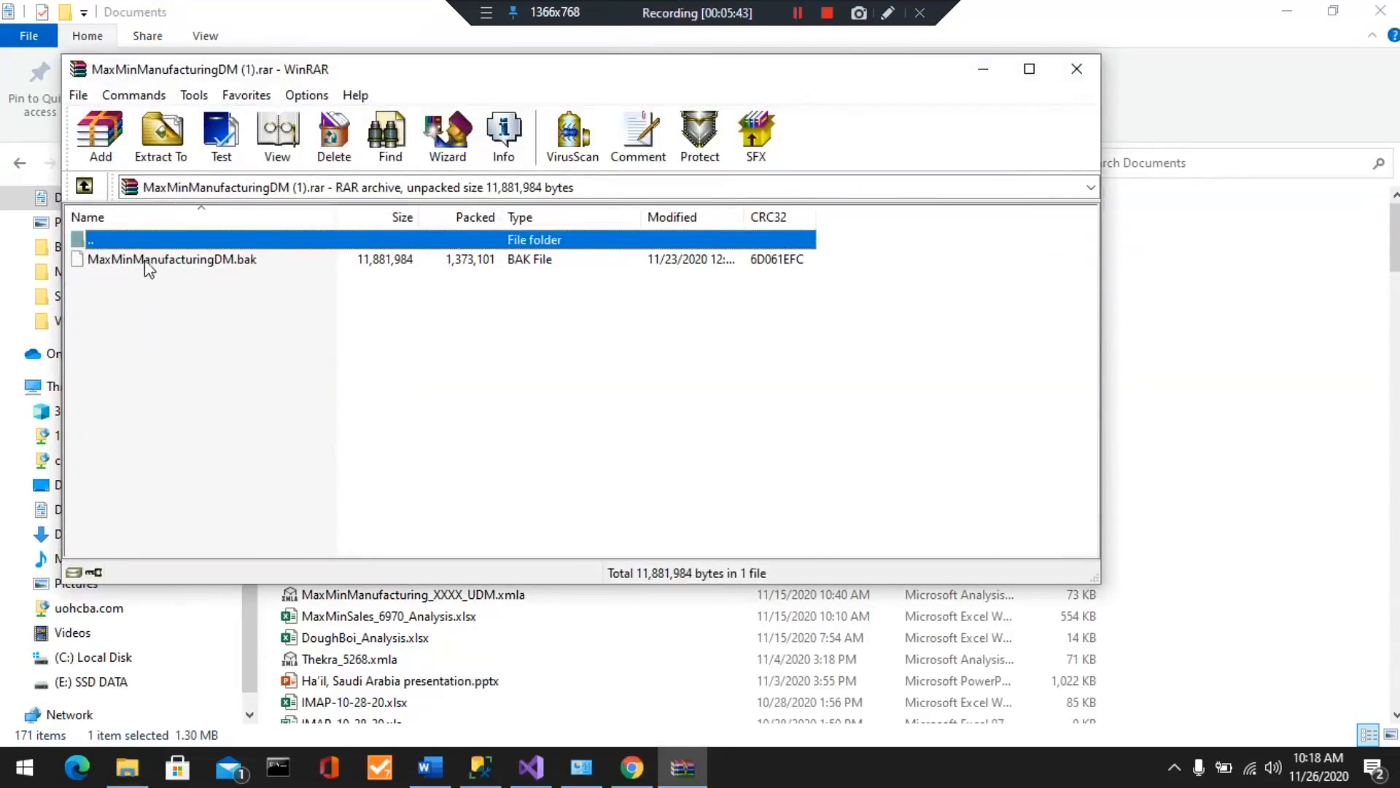
- Select the MaxMinManufacturingDM.bak file inside the archive
left_click(184, 261)
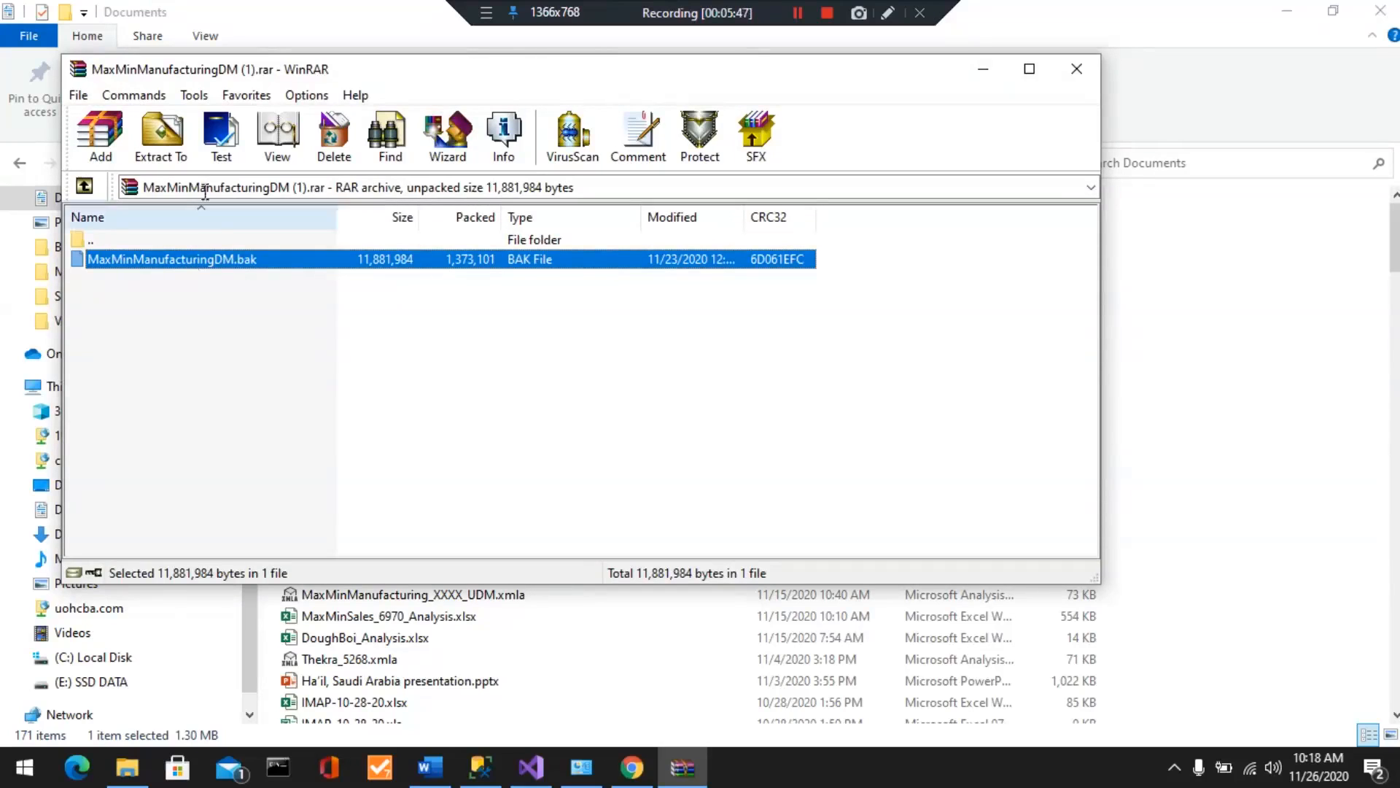
- In Extract To, expand (C:) > Program Files > Microsoft SQL Server > MSSQL13.MSSQLSERVER
left_click(164, 138)
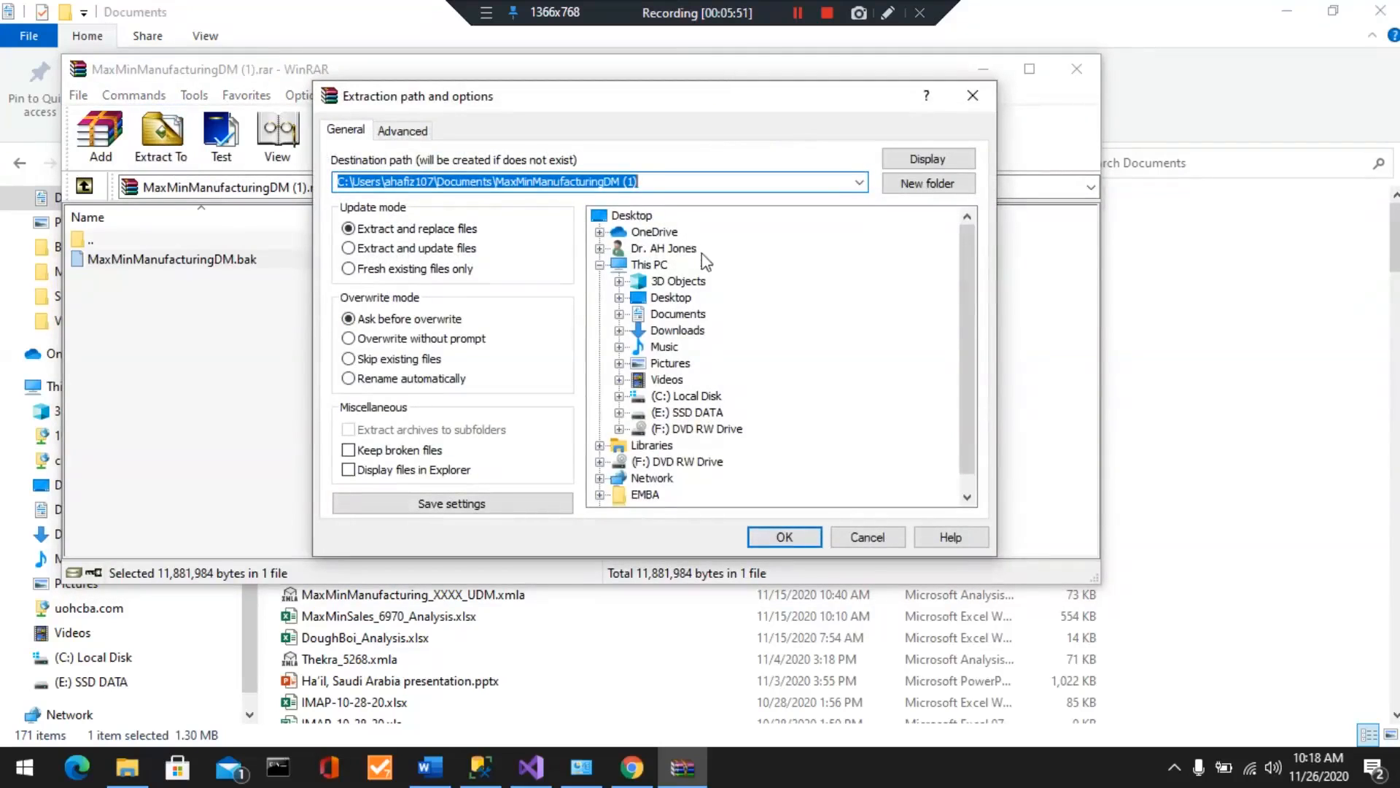
scroll(722, 313, "down", 1)
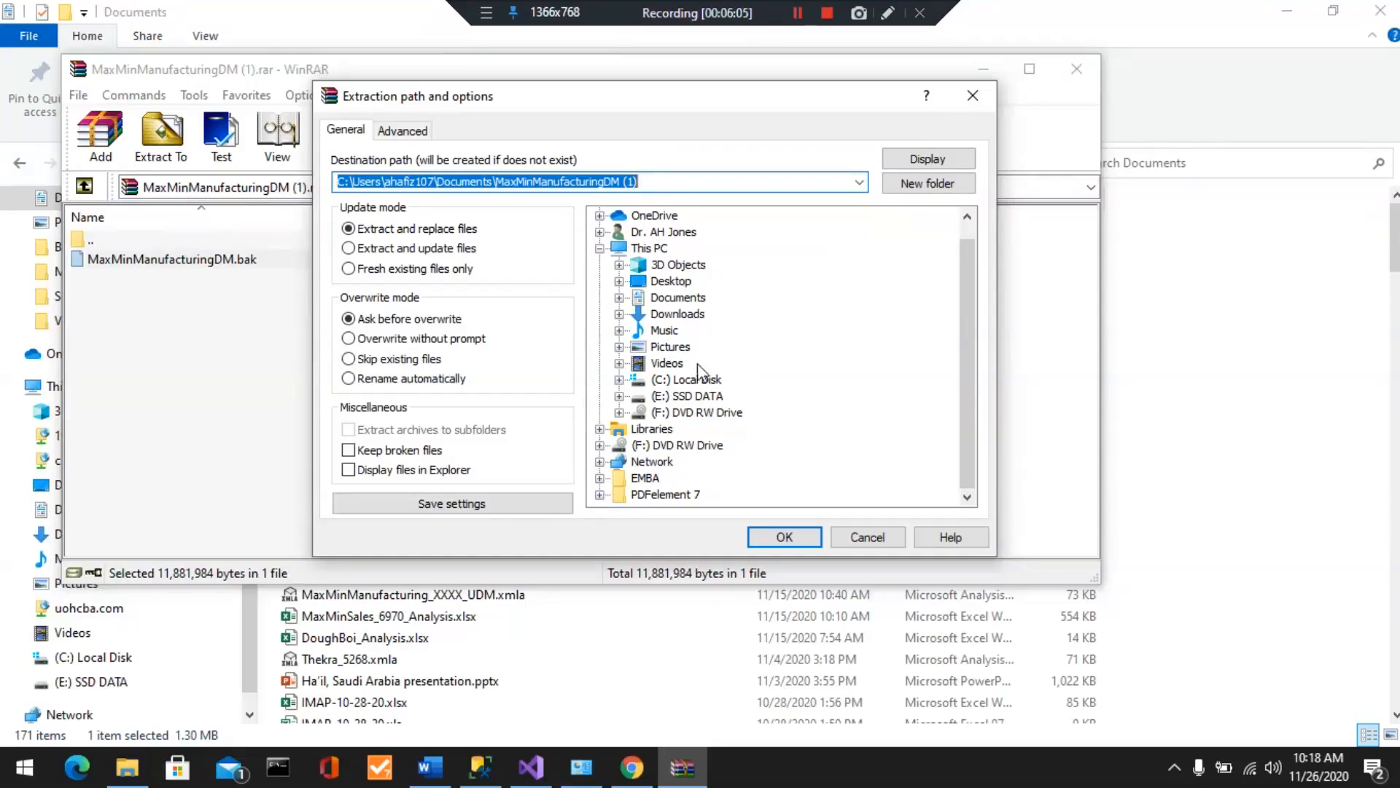
left_click(619, 379)
scroll(726, 388, "down", 1)
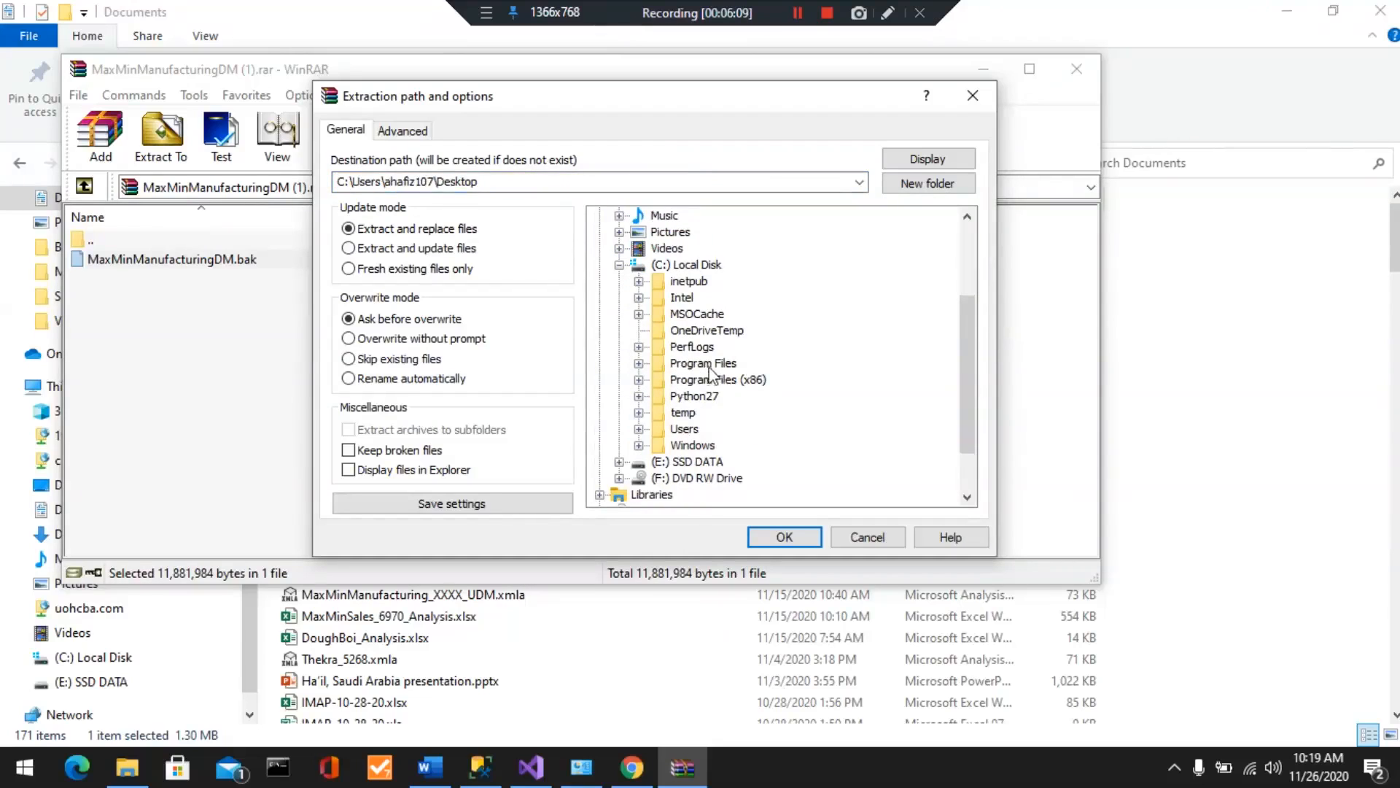
left_click(638, 363)
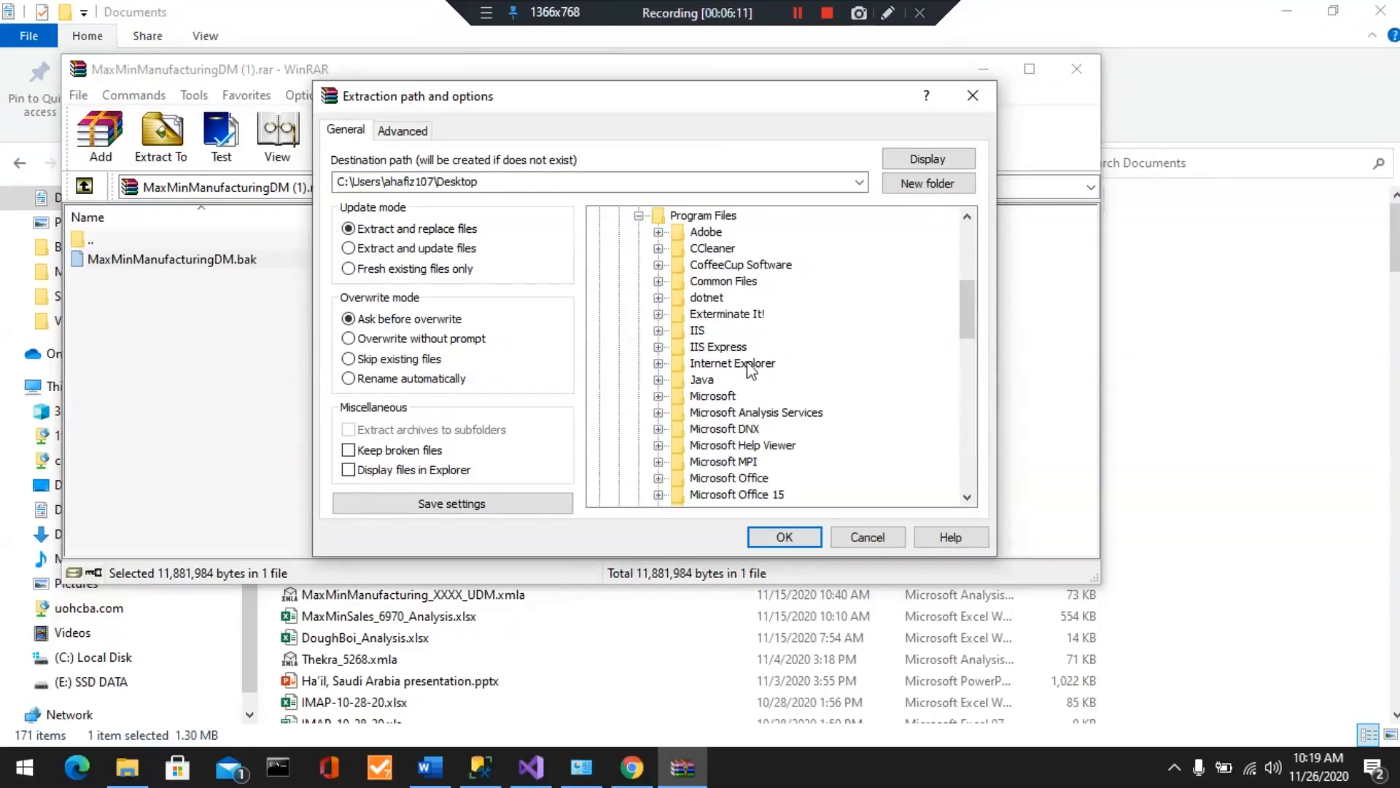
scroll(762, 404, "down", 2)
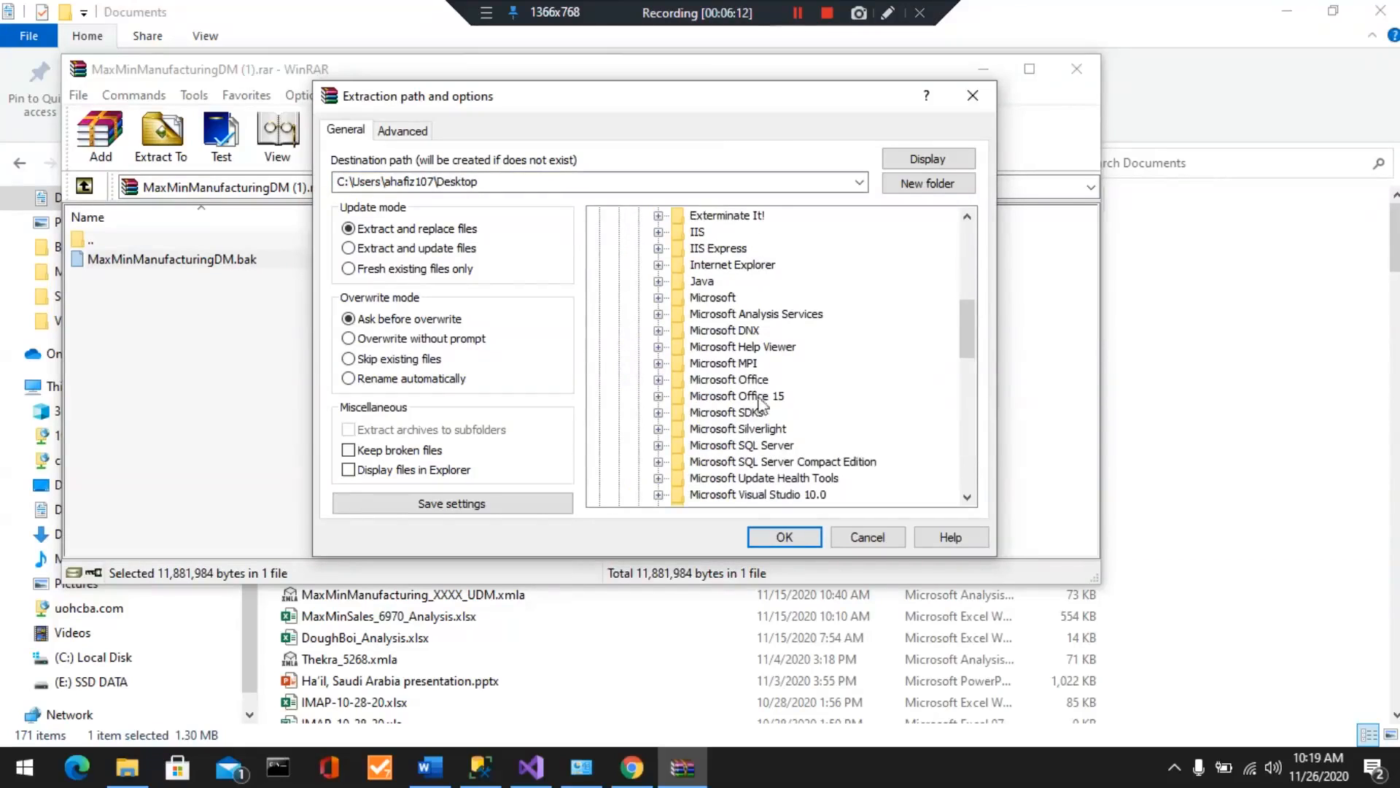
left_click(659, 444)
scroll(795, 368, "down", 2)
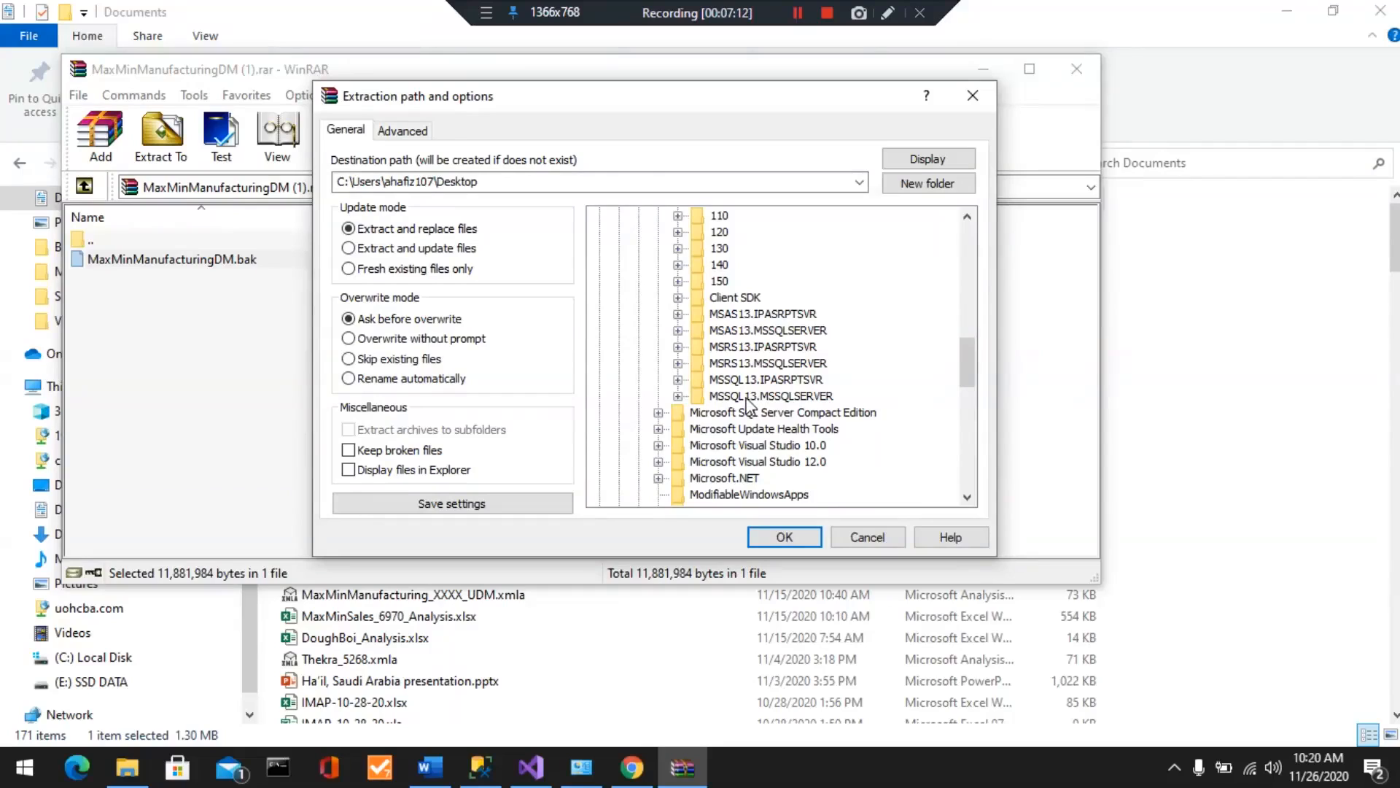
left_click(678, 396)
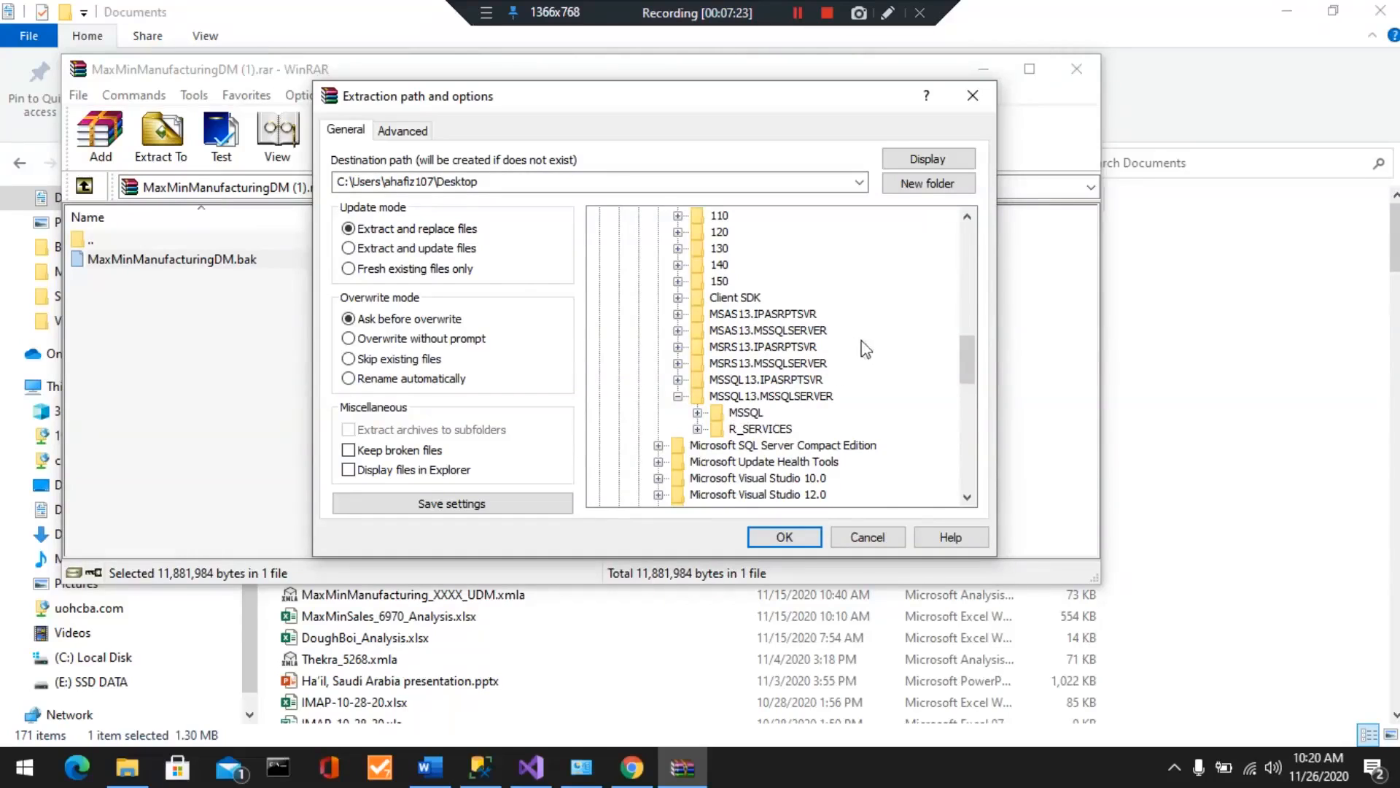
- Extract the .bak into MSSQL\Backup, replacing the existing copy, and close WinRAR
left_click(697, 413)
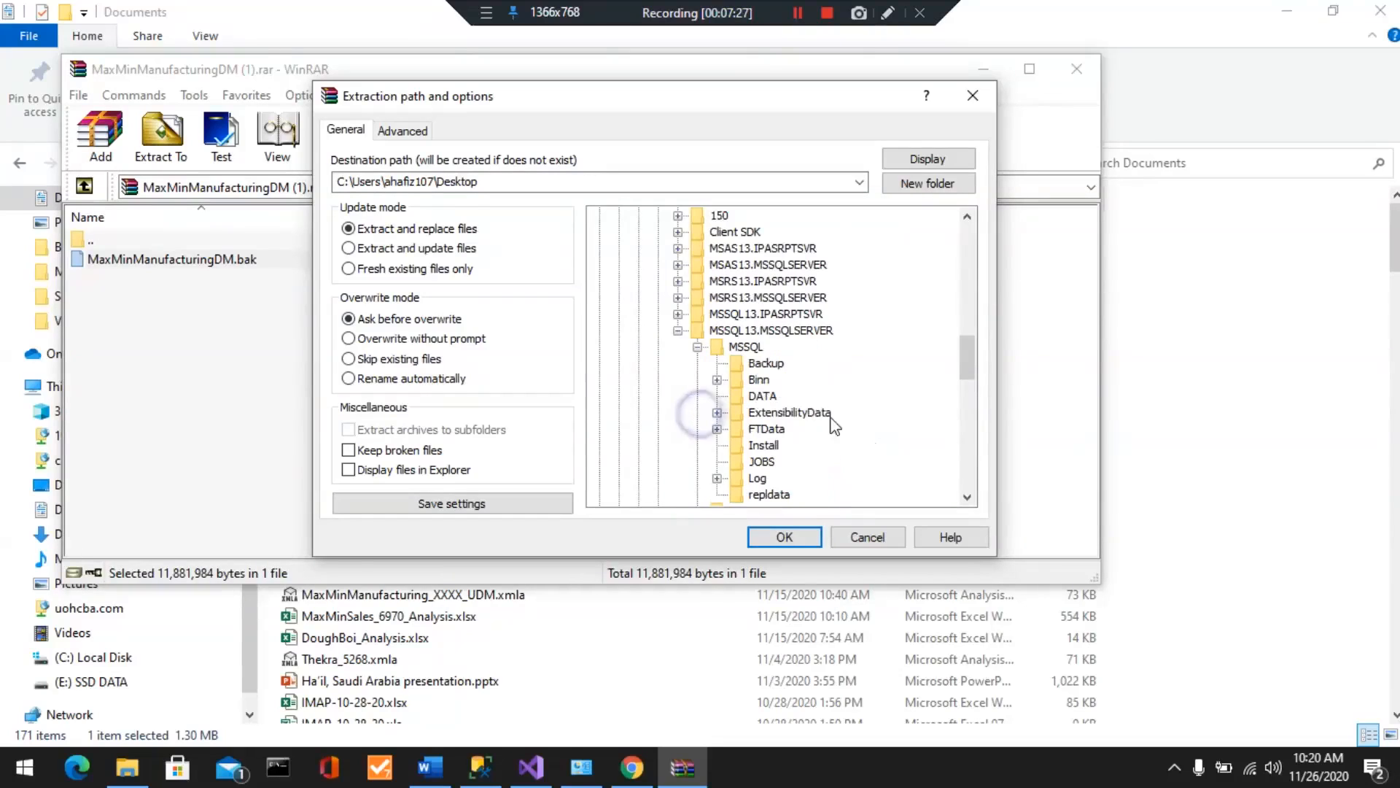
left_click(774, 368)
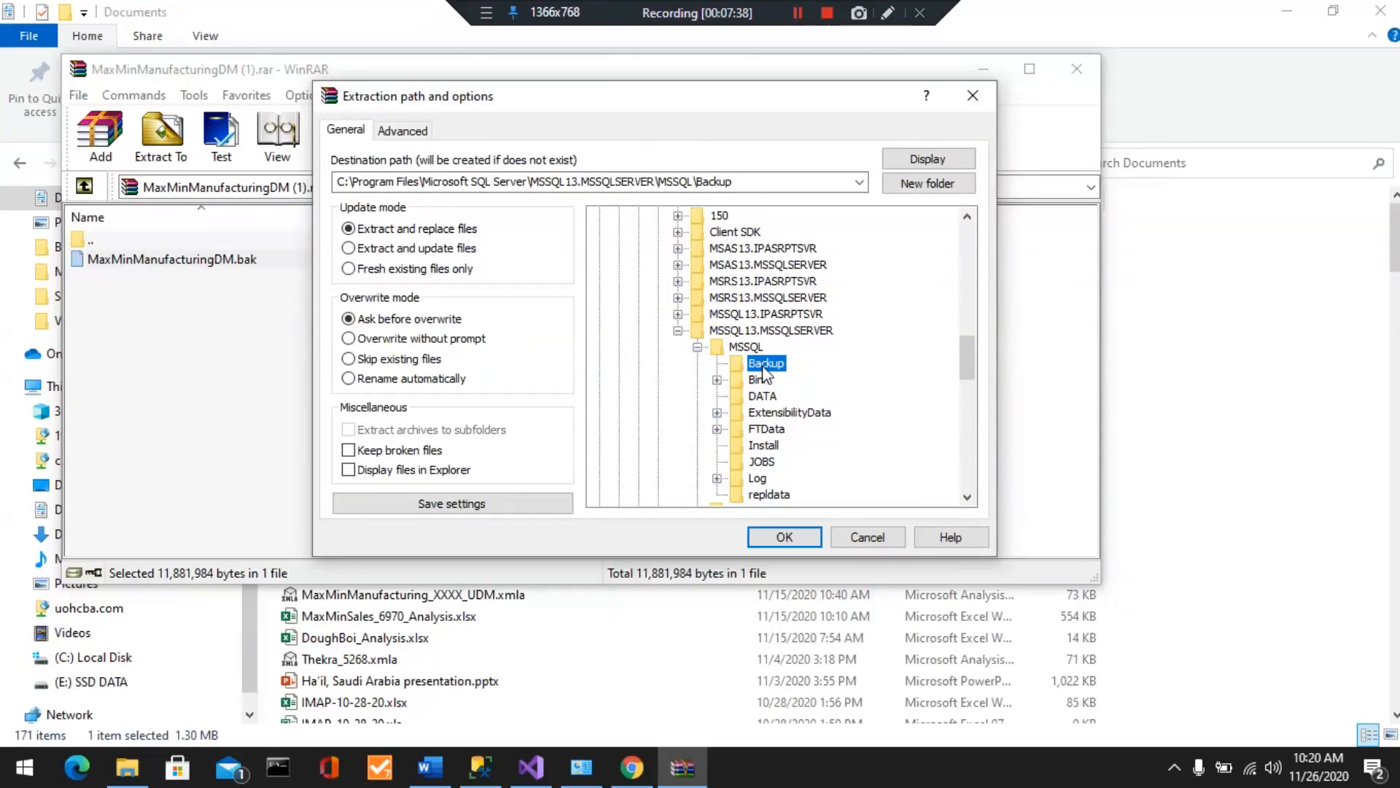
left_click(786, 537)
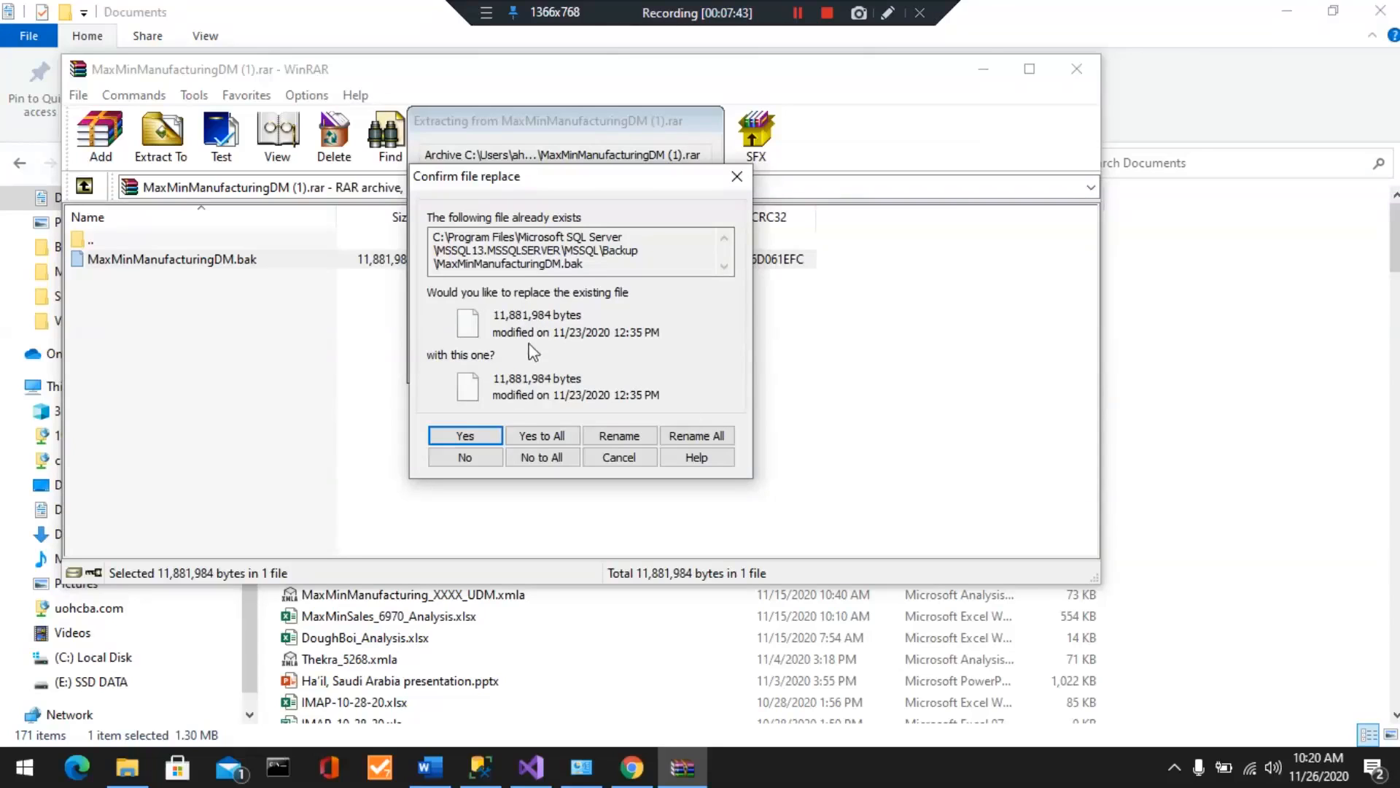
left_click(557, 437)
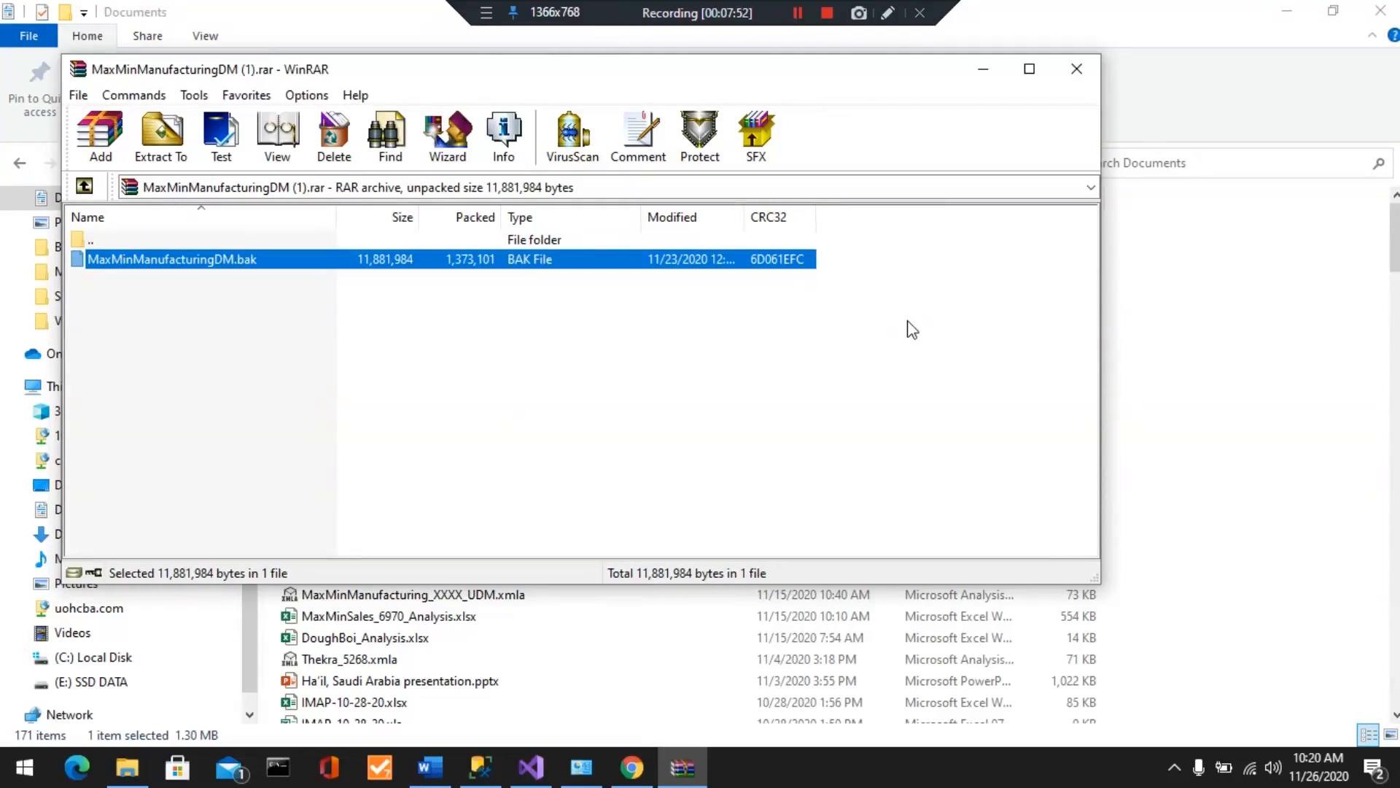
left_click(1076, 69)
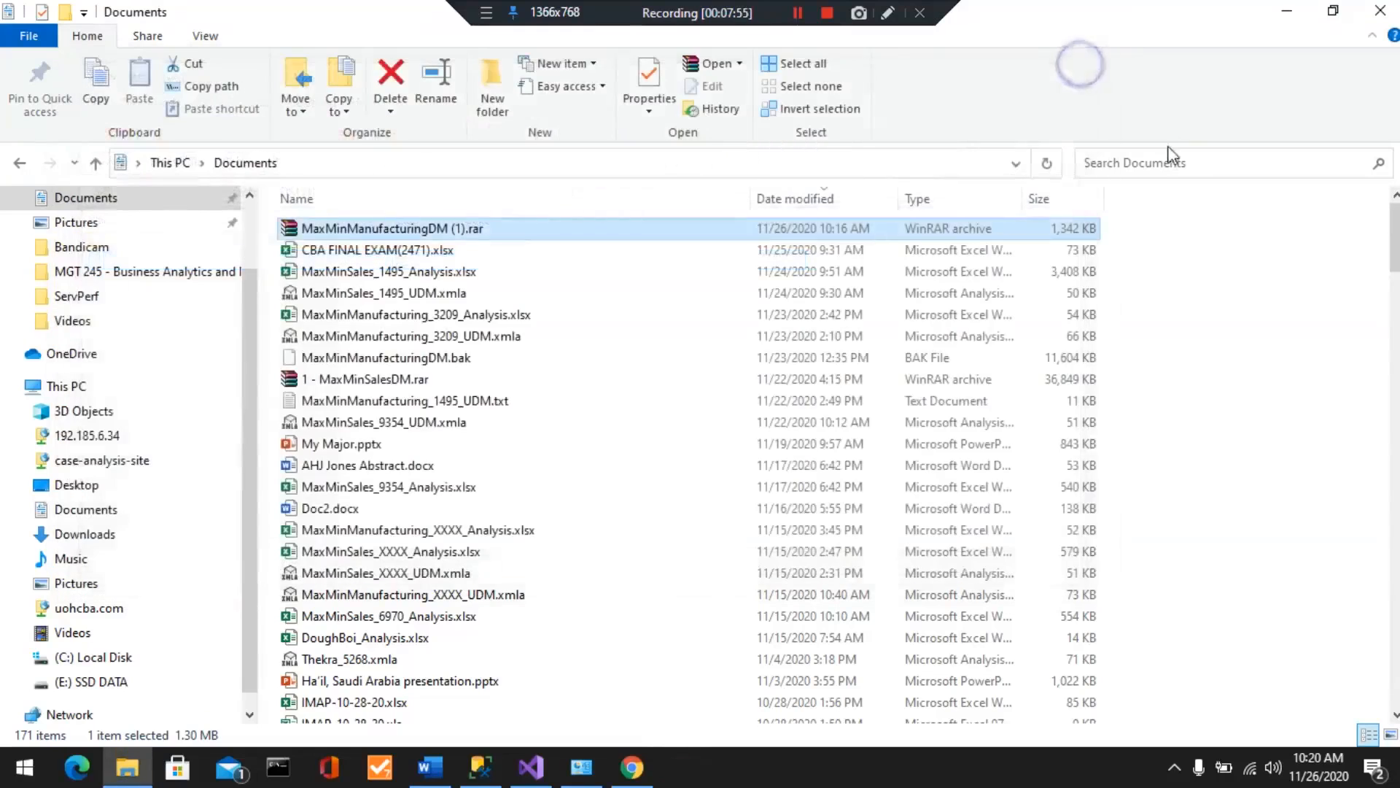
- In SSMS Object Explorer, open Connect to Server for the Database Engine
left_click(495, 775)
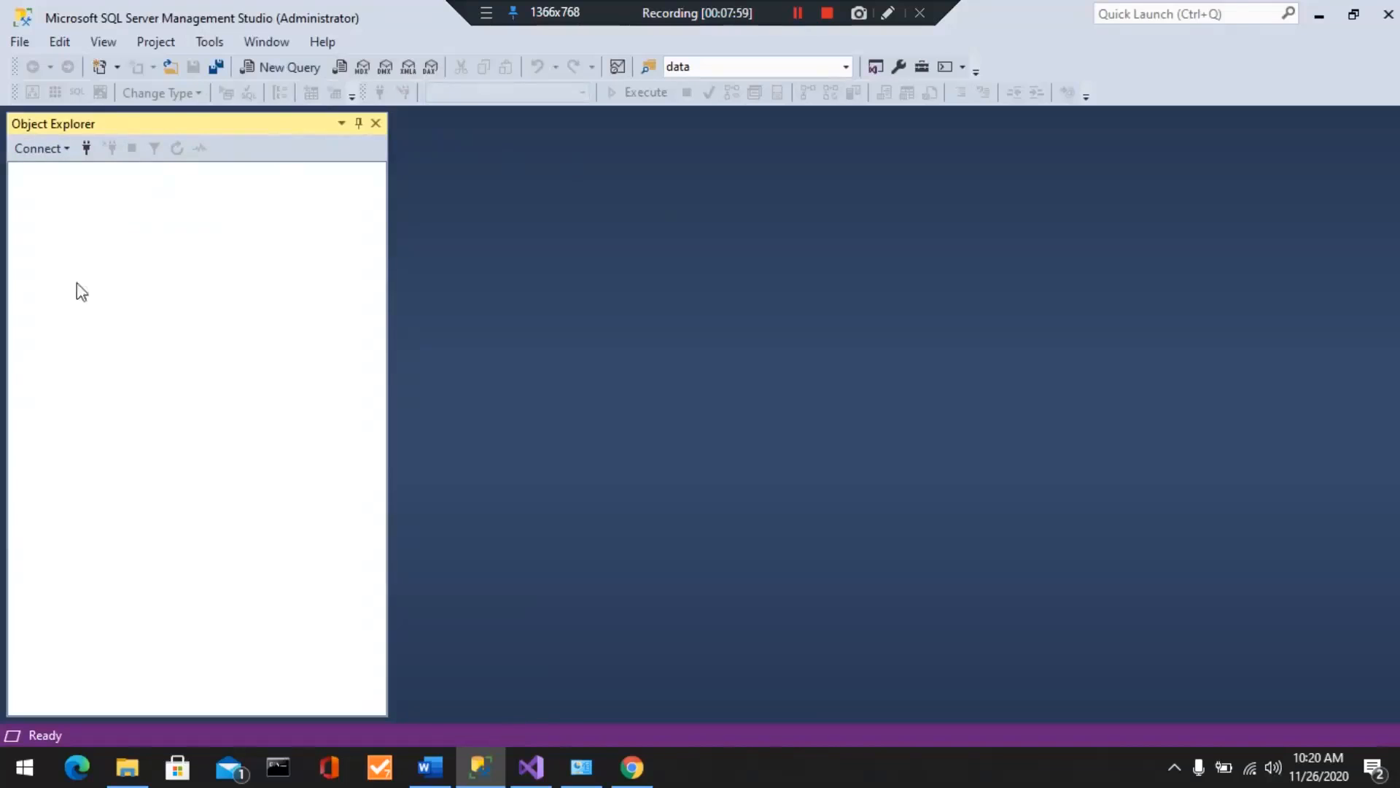
left_click(30, 148)
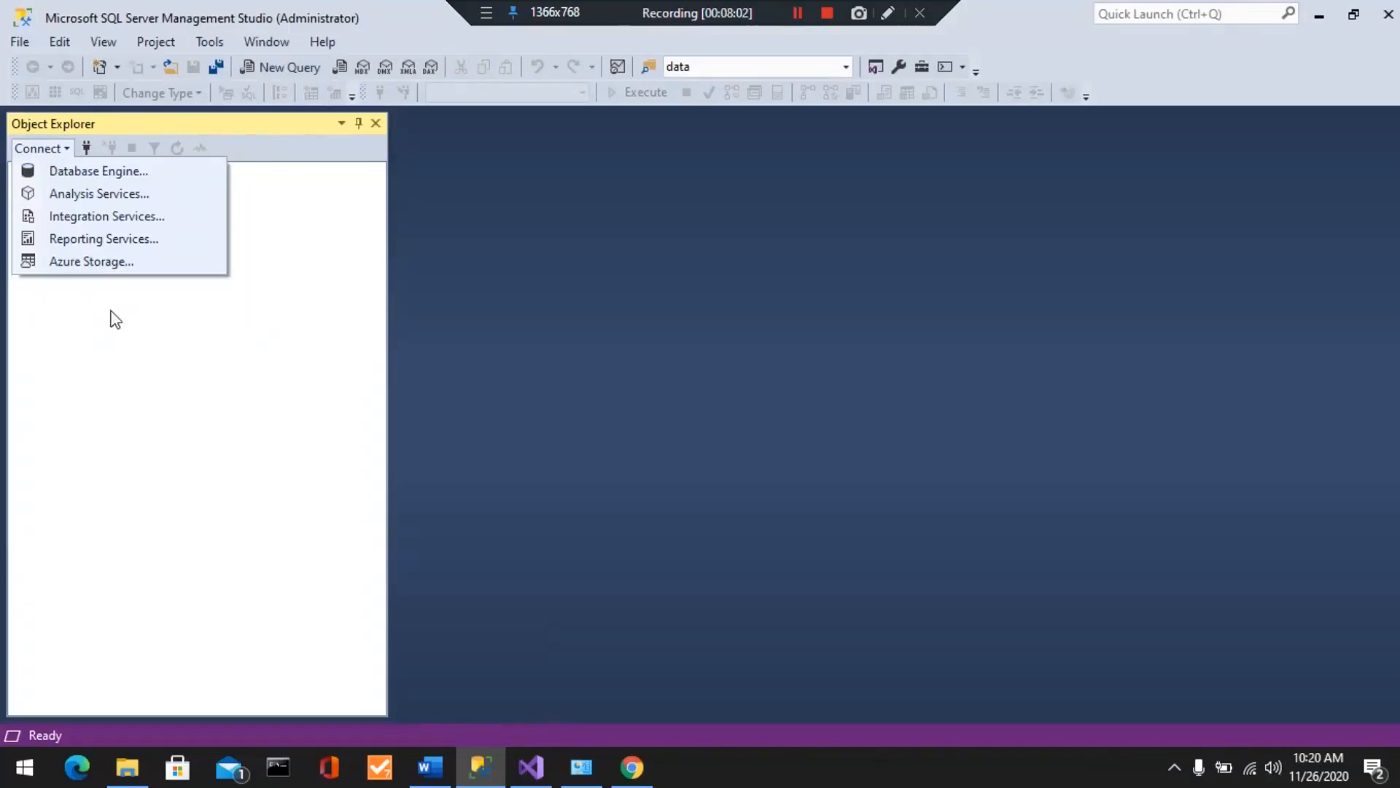
left_click(76, 172)
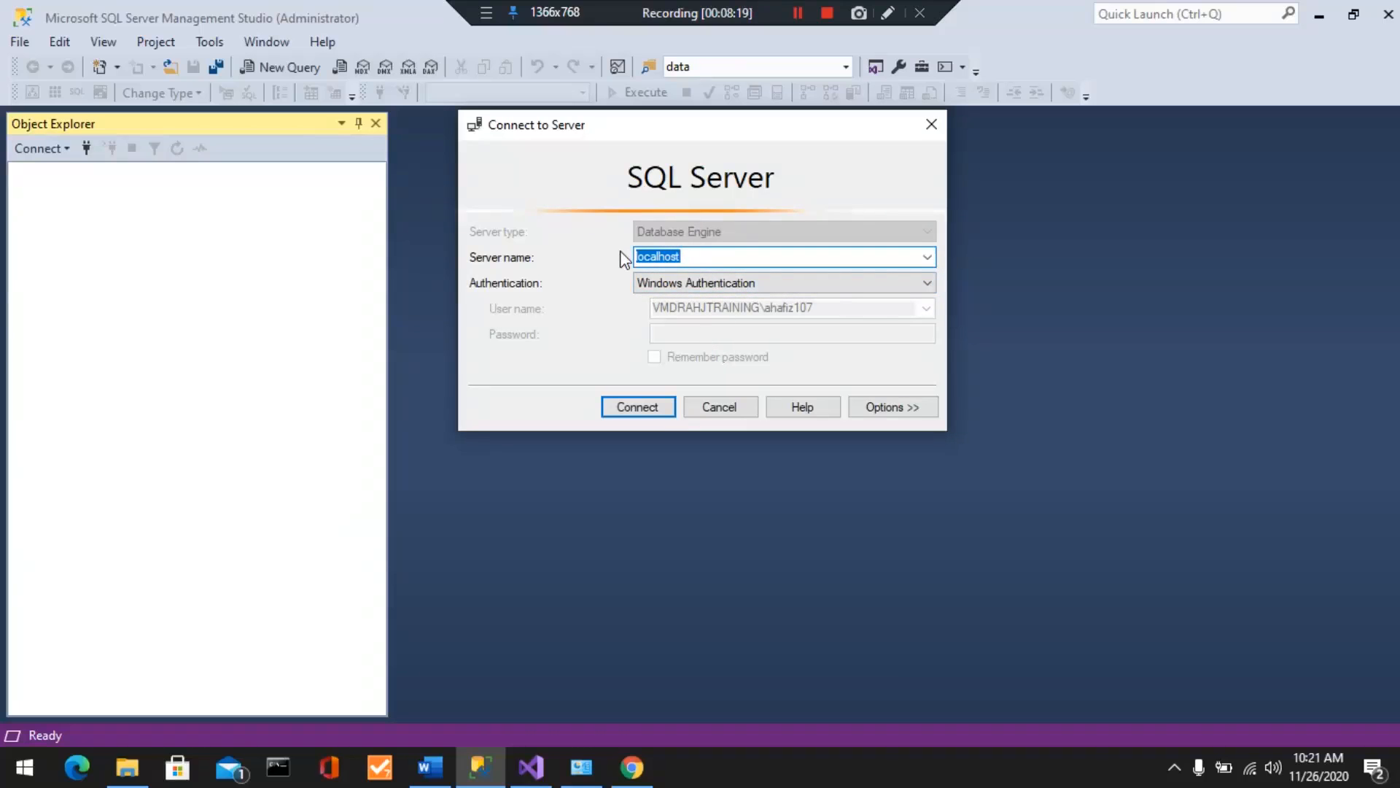
left_click(24, 767)
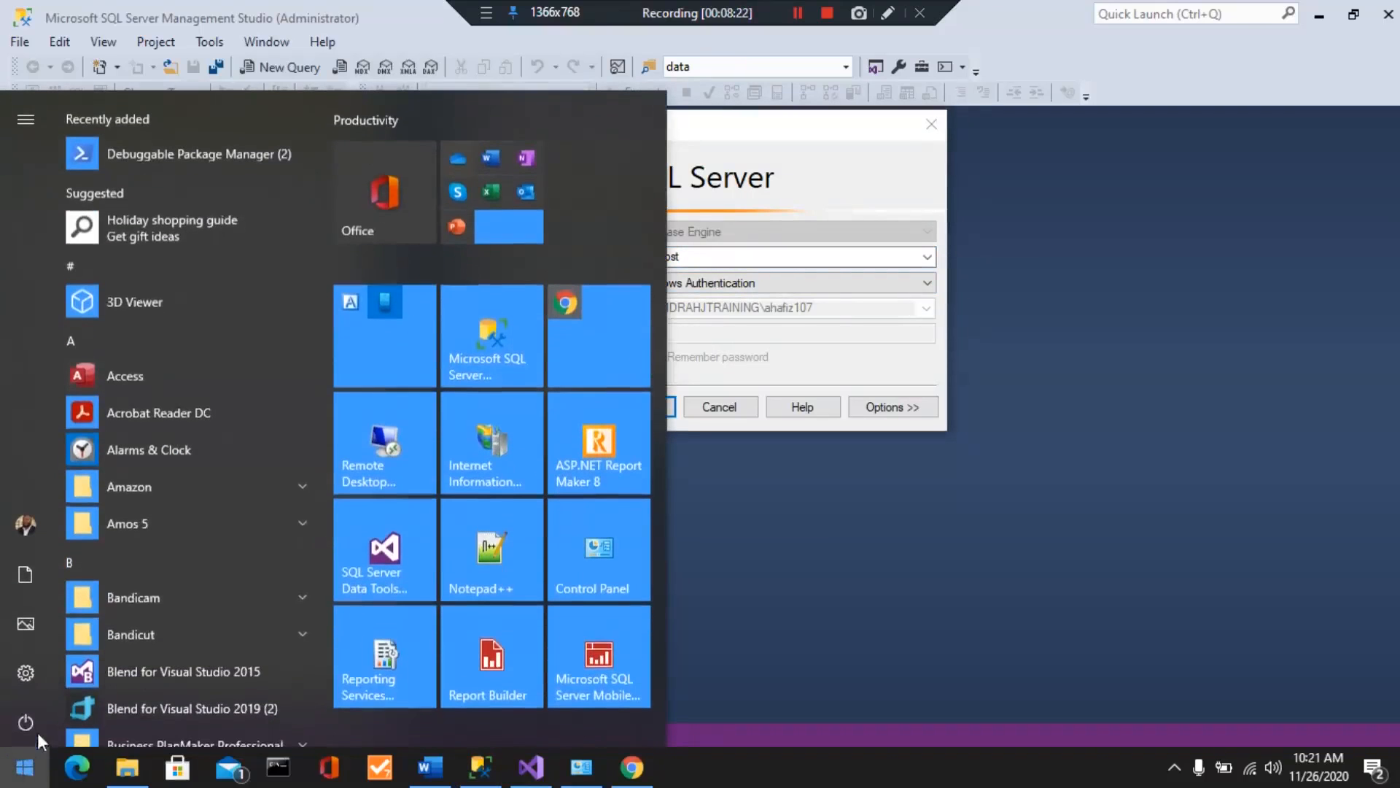
- Check the computer name in This PC's system properties, then close the System and Documents windows
left_click(800, 554)
left_click(128, 764)
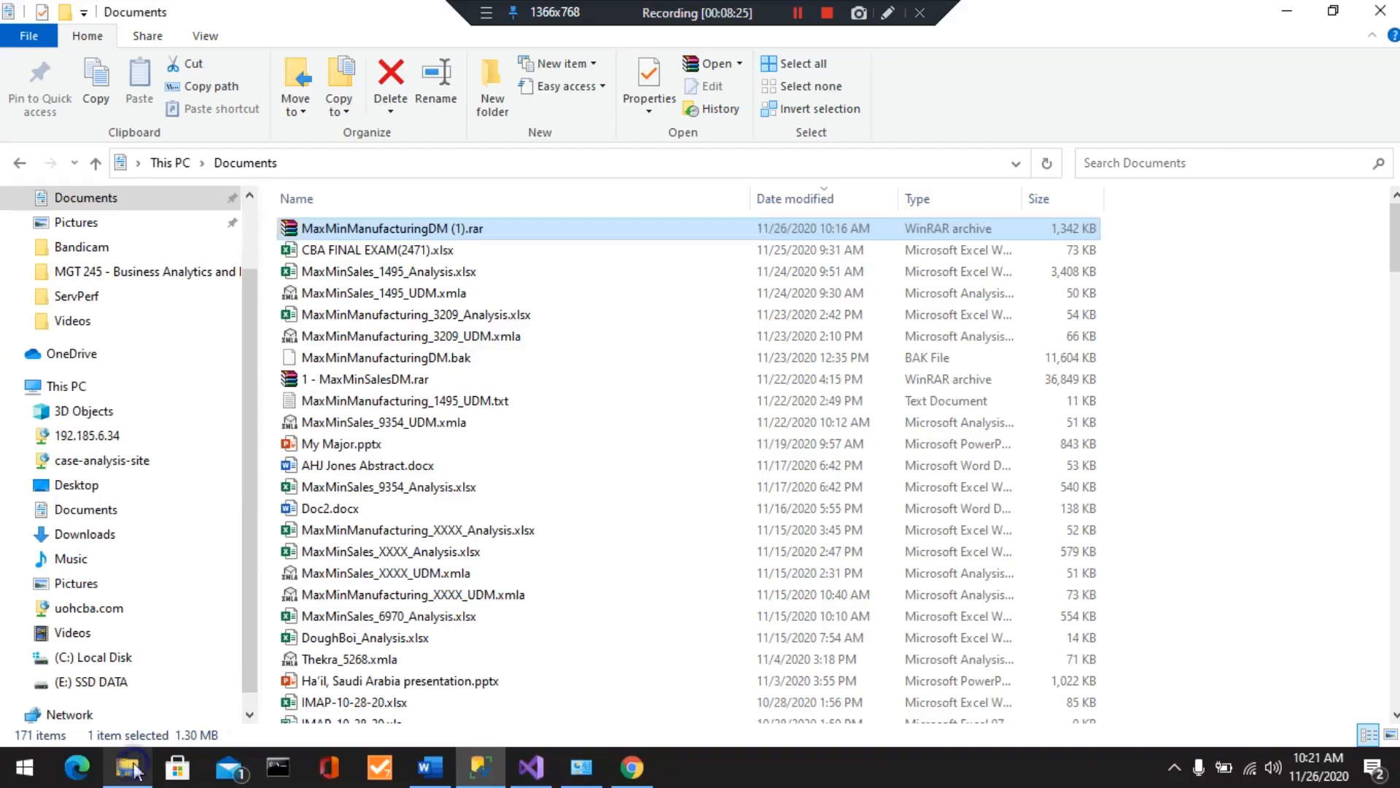
right_click(94, 385)
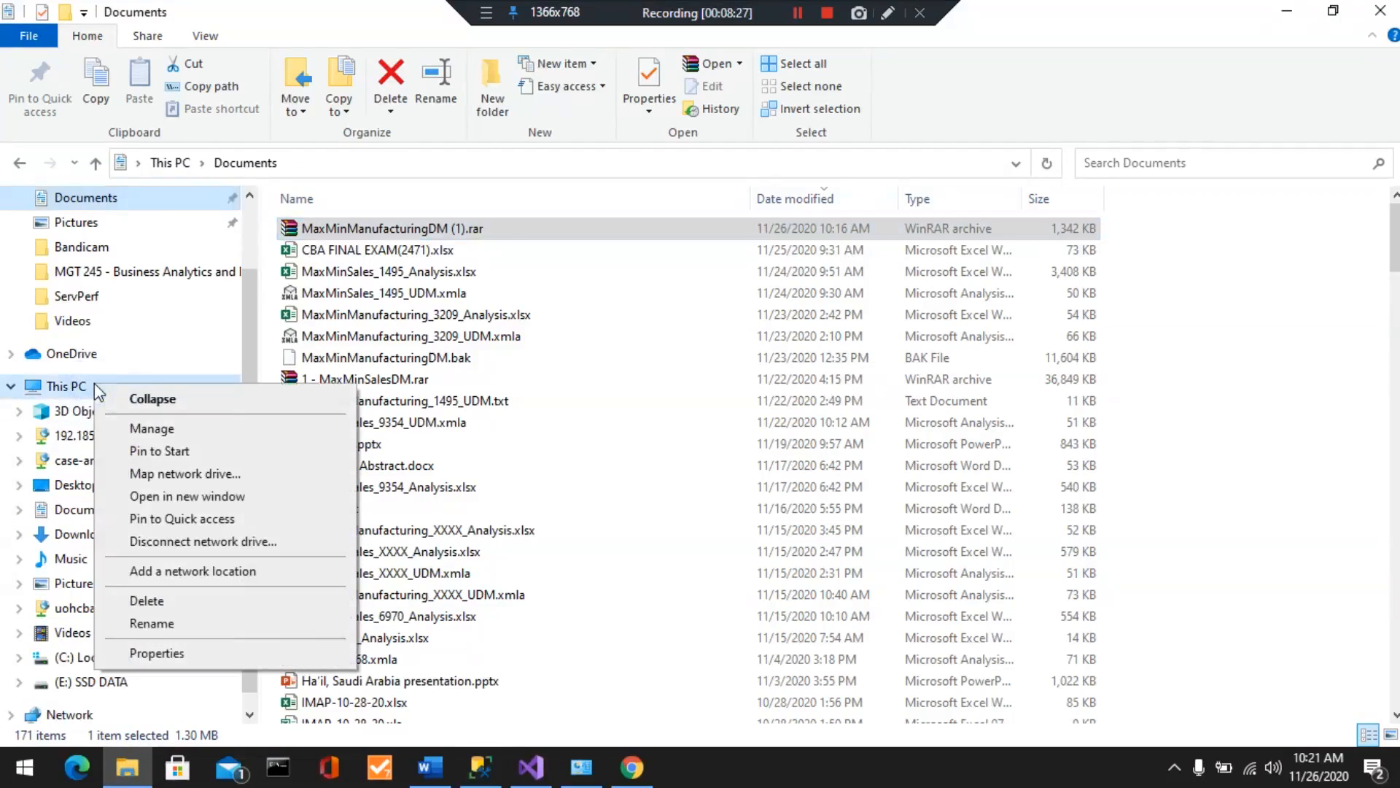
left_click(179, 653)
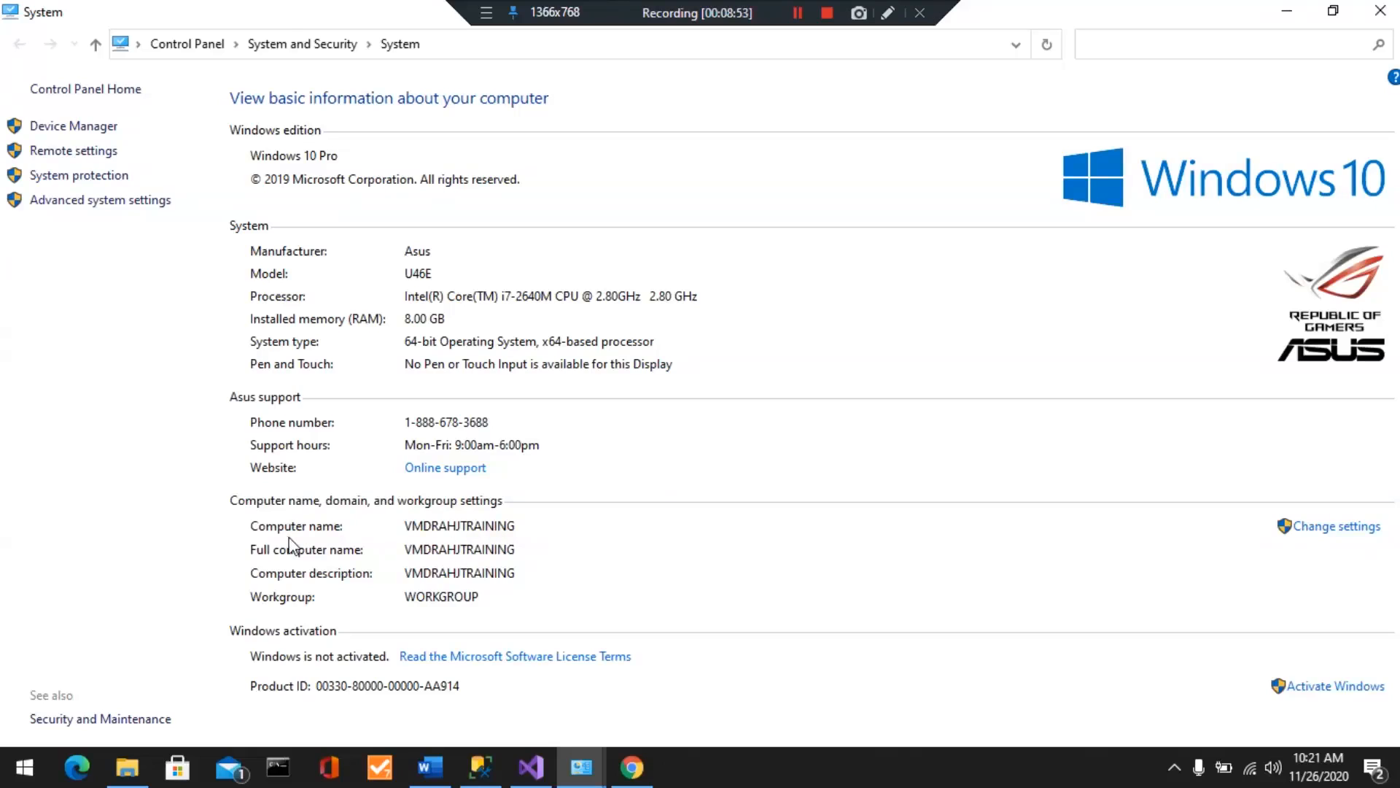
left_click(1380, 12)
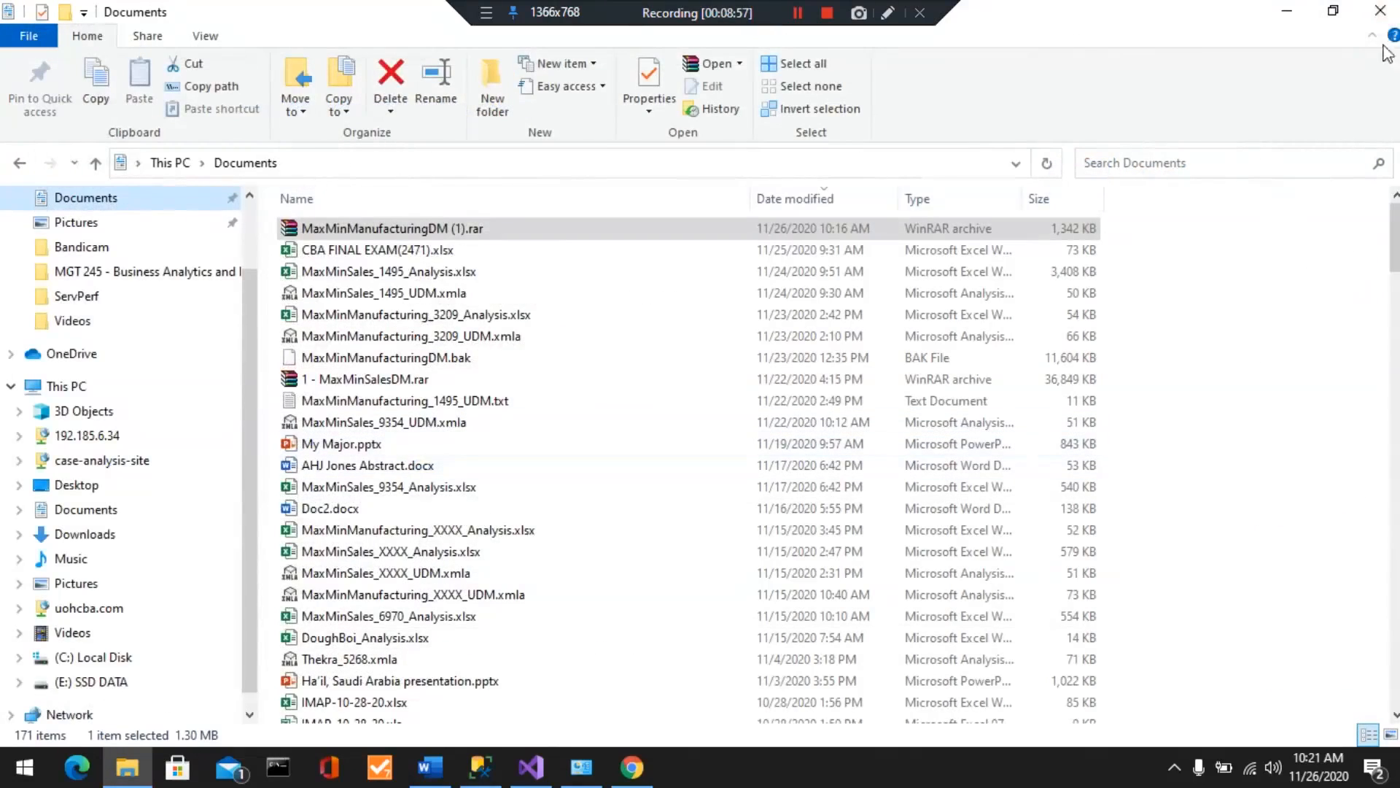
left_click(1383, 13)
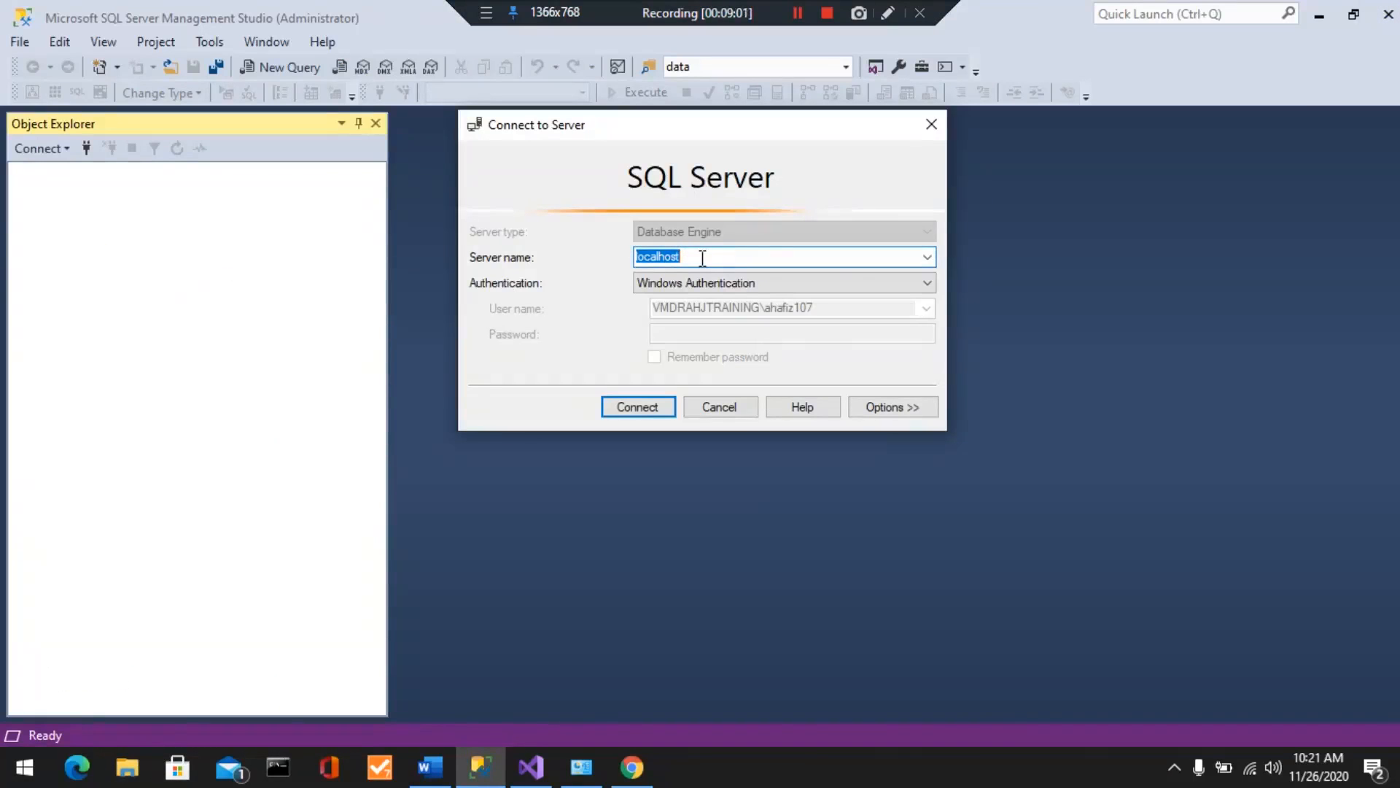
- Connect to the VMDRAHJTRAINING database engine, expand its Databases list, then collapse the server node
left_click(926, 257)
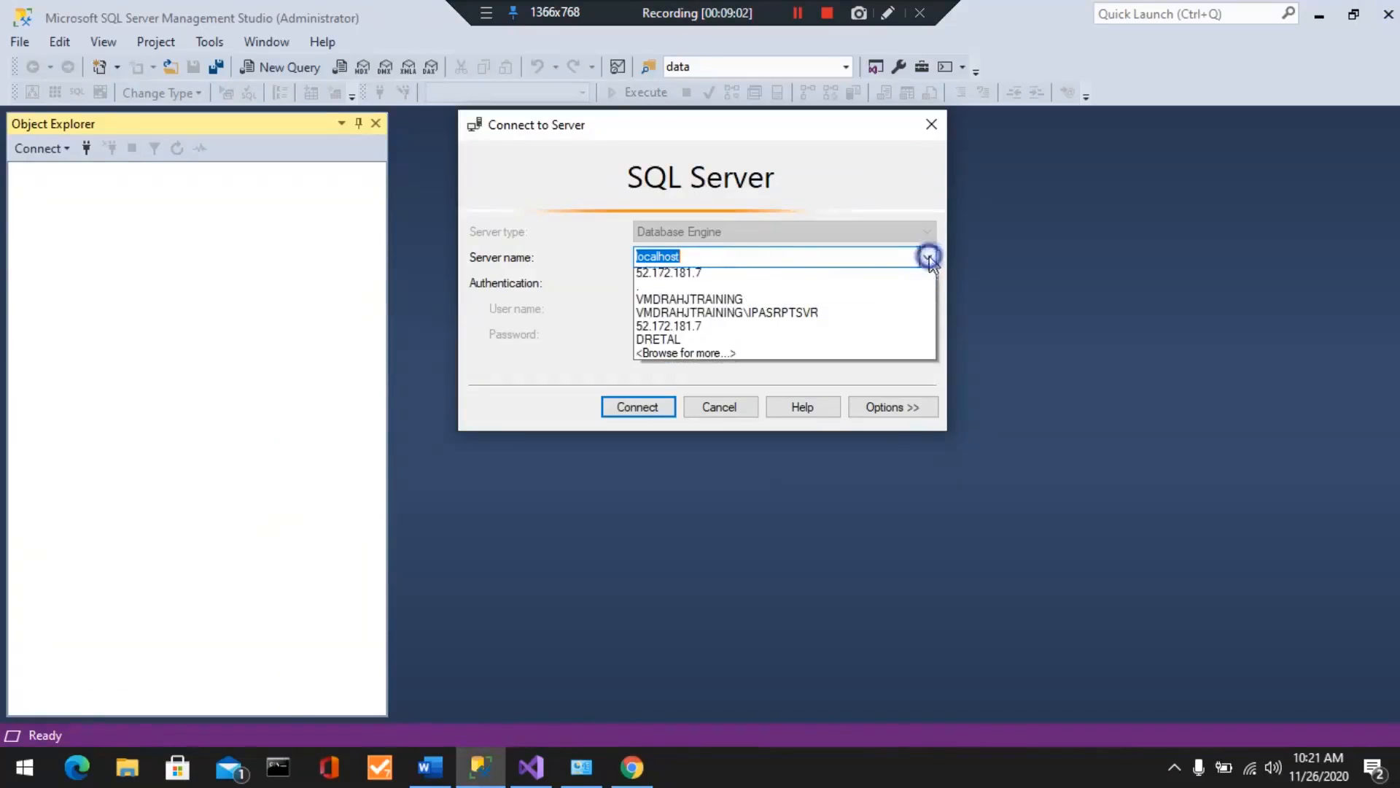
left_click(675, 317)
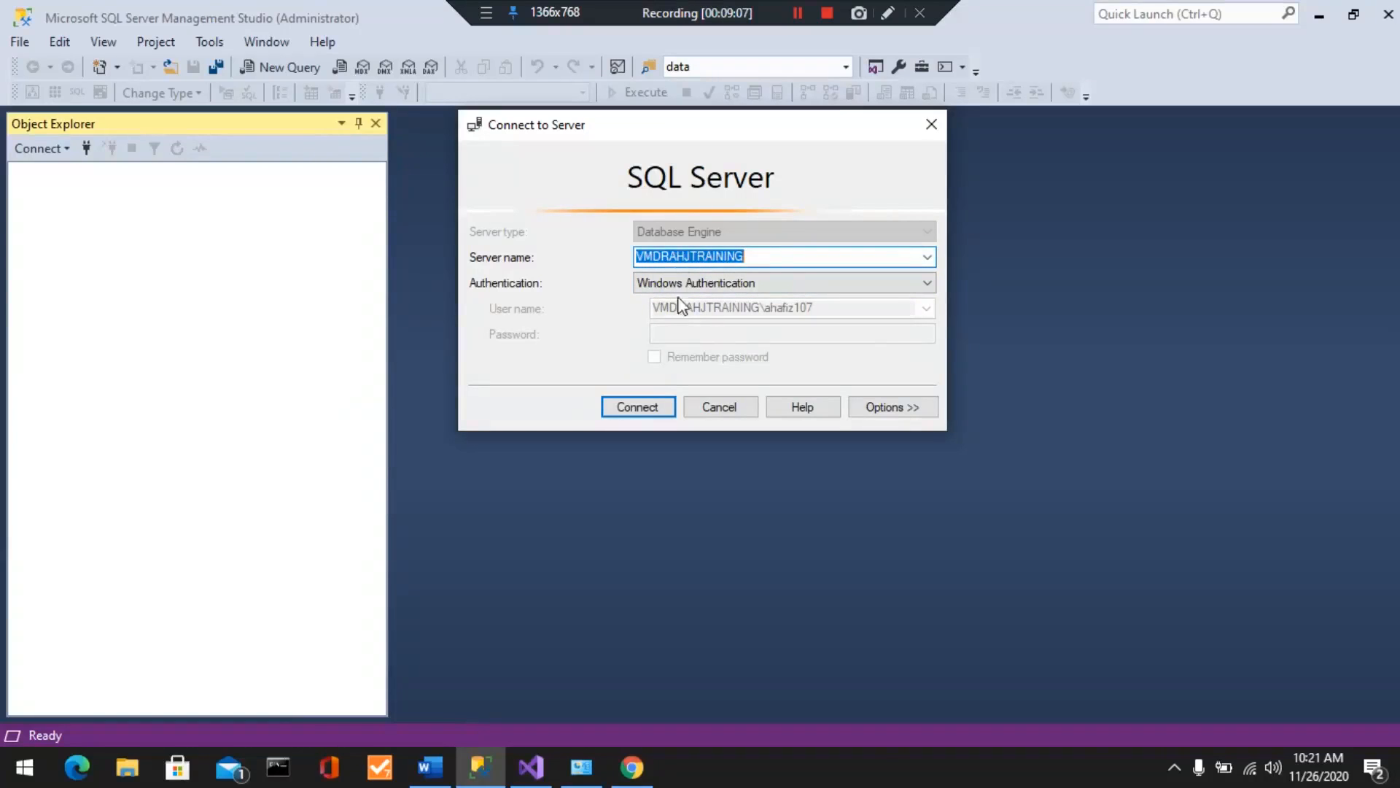
left_click(634, 407)
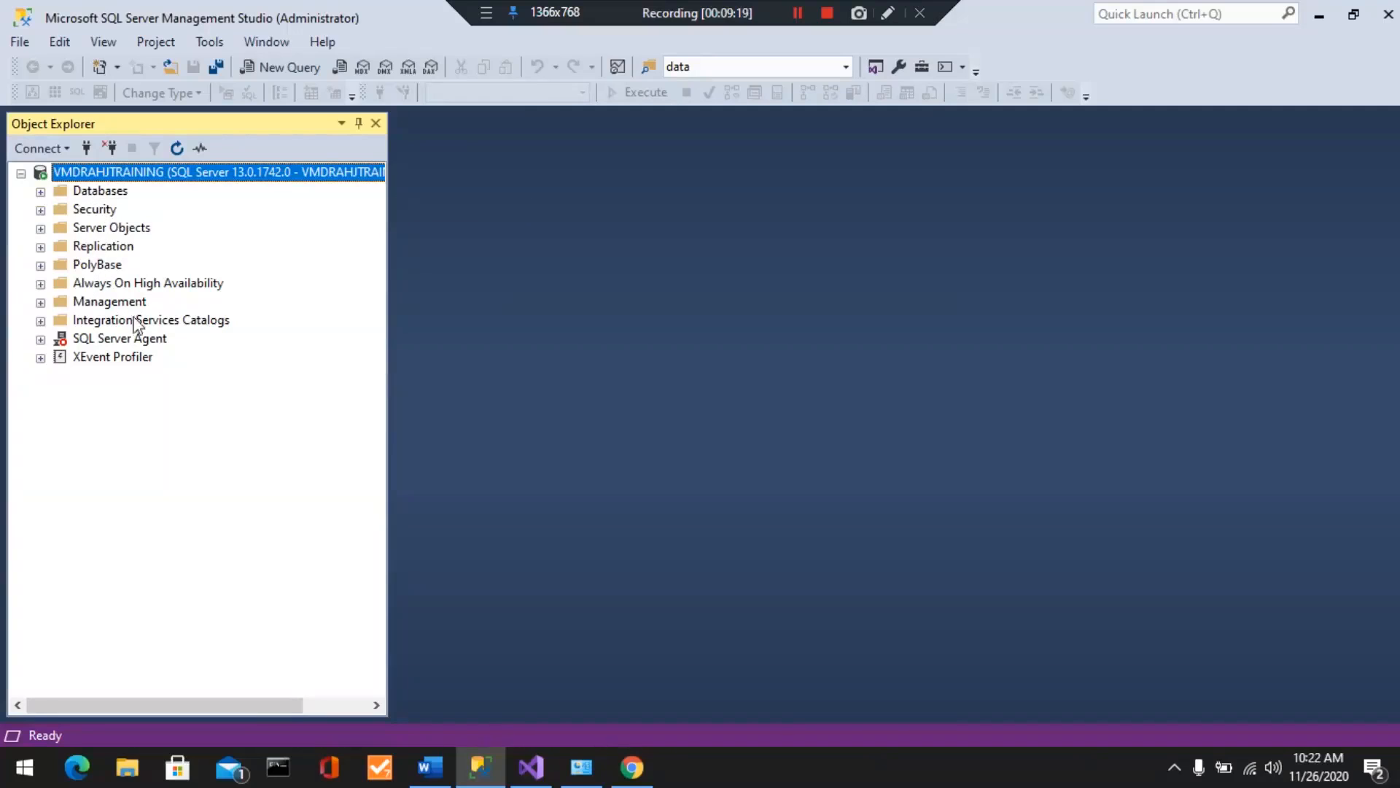
left_click(40, 191)
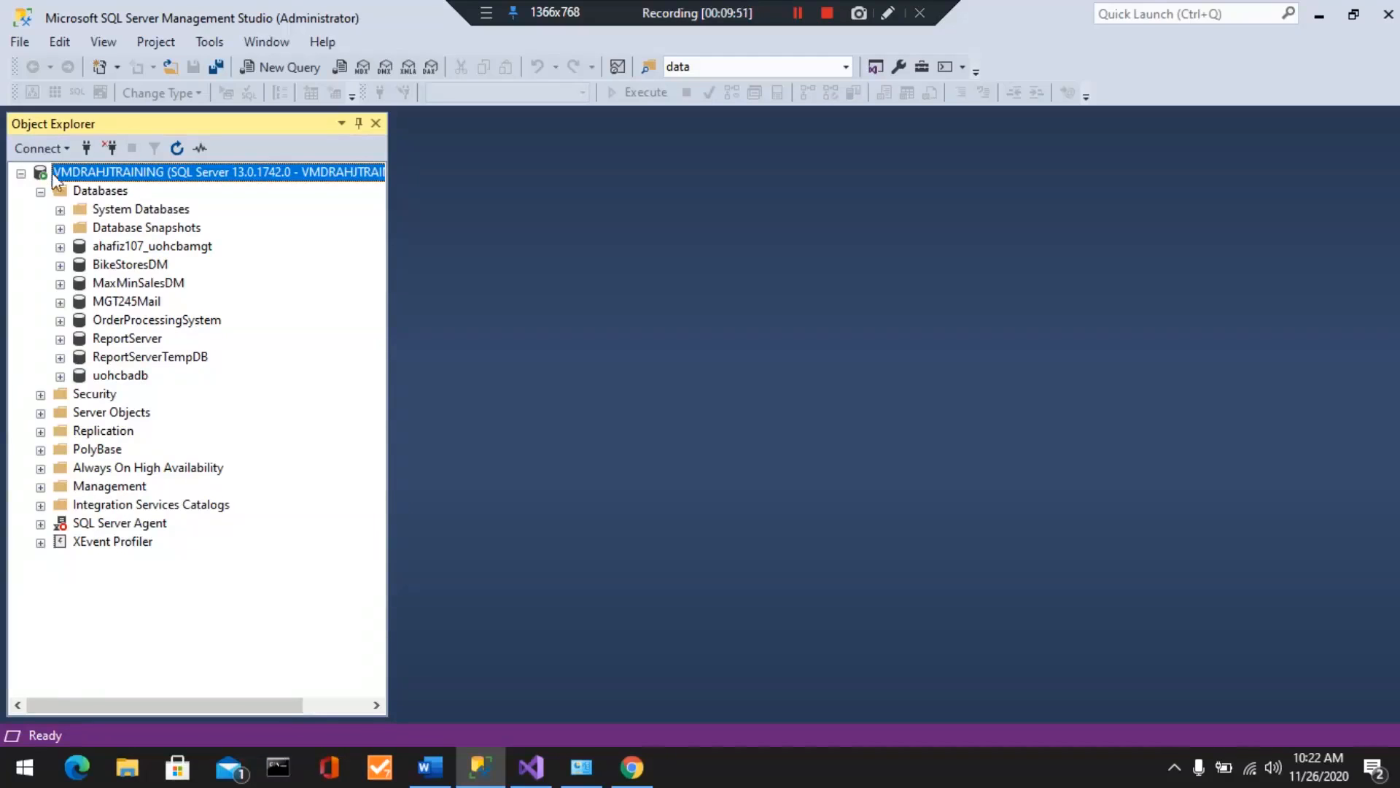
left_click(22, 173)
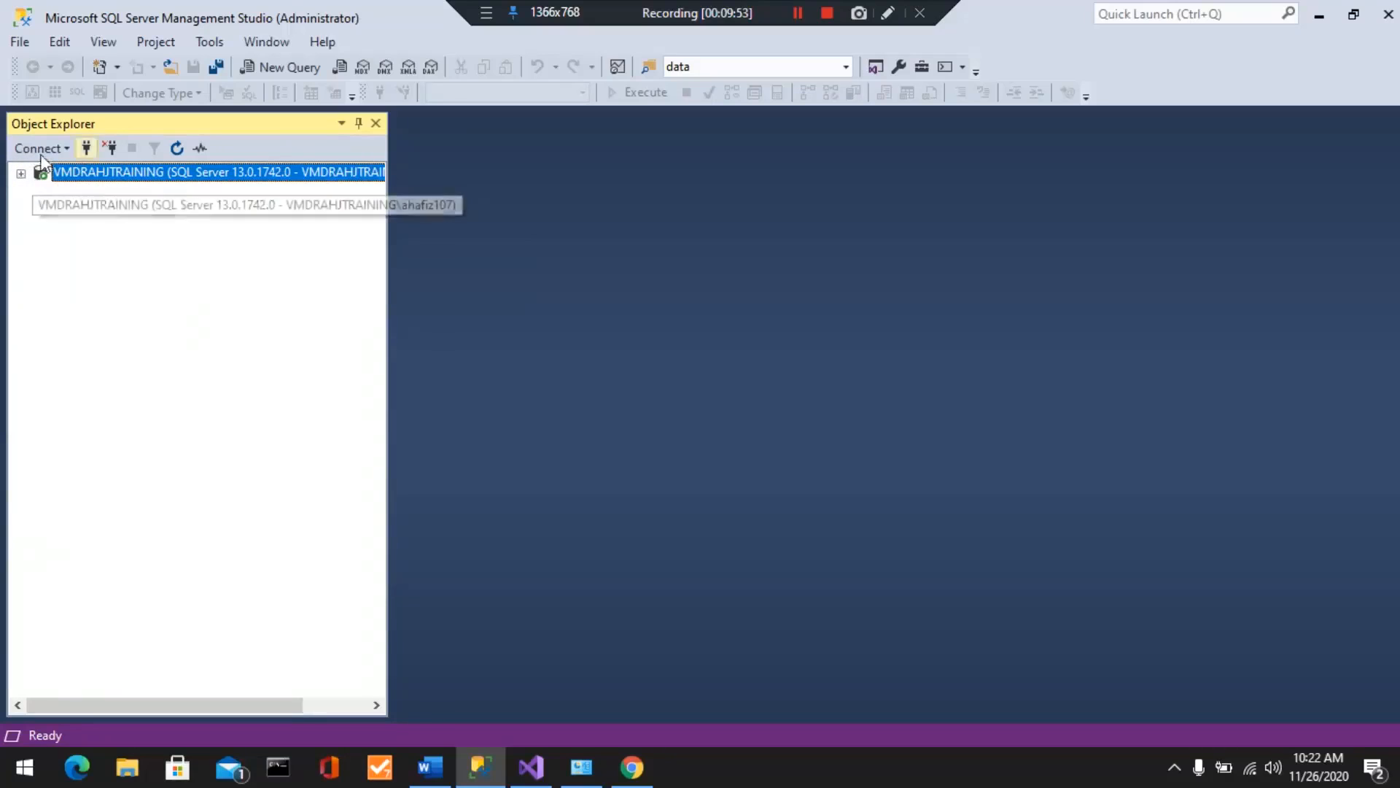
- Drop VMDRAHJTRAINING, connect with a blank server name, browse its Databases, then disconnect again
left_click(107, 149)
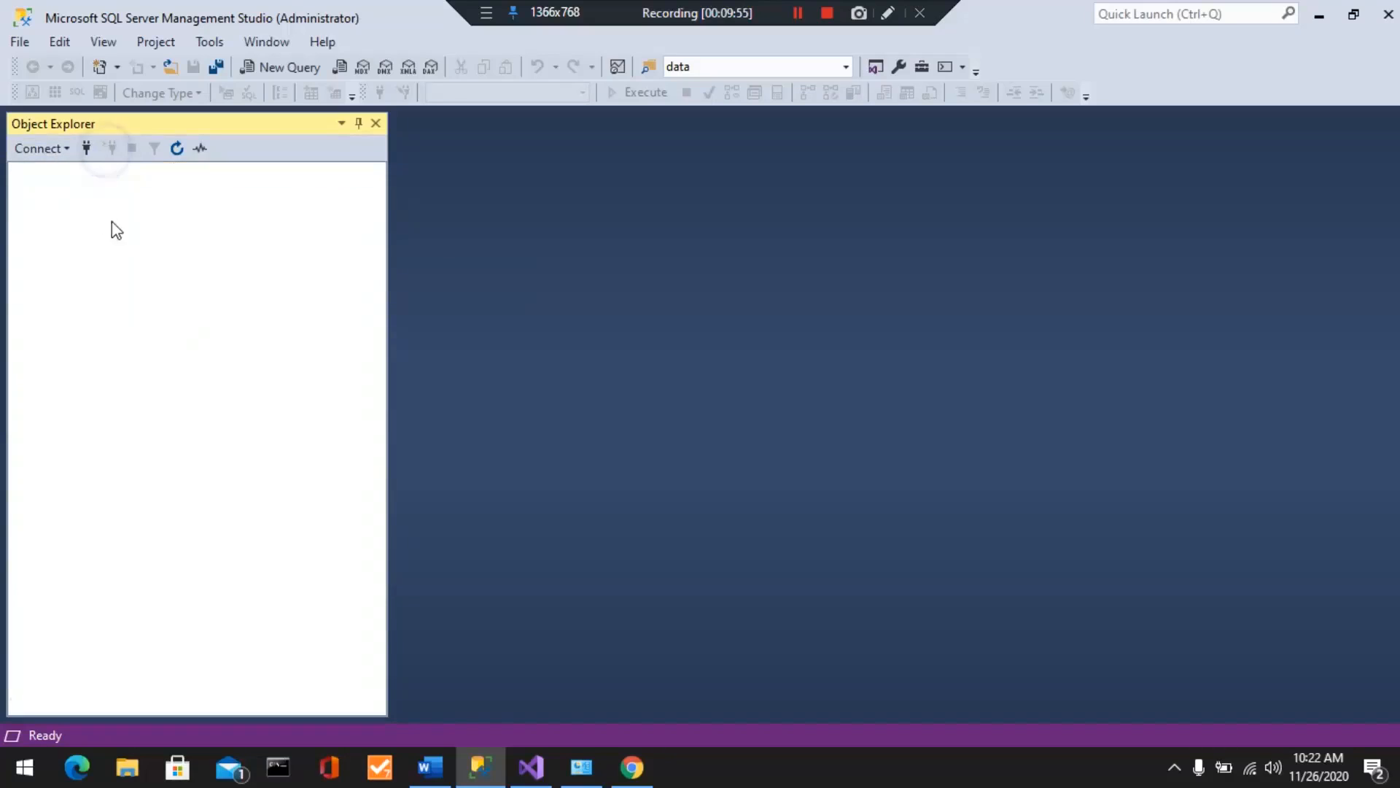
left_click(32, 147)
left_click(70, 172)
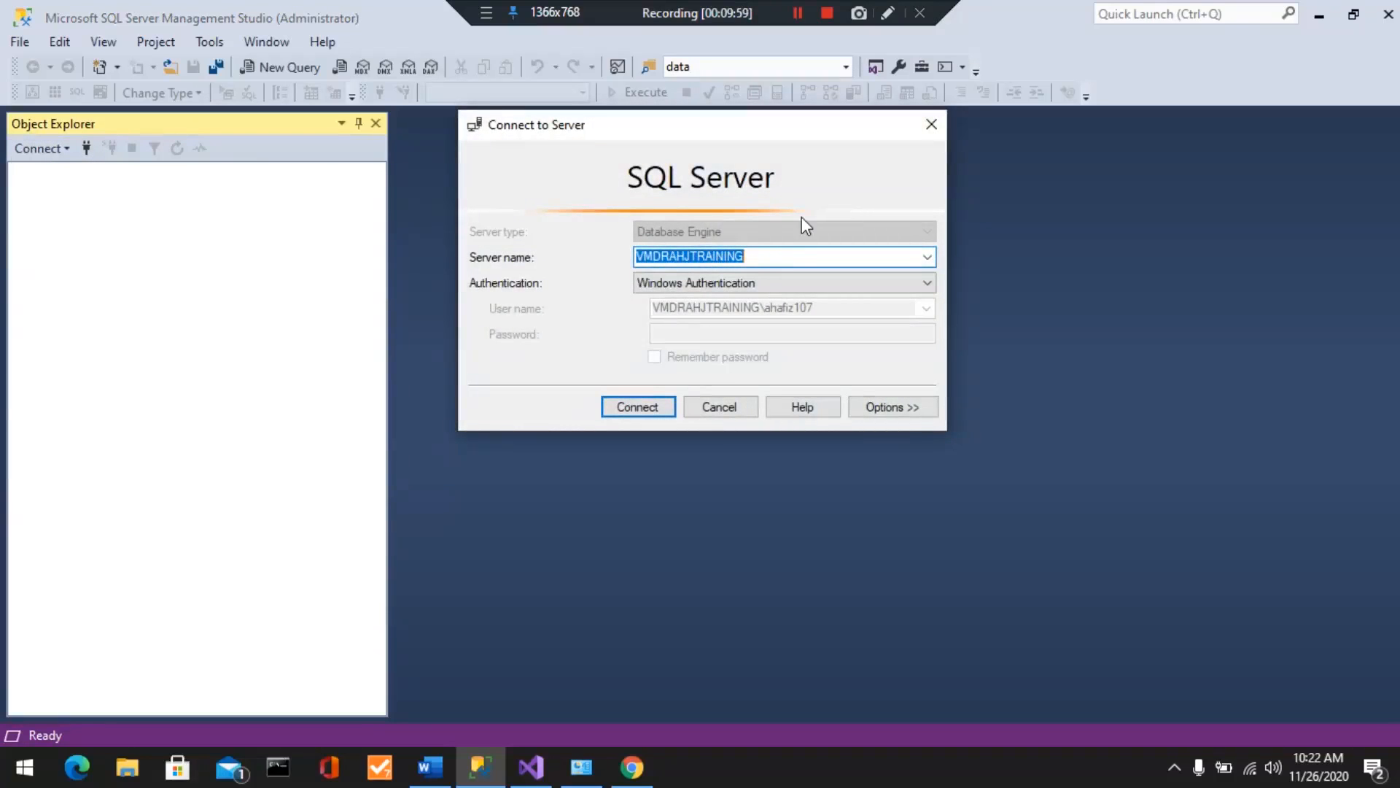
key("BackSpace")
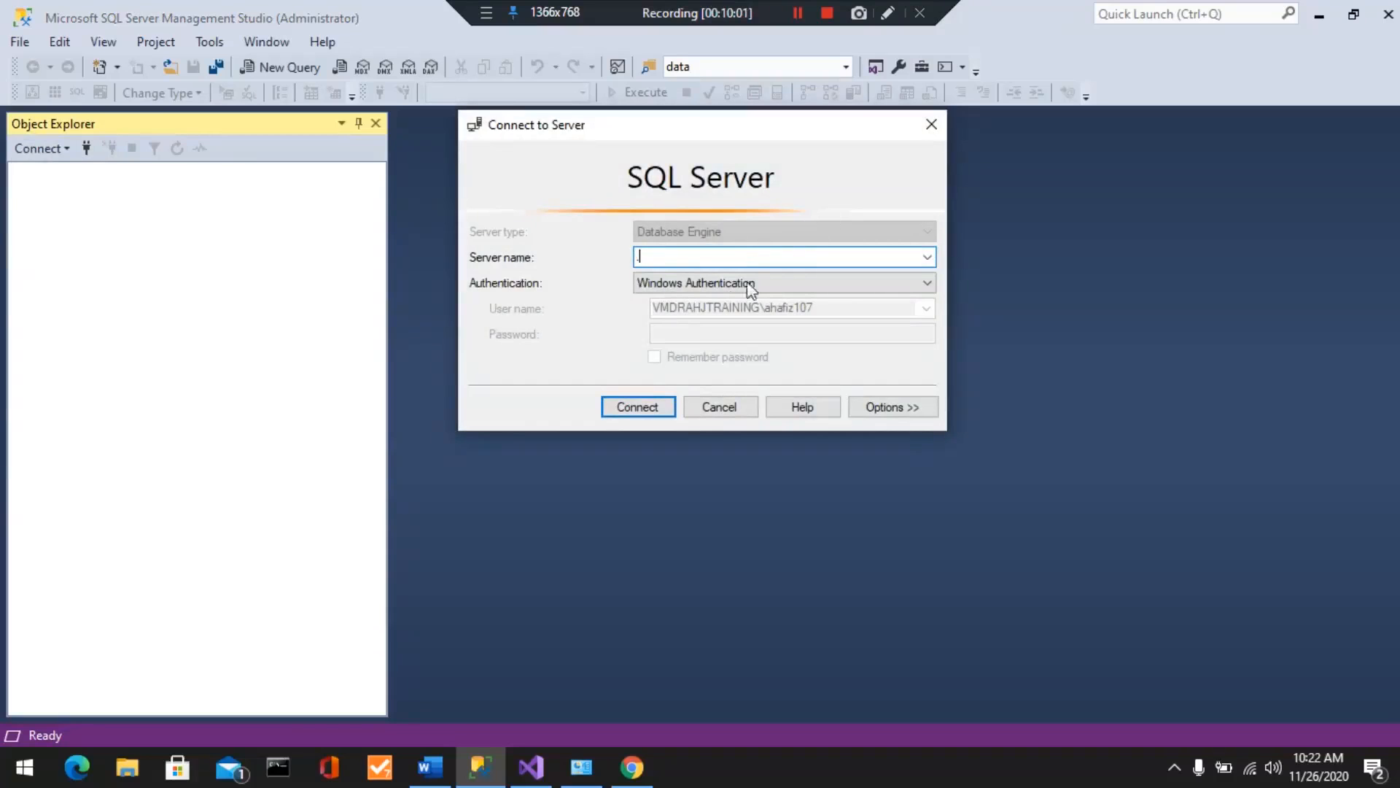
left_click(628, 402)
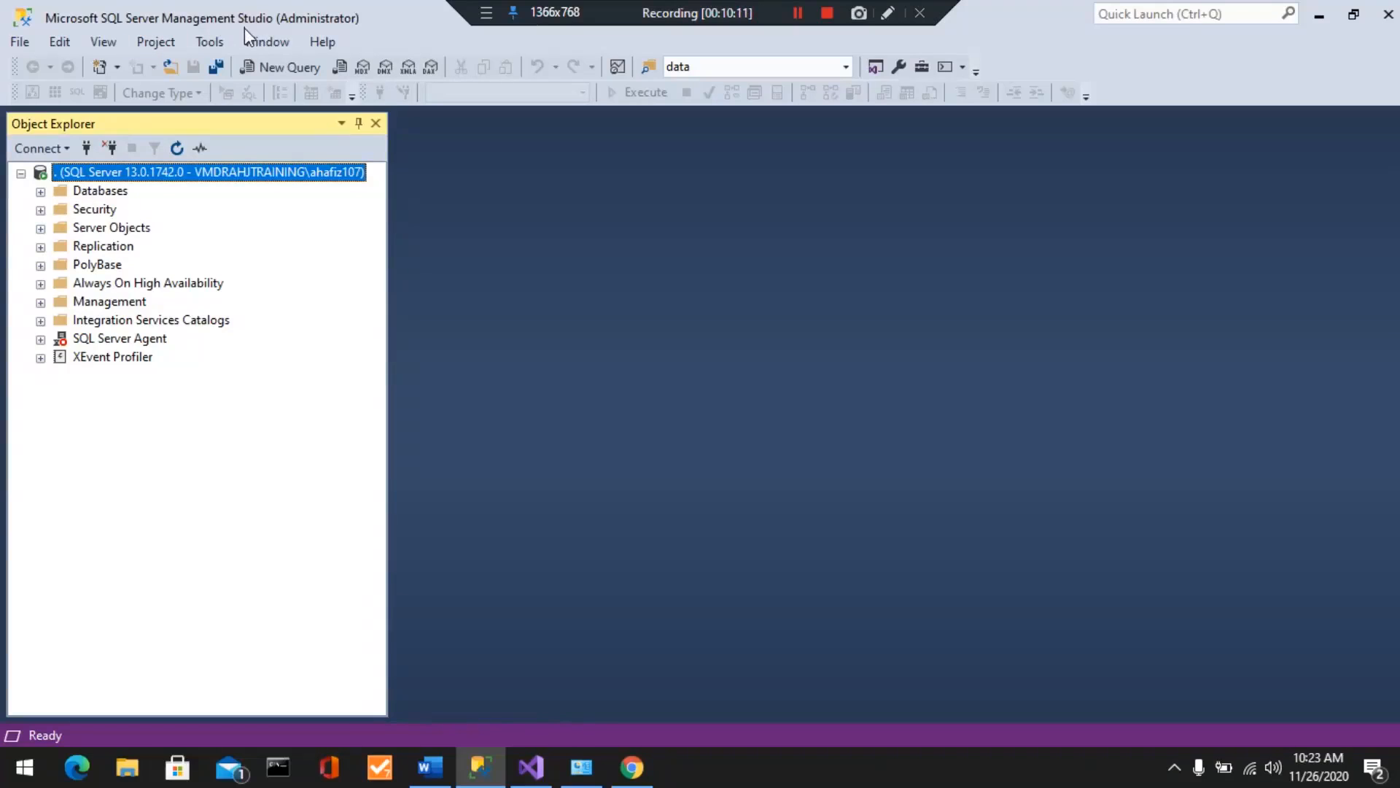
left_click(41, 193)
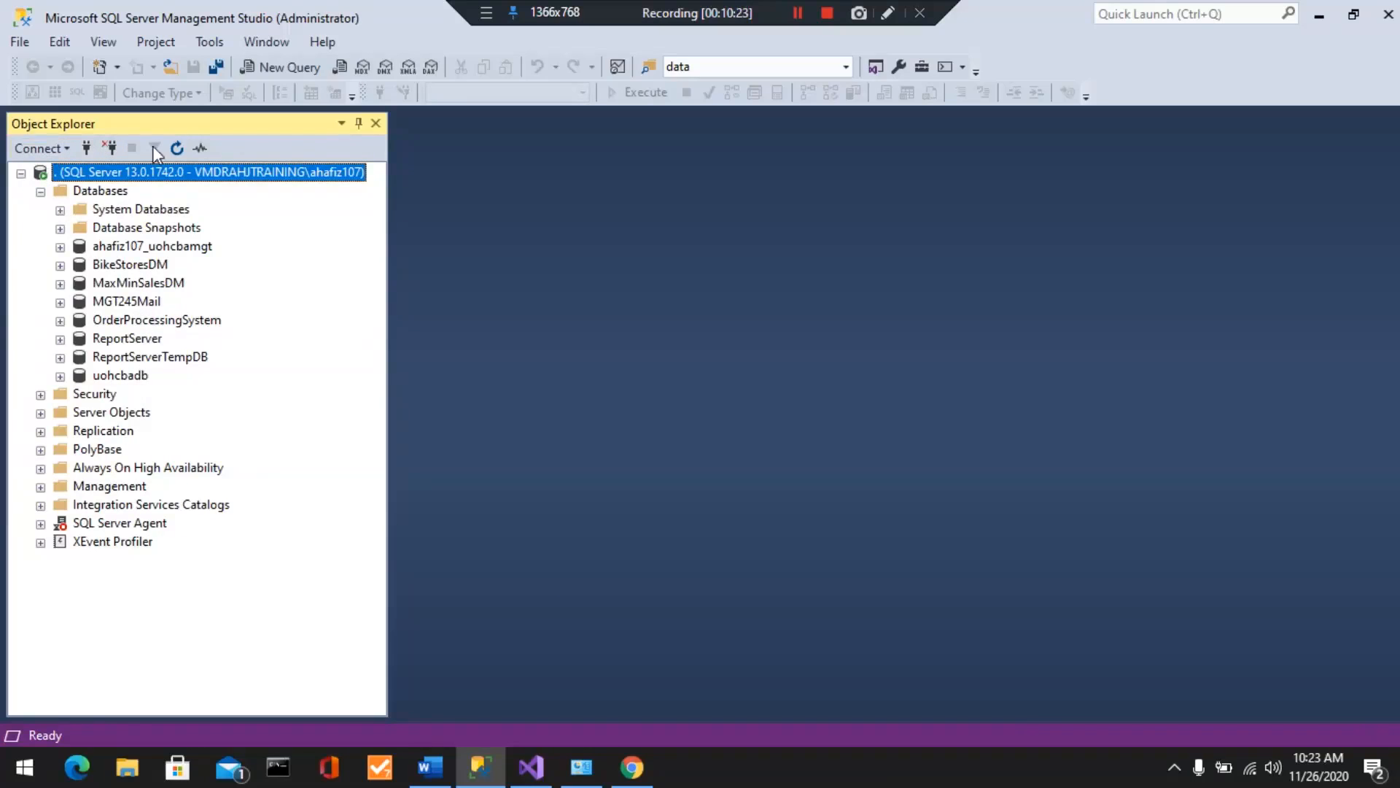
left_click(111, 148)
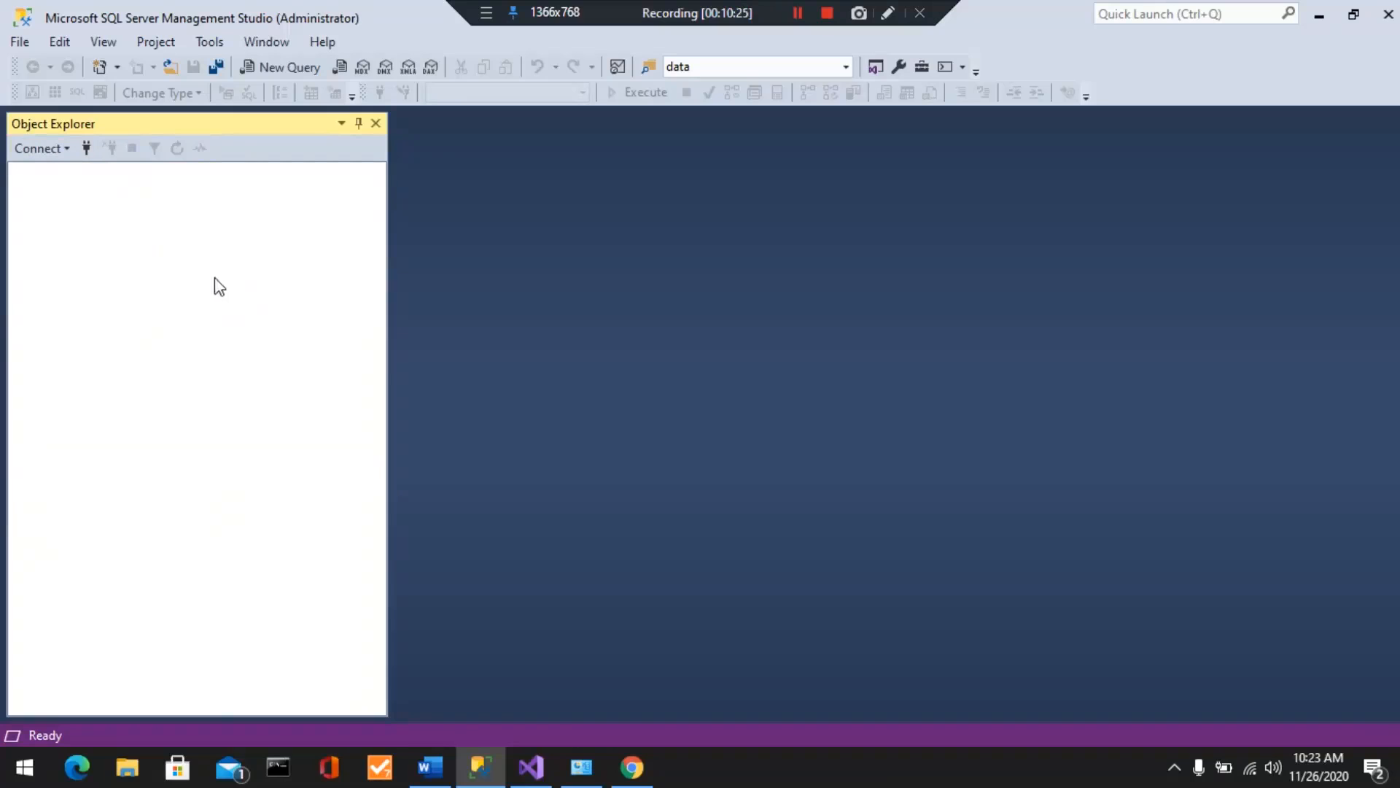
- Connect a new Database Engine session to localhost and expand its Databases node
left_click(26, 150)
left_click(125, 172)
left_click(926, 256)
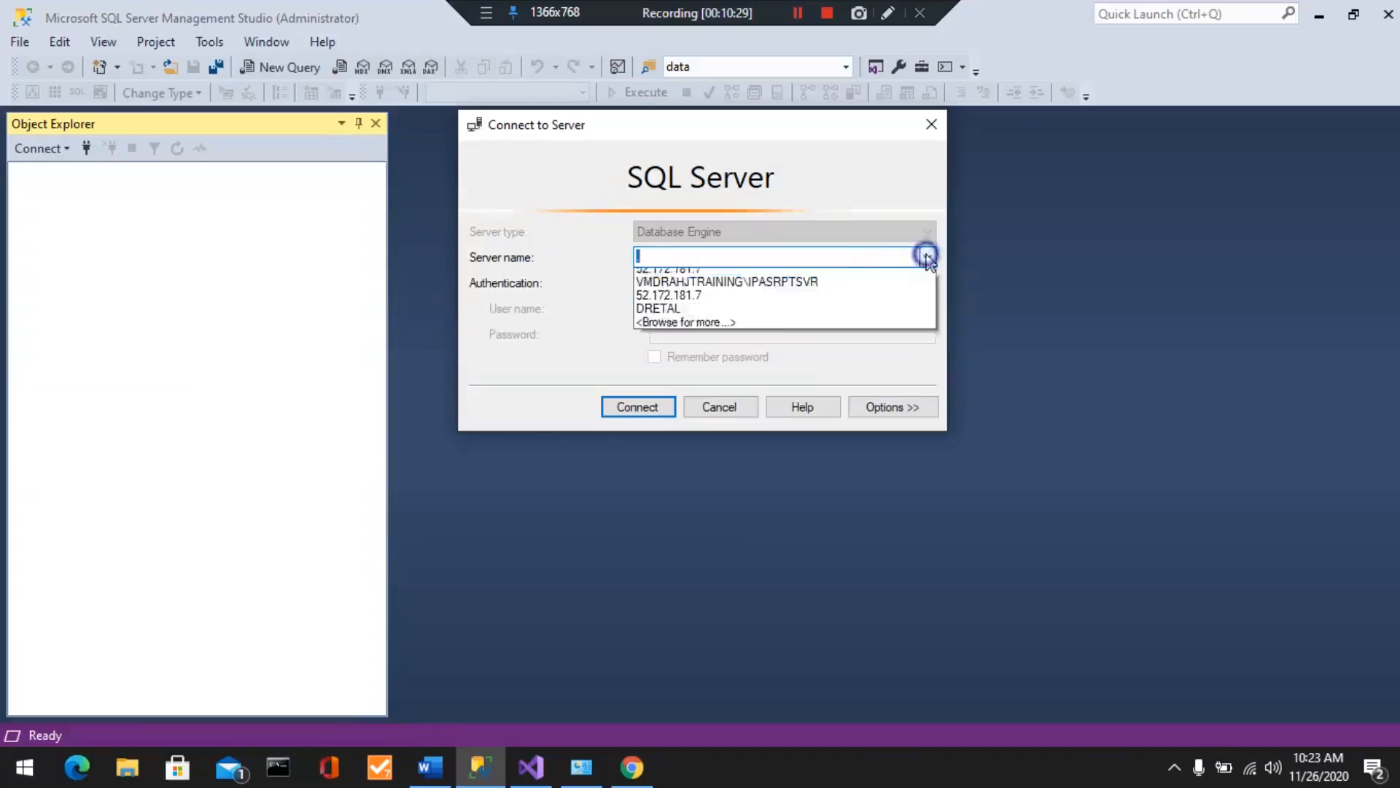
left_click(654, 303)
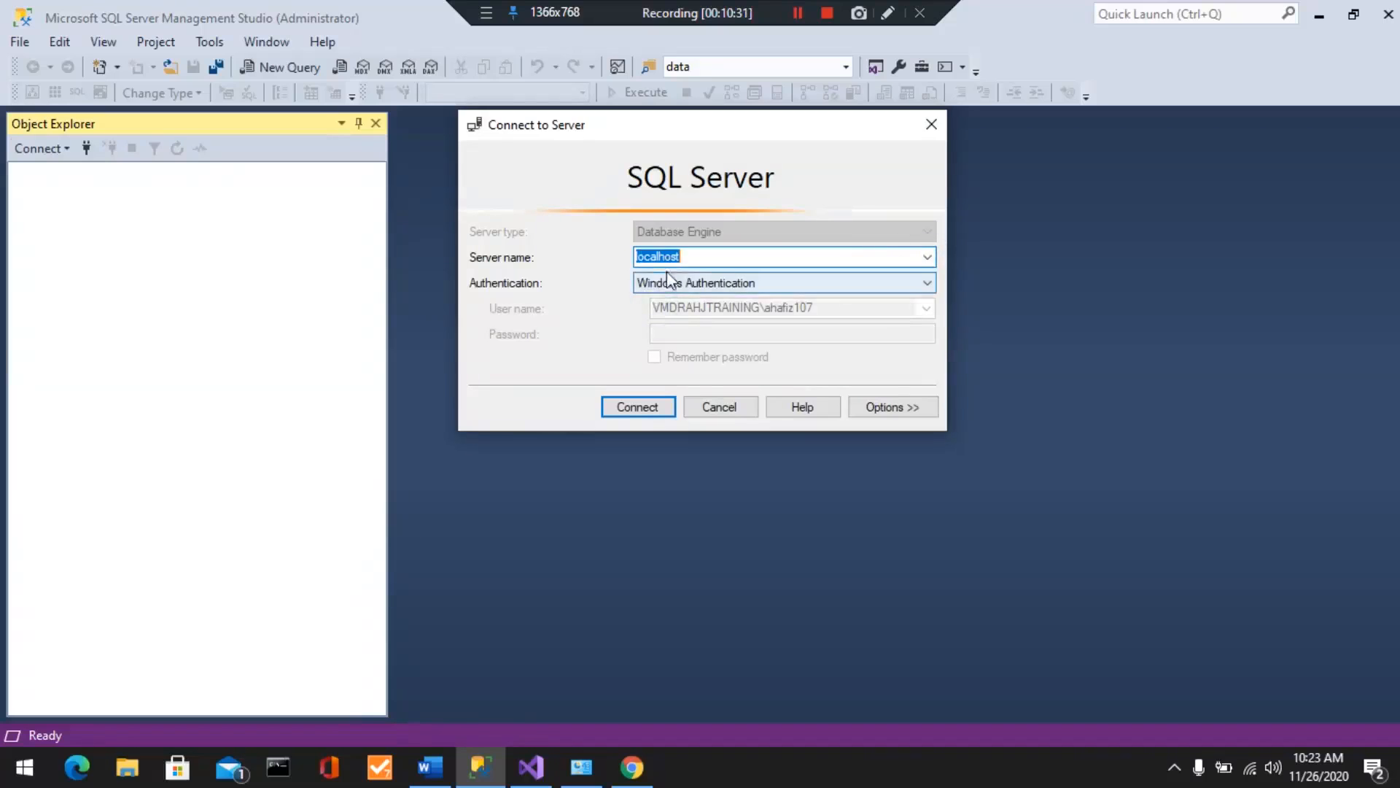
left_click(637, 406)
left_click(40, 191)
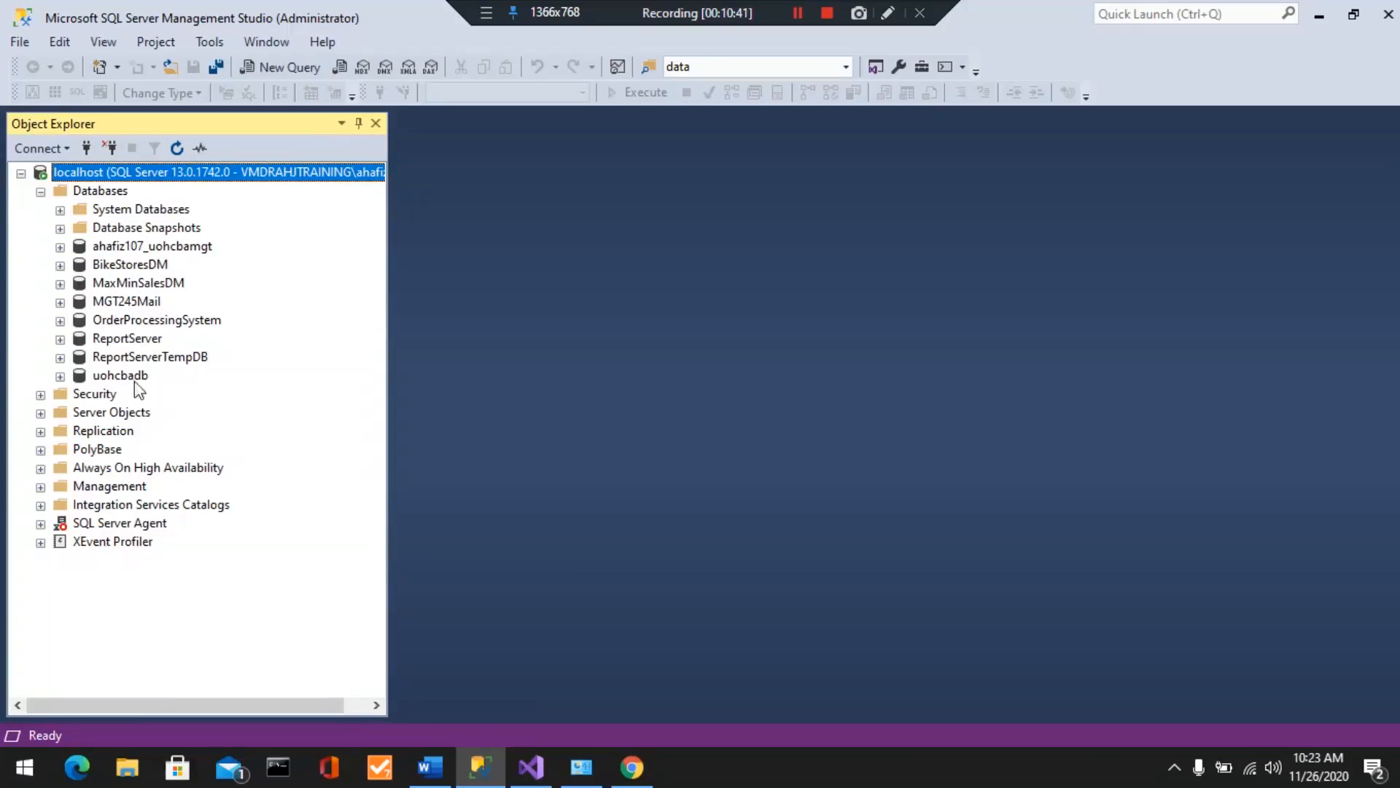
- Restore MaxMinManufacturingDM from the MaxMinManufacturingDM.bak device backup, then return to Visual Studio
right_click(115, 195)
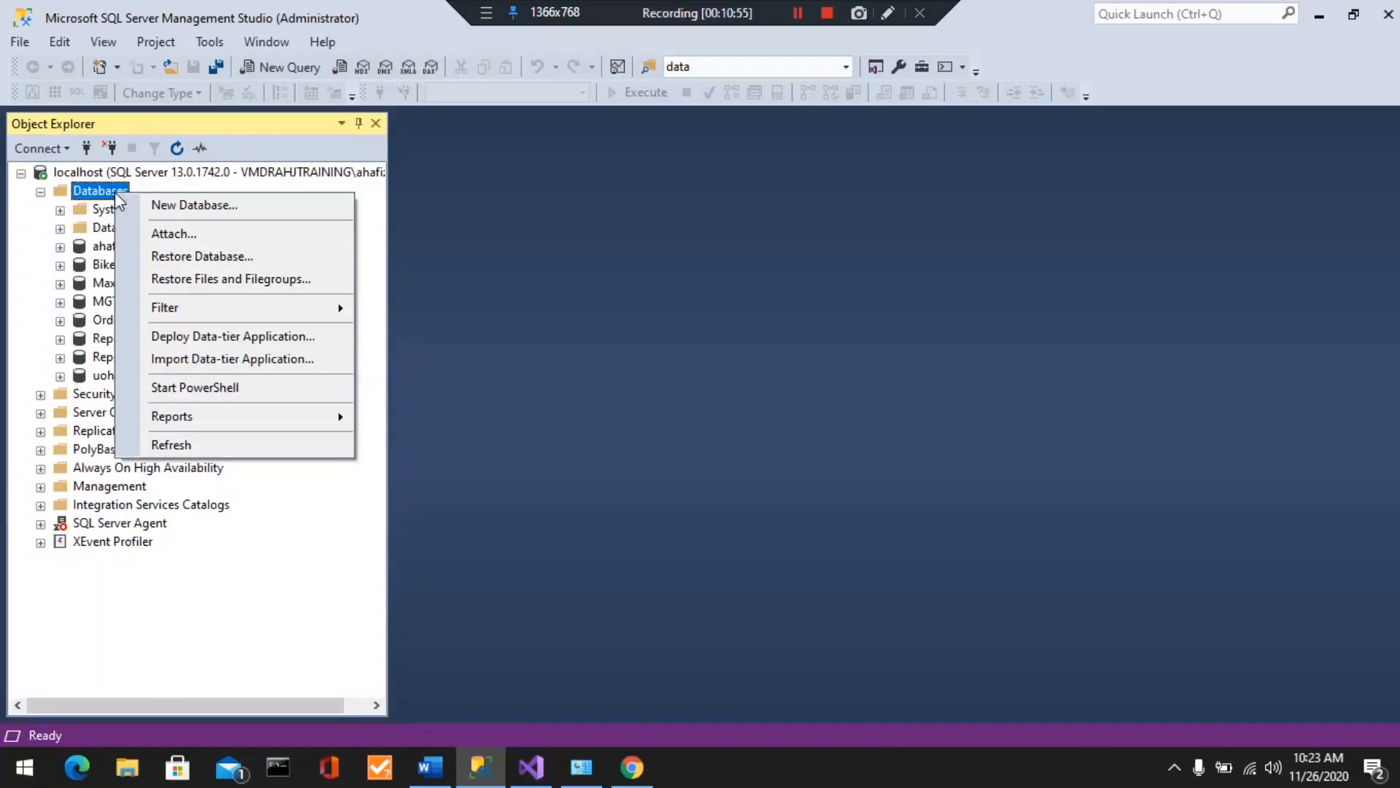
left_click(164, 256)
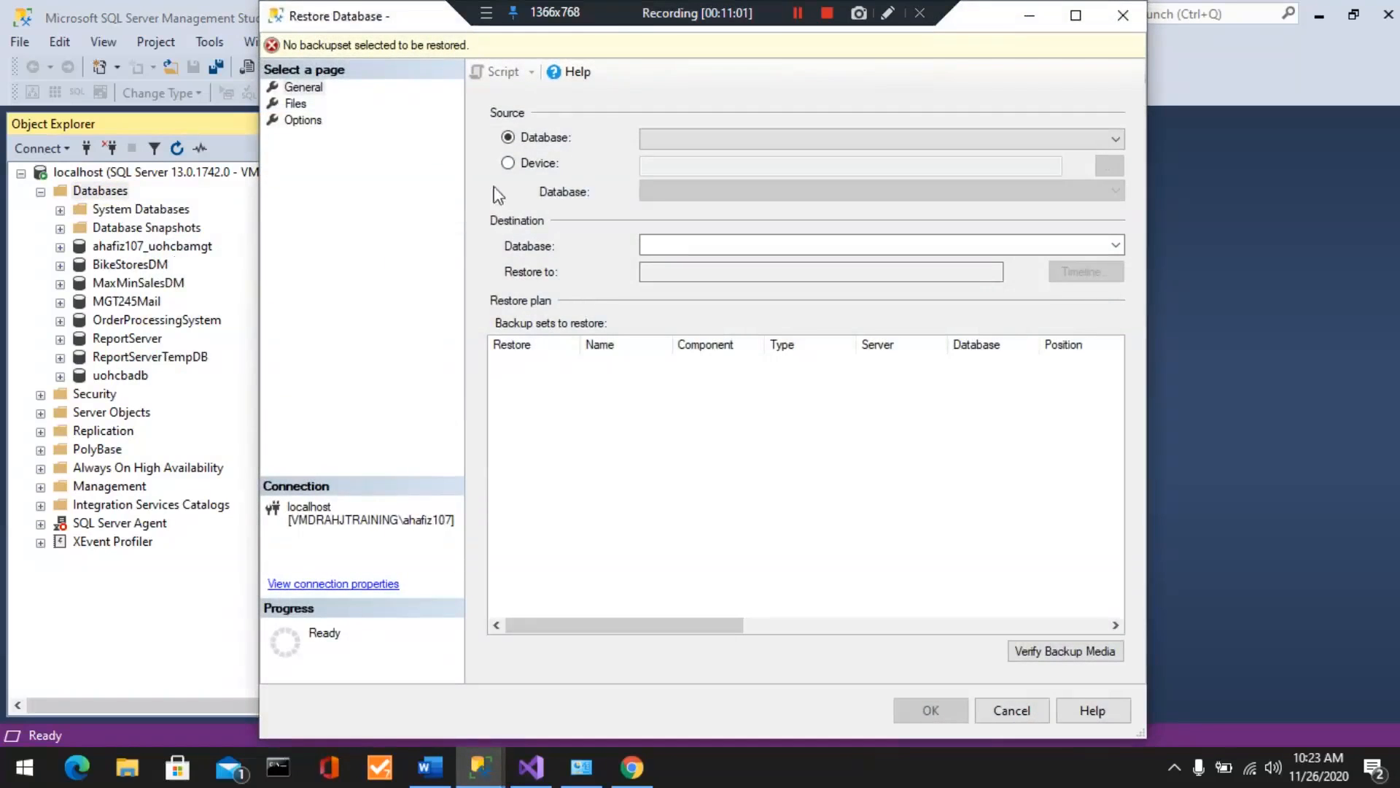
left_click(509, 165)
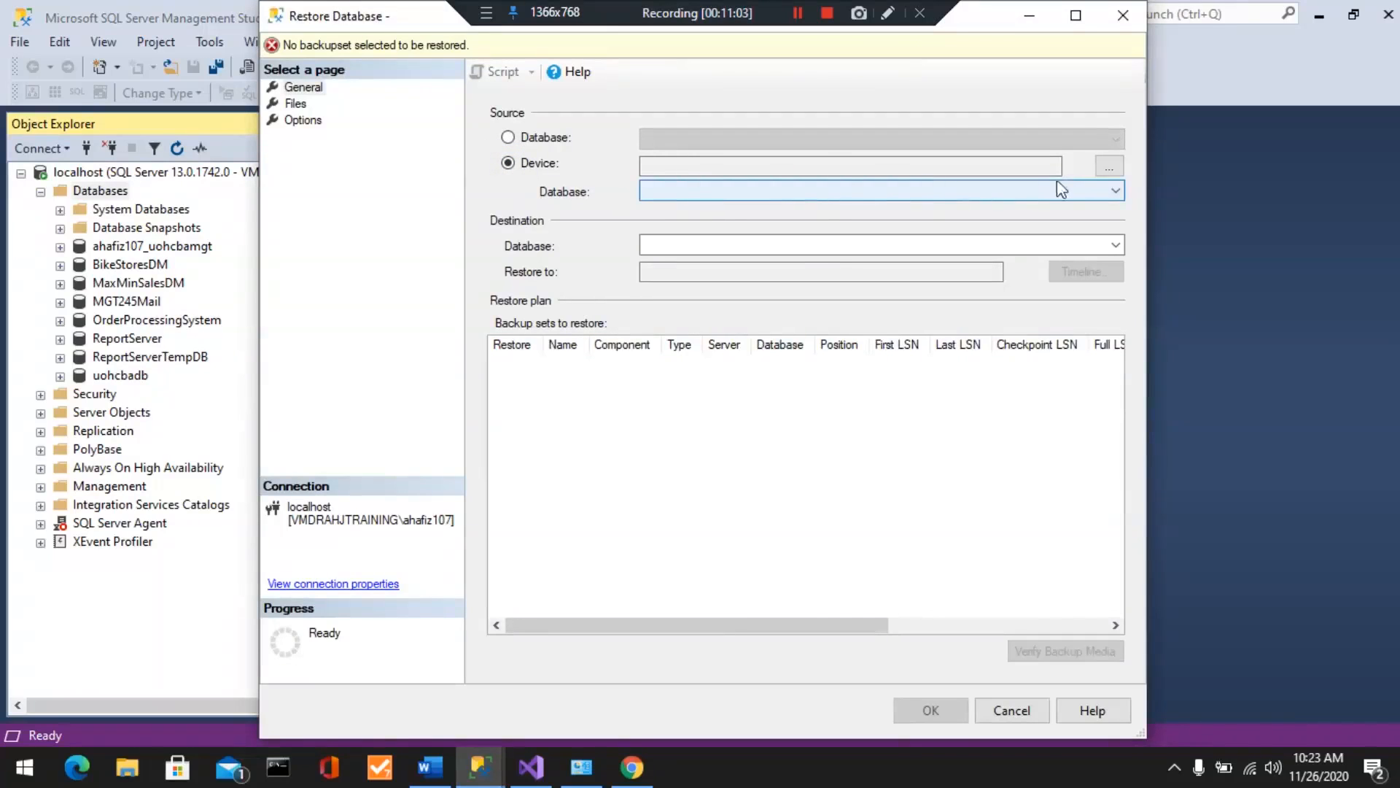
left_click(1108, 168)
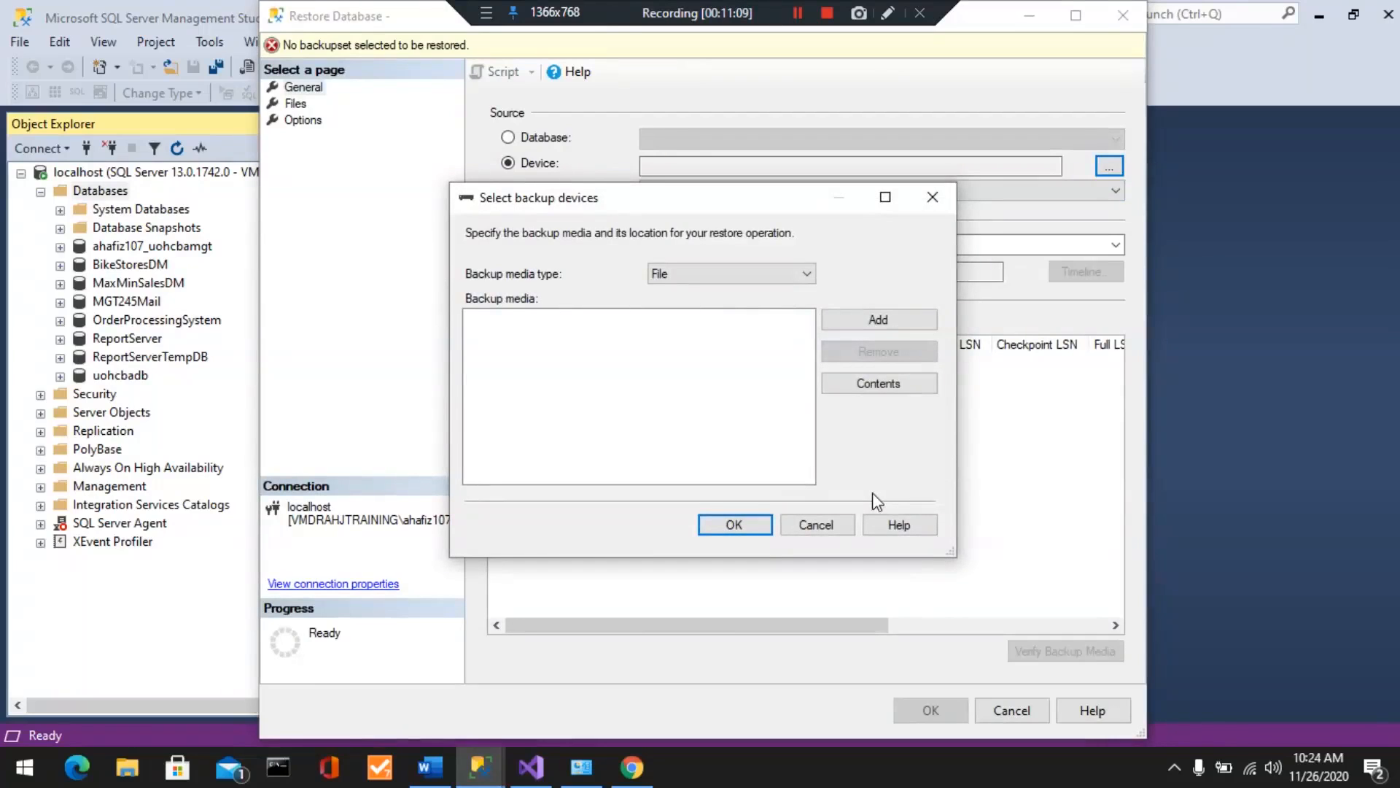
left_click(882, 322)
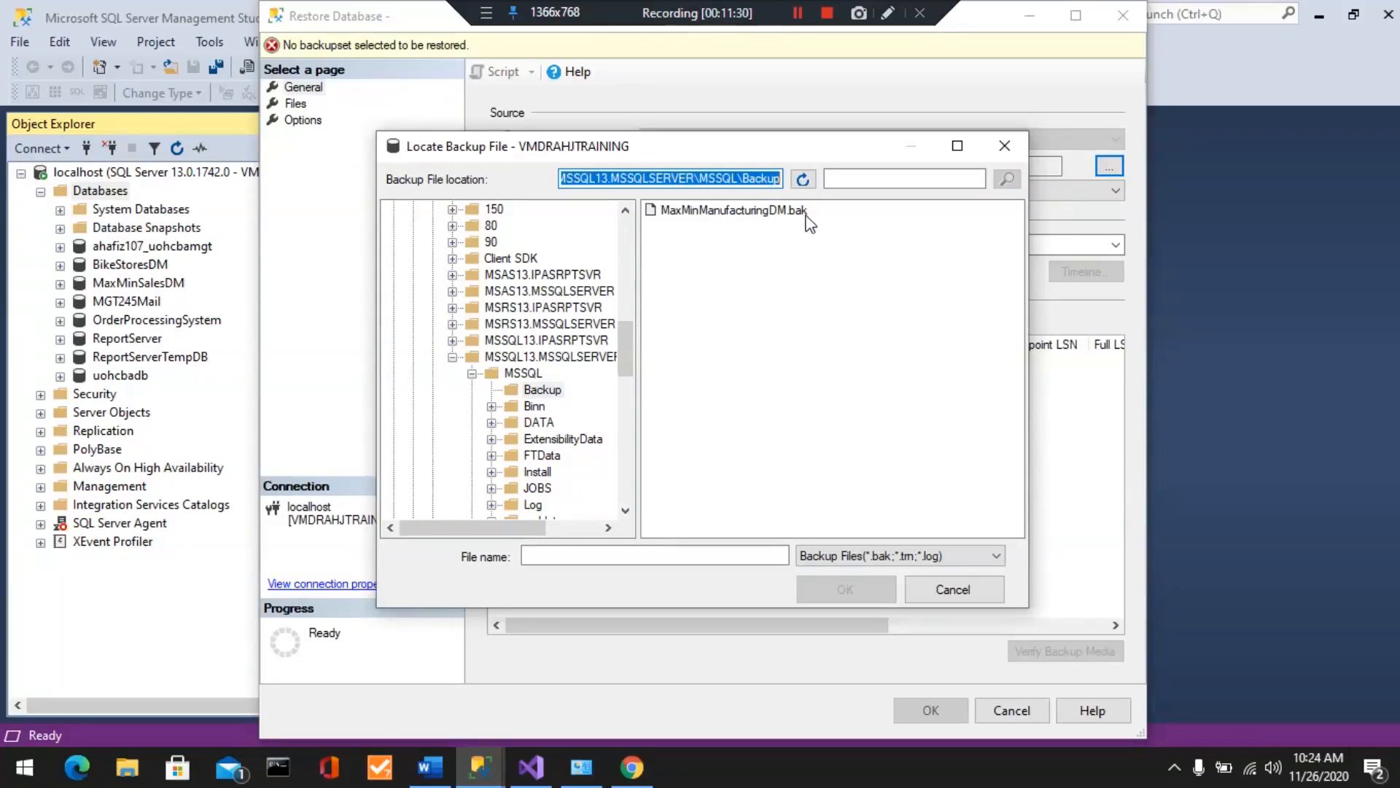
left_click(733, 213)
left_click(846, 589)
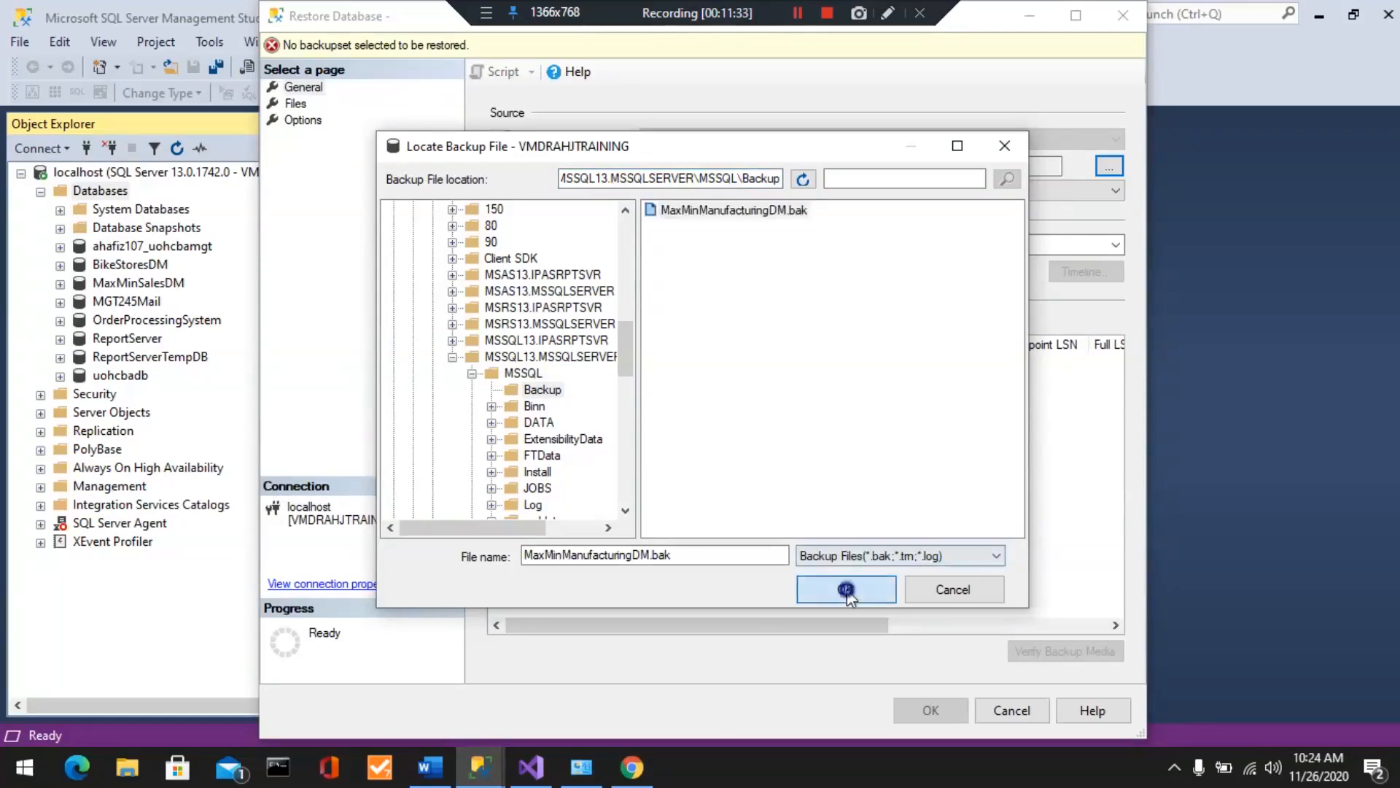
left_click(735, 527)
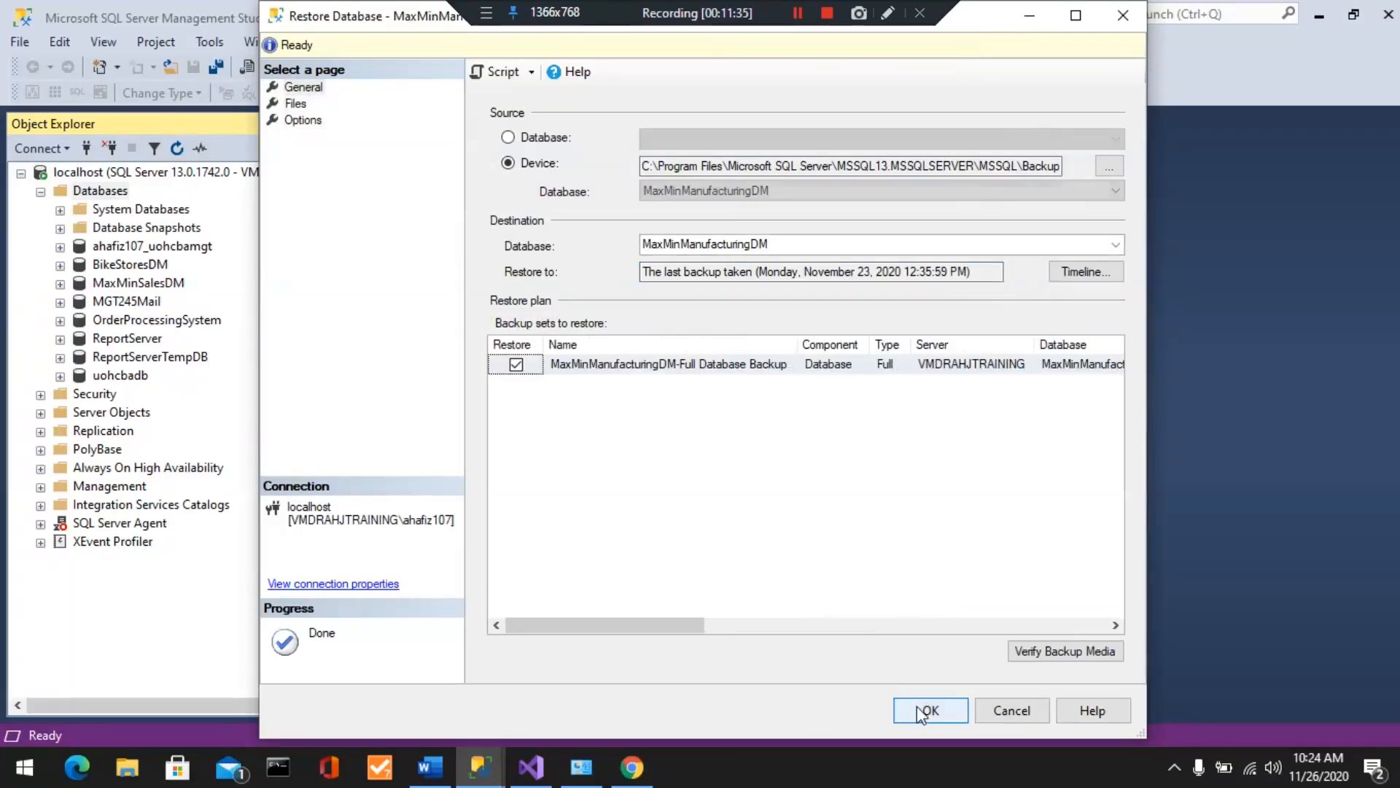
left_click(924, 711)
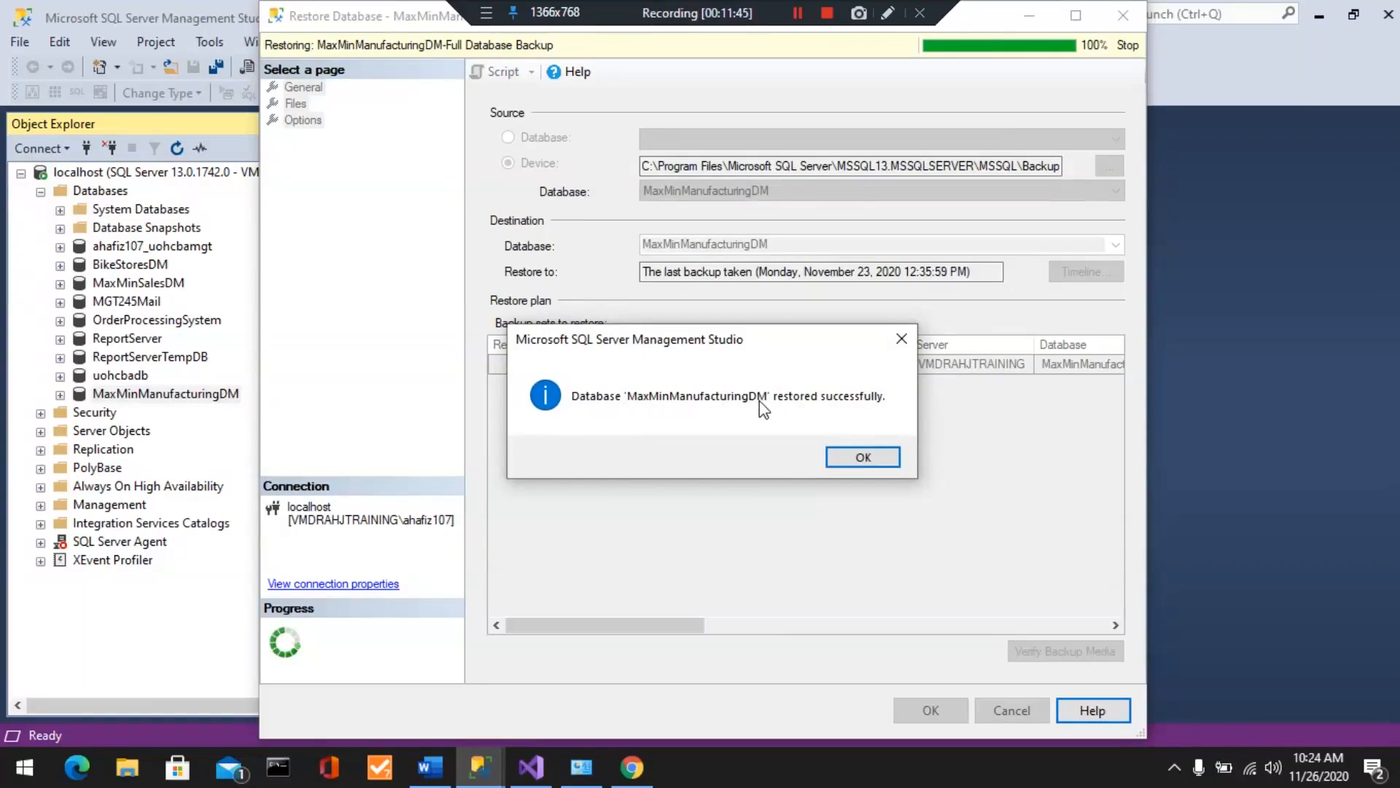
left_click(860, 458)
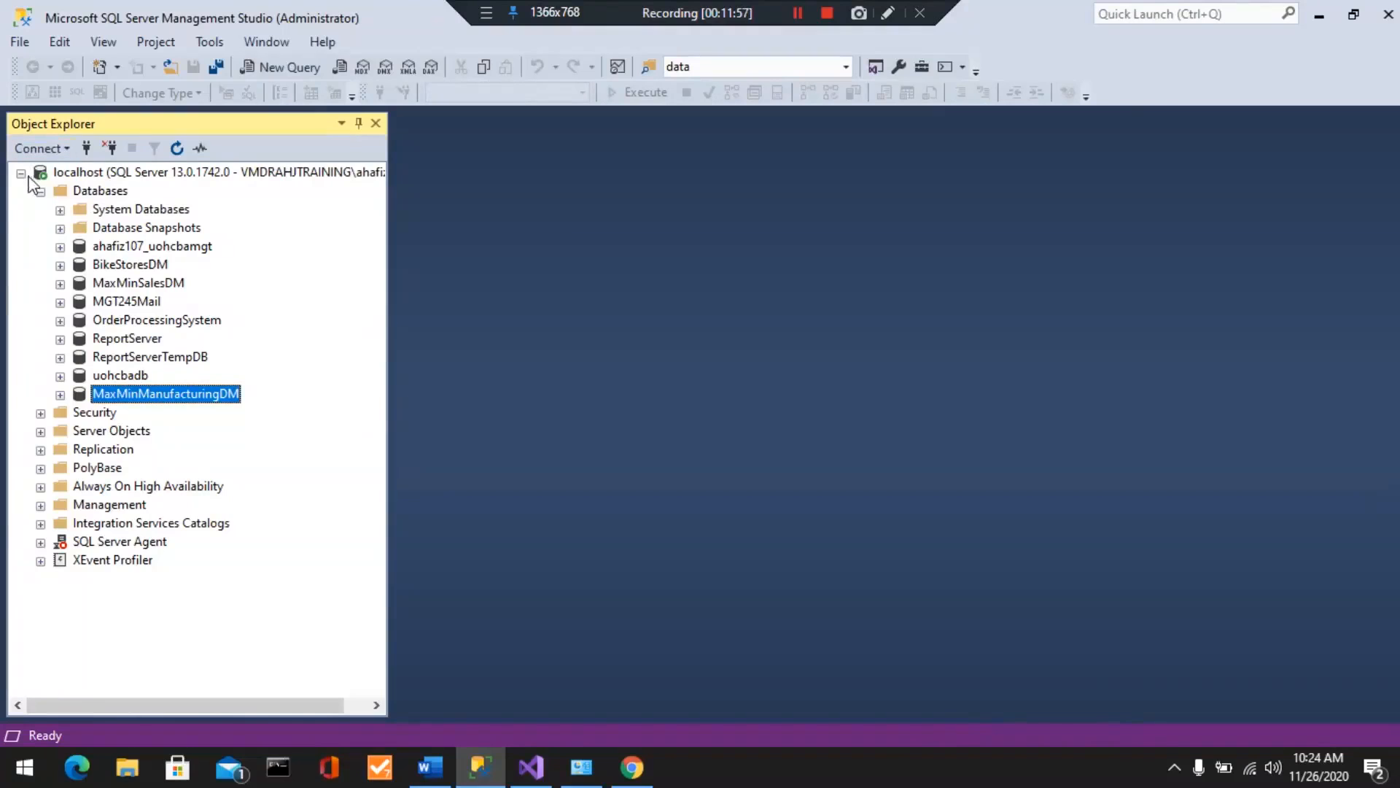
left_click(532, 770)
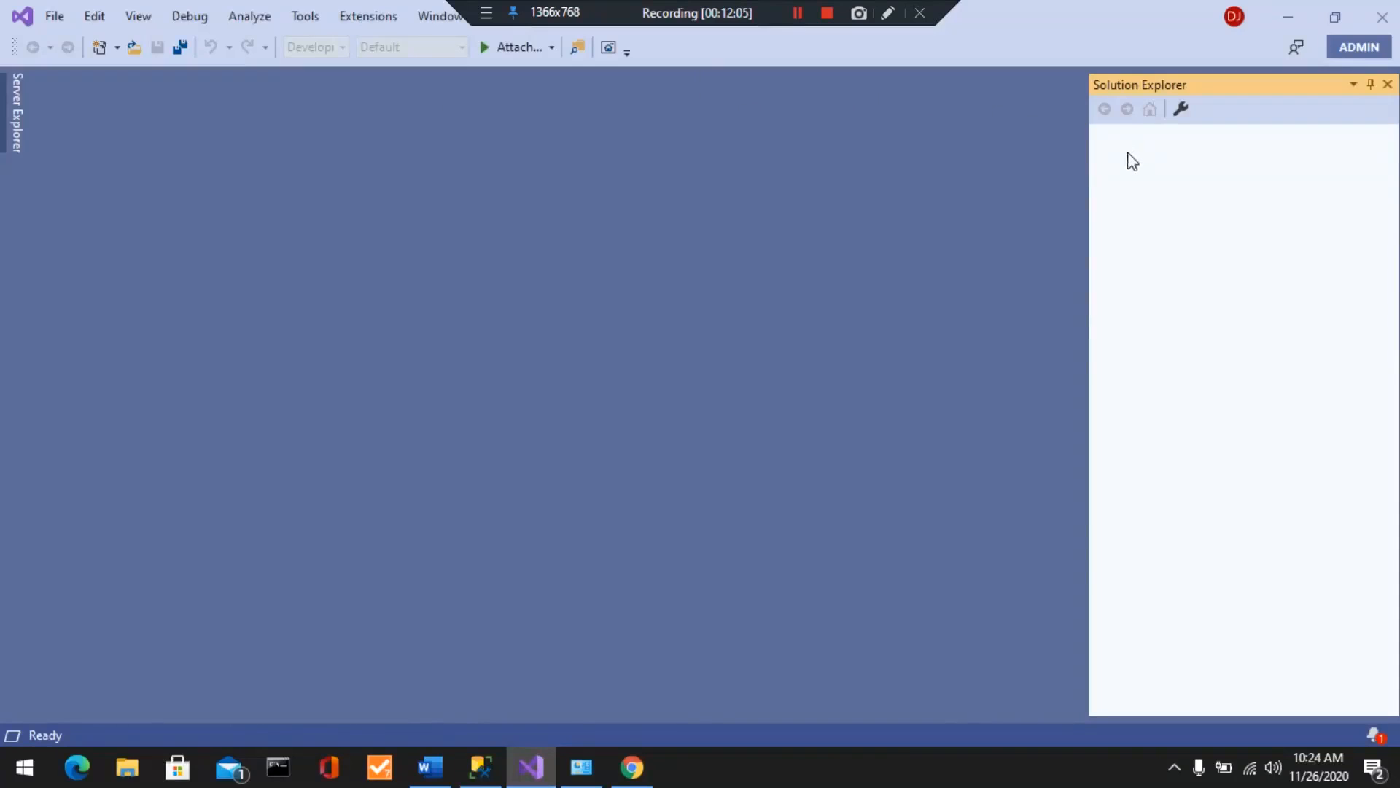
- Try creating an Analysis Services Multidimensional project, dismissing the 'project already exists' error
left_click(55, 15)
mouse_move(344, 43)
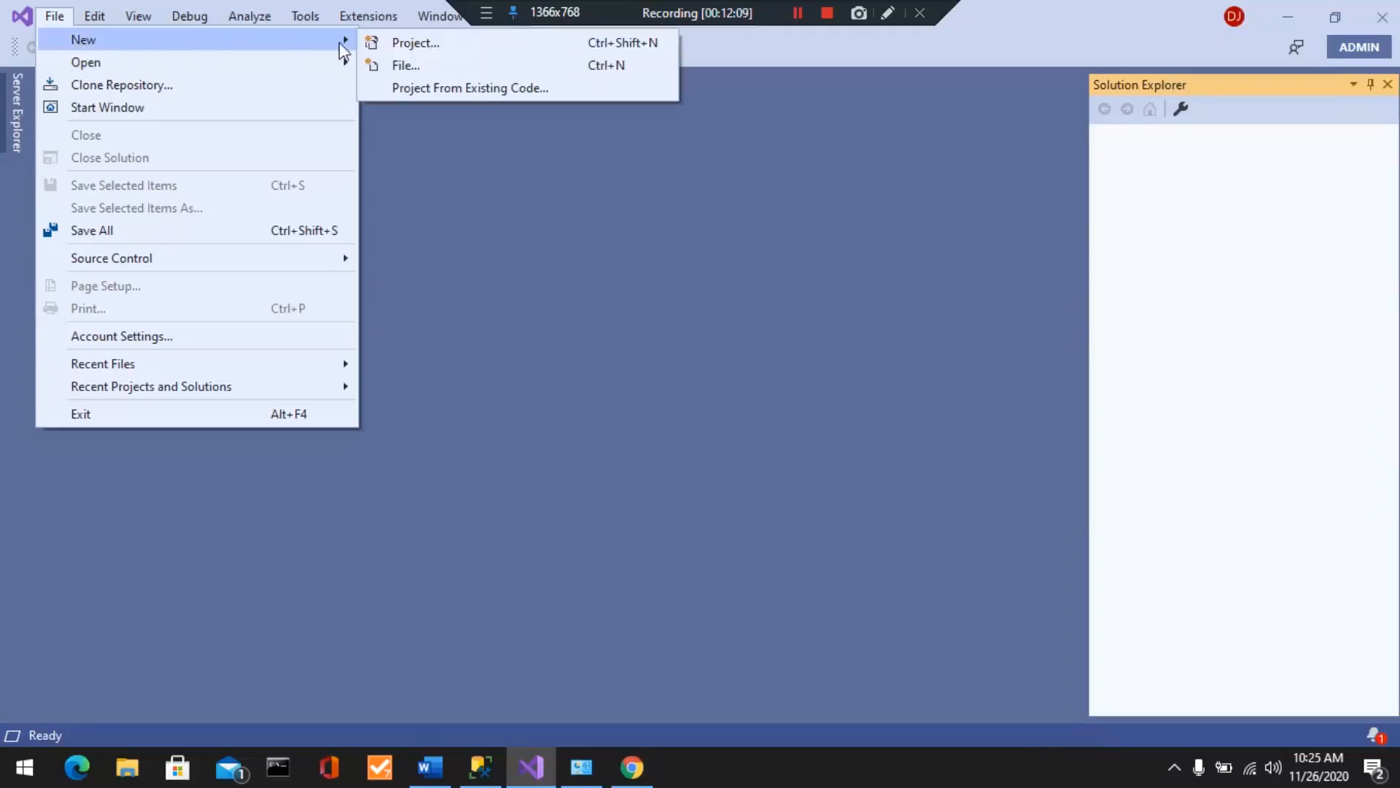
left_click(437, 41)
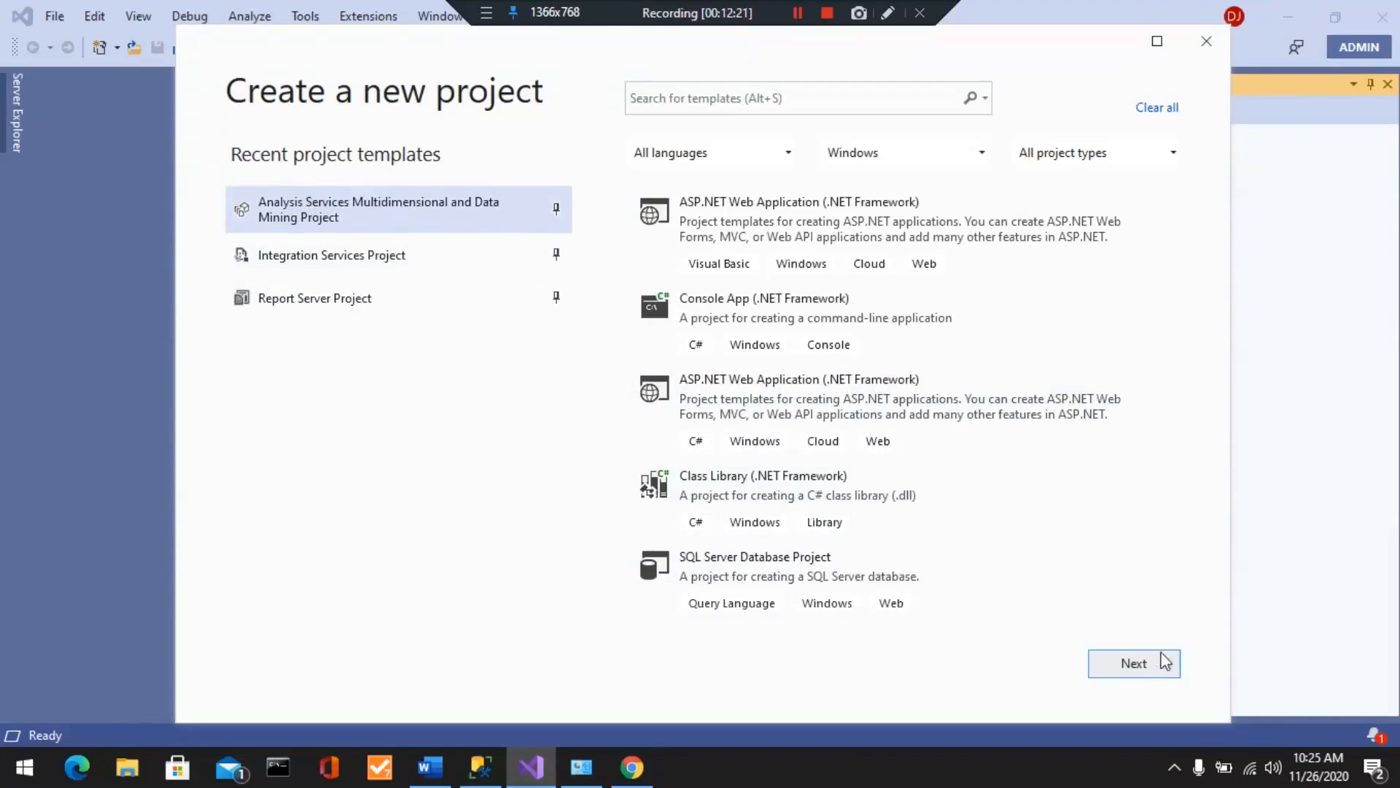
left_click(1135, 663)
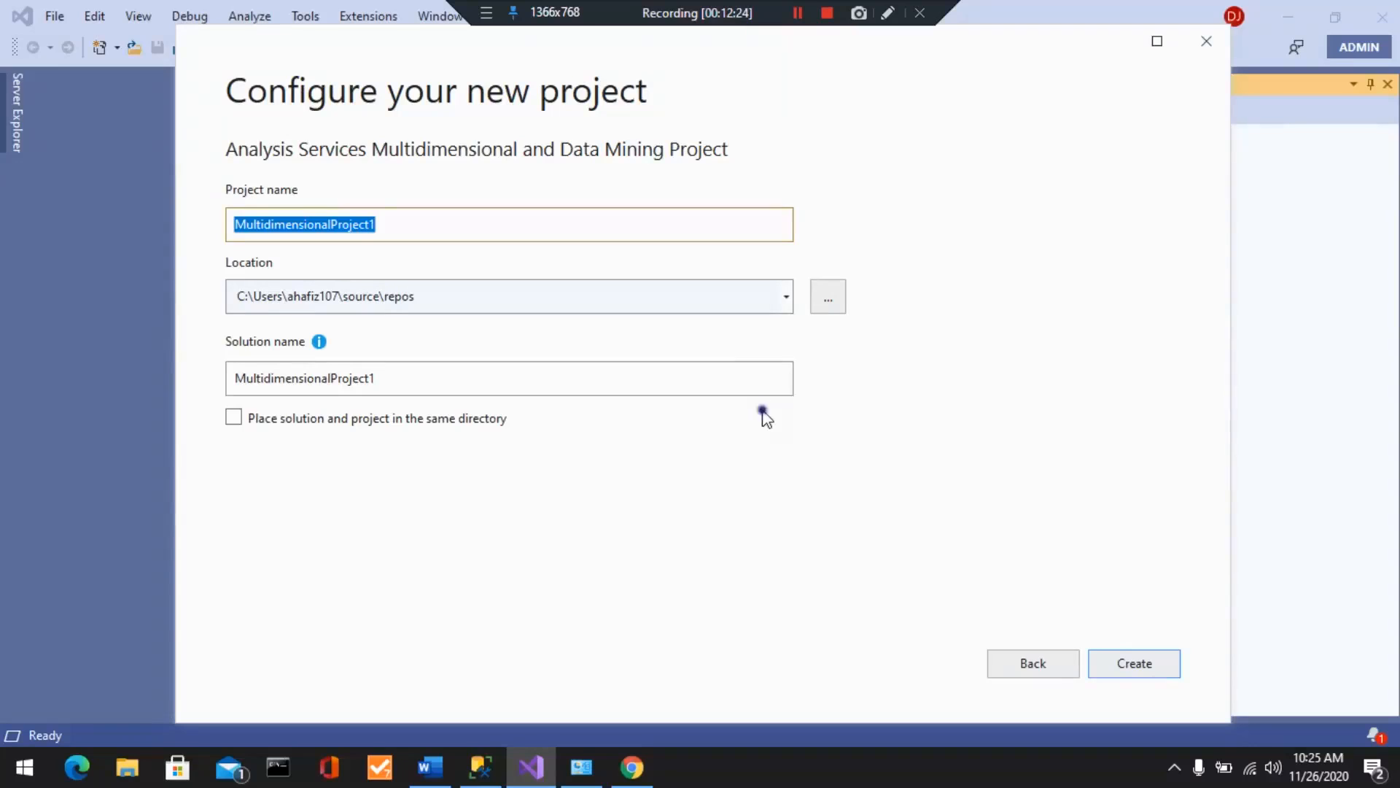
type("MaxMinManufacturinglocalhost")
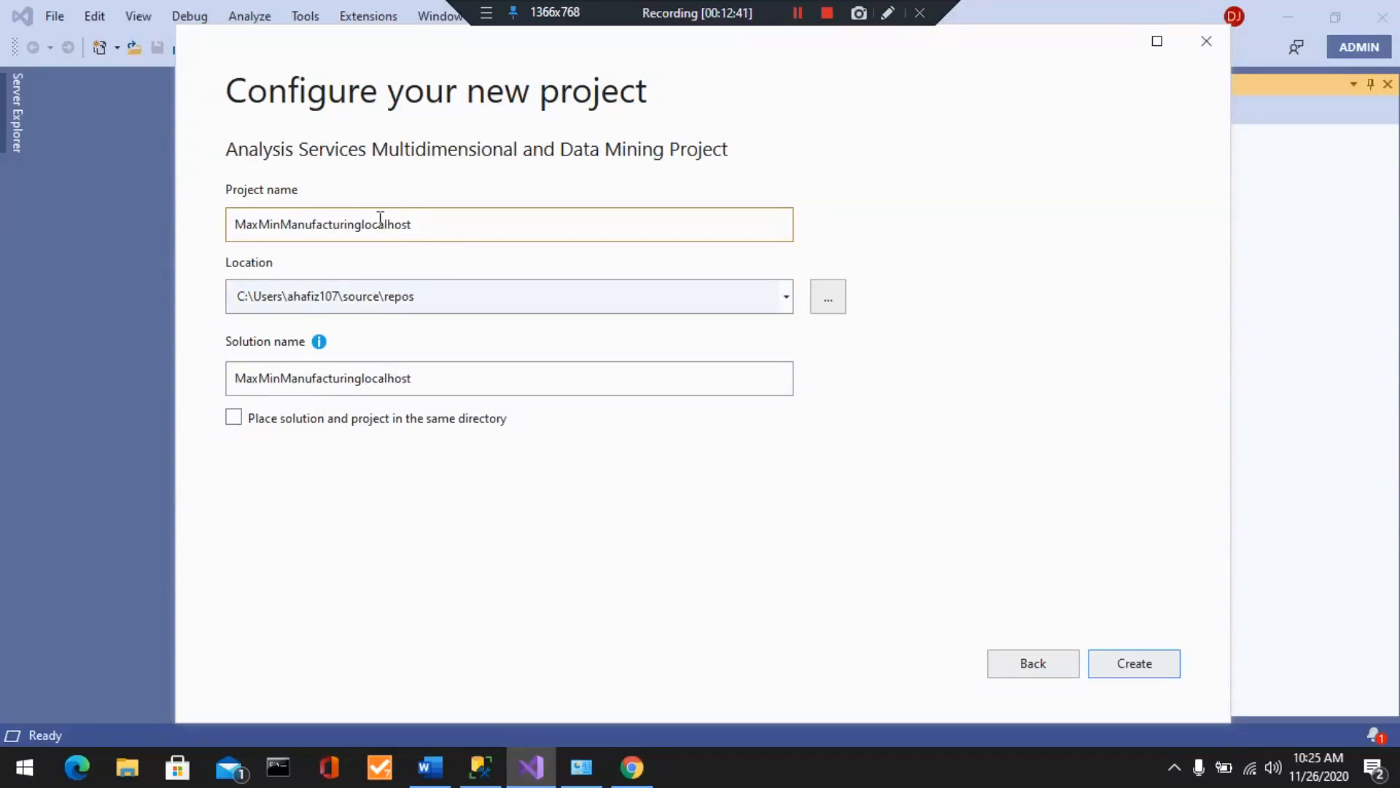
left_click(1141, 663)
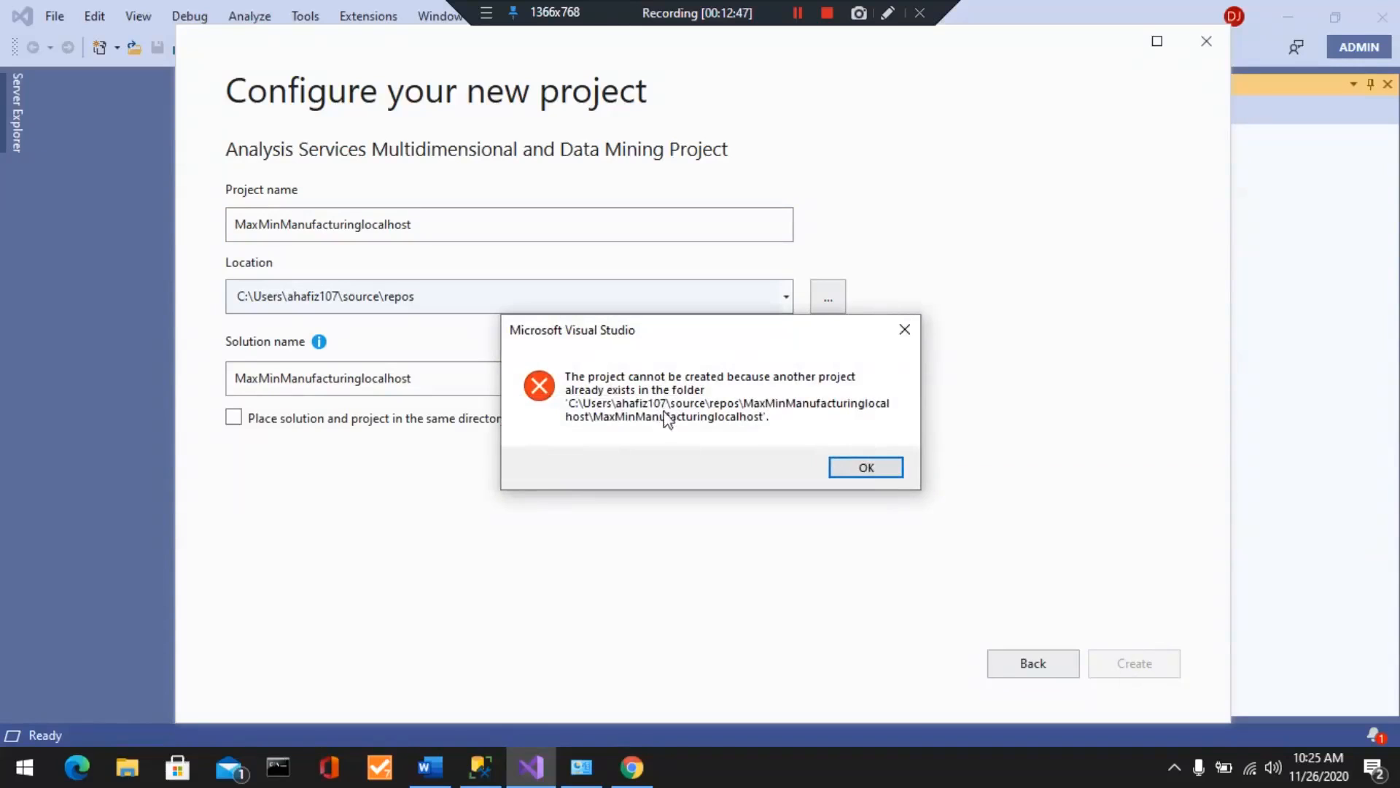
left_click(880, 467)
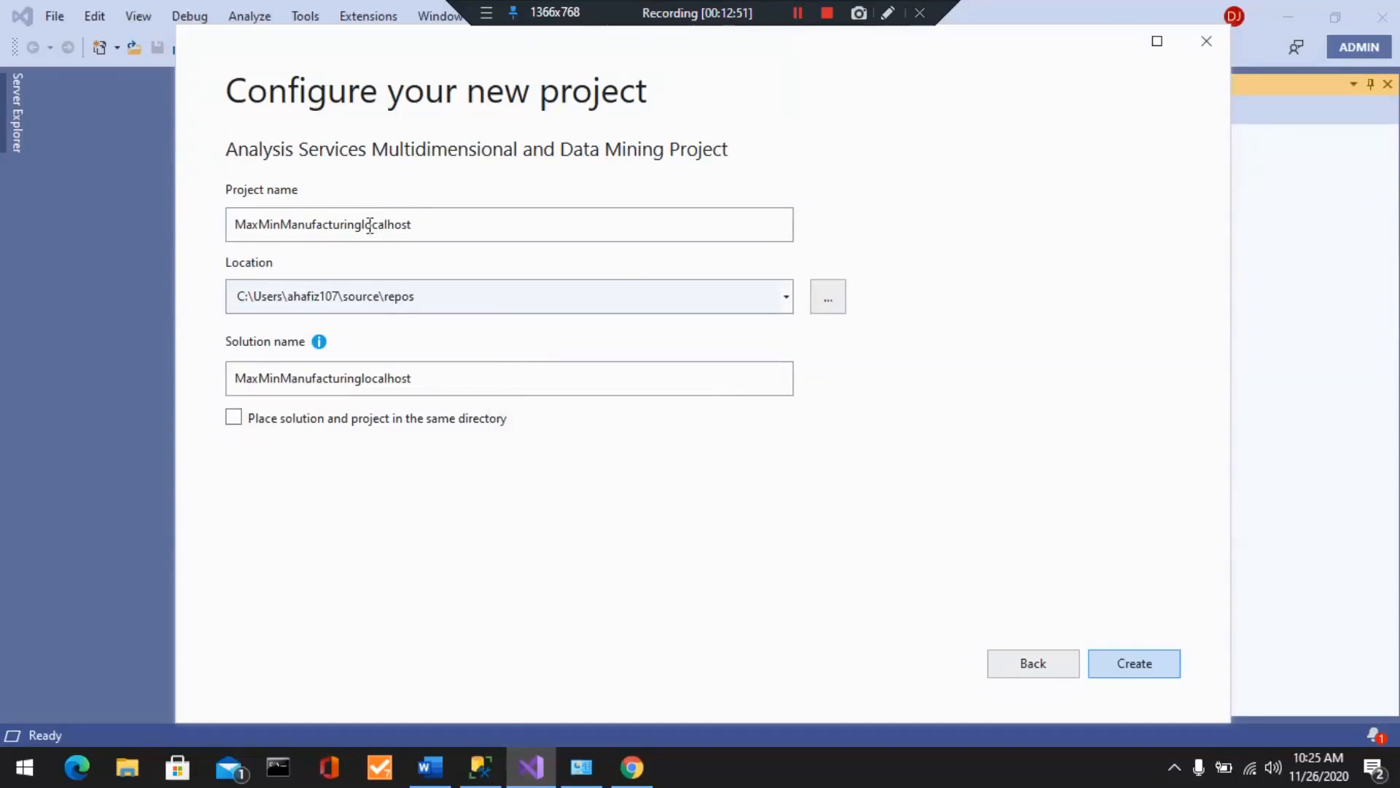
- Replace 'localhost' in the project name with 11-26-20 and create the project
left_click(426, 229)
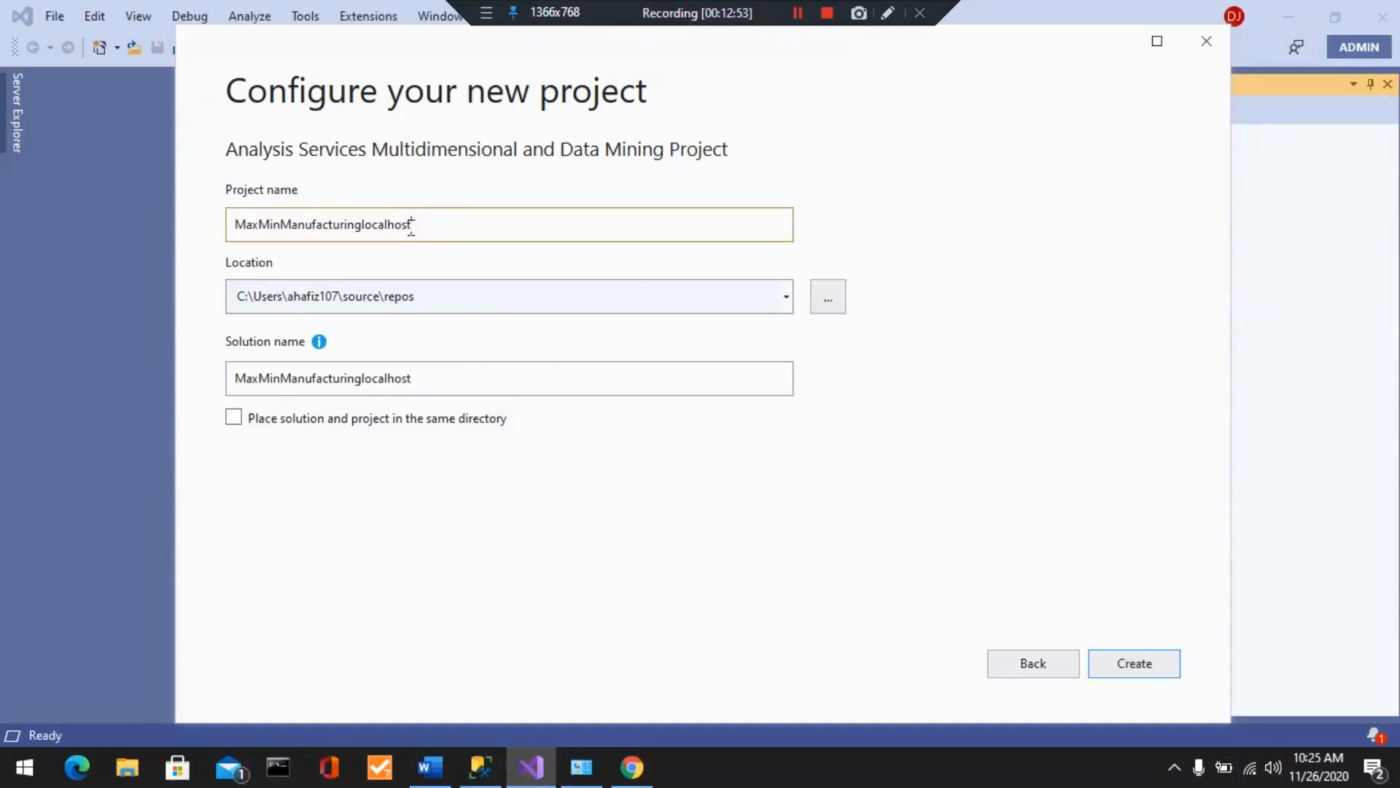
left_click_drag(363, 224, 418, 224)
type("11-26-20")
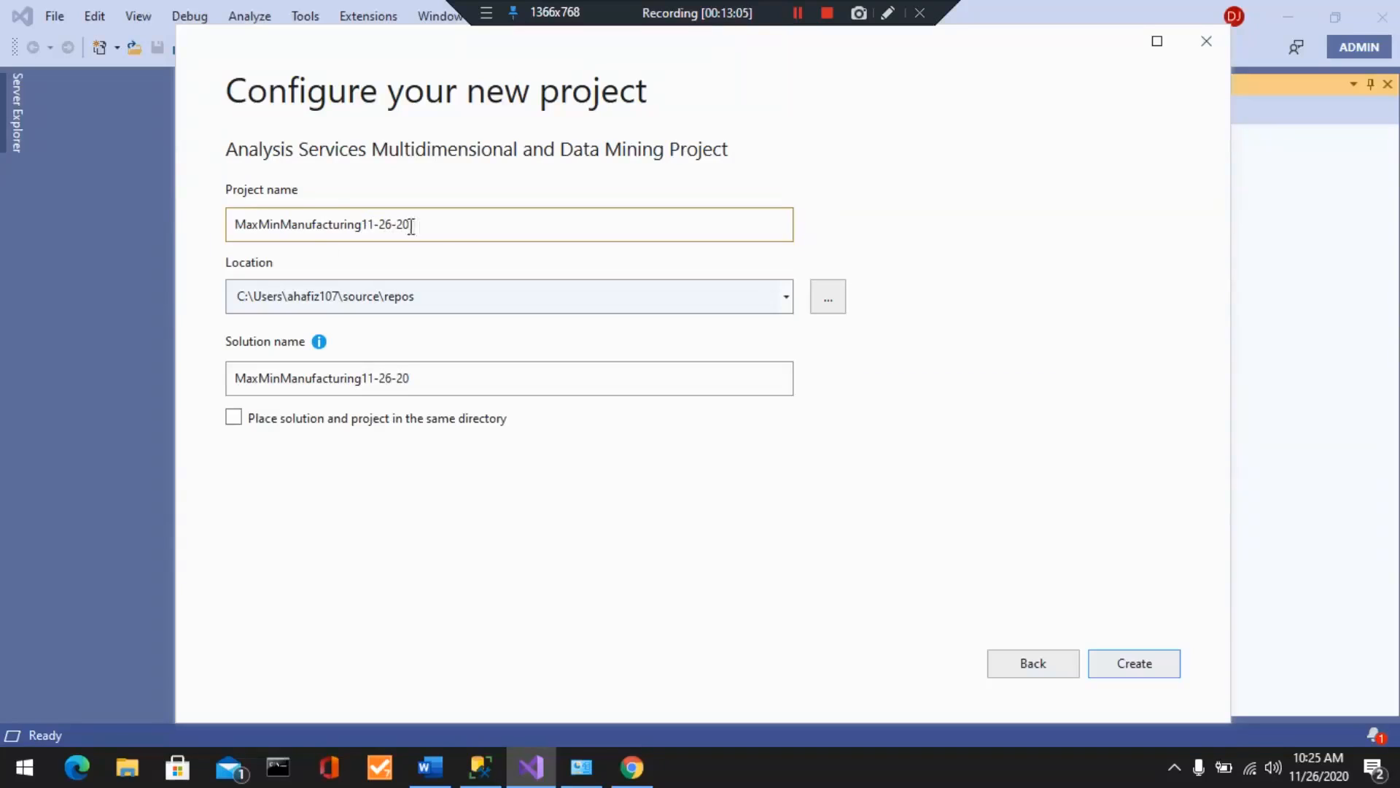
left_click(1139, 665)
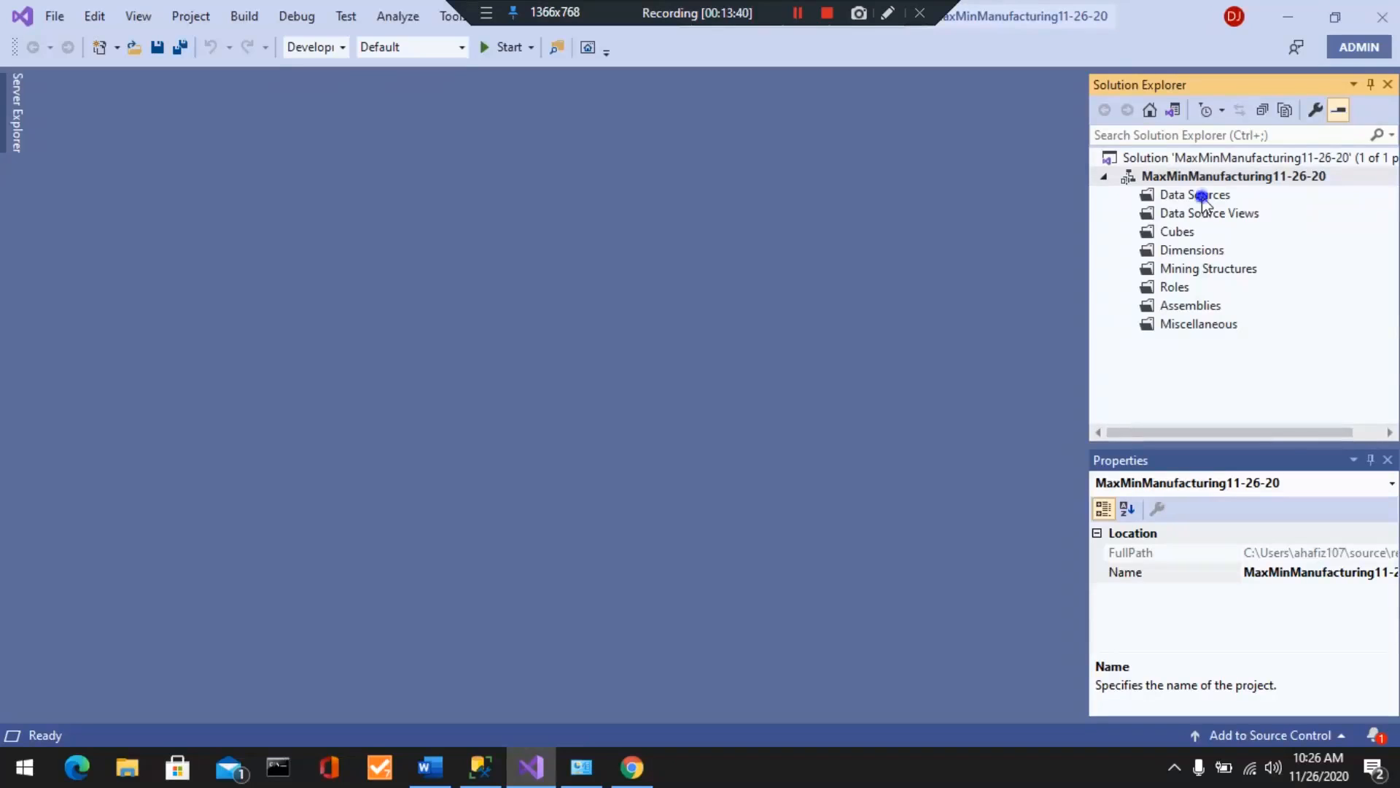
- In the New Data Source wizard, delete the old VMDRAHJTRAINING connection and begin a new one
right_click(1203, 197)
left_click(1219, 213)
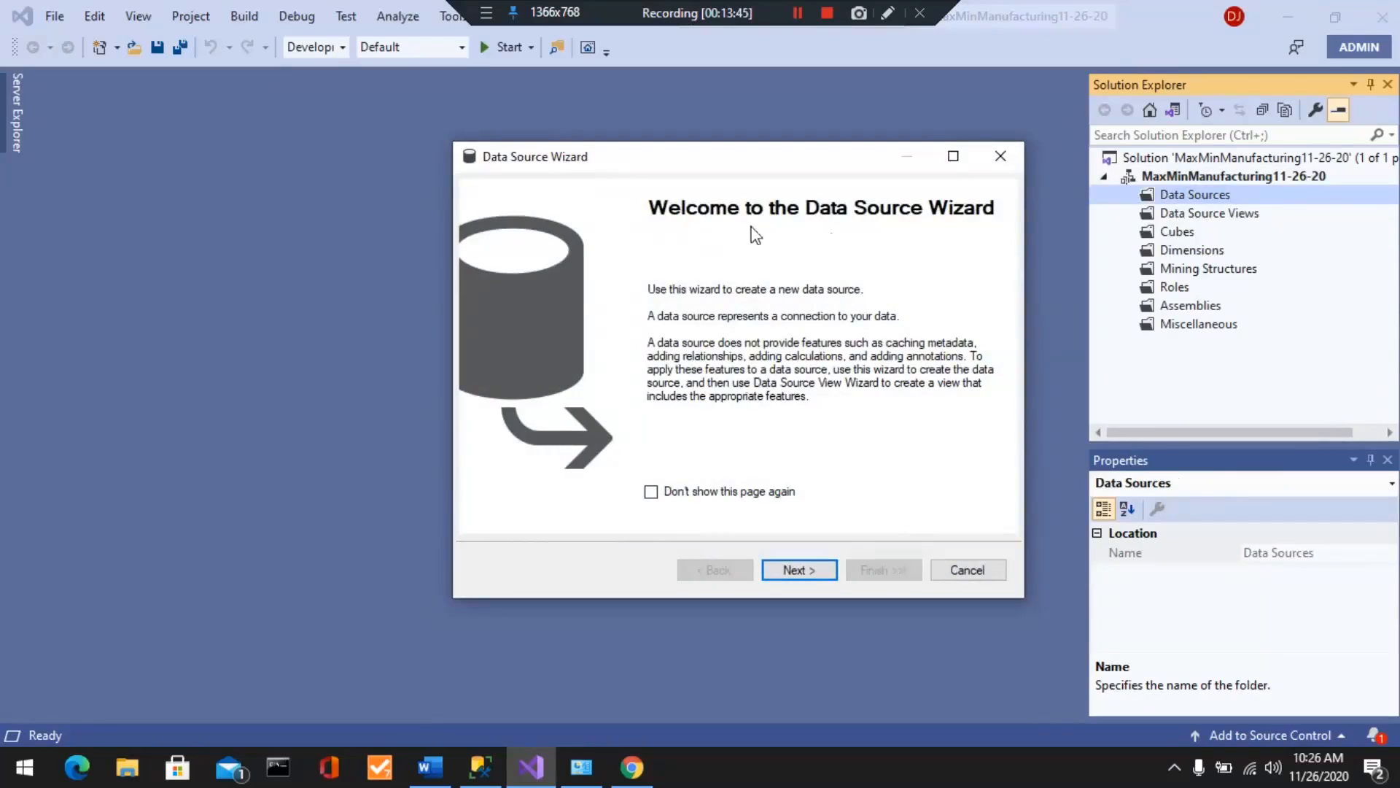
left_click(799, 572)
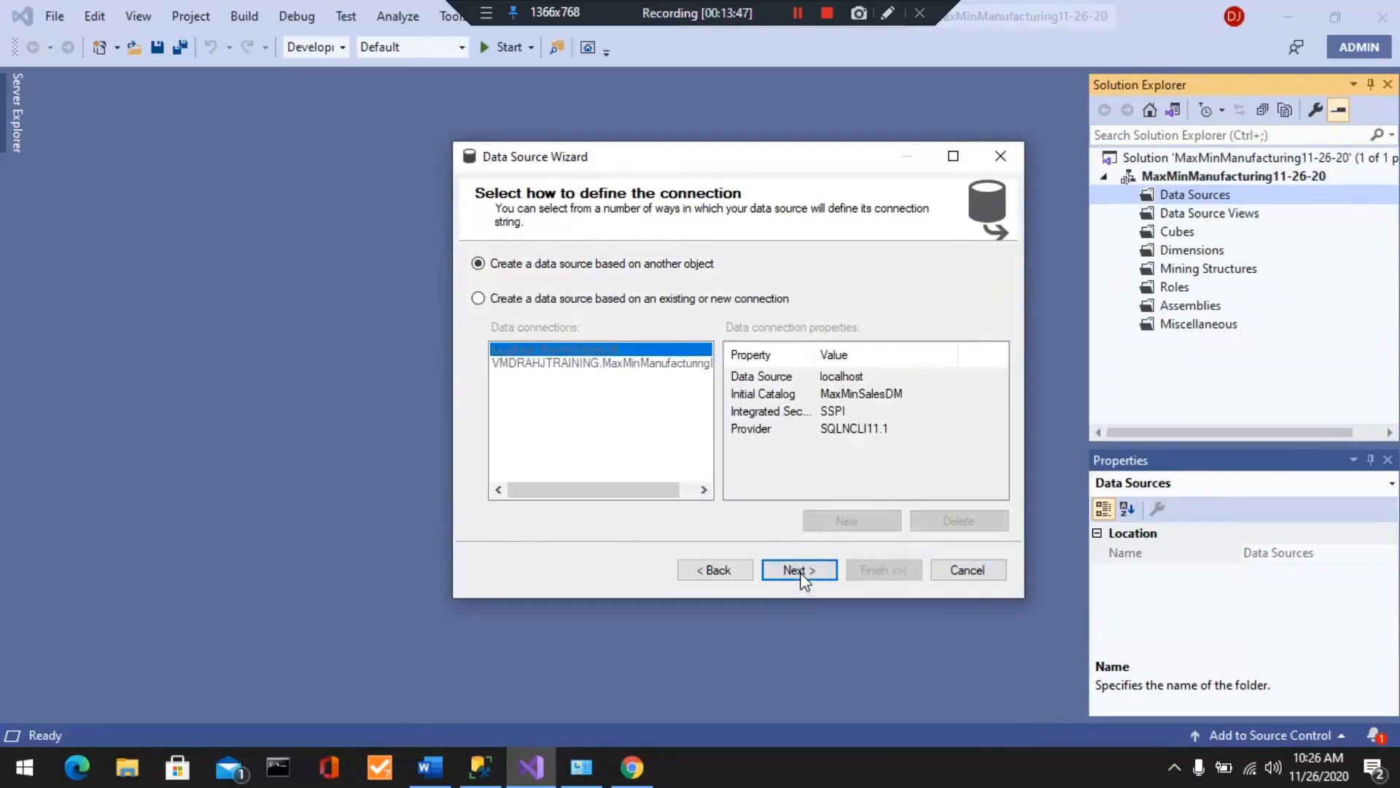
left_click(478, 299)
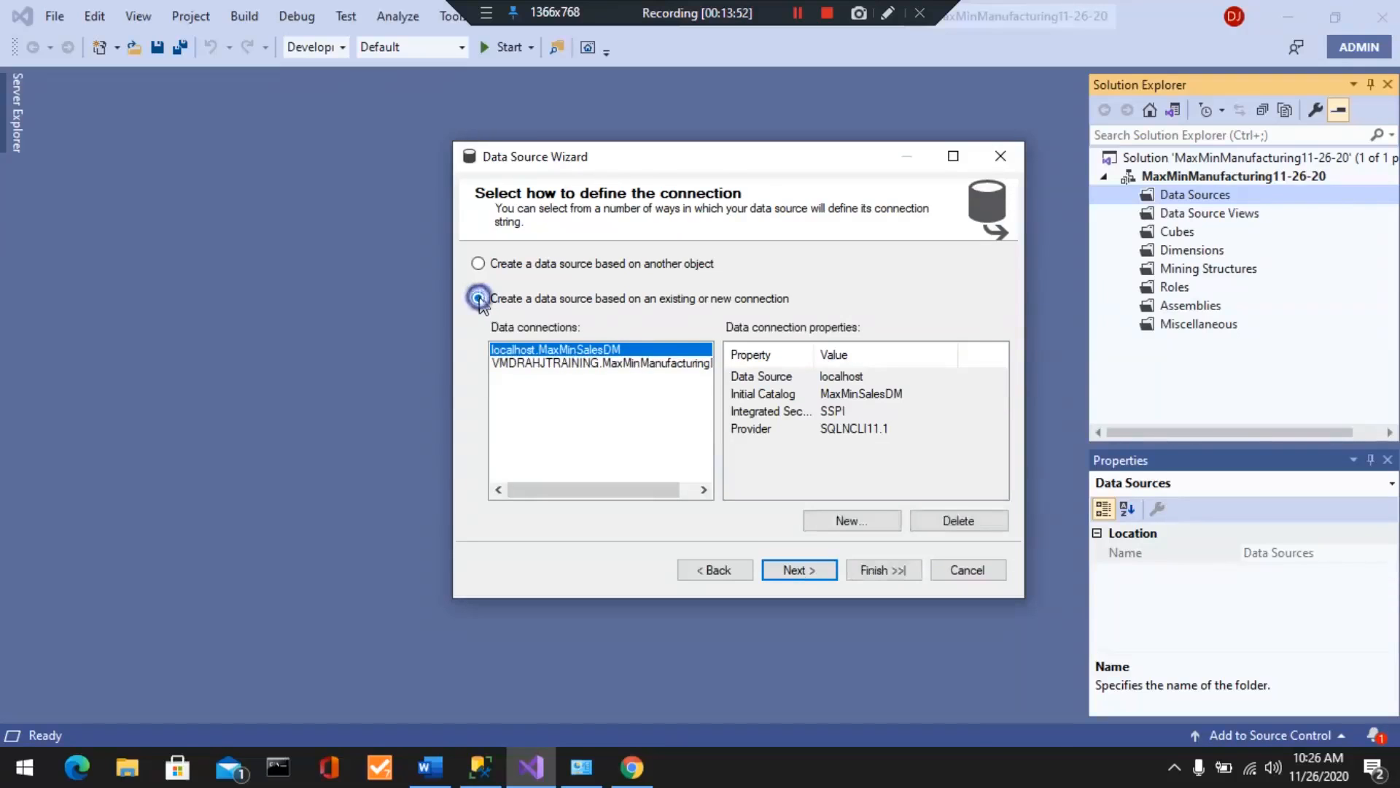
left_click(580, 364)
left_click(961, 522)
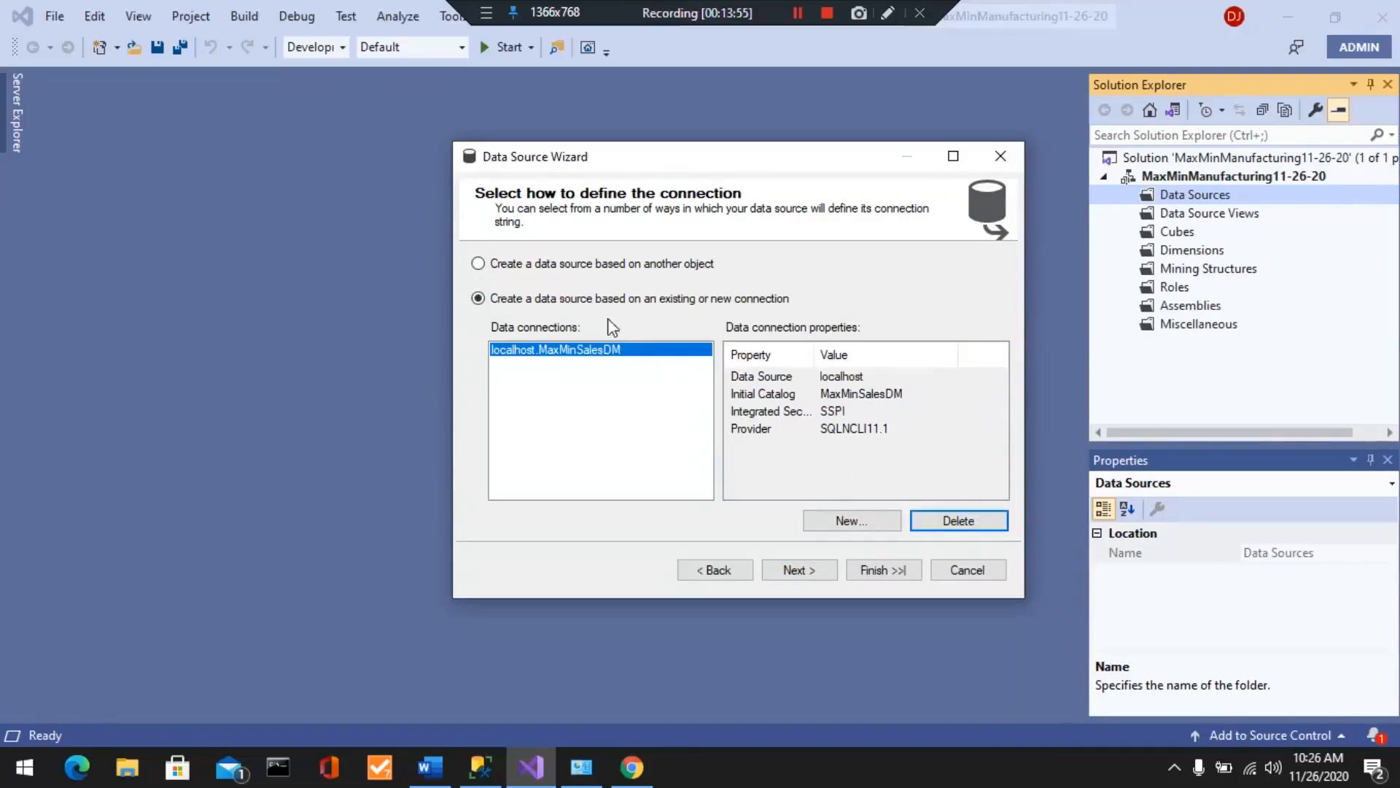
left_click(479, 264)
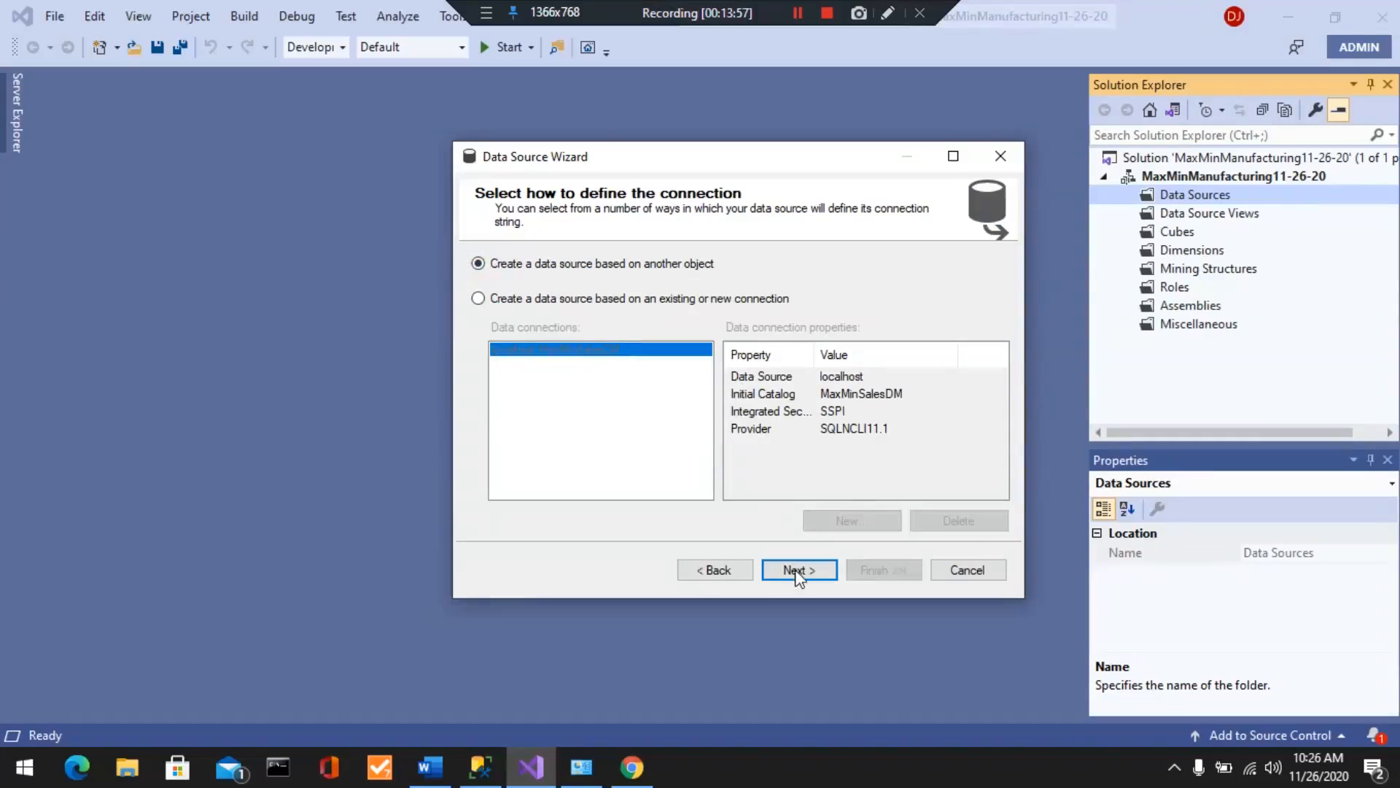
left_click(479, 298)
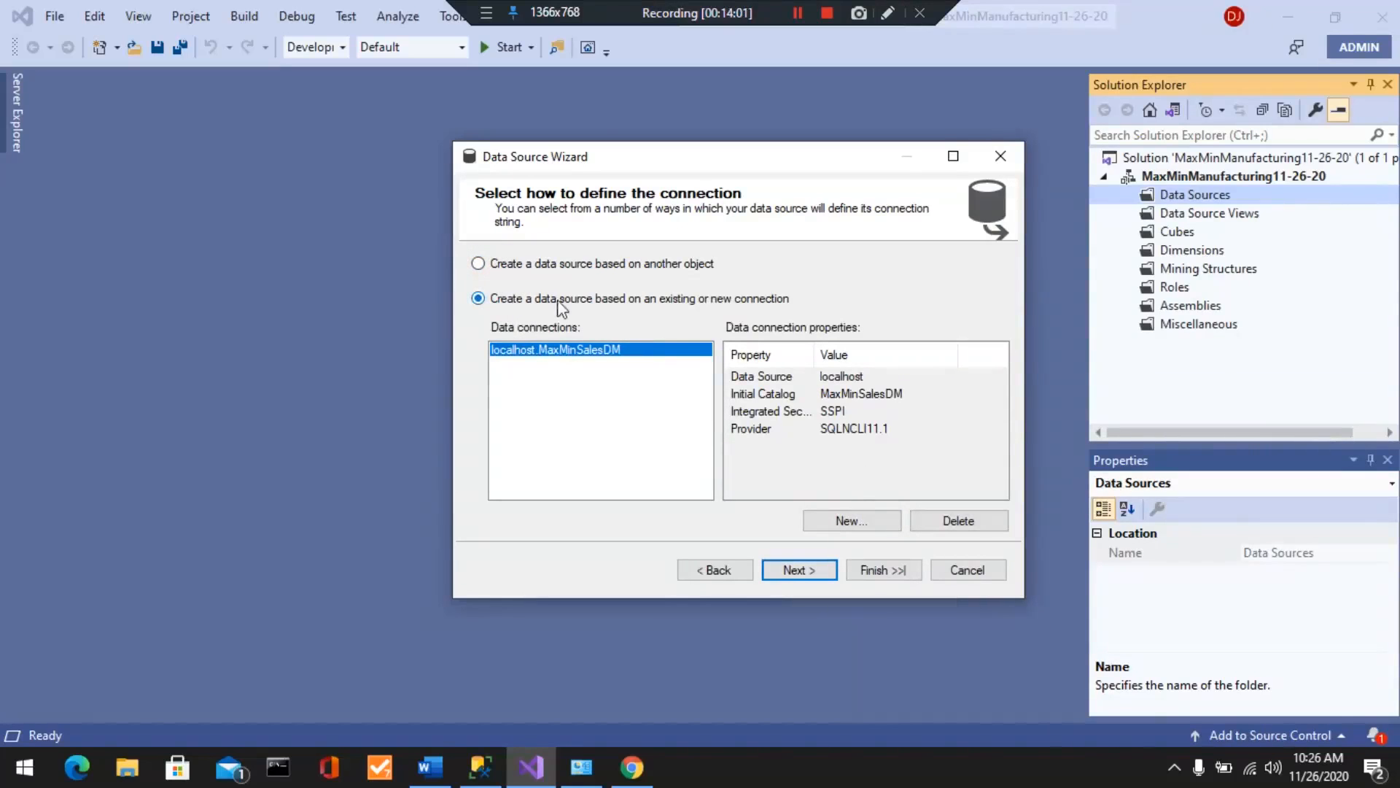
left_click(853, 522)
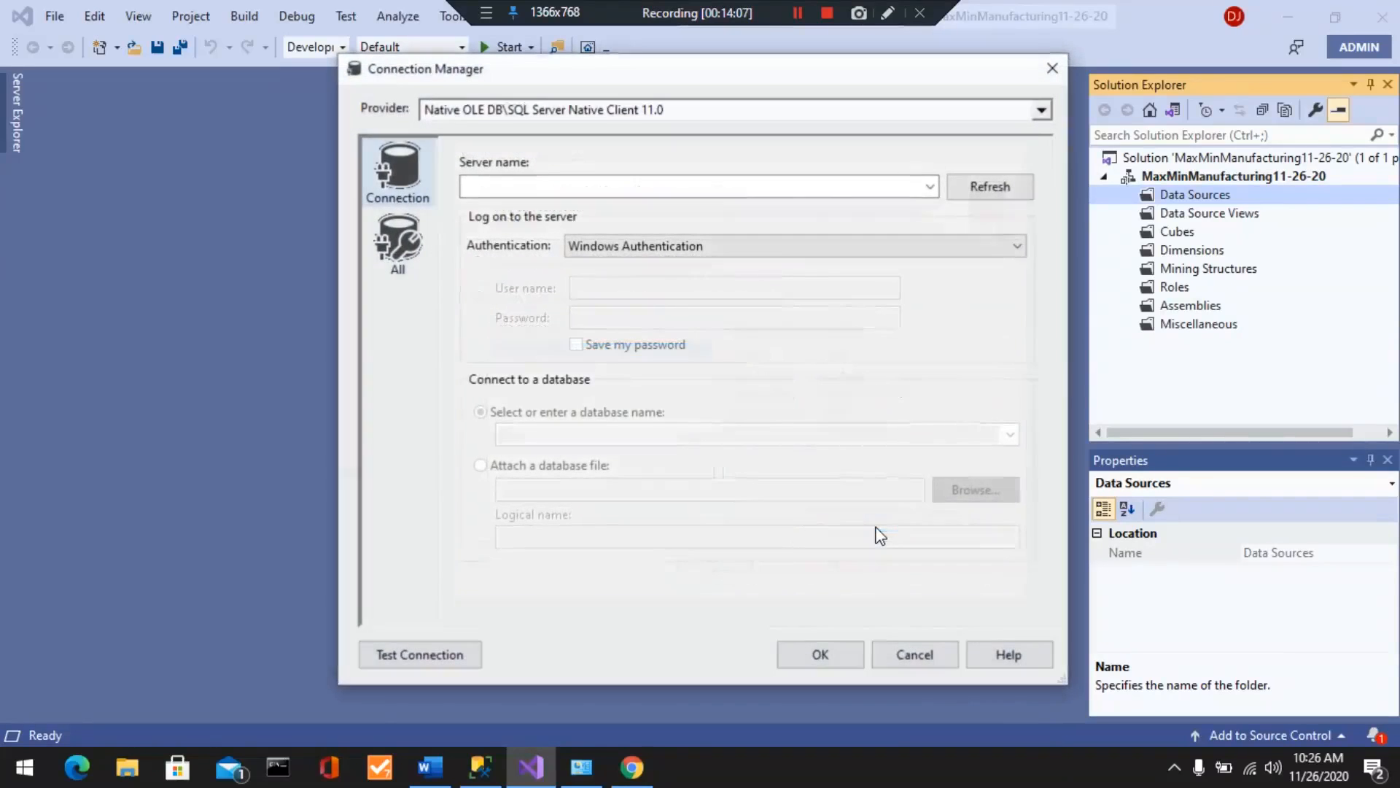
- Enter localhost as the server name in Connection Manager
left_click(495, 189)
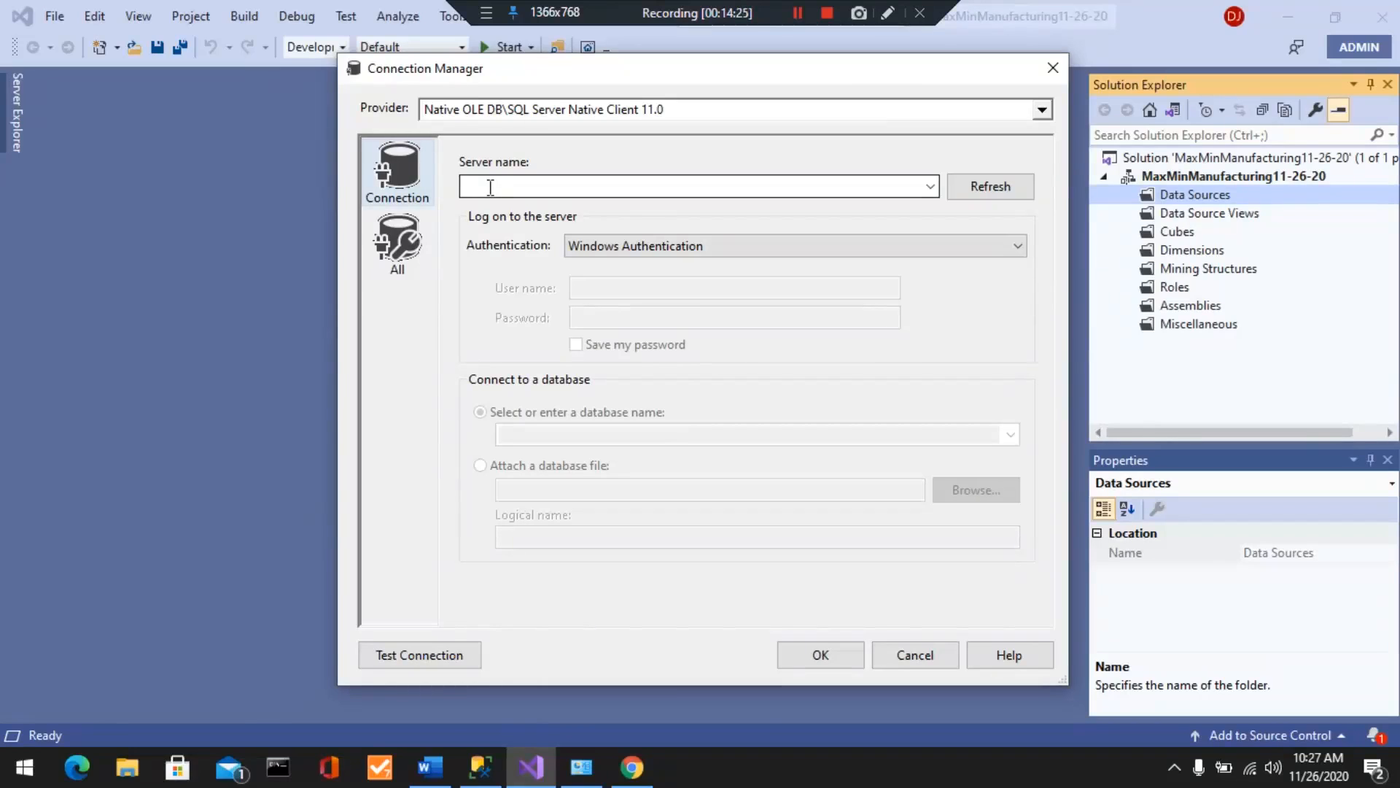
left_click(491, 187)
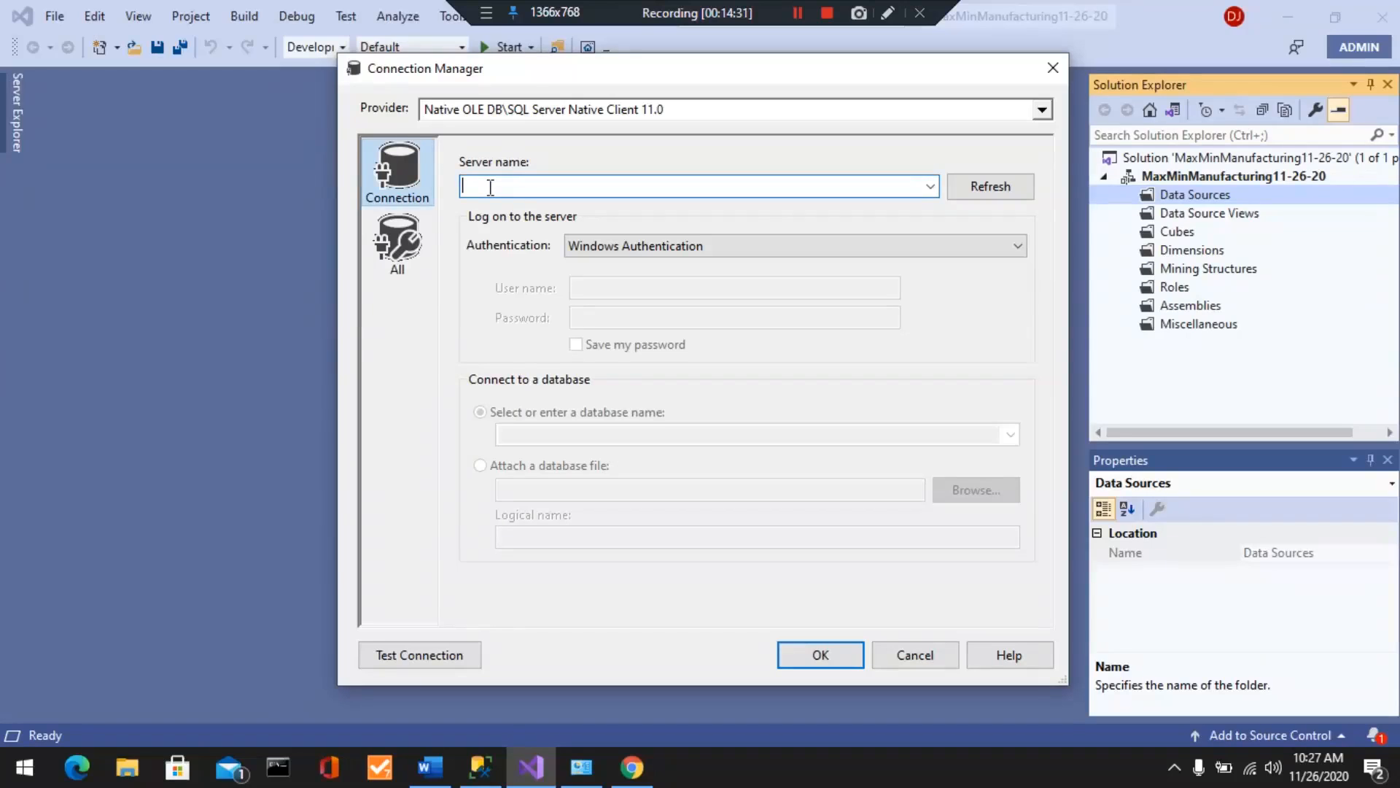
type("lo")
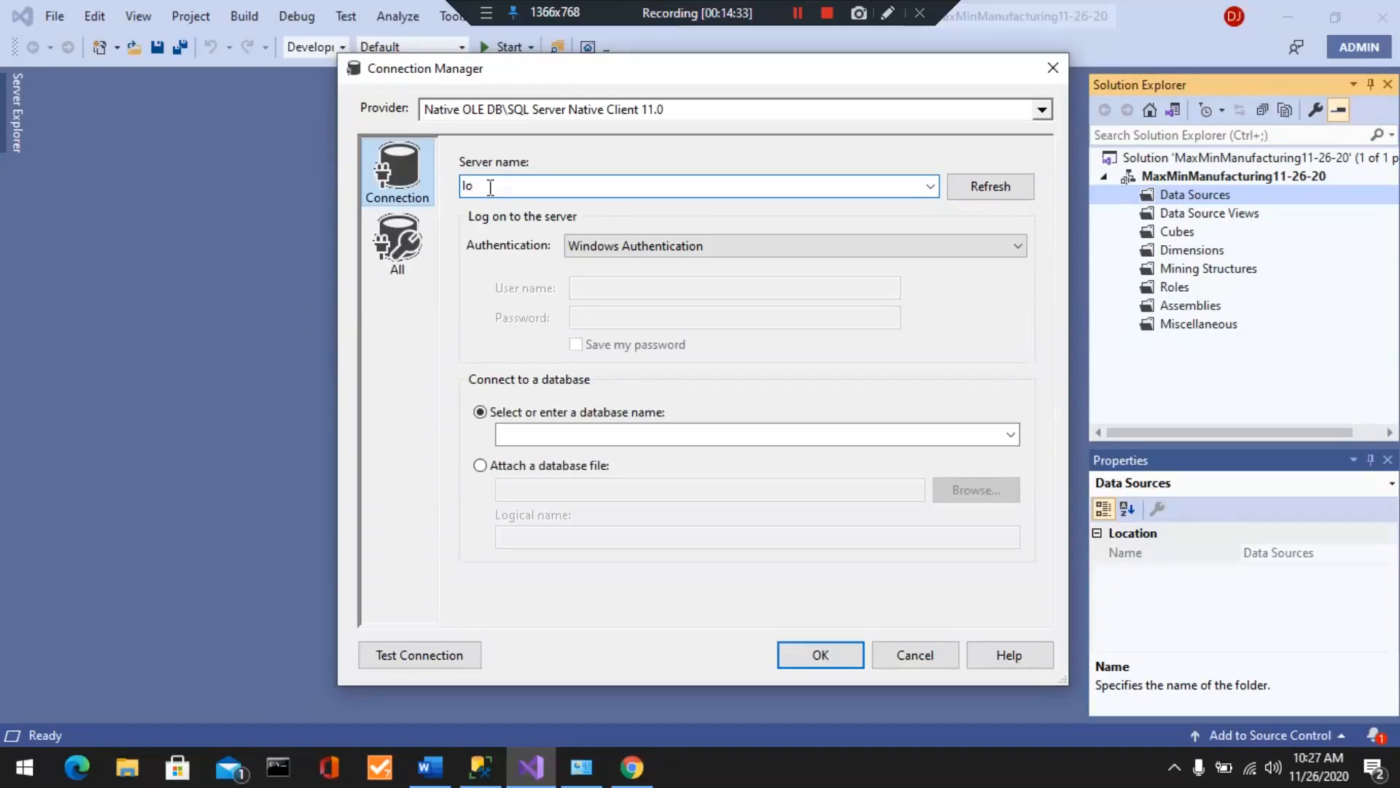
type("calhost")
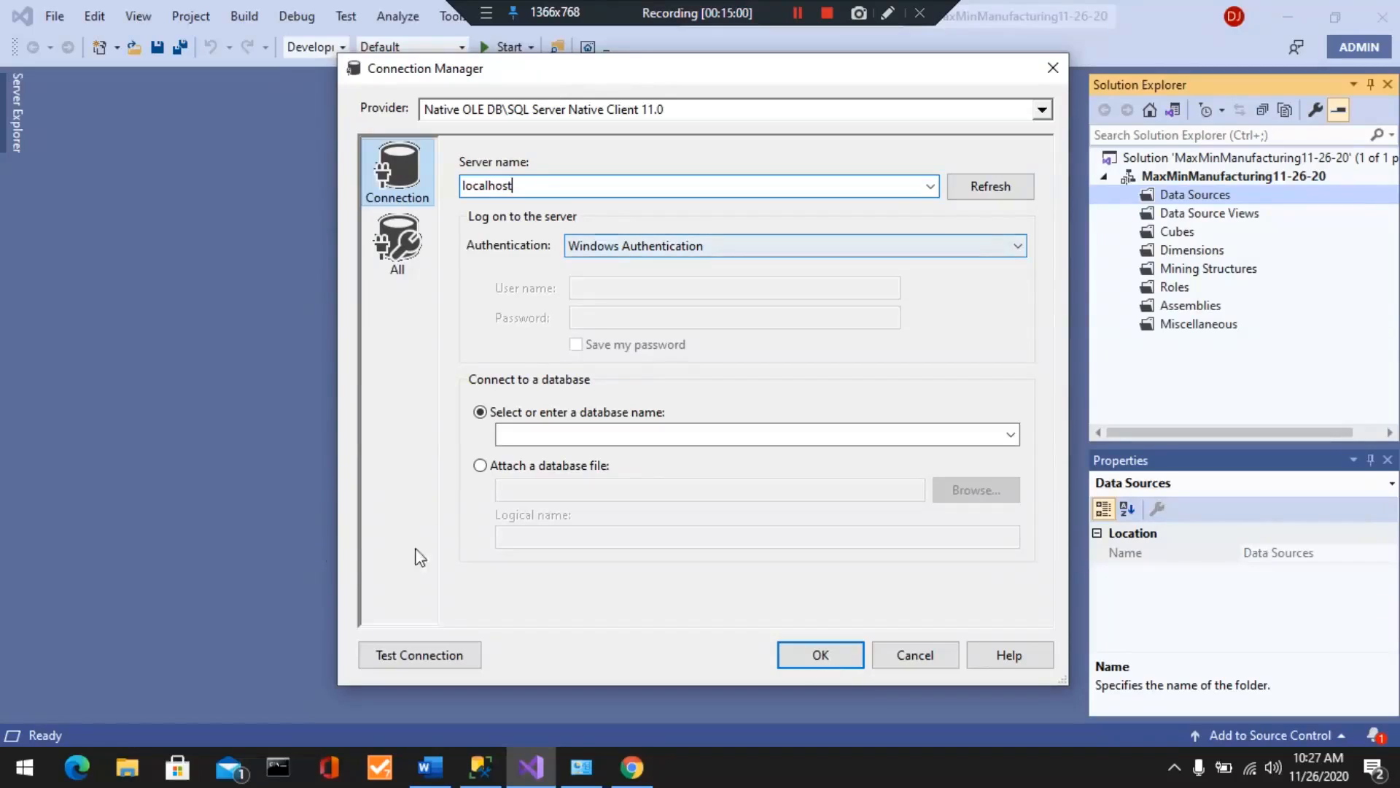
- Select the MaxMinManufacturingDM database, test the connection successfully, save it, and advance to impersonation
left_click(1009, 435)
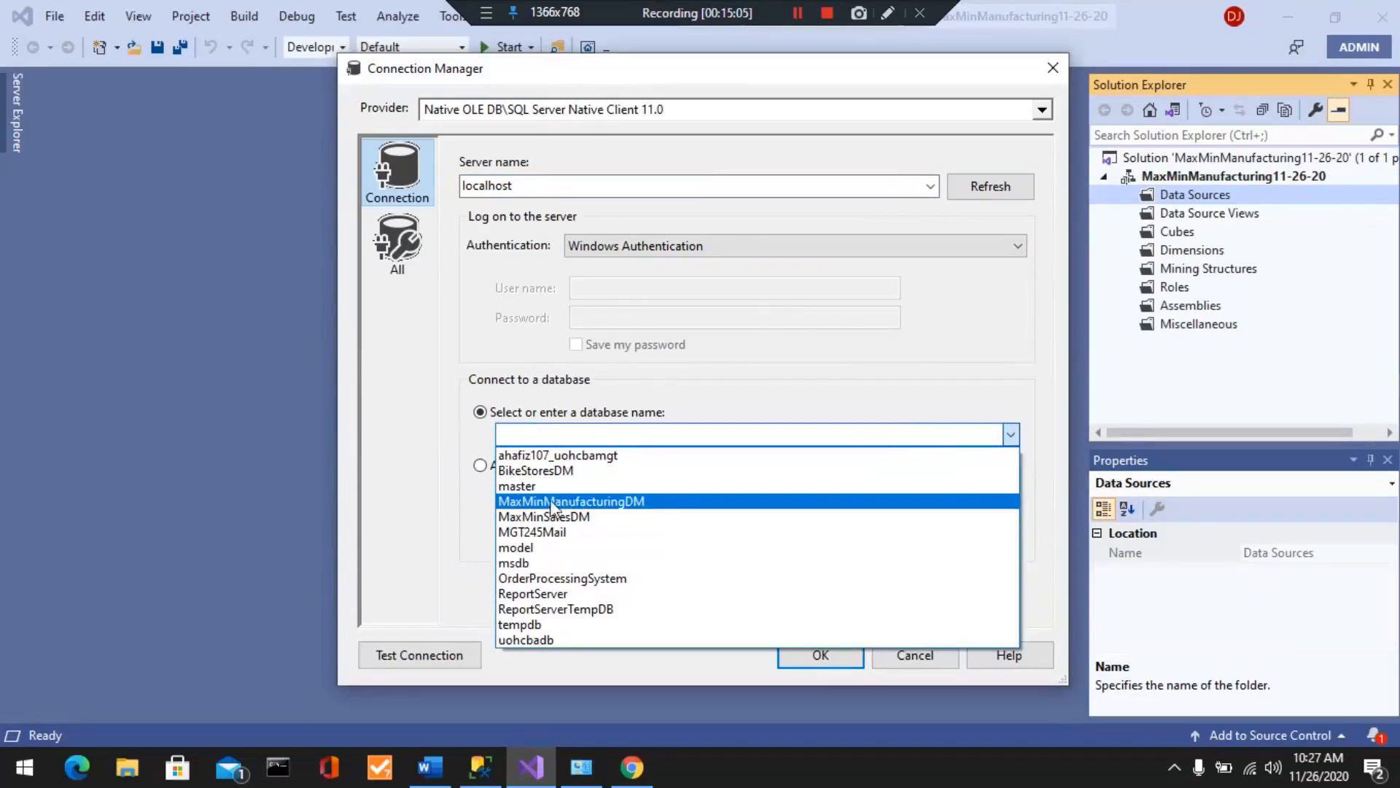
left_click(548, 503)
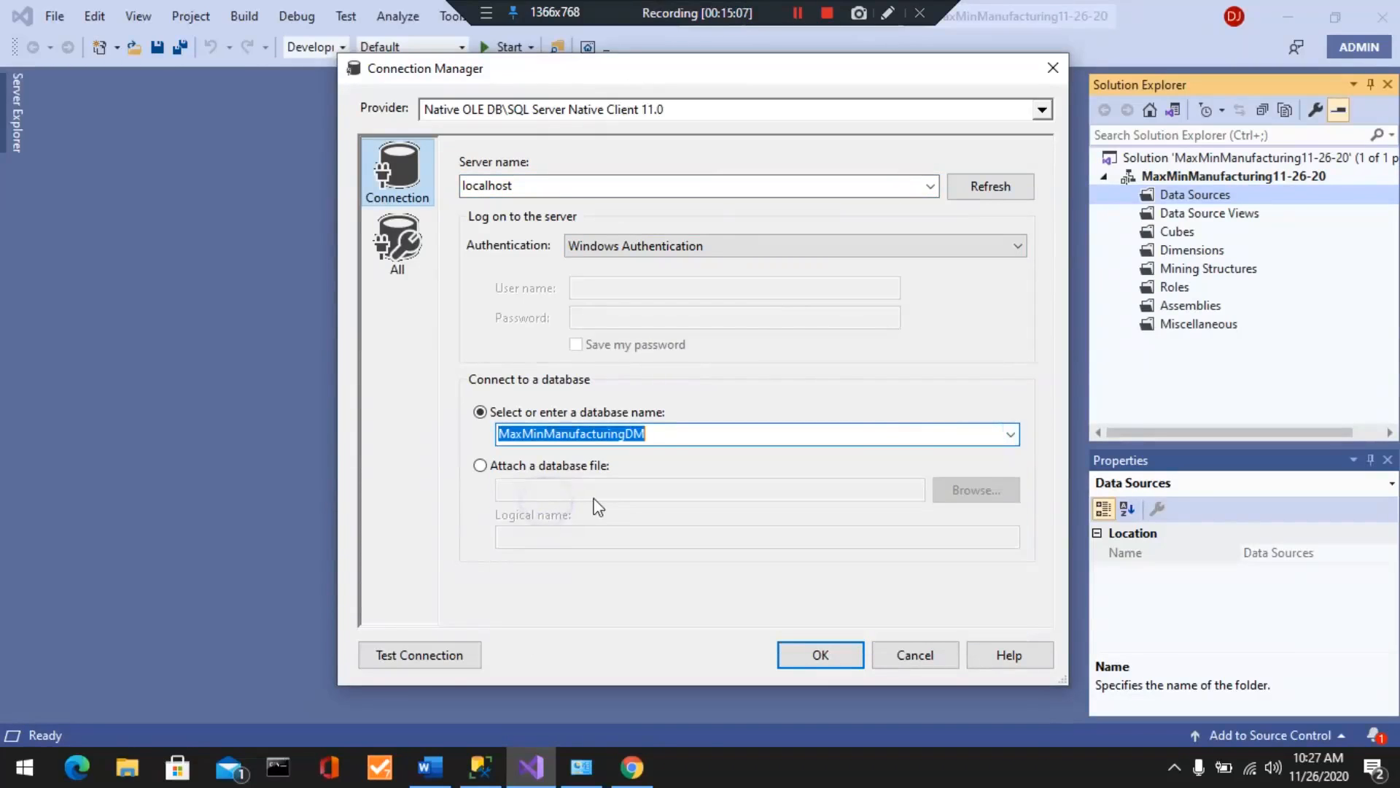
left_click(423, 655)
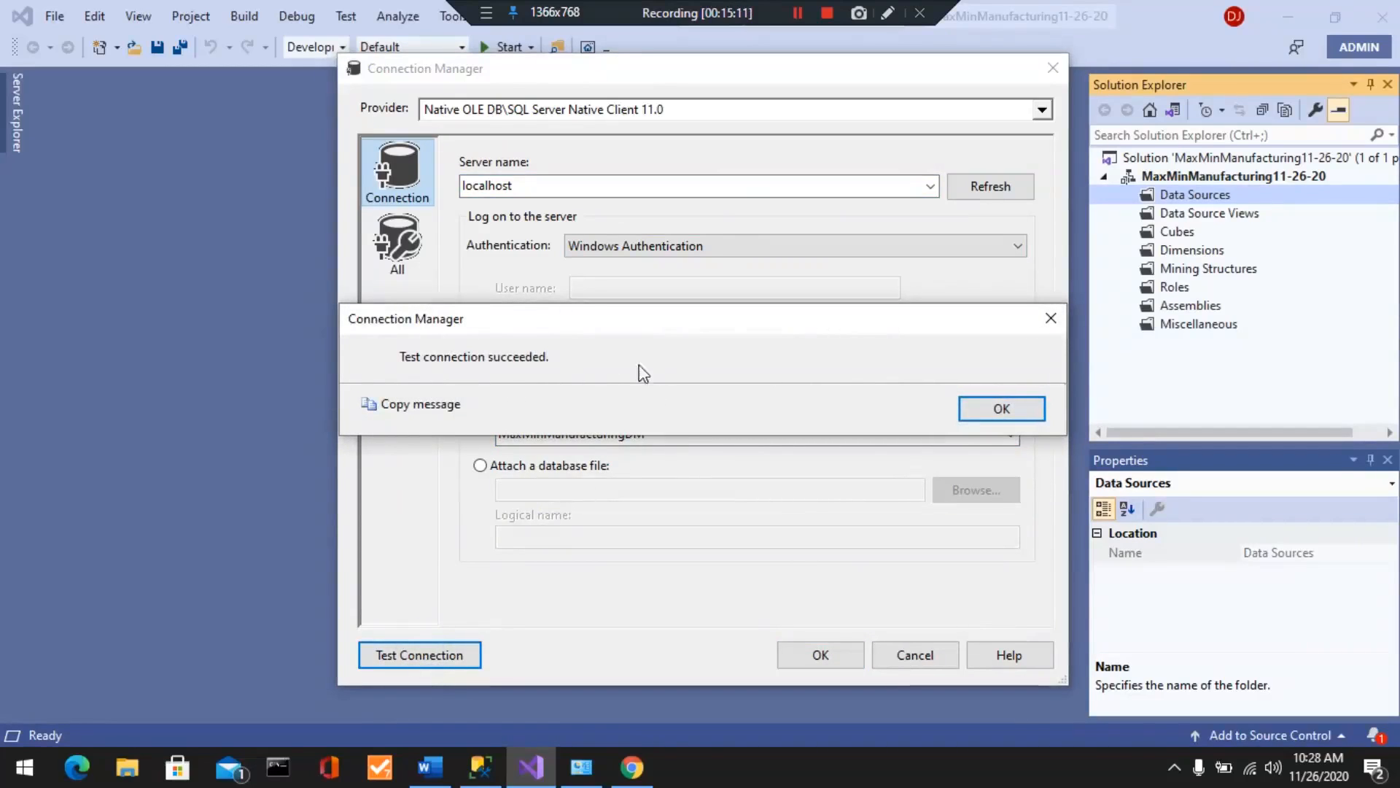
left_click(998, 413)
left_click(823, 656)
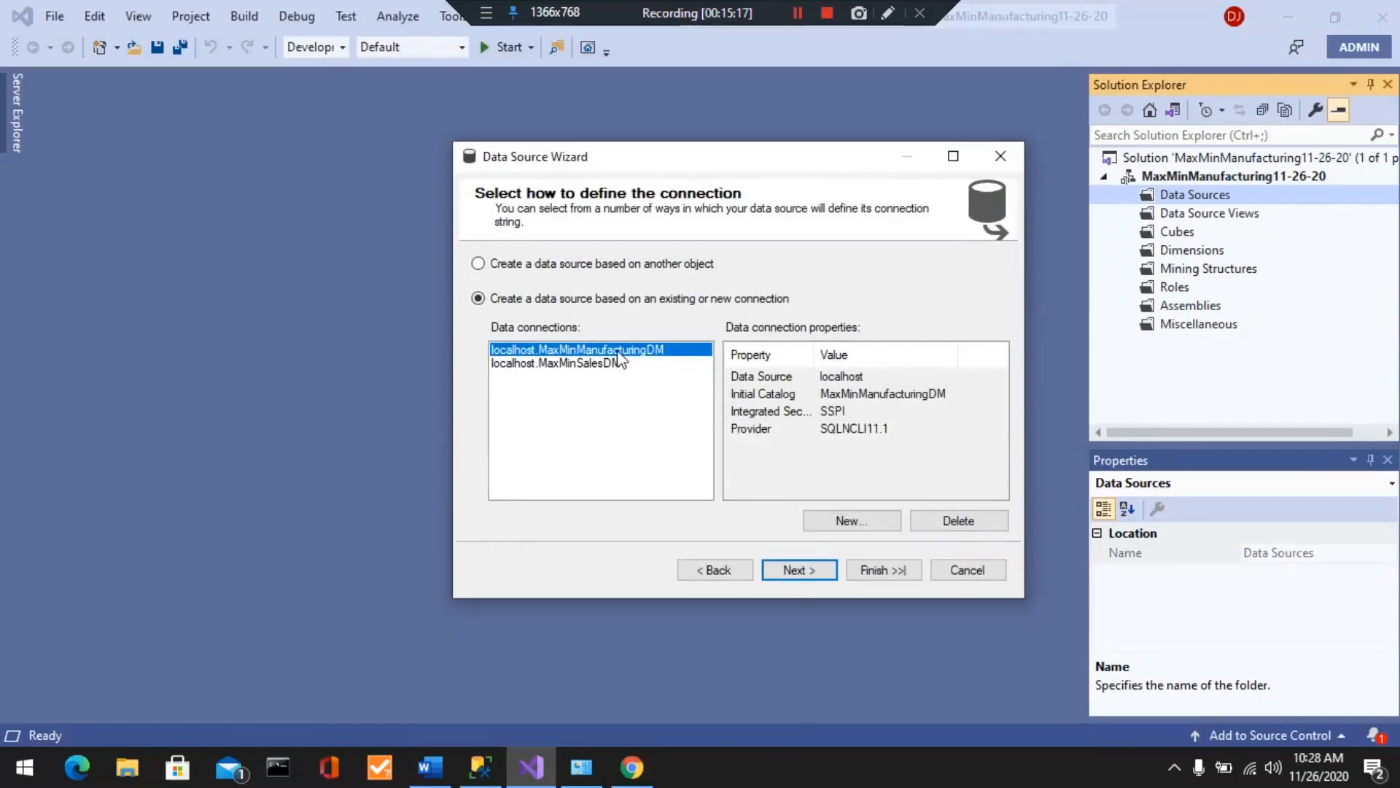
left_click(799, 571)
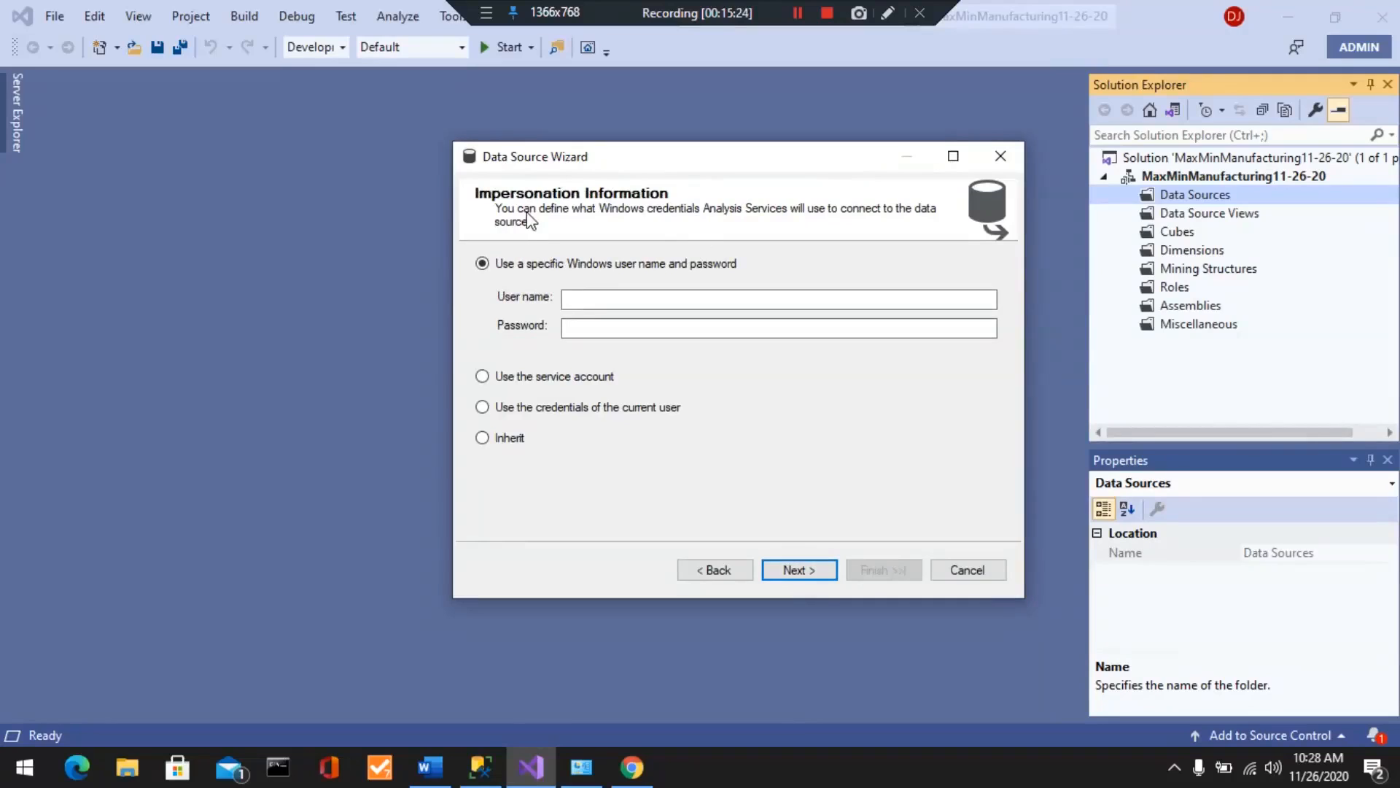
- Use a specific Windows account by entering its user name and password, then continue
left_click(581, 298)
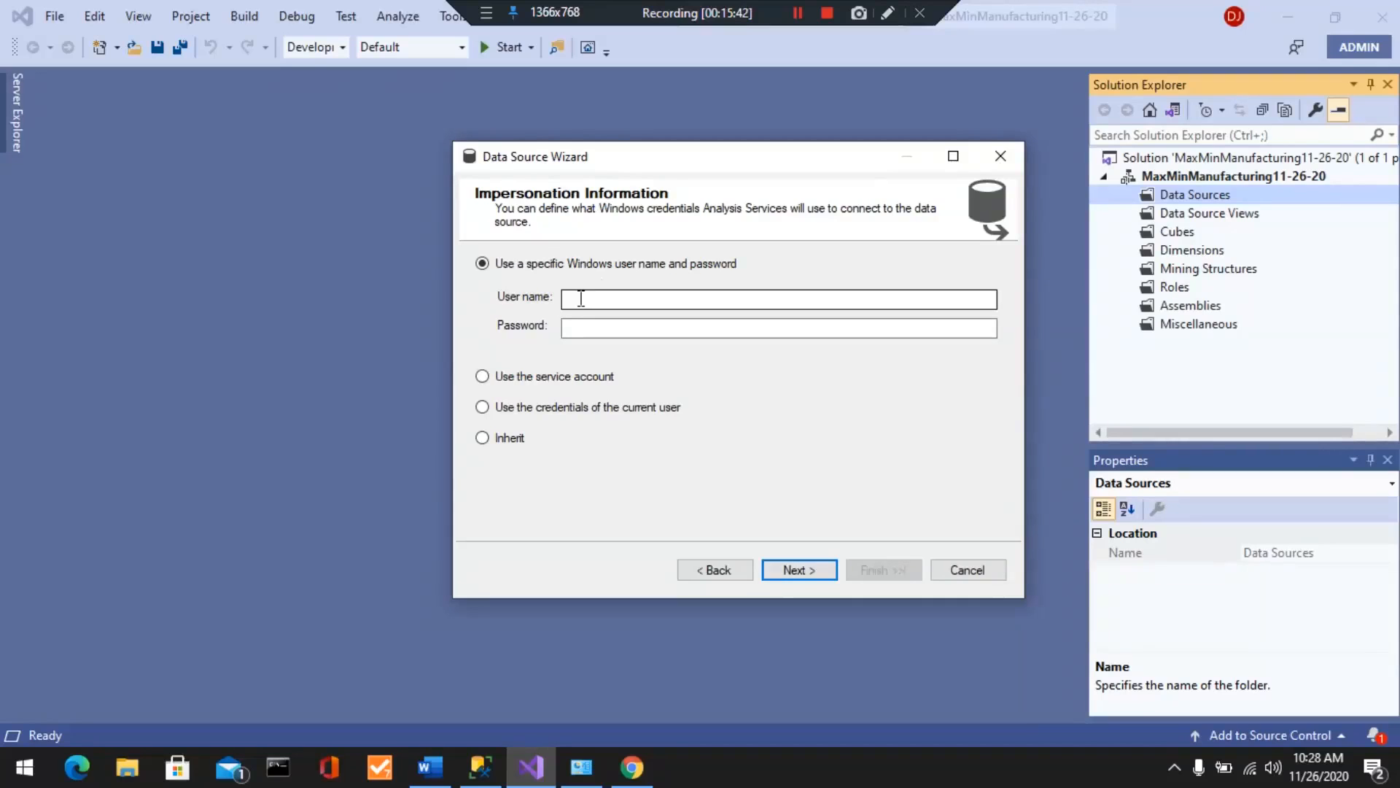
left_click(581, 298)
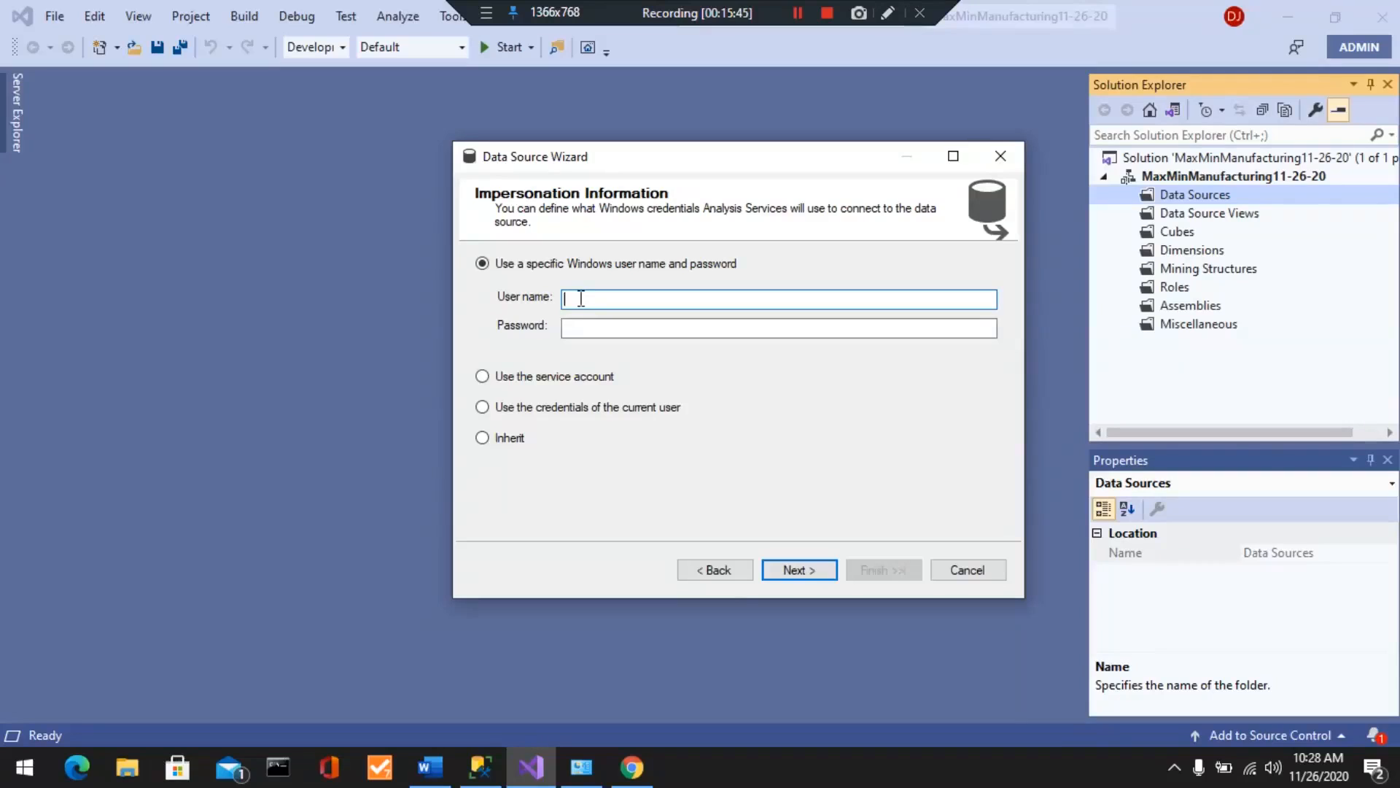
type("ahafiz107")
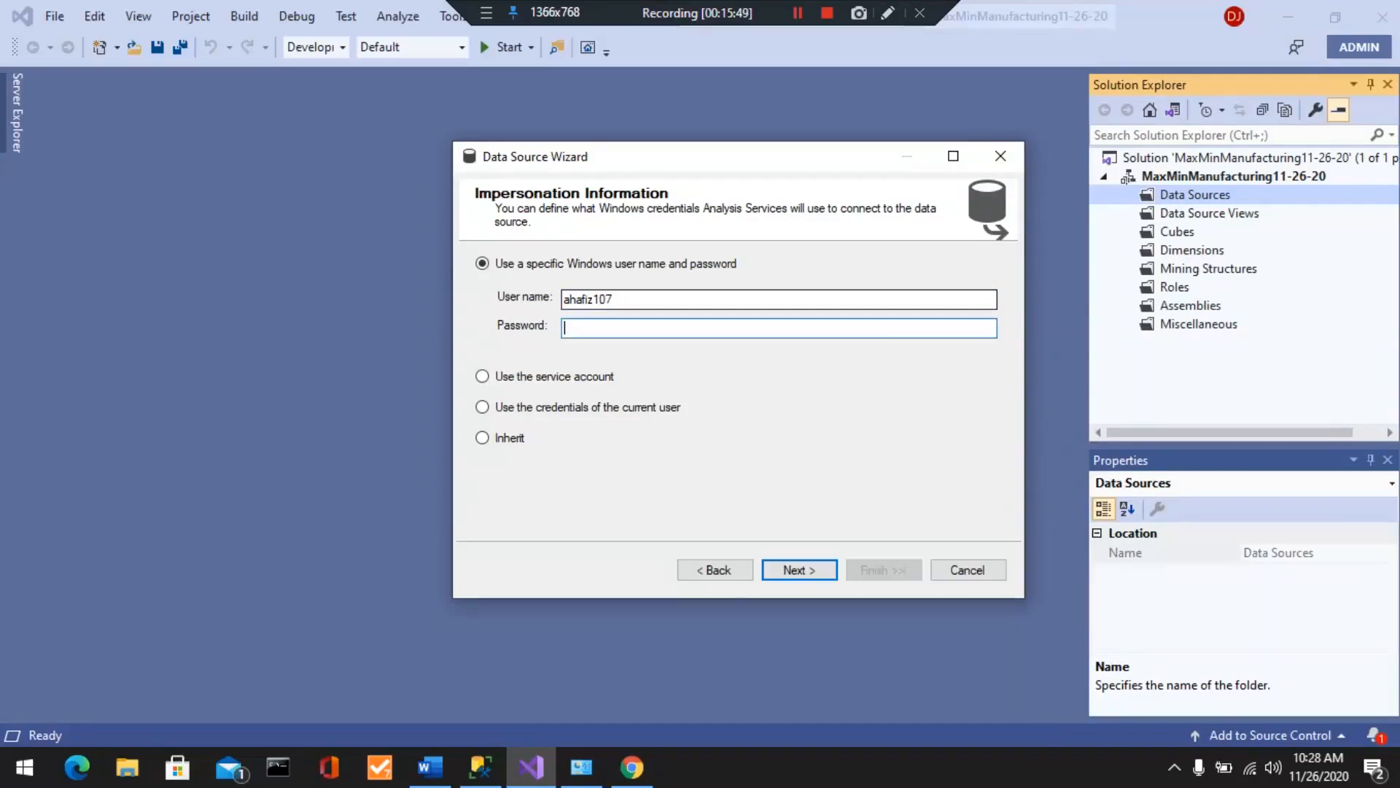
type("*******")
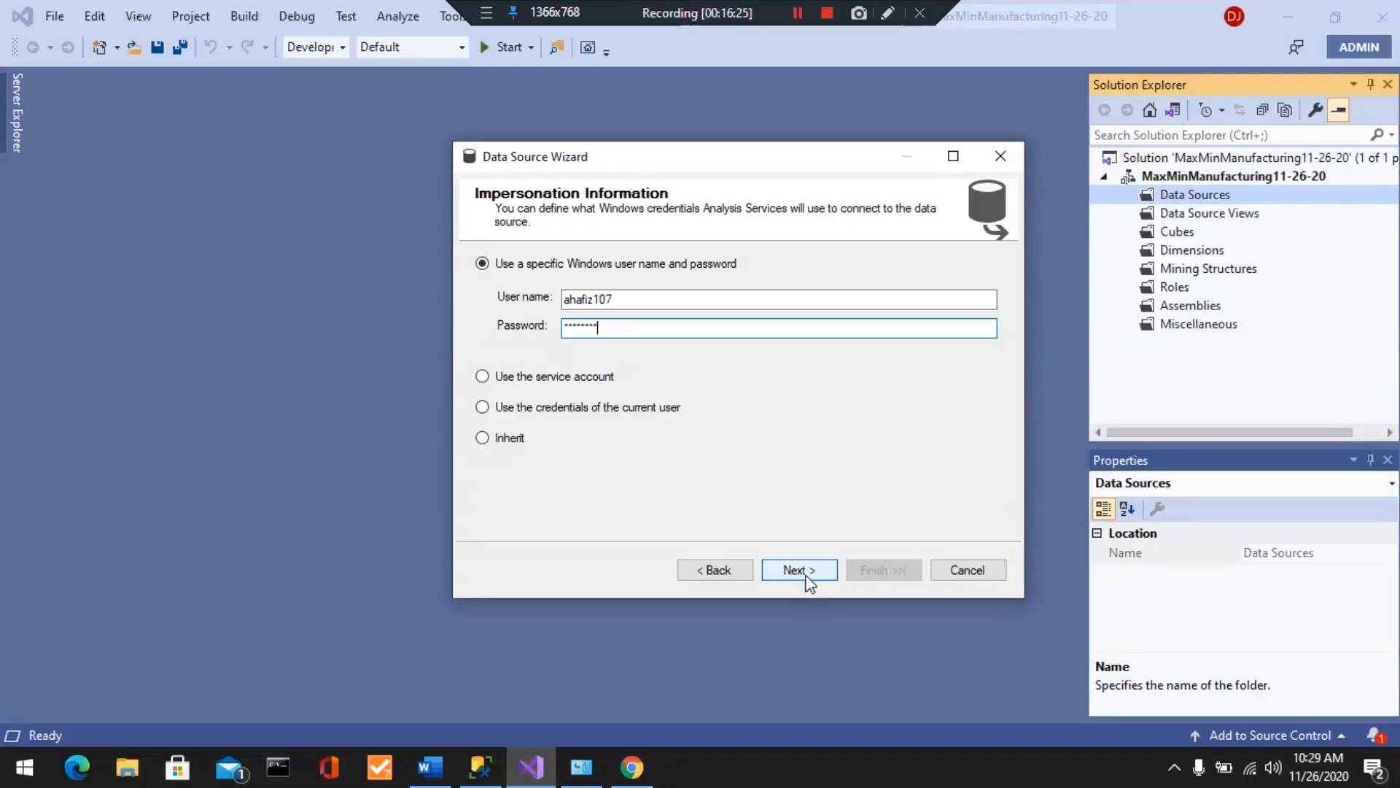
left_click(805, 580)
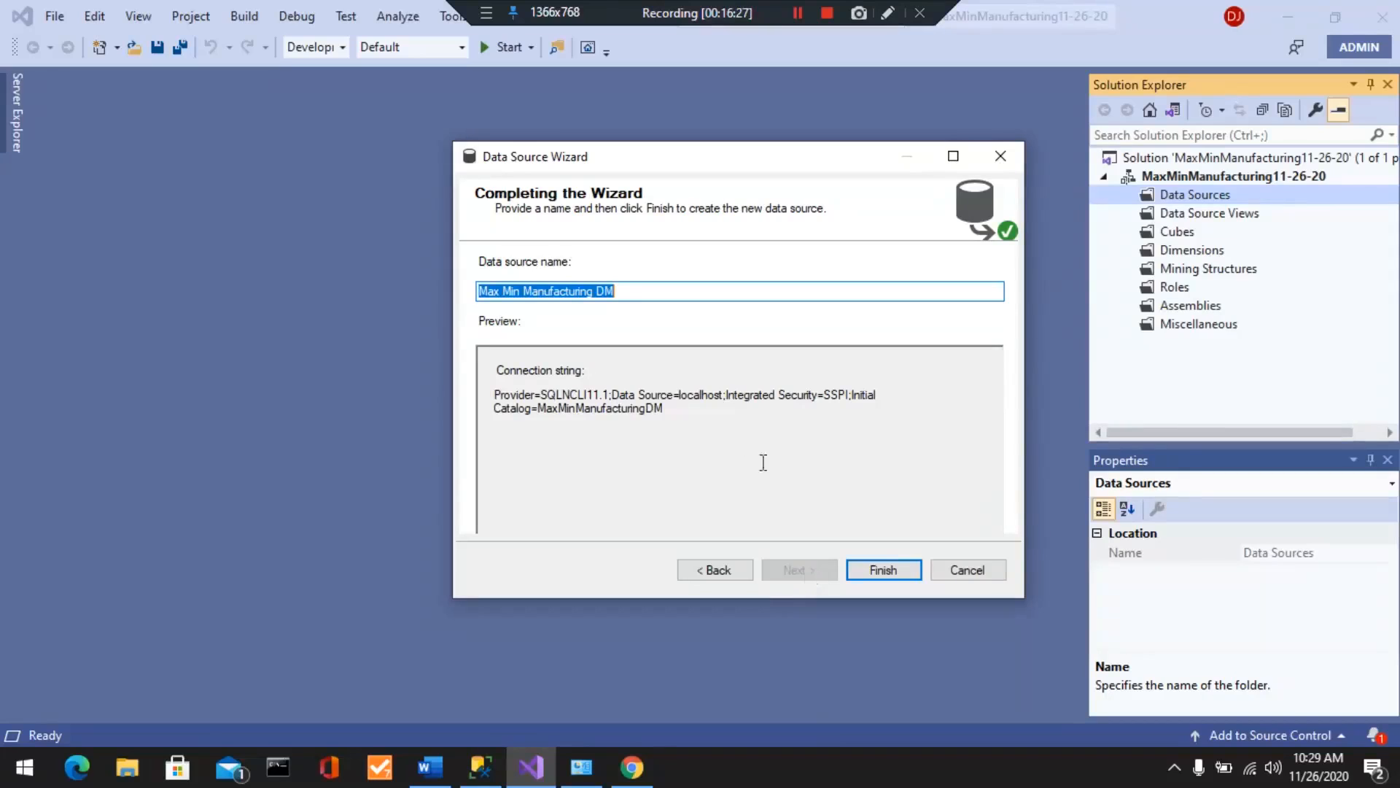
- Change the name 'Max Min Manufacturing DM' to MaxMinManufacturingDS and finish the wizard
left_click(506, 293)
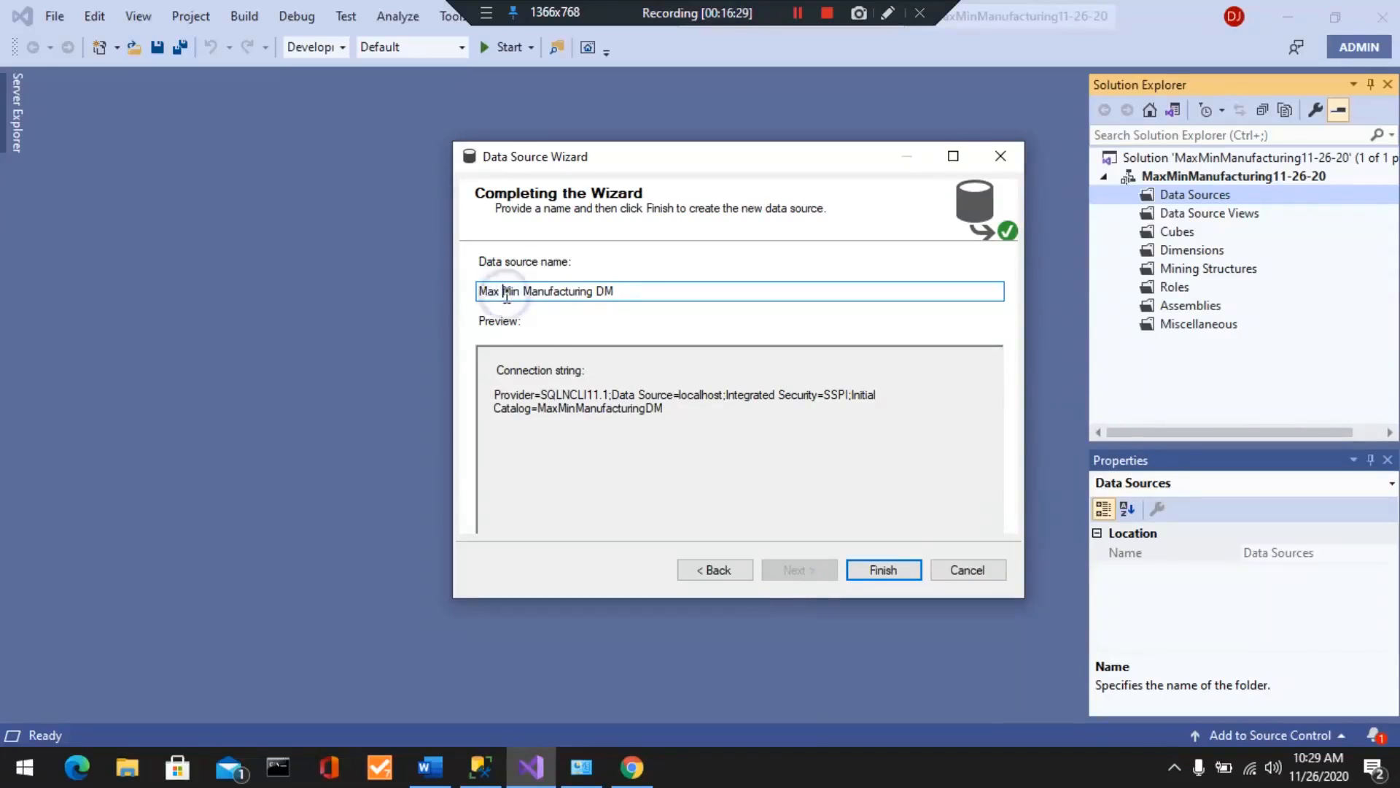
key("BackSpace")
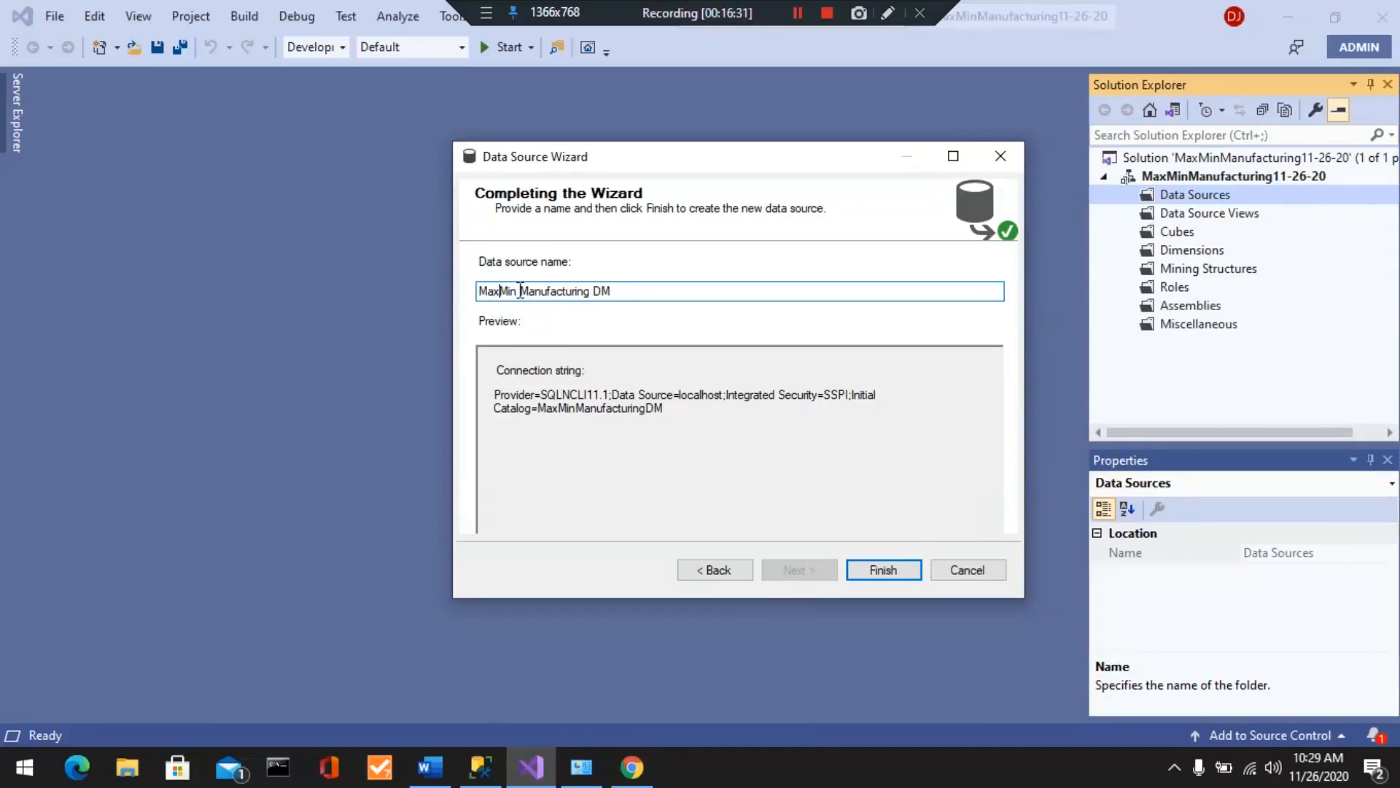
left_click(522, 292)
key("BackSpace")
left_click(592, 291)
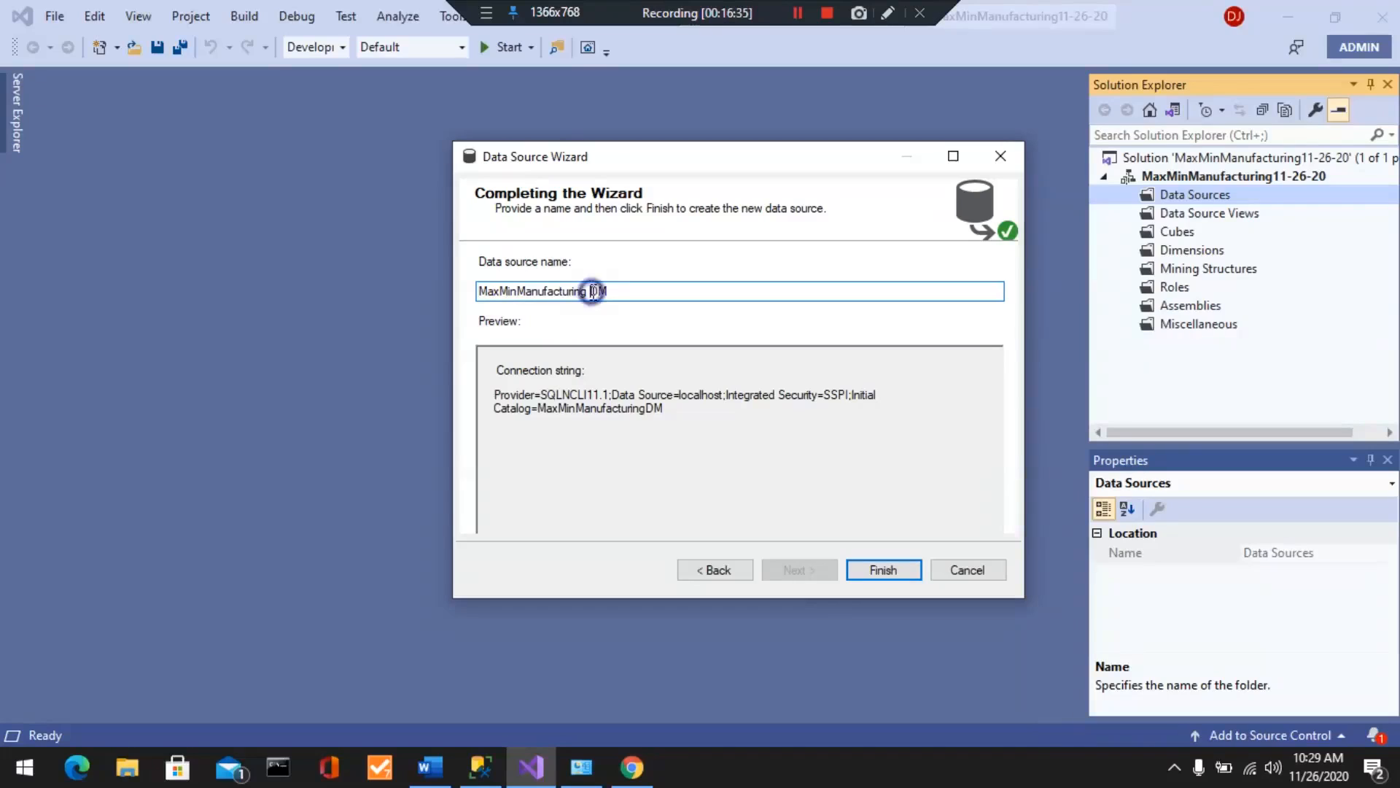
key("BackSpace")
left_click_drag(595, 291, 657, 289)
type("S")
left_click(897, 570)
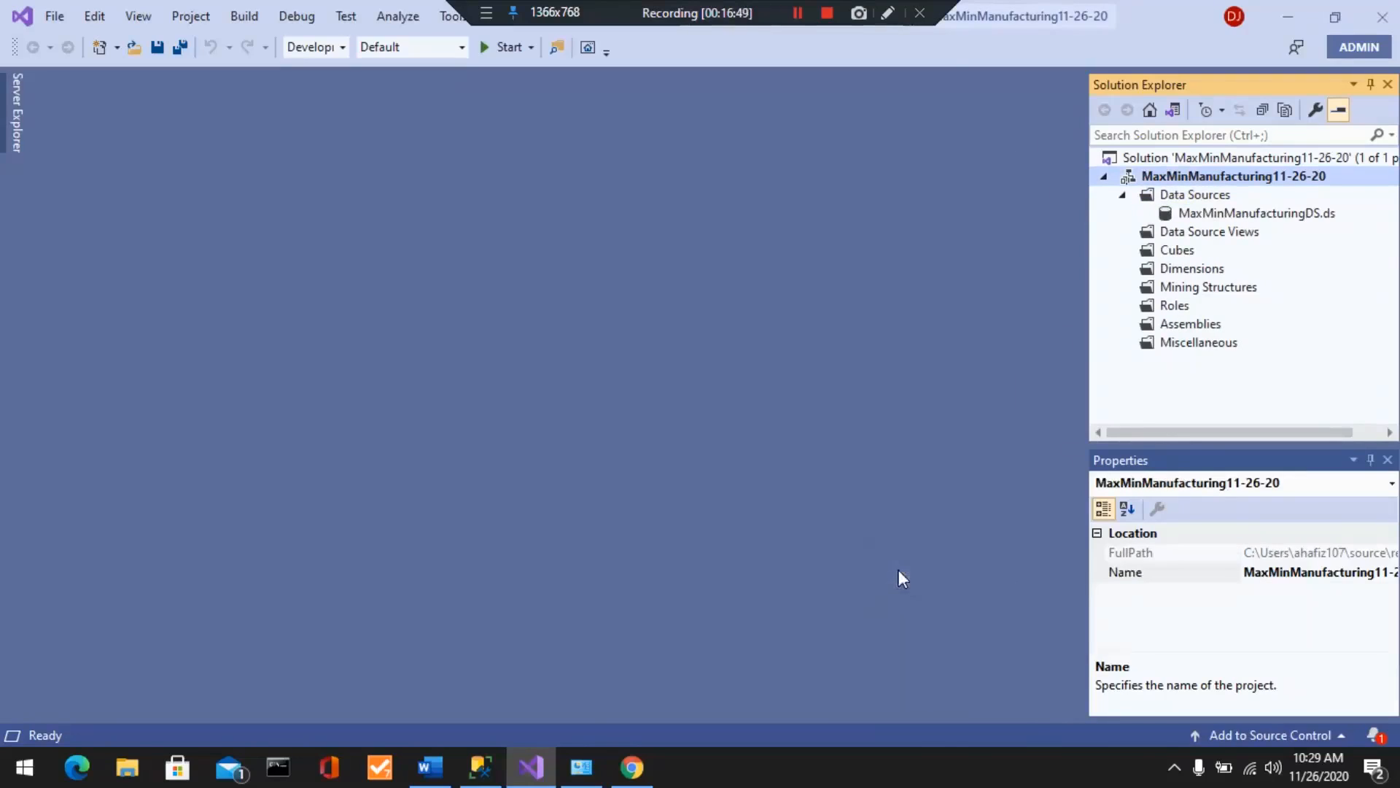
- Start a new Data Source View on MaxMinManufacturingDS and reach the table selection page
right_click(1207, 238)
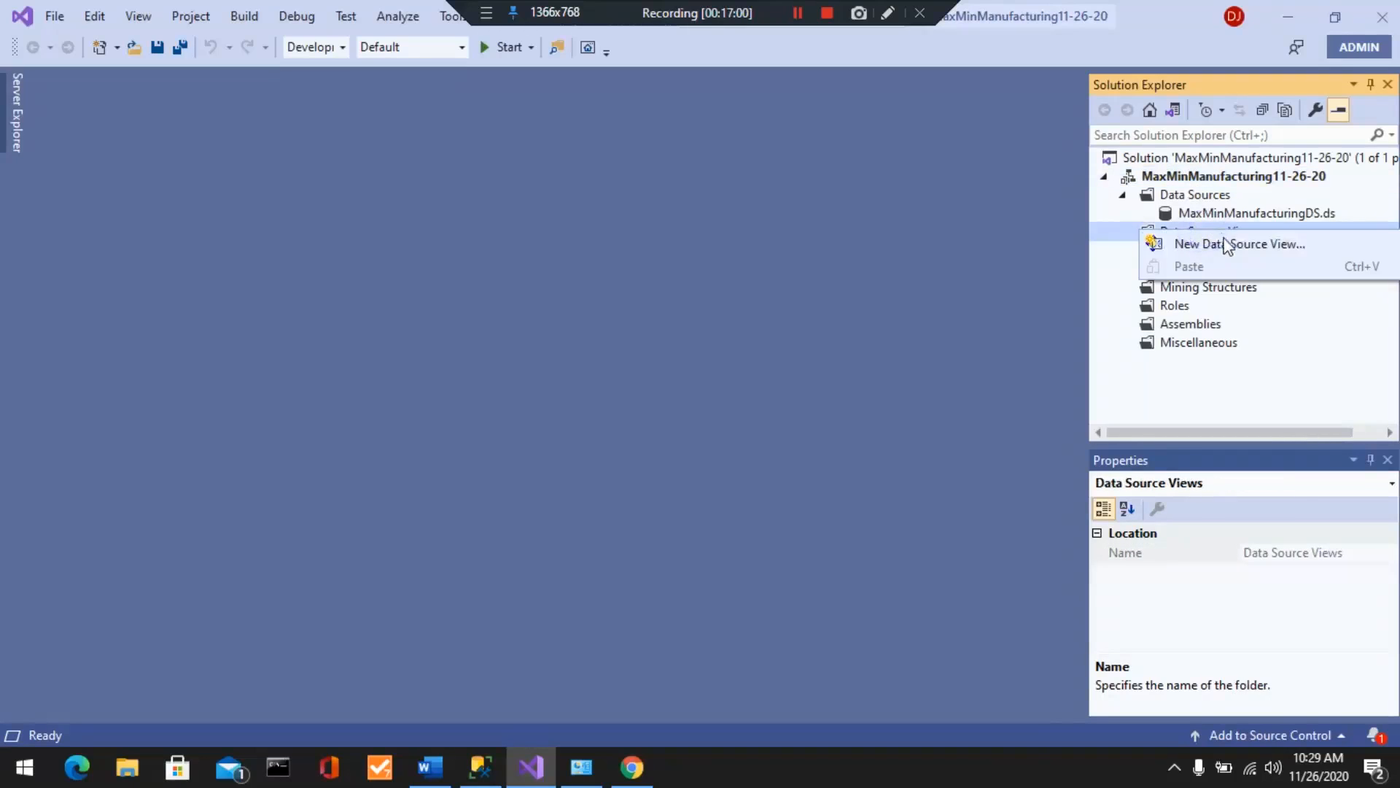
left_click(1225, 244)
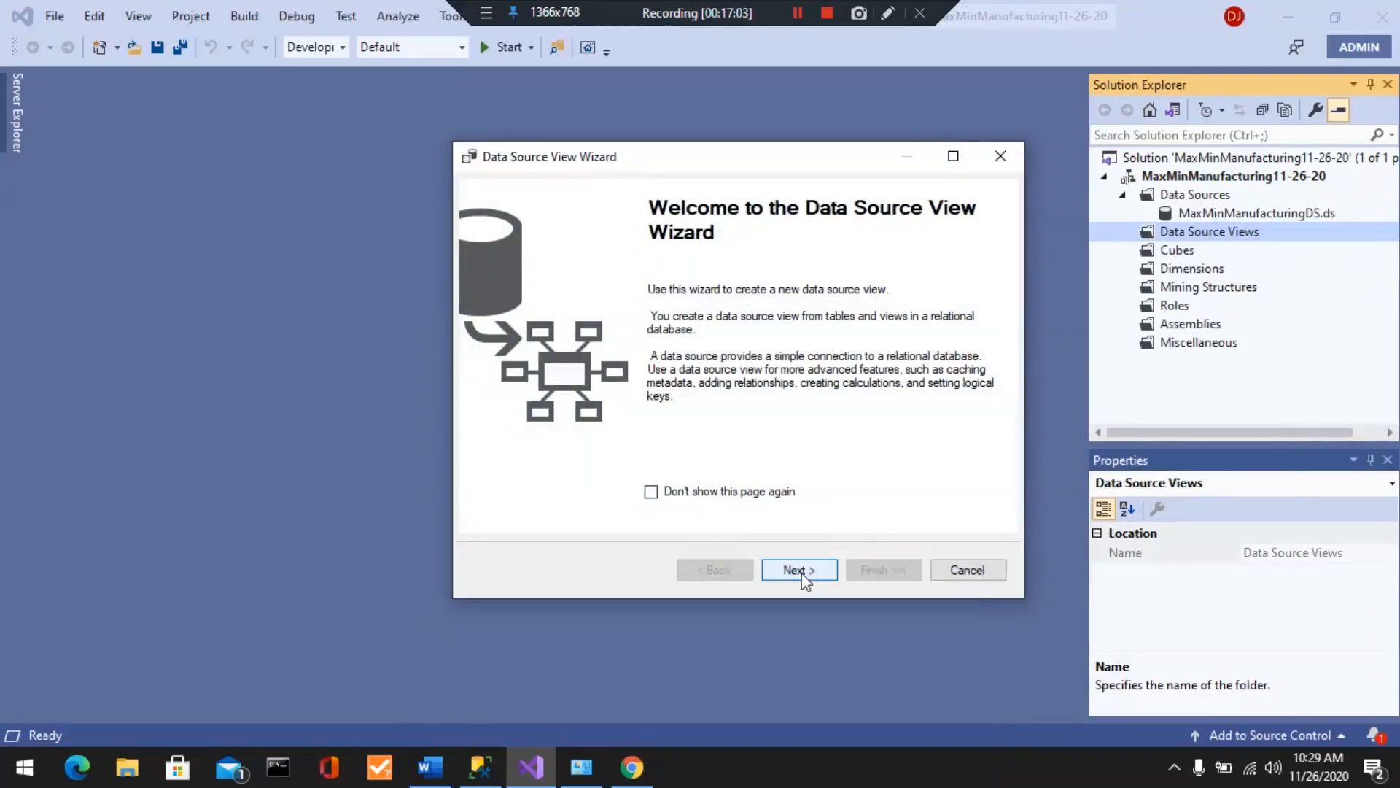
left_click(801, 570)
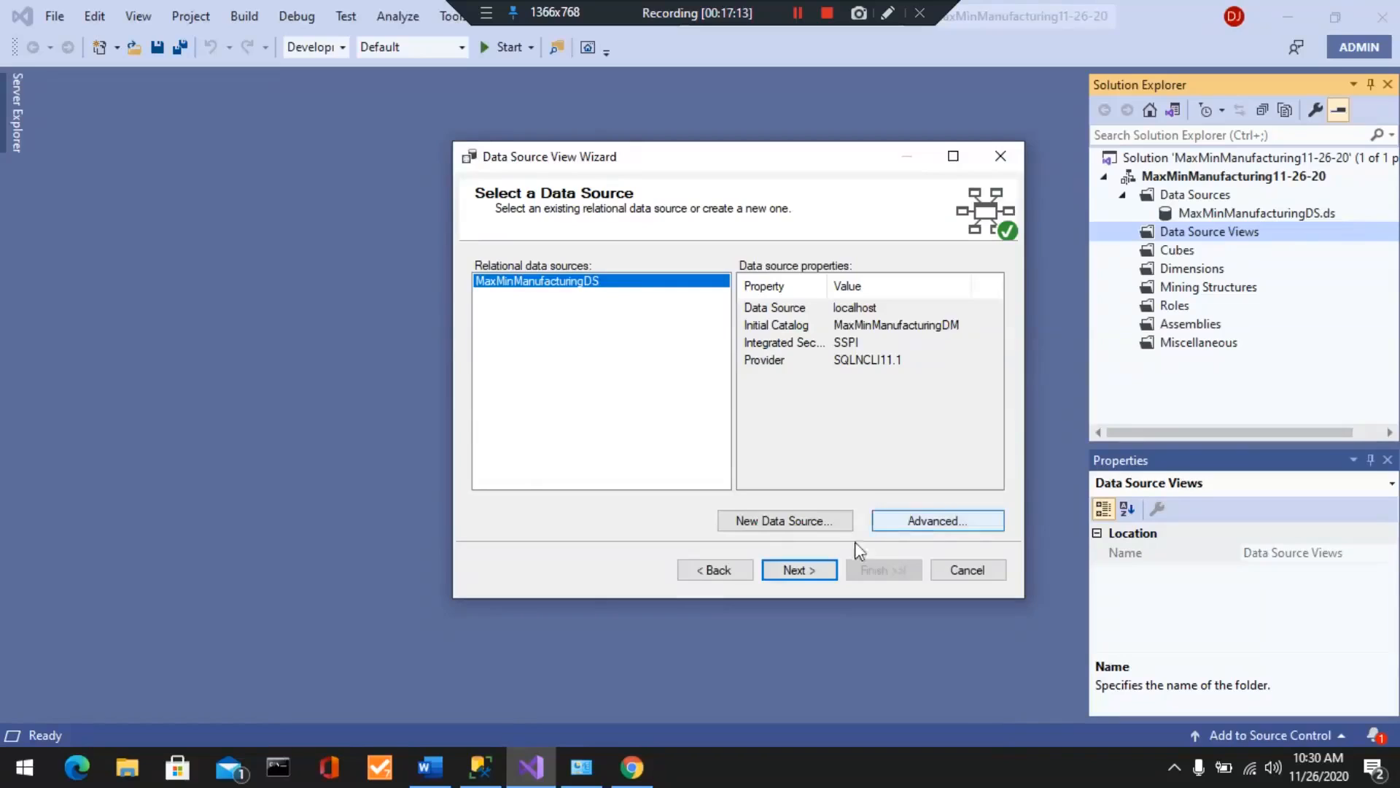
left_click(798, 569)
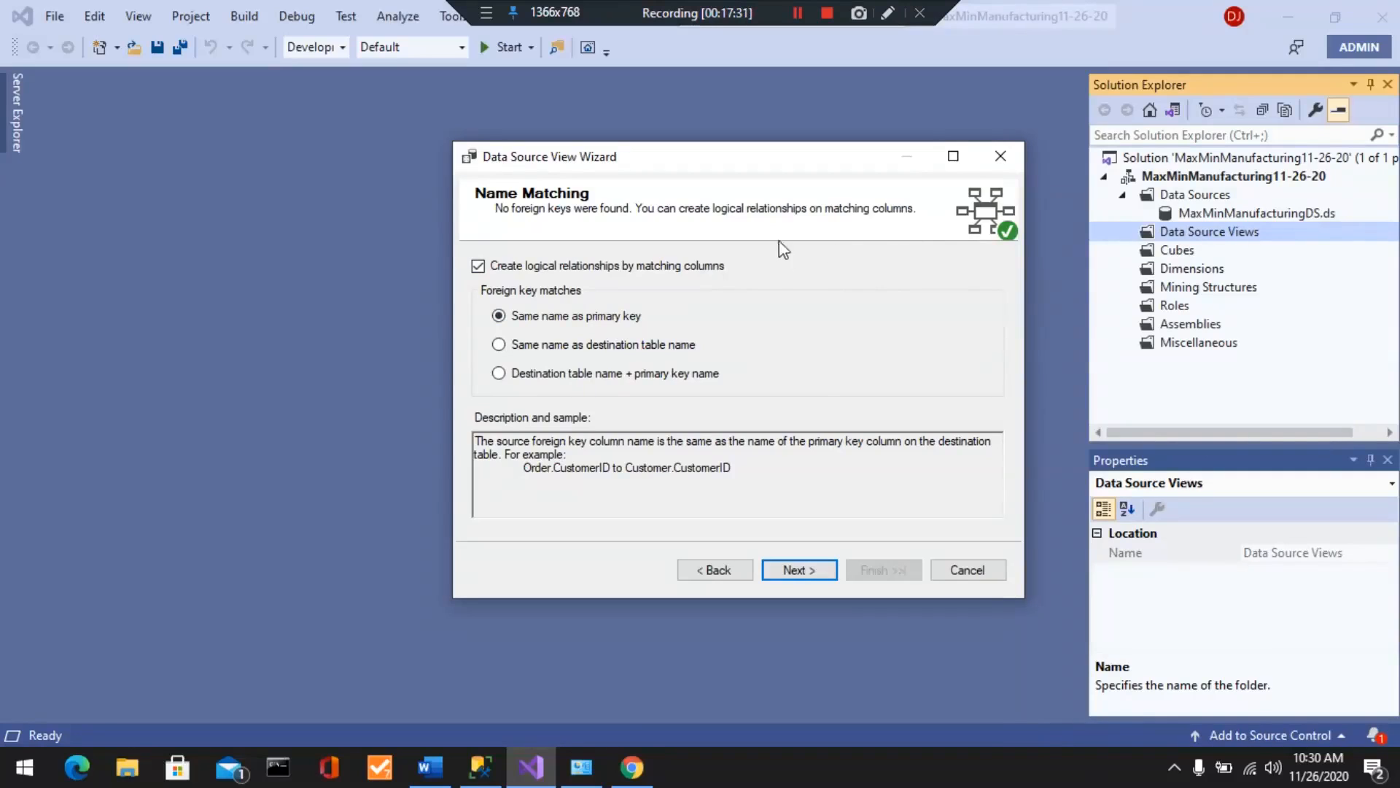
left_click(807, 571)
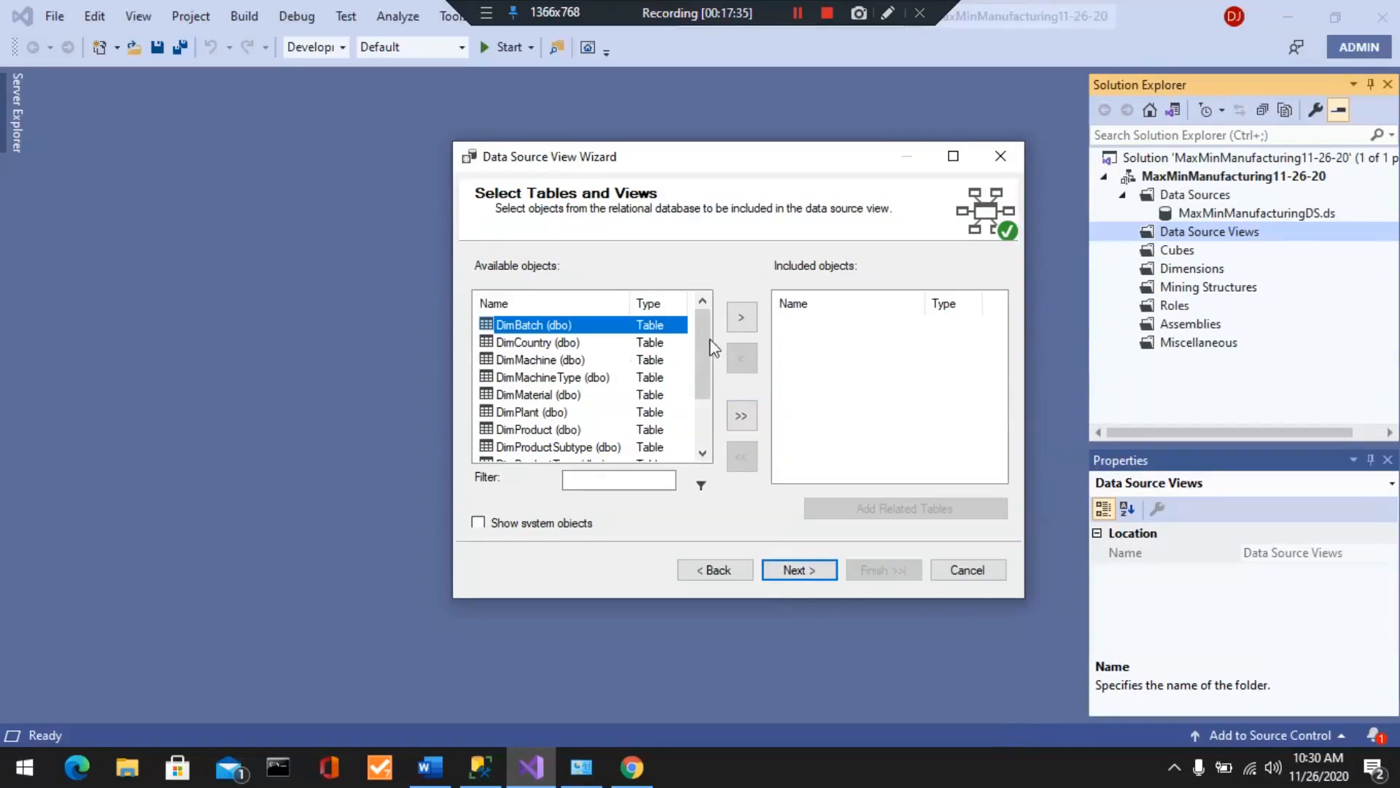
- Include DimBatch, DimCountry, DimMachine and the remaining Dim and fact tables, then continue
left_click(741, 316)
left_click(741, 316)
left_click(740, 316)
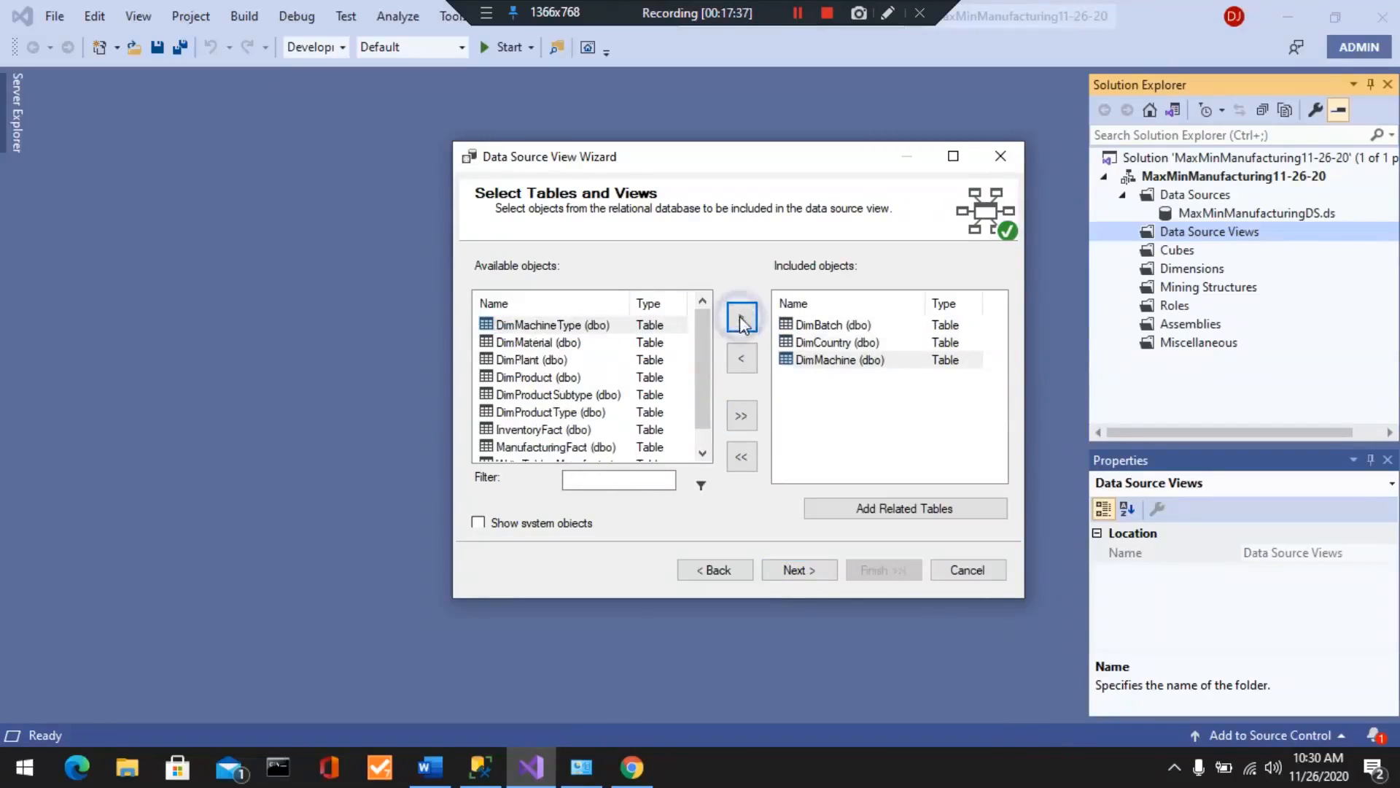
left_click(741, 316)
left_click(741, 316)
left_click(741, 317)
left_click(741, 317)
left_click(741, 316)
left_click(741, 316)
left_click(741, 316)
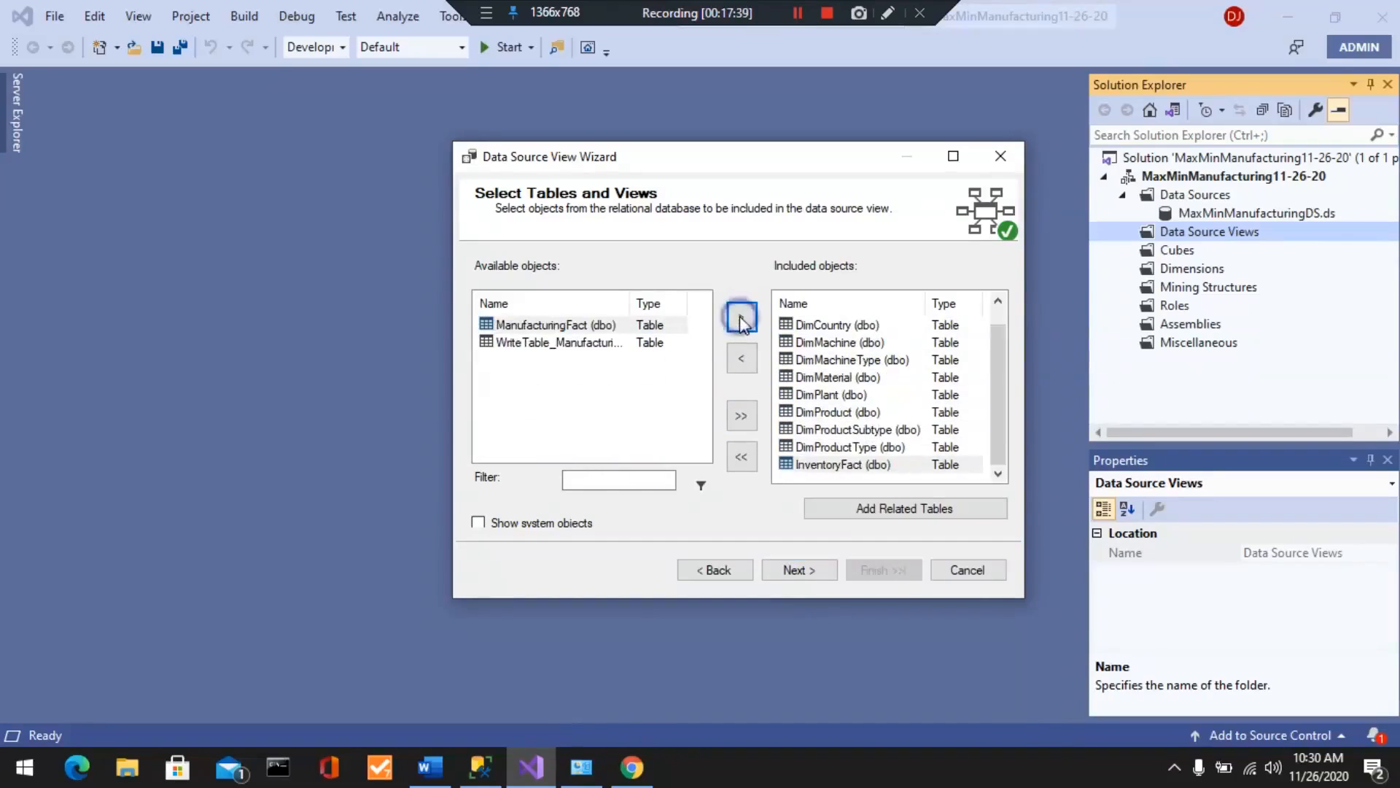
left_click(741, 317)
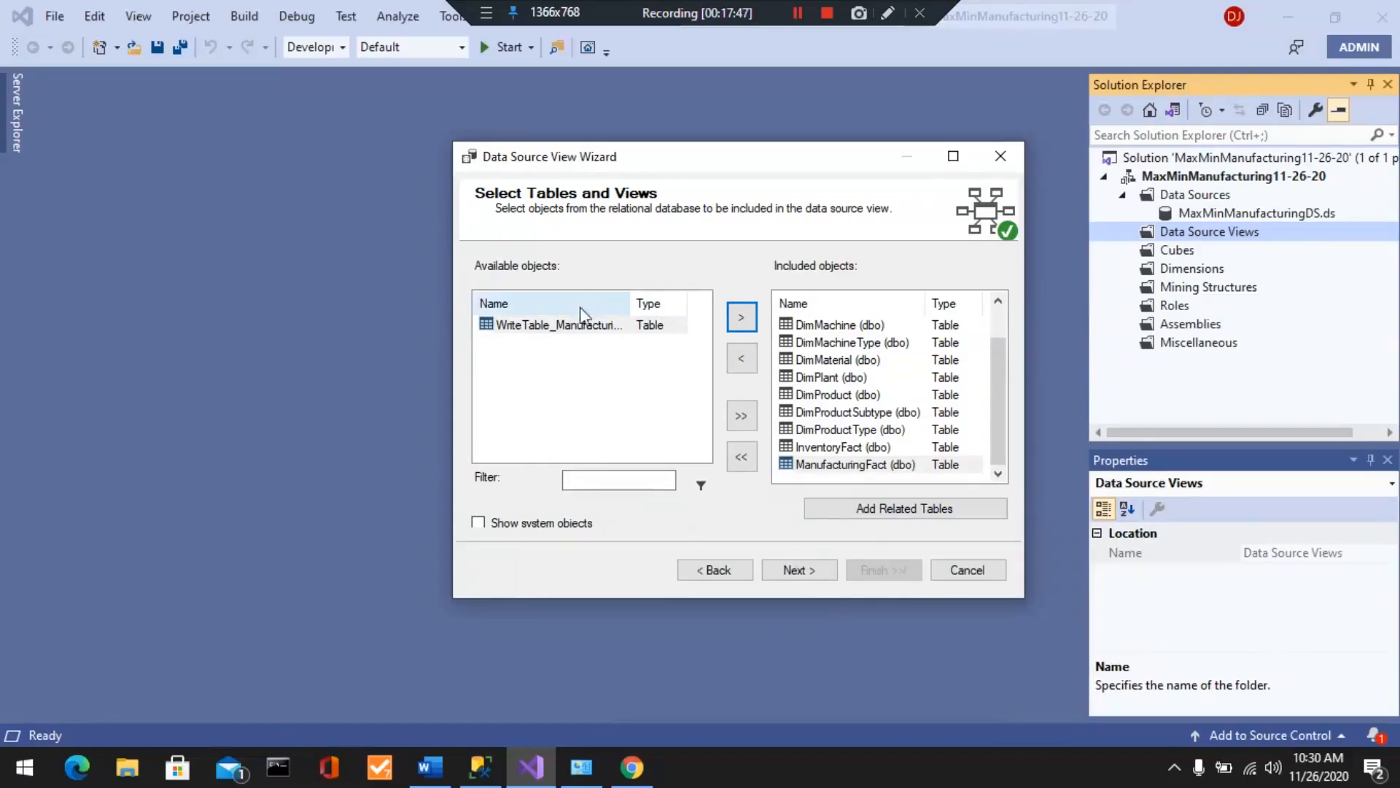
left_click(802, 569)
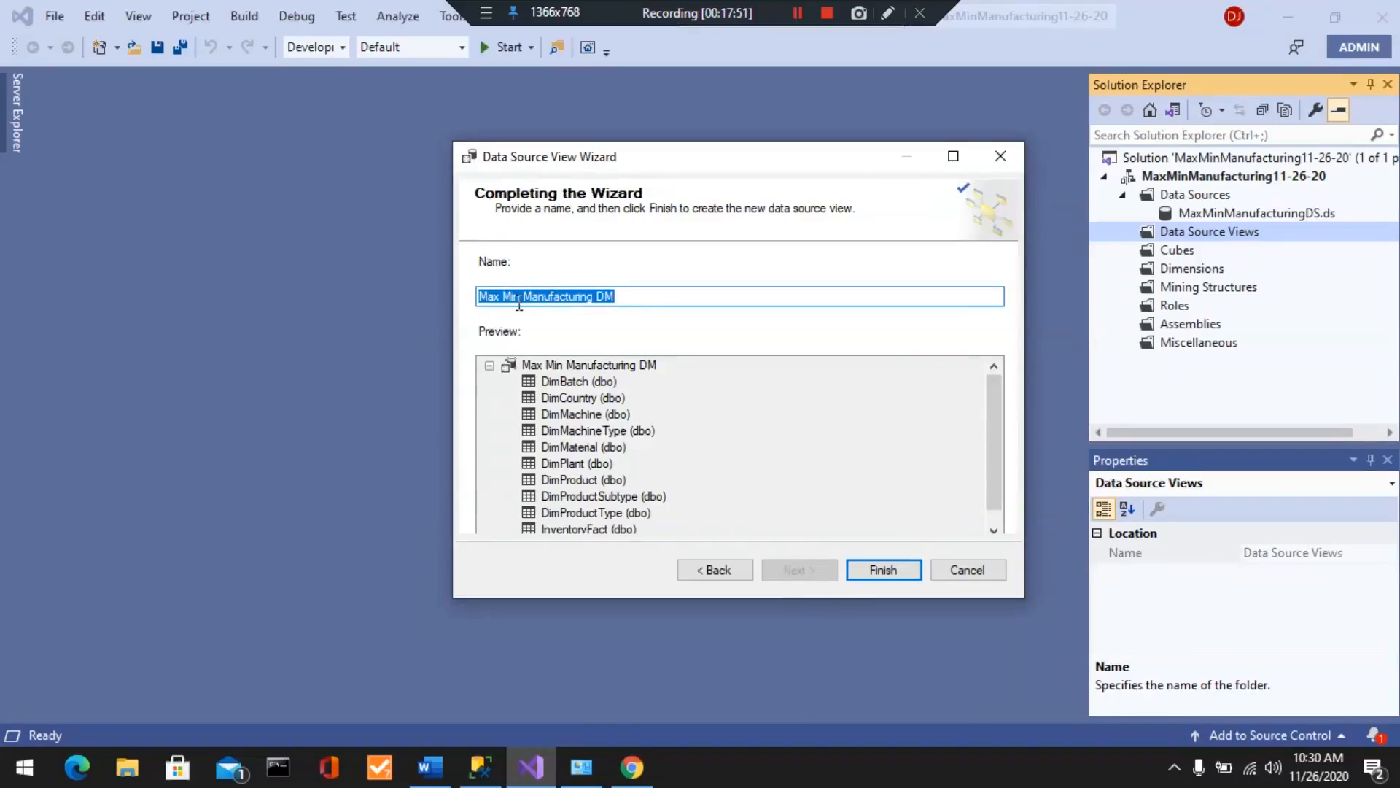
- Remove the spaces so the view is named MaxMinManufacturingDSV, then finish creating it
left_click(508, 298)
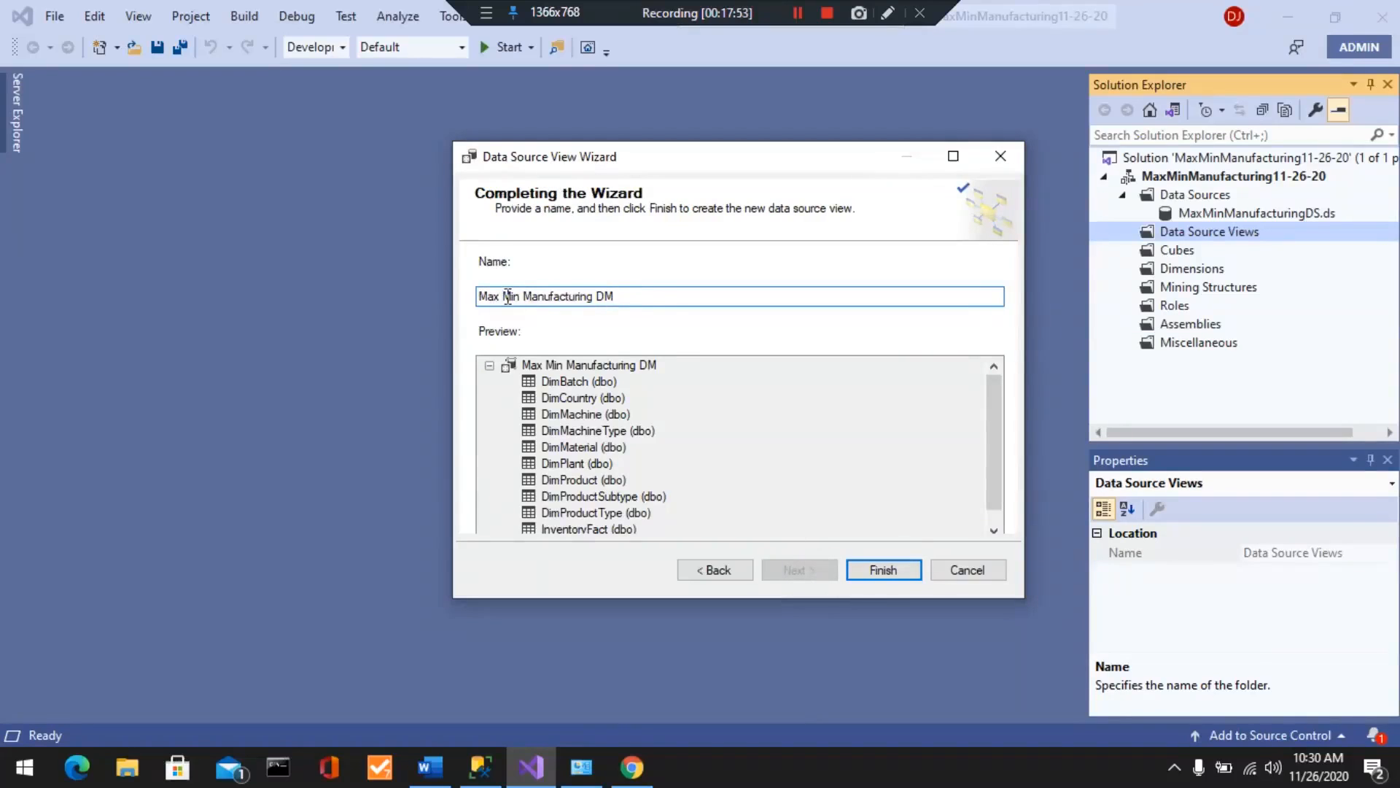
key("BackSpace")
left_click(522, 291)
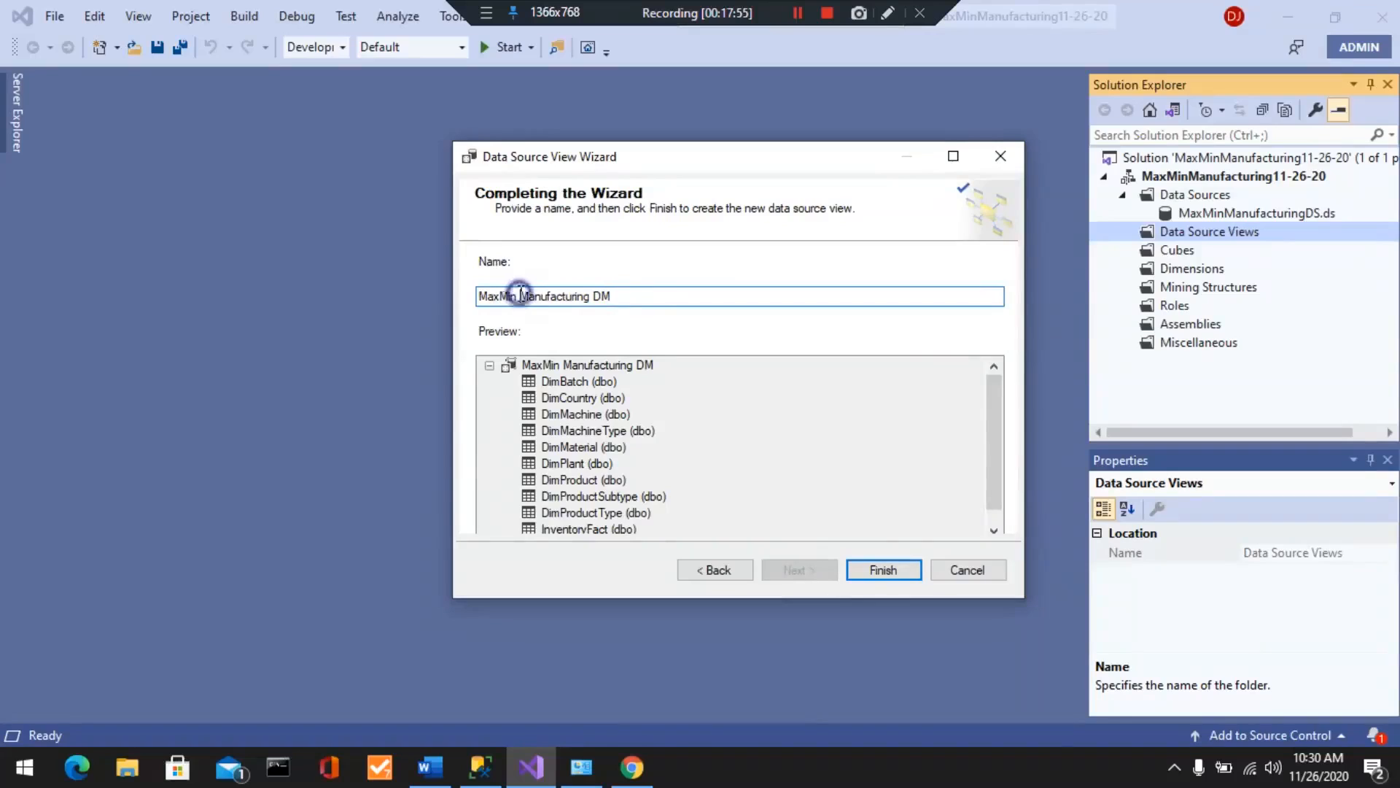
key("BackSpace")
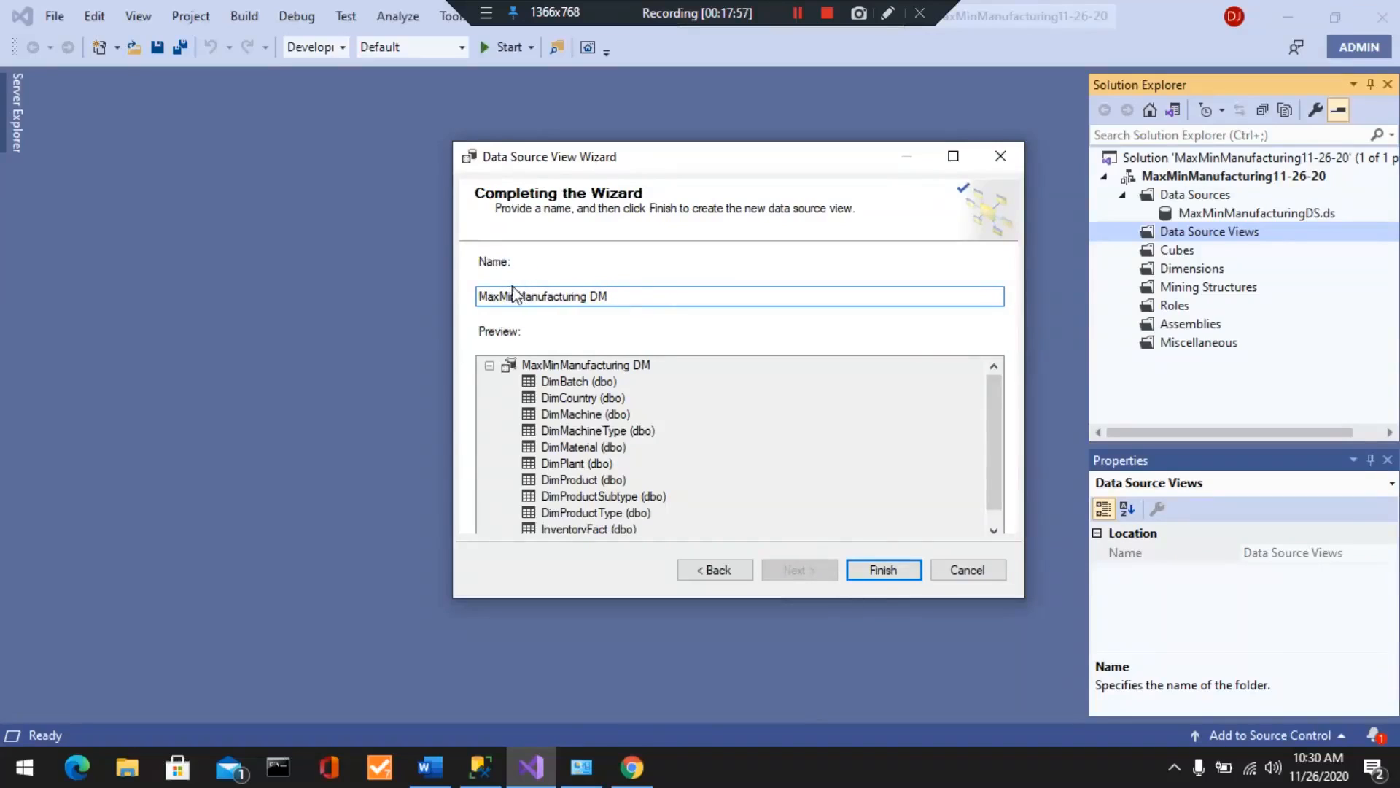
left_click(592, 296)
key("BackSpace")
left_click_drag(598, 296, 642, 294)
left_click(881, 569)
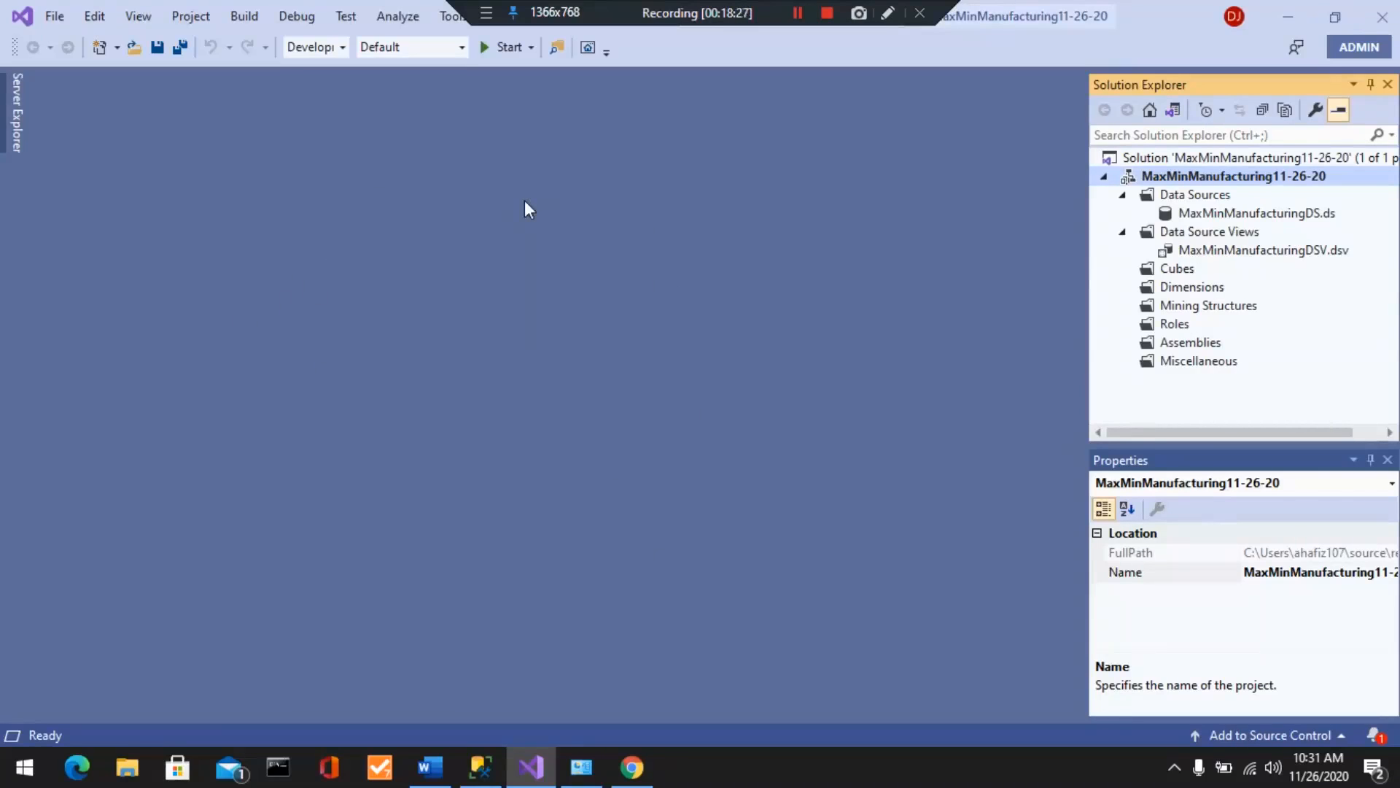
- Open the MaxMinManufacturingDSV diagram and regroup DimProduct, InventoryFact, DimMaterial and DimMachineType closer together
double_click(1236, 257)
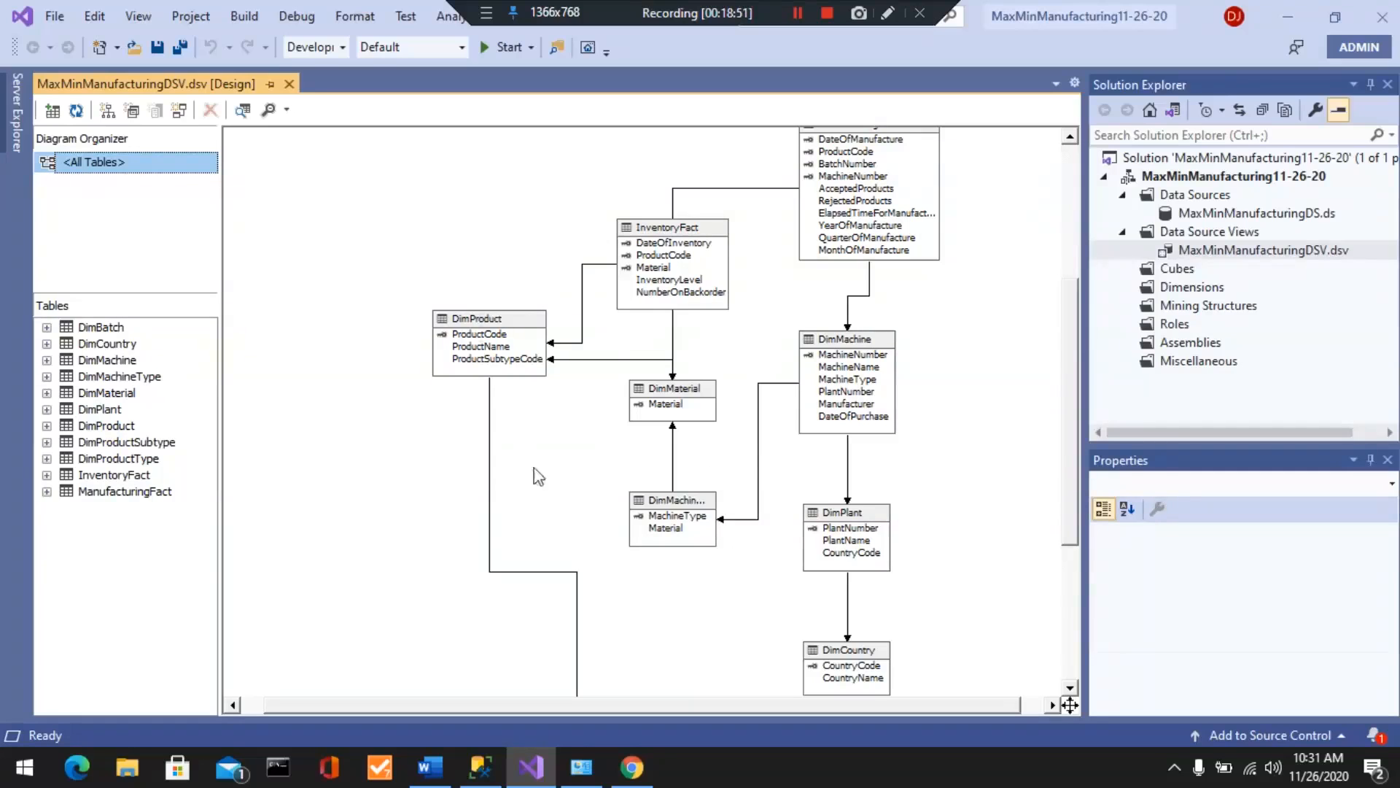
left_click_drag(474, 321, 464, 292)
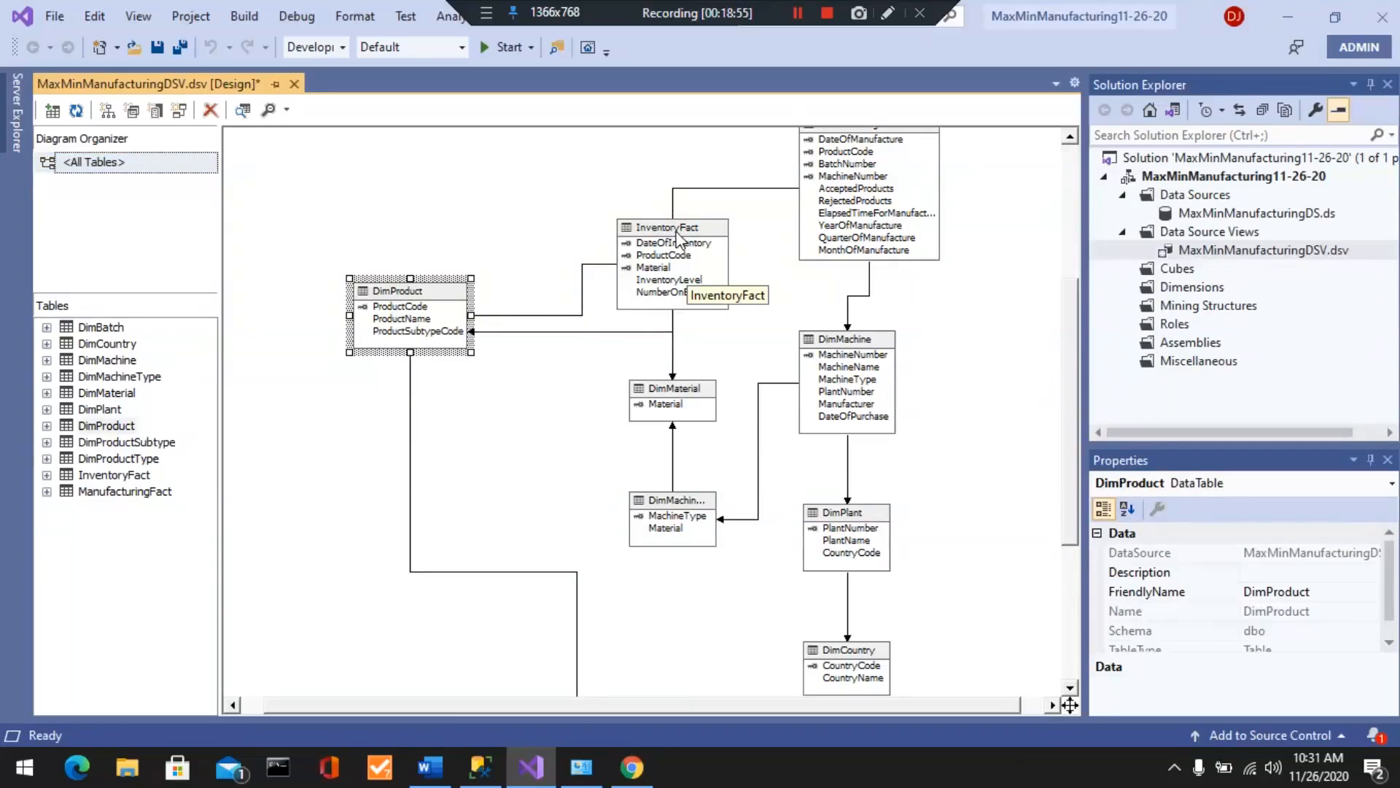
left_click_drag(675, 231, 557, 172)
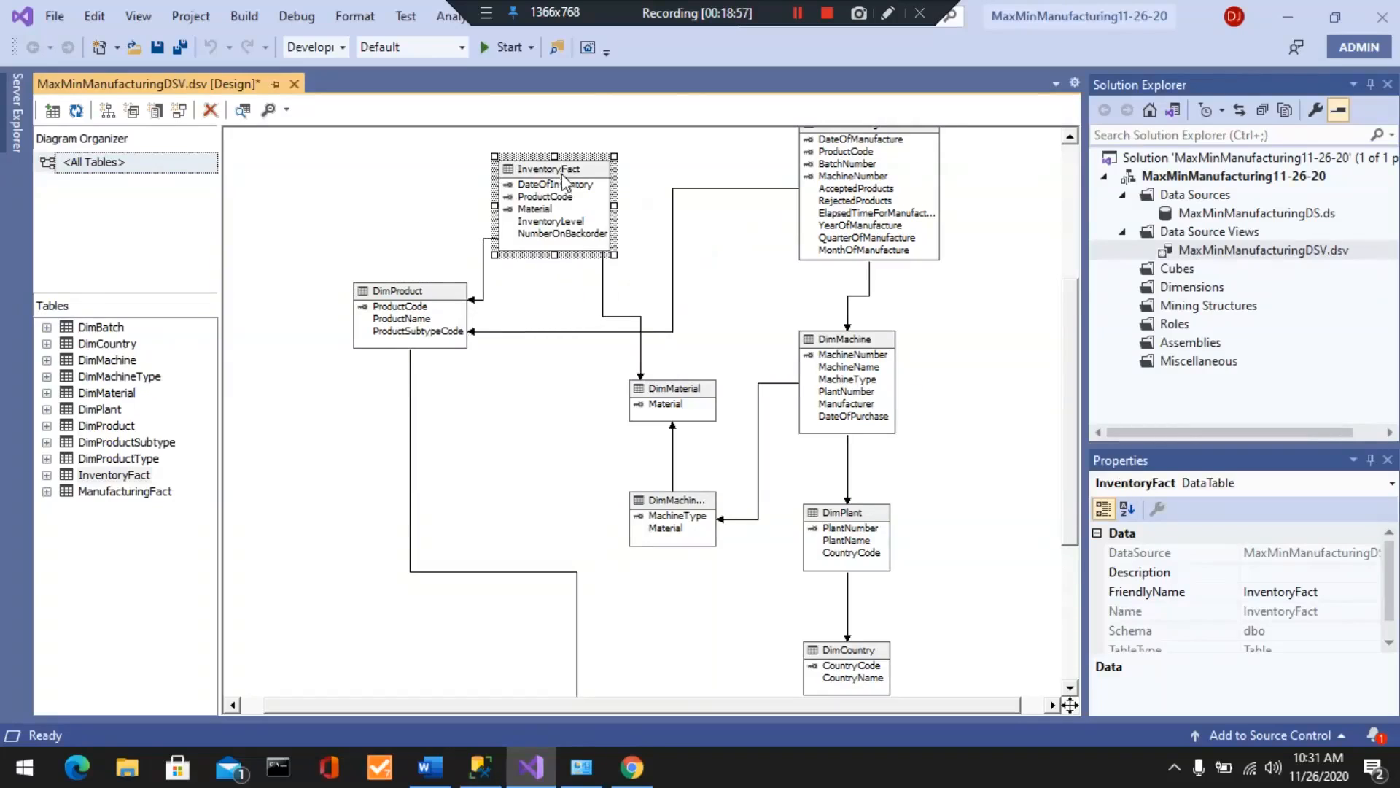
left_click(649, 387)
left_click_drag(650, 387, 560, 368)
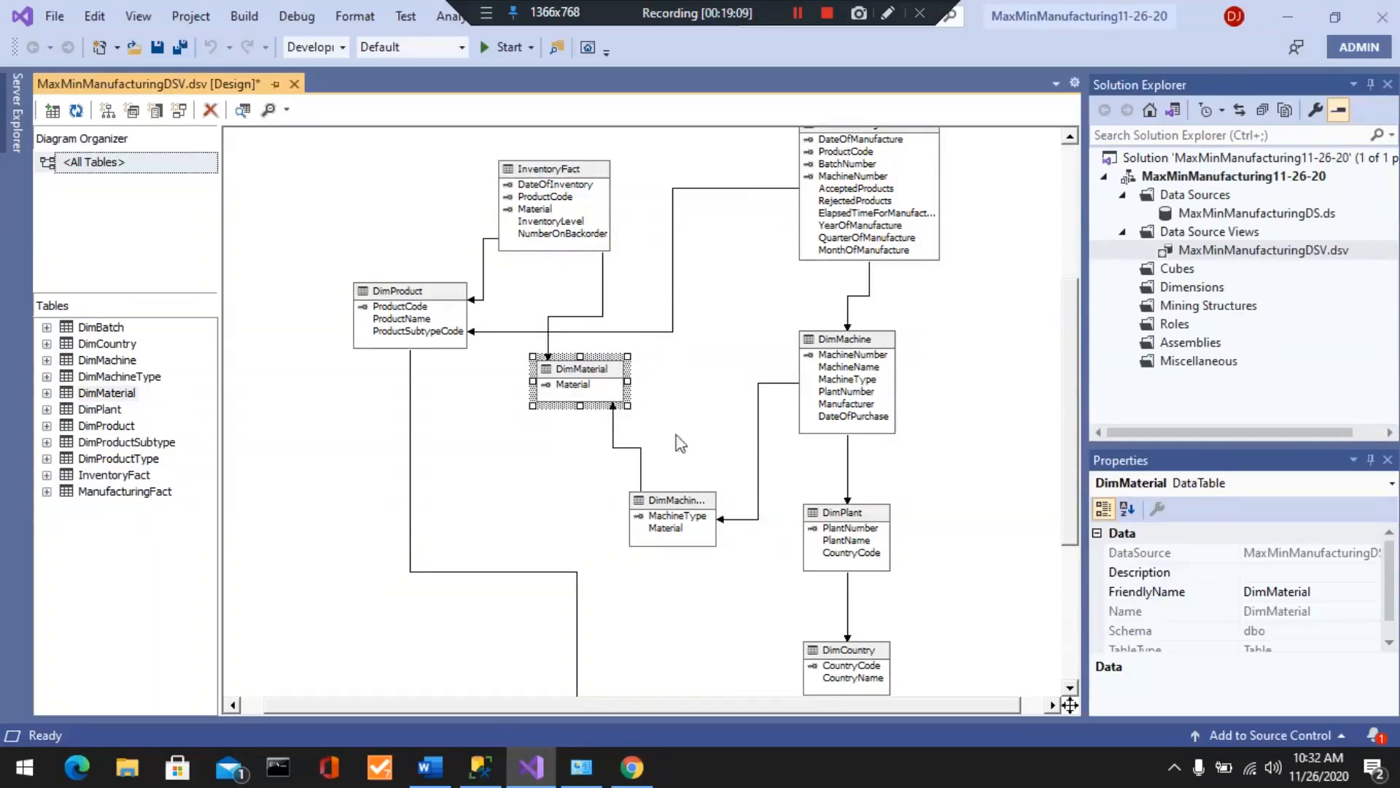
left_click_drag(653, 503, 608, 444)
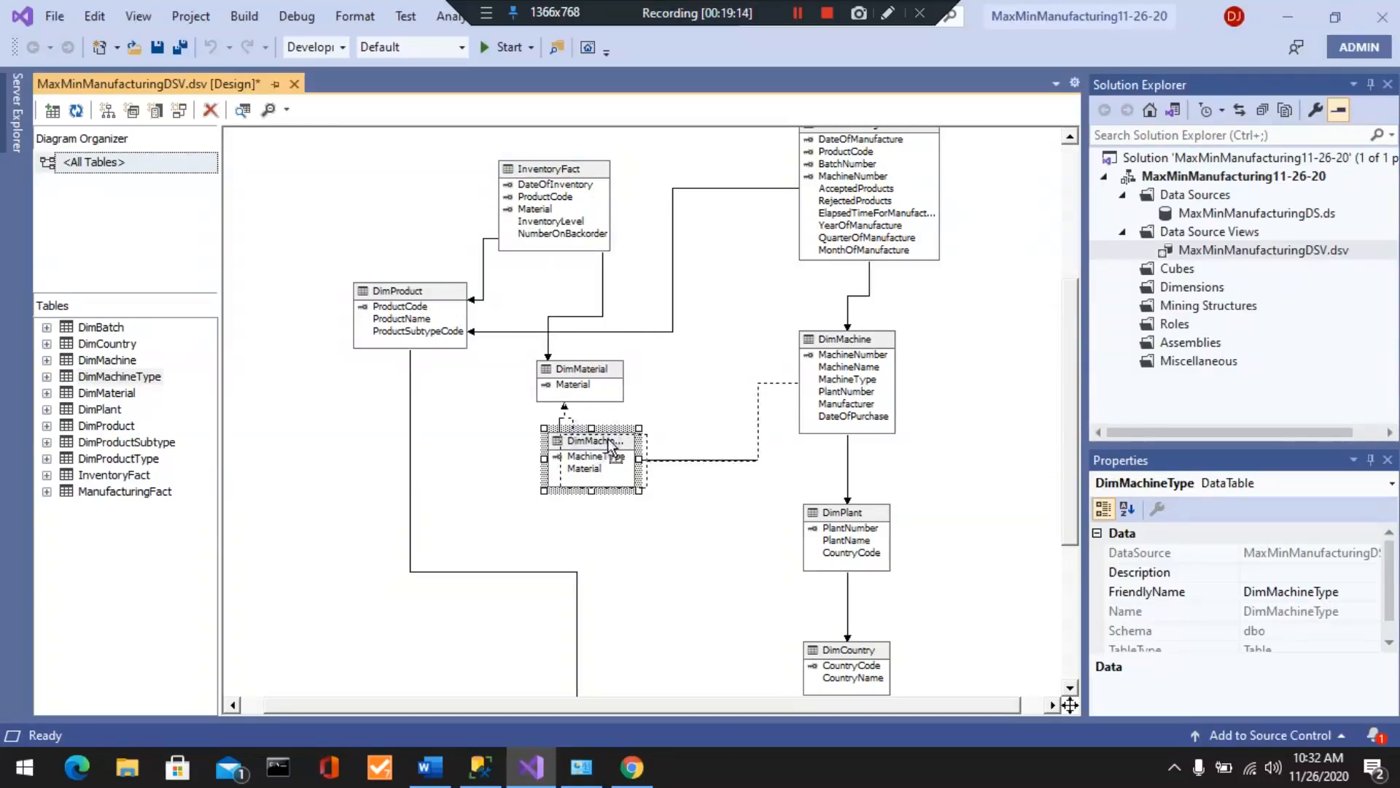
left_click(840, 350)
- Move DimPlant up under DimMachine and DimCountry up toward DimPlant
scroll(1039, 401, "up", 3)
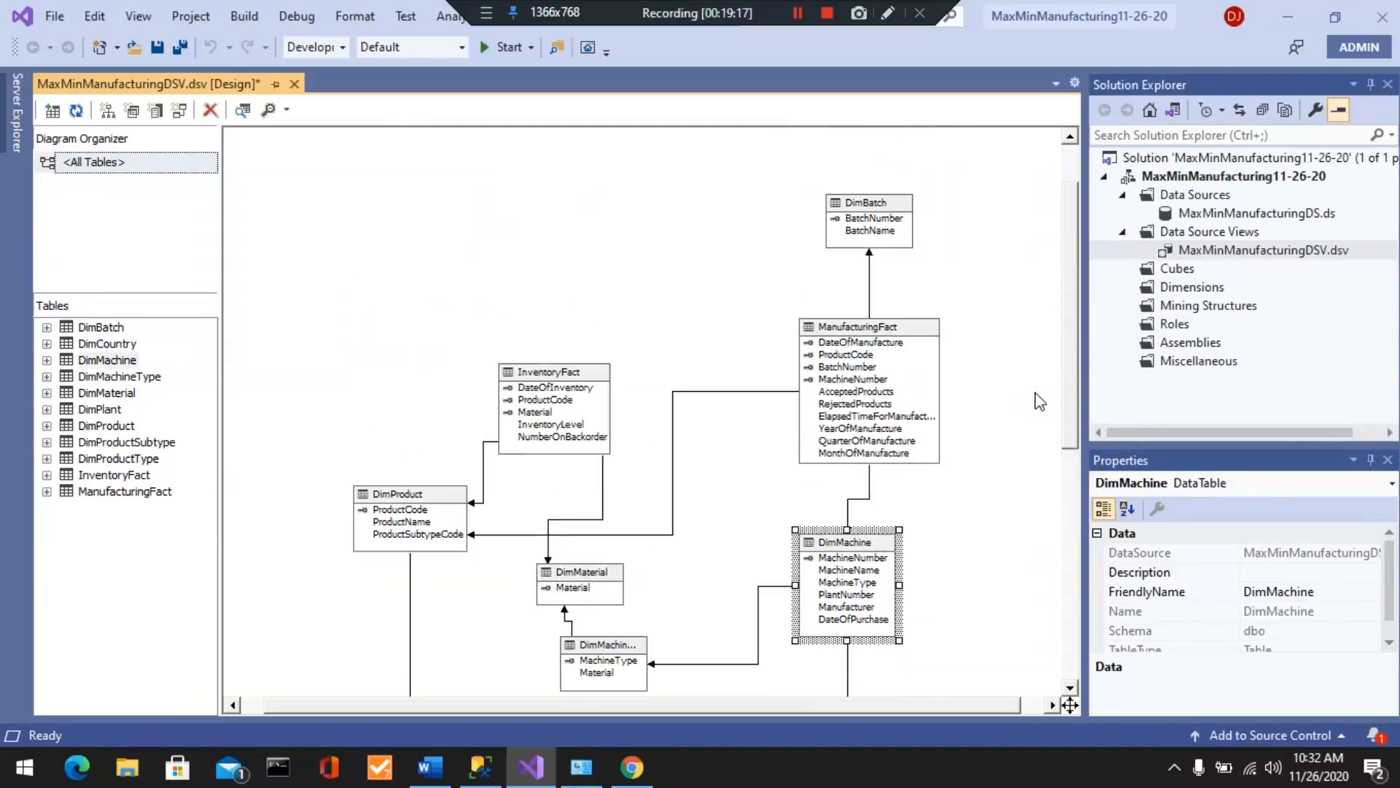
scroll(1039, 401, "down", 3)
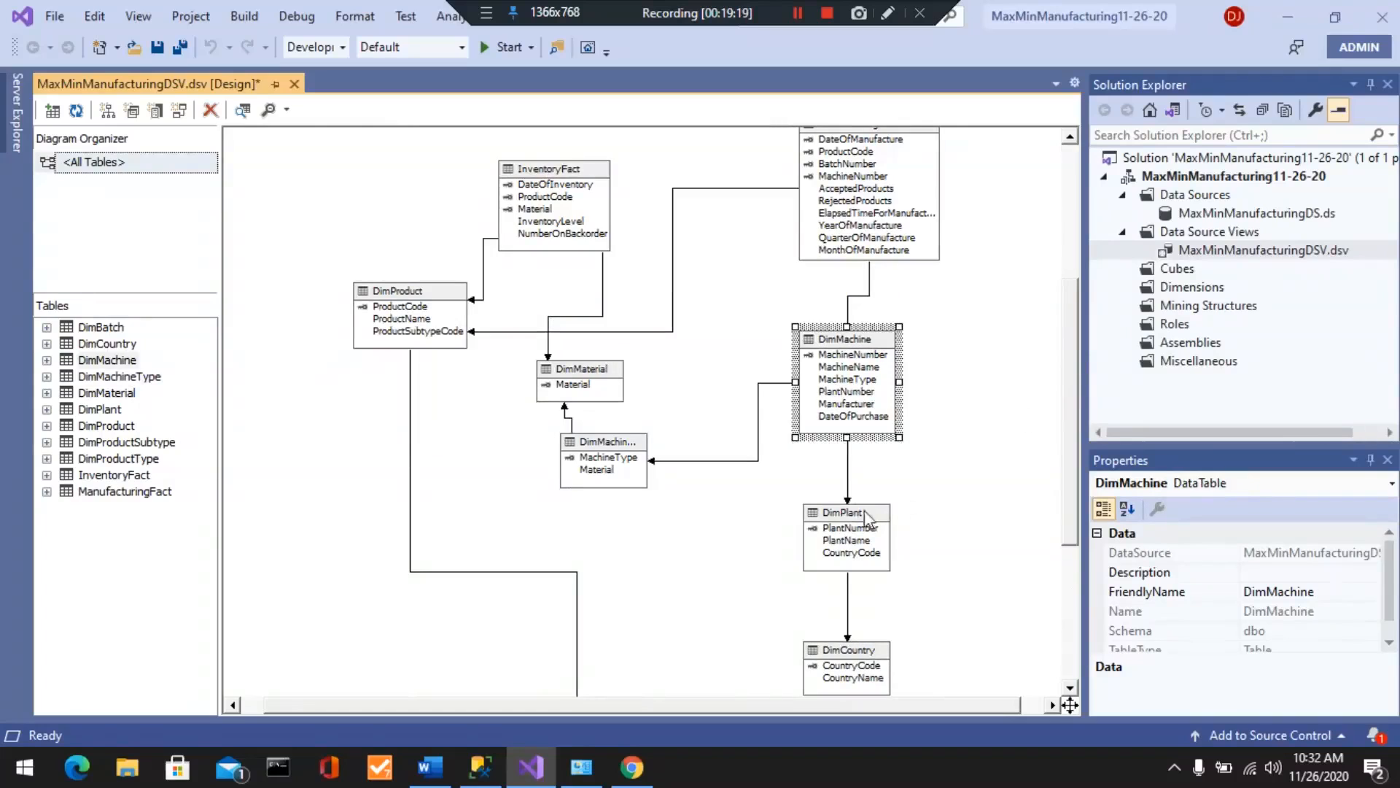
left_click(859, 511)
left_click_drag(875, 500, 886, 457)
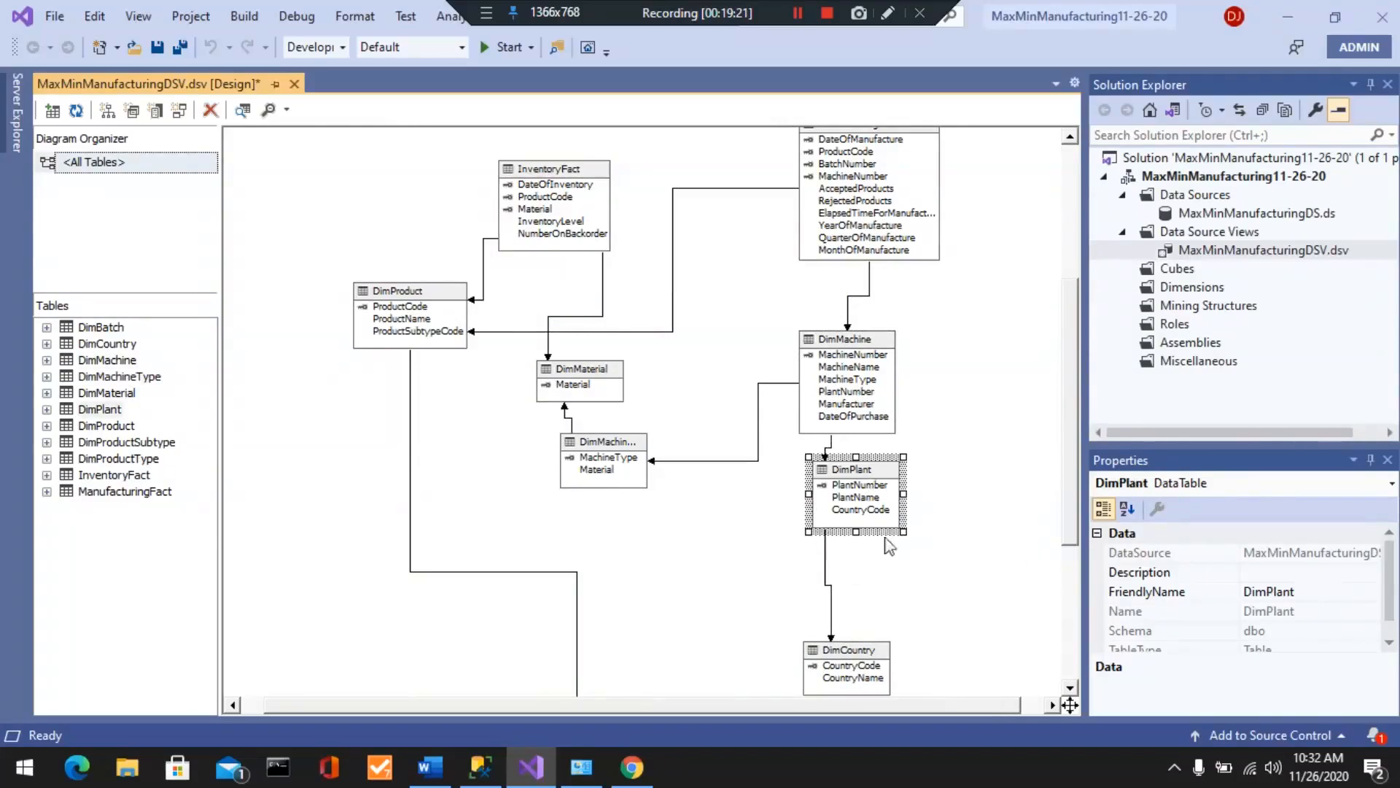
left_click_drag(851, 640, 860, 573)
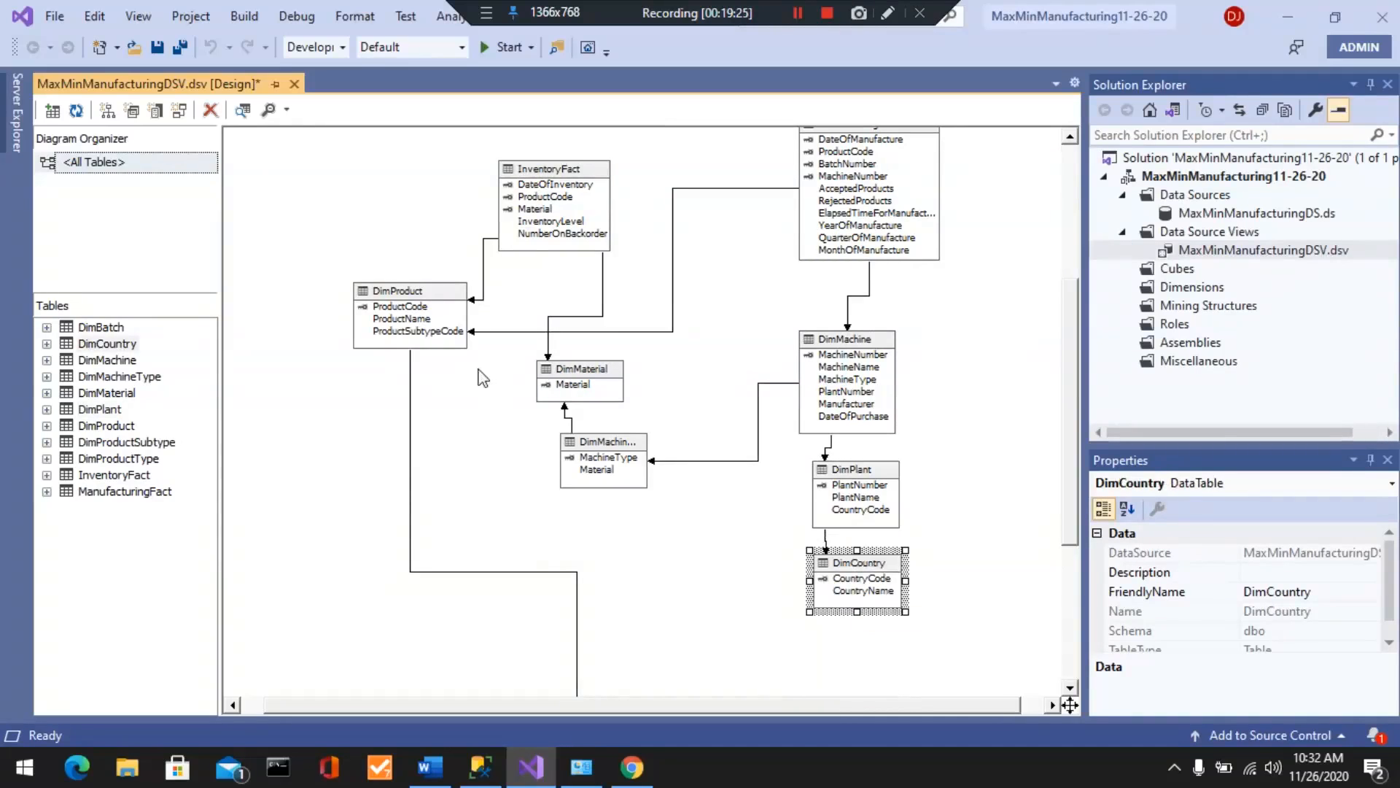
- Place DimProductSubtype and DimProductType directly below DimProduct, then select the Cubes folder
scroll(517, 438, "down", 3)
scroll(510, 435, "up", 3)
scroll(512, 441, "down", 3)
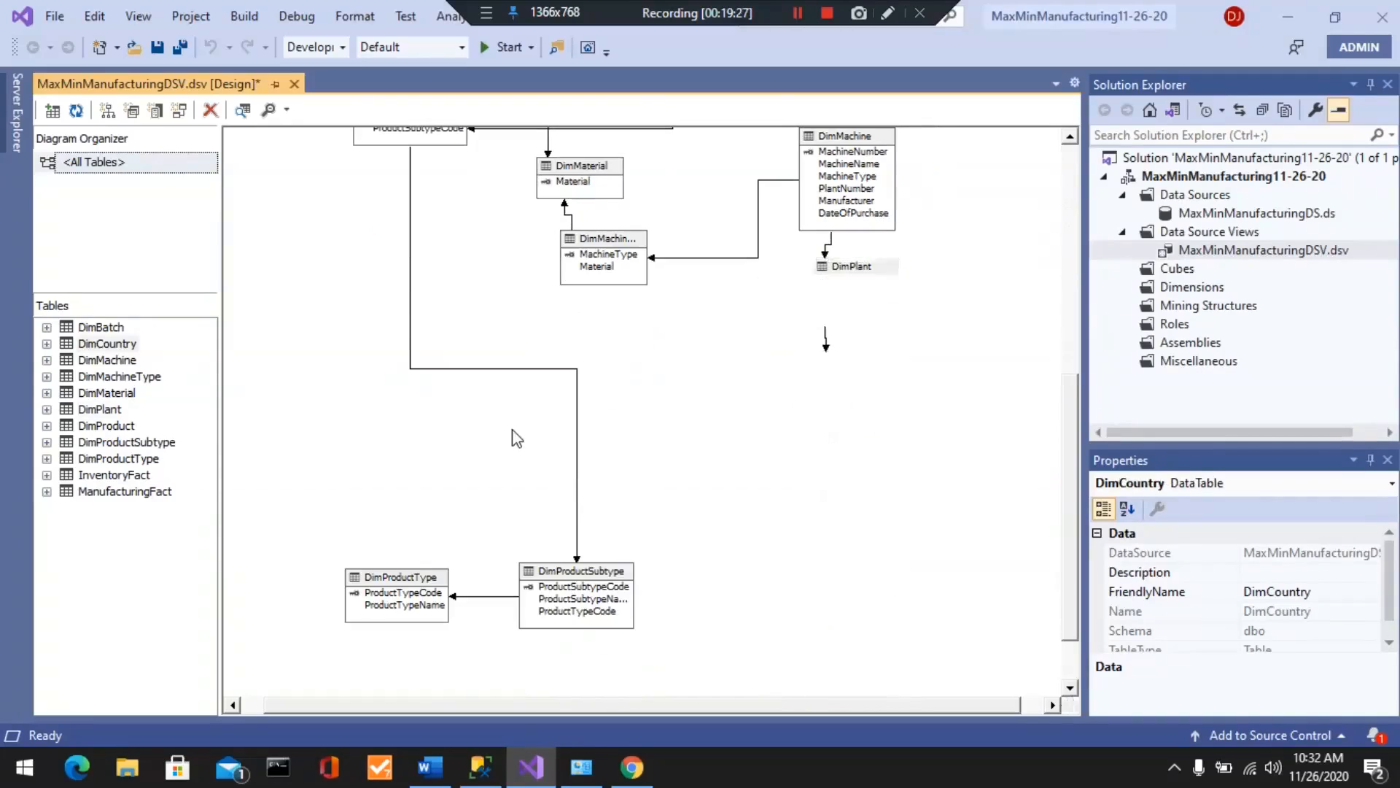
left_click_drag(564, 602, 439, 253)
left_click_drag(407, 602, 473, 355)
scroll(628, 464, "up", 3)
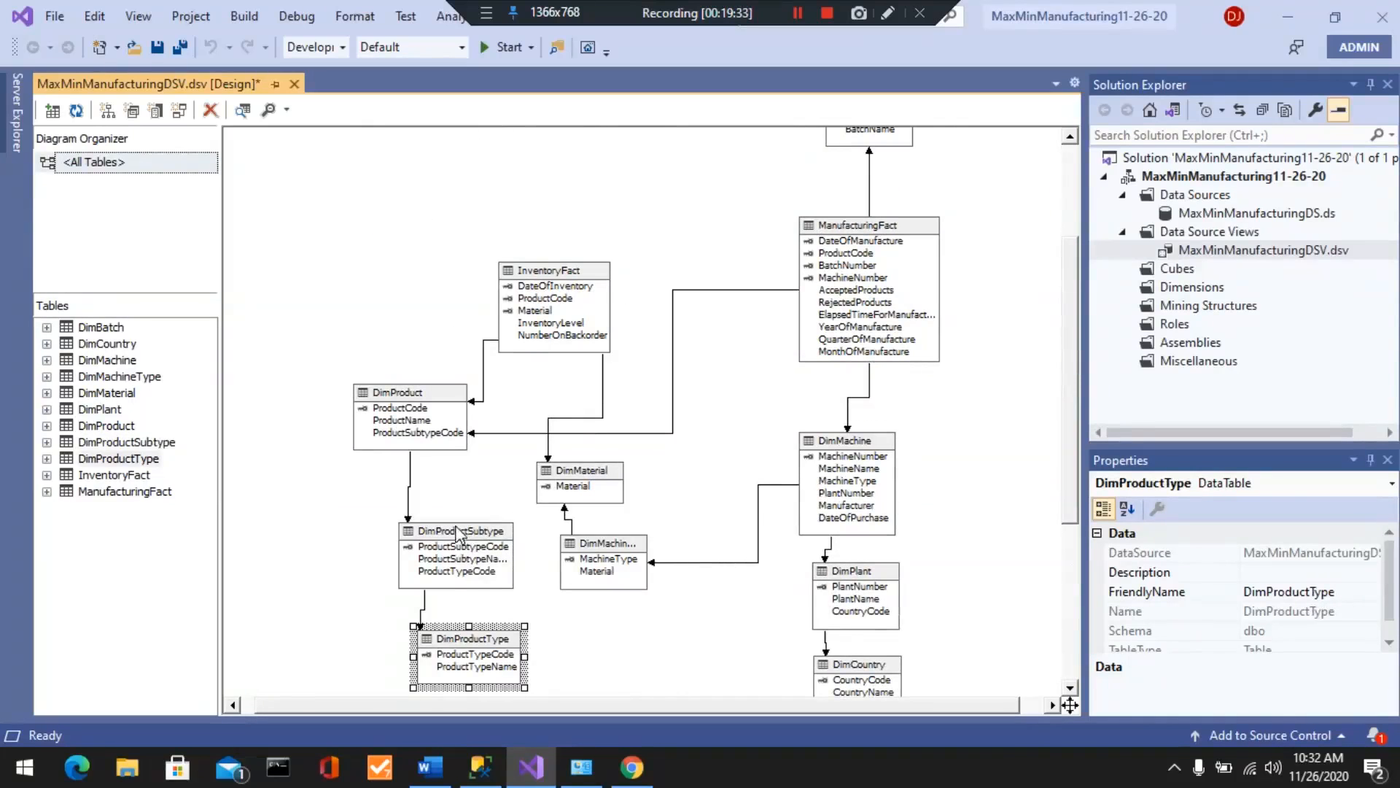
left_click_drag(456, 526, 412, 506)
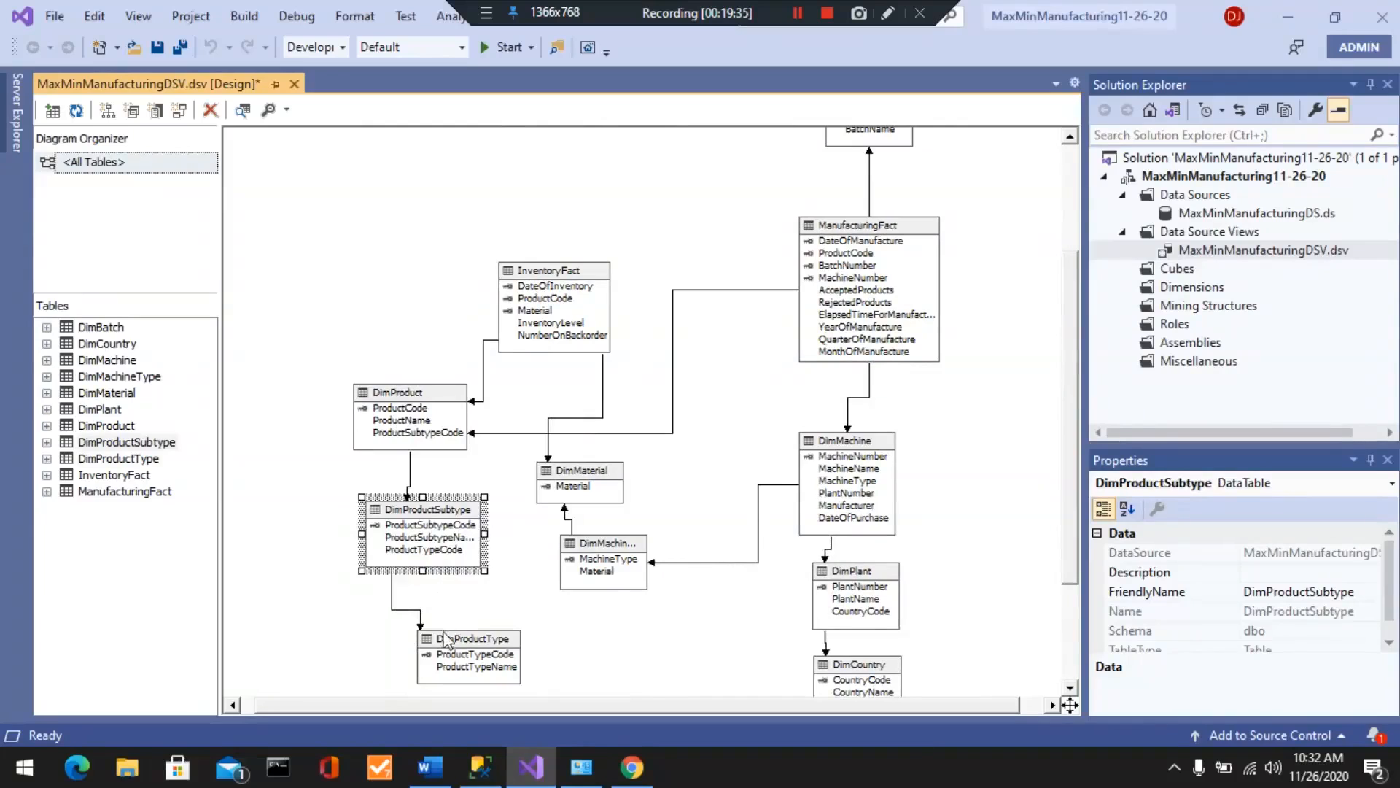
left_click_drag(445, 634, 409, 616)
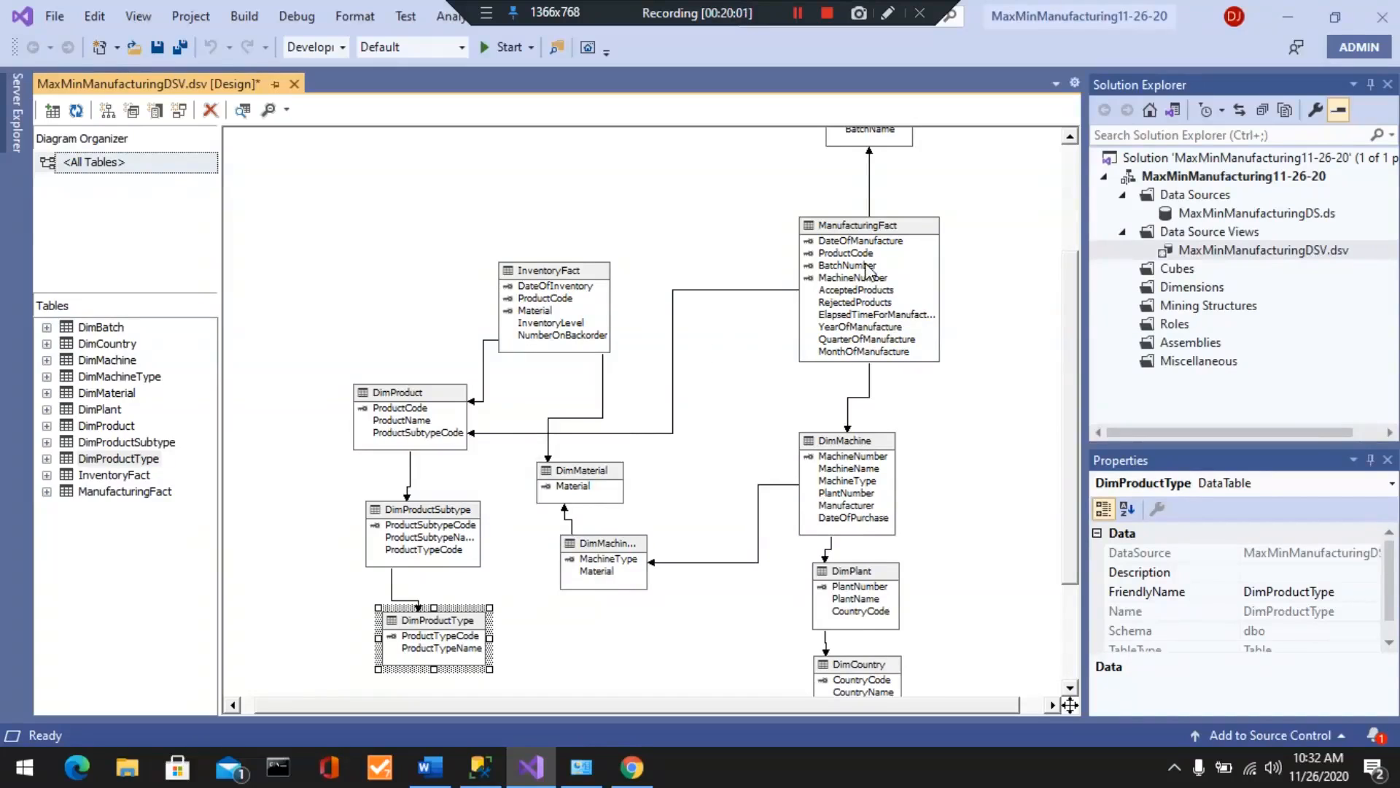
scroll(982, 430, "down", 2)
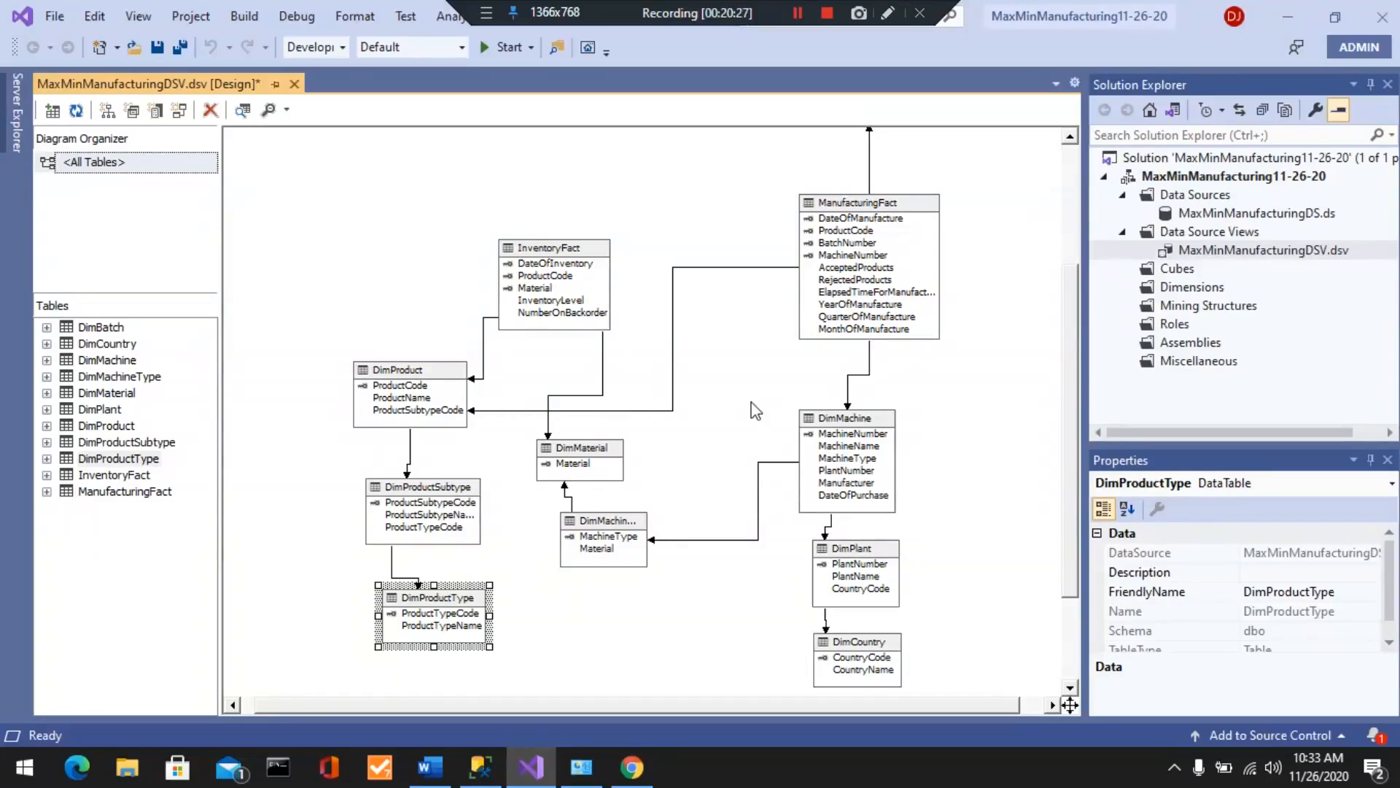
left_click(1177, 271)
- Create a new cube from the Cubes folder, keeping 'Use existing tables' past the welcome page
right_click(1177, 270)
left_click(1224, 281)
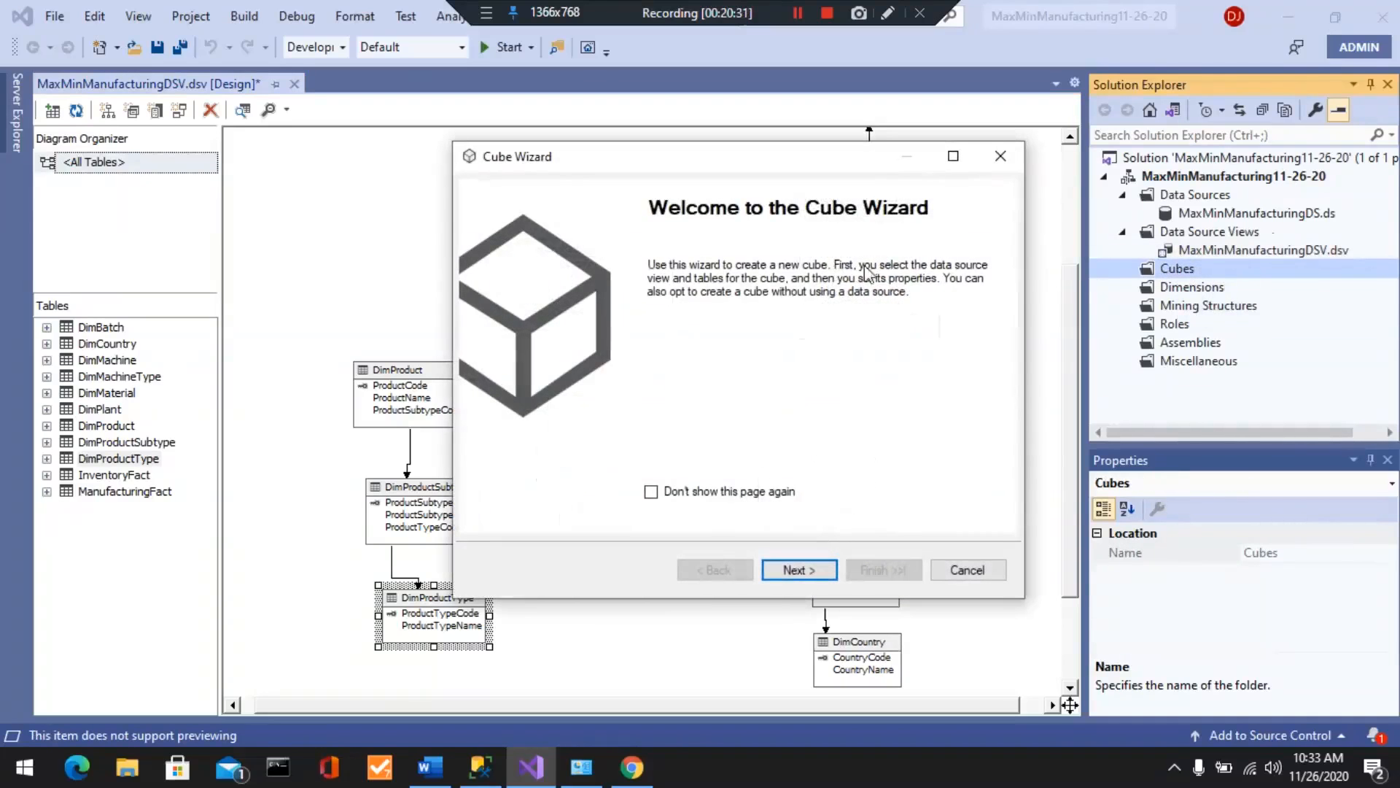
left_click(791, 576)
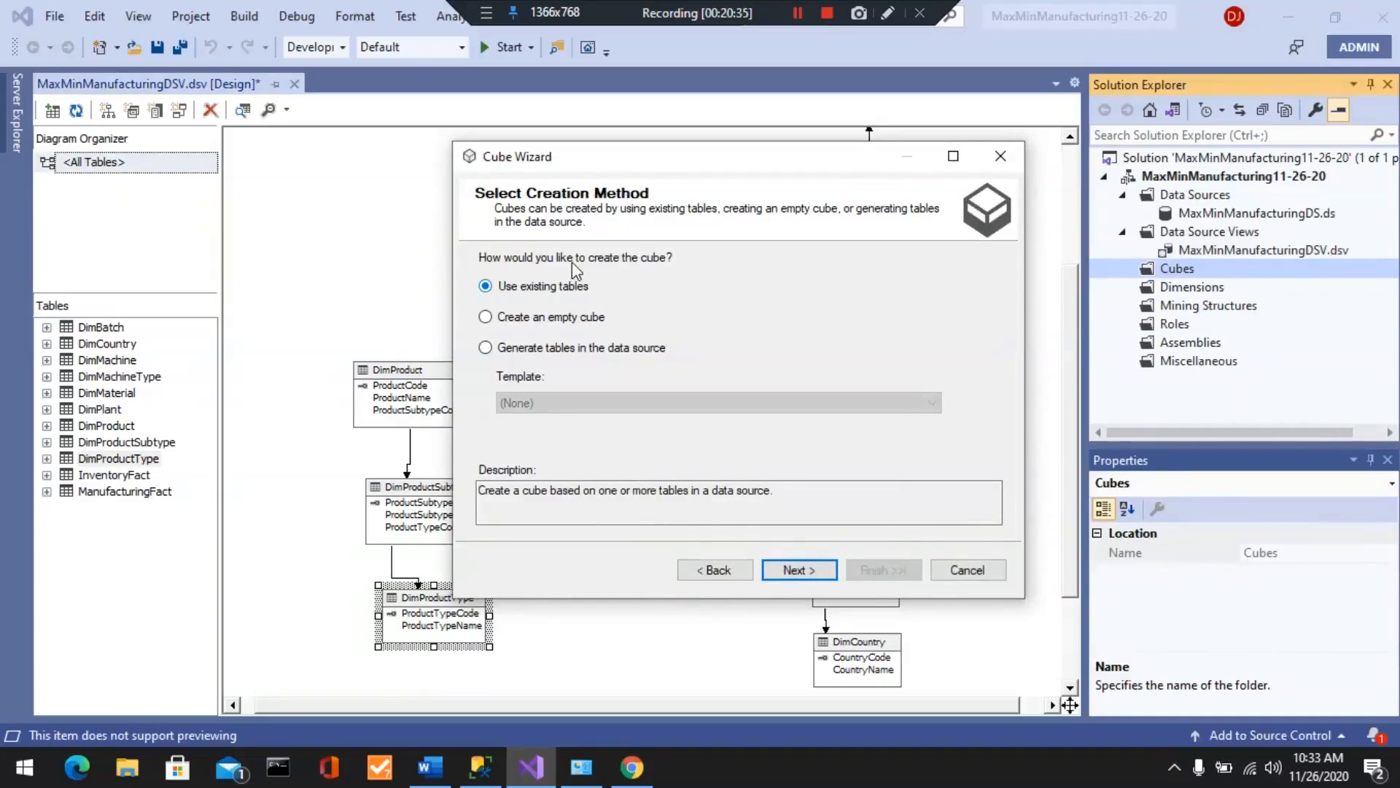
left_click_drag(618, 163, 948, 151)
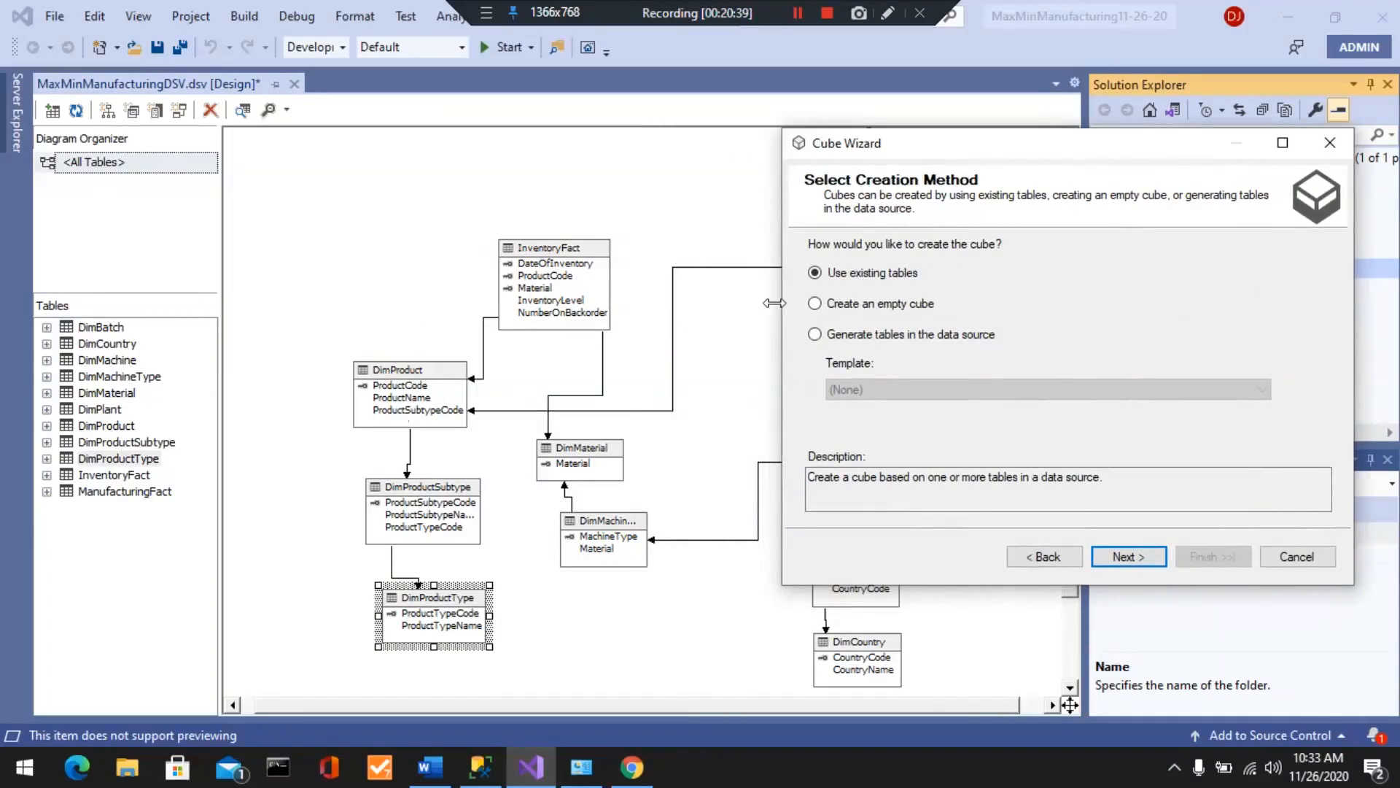
left_click_drag(951, 145, 627, 131)
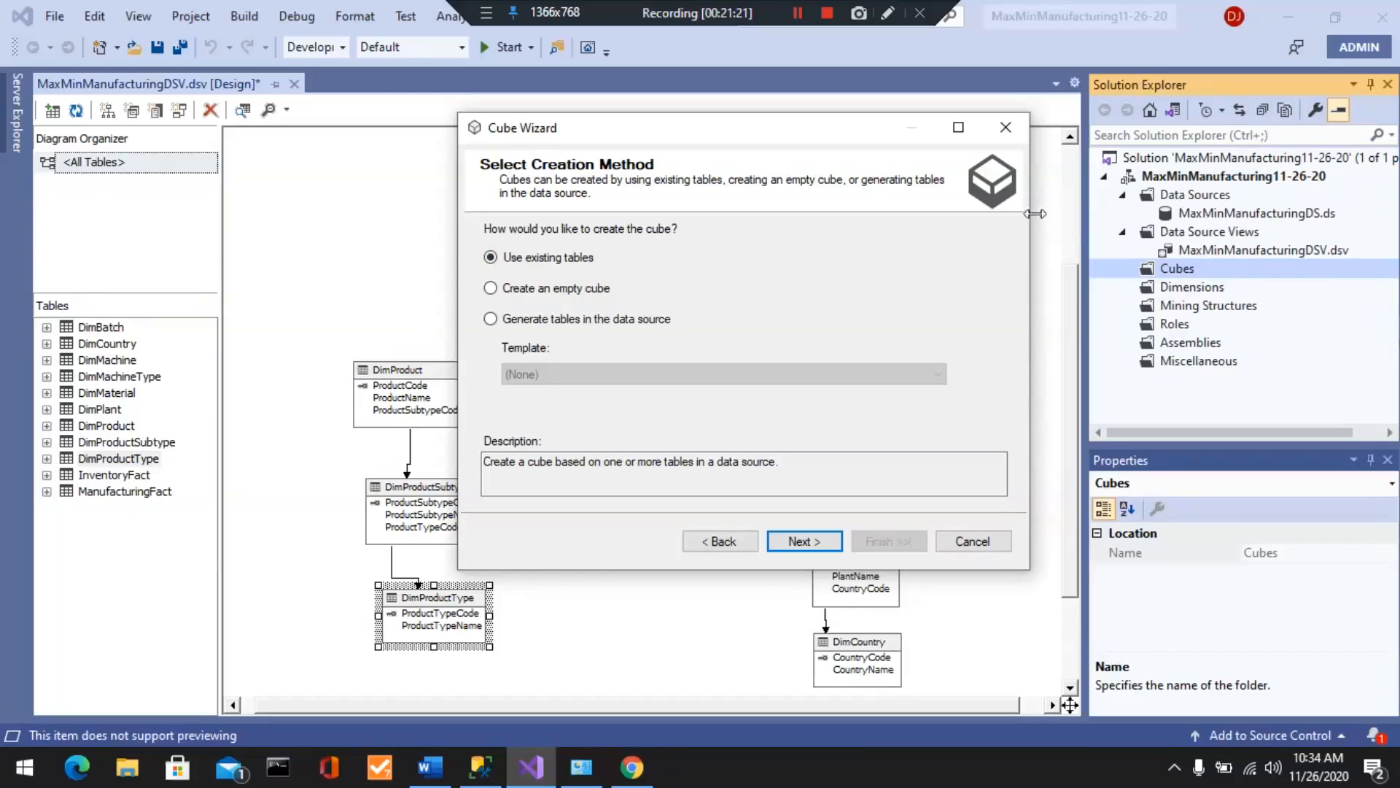
left_click(804, 542)
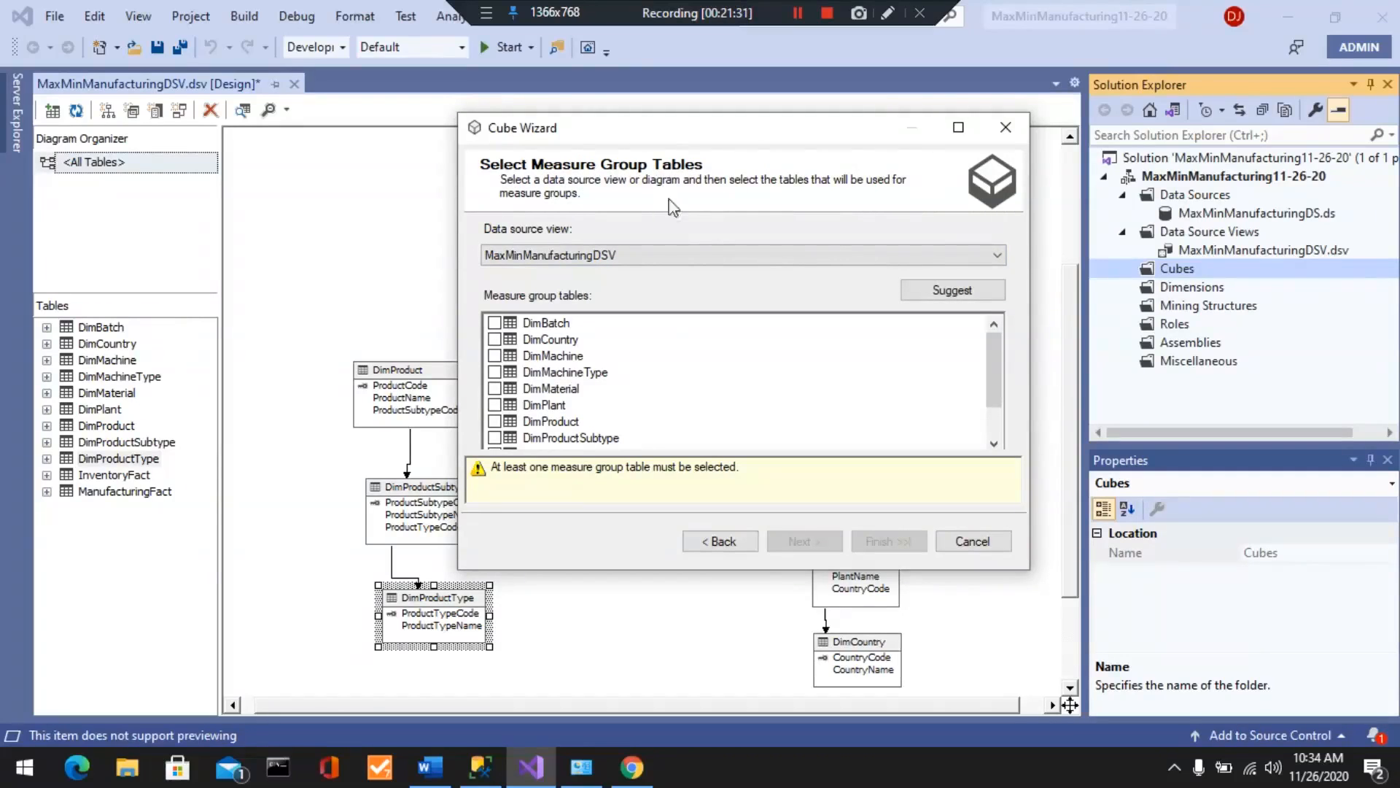
- Use Suggest to tick InventoryFact and ManufacturingFact as measure group tables
left_click_drag(992, 346, 992, 392)
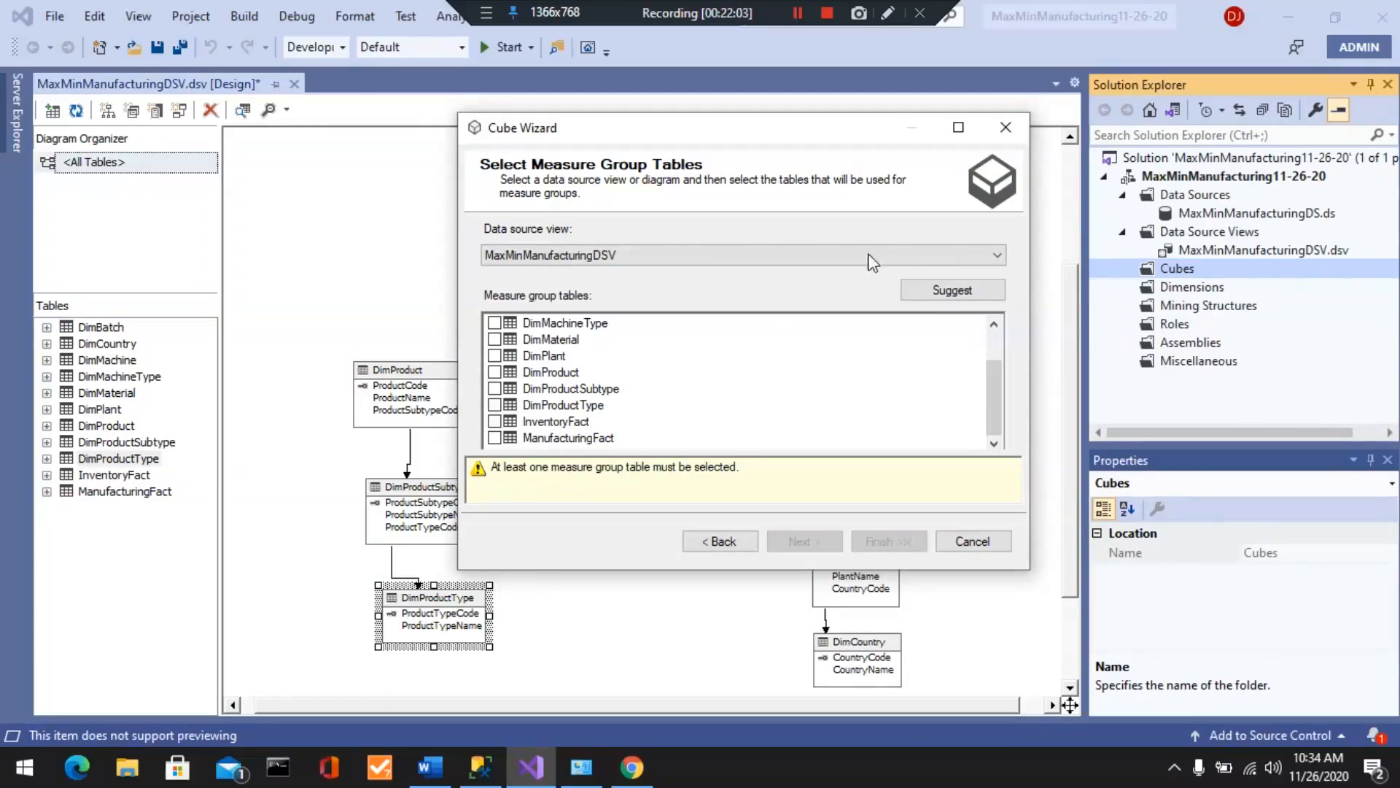
left_click(952, 289)
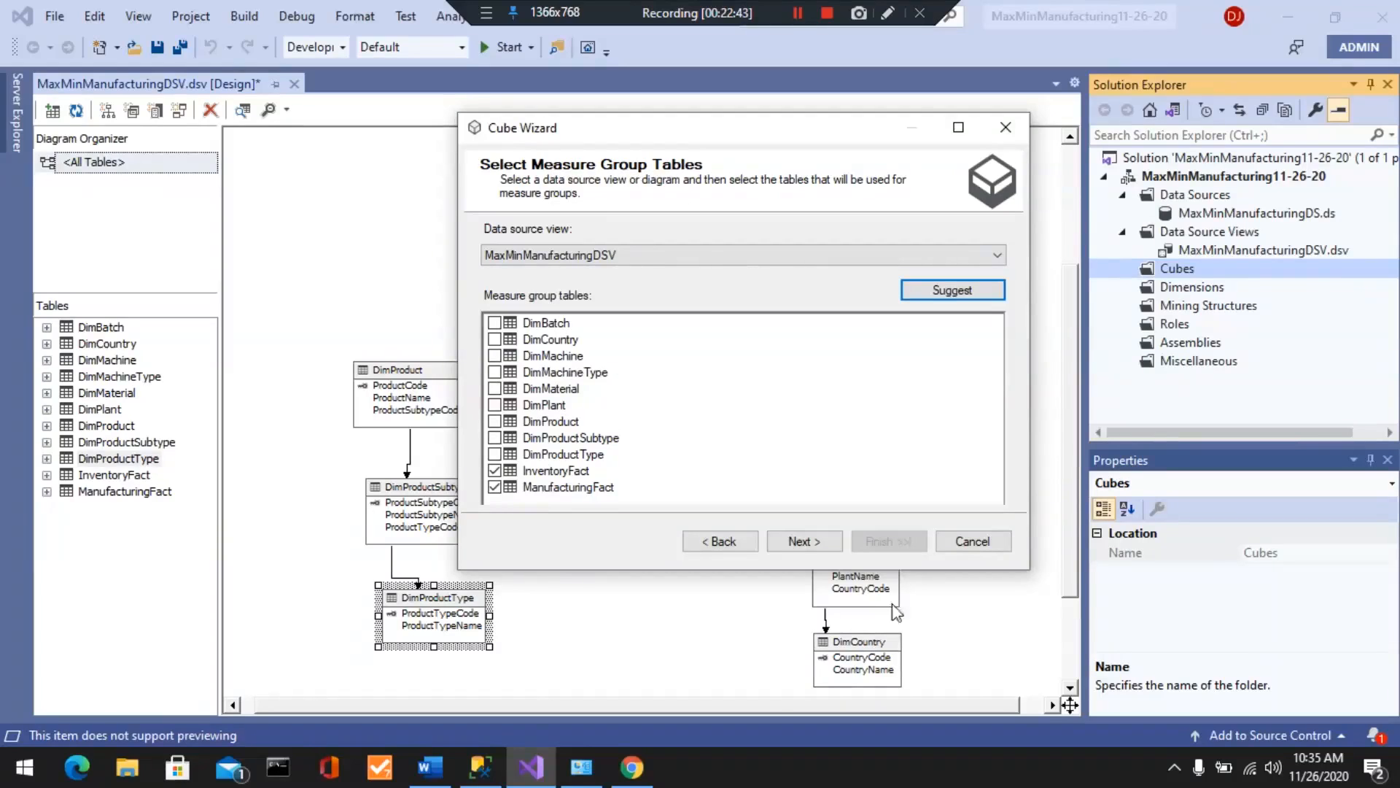
- Keep all measures except Inventory Fact Count and Manufacturing Fact Count
left_click(815, 541)
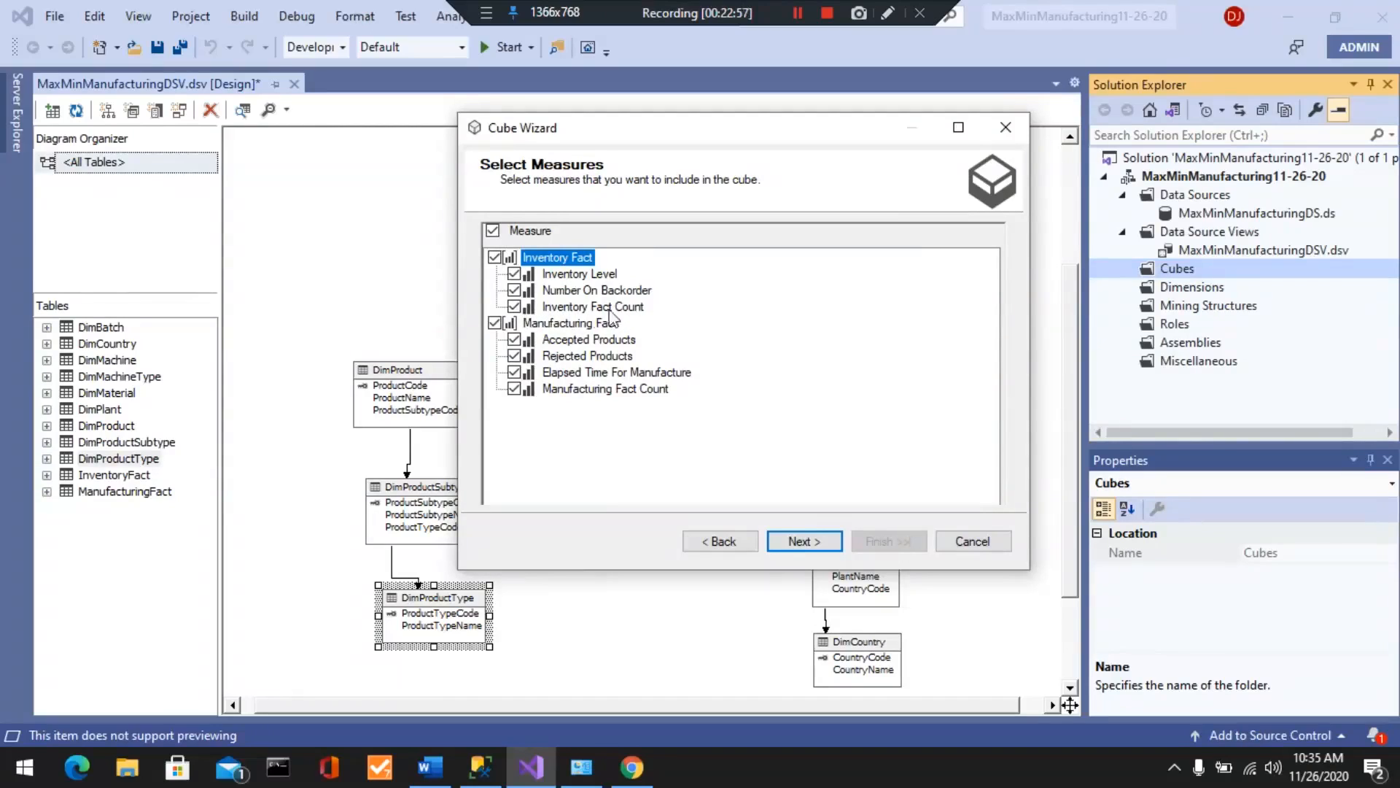
left_click(514, 306)
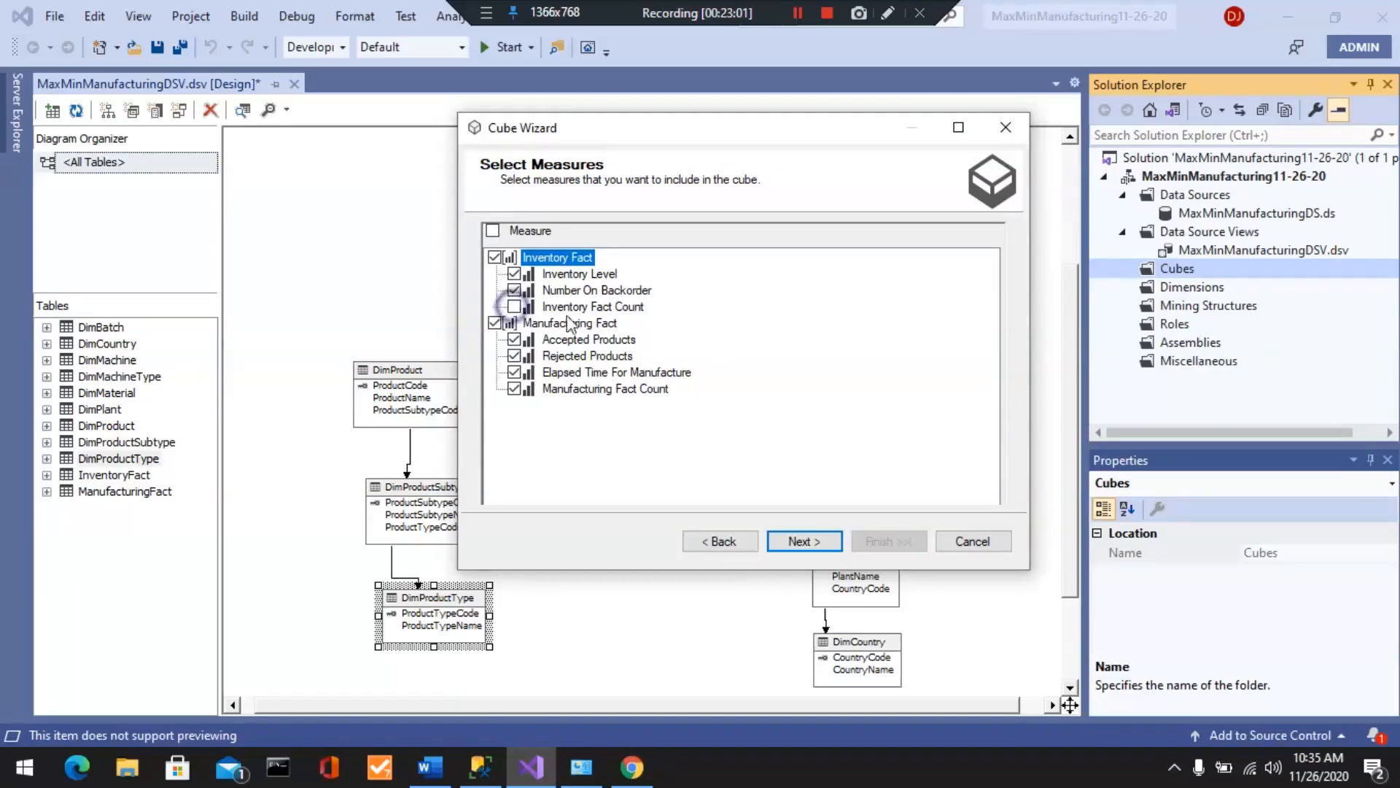
left_click(514, 388)
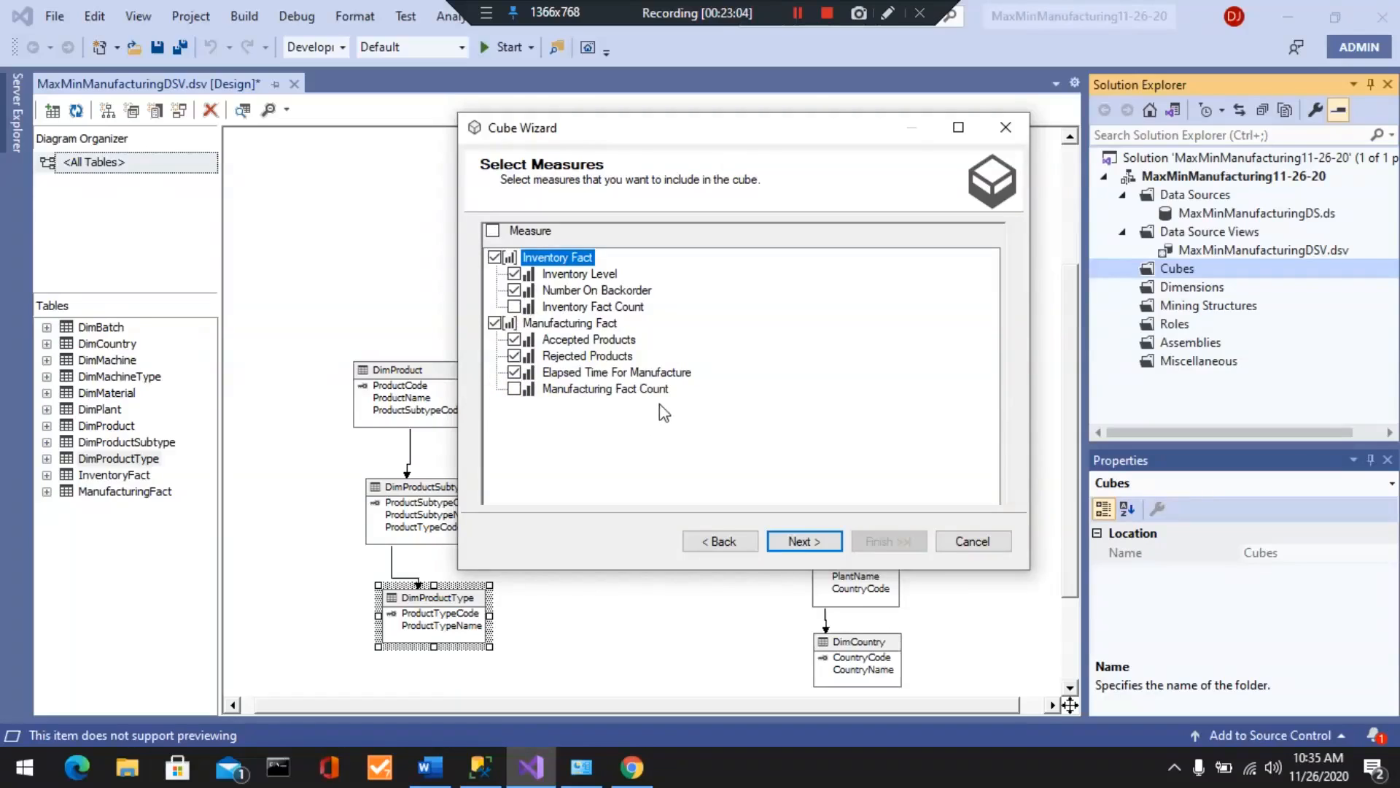
left_click(813, 542)
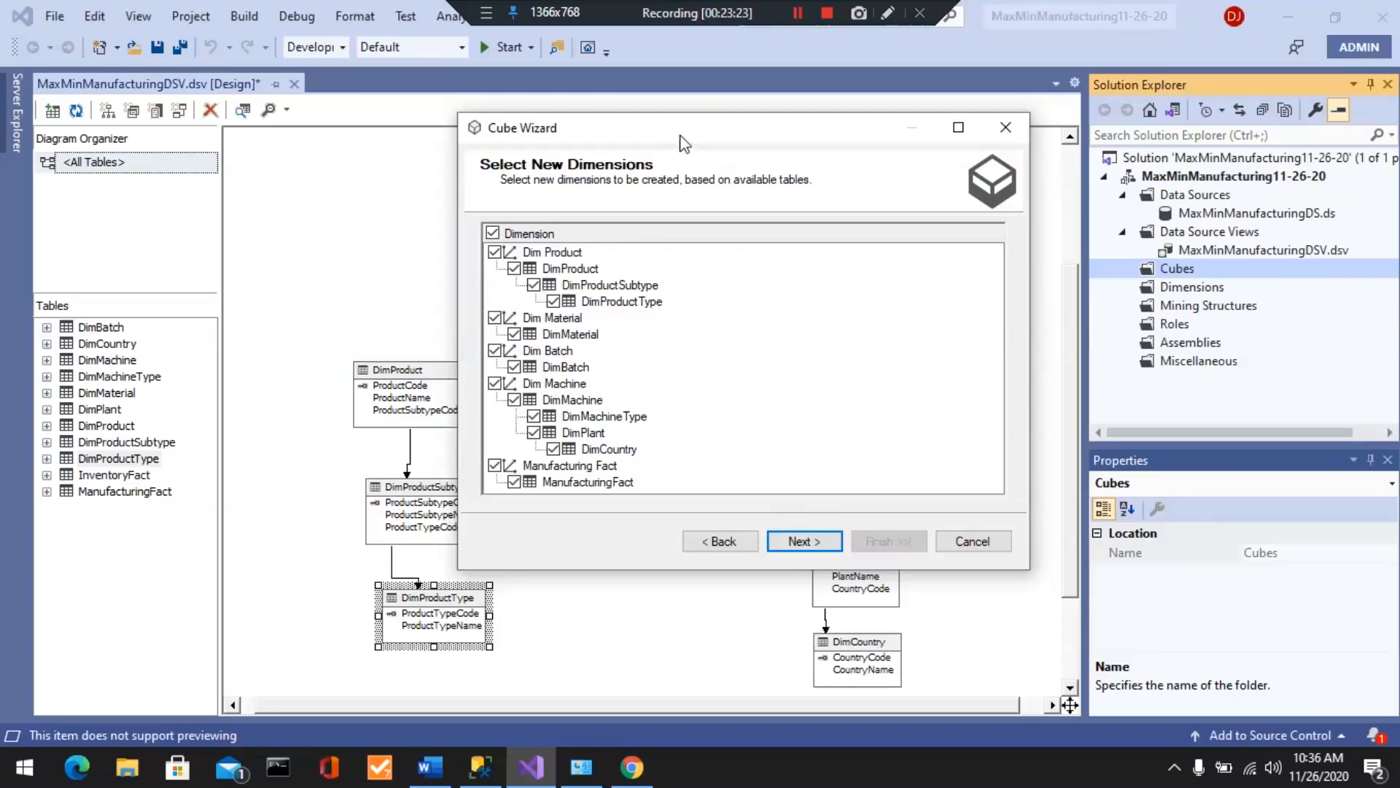
- Exclude Manufacturing Fact from the new dimensions, then switch to the Lab Assignment #2 document in Word
left_click_drag(682, 139, 661, 165)
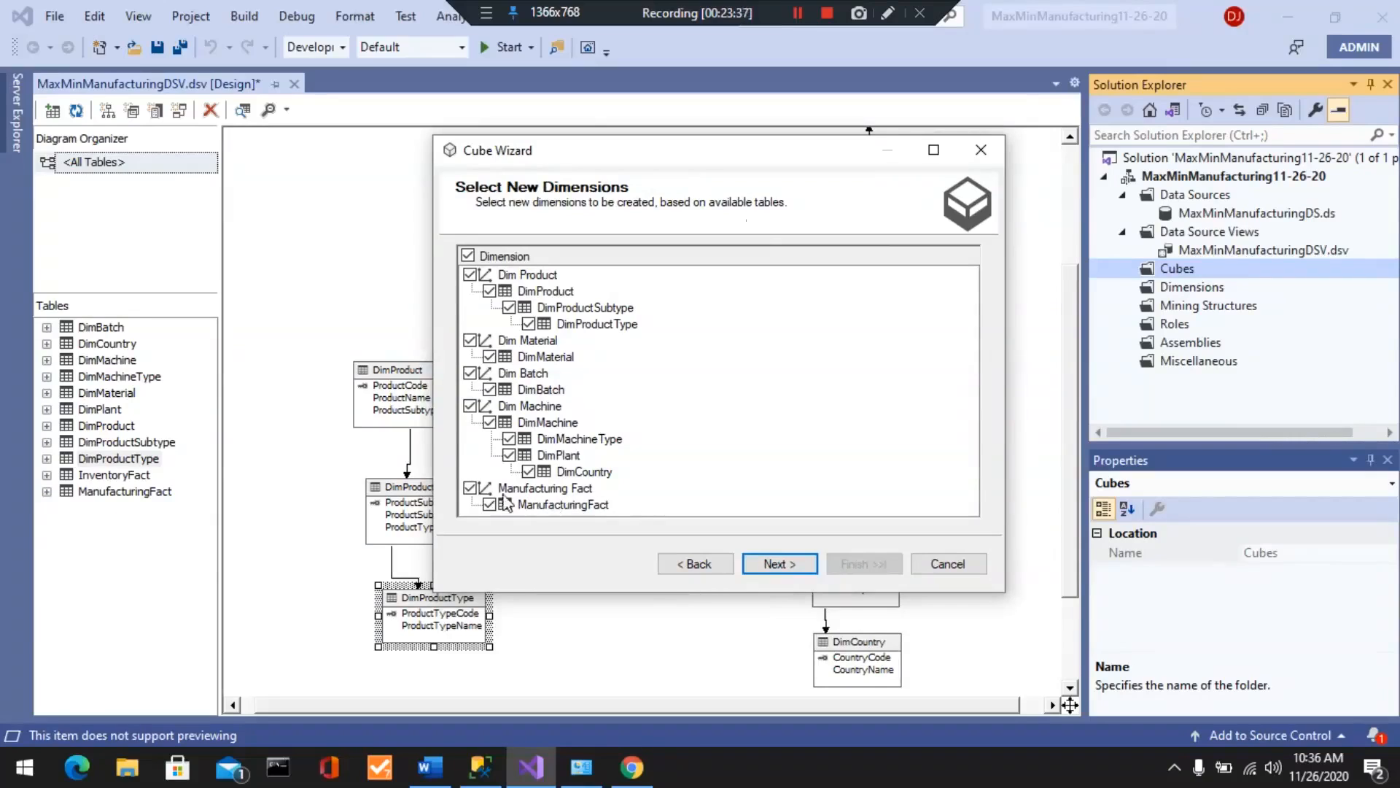
left_click(470, 488)
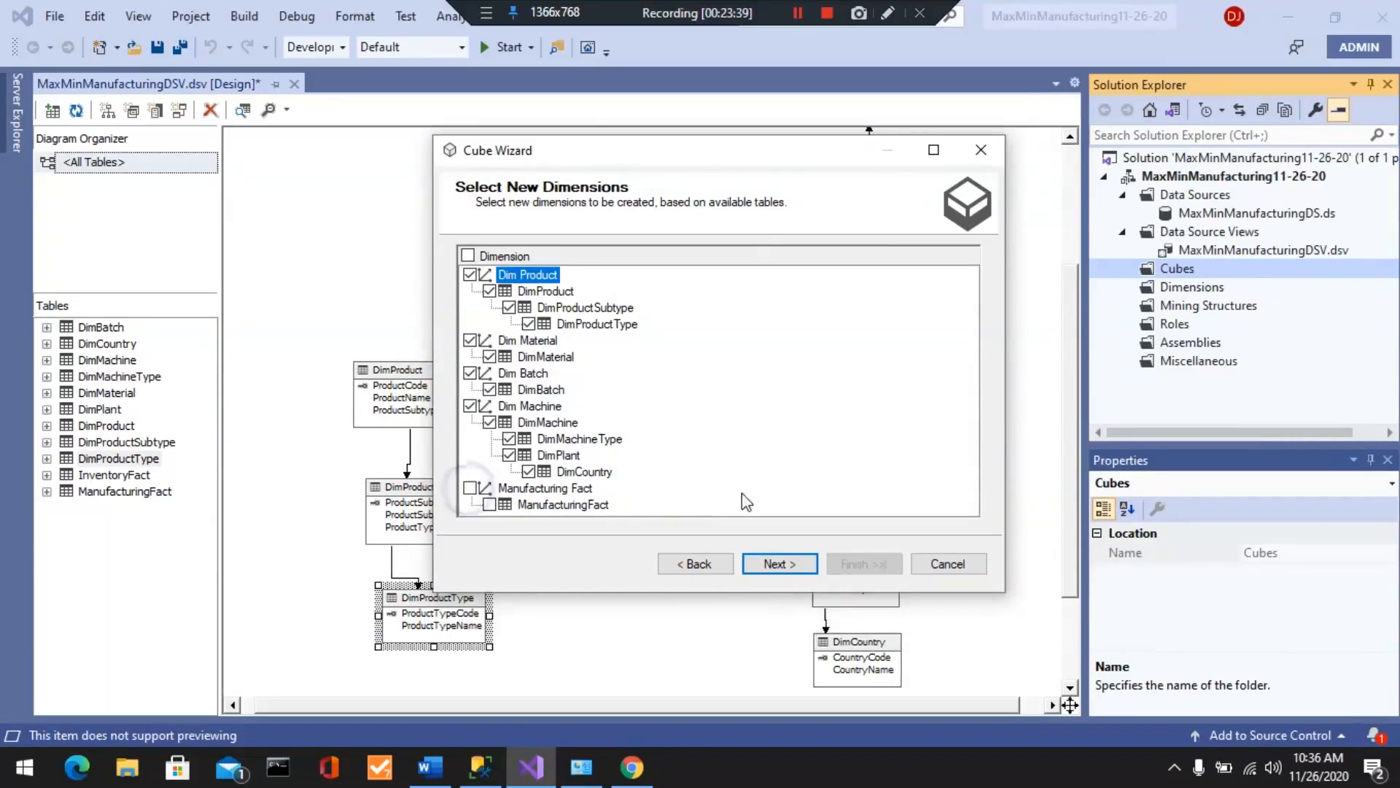
left_click_drag(773, 152, 738, 162)
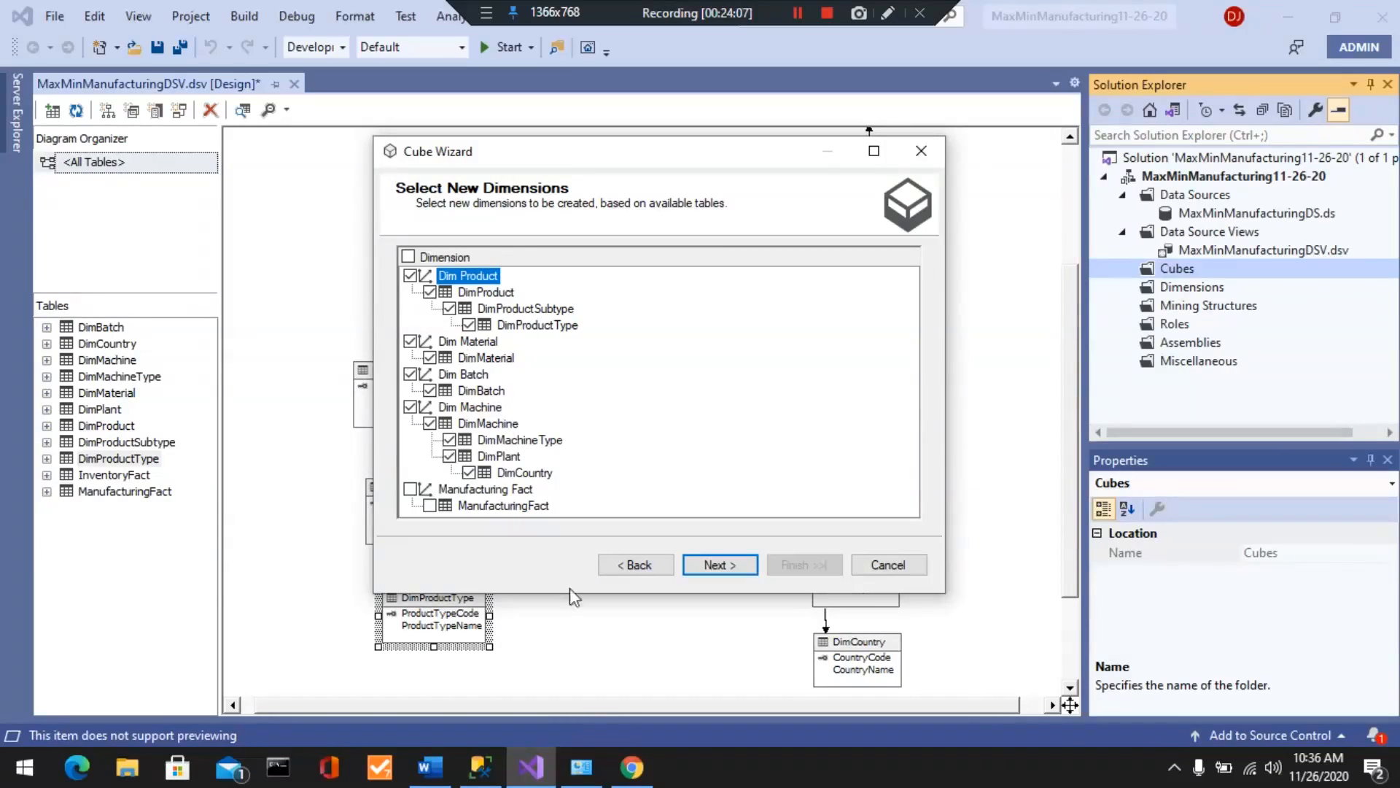
left_click(434, 777)
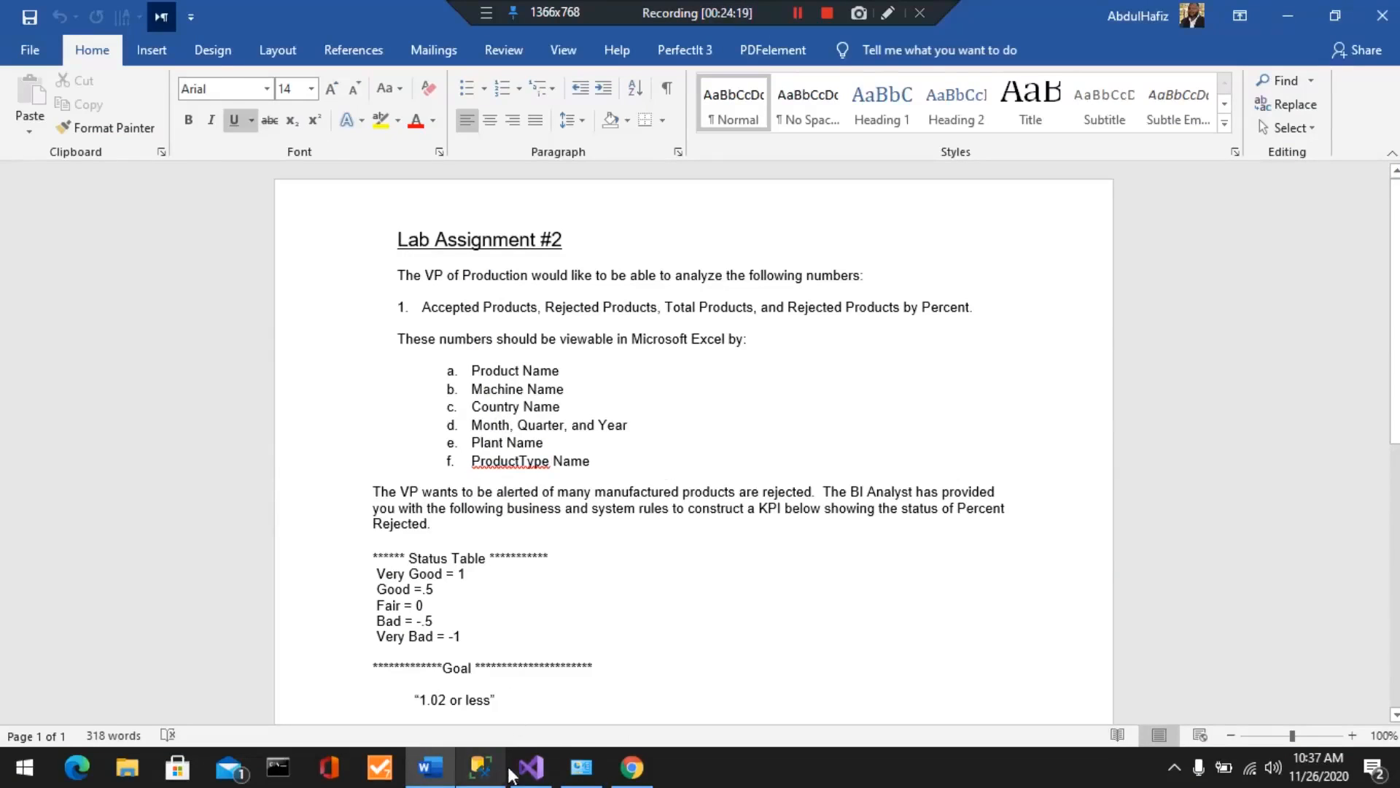
- Switch back to the Cube Wizard in Visual Studio
left_click(533, 767)
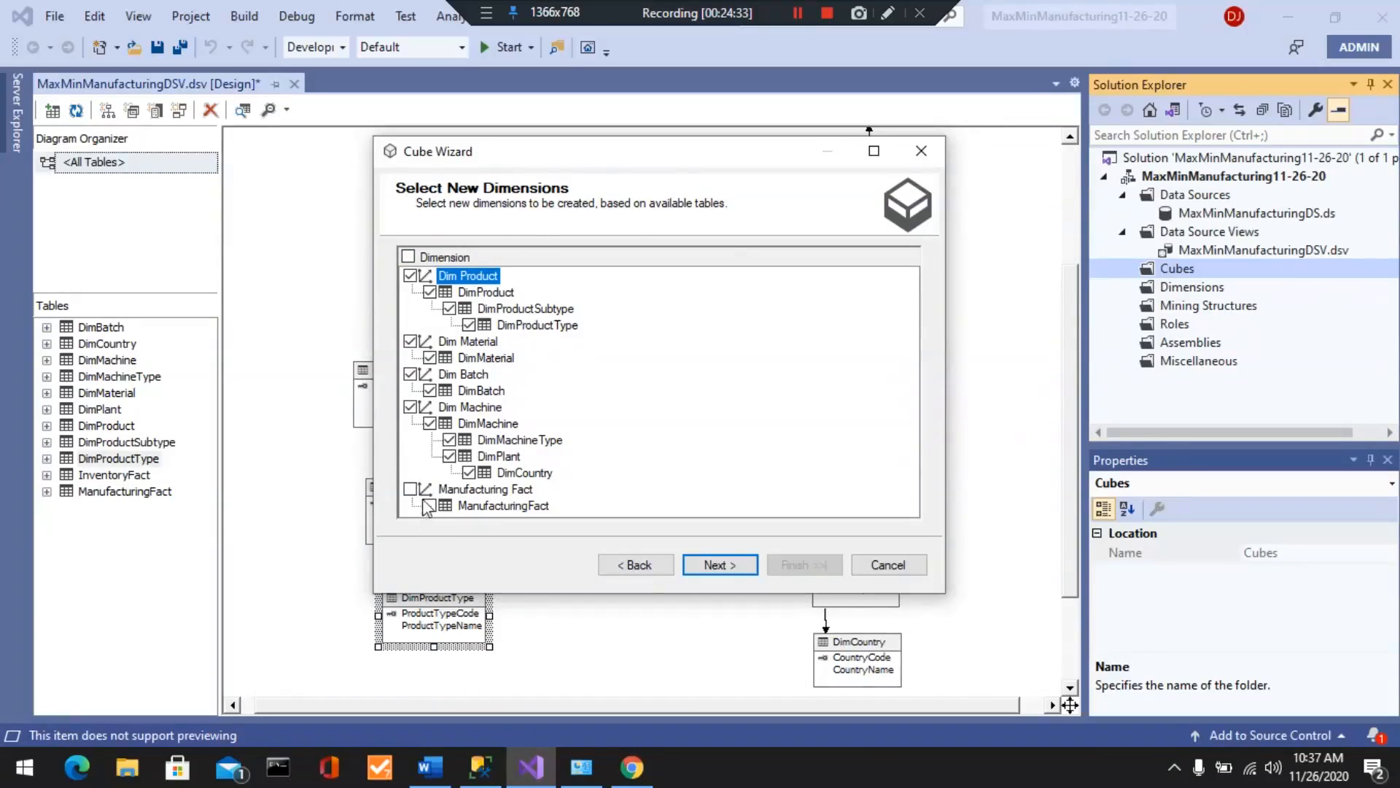
- On the final page, change the cube name's 'DSV' ending to 'CUBE'
left_click(717, 567)
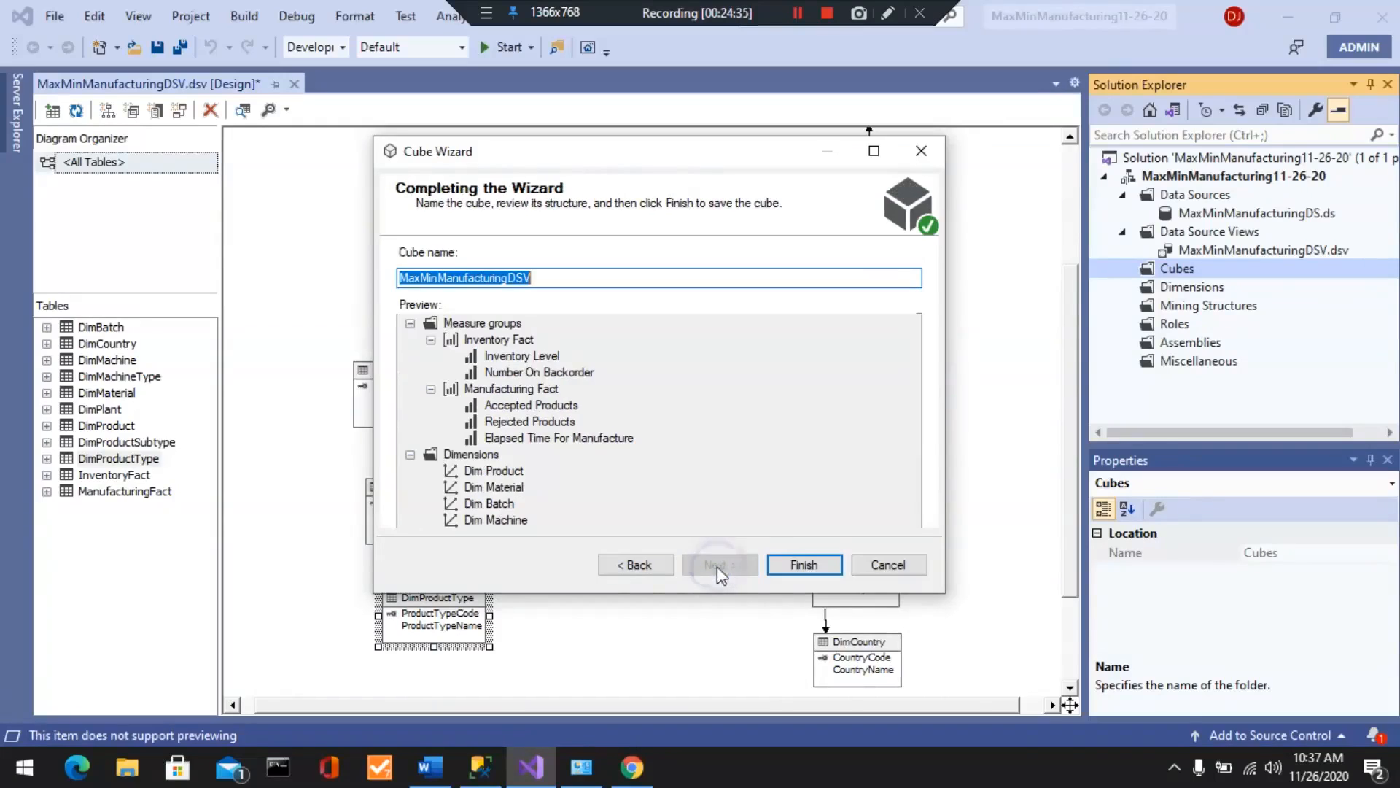
left_click(511, 276)
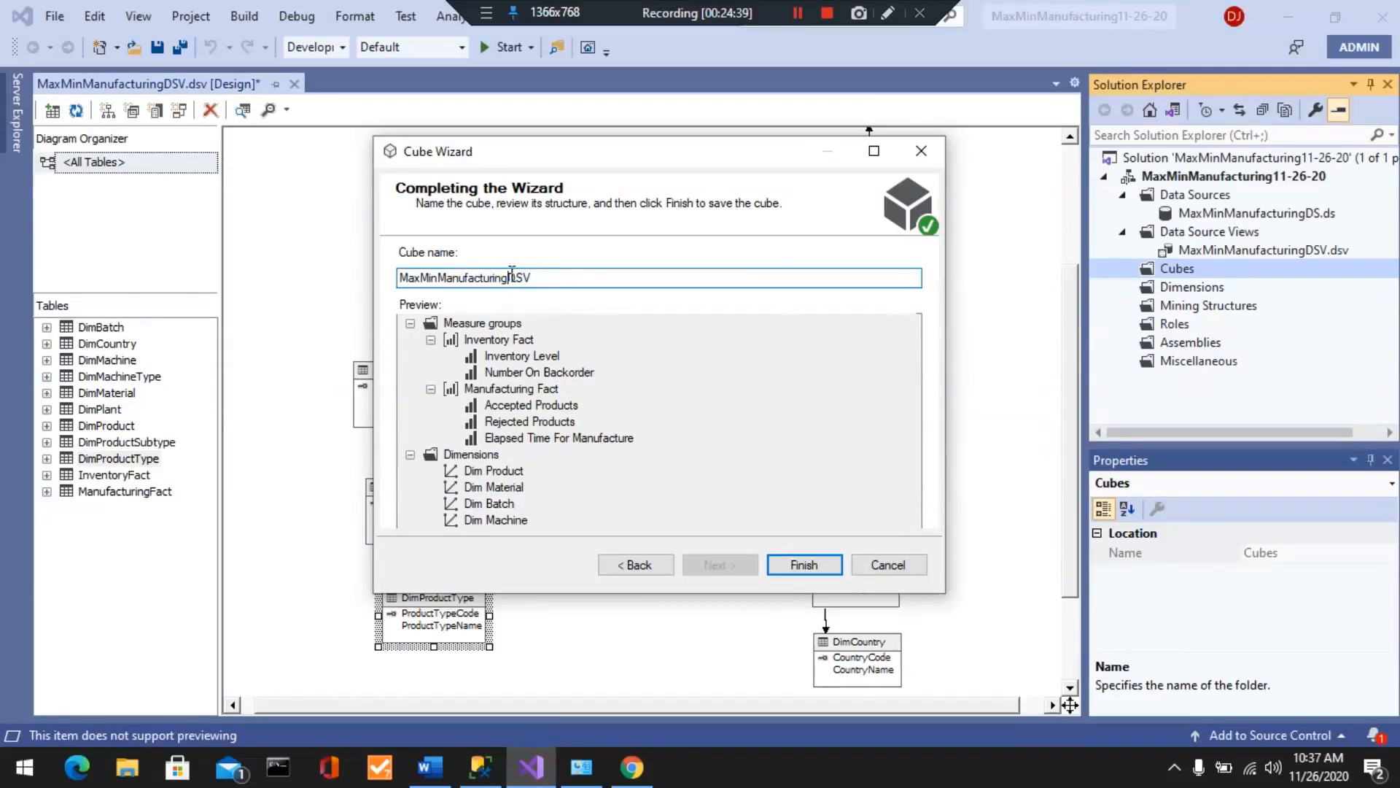
left_click_drag(510, 276, 570, 278)
type("CUBE")
- Finish the cube, shift DimMachineType right in the Cube Structure diagram, and return to Word
left_click(795, 556)
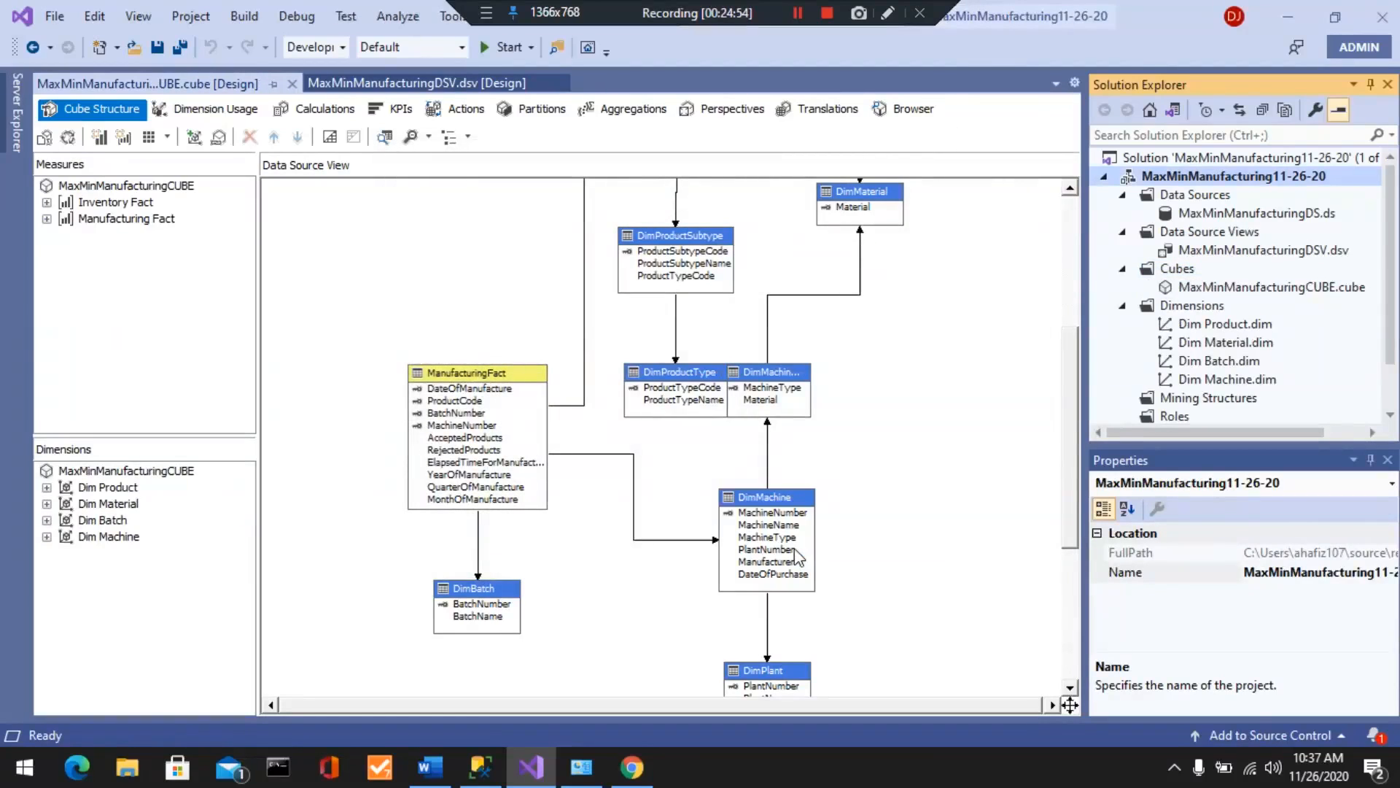
left_click_drag(776, 372, 890, 373)
scroll(1012, 573, "up", 5)
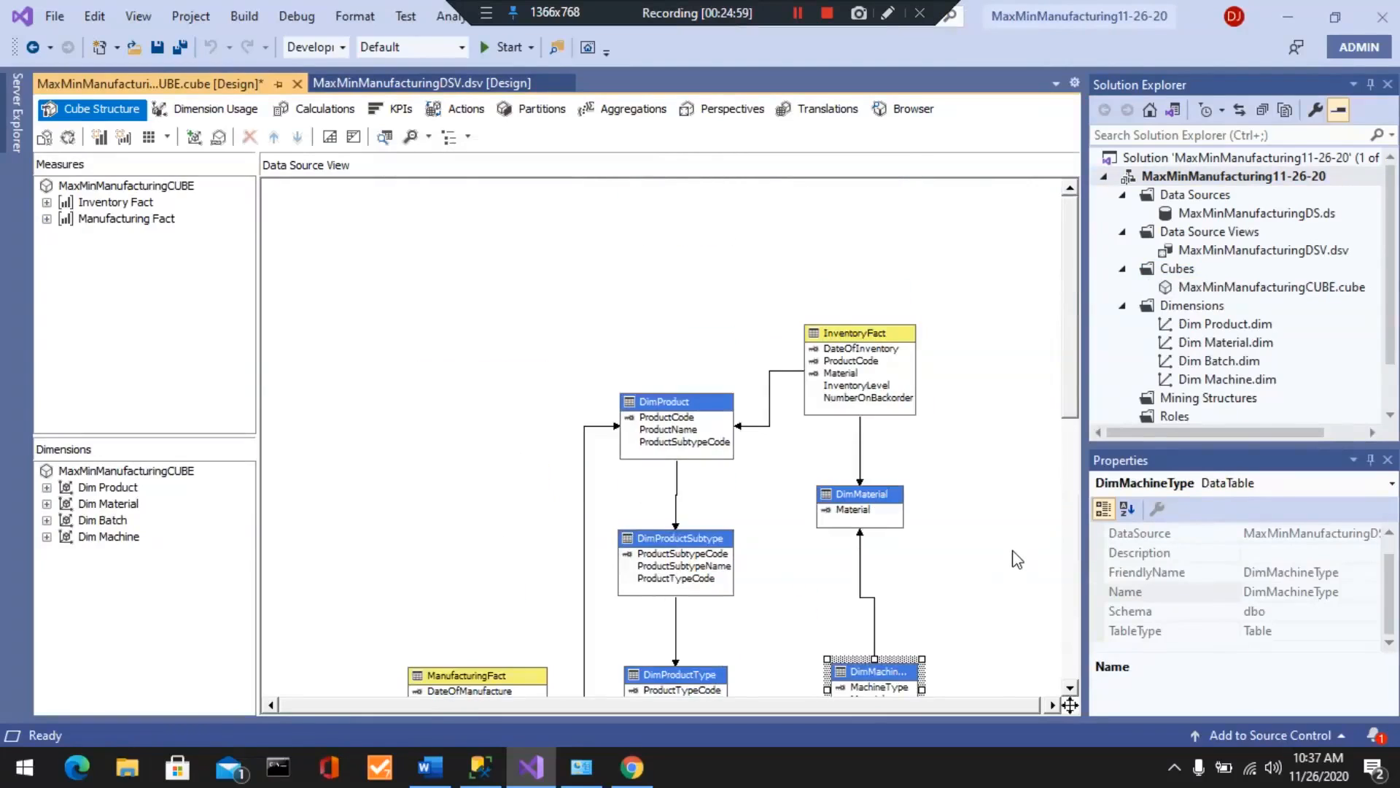
scroll(1017, 559, "down", 5)
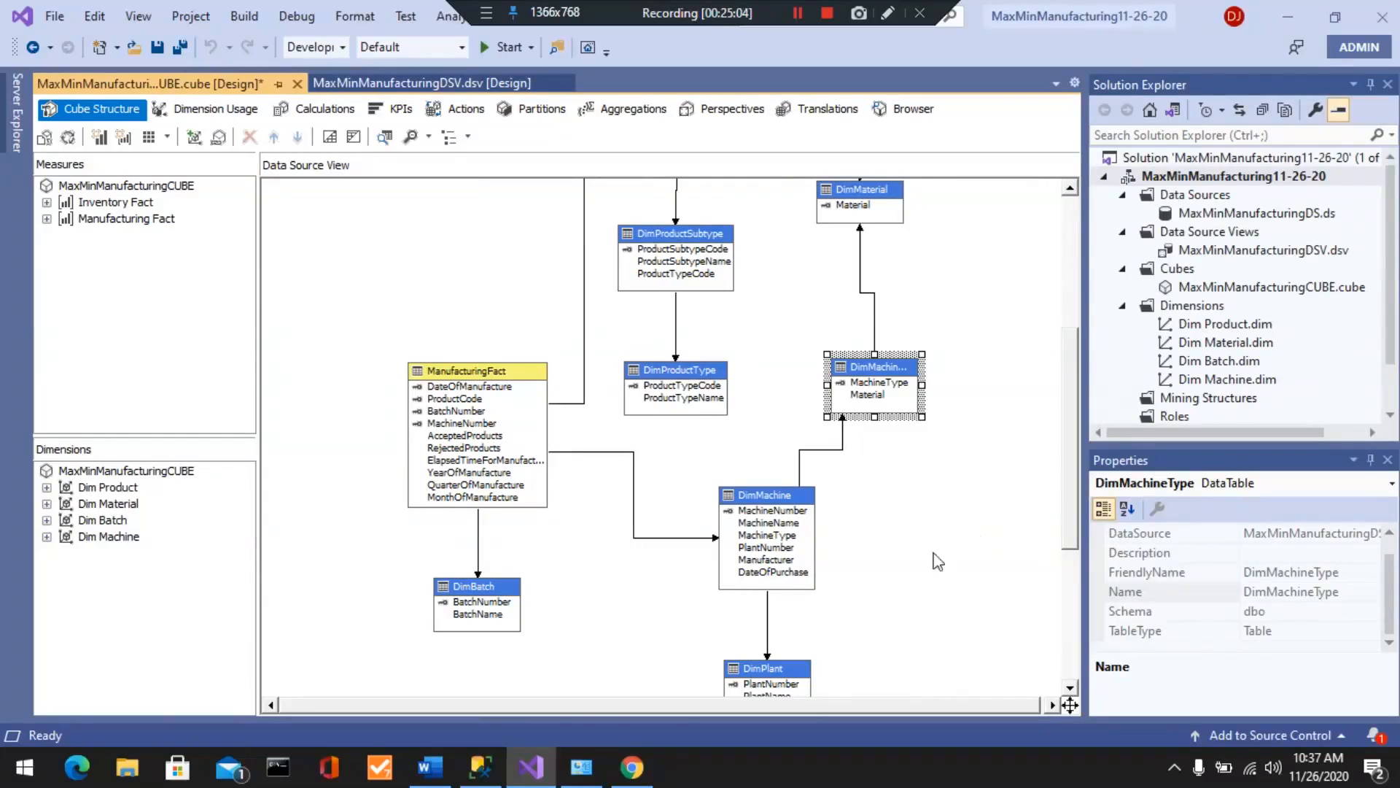
left_click(430, 766)
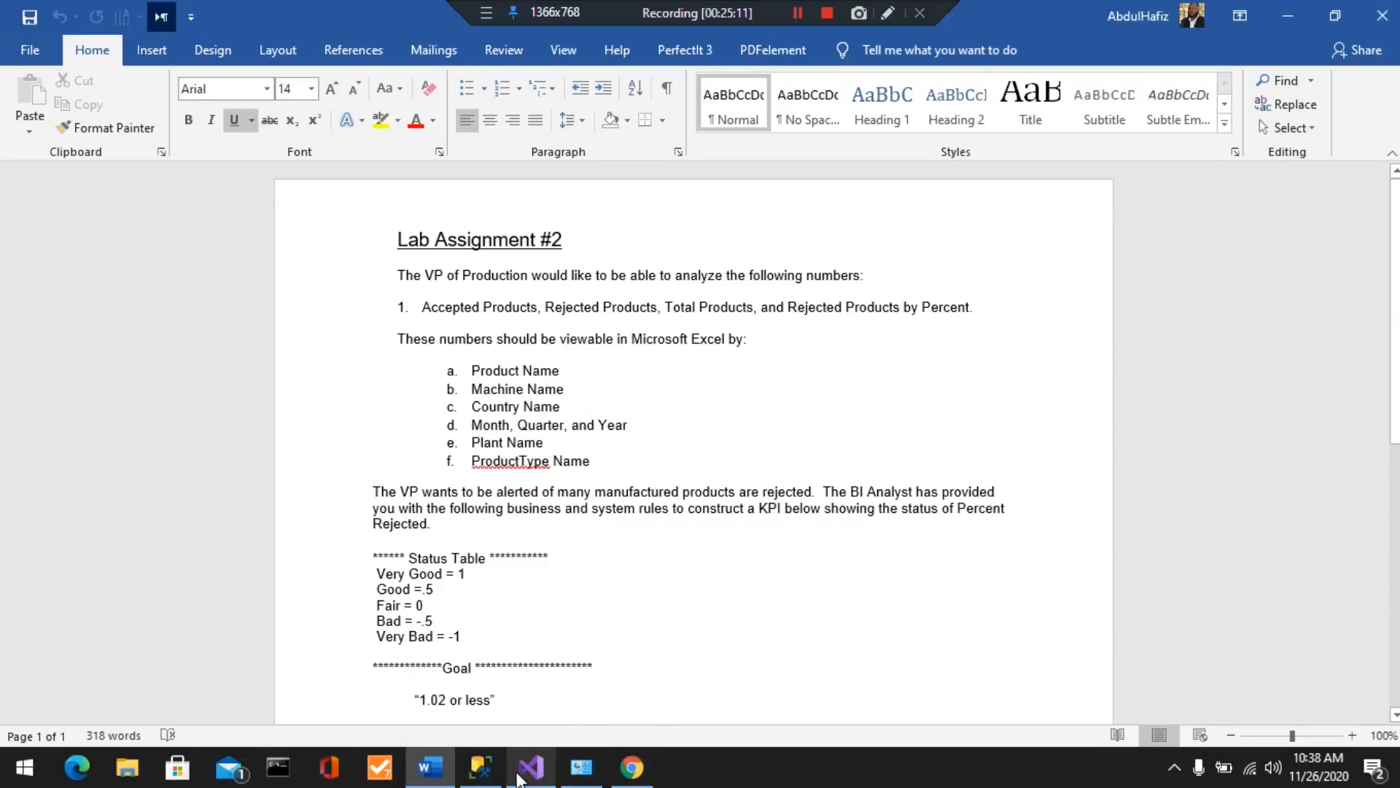
- Highlight 'Total Products' and 'Rejected Products' in the Word assignment, then return to the cube designer
mouse_move(519, 779)
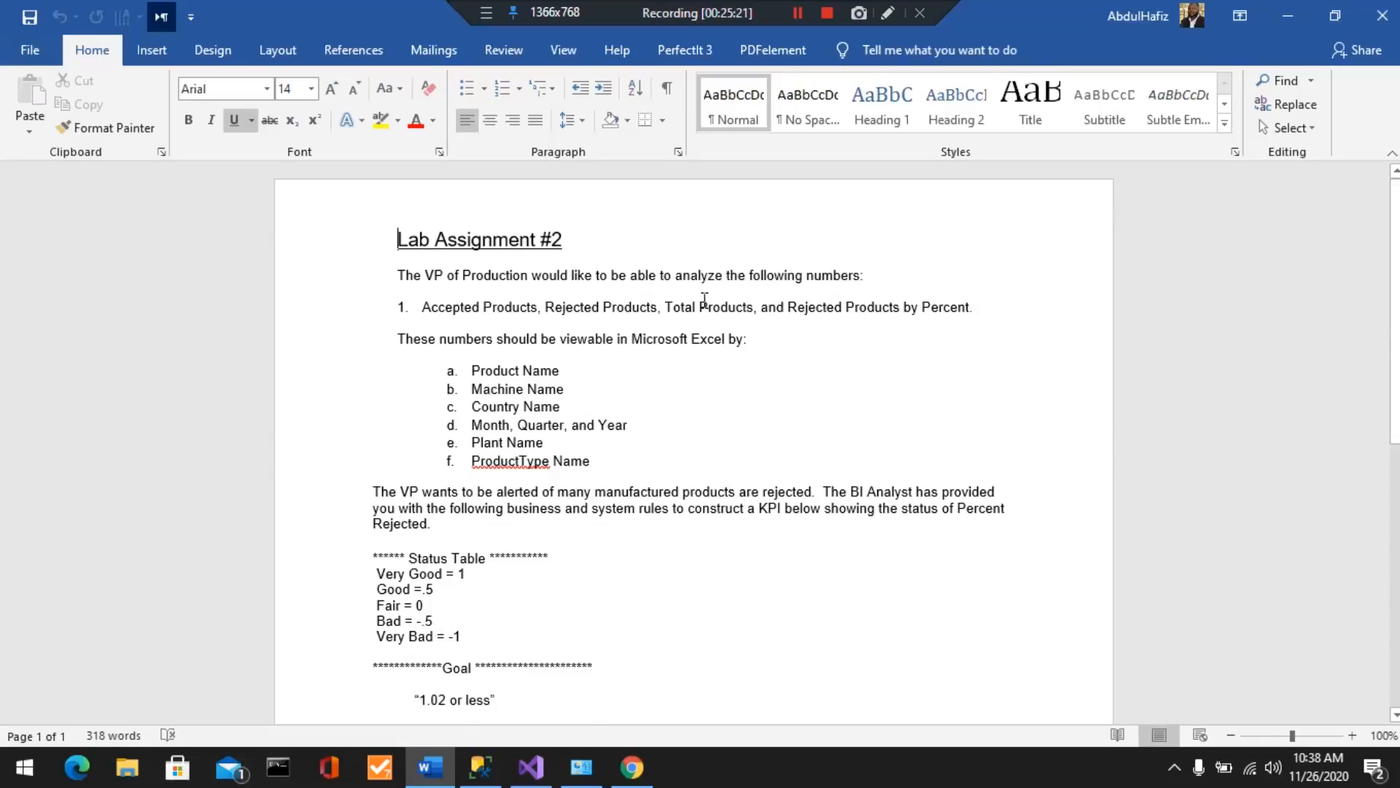
left_click_drag(666, 306, 752, 307)
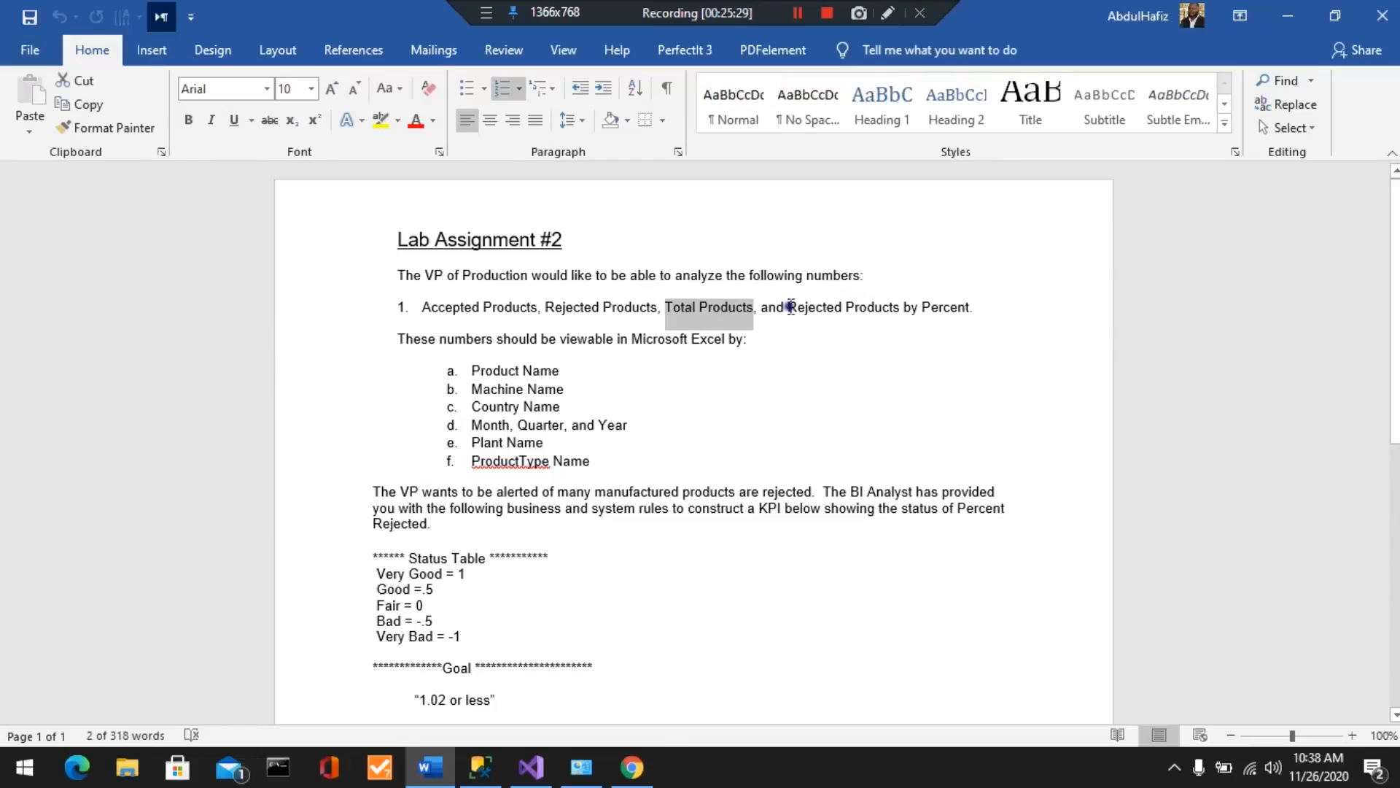
left_click_drag(790, 306, 951, 309)
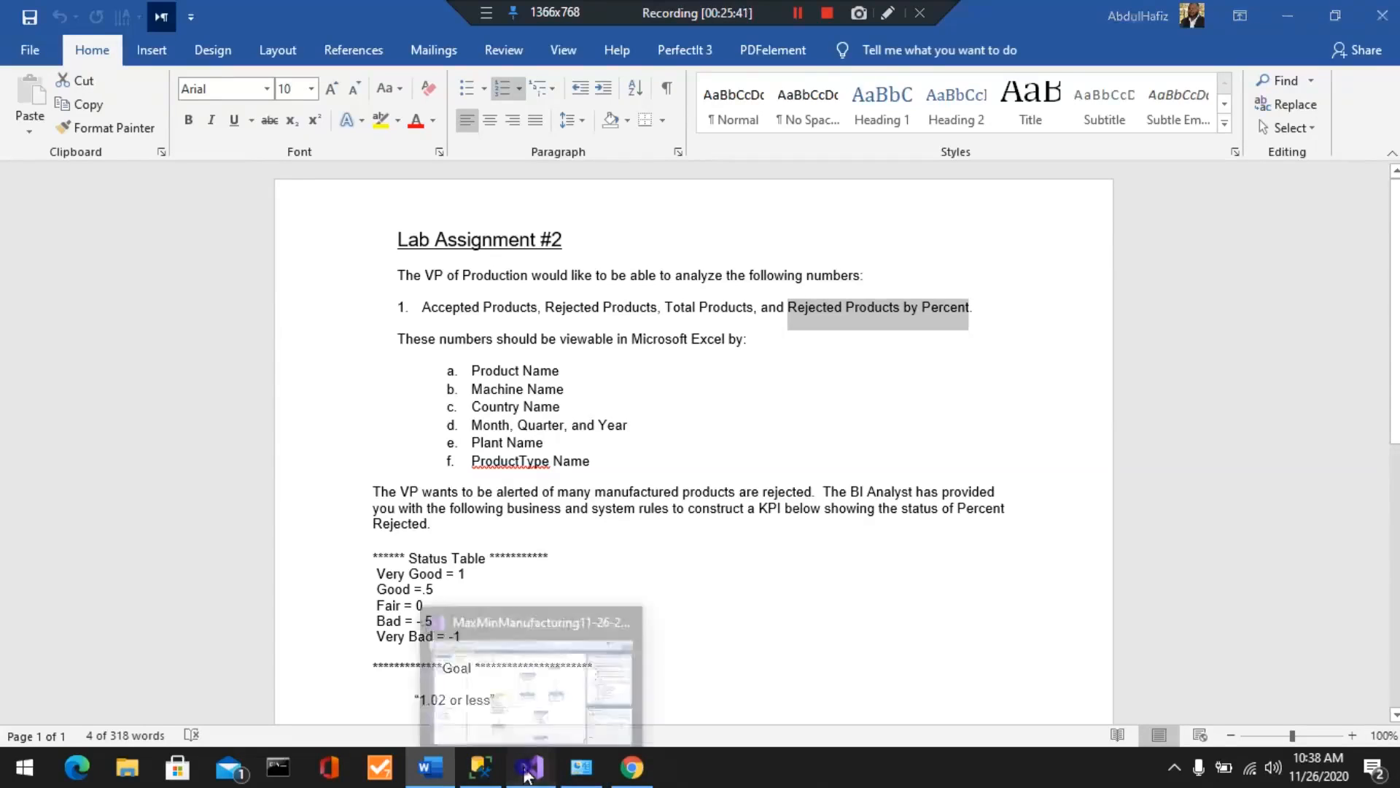
left_click(528, 776)
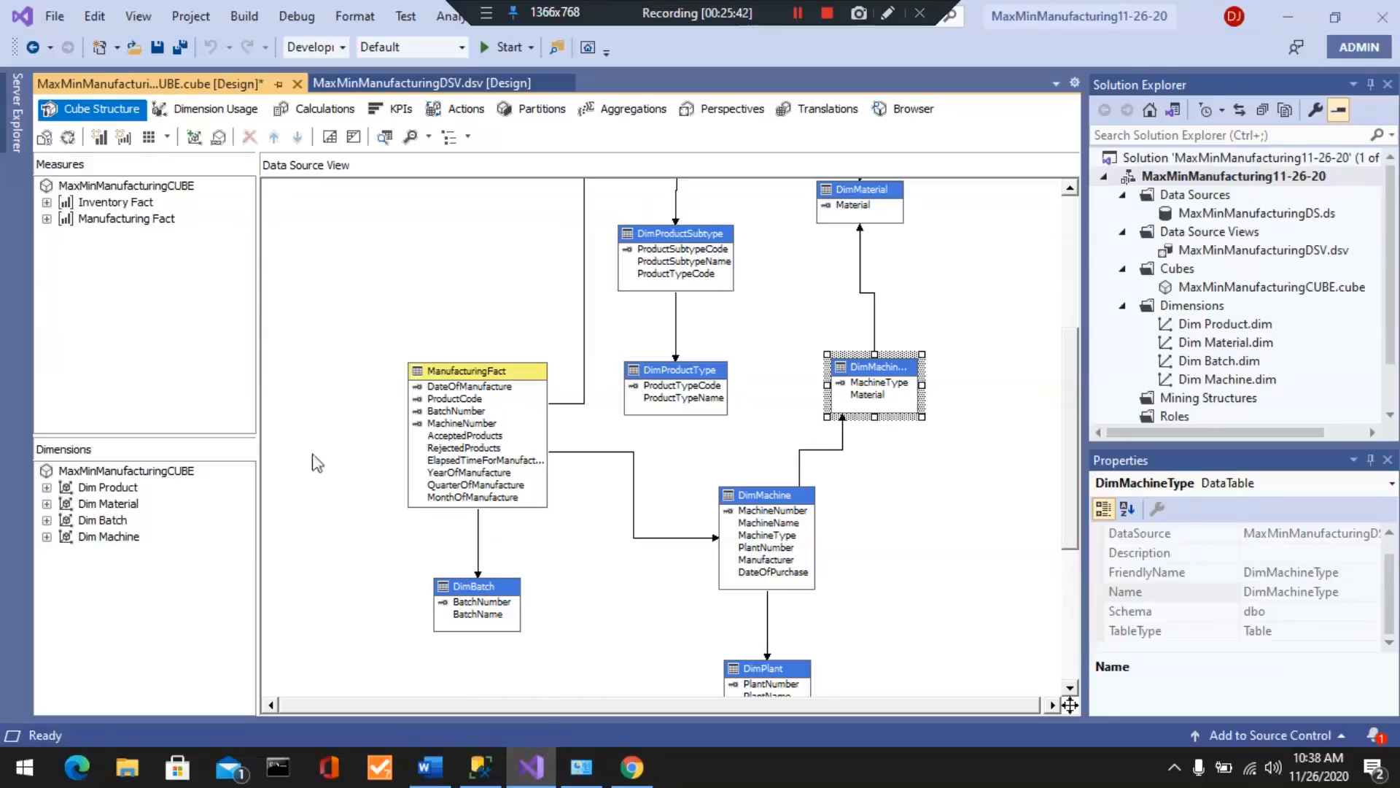
- Expand Dim Product and its Attributes node, checking the lab assignment in Word
left_click(46, 488)
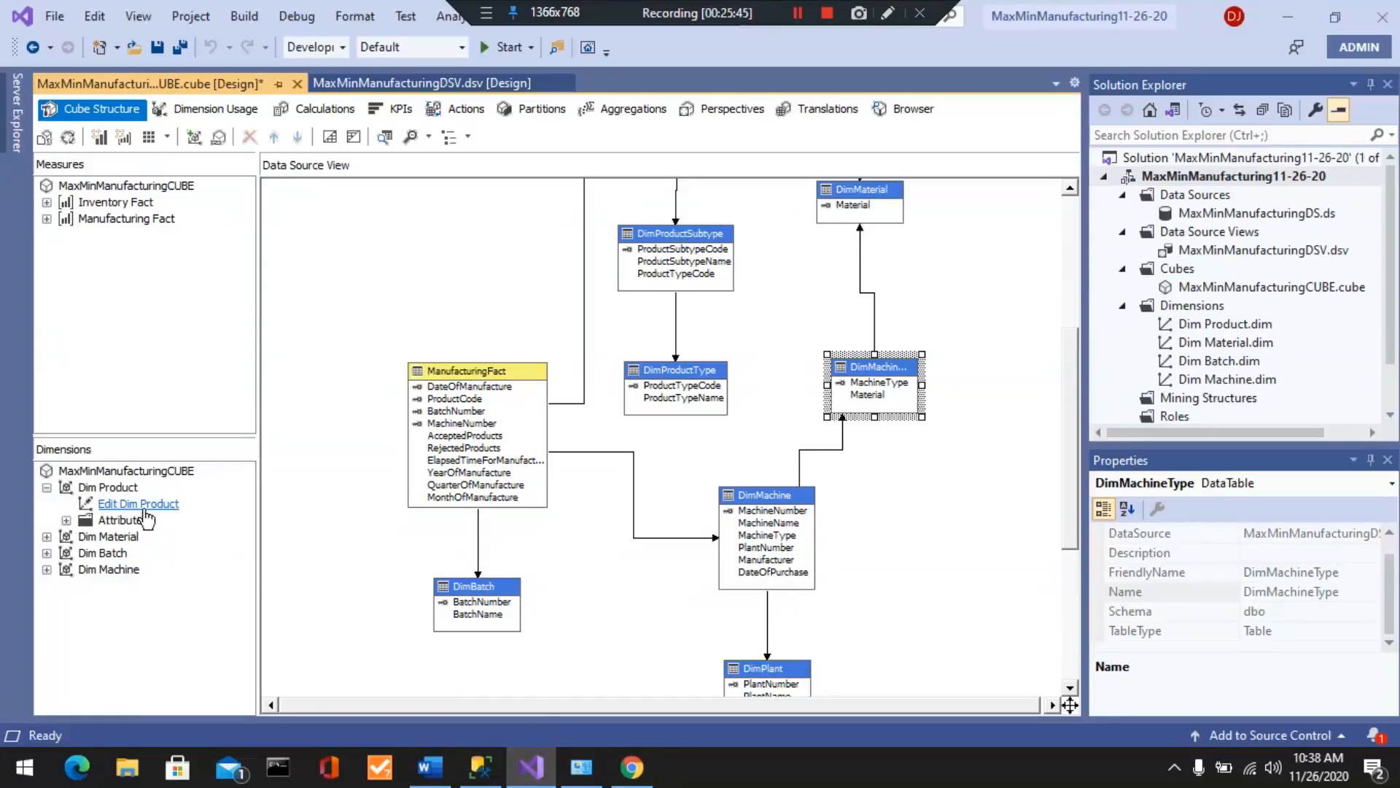
left_click(65, 520)
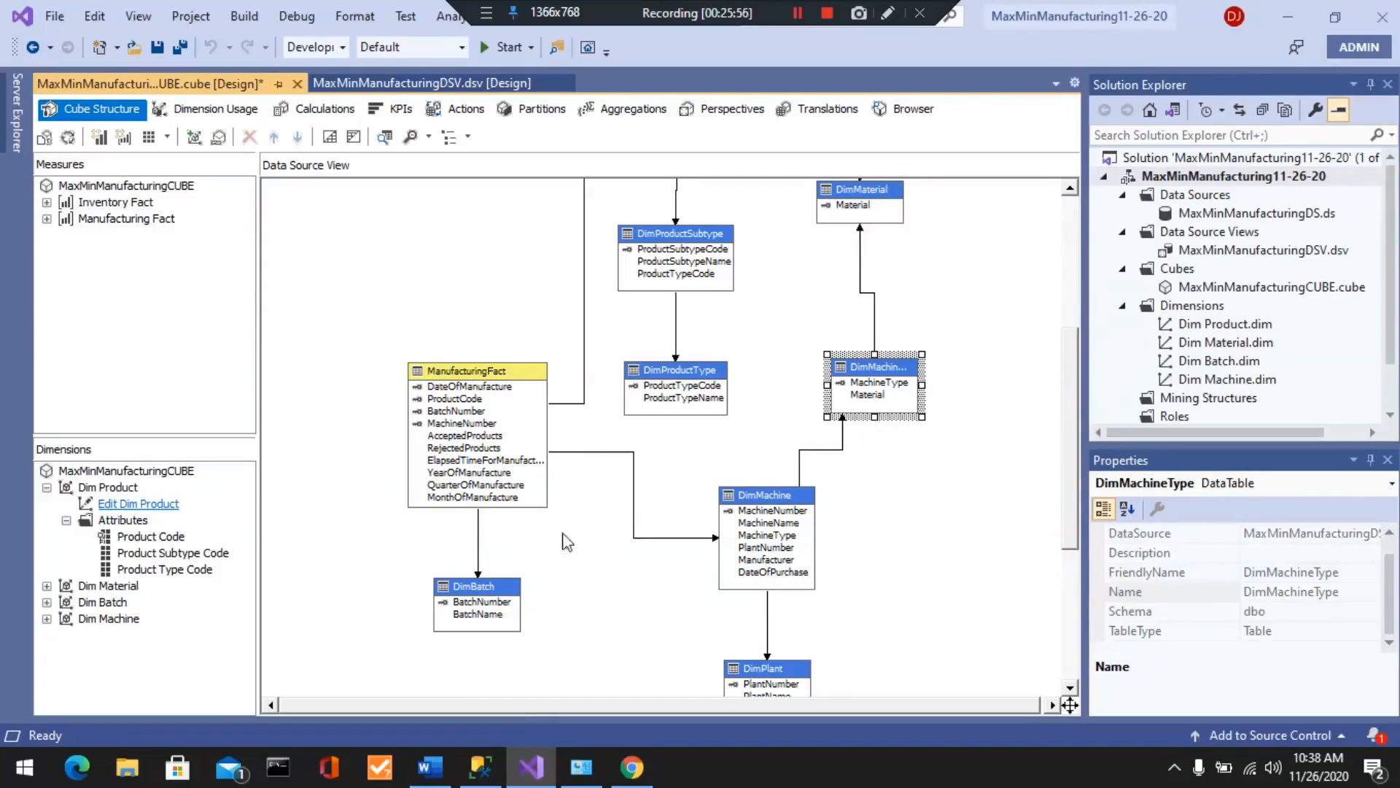
scroll(805, 509, "up", 3)
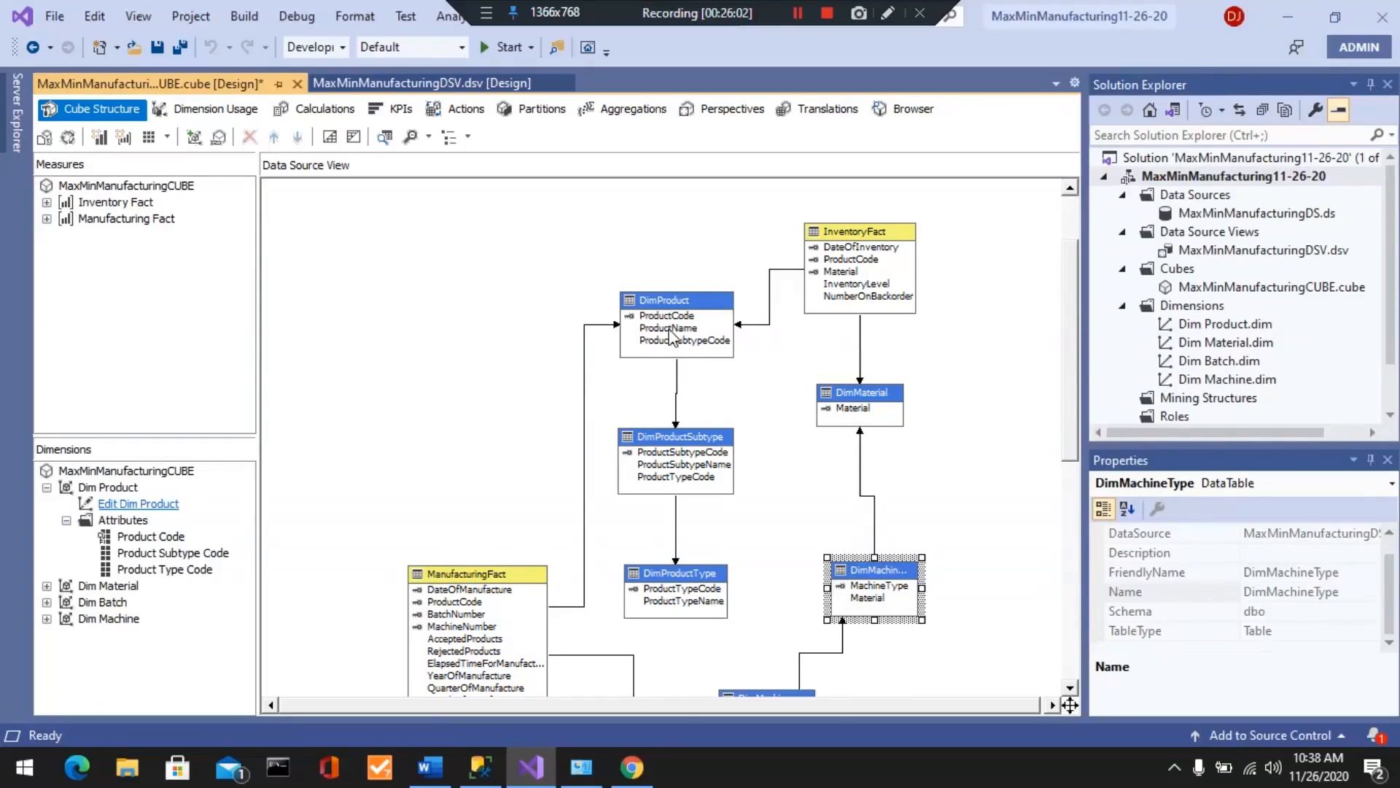
left_click(430, 767)
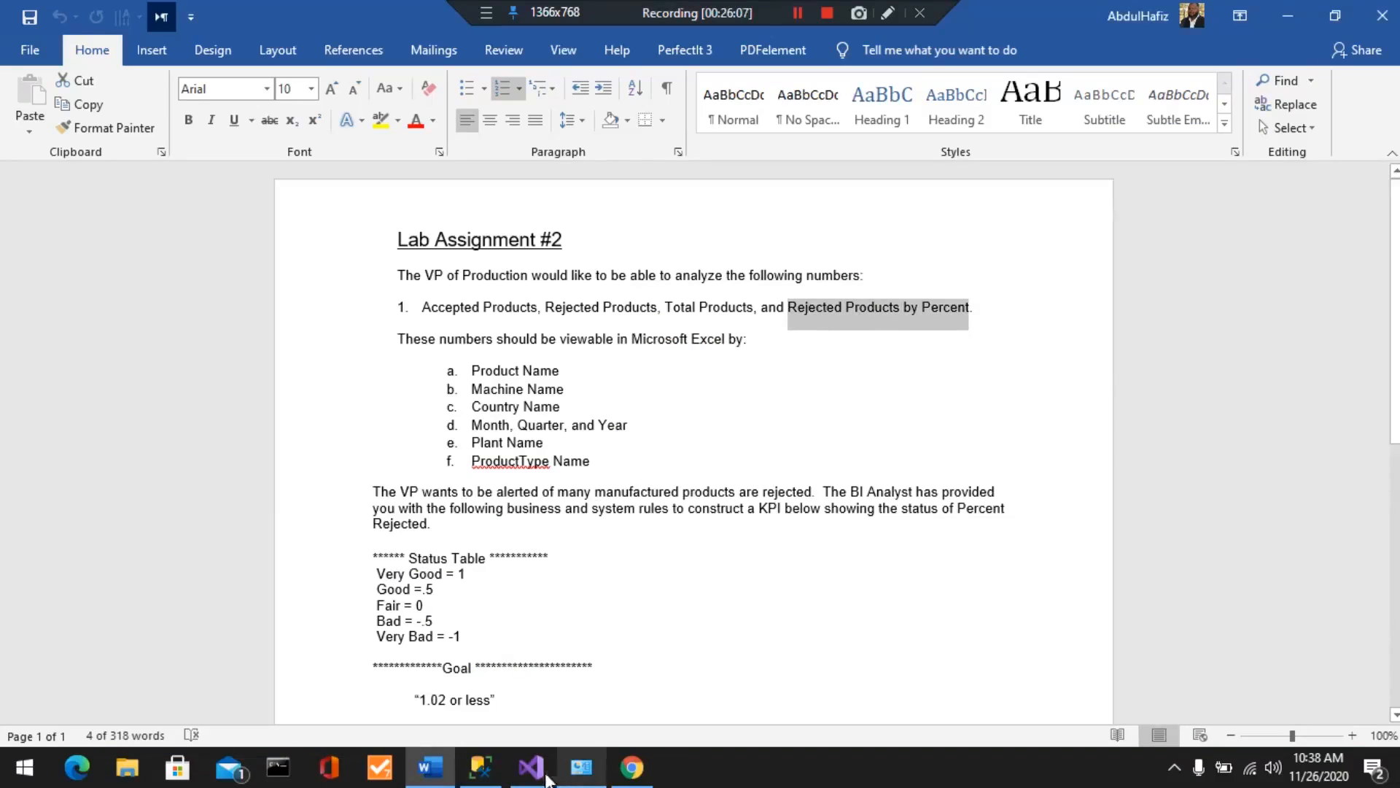
left_click(530, 773)
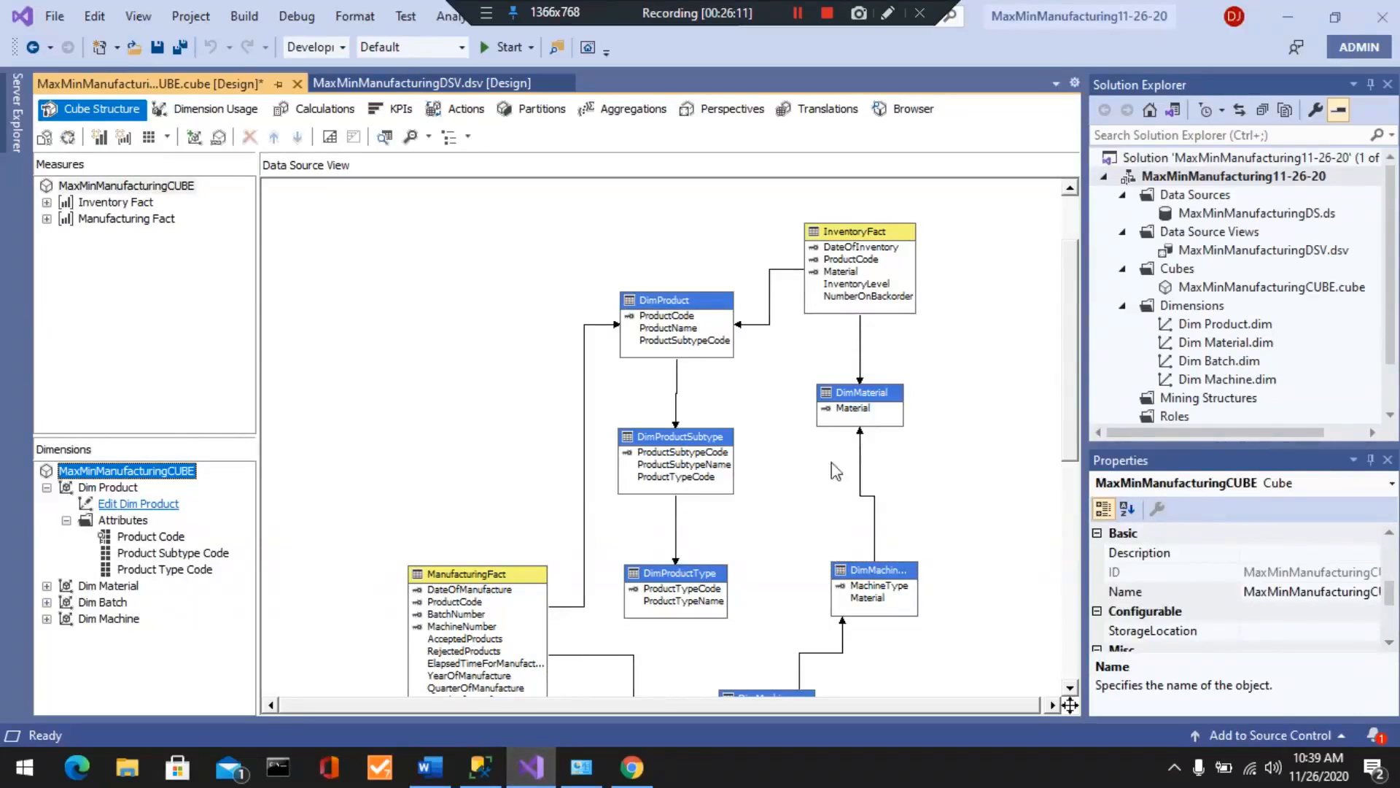
- Expand Dim Material and Dim Machine with their Attributes nodes, then recheck the assignment
scroll(632, 474, "down", 3)
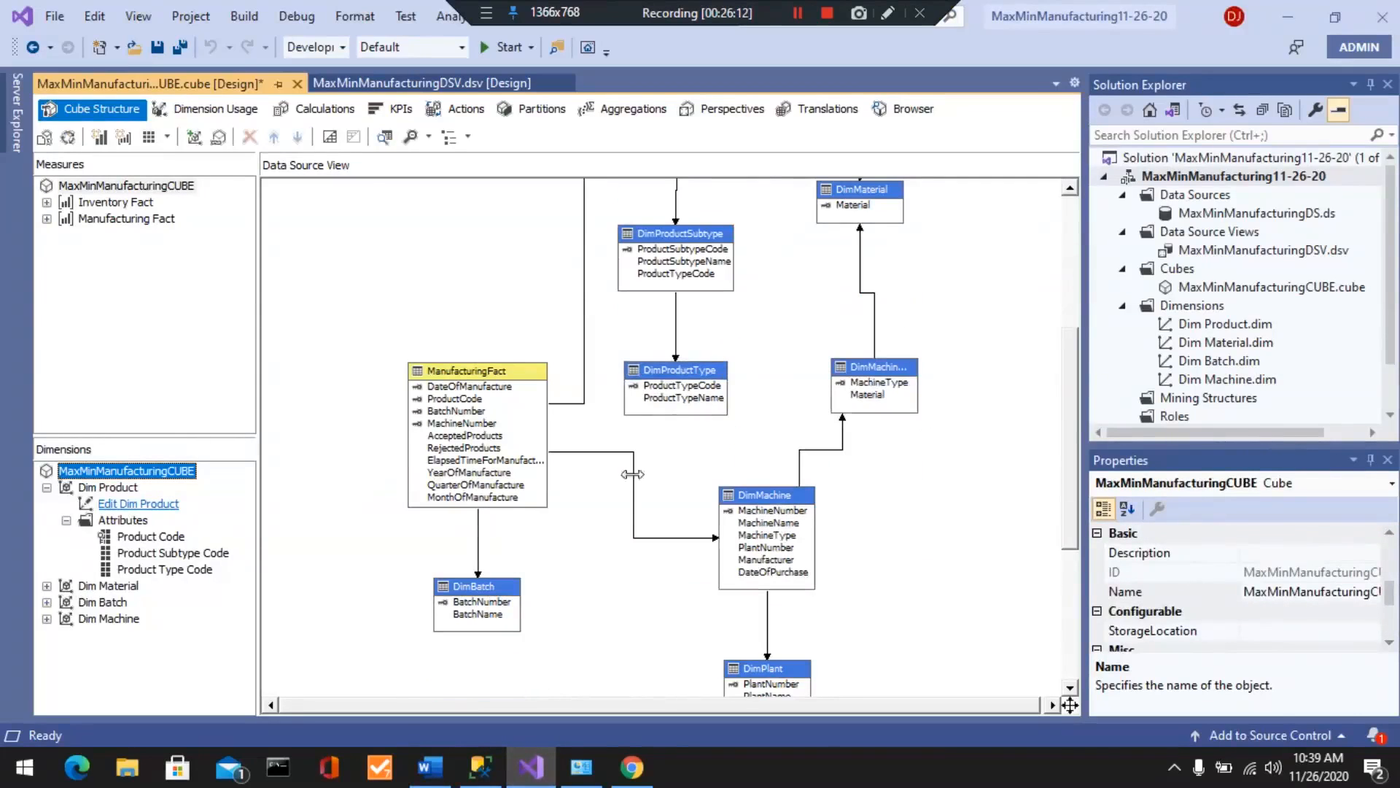
left_click(47, 585)
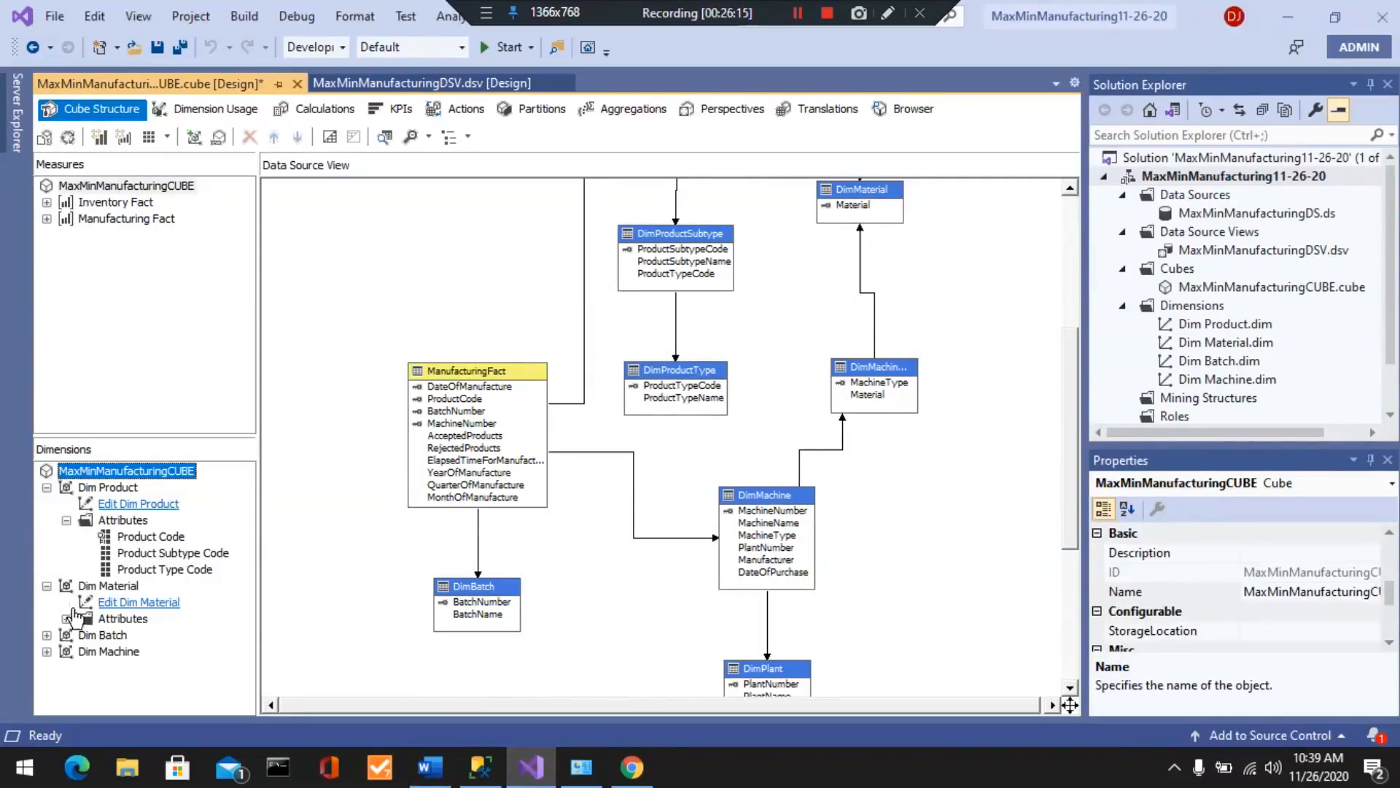
left_click(66, 618)
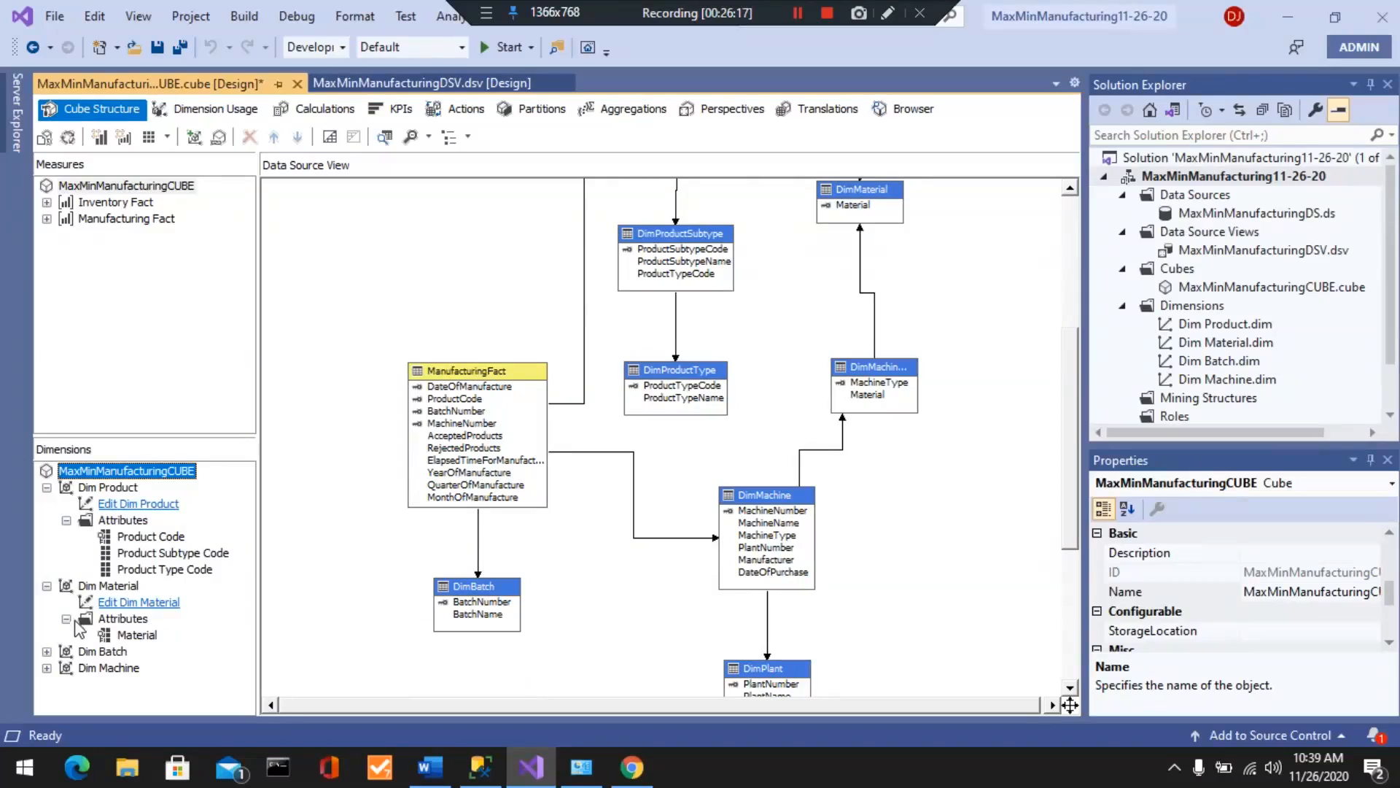
left_click(46, 668)
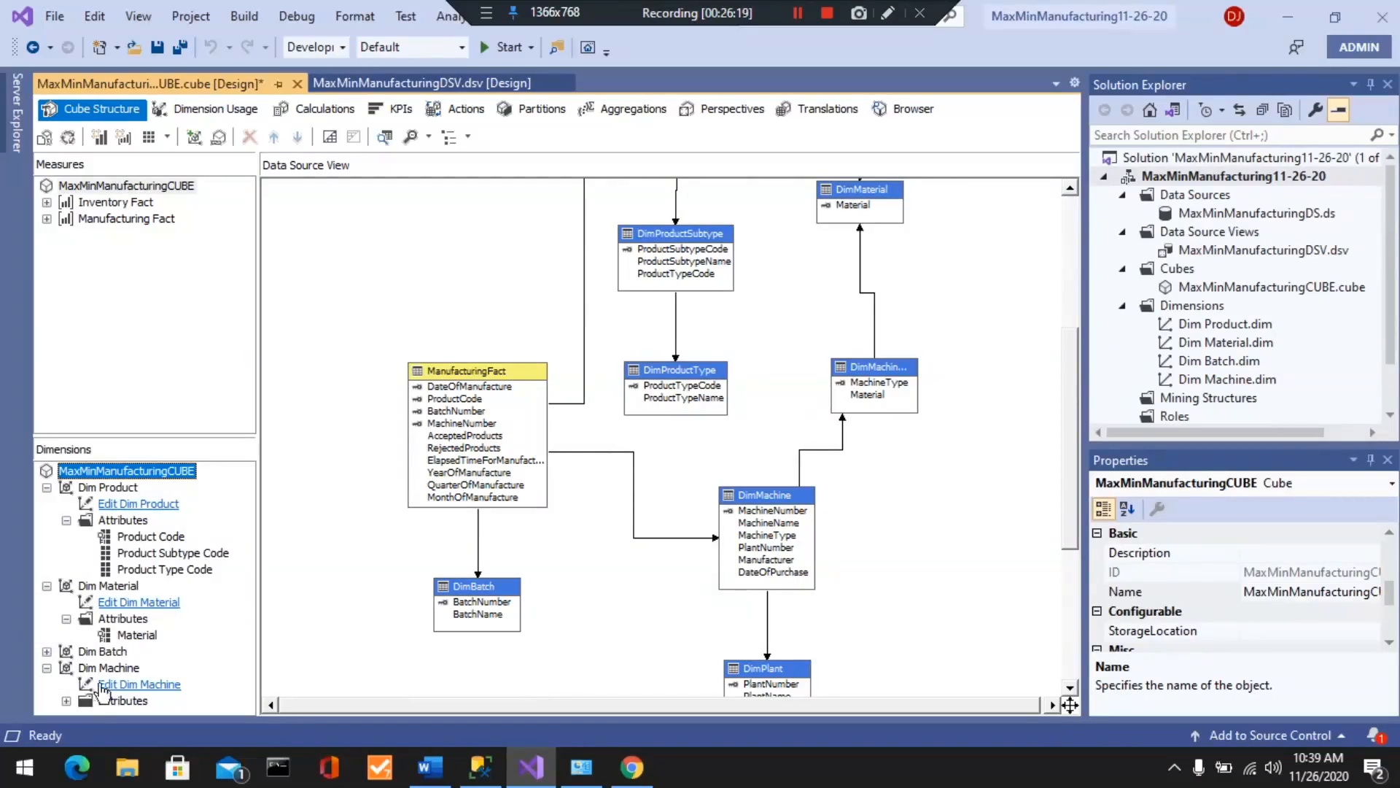
left_click(66, 701)
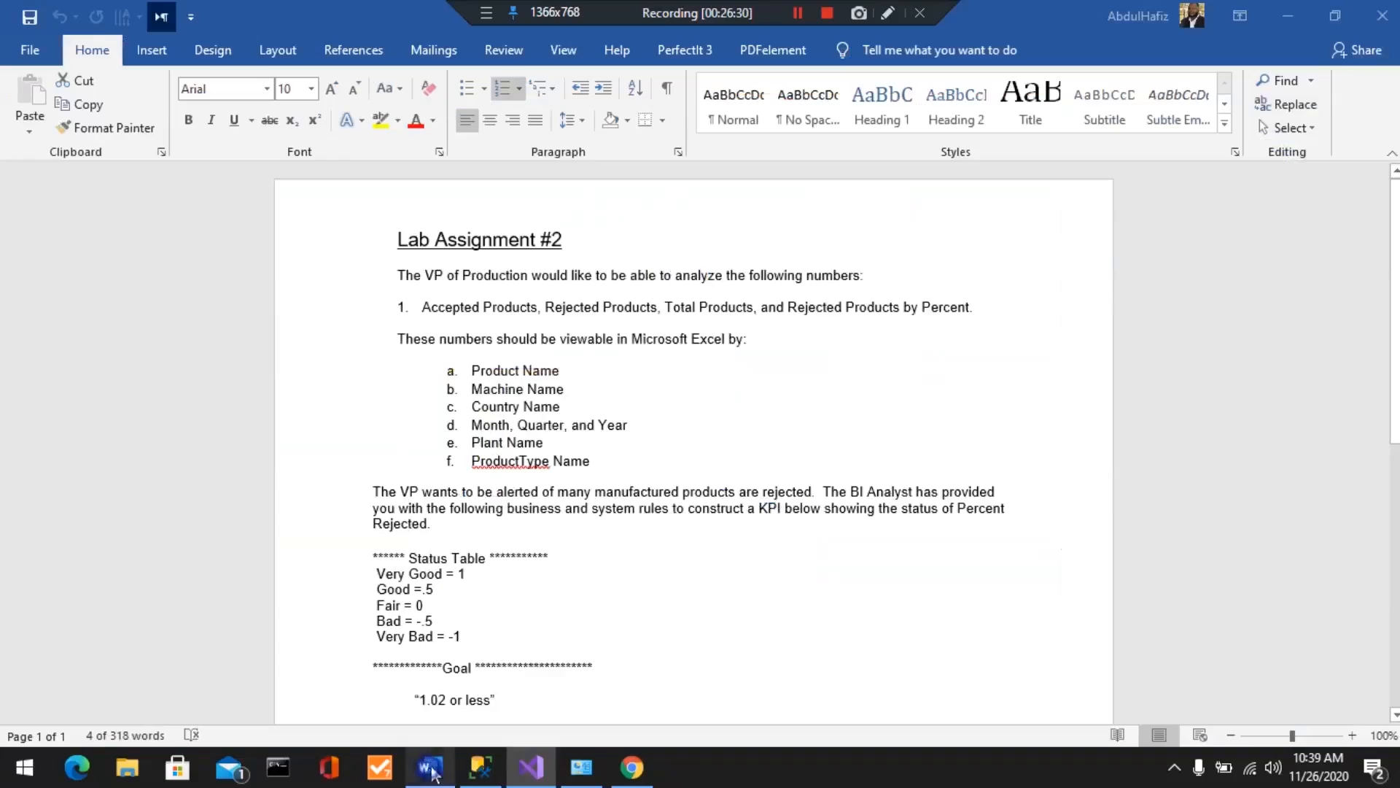
left_click(432, 767)
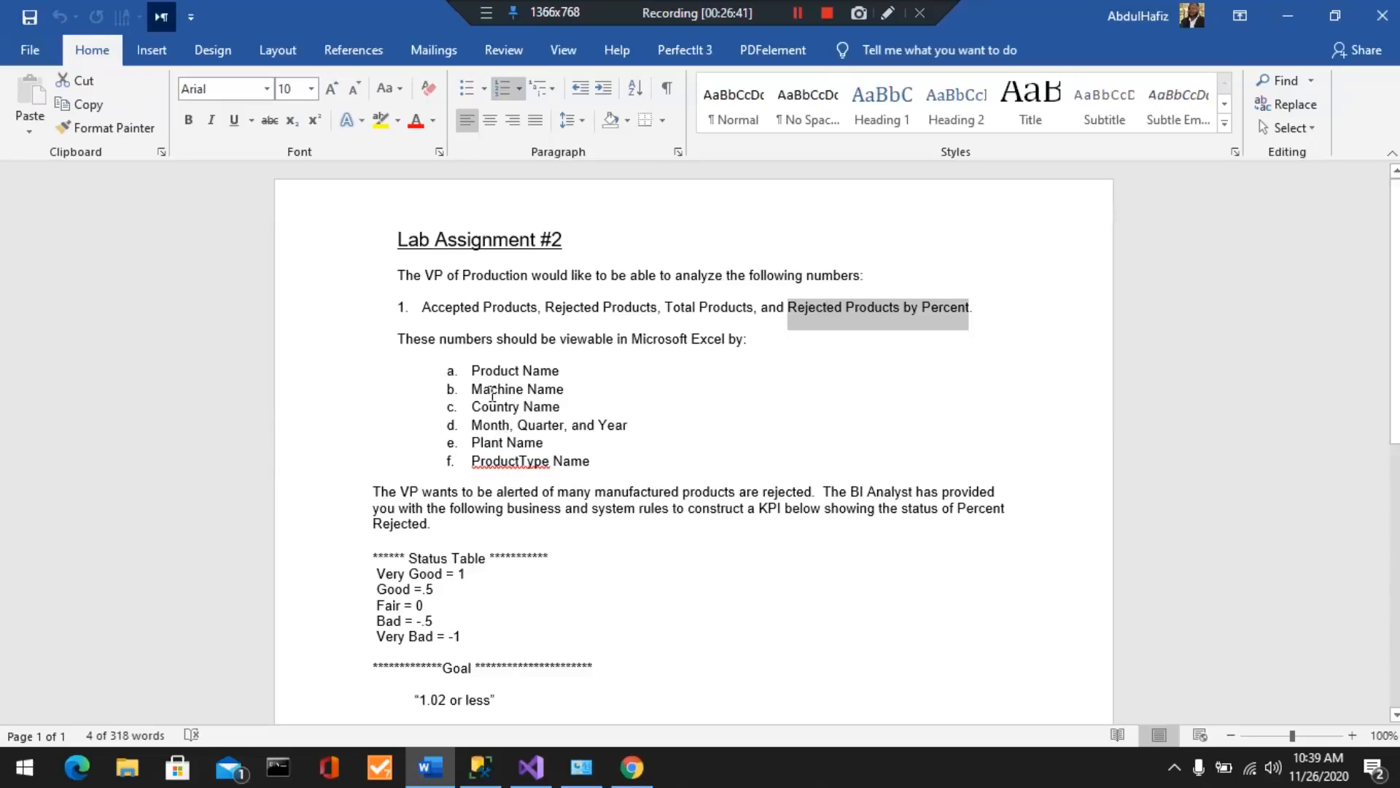
left_click(532, 767)
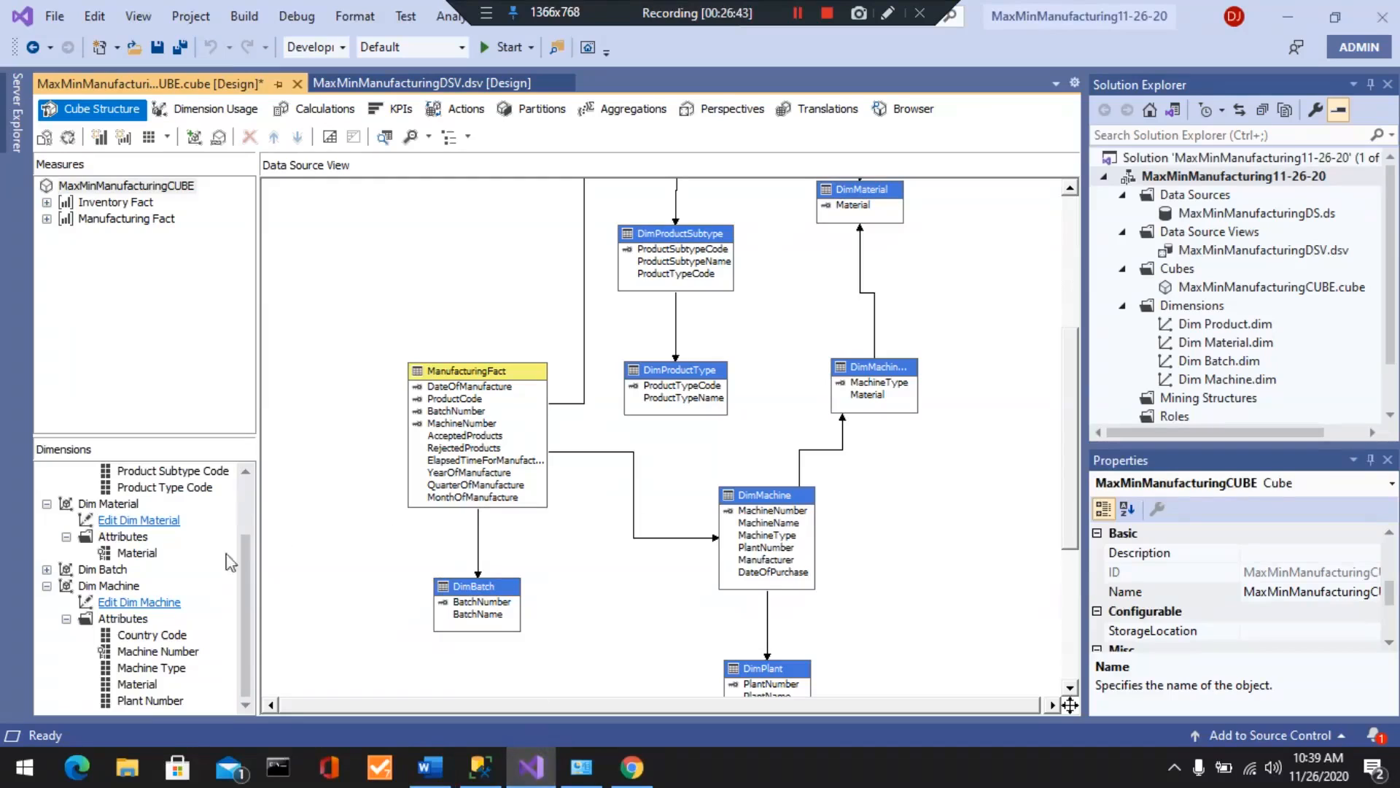
- Collapse Dim Material and scroll through the Data Source View diagram
left_click(46, 503)
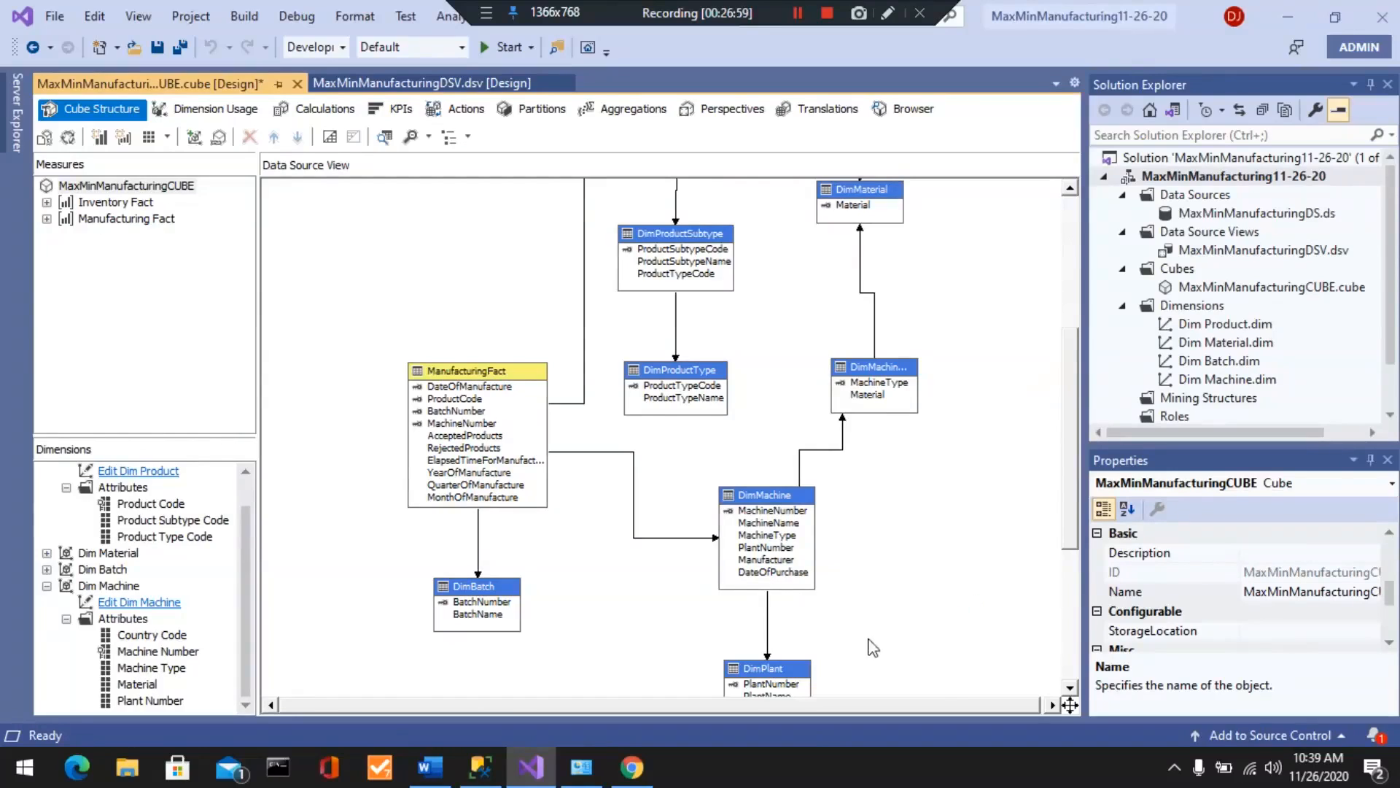
scroll(919, 518, "down", 1)
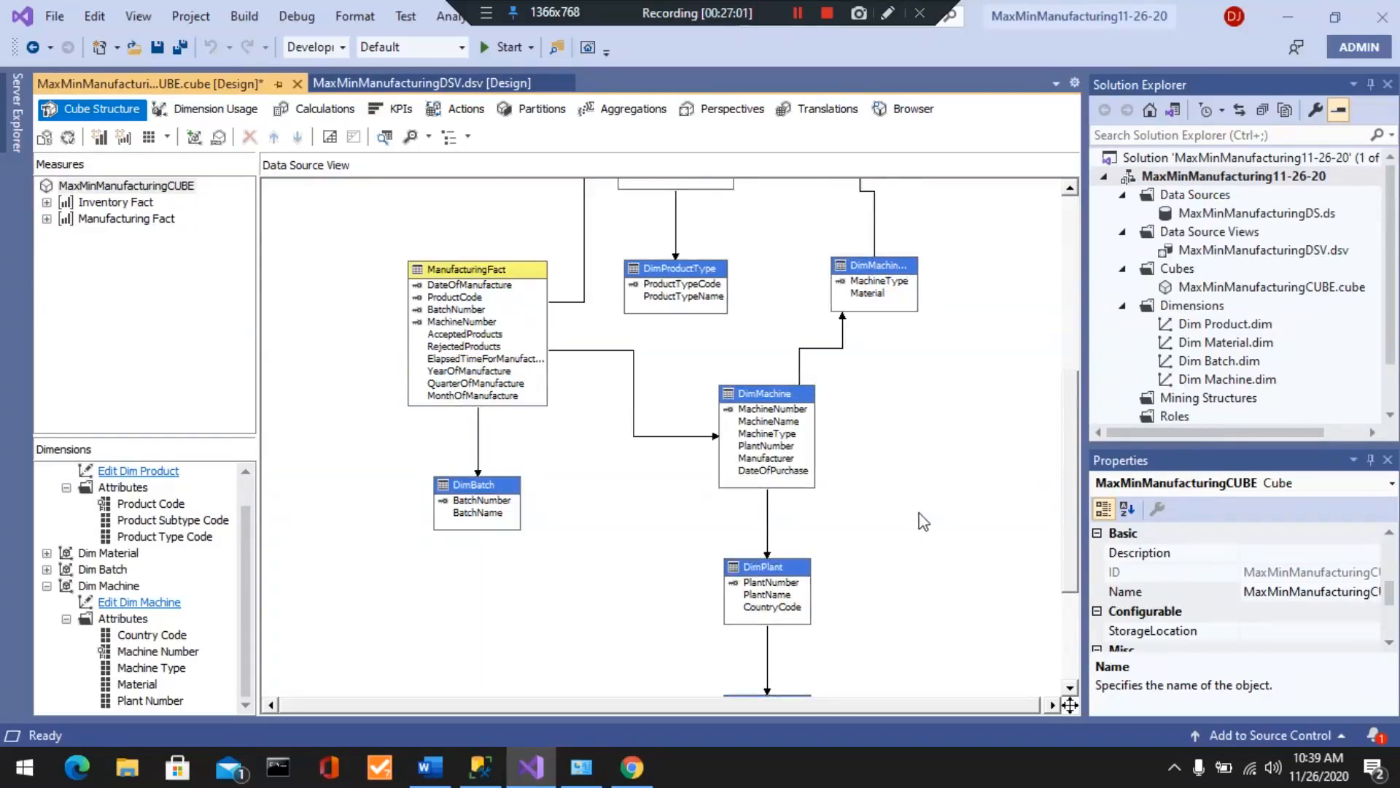
scroll(924, 521, "down", 1)
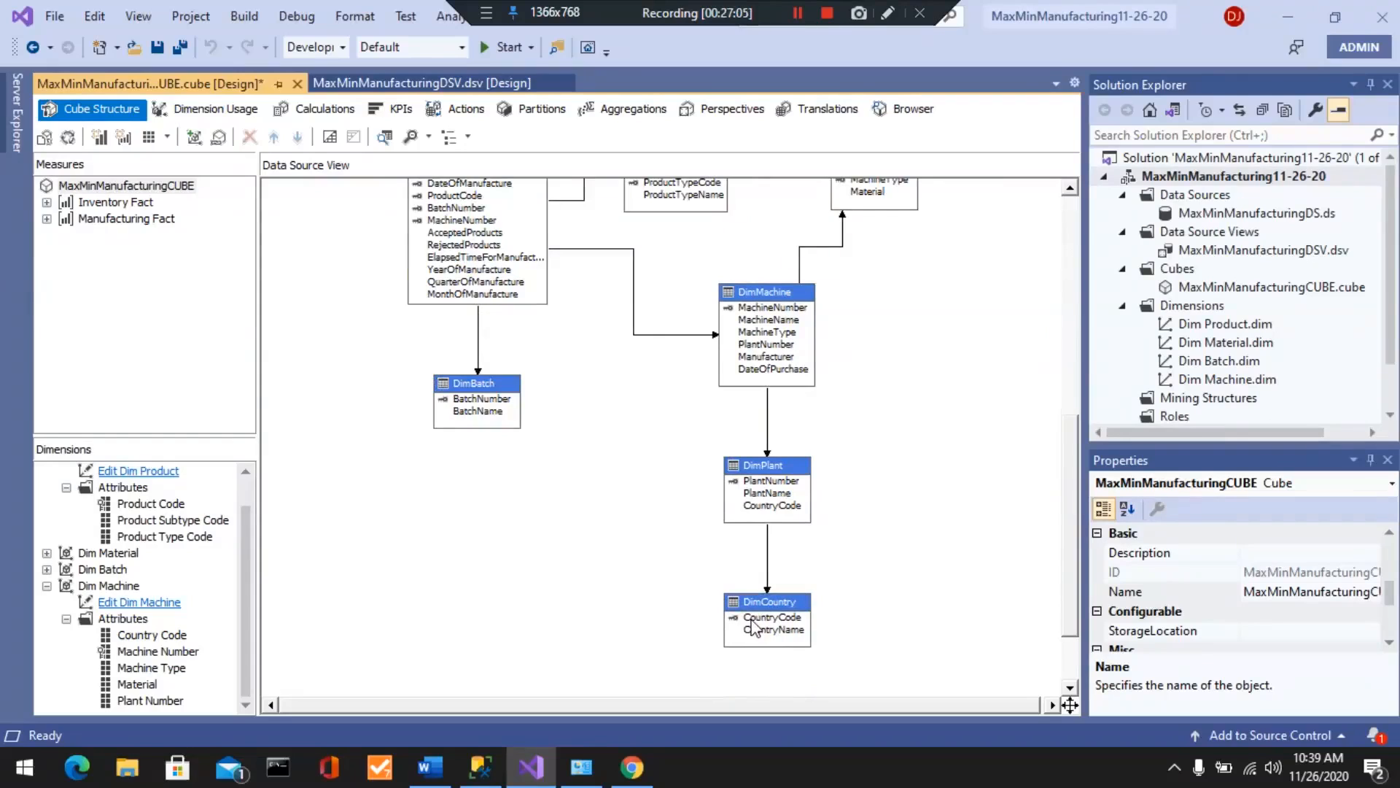
scroll(790, 508, "up", 2)
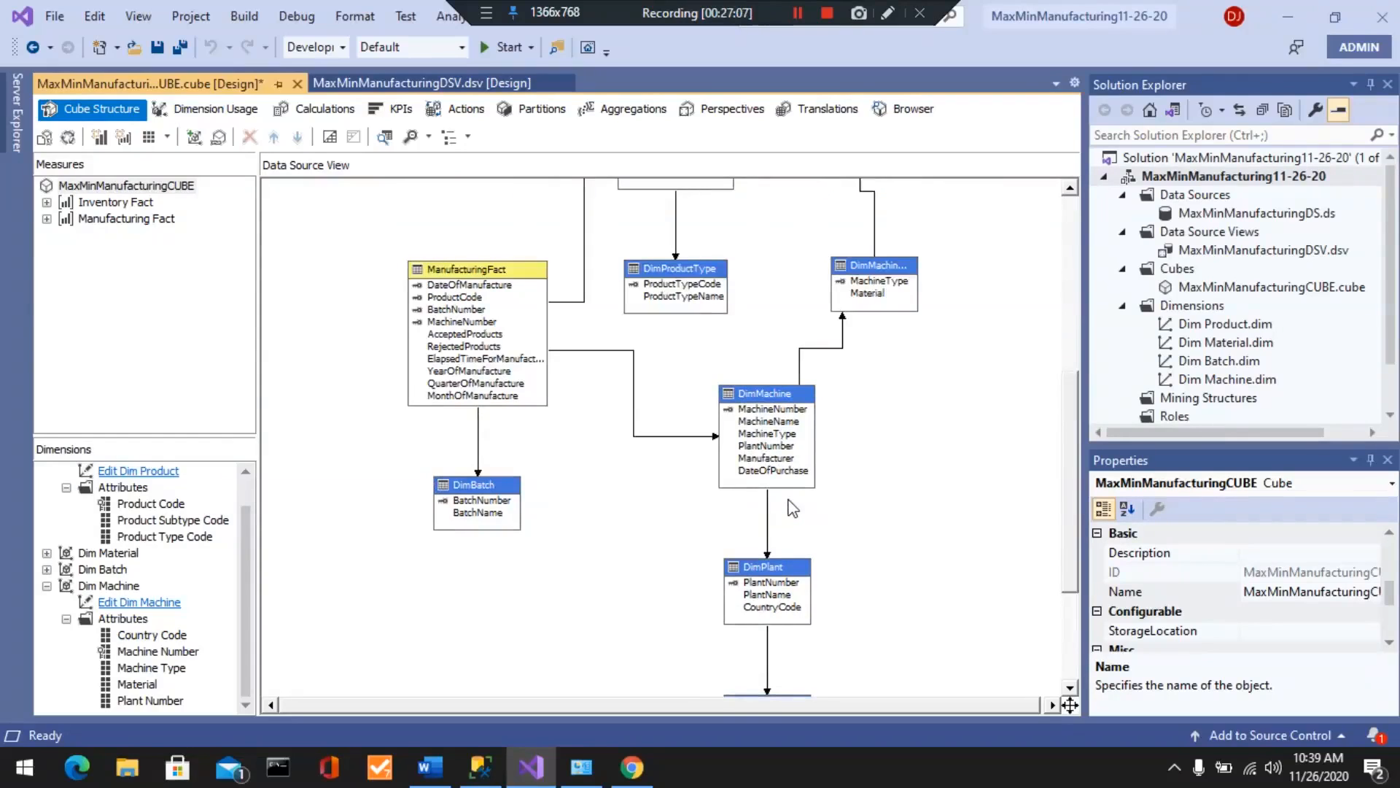
scroll(792, 509, "up", 1)
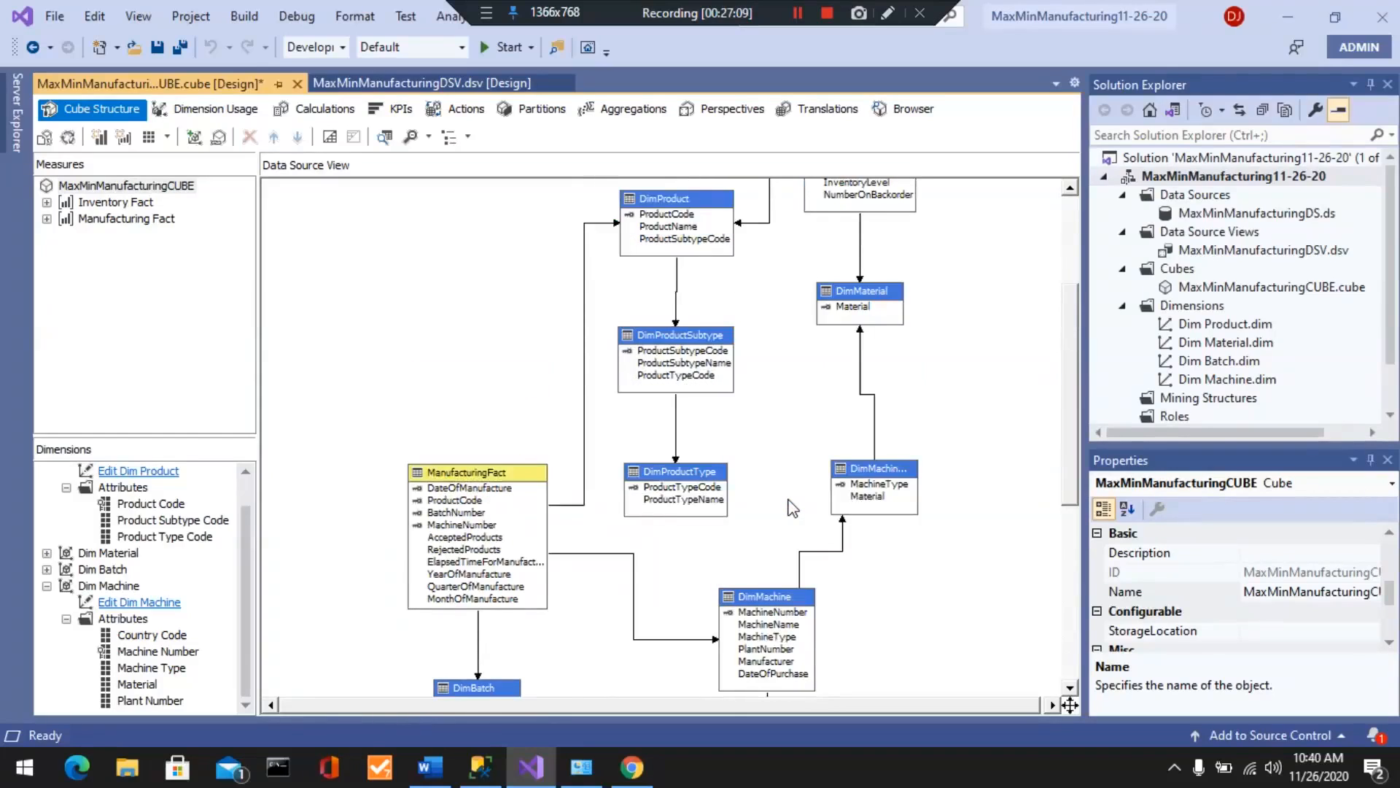
scroll(793, 508, "up", 1)
scroll(793, 508, "down", 1)
scroll(793, 508, "down", 1)
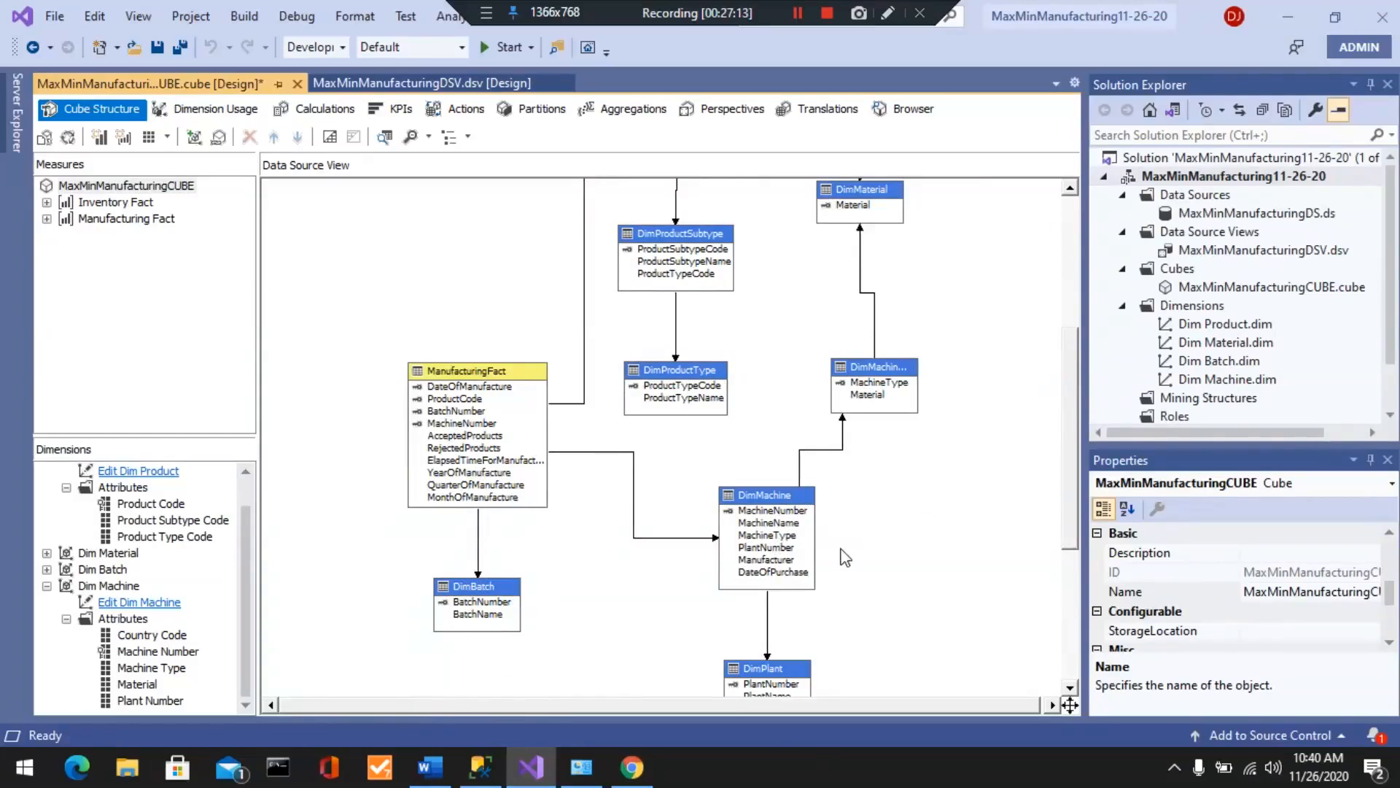
scroll(846, 558, "down", 1)
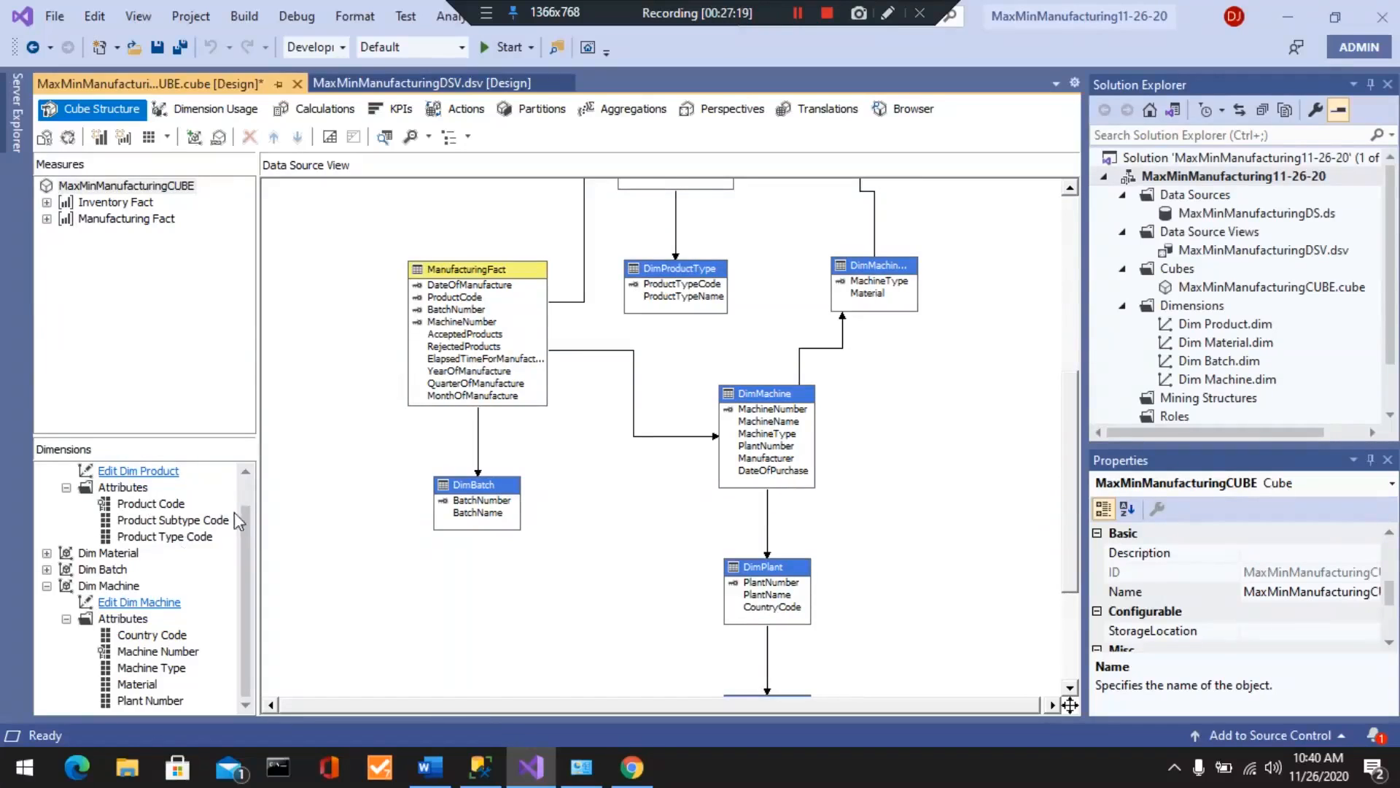
scroll(233, 511, "up", 1)
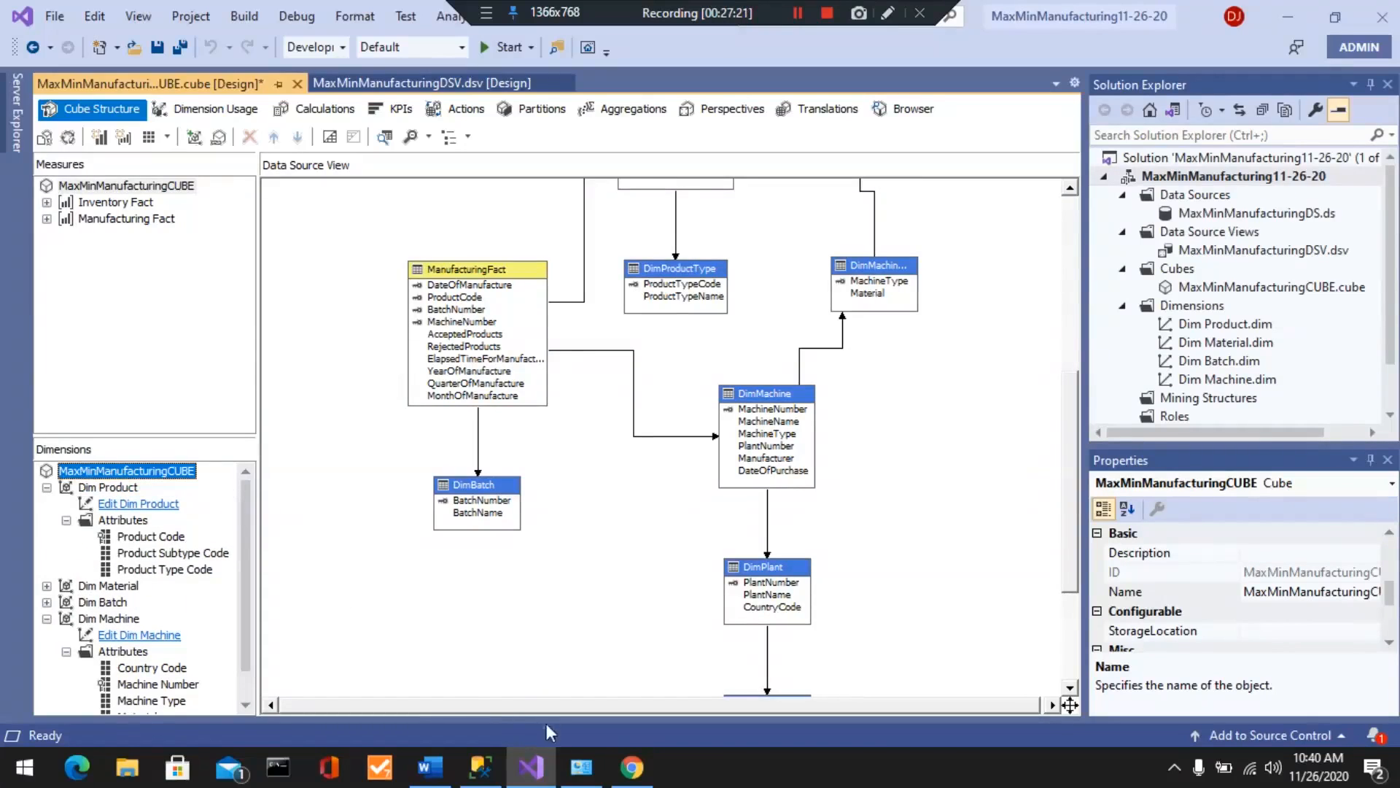
- Review the lab assignment requirements in Word and return to the cube designer
left_click(429, 766)
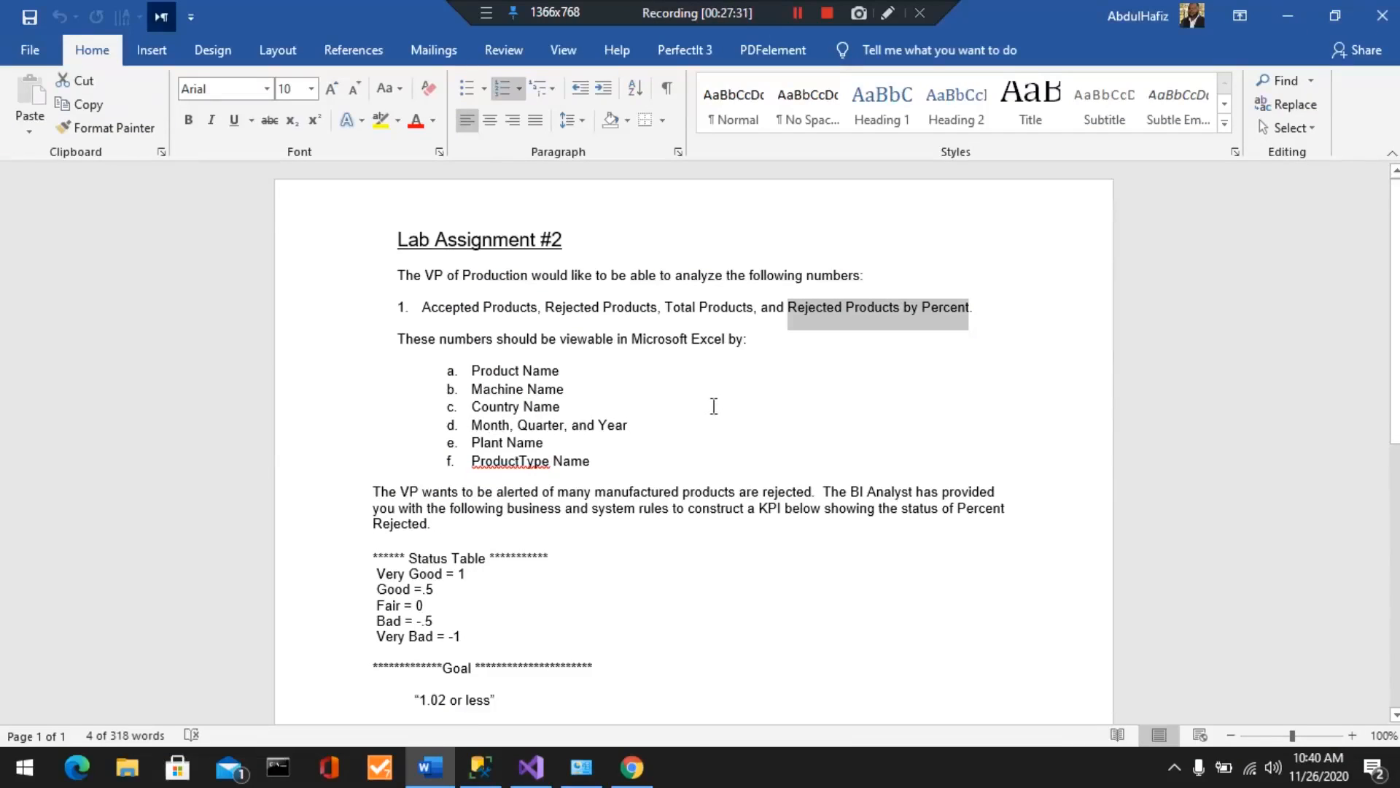
left_click(533, 772)
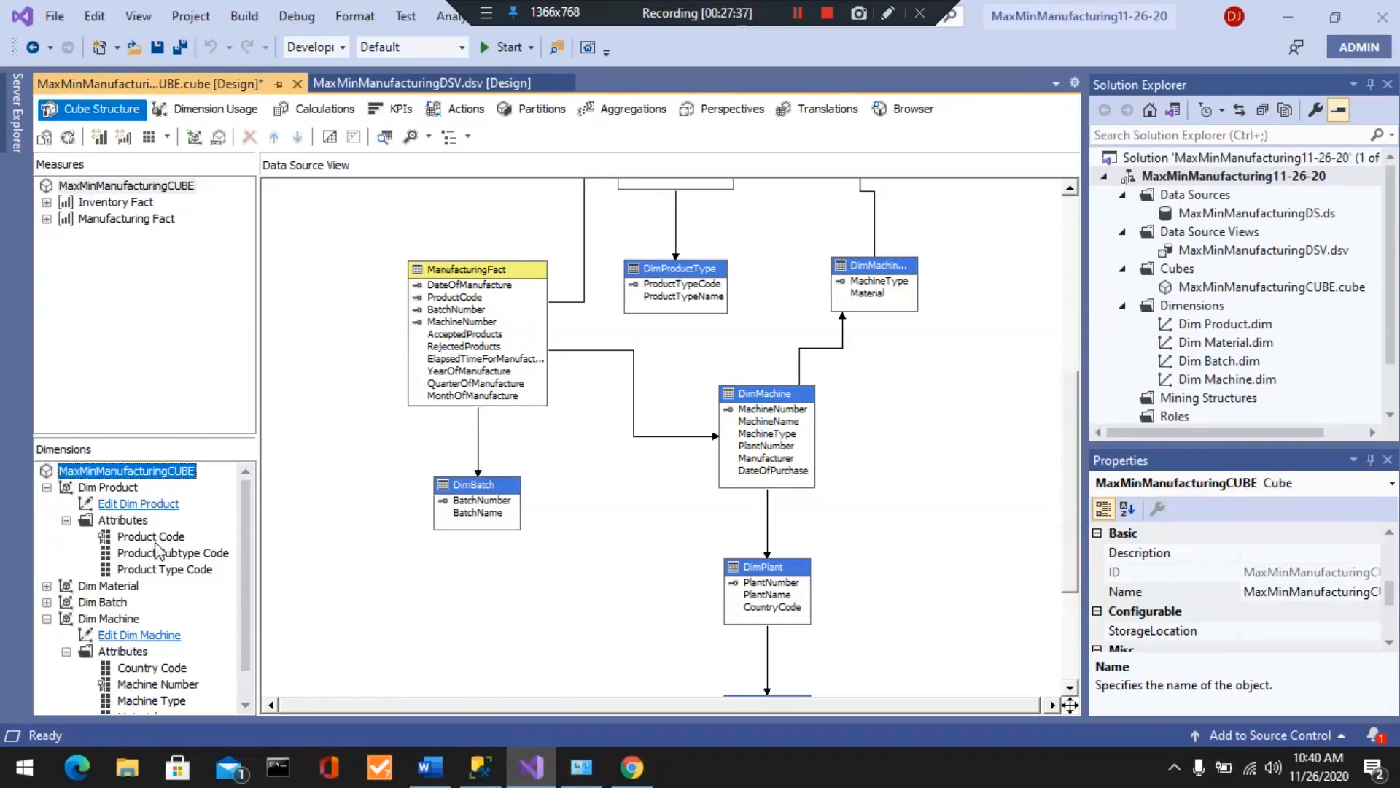
scroll(670, 422, "up", 3)
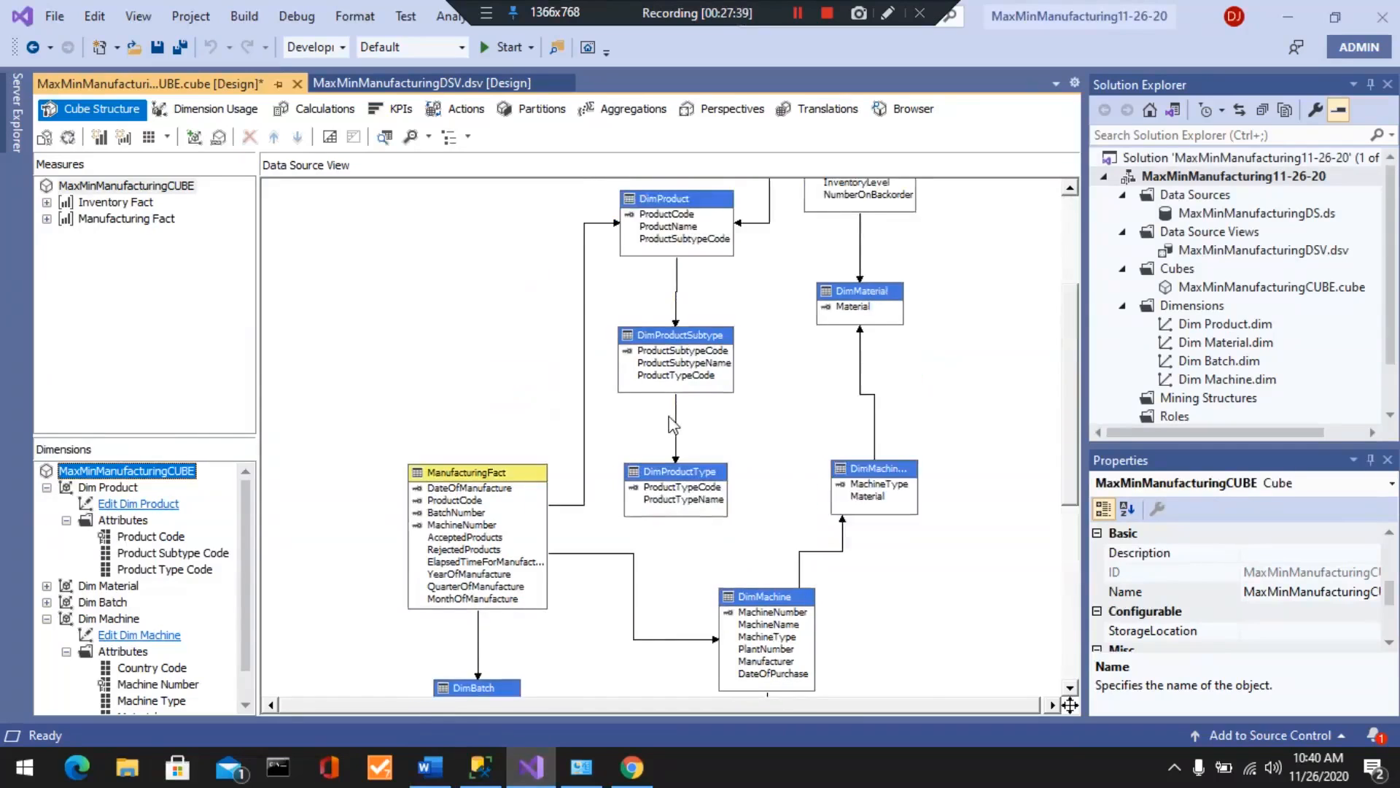
scroll(667, 422, "up", 3)
scroll(666, 423, "down", 4)
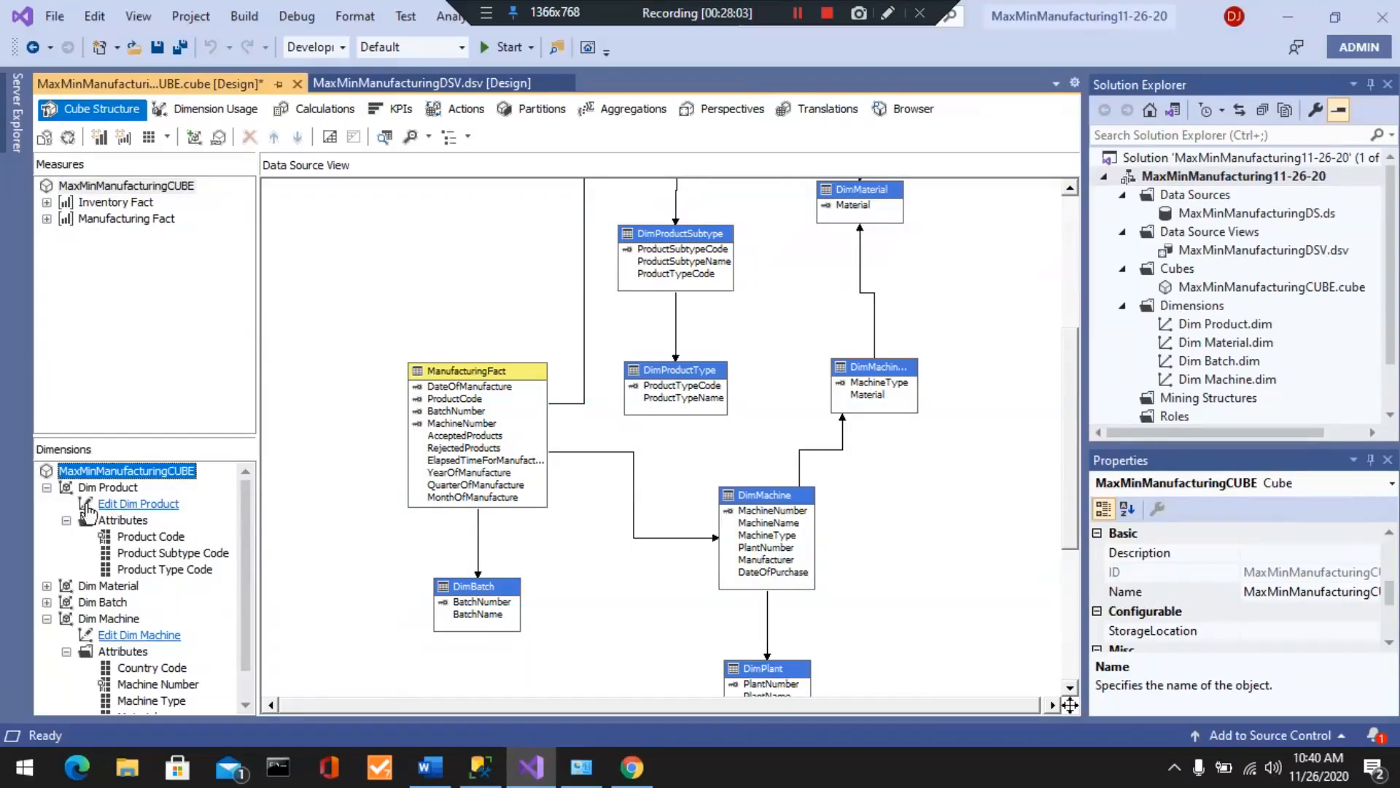
- Open Dim Product in the dimension designer and add ProductName as an attribute
left_click(143, 505)
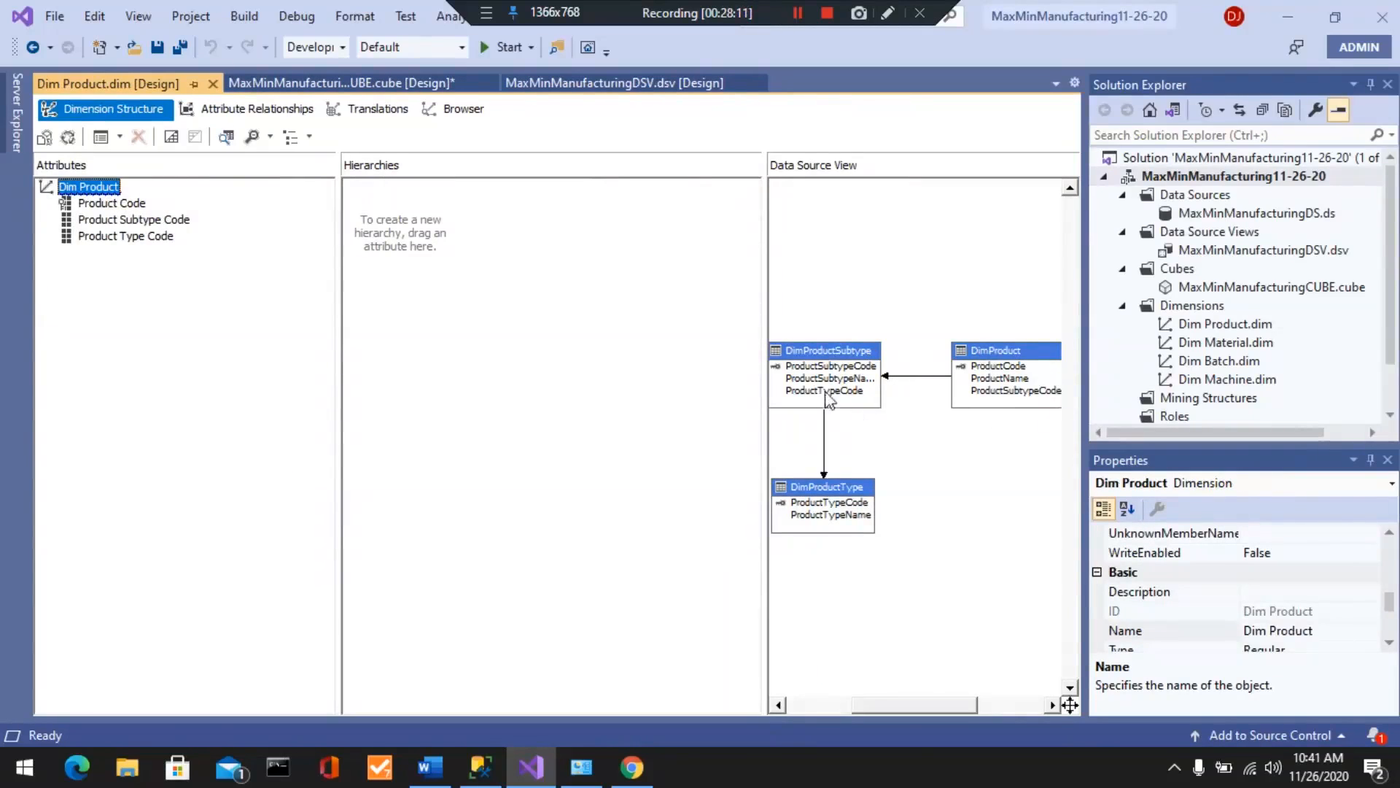
left_click(1000, 378)
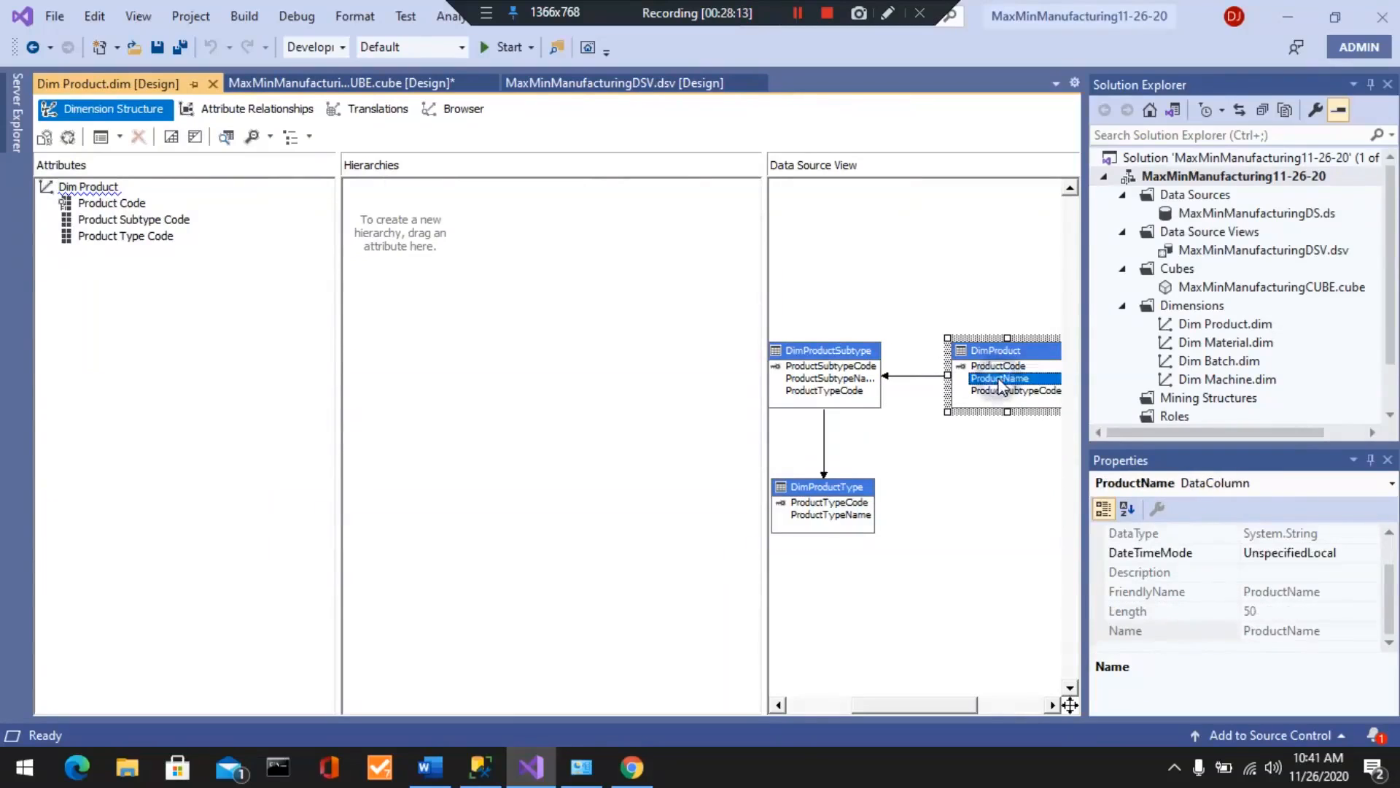
left_click_drag(1000, 378, 96, 278)
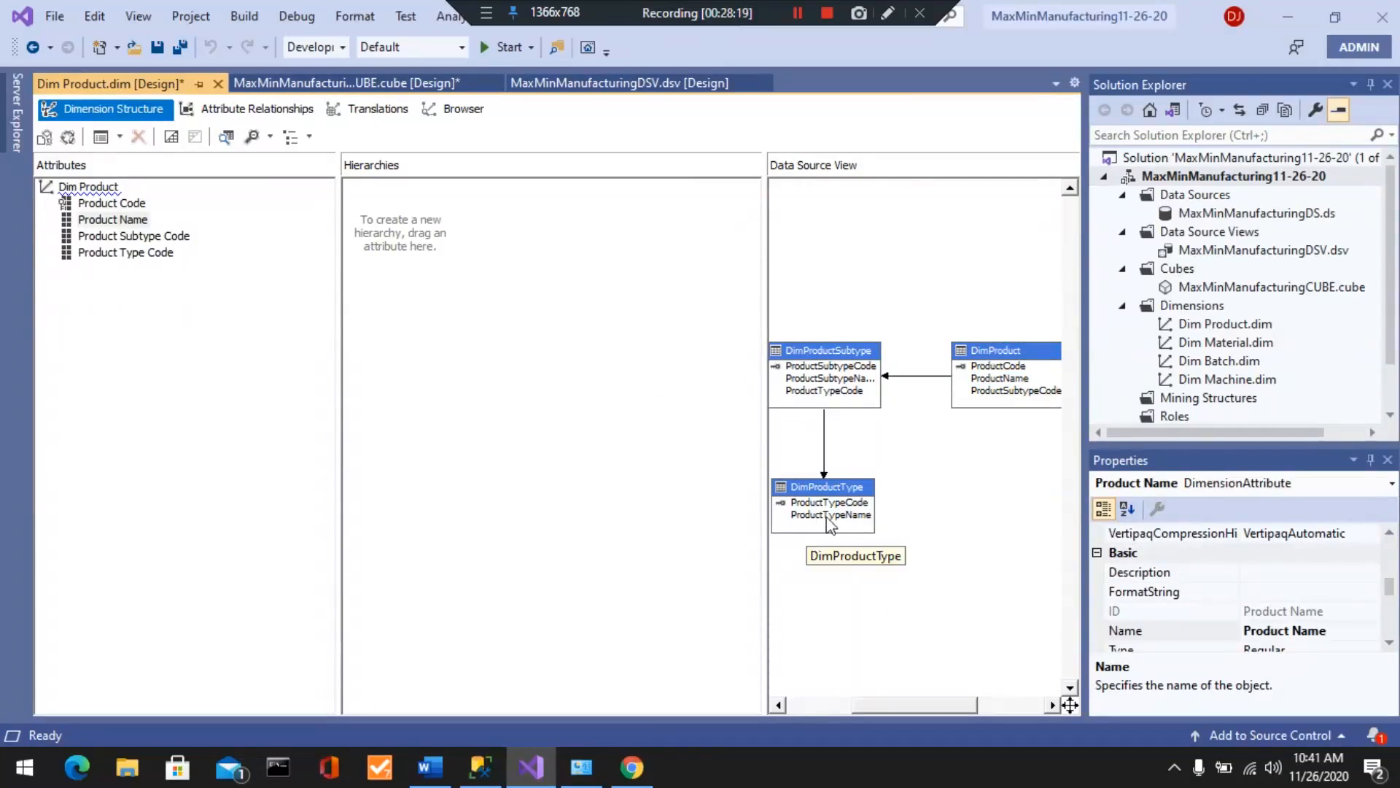
left_click(430, 766)
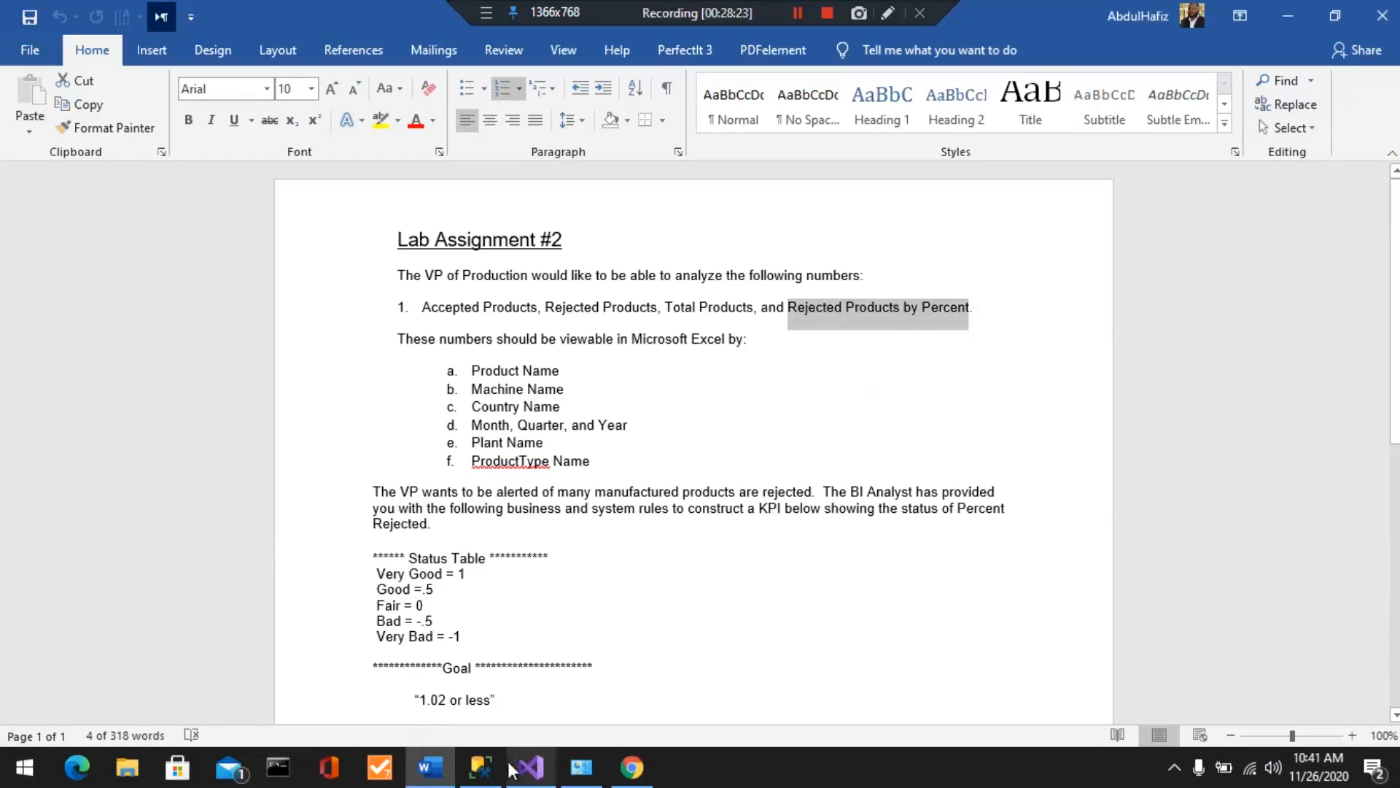
left_click(531, 777)
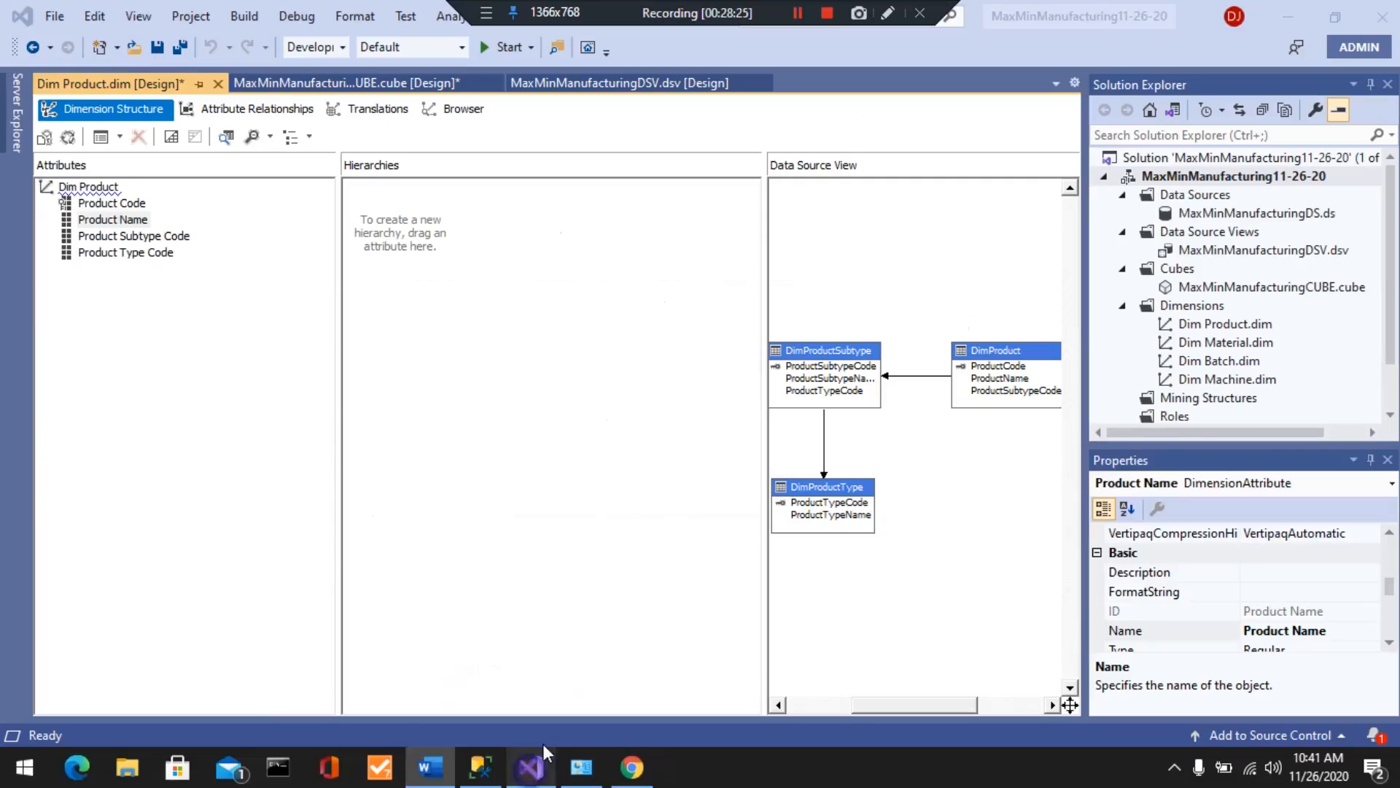
- Add ProductTypeName as a Dim Product attribute and save the dimension along with the cube
left_click(805, 521)
left_click(805, 521)
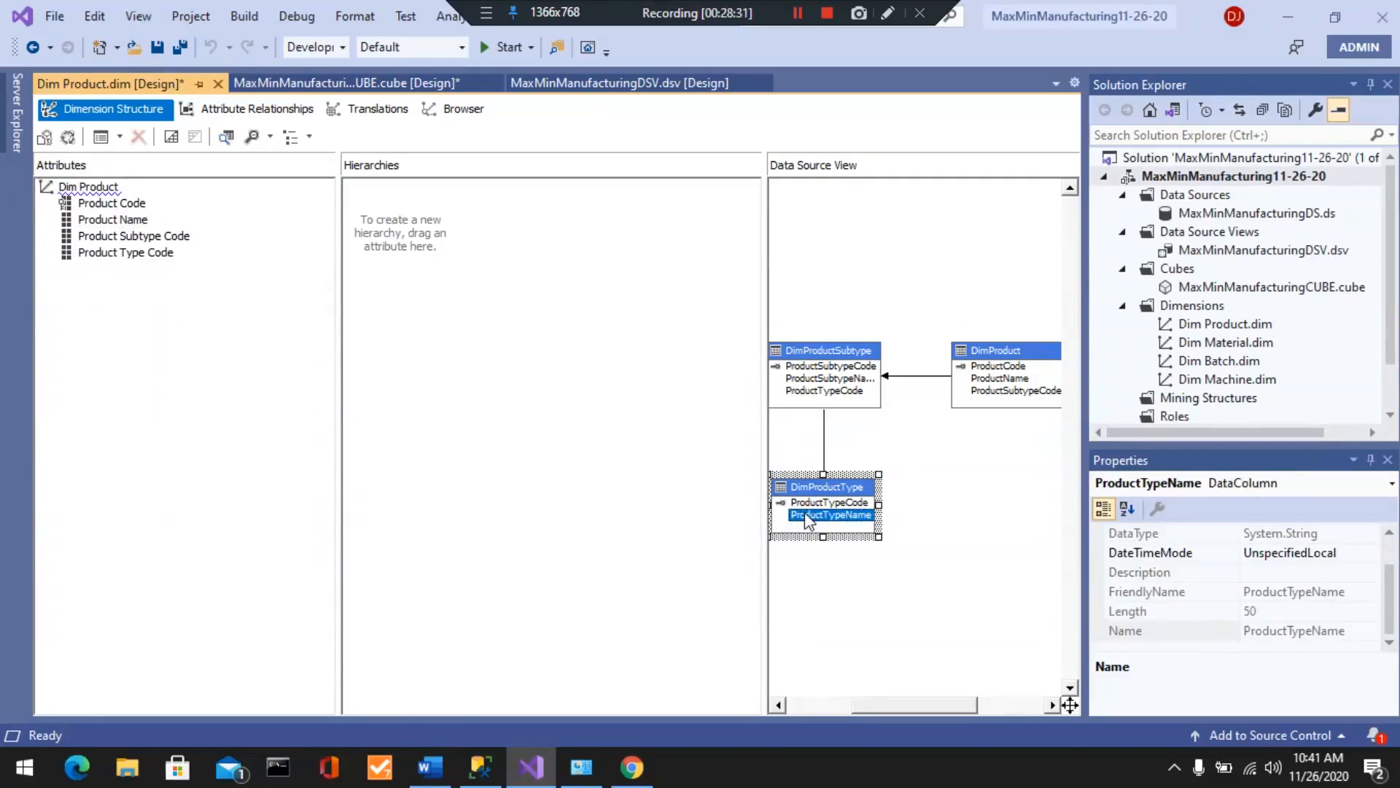
left_click_drag(804, 512, 109, 310)
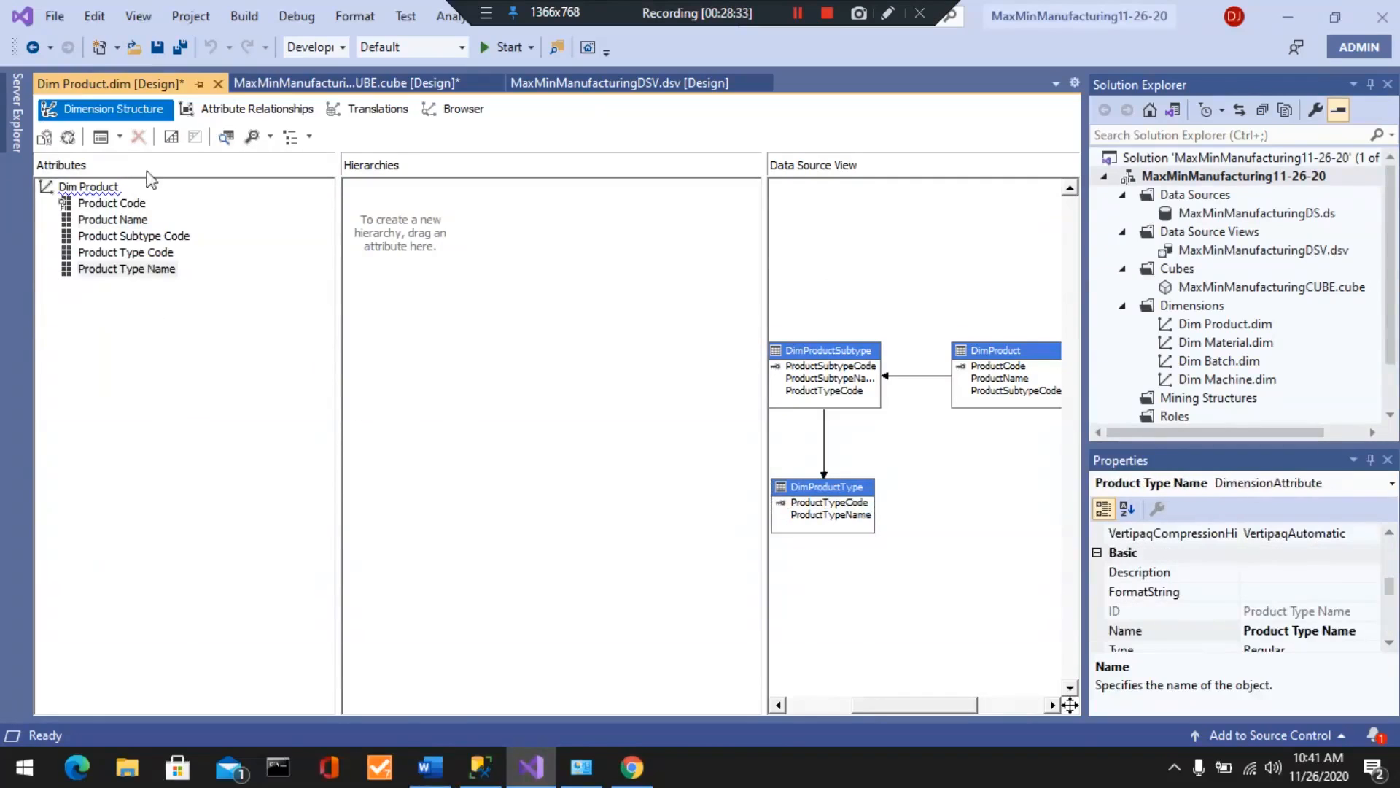
left_click(156, 49)
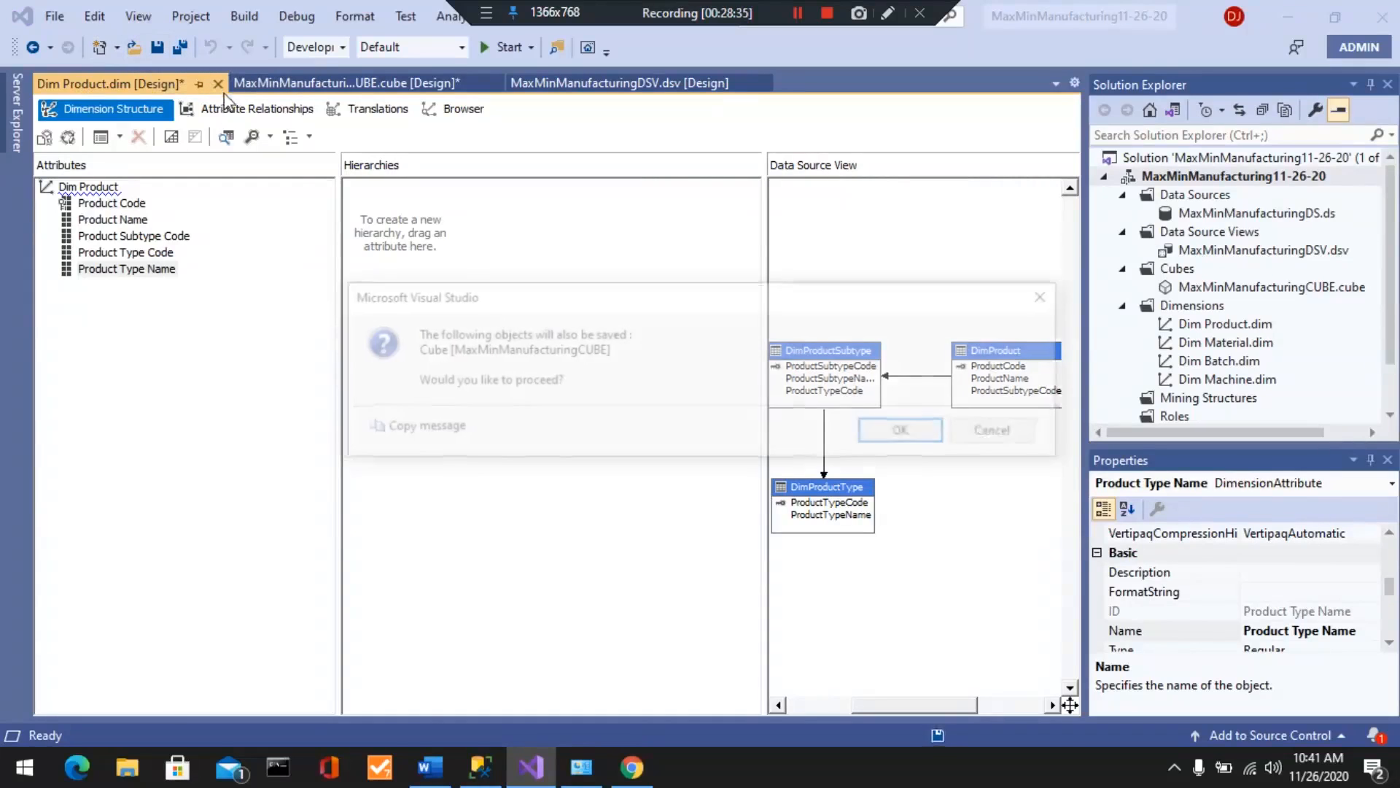
left_click(904, 432)
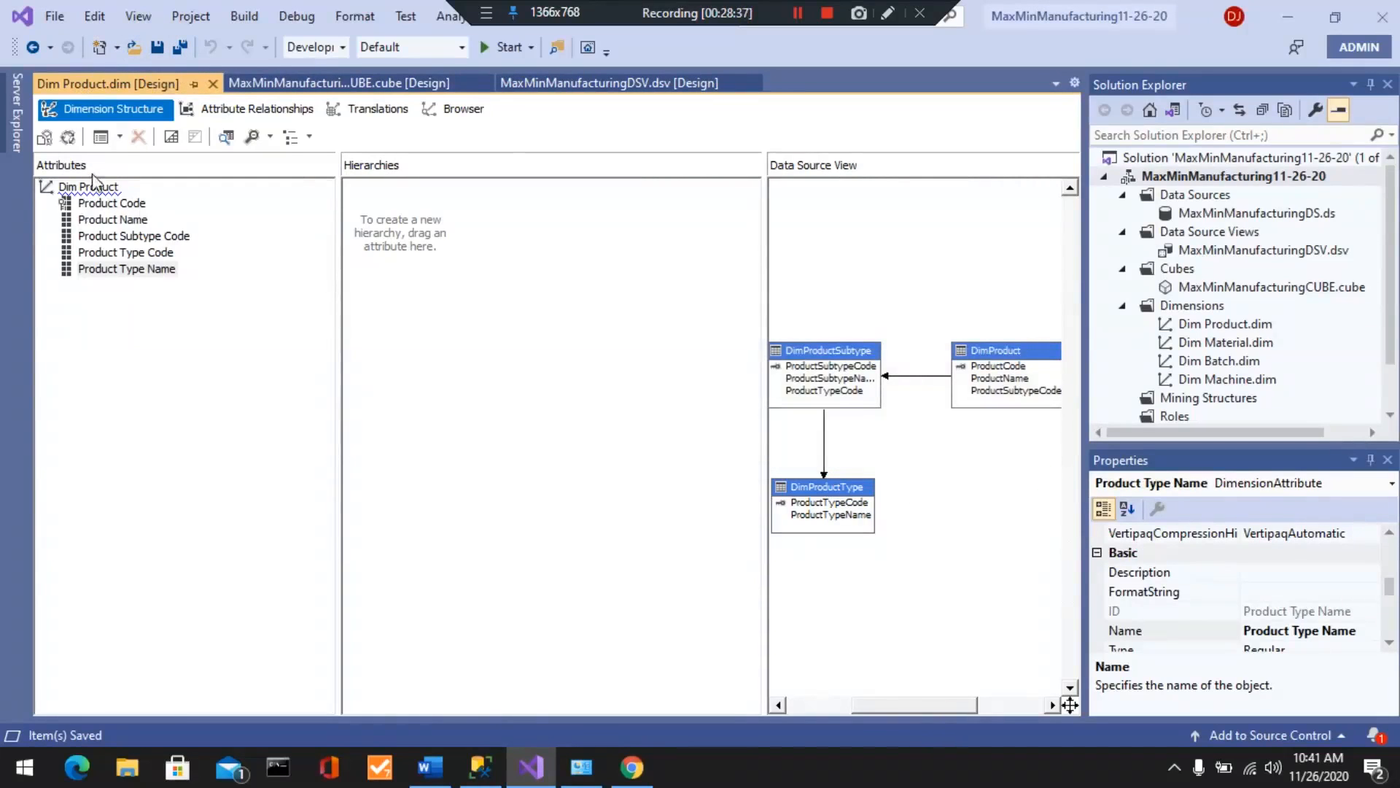
- Close the Dim Product designer and review its attribute list in the cube's Dimensions pane
left_click(214, 83)
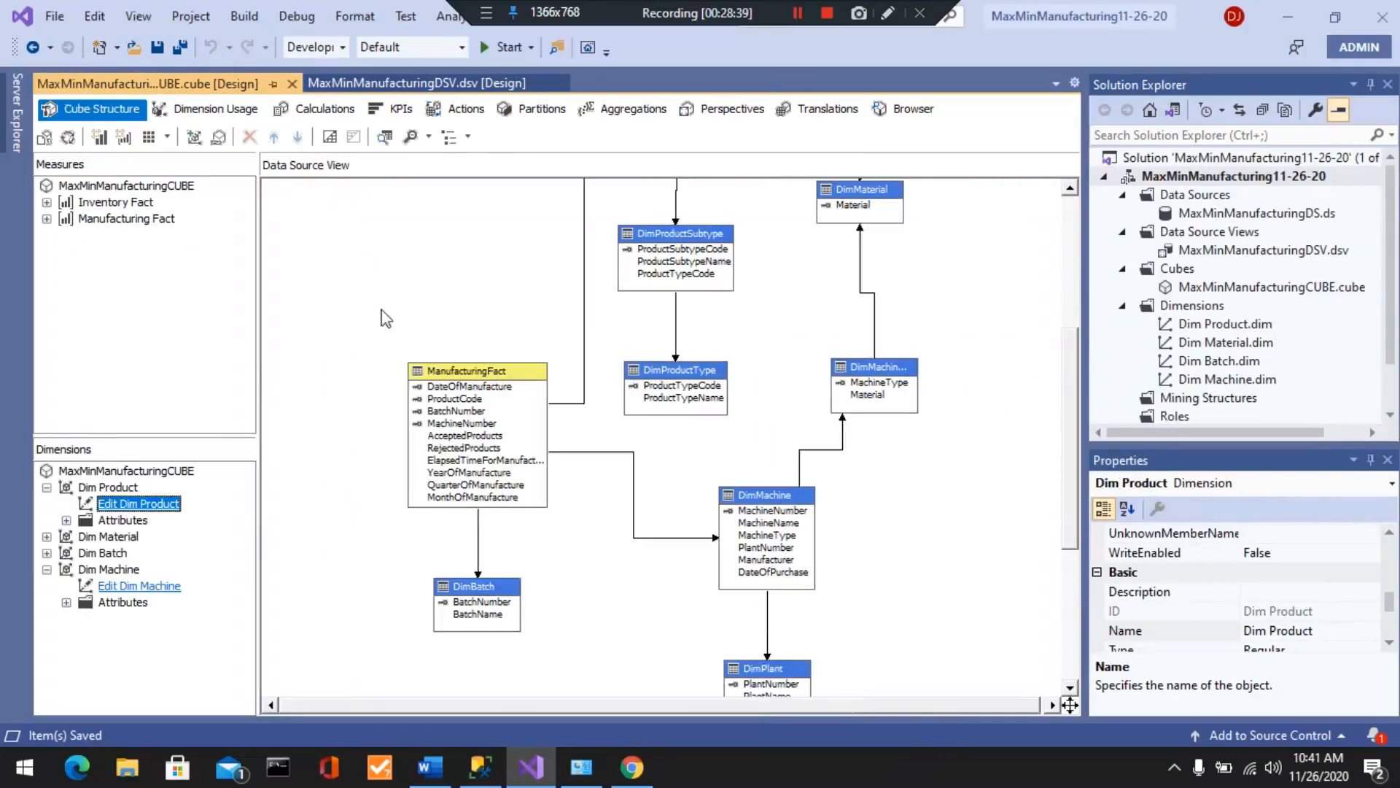
left_click(66, 520)
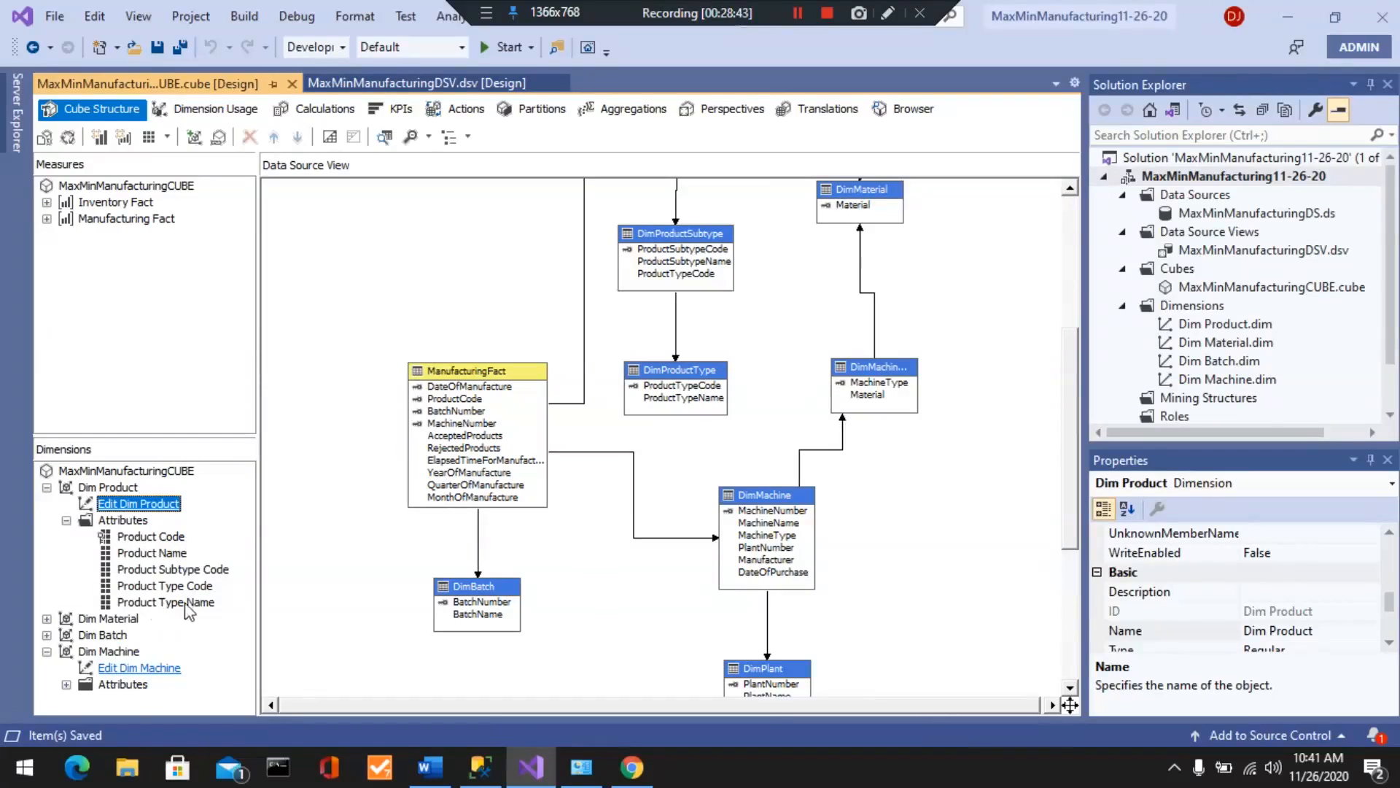
left_click(67, 519)
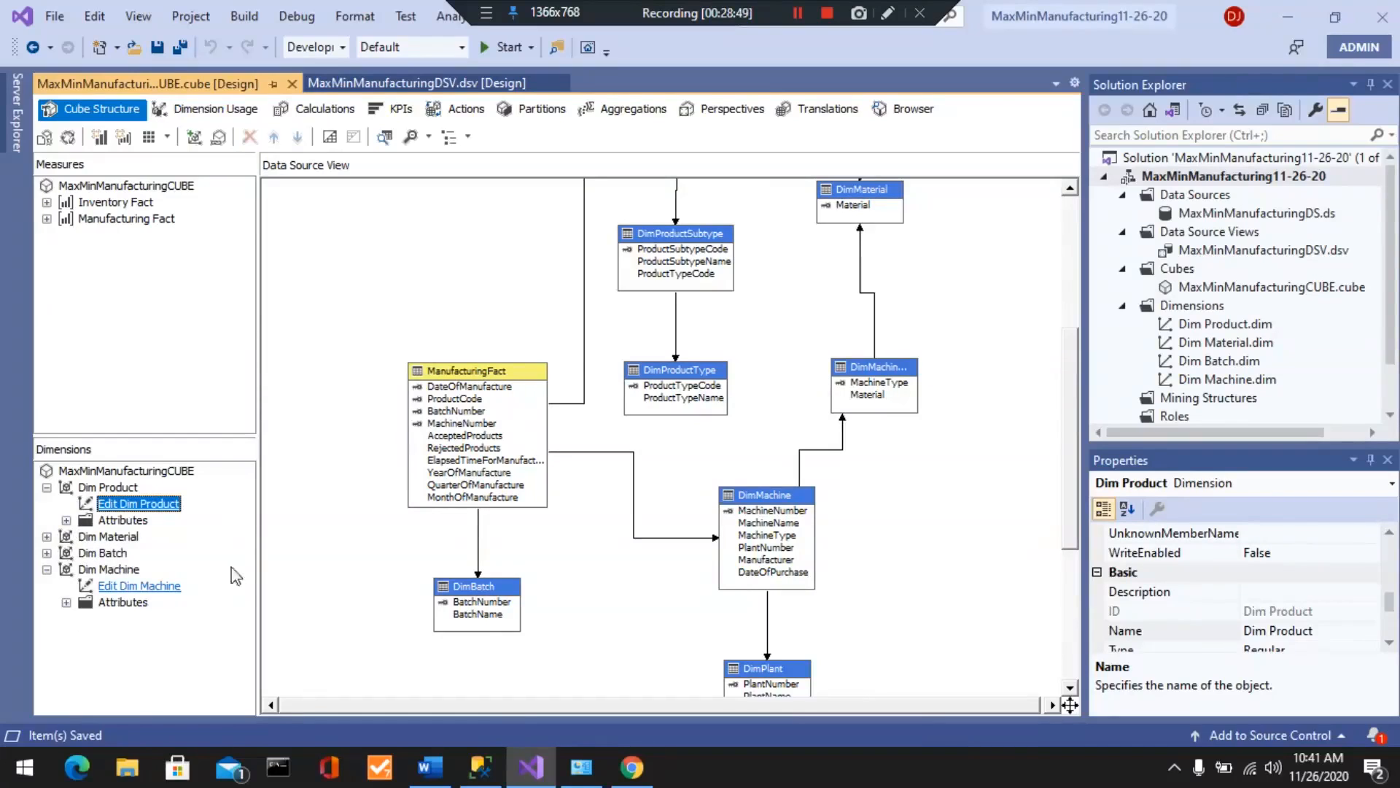
- Check the lab assignment in Word, then open Dim Machine in the dimension designer
left_click(430, 767)
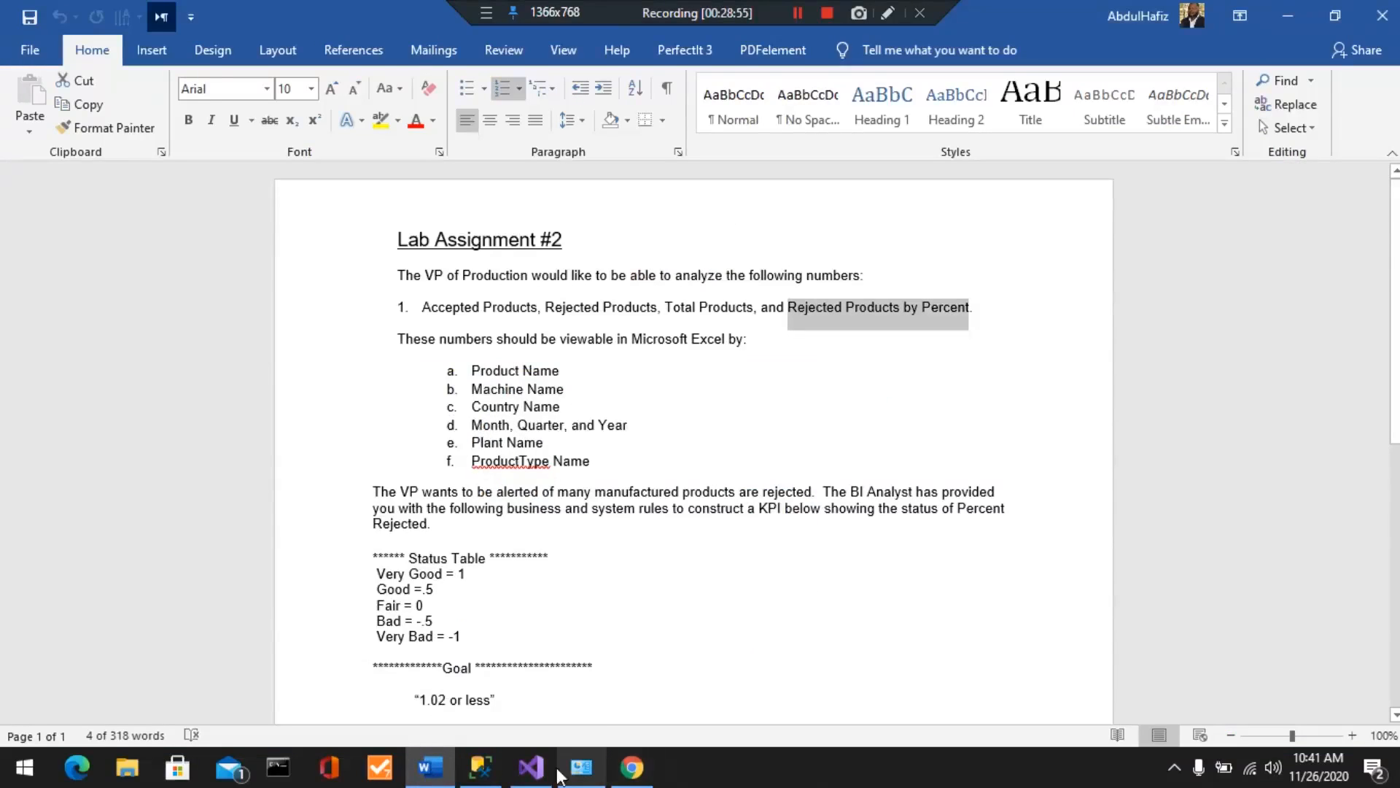
left_click(531, 766)
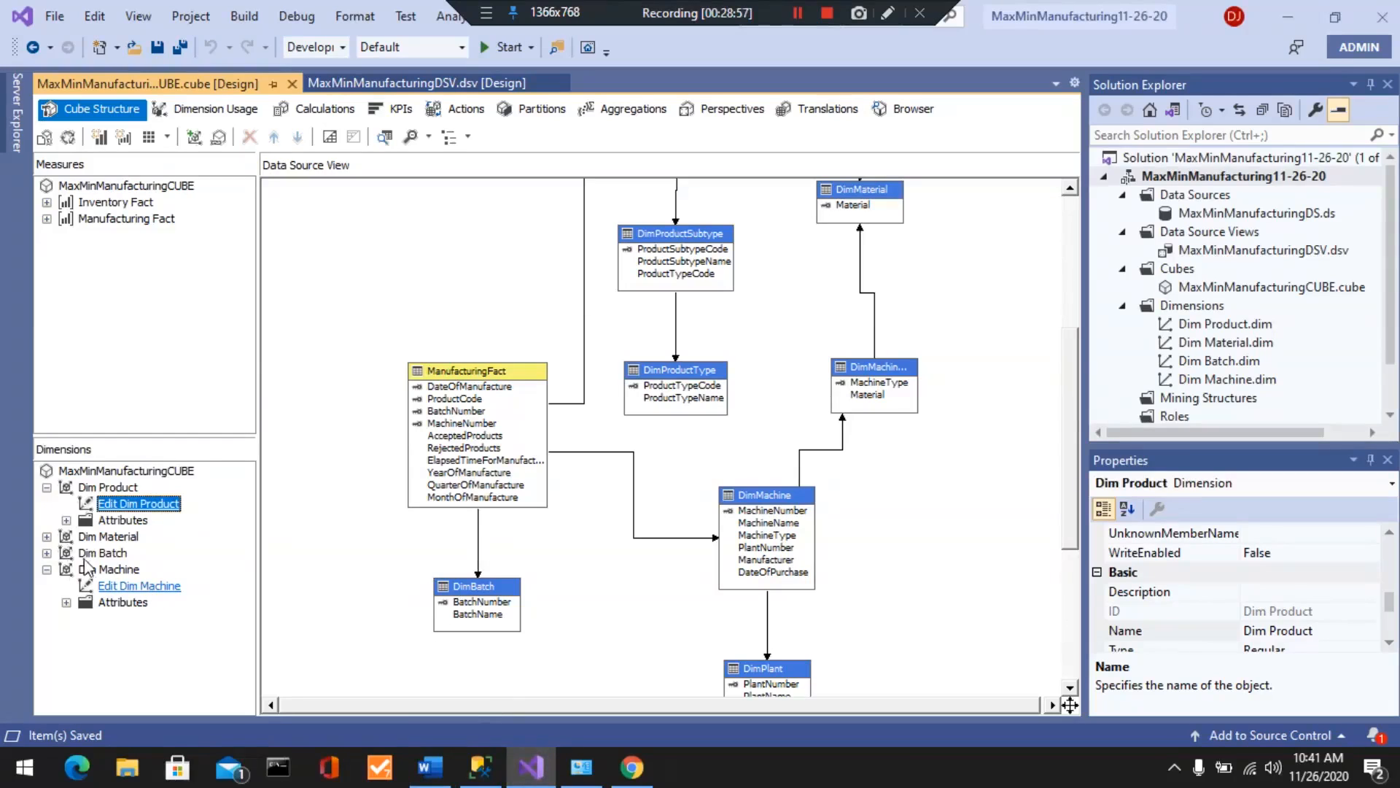
left_click(142, 585)
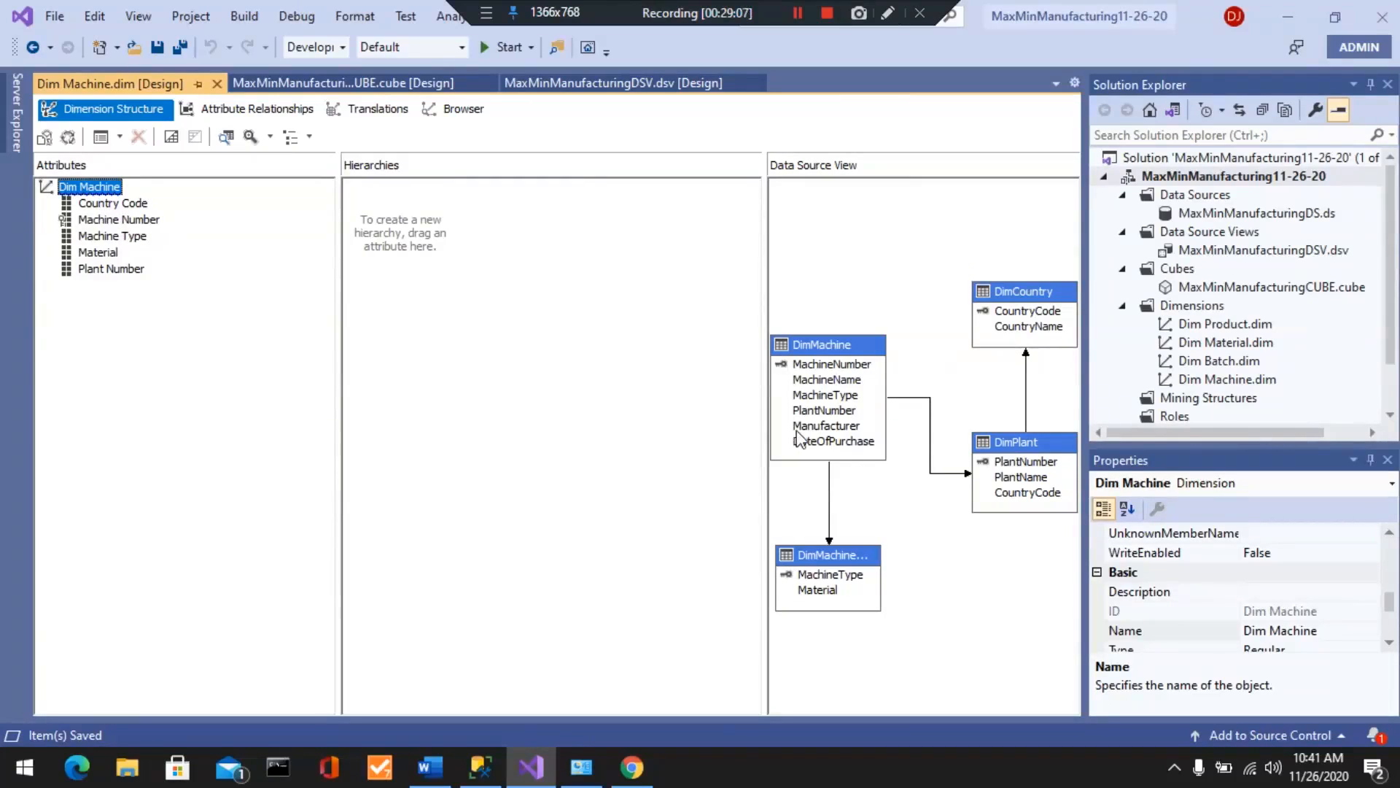
- Add CountryName, MachineName and PlantName from the diagram as Dim Machine attributes
left_click(1015, 328)
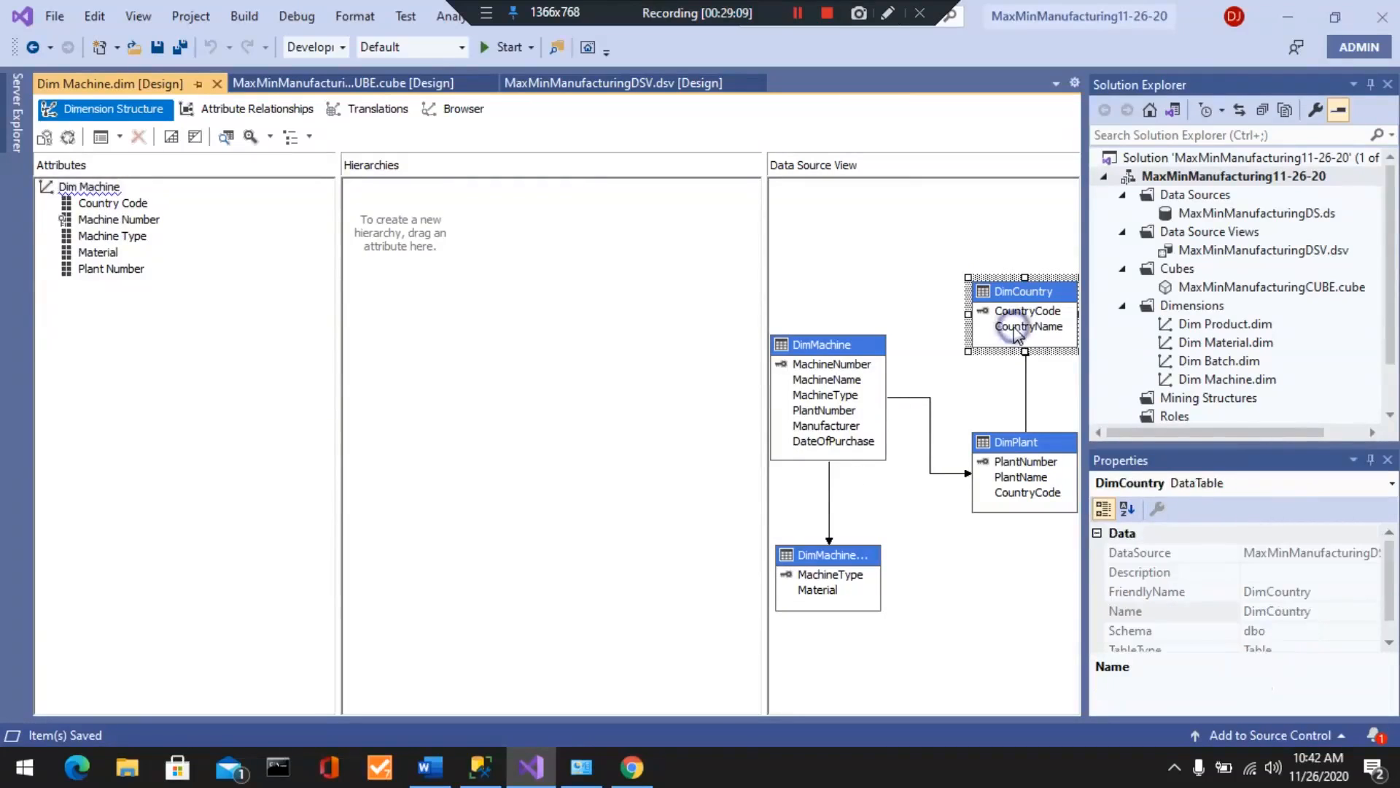
left_click_drag(1016, 332, 175, 296)
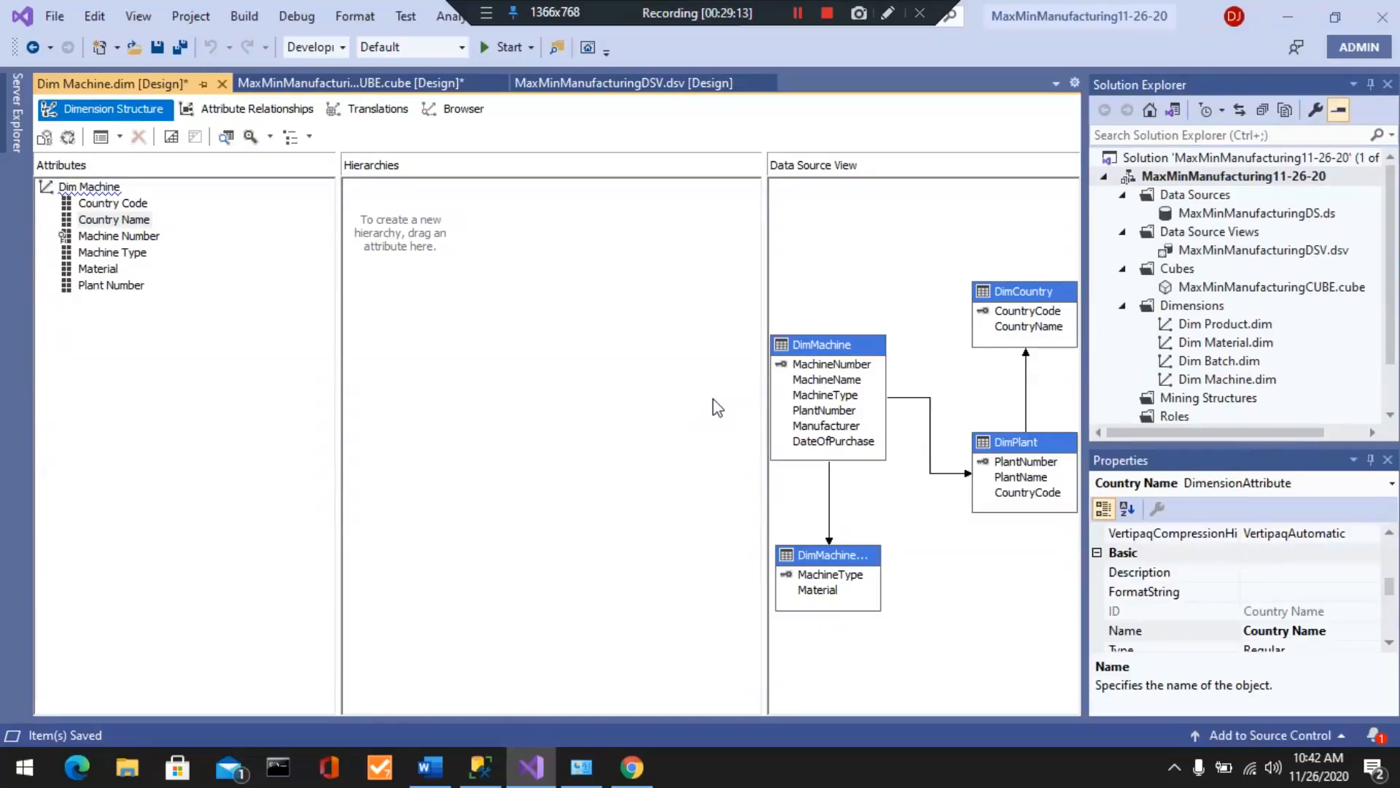
left_click(833, 385)
left_click(830, 382)
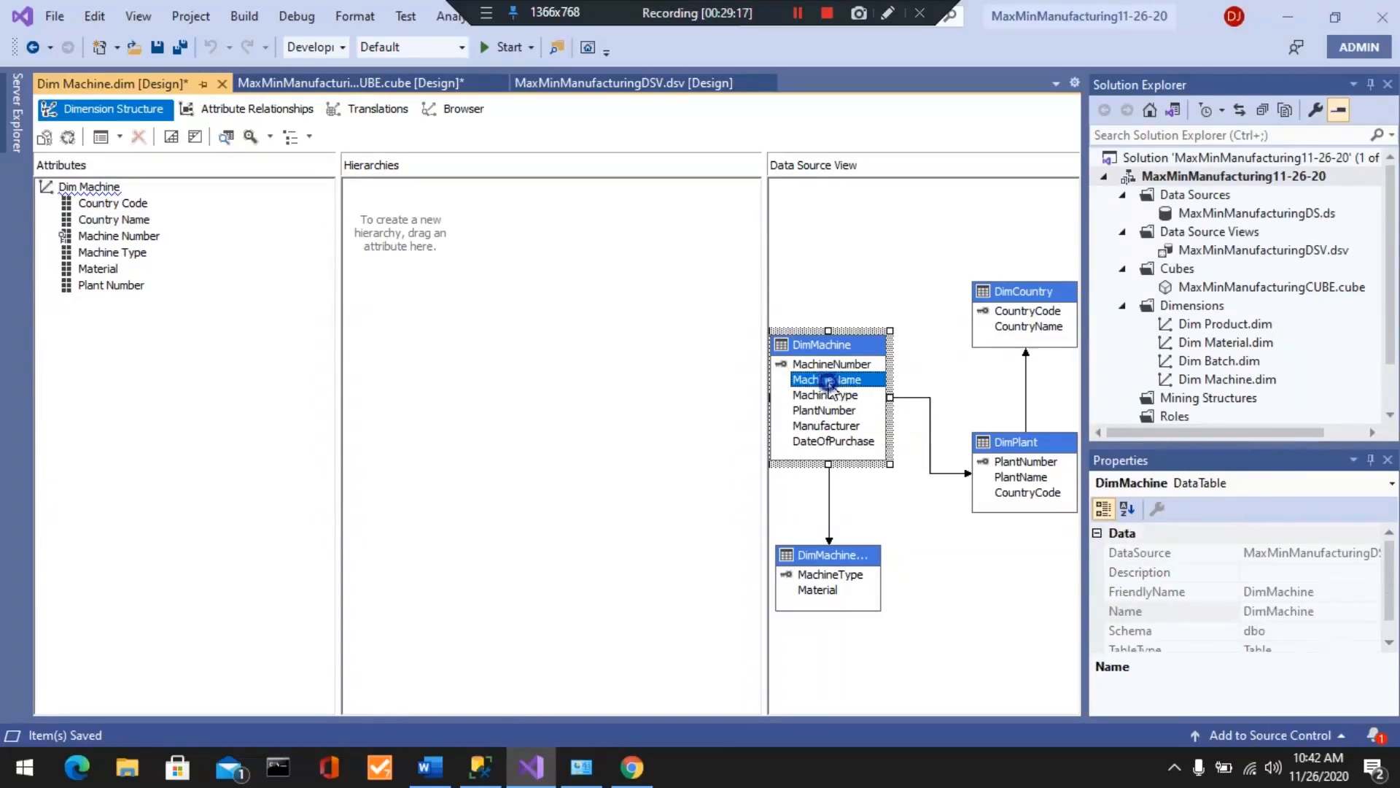
left_click_drag(829, 385, 95, 343)
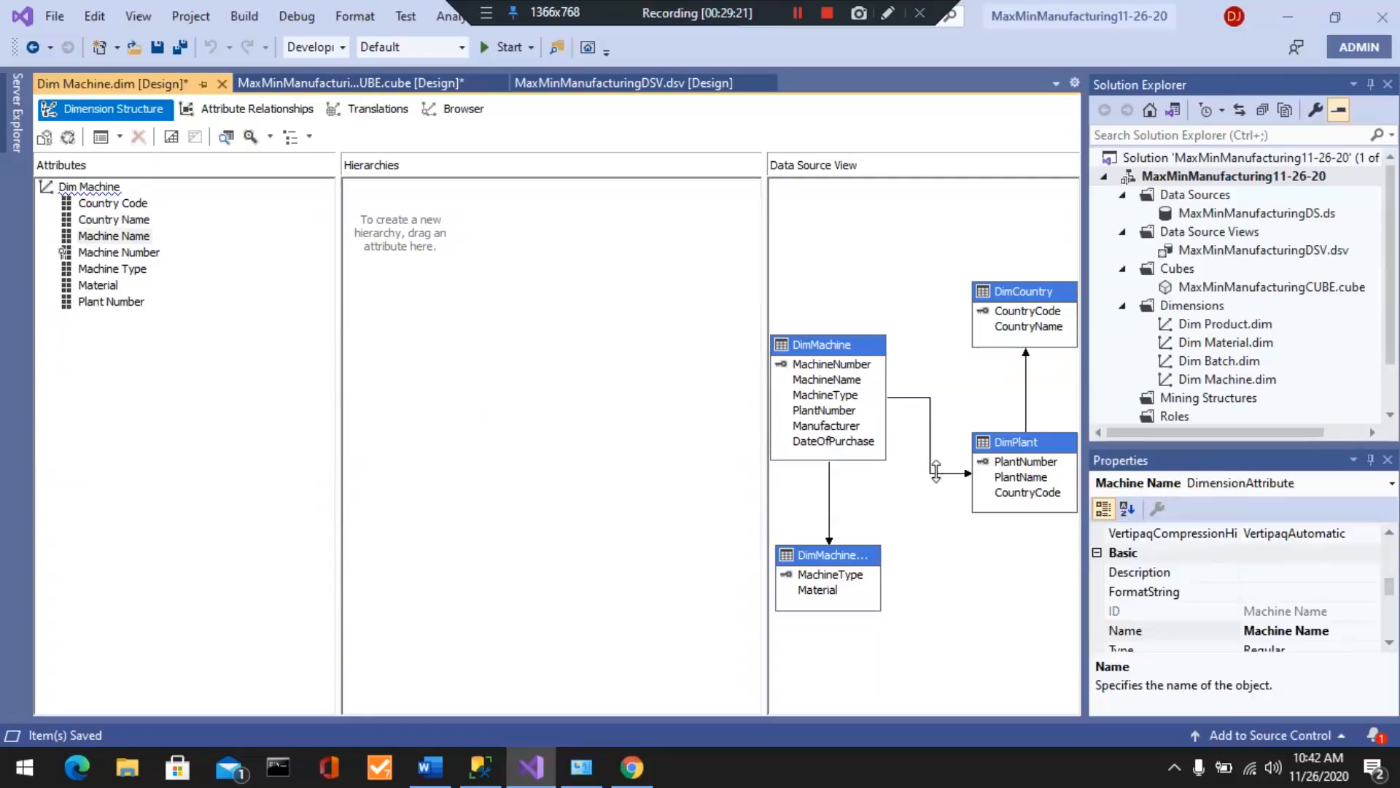
left_click(1020, 478)
left_click_drag(1020, 481, 208, 363)
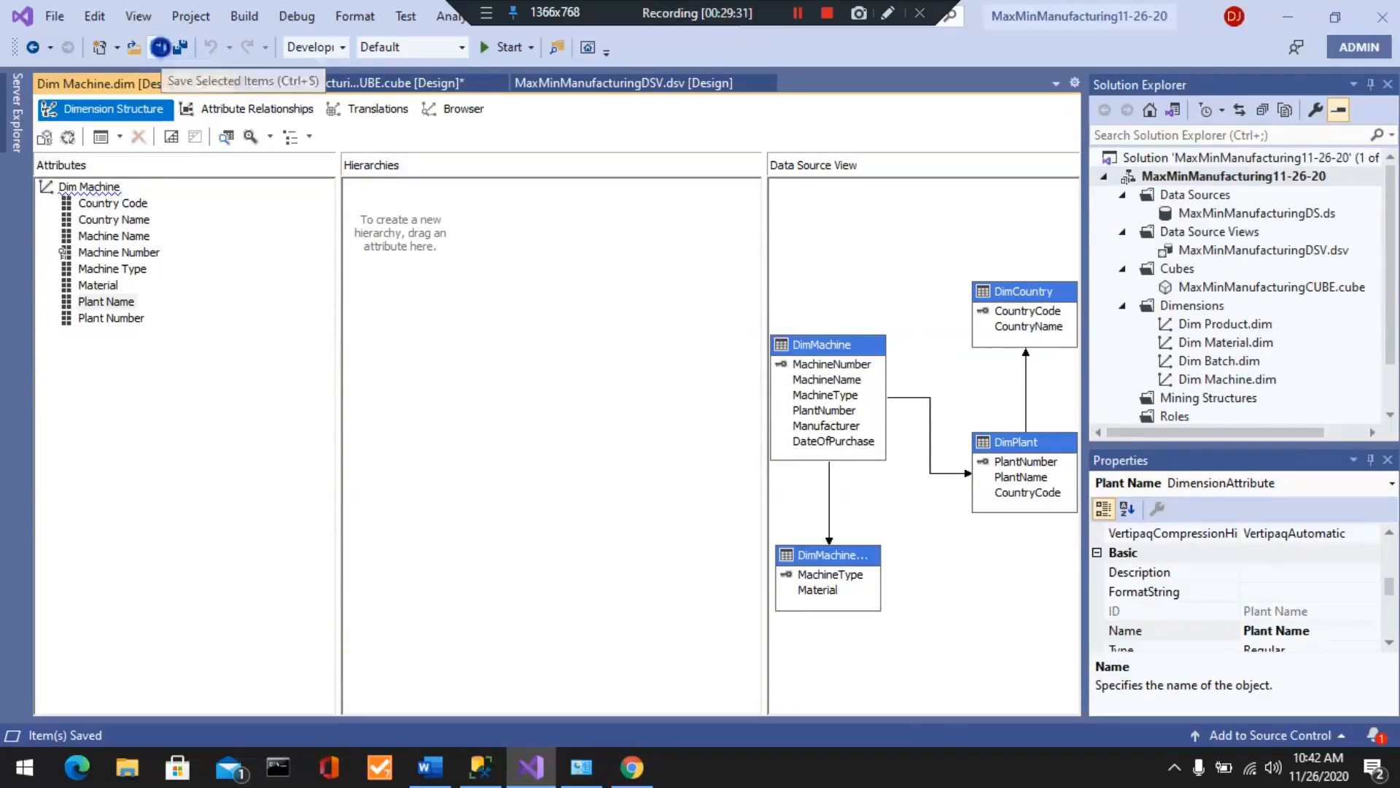
- Save Dim Machine together with the cube and close its designer
left_click(157, 47)
left_click(901, 431)
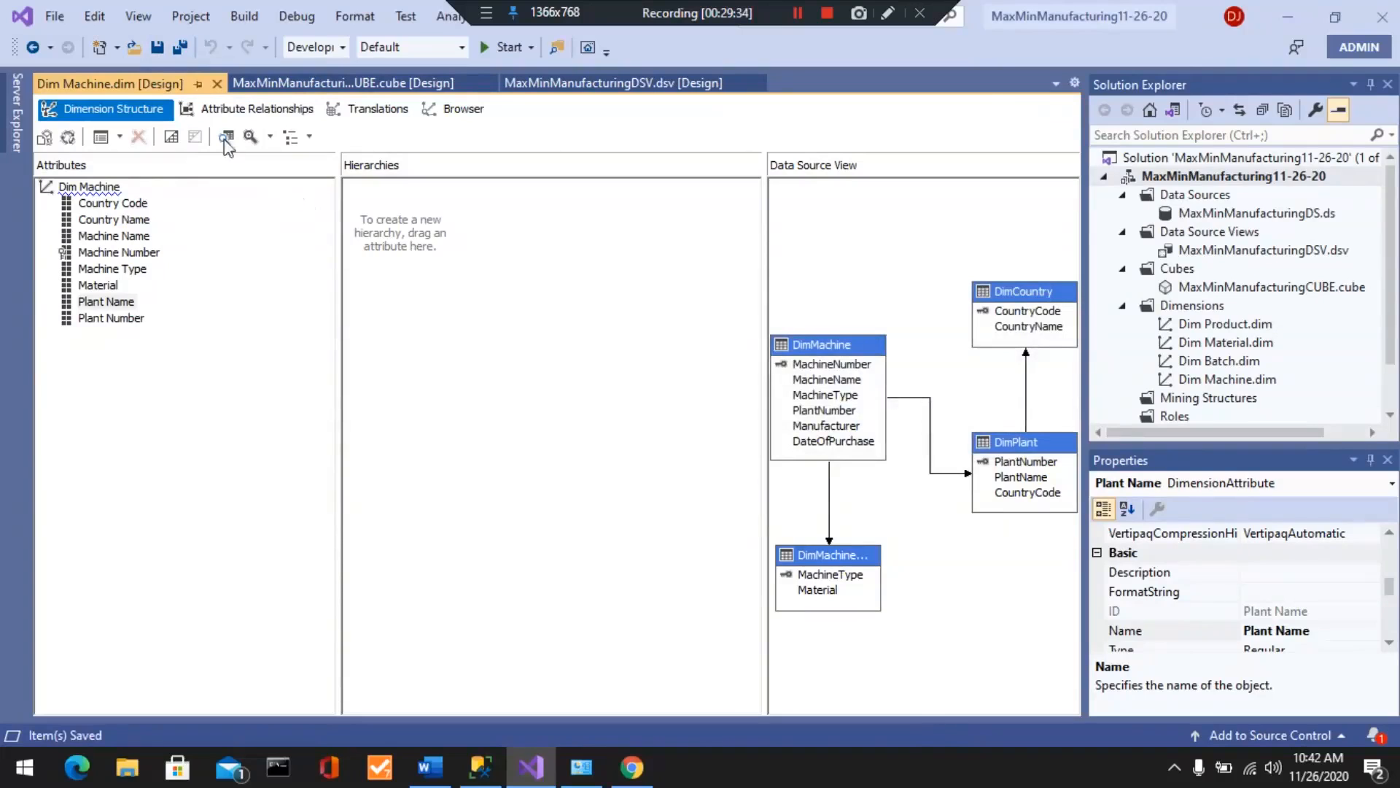
left_click(217, 83)
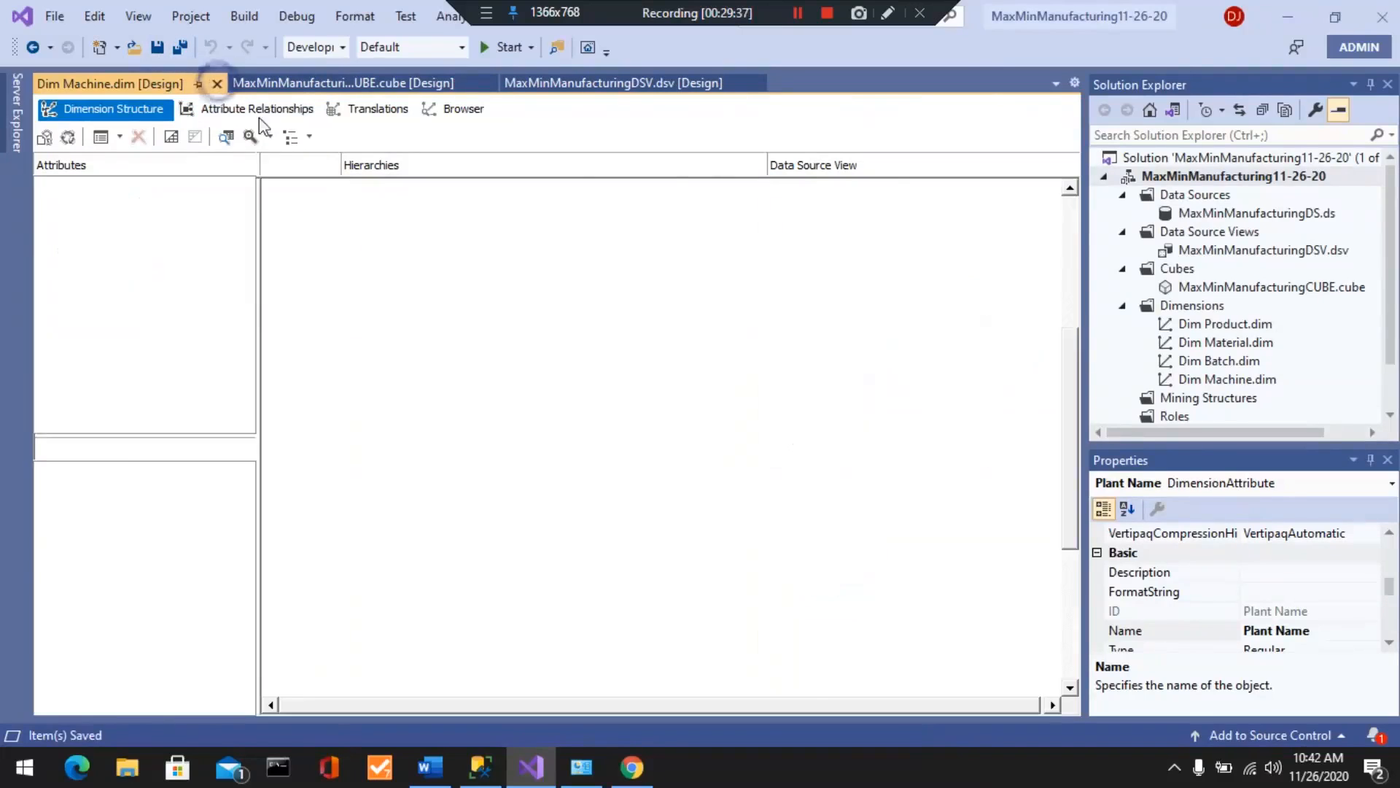
- Collapse Dim Machine and bring up the context menu of the Solution Explorer Dimensions folder
left_click(46, 569)
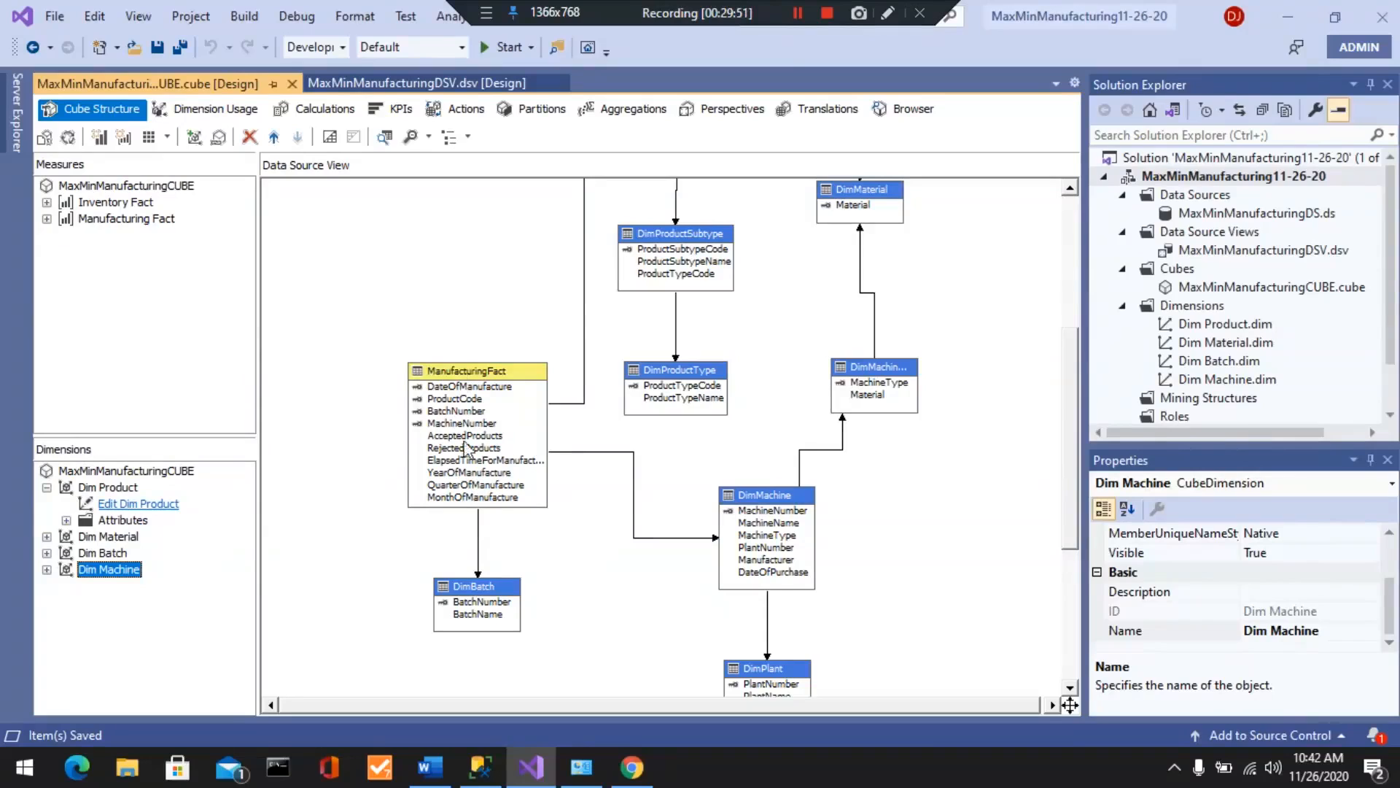
left_click(1193, 307)
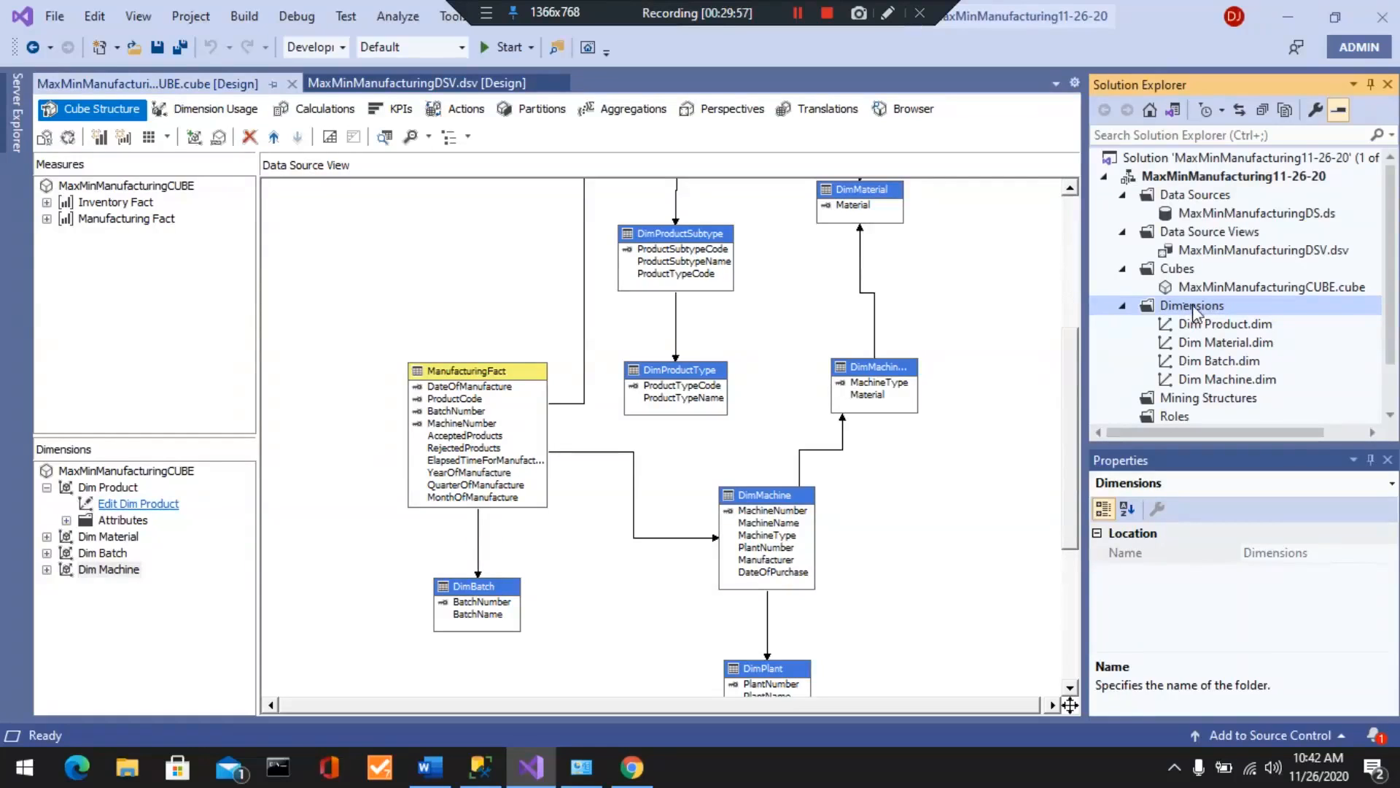
right_click(1193, 309)
- Launch the Dimension Wizard using an existing table as the dimension source
left_click(1208, 322)
left_click(800, 571)
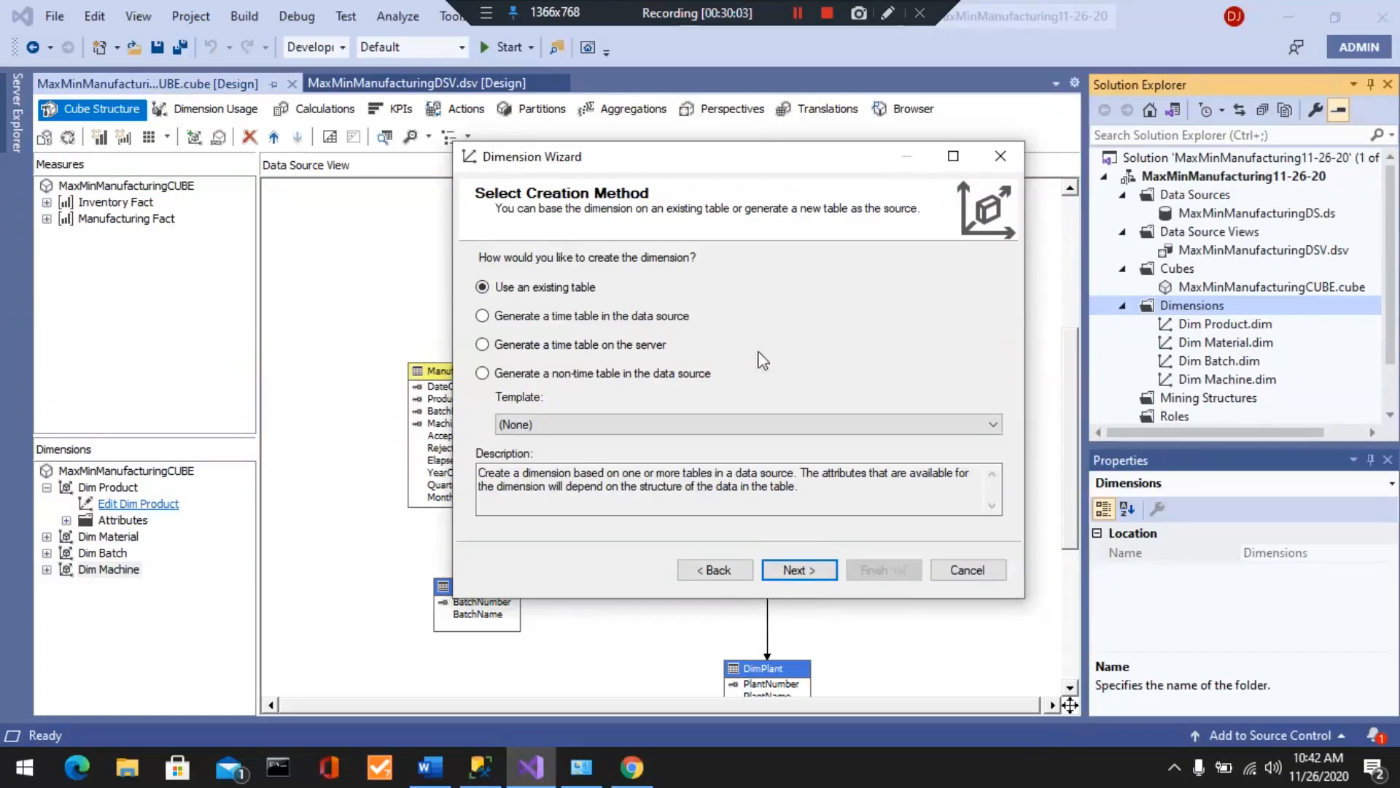
left_click(809, 573)
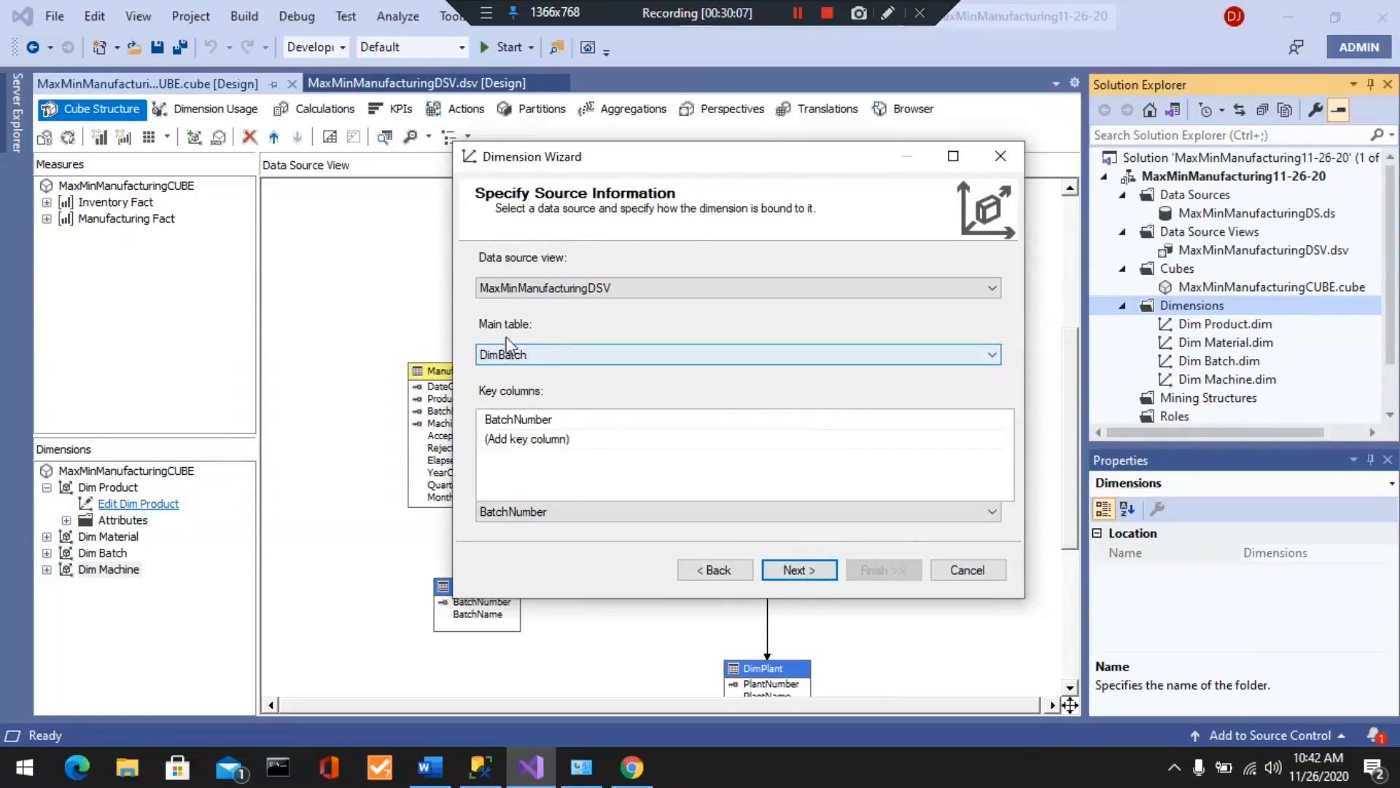
left_click_drag(592, 154, 737, 130)
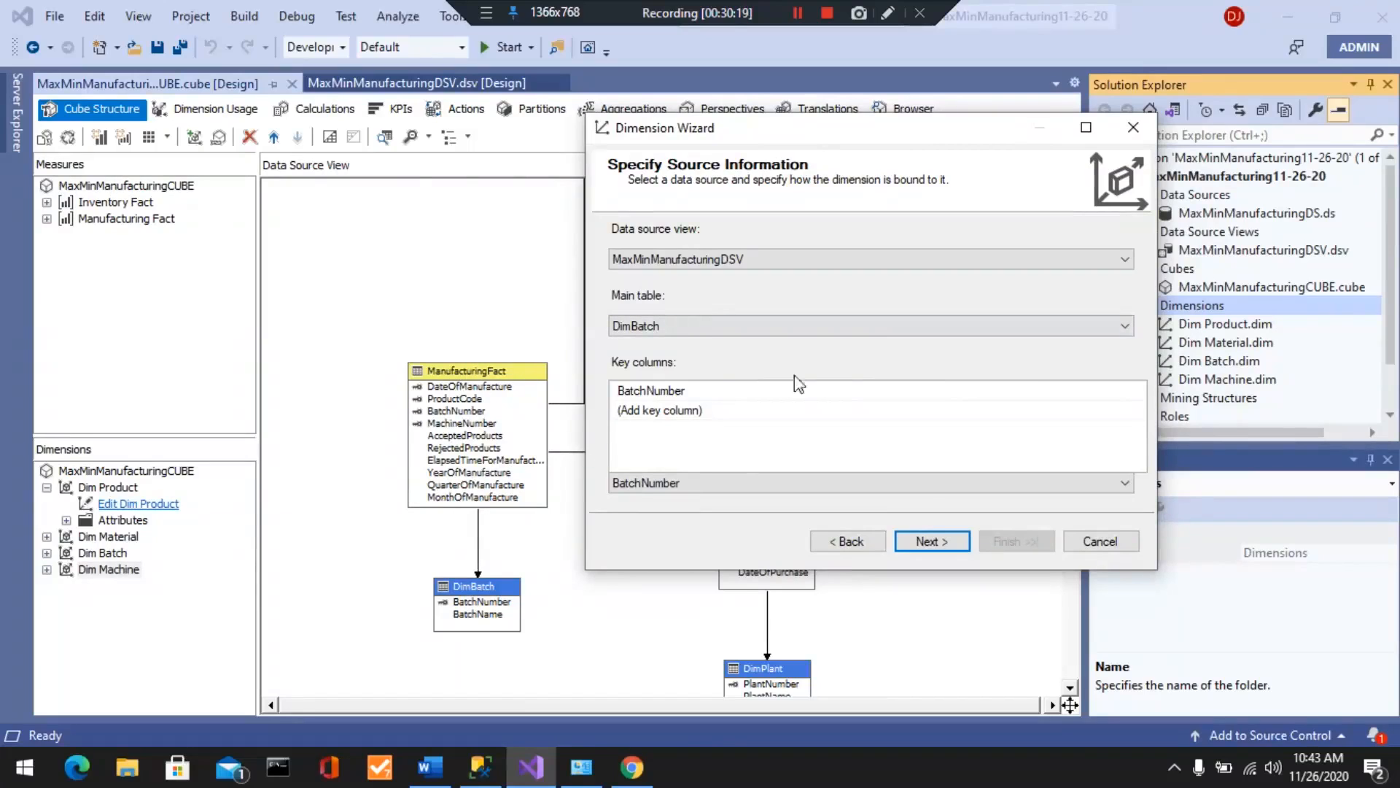
- Choose ManufacturingFact as the main table and read the wizard's concatenate warning
left_click(1125, 326)
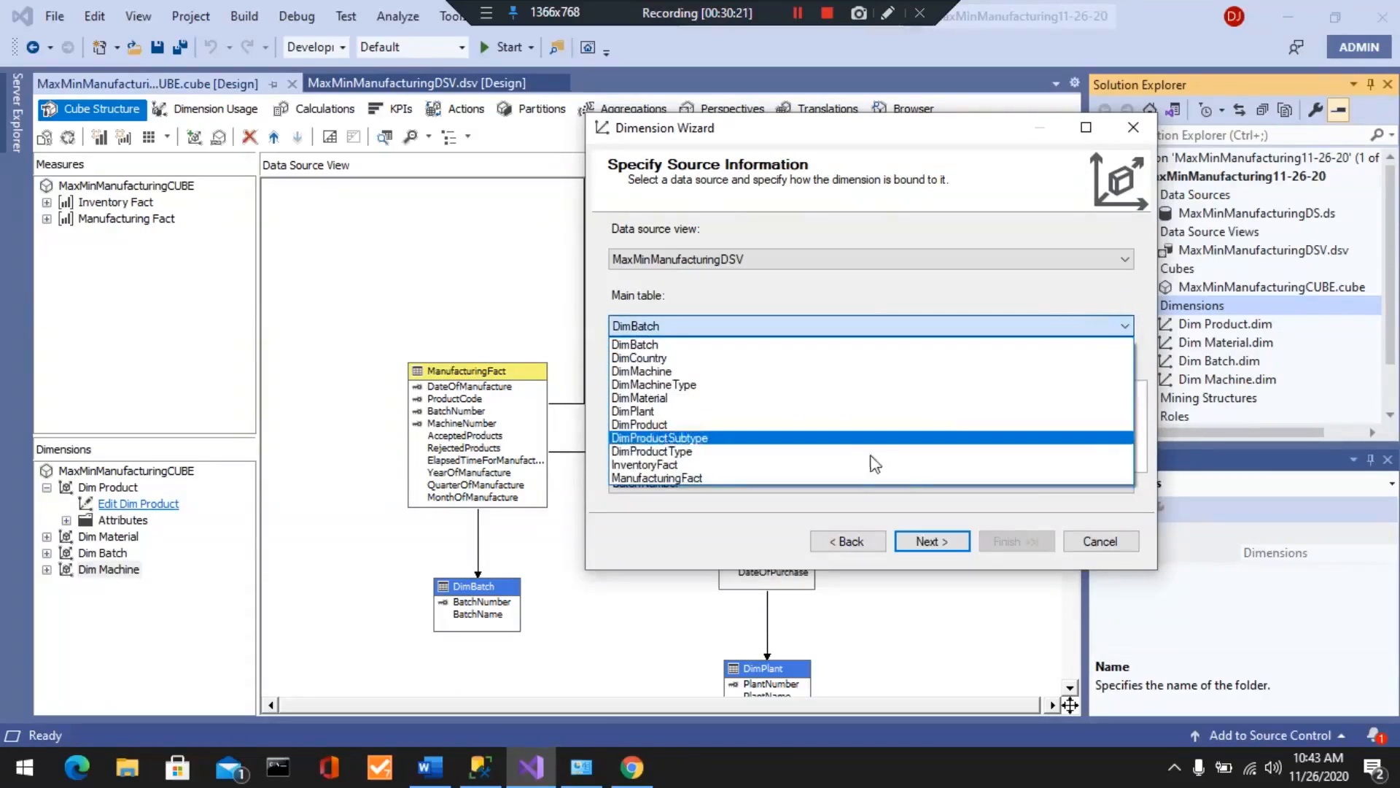
left_click(739, 480)
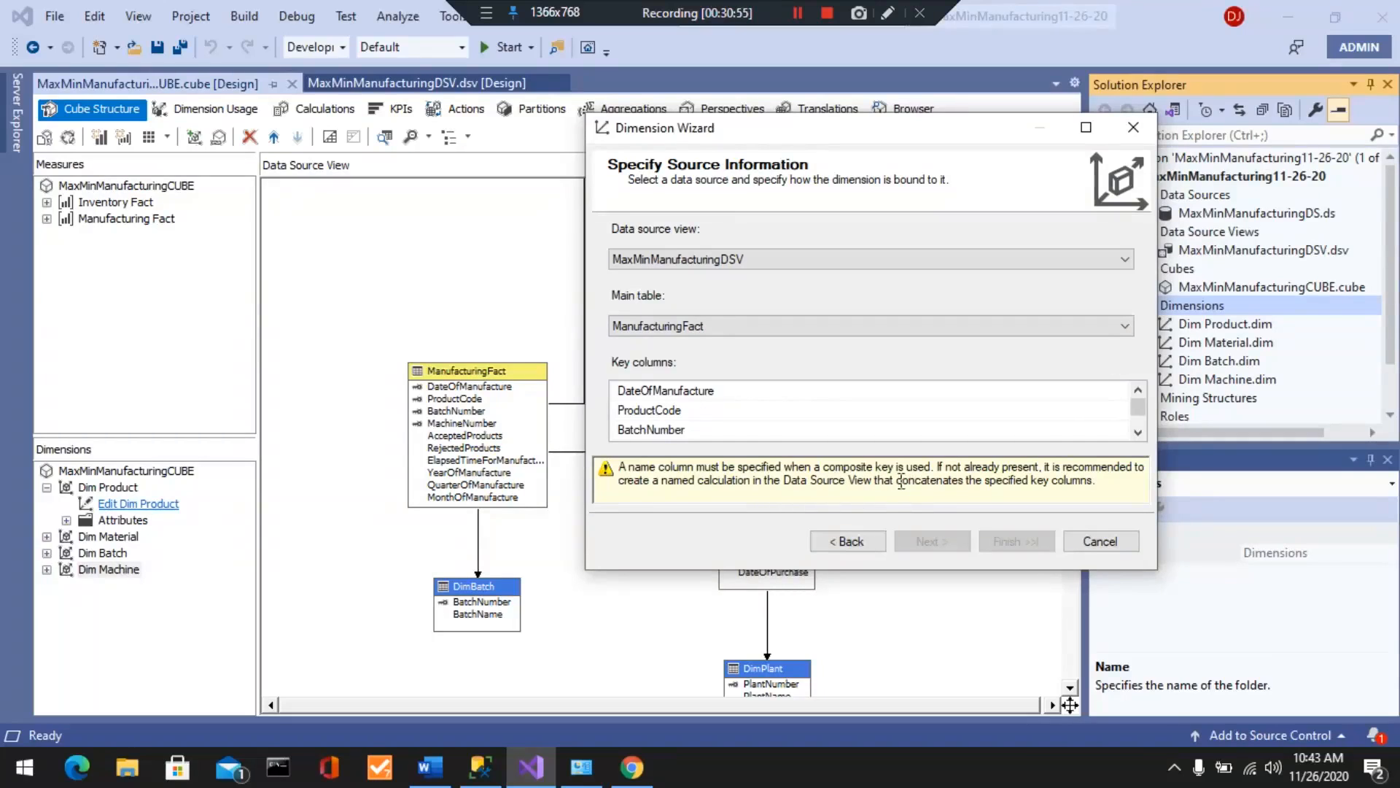
left_click_drag(898, 482, 962, 481)
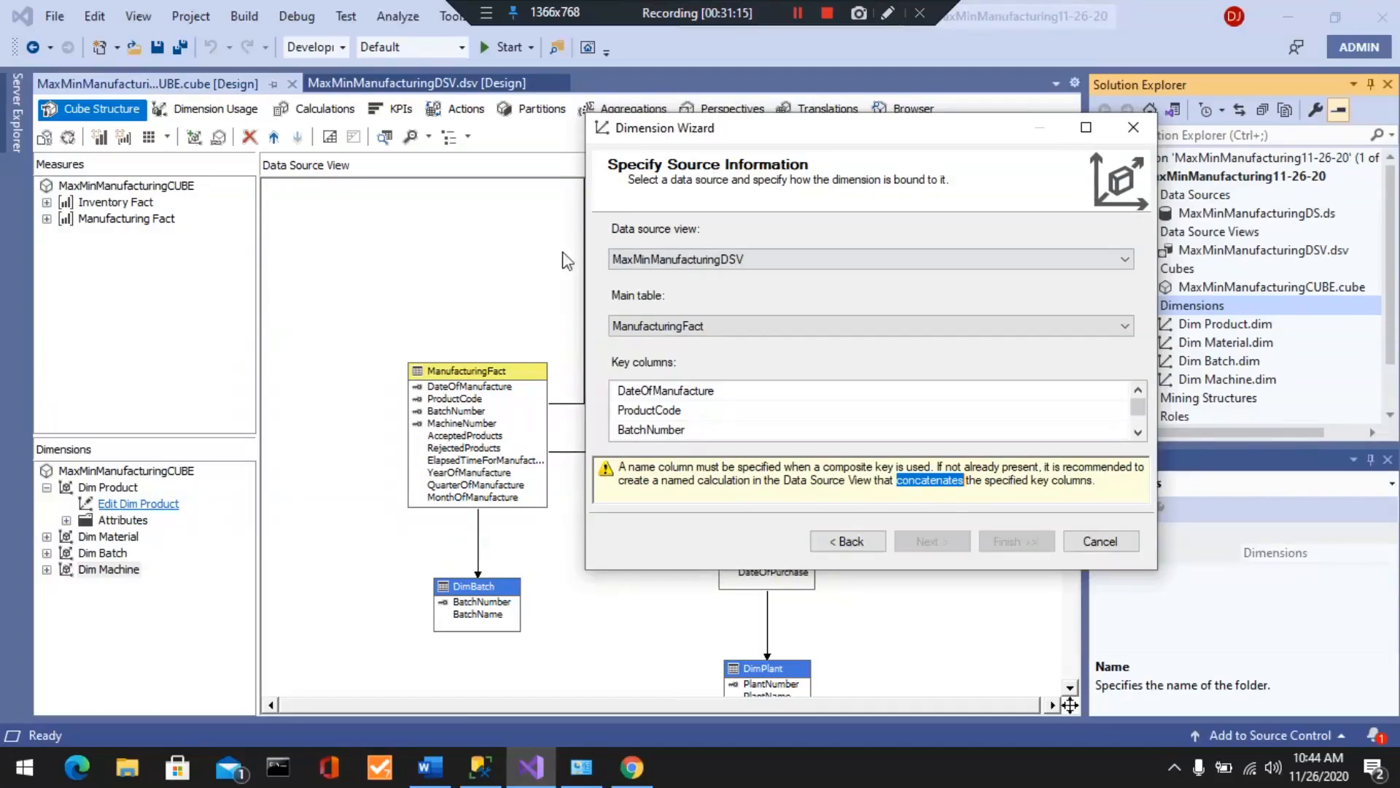
left_click(928, 539)
left_click(930, 542)
- Cancel the Dimension Wizard and explore the ManufacturingFact table's sample data
left_click(1101, 540)
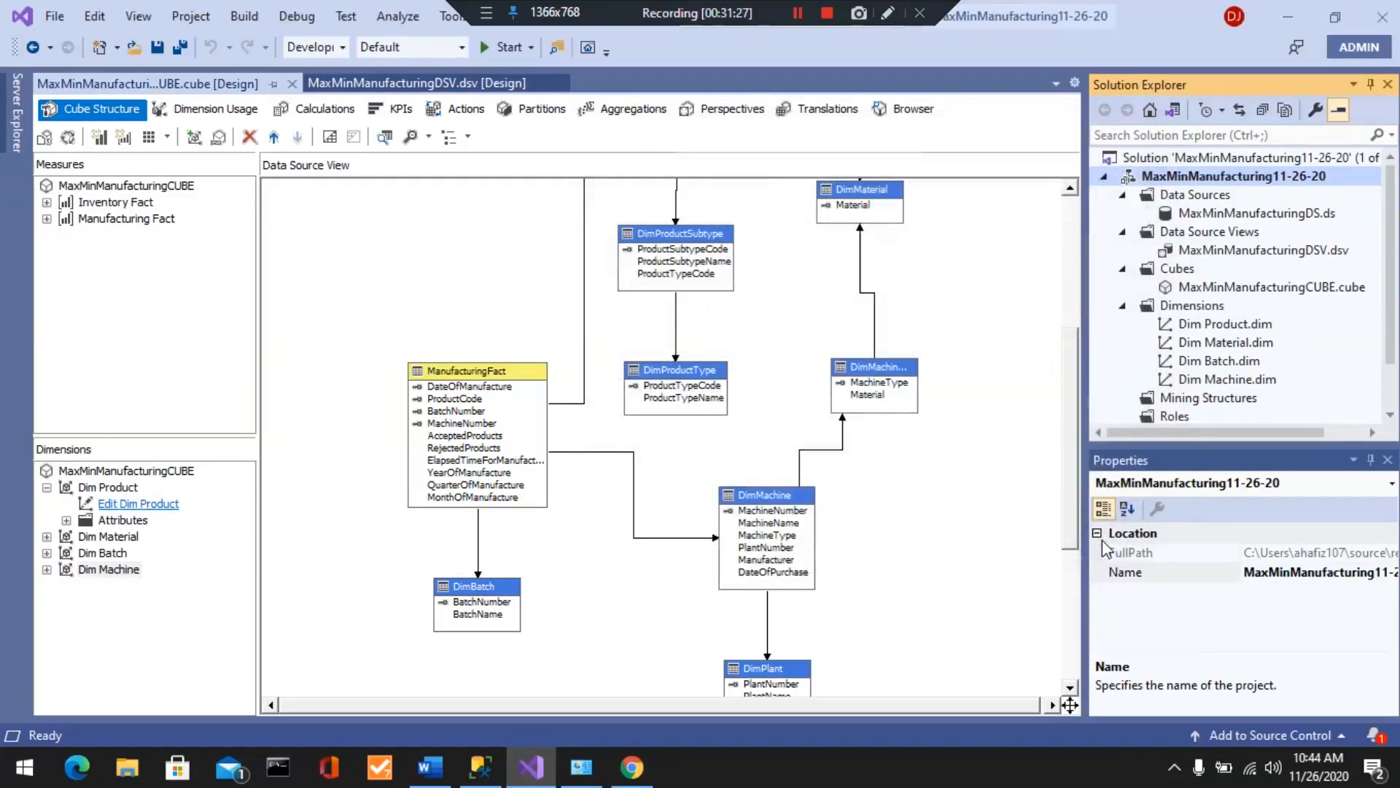
right_click(463, 425)
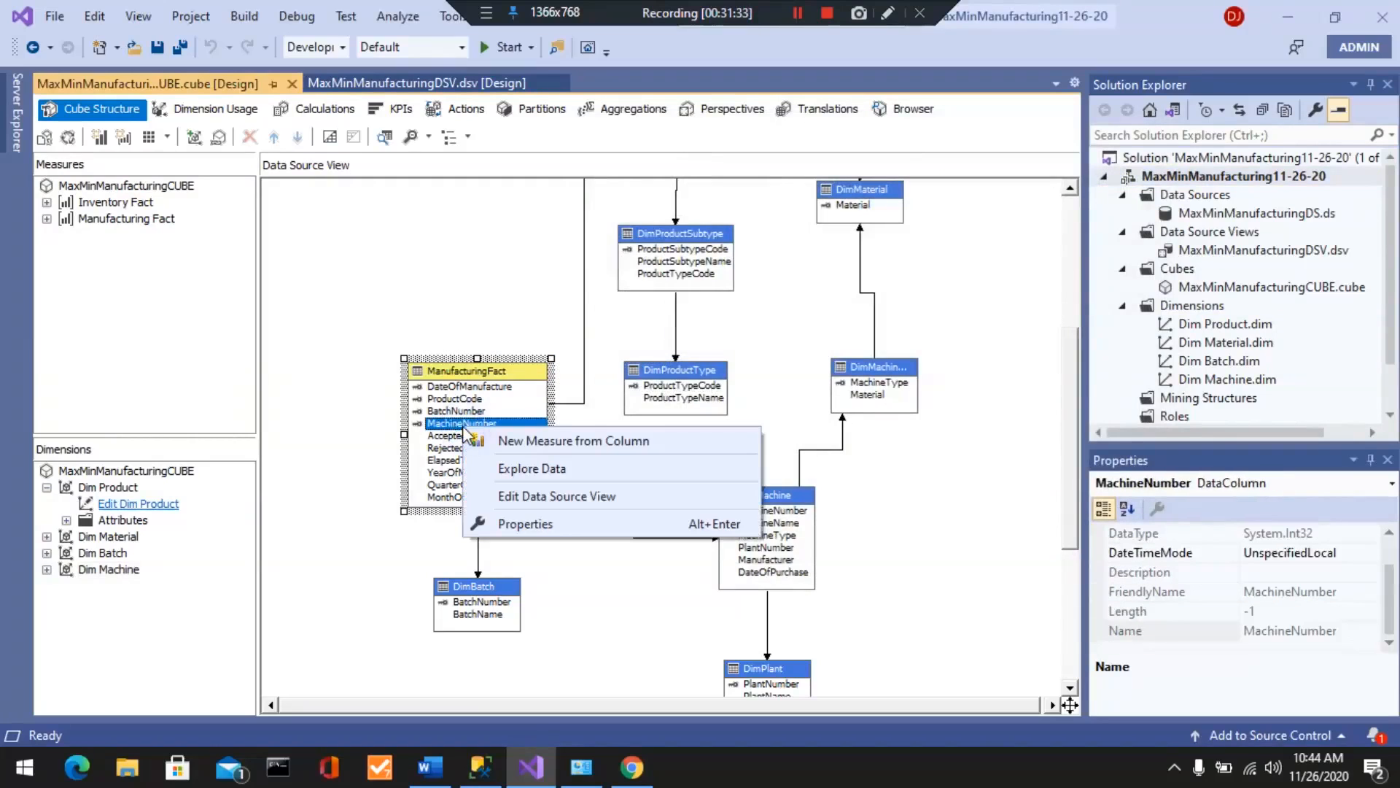
left_click(541, 471)
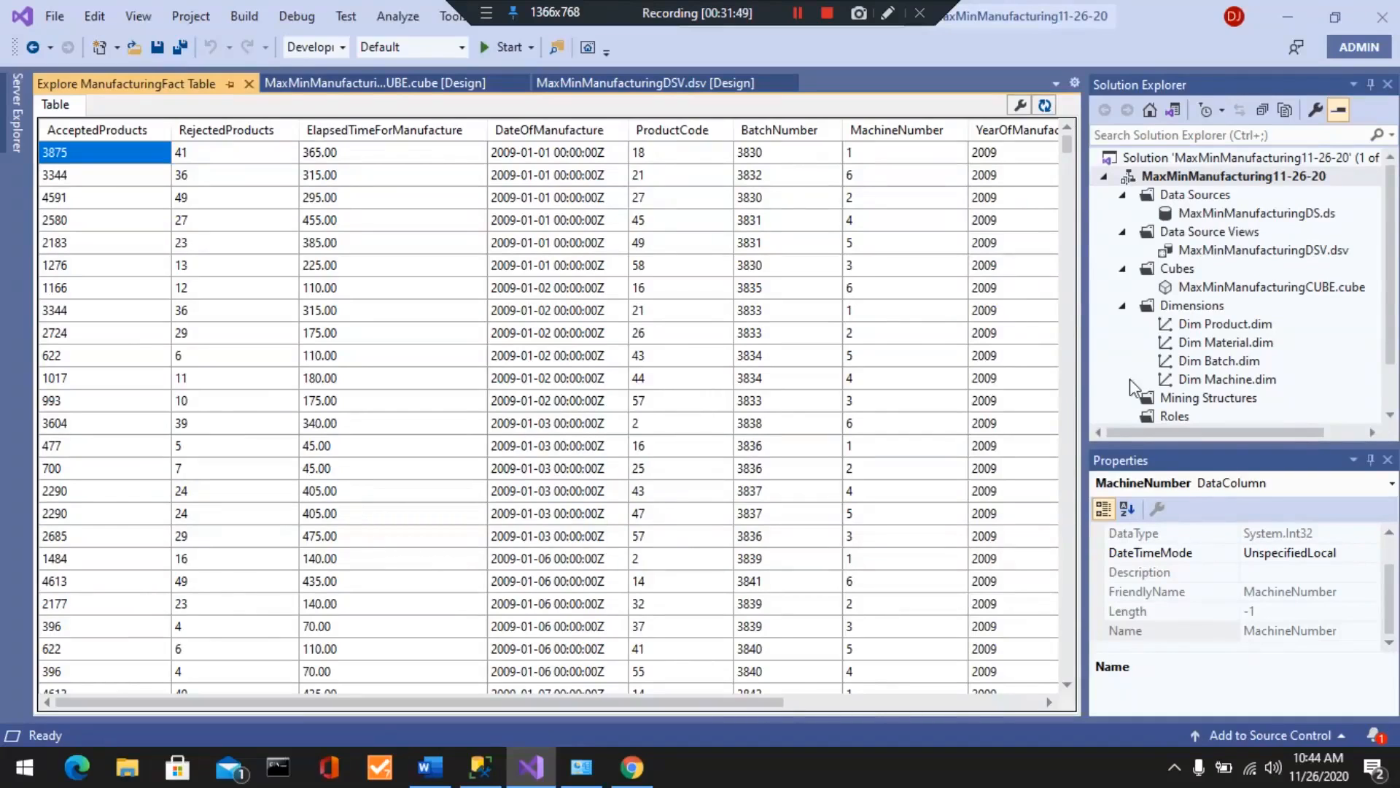
- Scroll across the ManufacturingFact sample rows, then close the Explore Data preview
left_click_drag(747, 709, 799, 697)
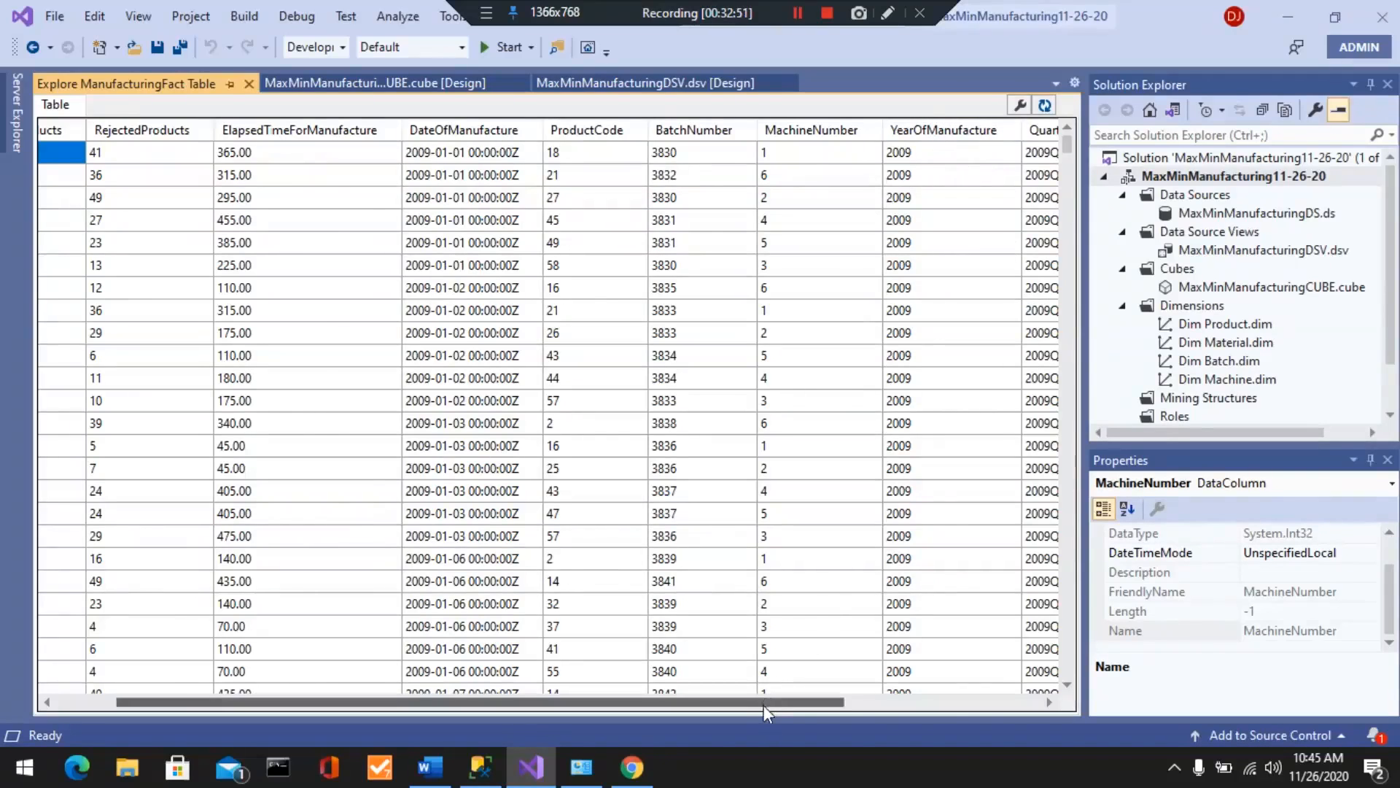
left_click_drag(763, 704, 952, 706)
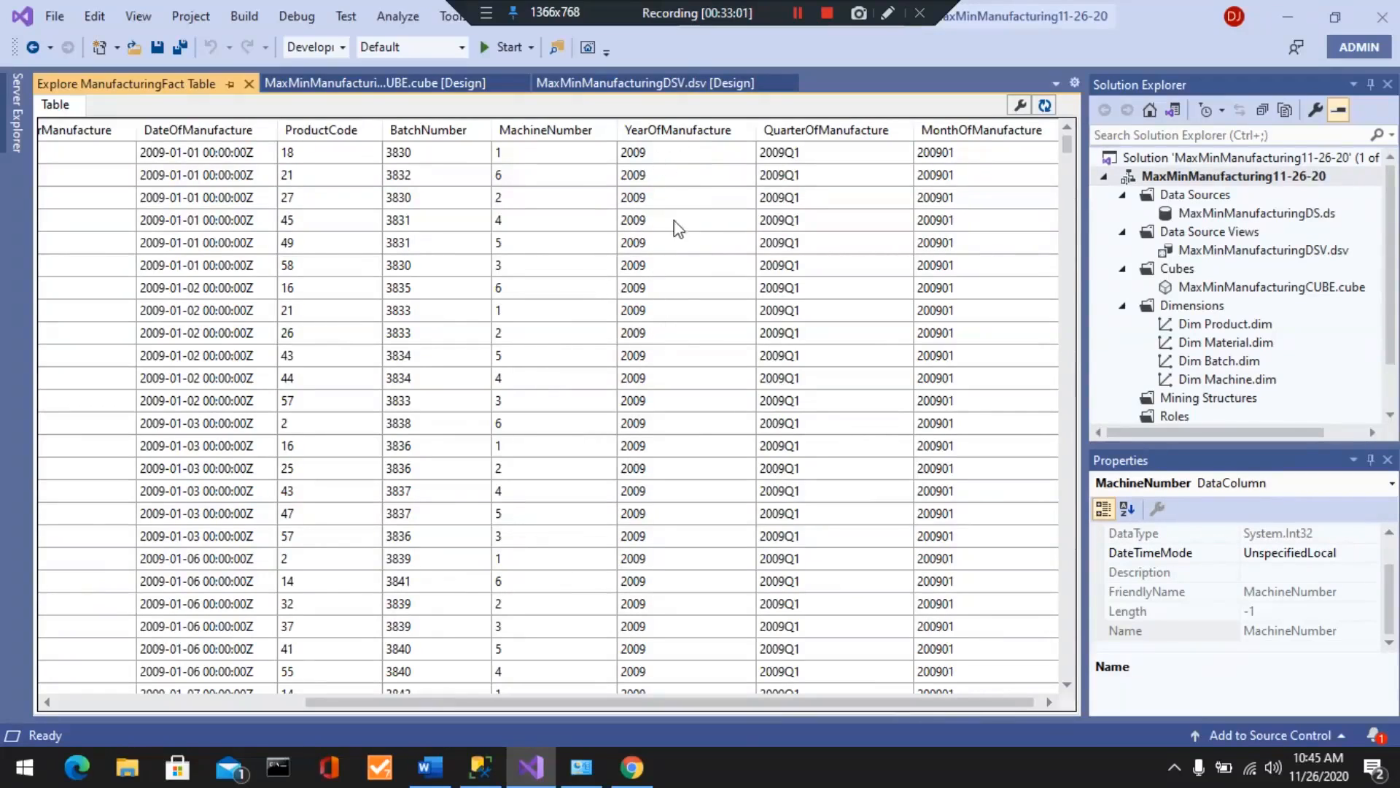
left_click_drag(719, 705, 545, 705)
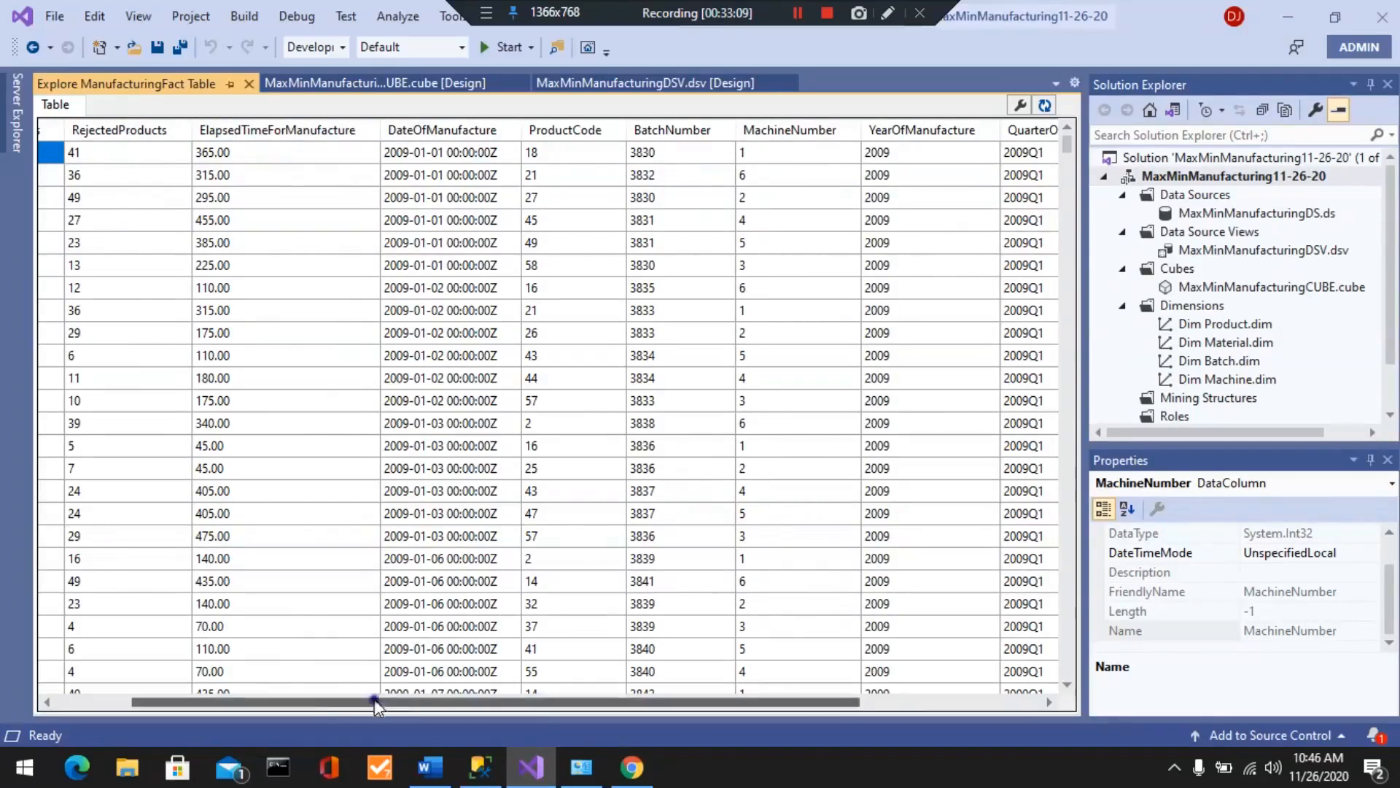
left_click_drag(375, 699, 282, 697)
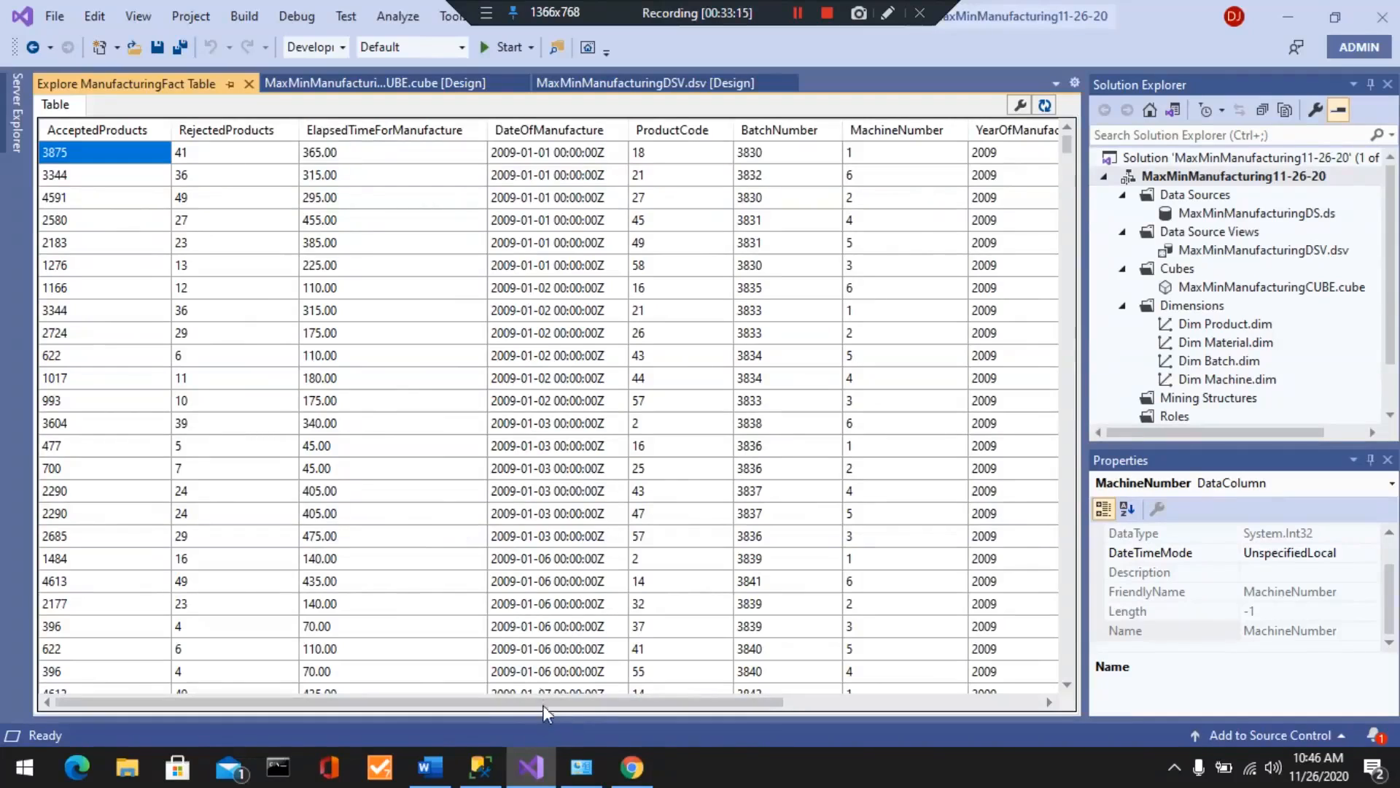
left_click_drag(541, 702, 799, 710)
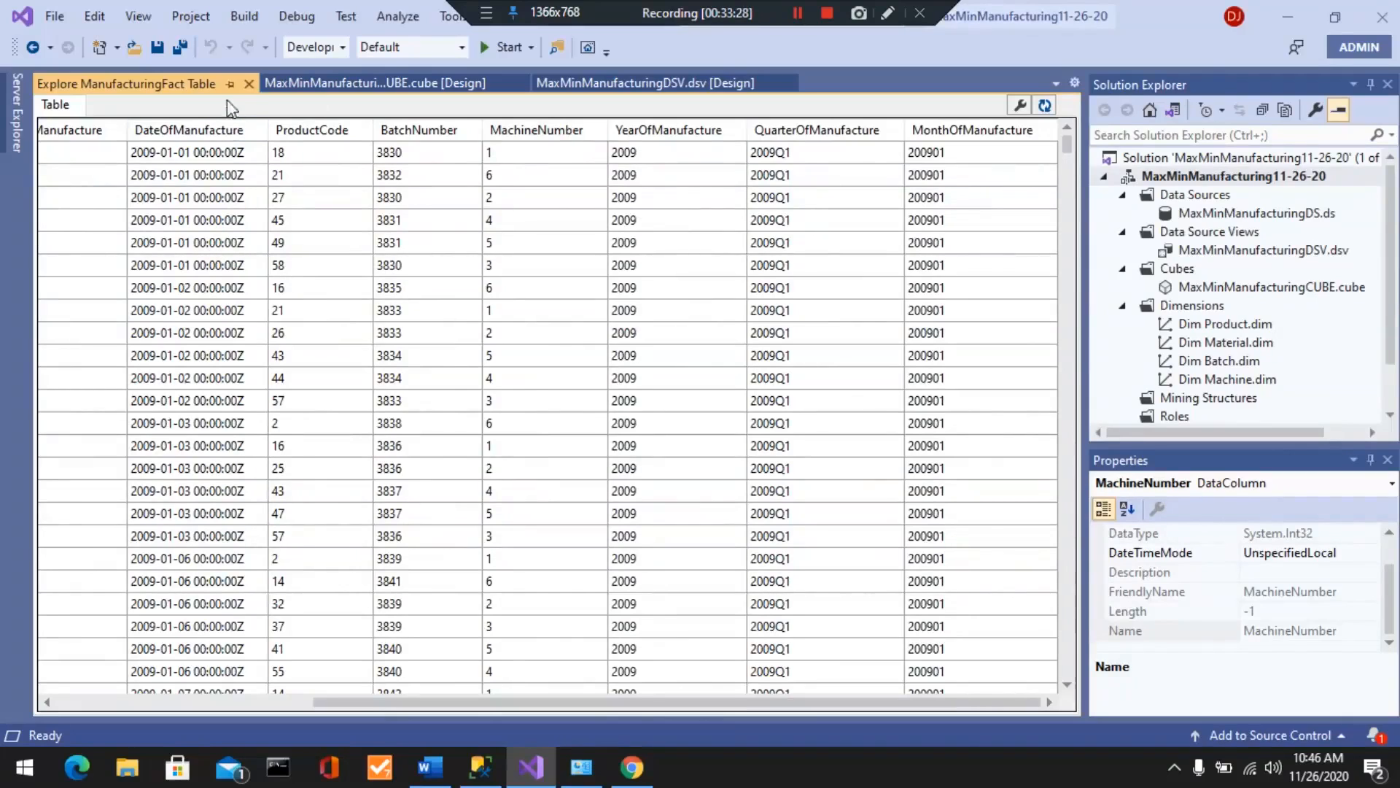
left_click(248, 83)
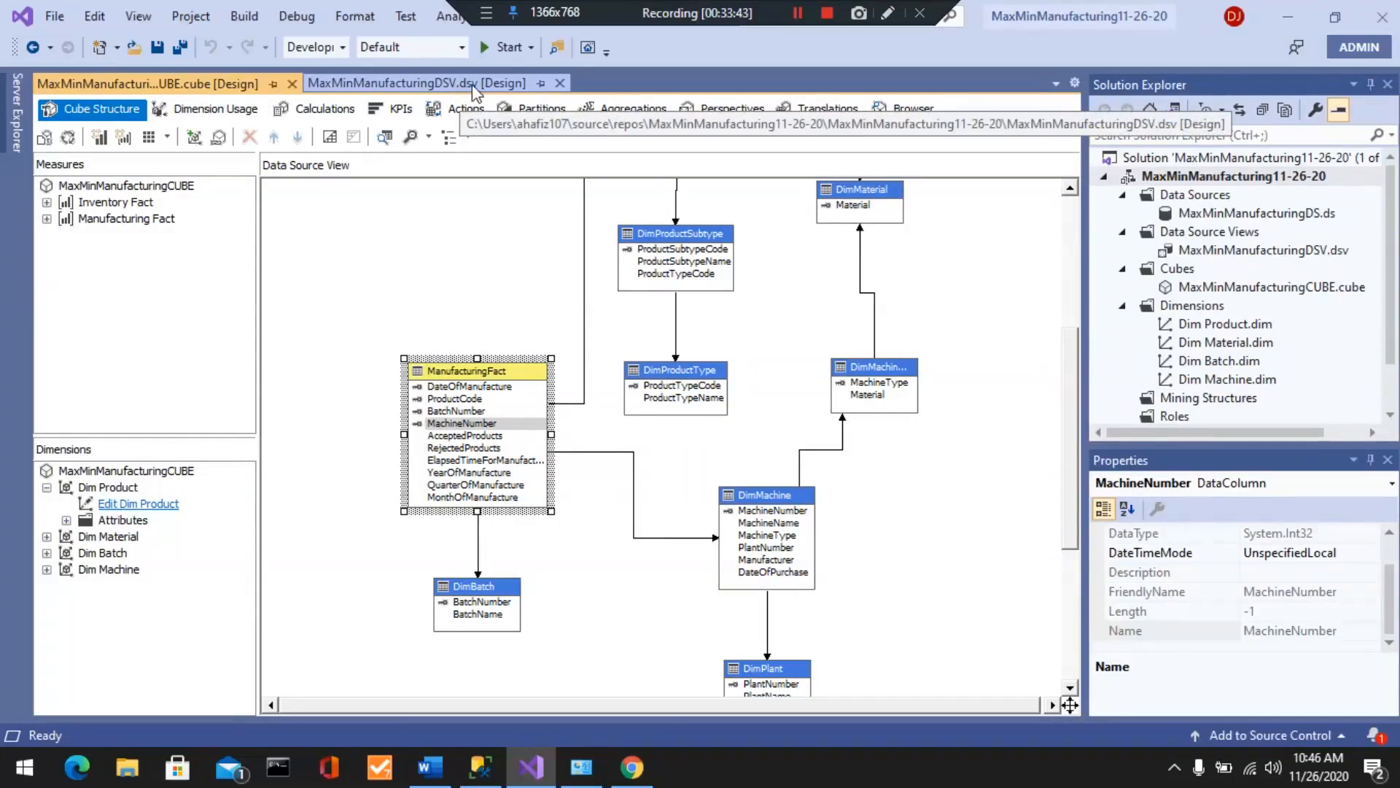
- View the MaxMinManufacturingDSV diagram, then bring up the Blackboard course page in Chrome
left_click(416, 84)
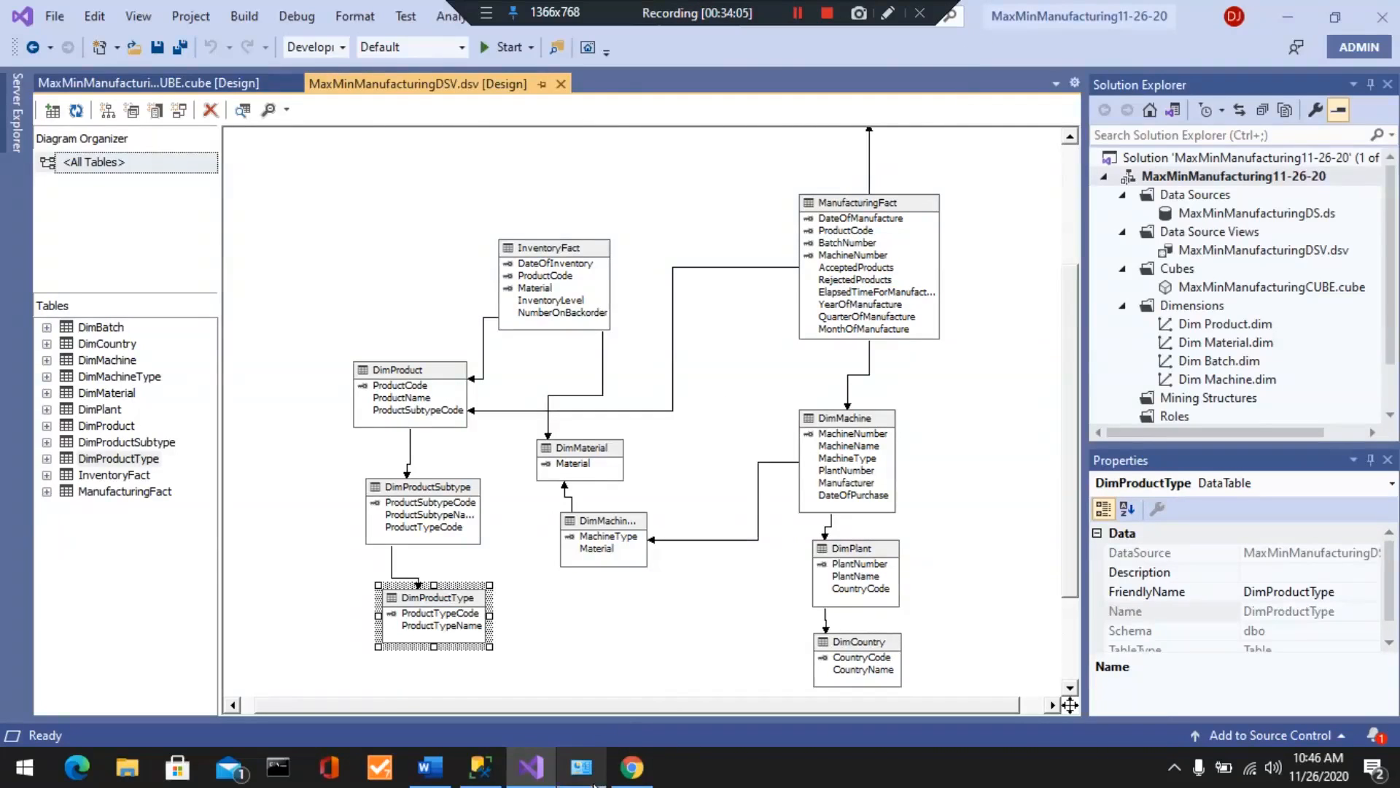
left_click(636, 778)
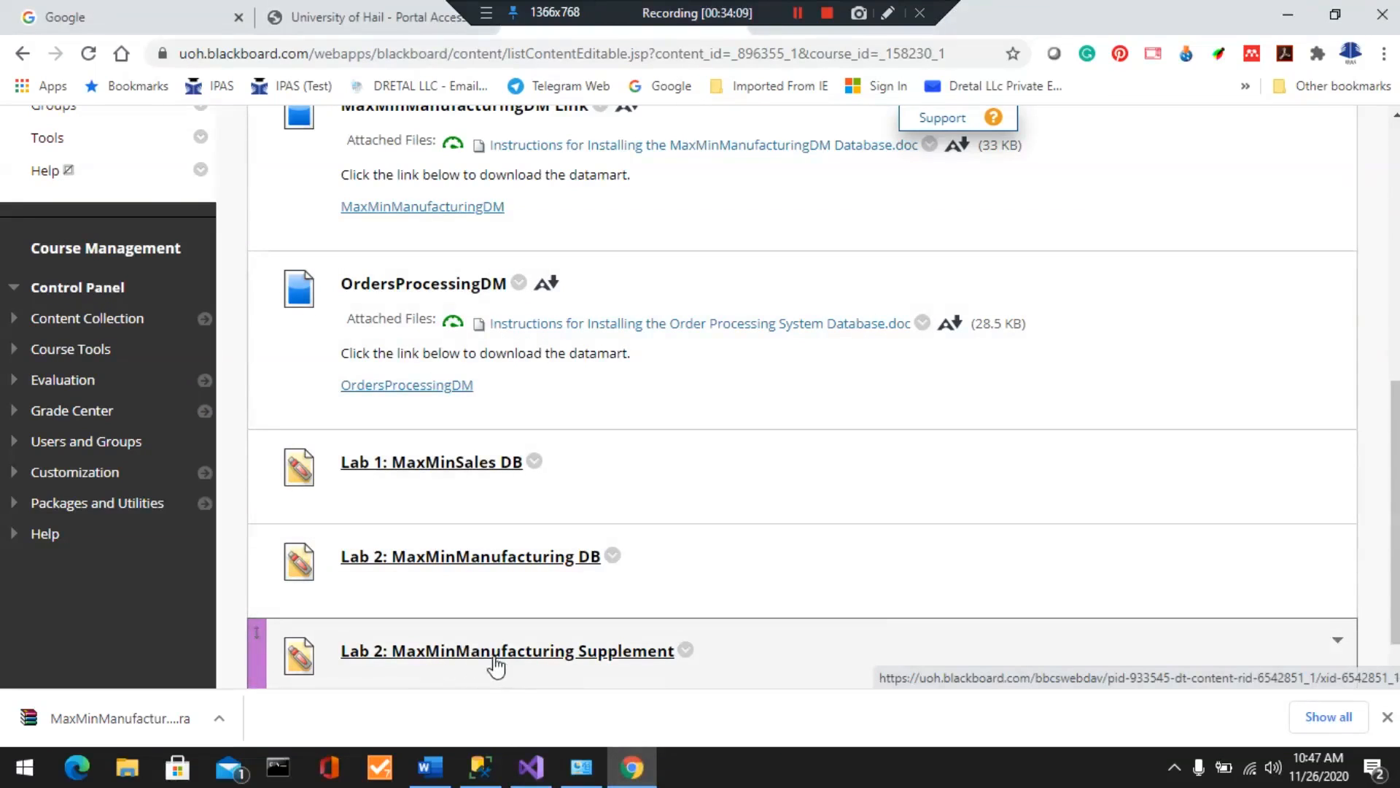
- Download the Lab 2: MaxMinManufacturing Supplement into Documents as ManufacturingTime_Code
left_click(607, 660)
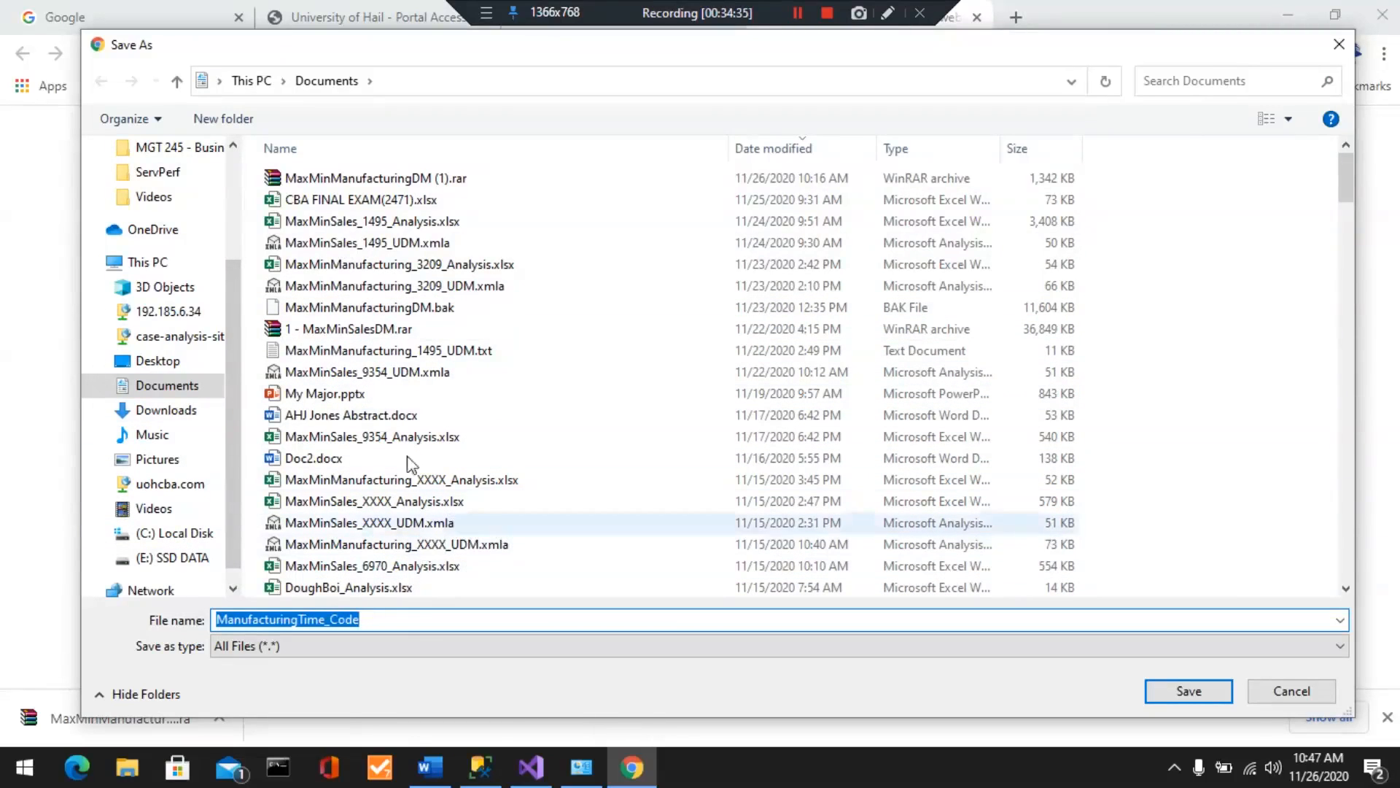
left_click(1189, 693)
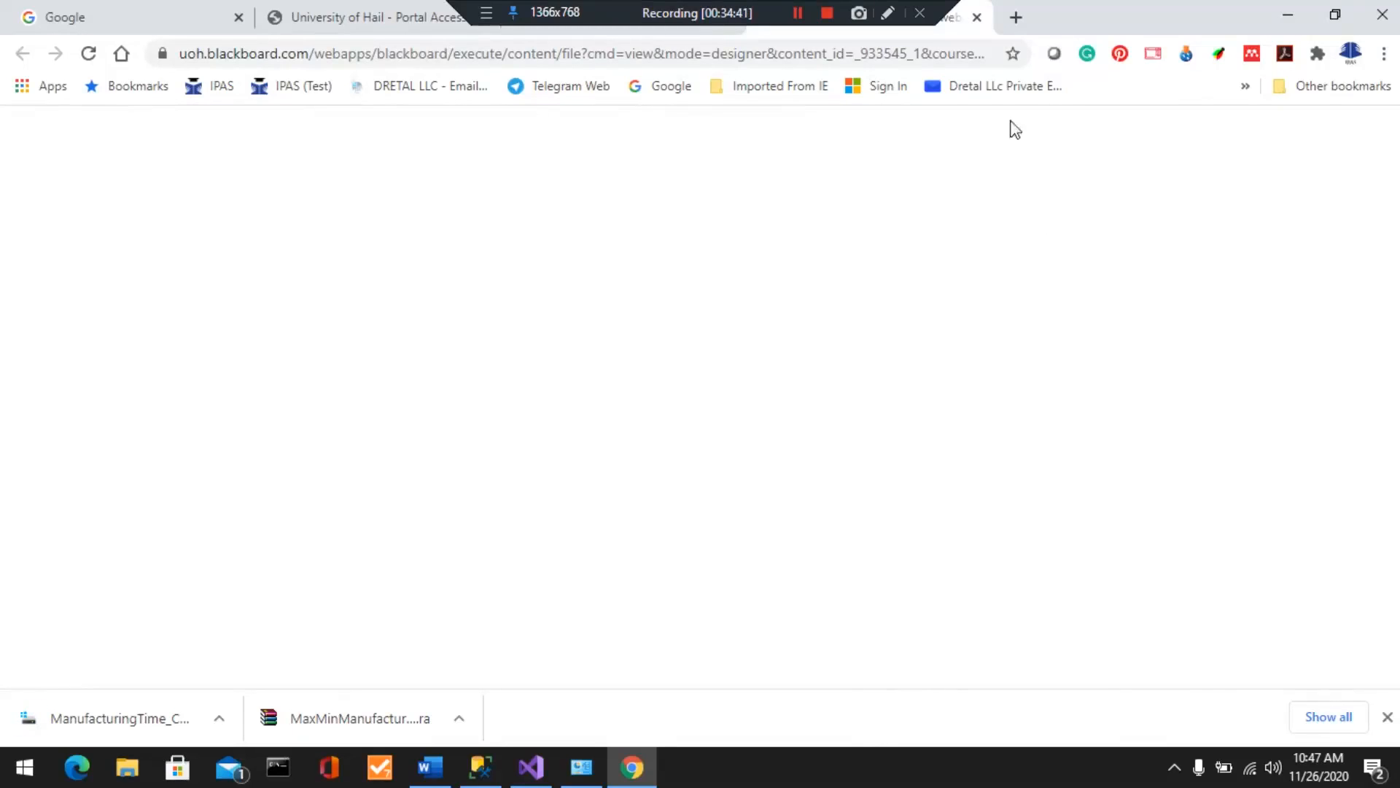
- Close the blank download tab and expand Windows Accessories in the Start menu app list
left_click(978, 19)
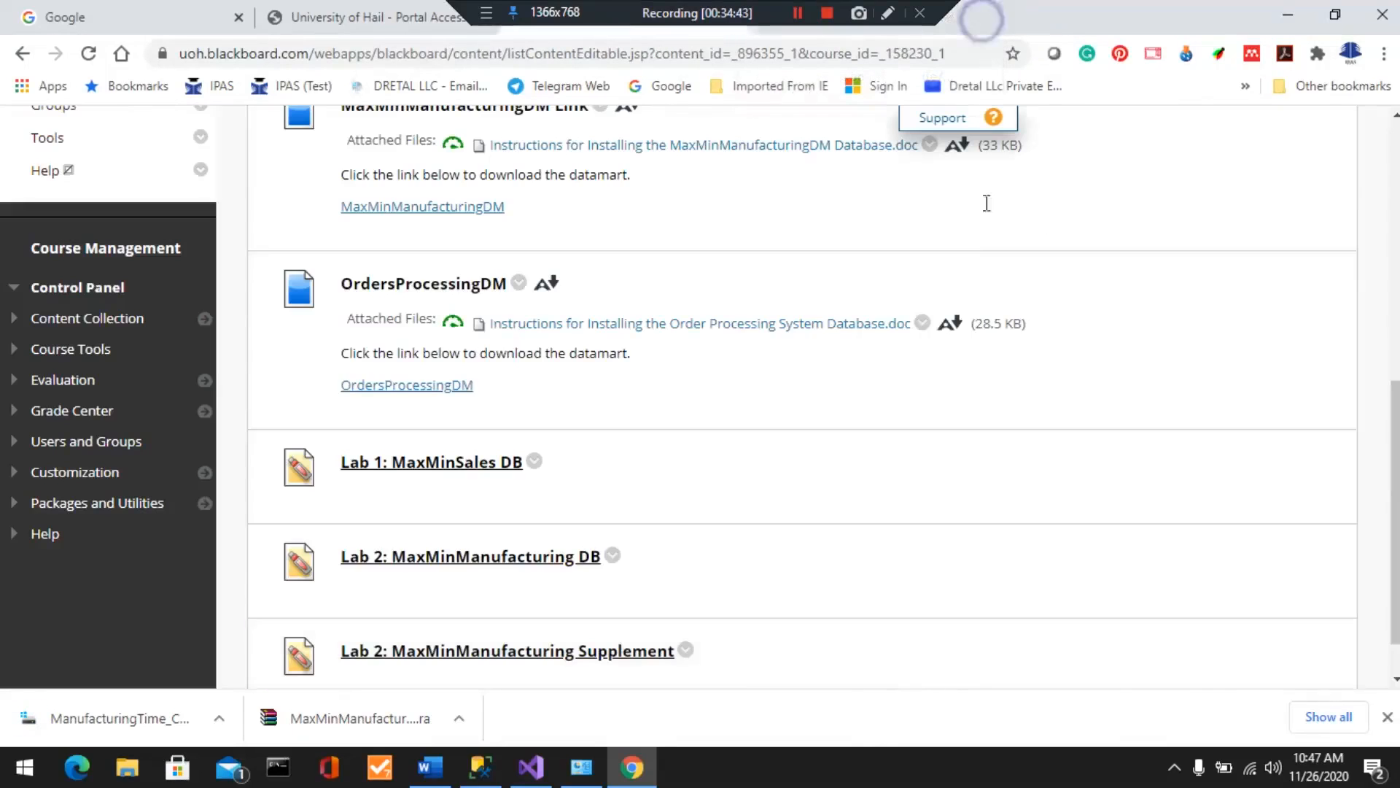
left_click(25, 762)
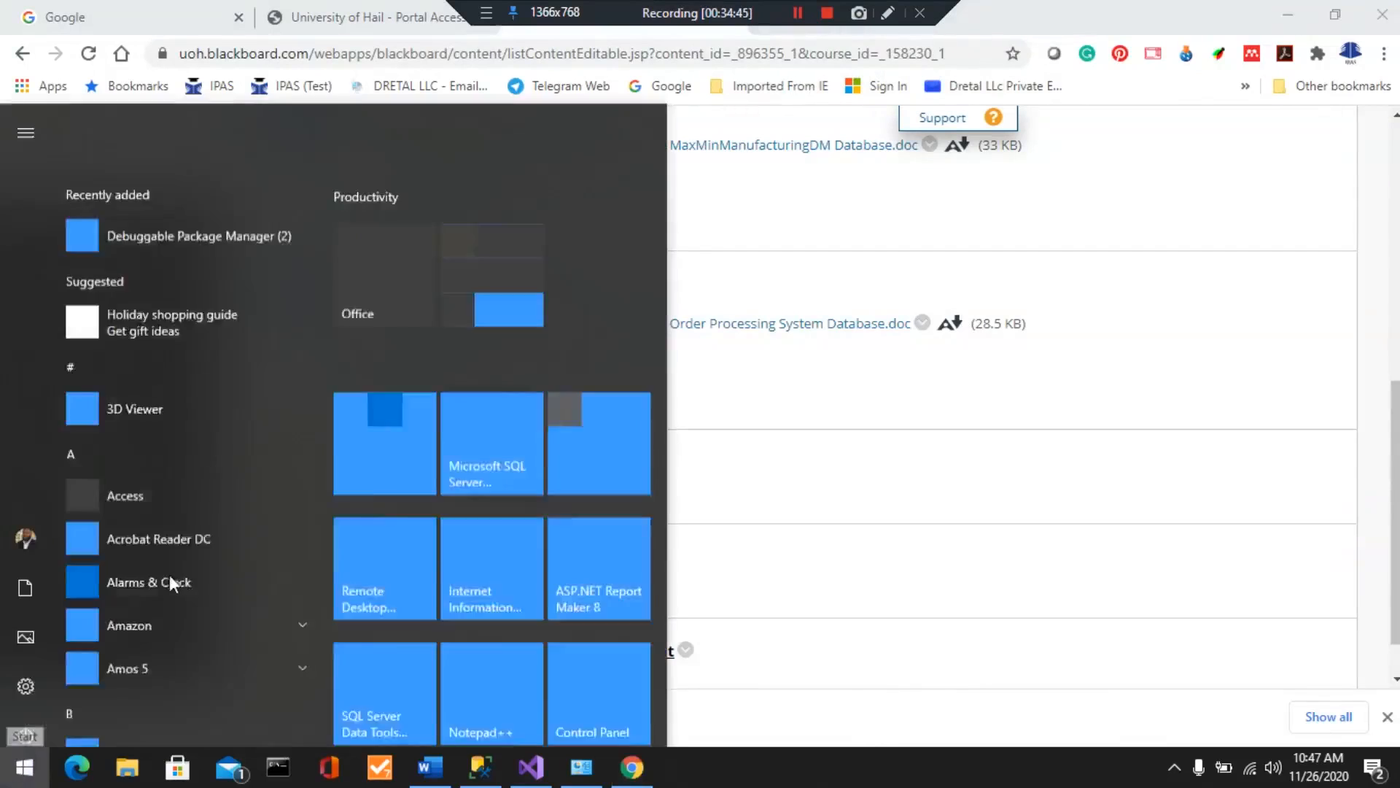
scroll(426, 484, "down", 5)
scroll(426, 487, "down", 1)
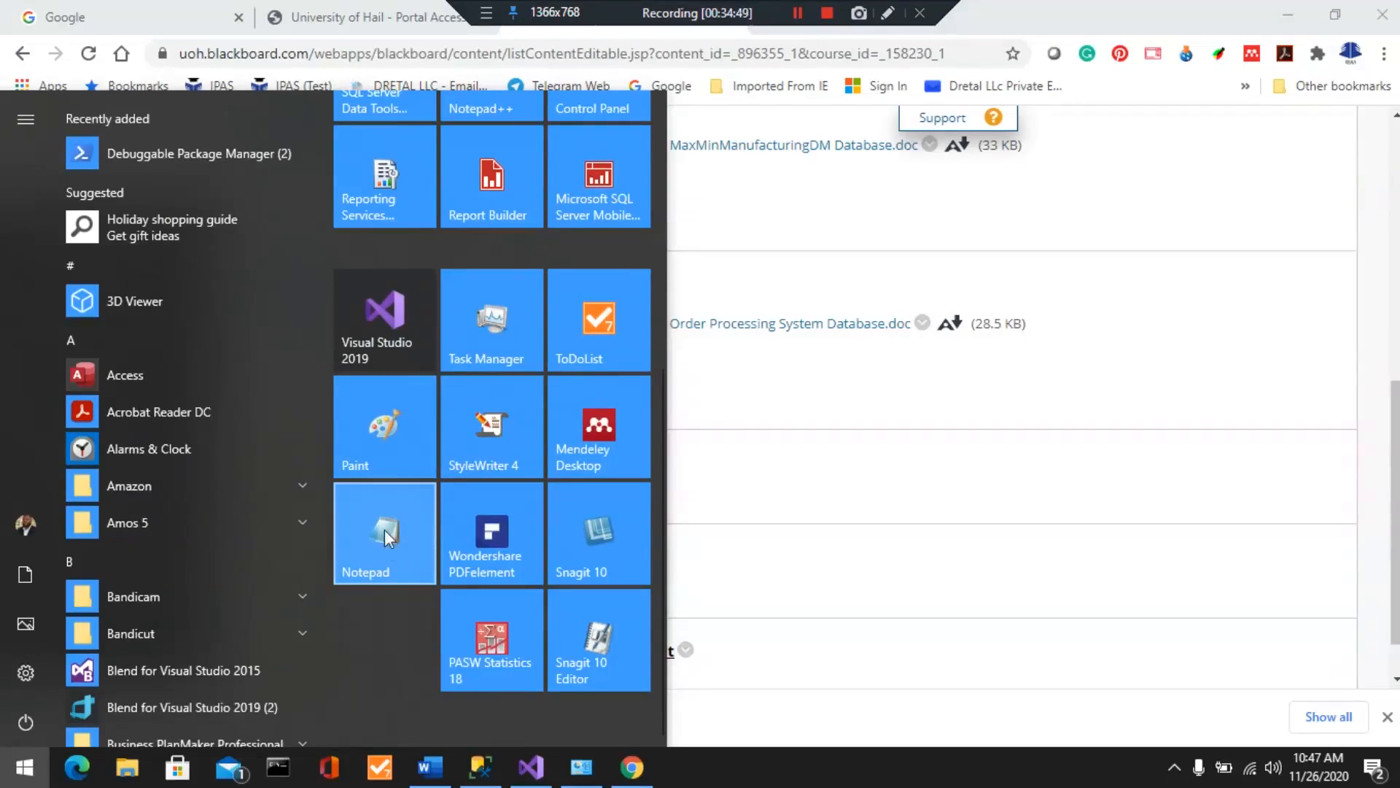
scroll(186, 523, "down", 15)
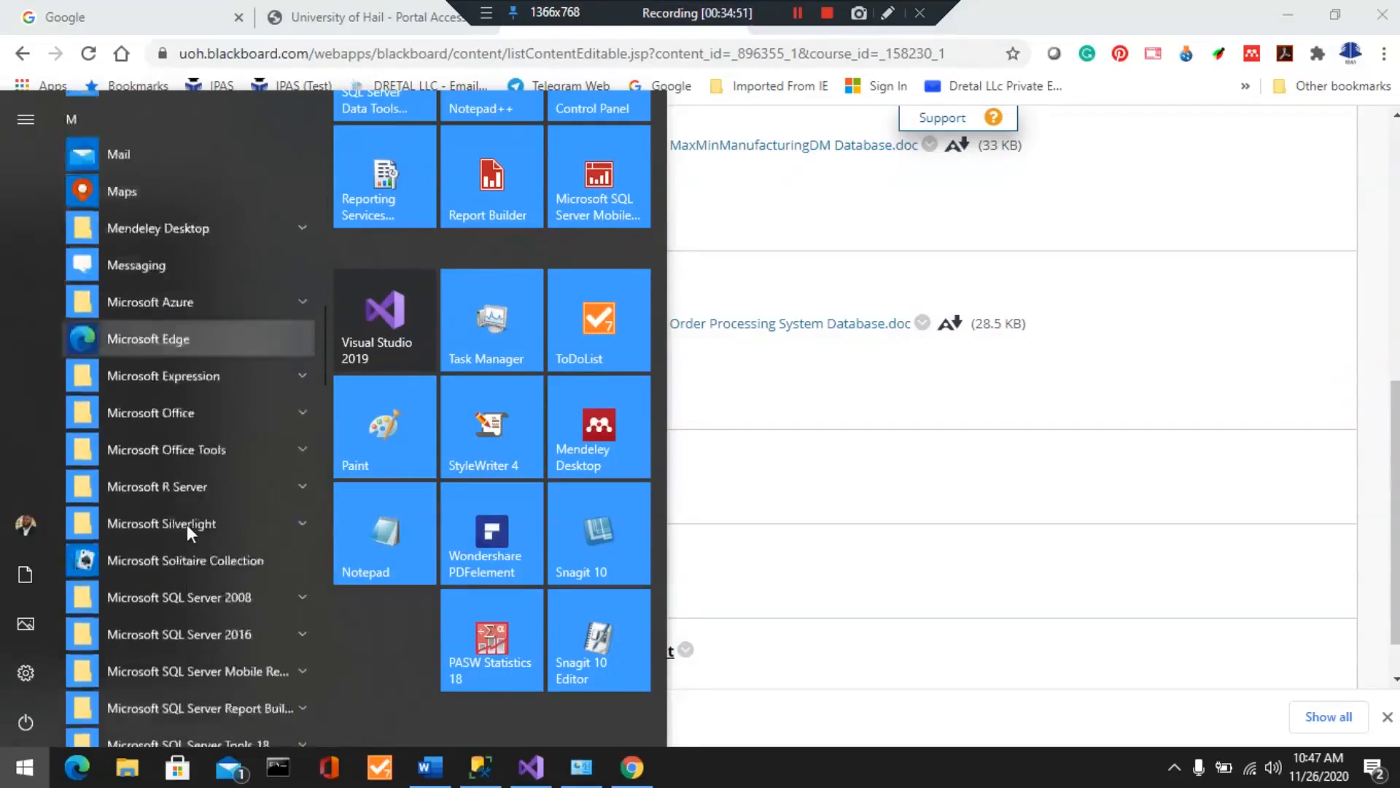
scroll(186, 523, "down", 15)
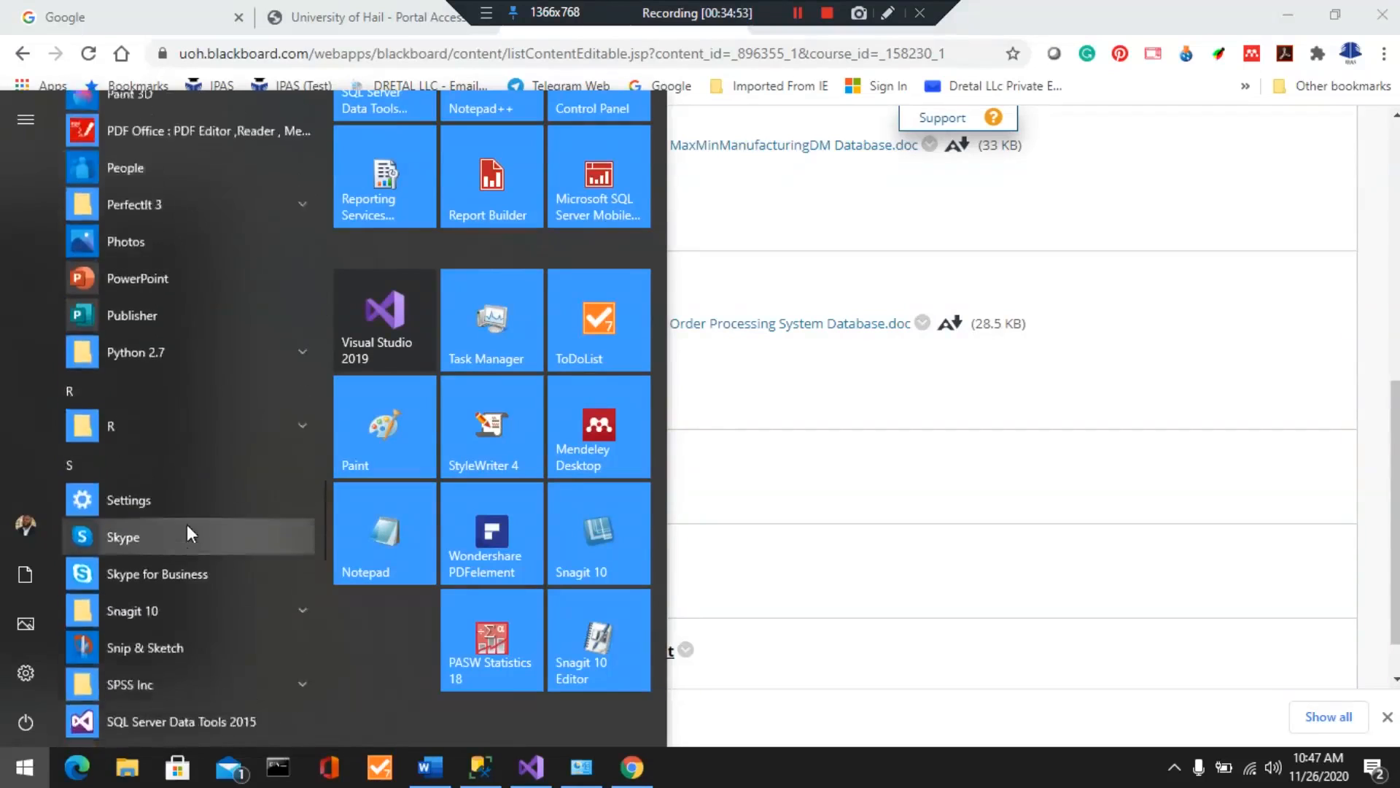
scroll(186, 523, "up", 20)
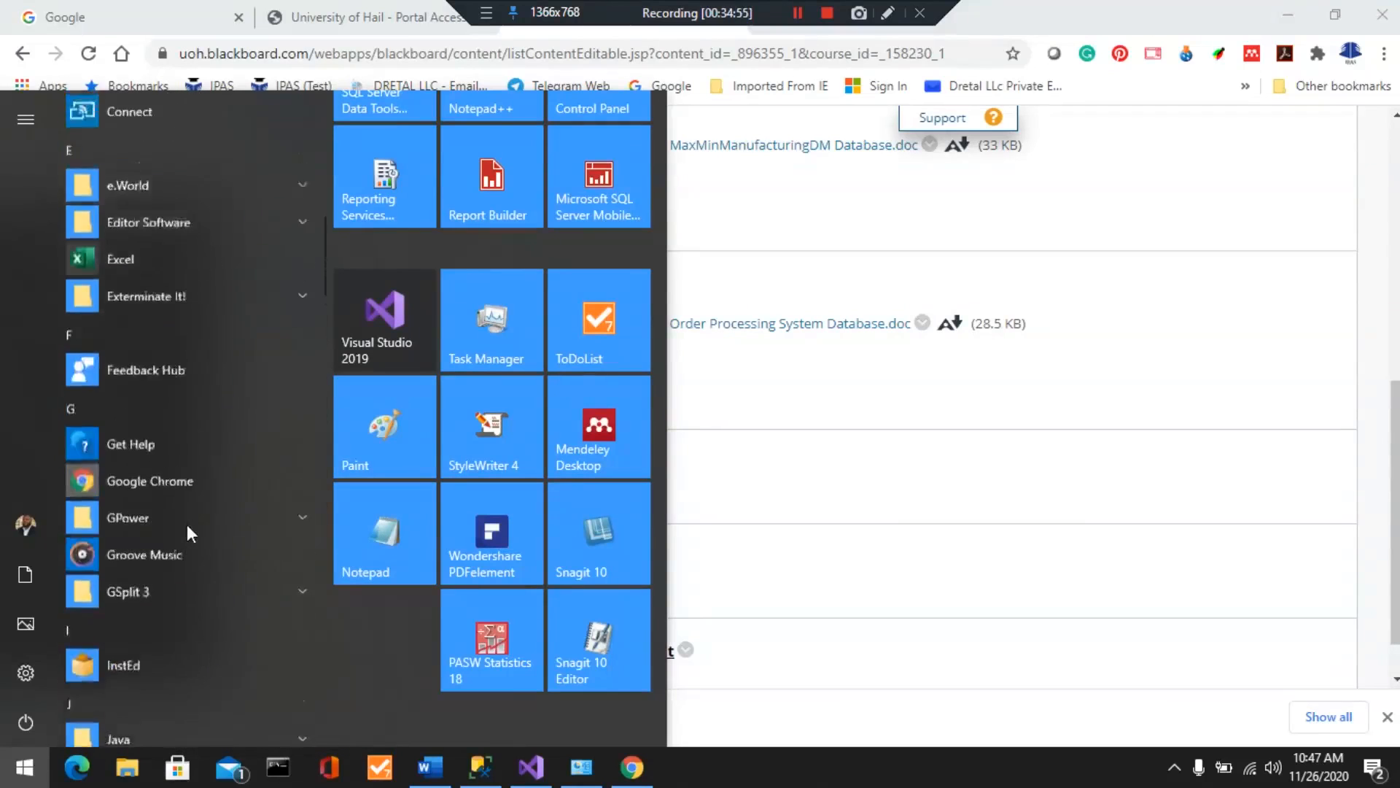
scroll(187, 523, "up", 10)
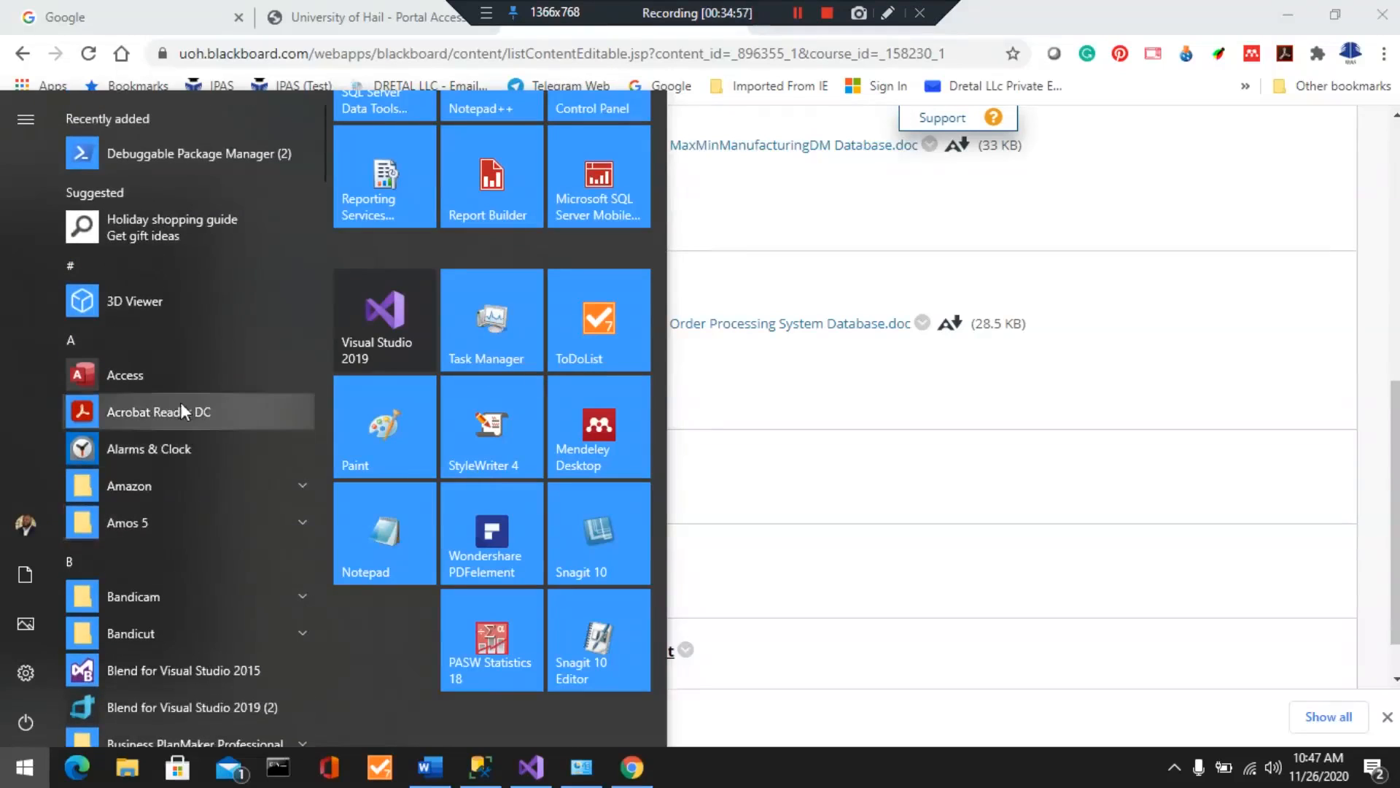
scroll(182, 423, "down", 10)
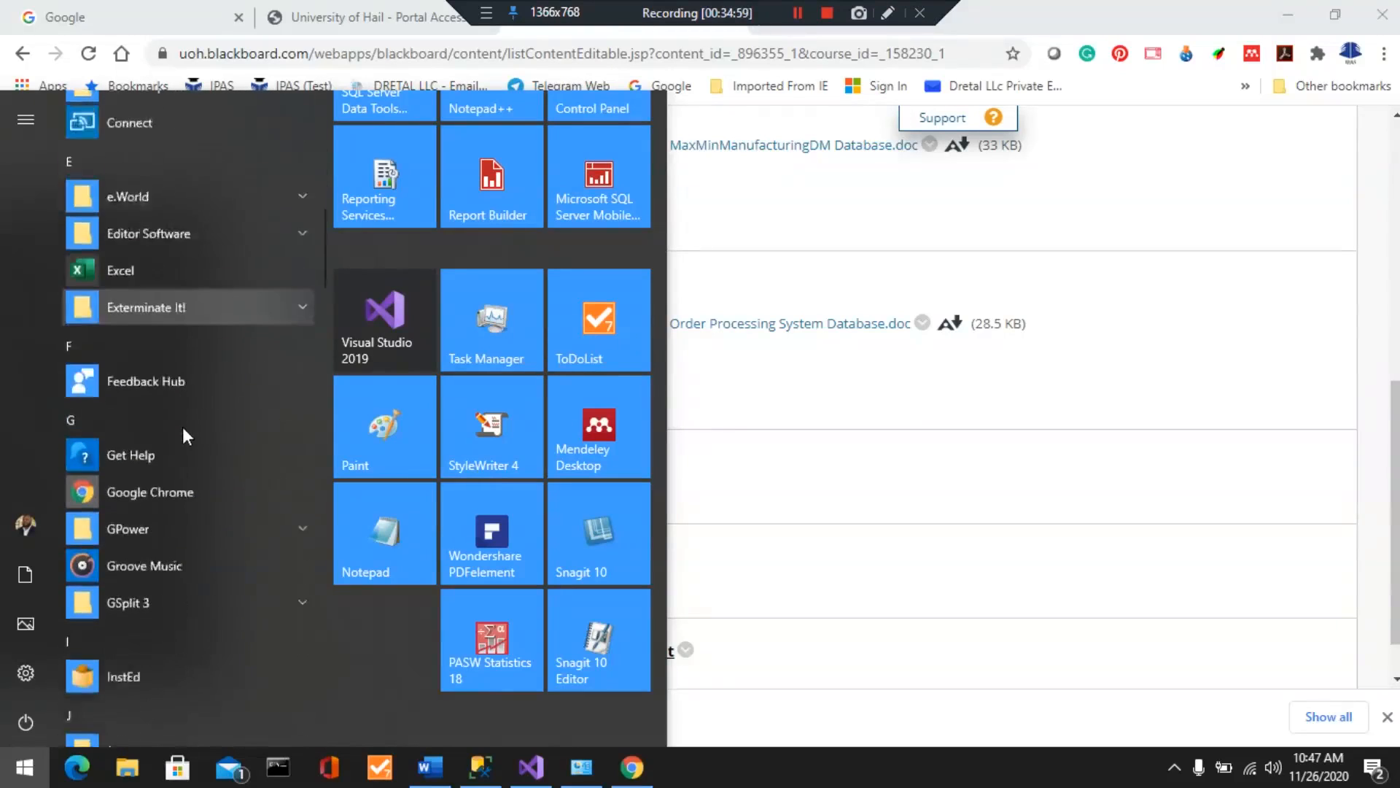
scroll(183, 426, "down", 8)
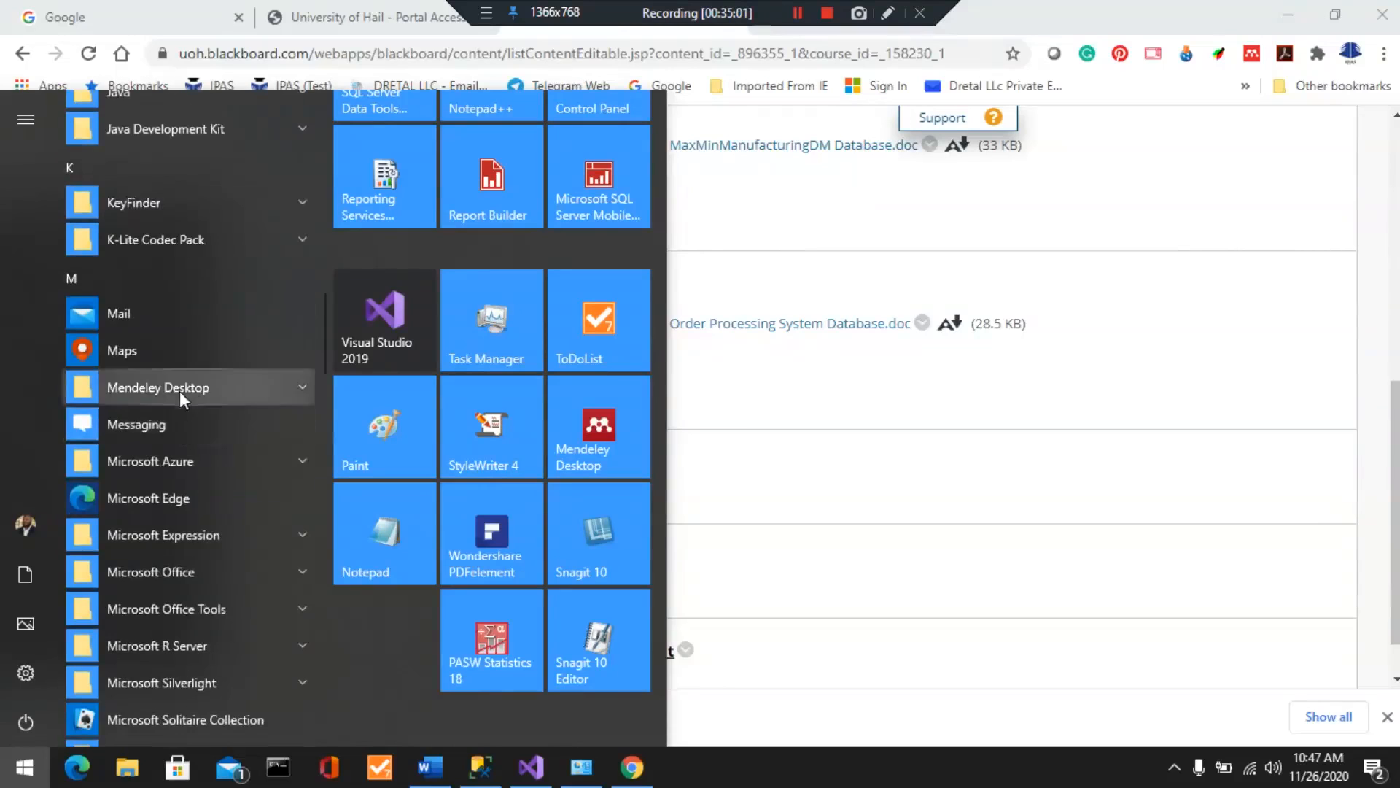
scroll(186, 416, "down", 9)
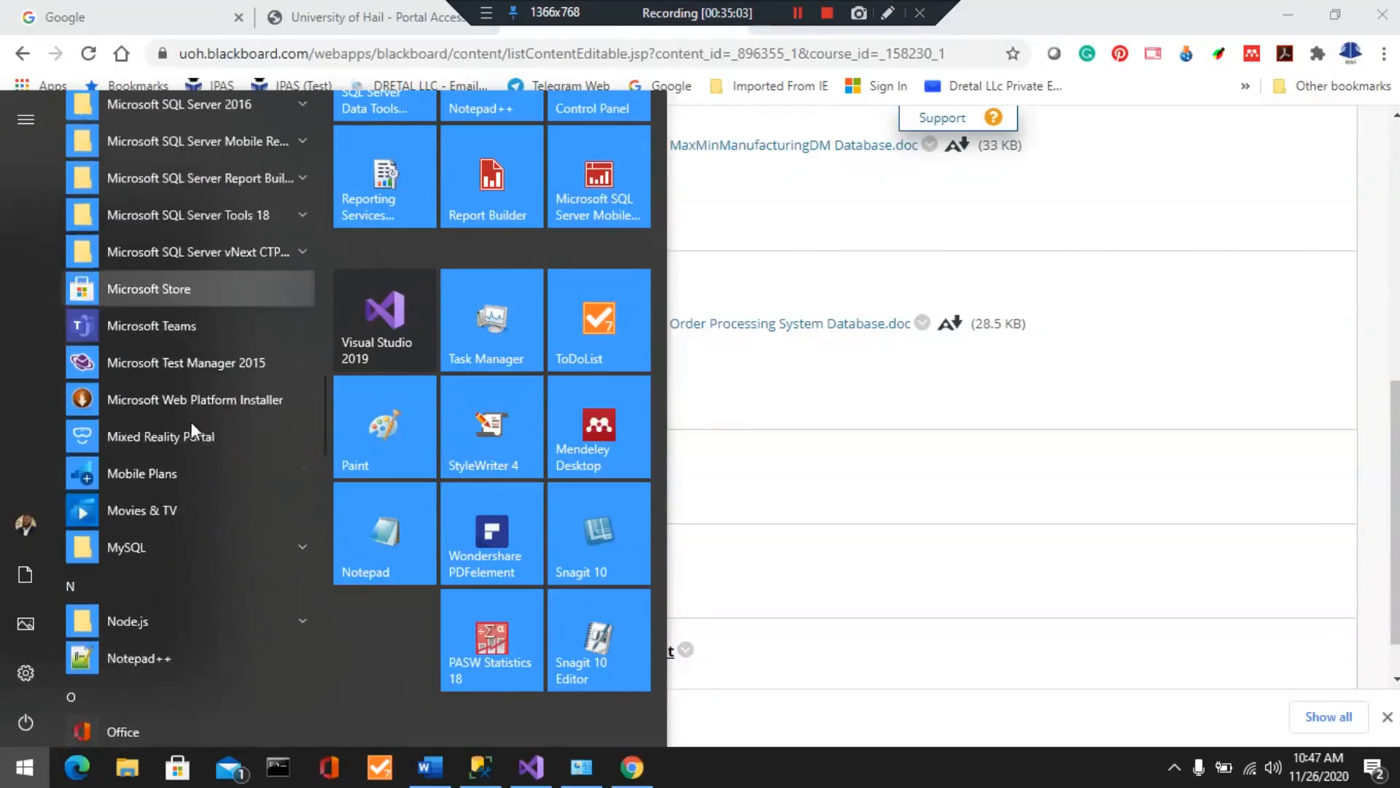
scroll(190, 421, "down", 10)
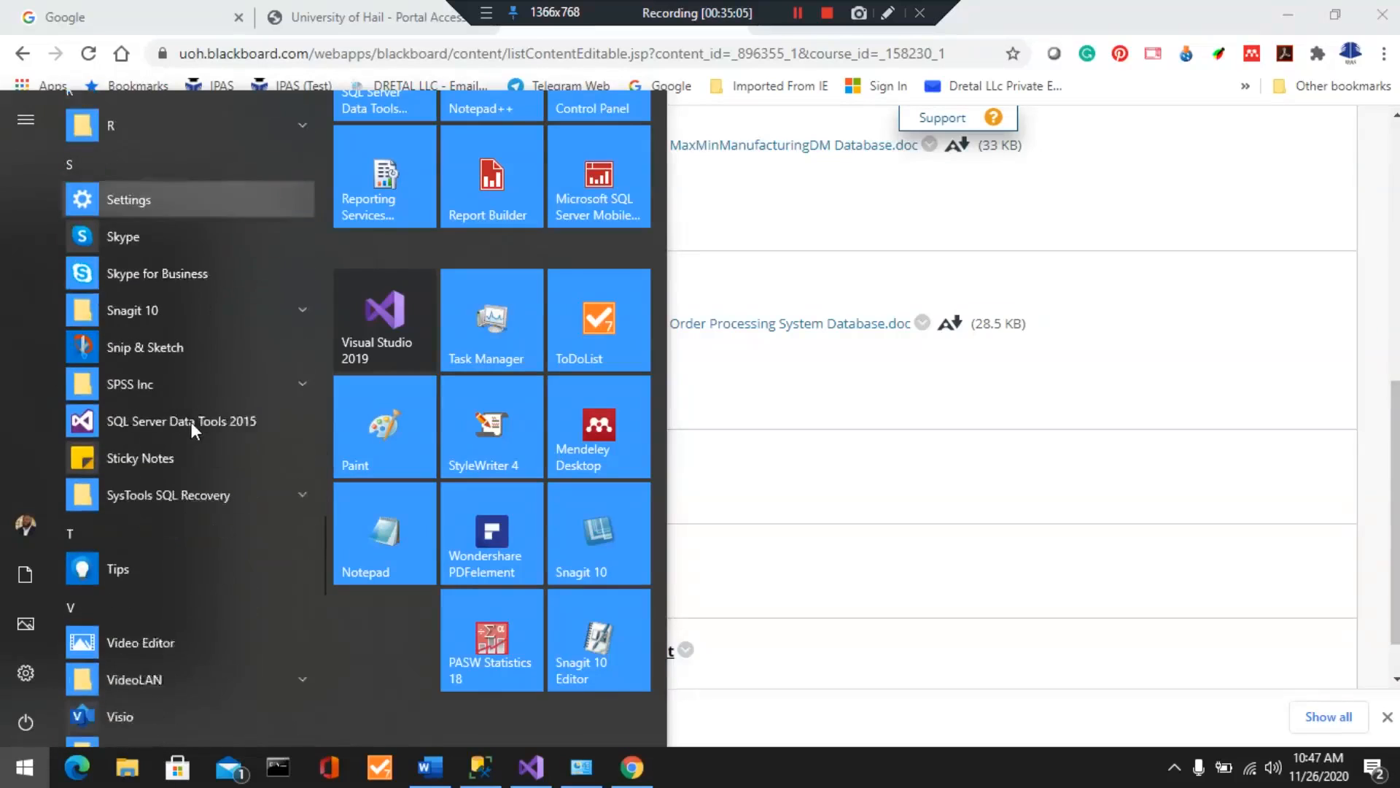
scroll(191, 422, "down", 10)
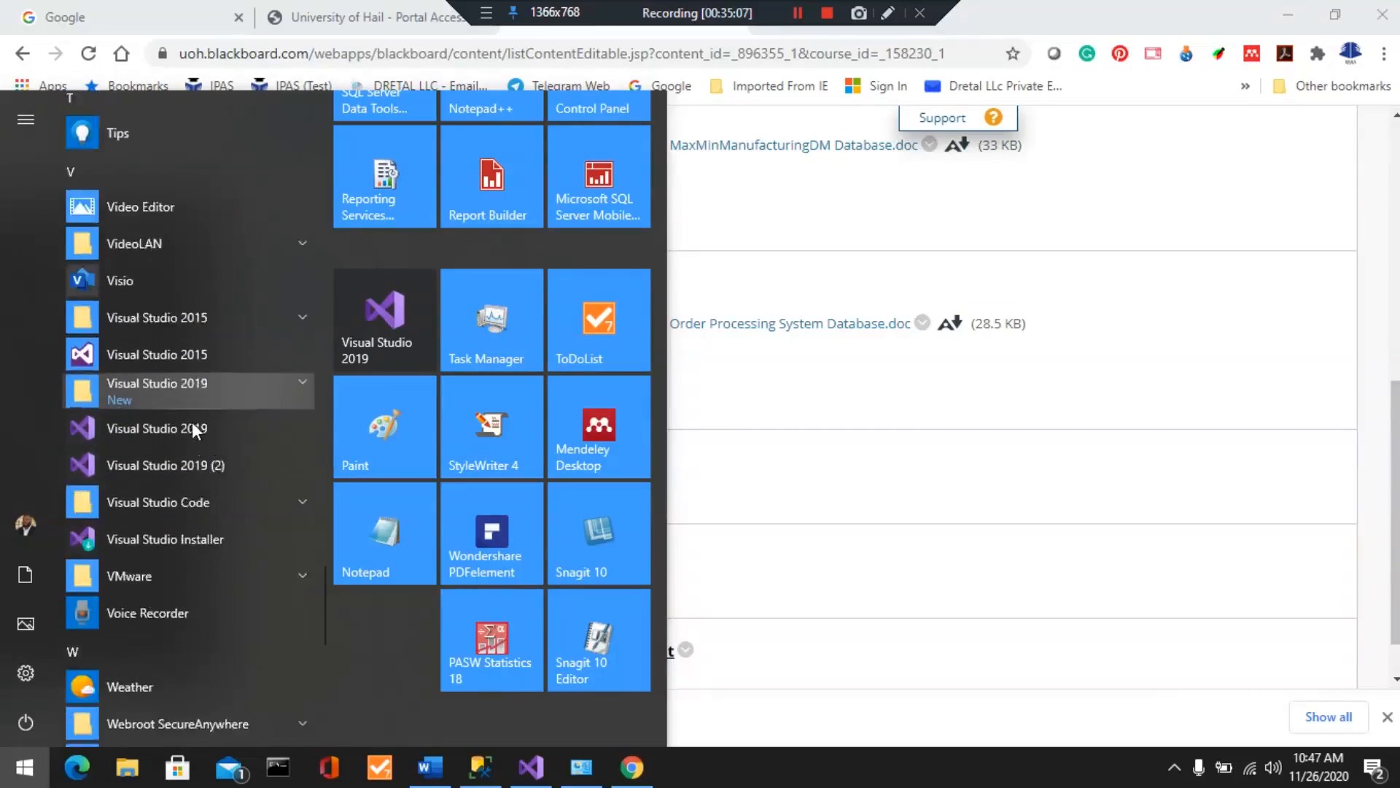
scroll(191, 429, "down", 5)
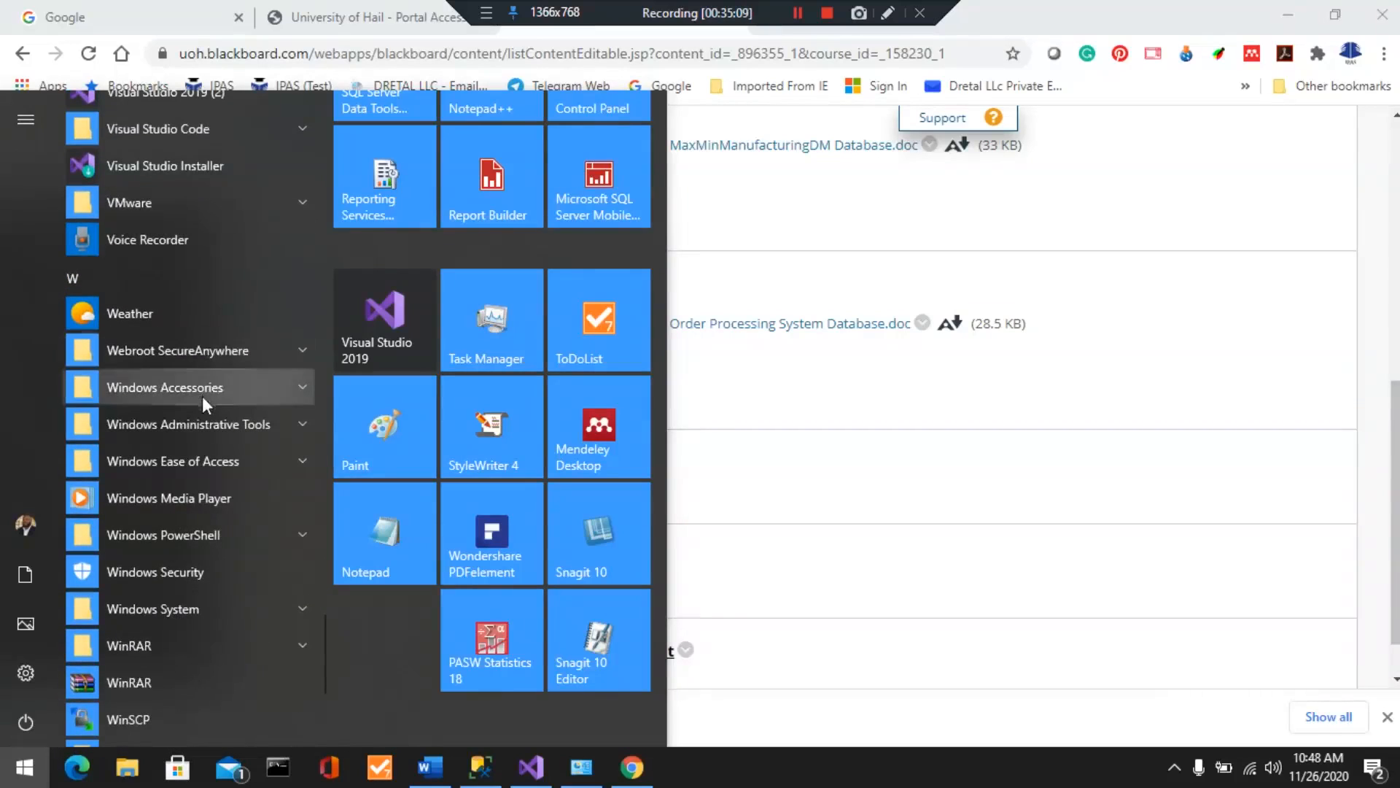
left_click(175, 385)
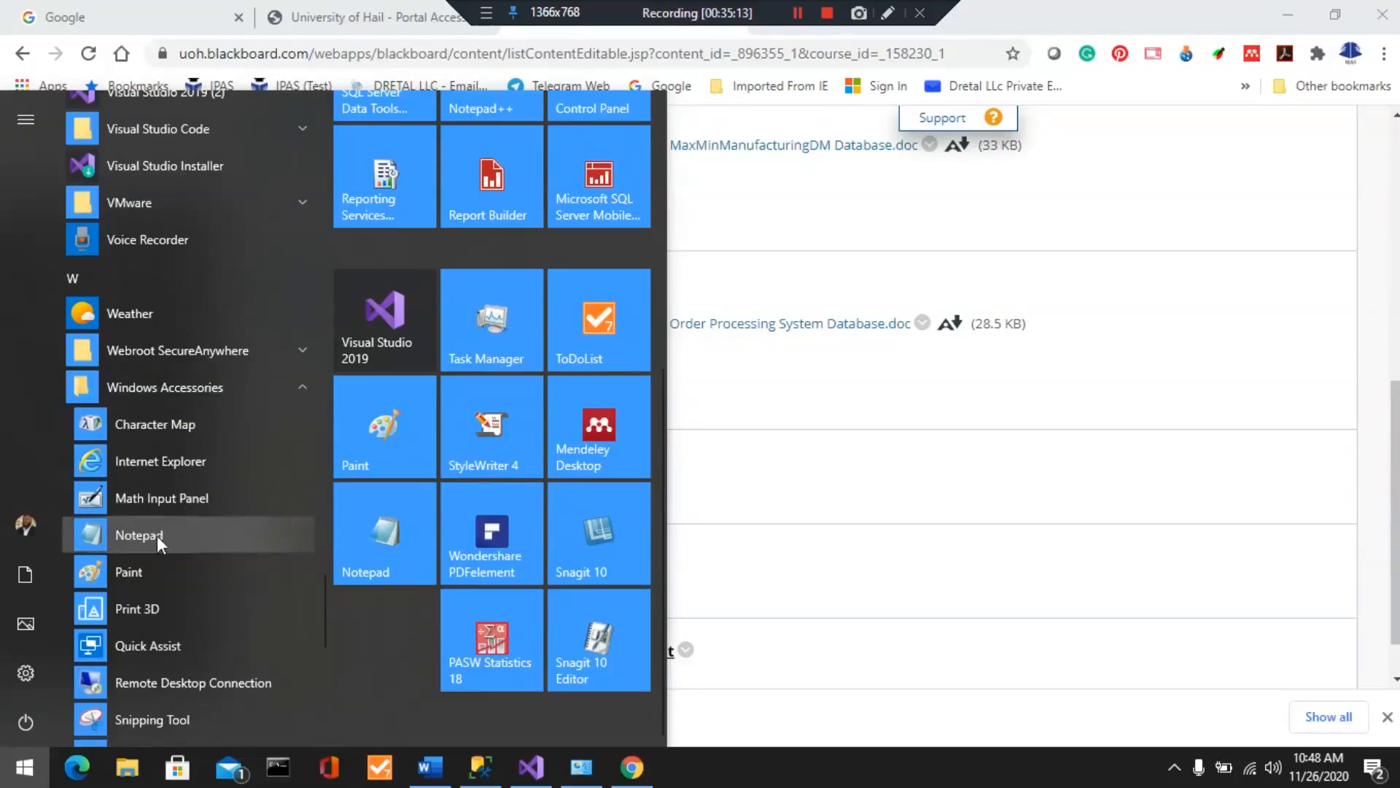
- Launch Notepad and open the ManufacturingTime_Code file, listing All Files in the Open dialog
left_click(386, 544)
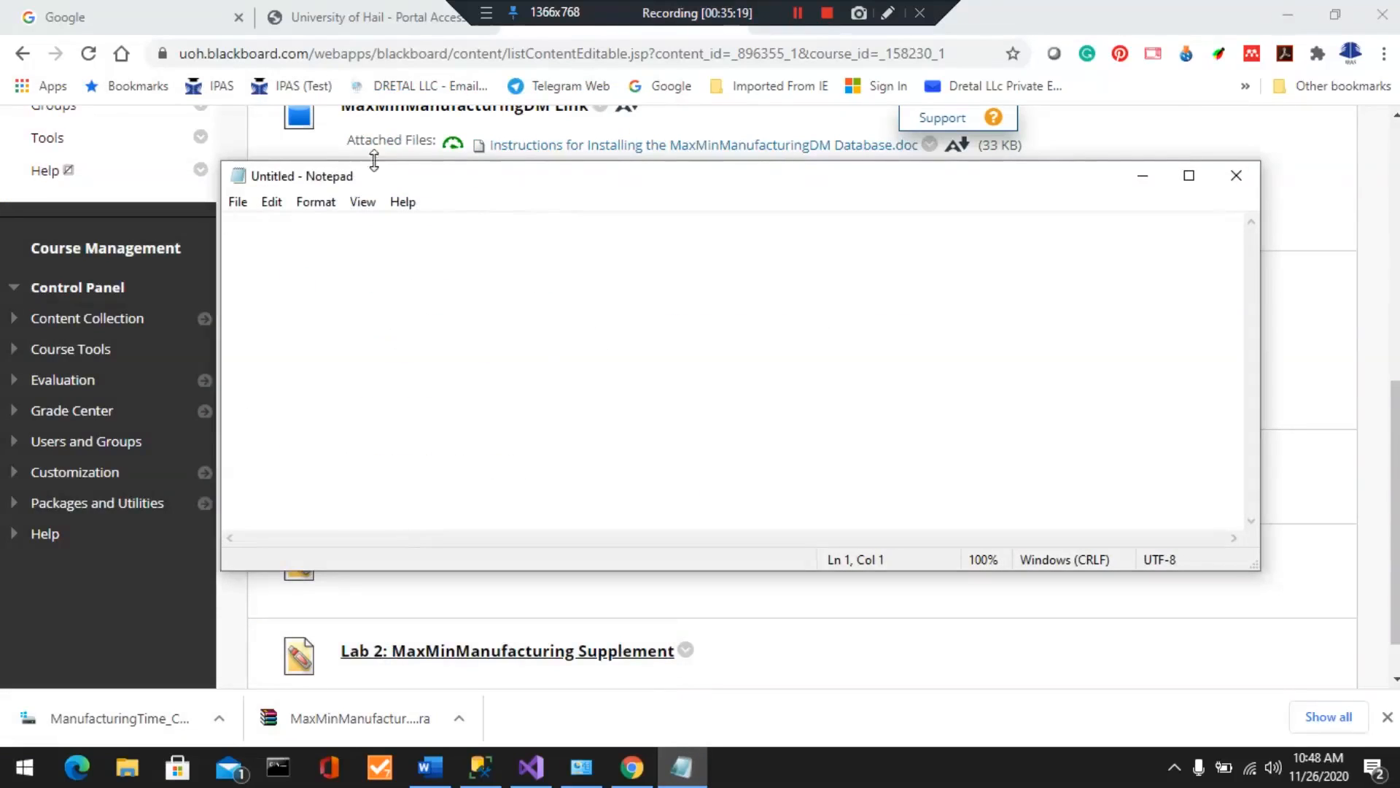
left_click(239, 206)
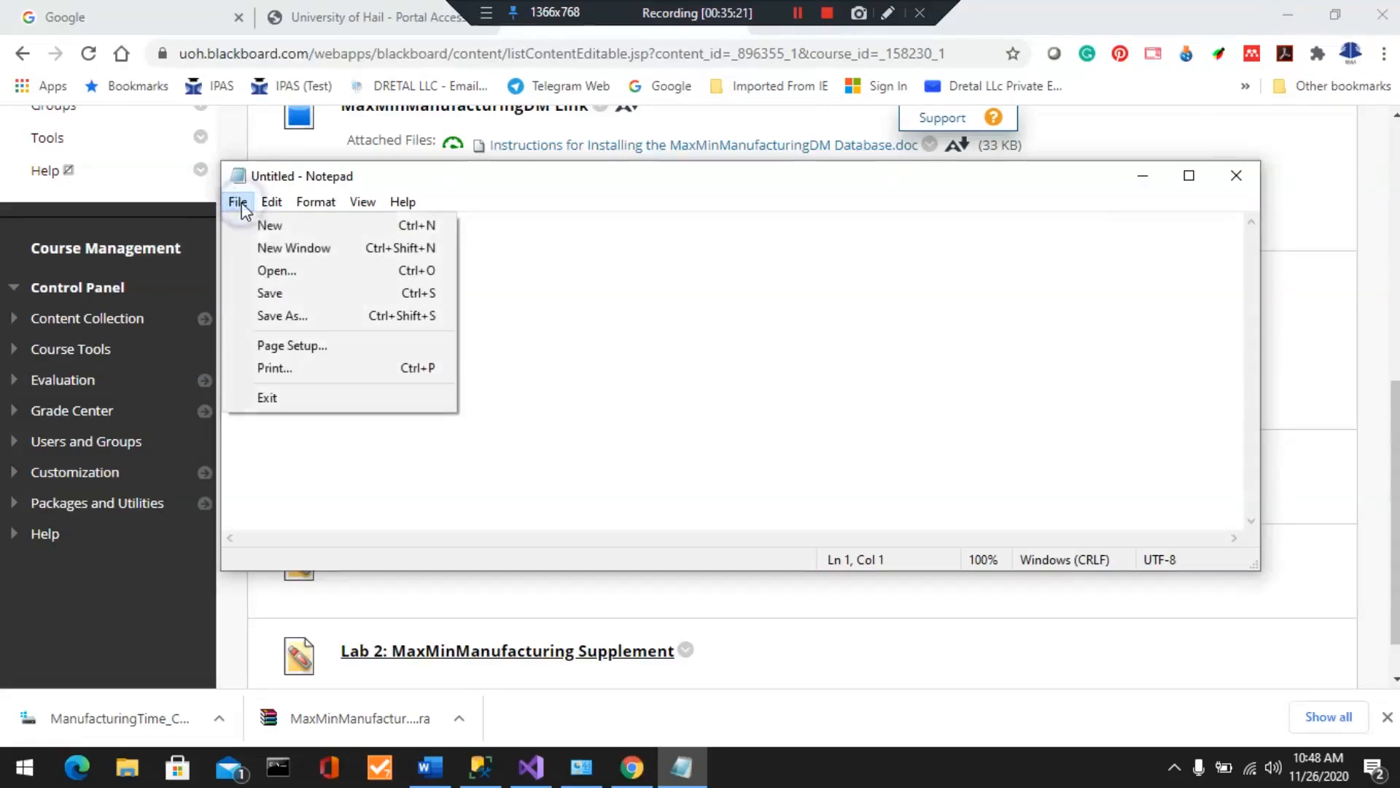
left_click(270, 270)
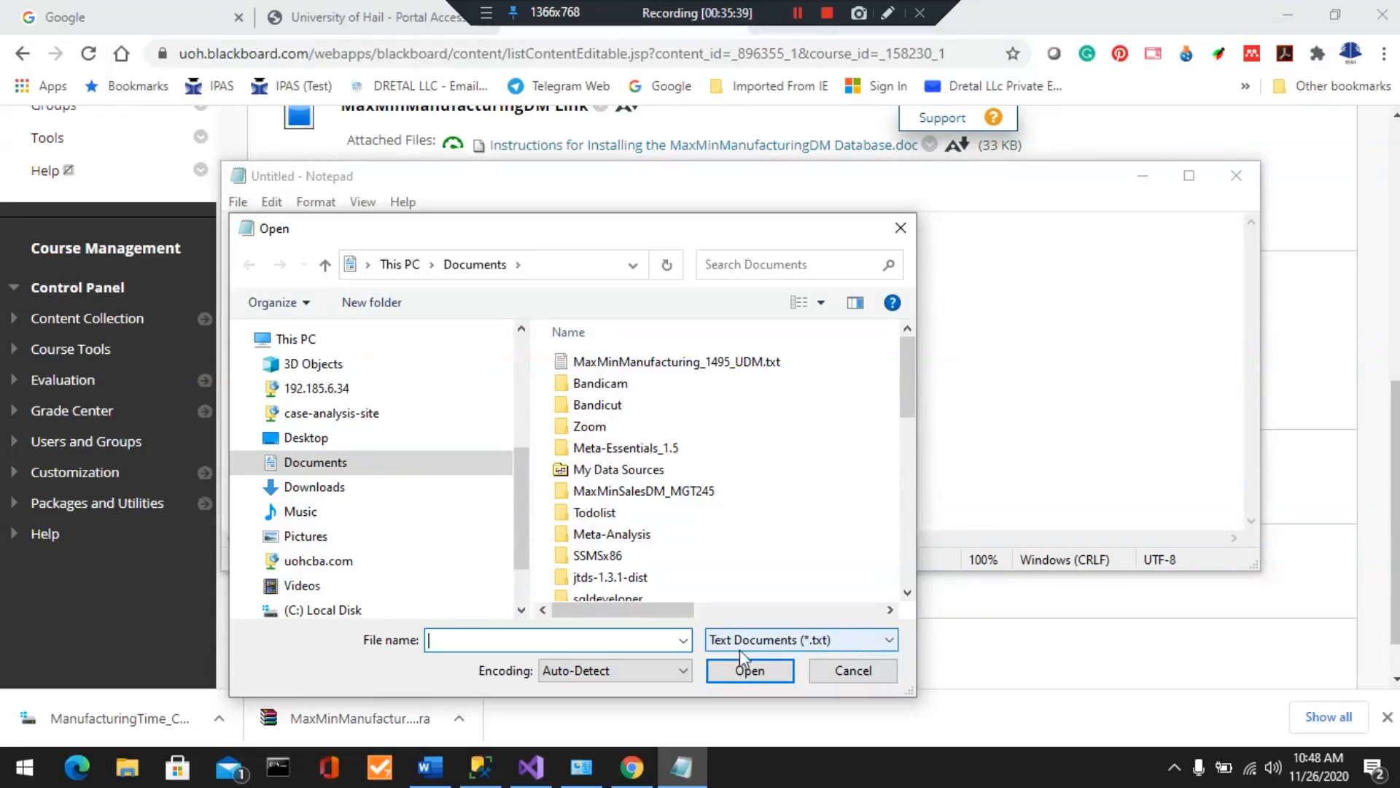
left_click(891, 640)
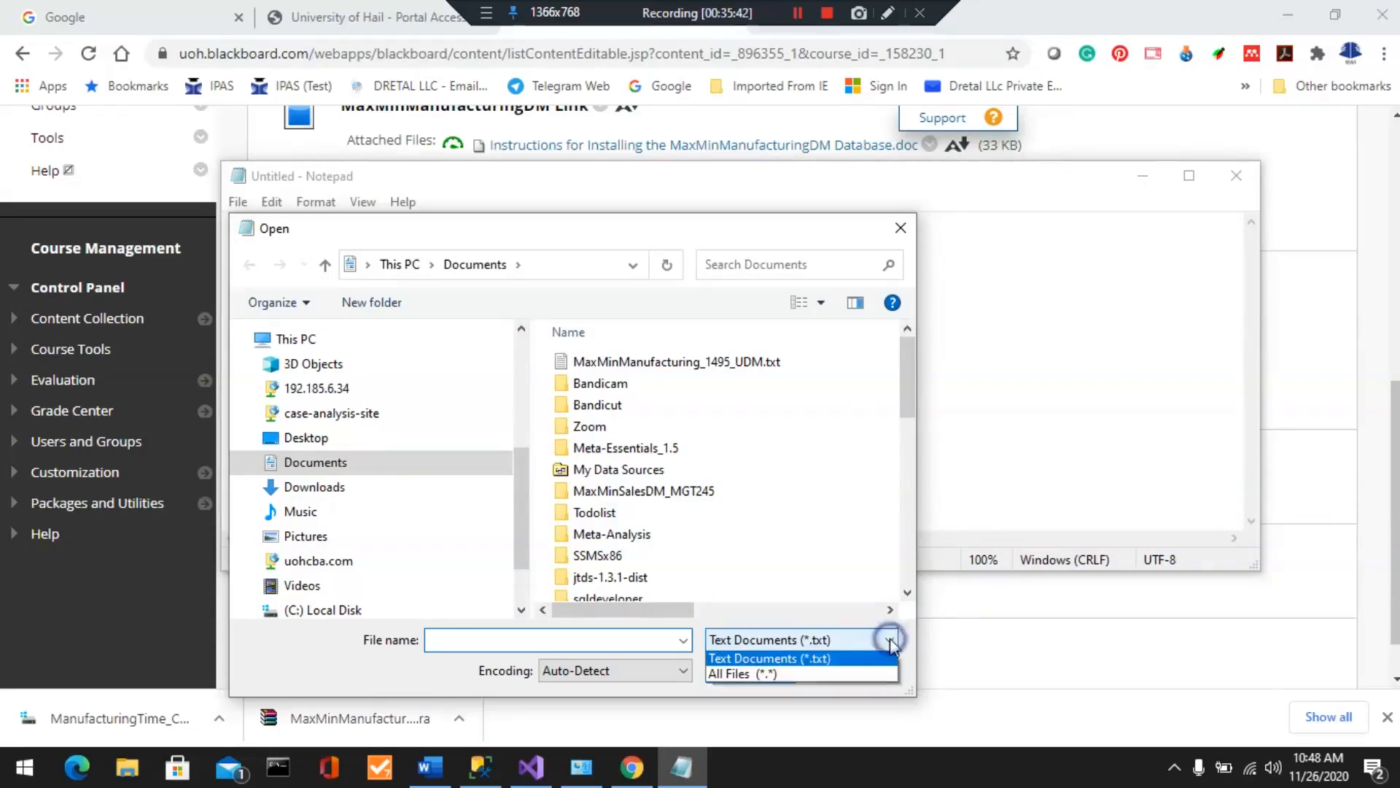
left_click(734, 676)
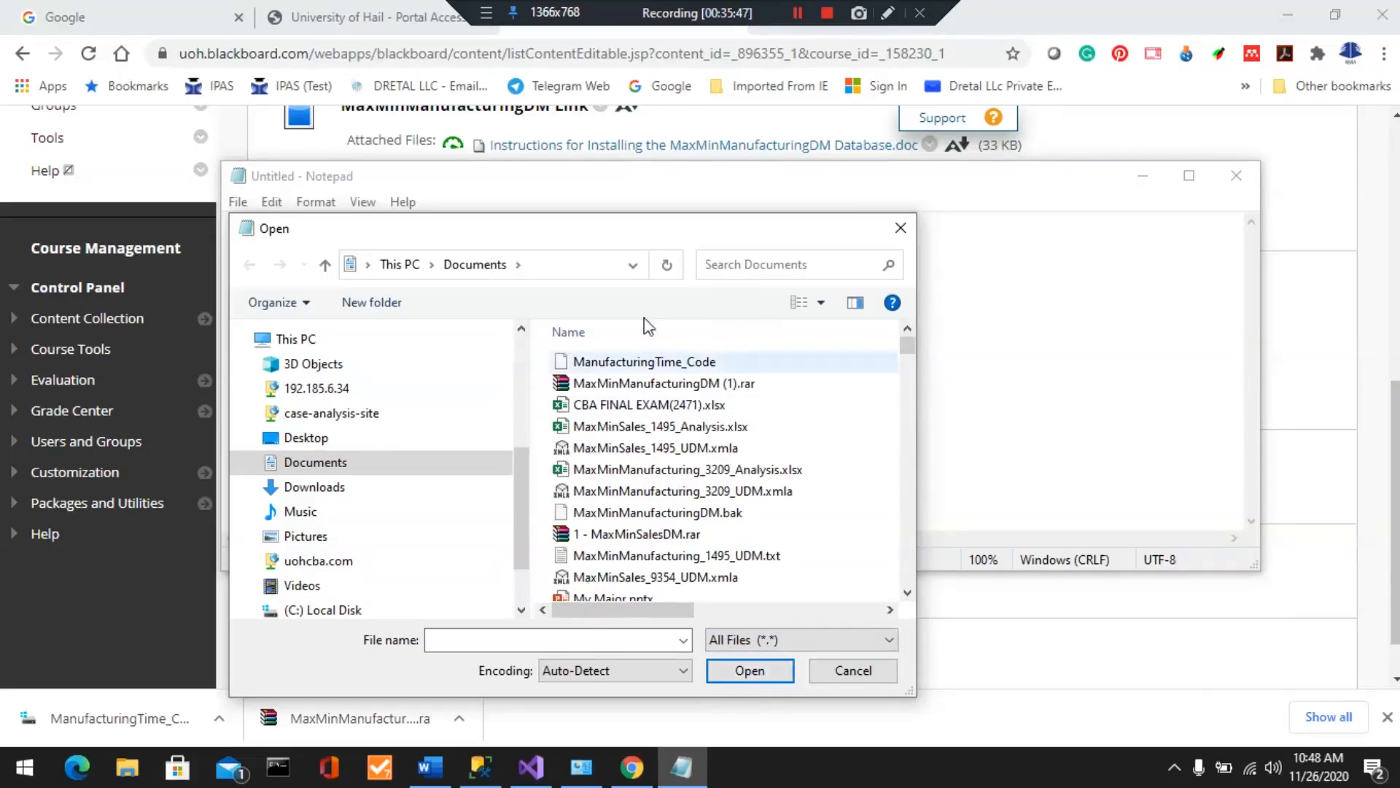
left_click(648, 362)
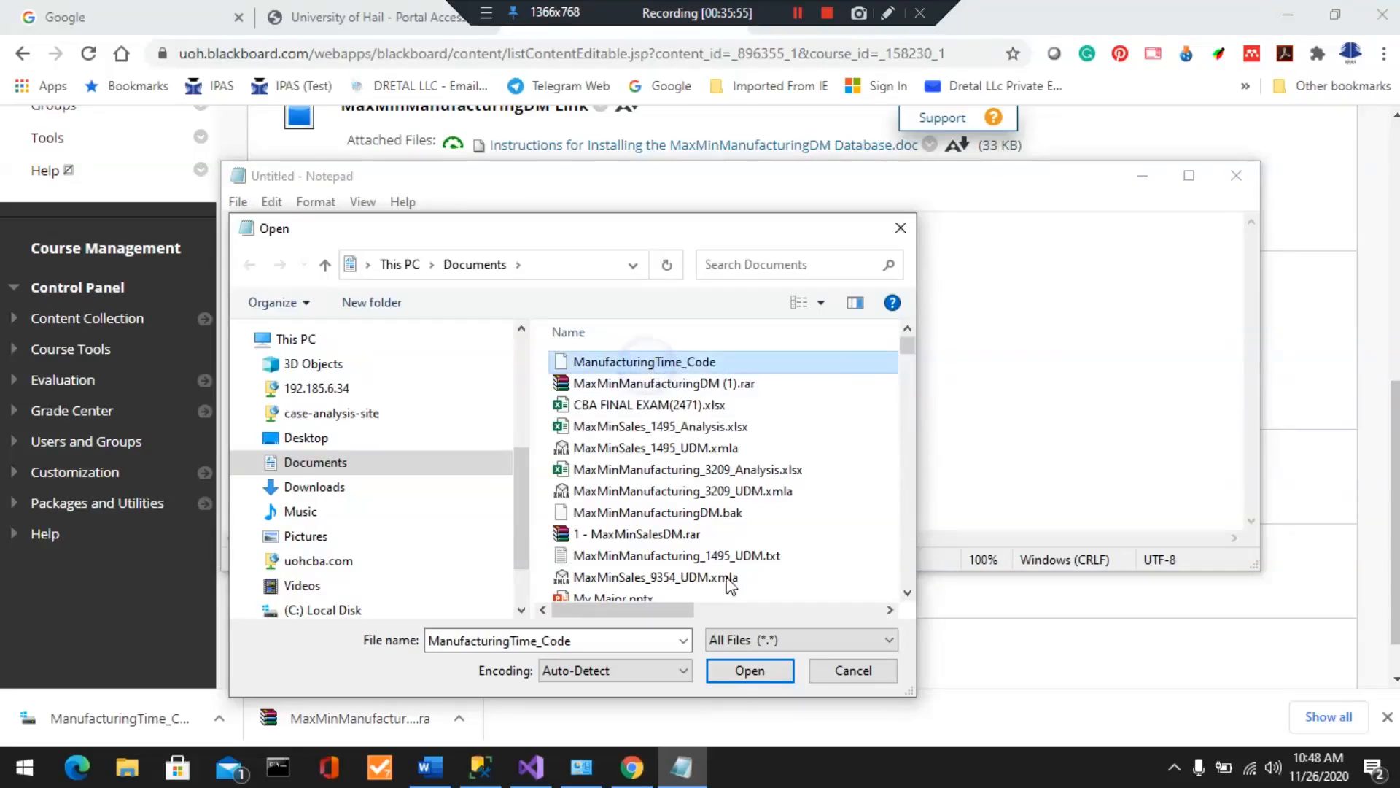
left_click(749, 668)
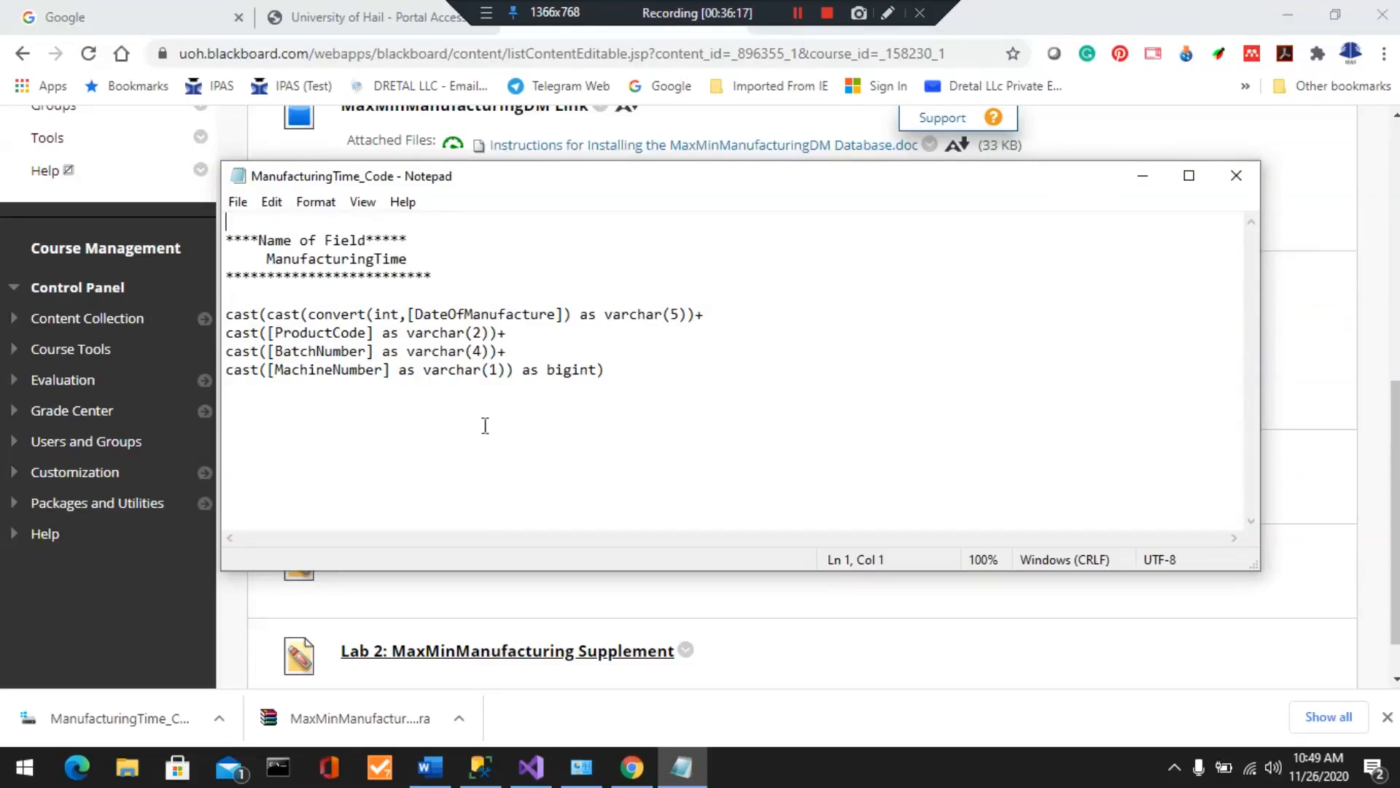
- Select the ManufacturingTime line in the notes and copy it
left_click_drag(261, 260, 343, 260)
left_click(266, 260)
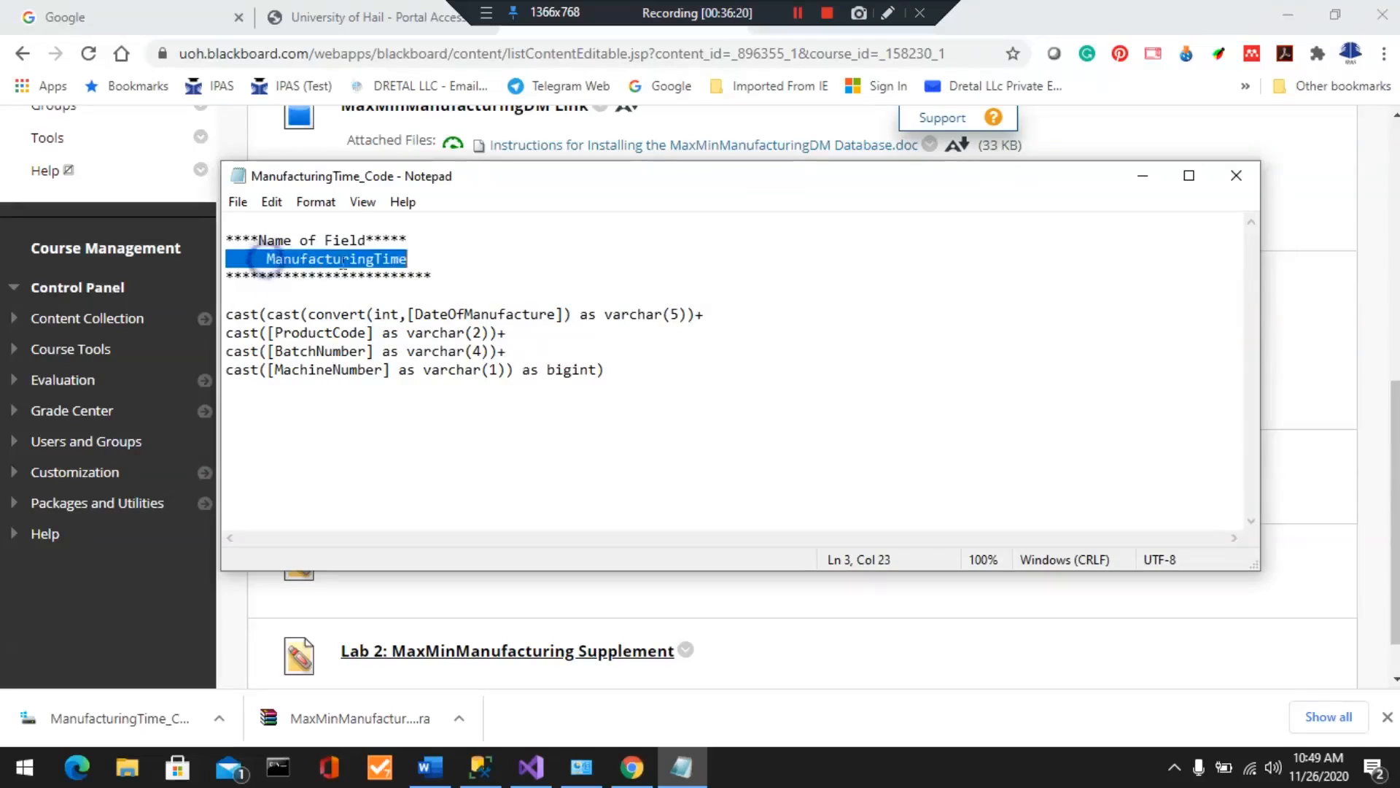
double_click(268, 260)
right_click(392, 264)
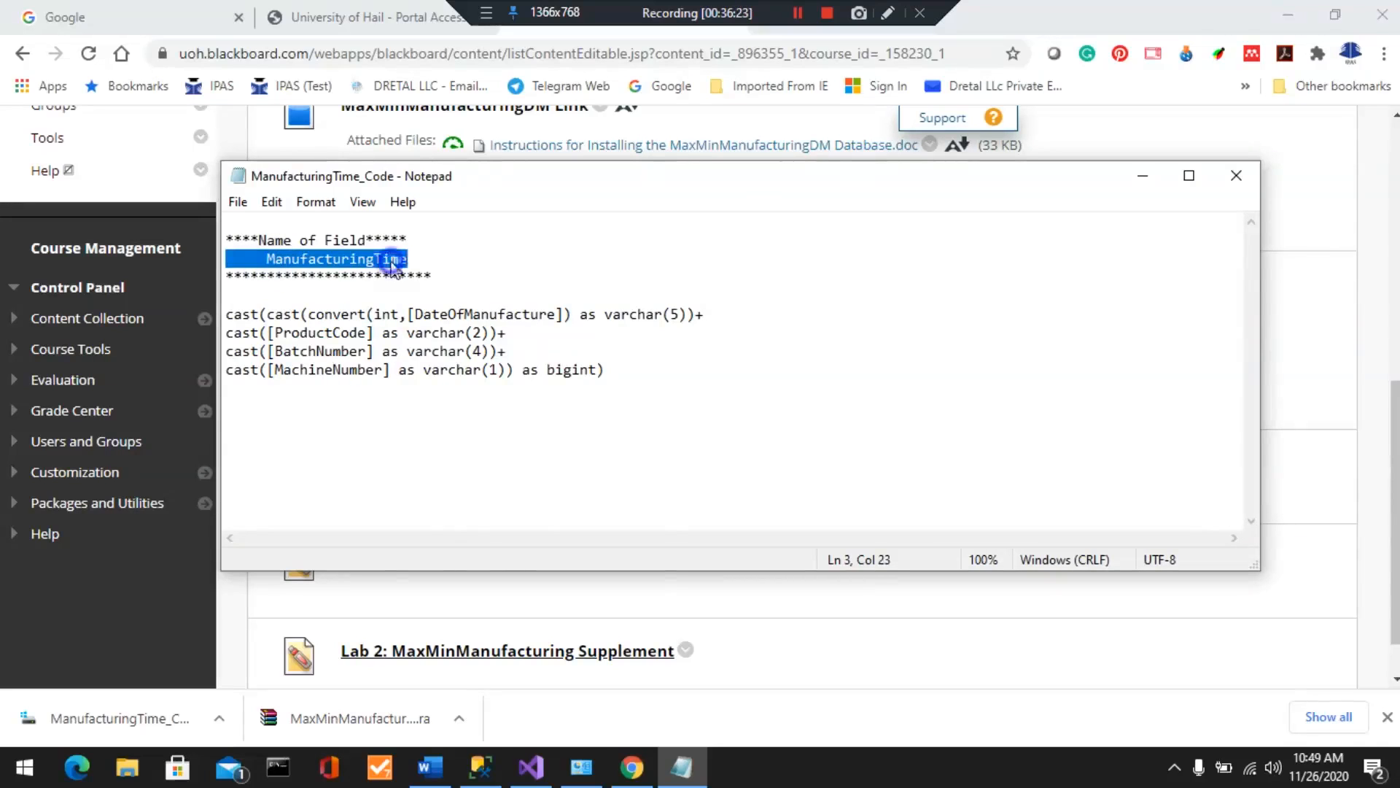
left_click(445, 325)
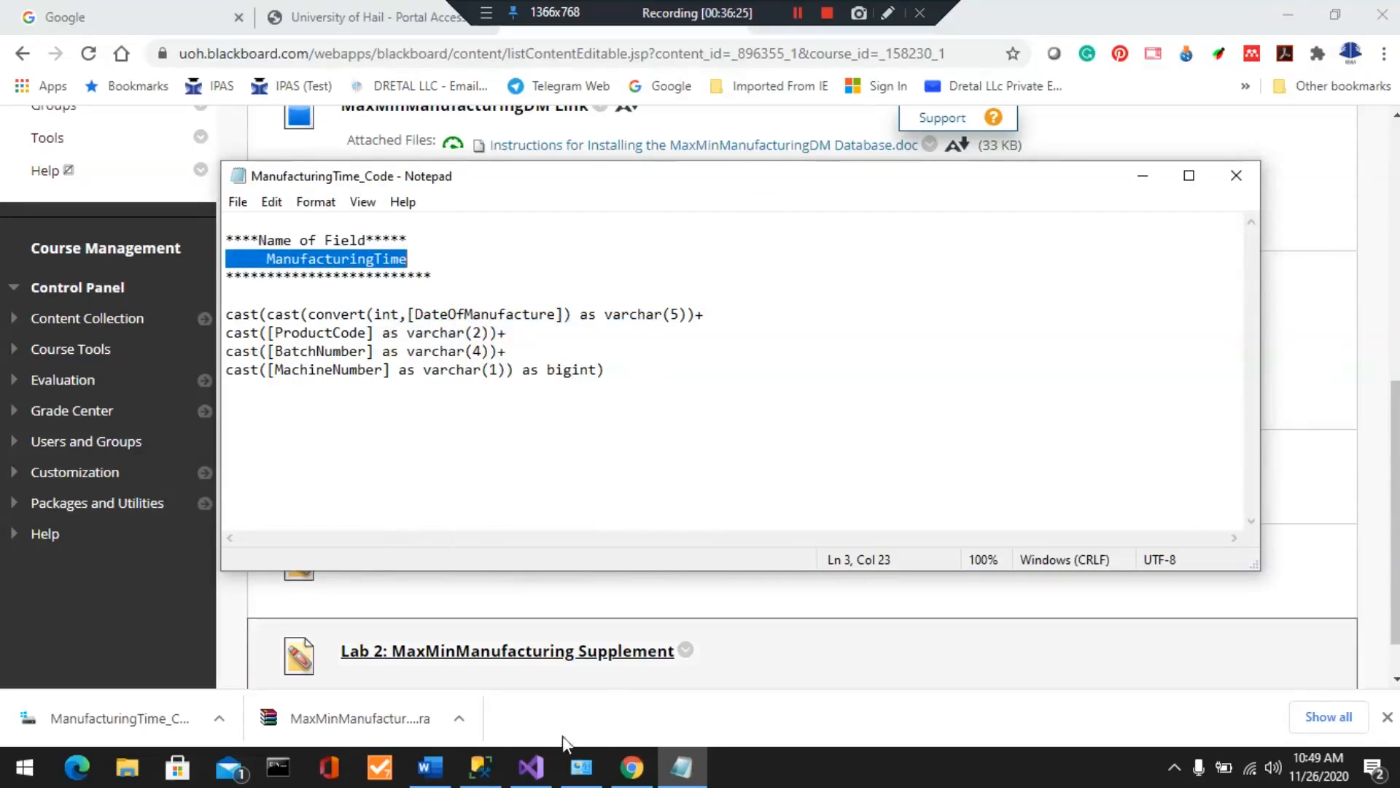
- Back in Visual Studio, start a New Named Calculation on the ManufacturingFact table
left_click(532, 767)
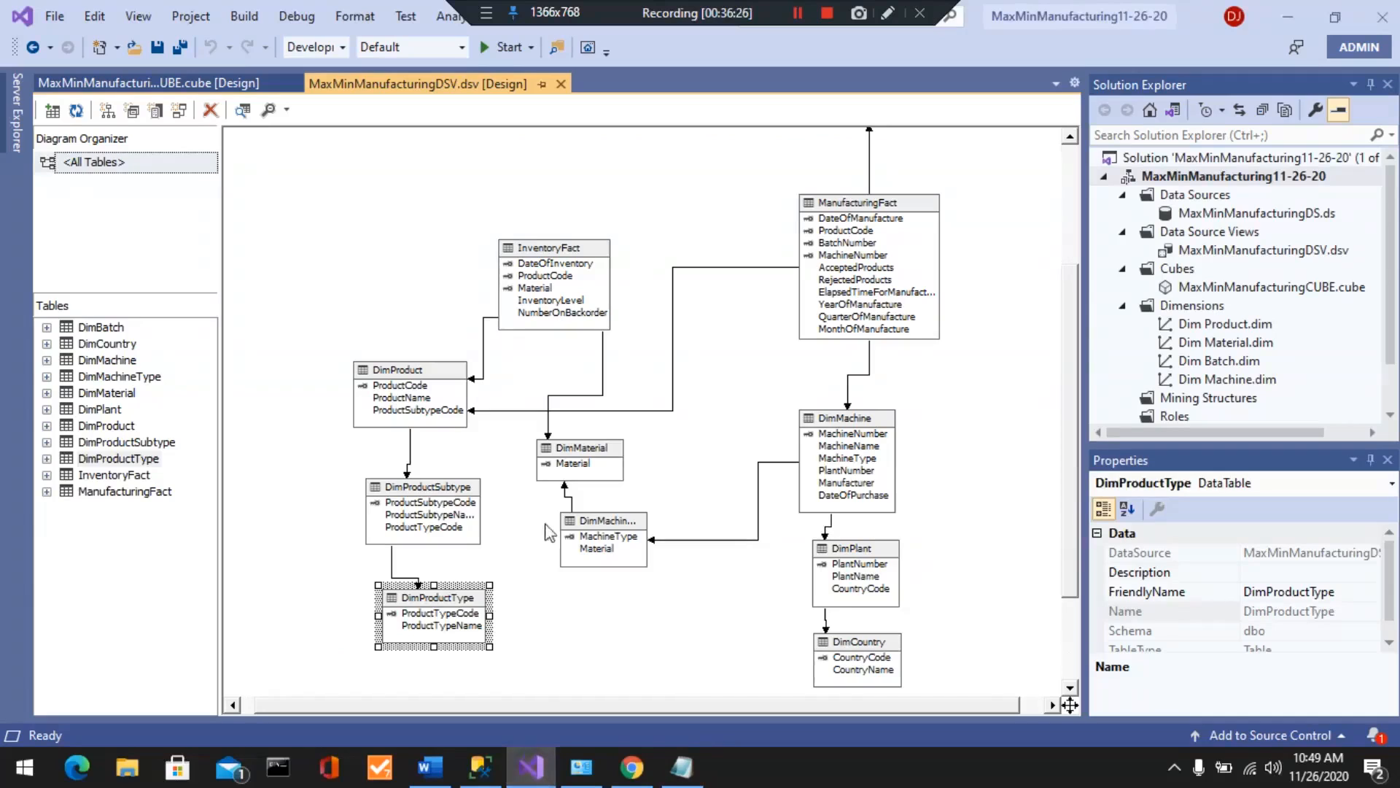
left_click(853, 208)
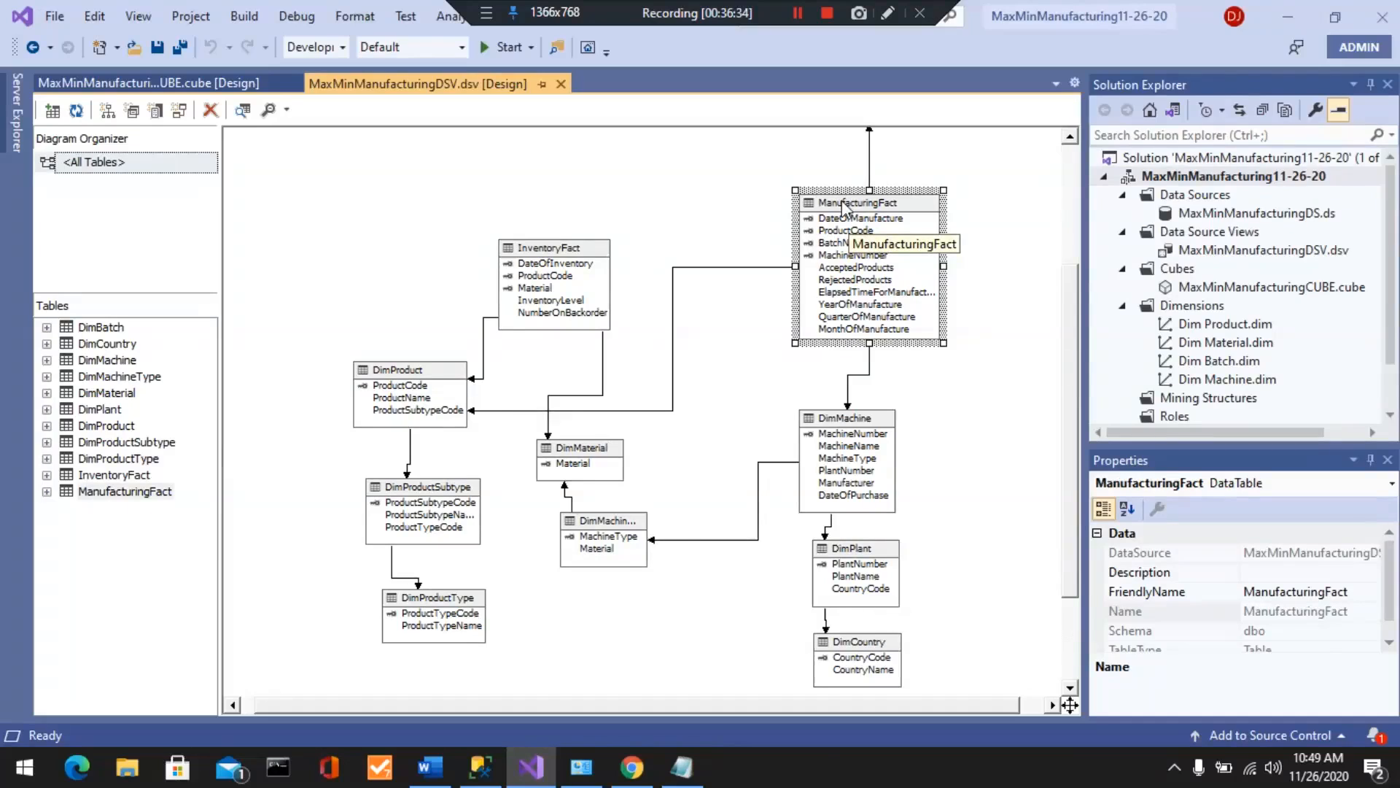
right_click(844, 206)
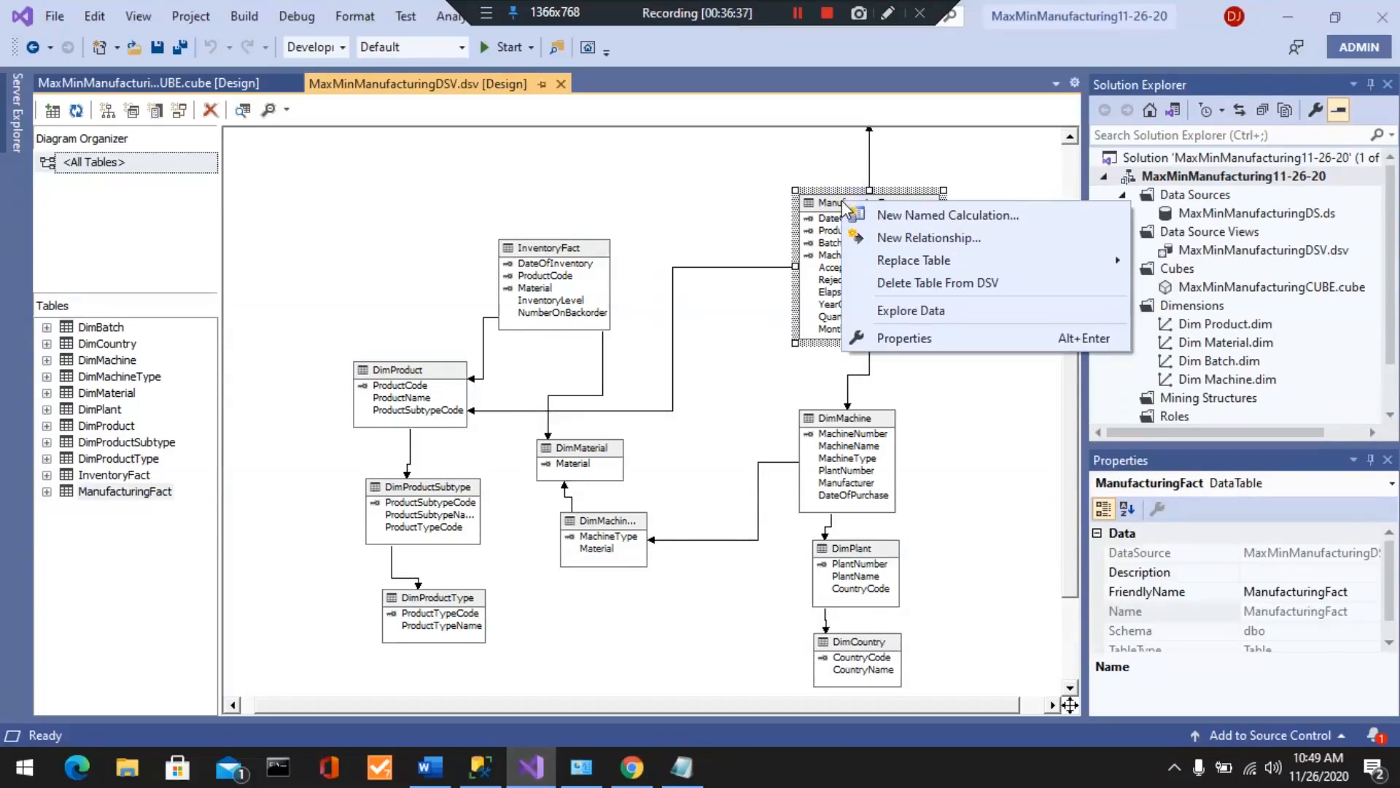
left_click(904, 215)
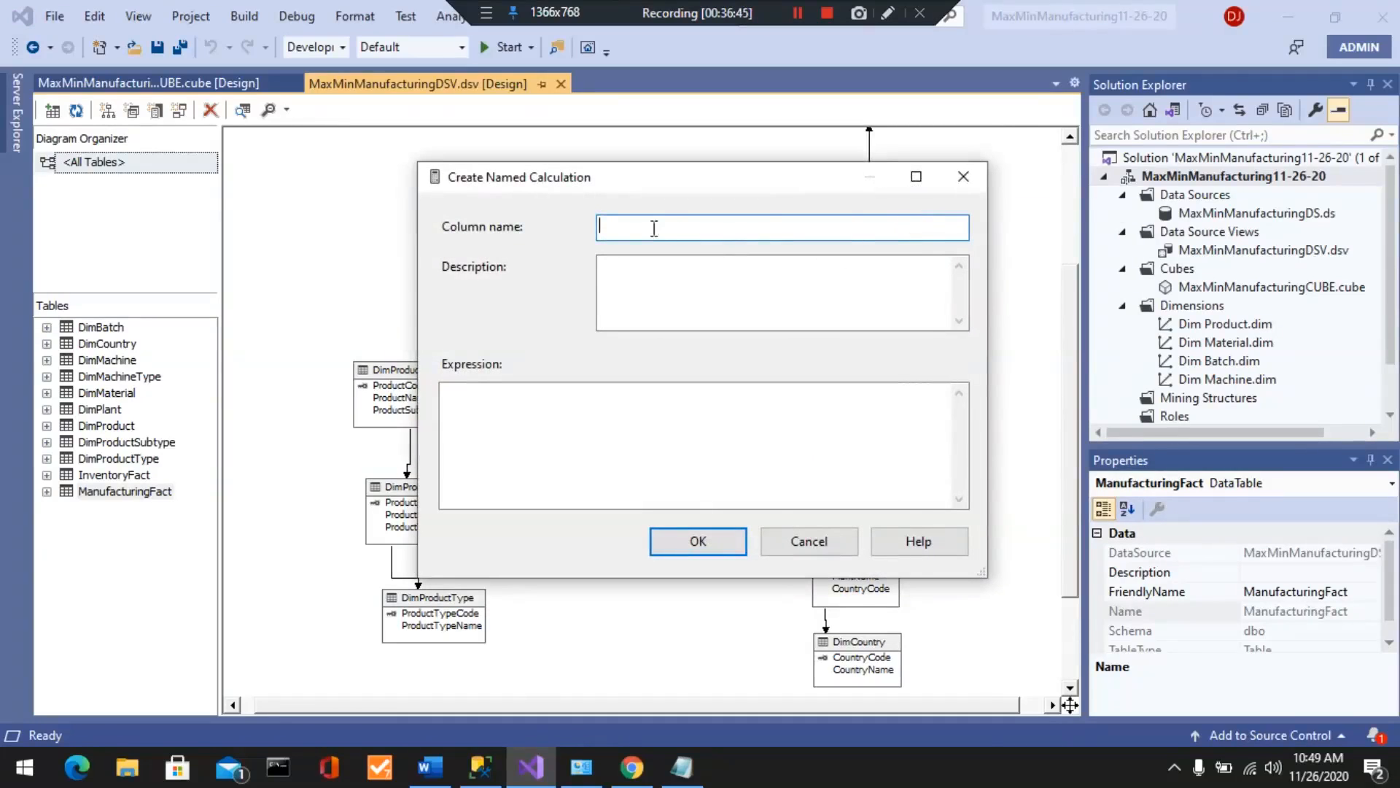
- Enter ManufacturingTime as the column name, re-copying it from the Notepad notes
right_click(654, 228)
left_click(708, 315)
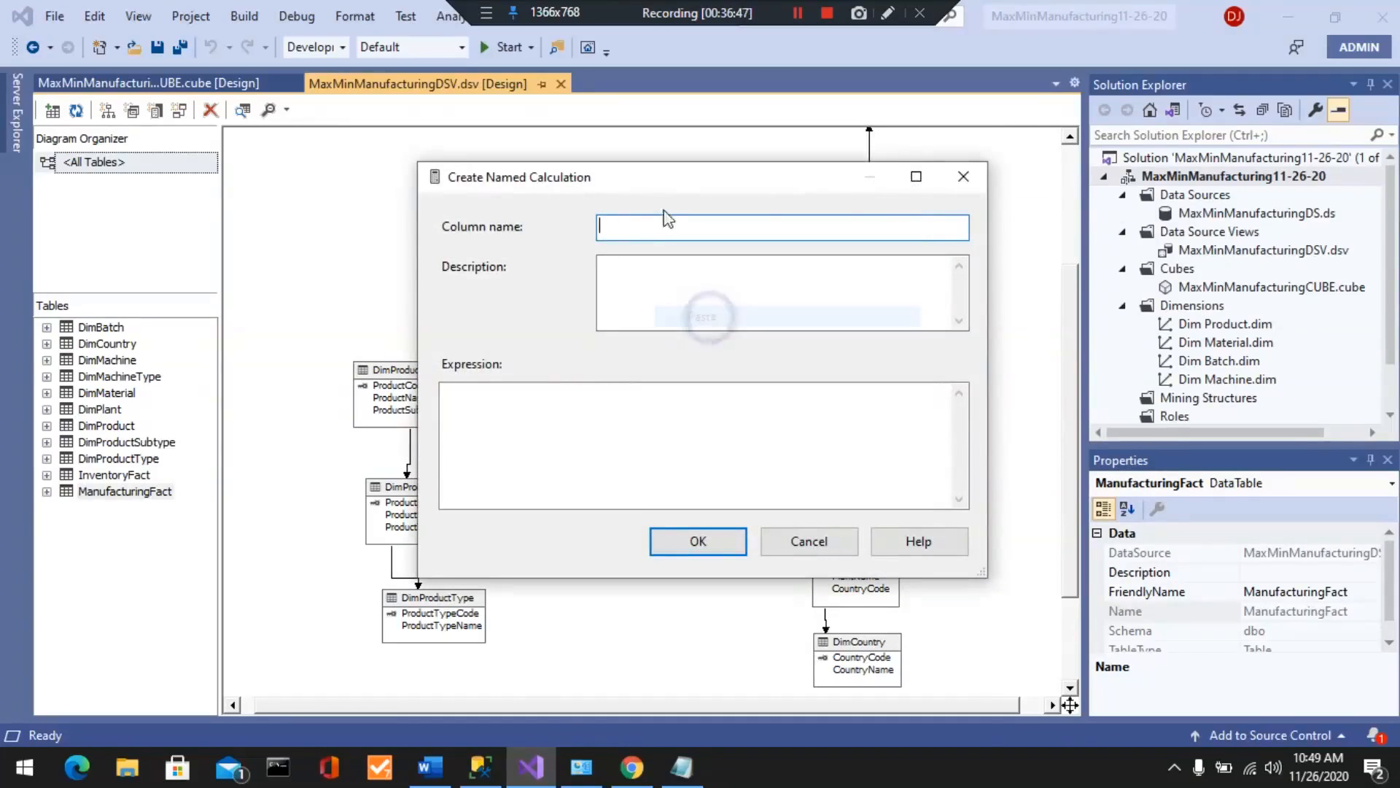
left_click(621, 229)
right_click(622, 230)
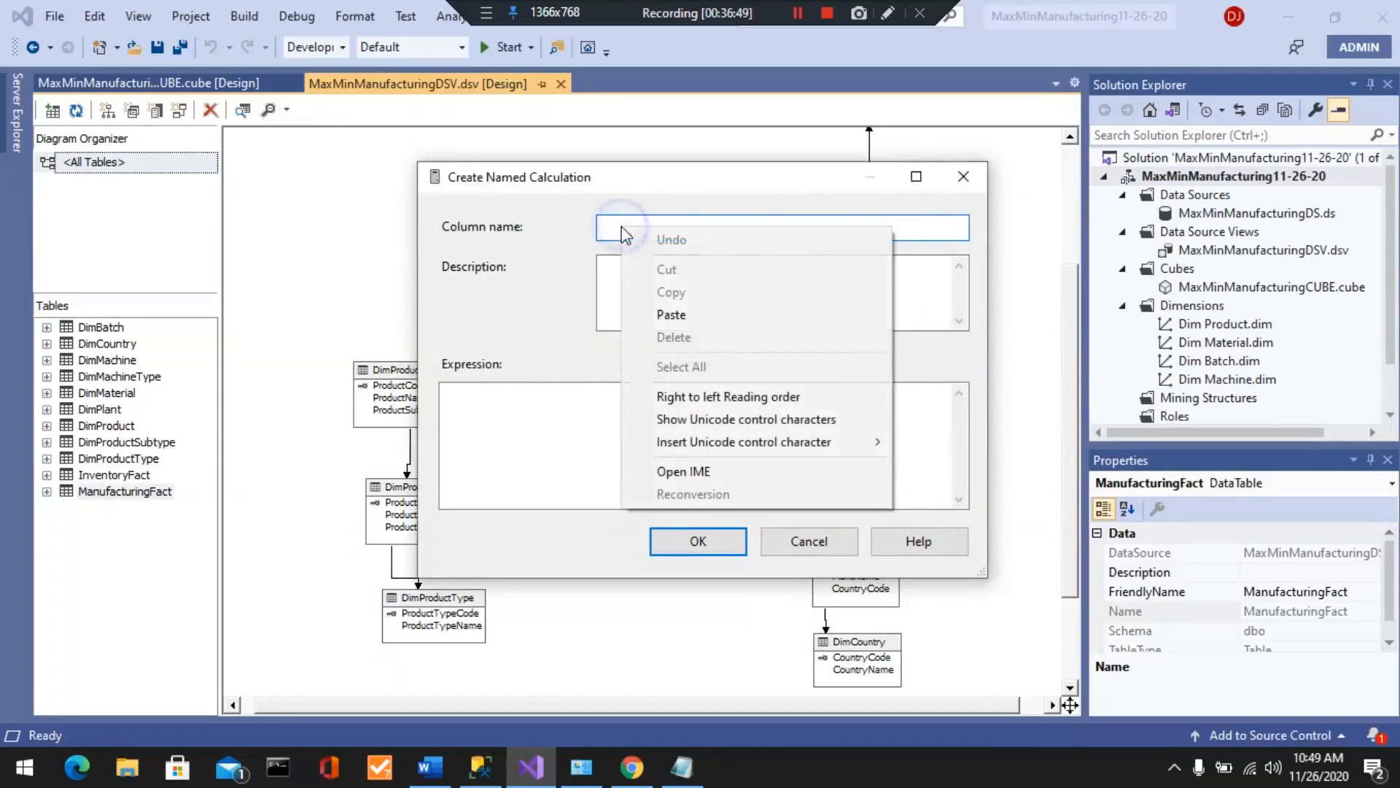
left_click(670, 314)
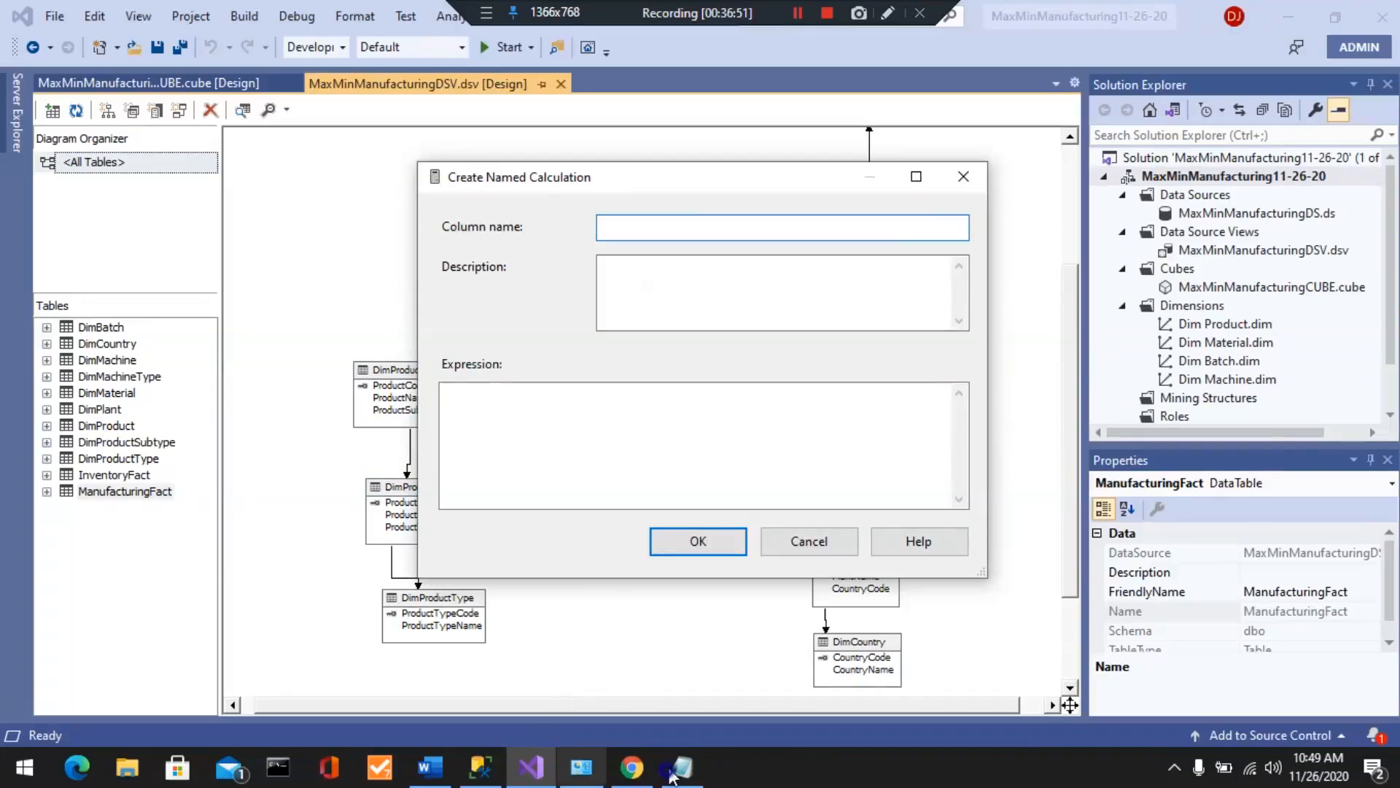
left_click(674, 772)
right_click(334, 259)
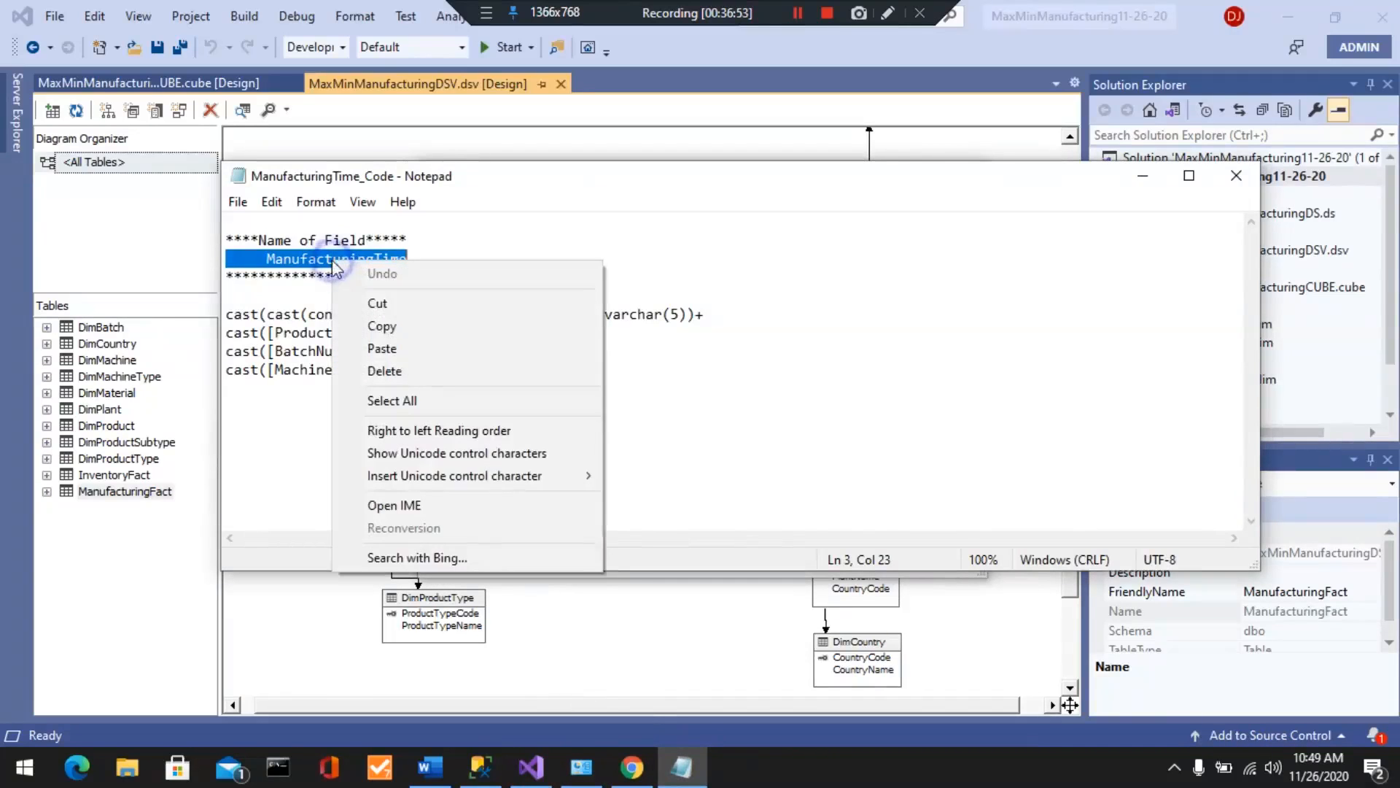
left_click(380, 322)
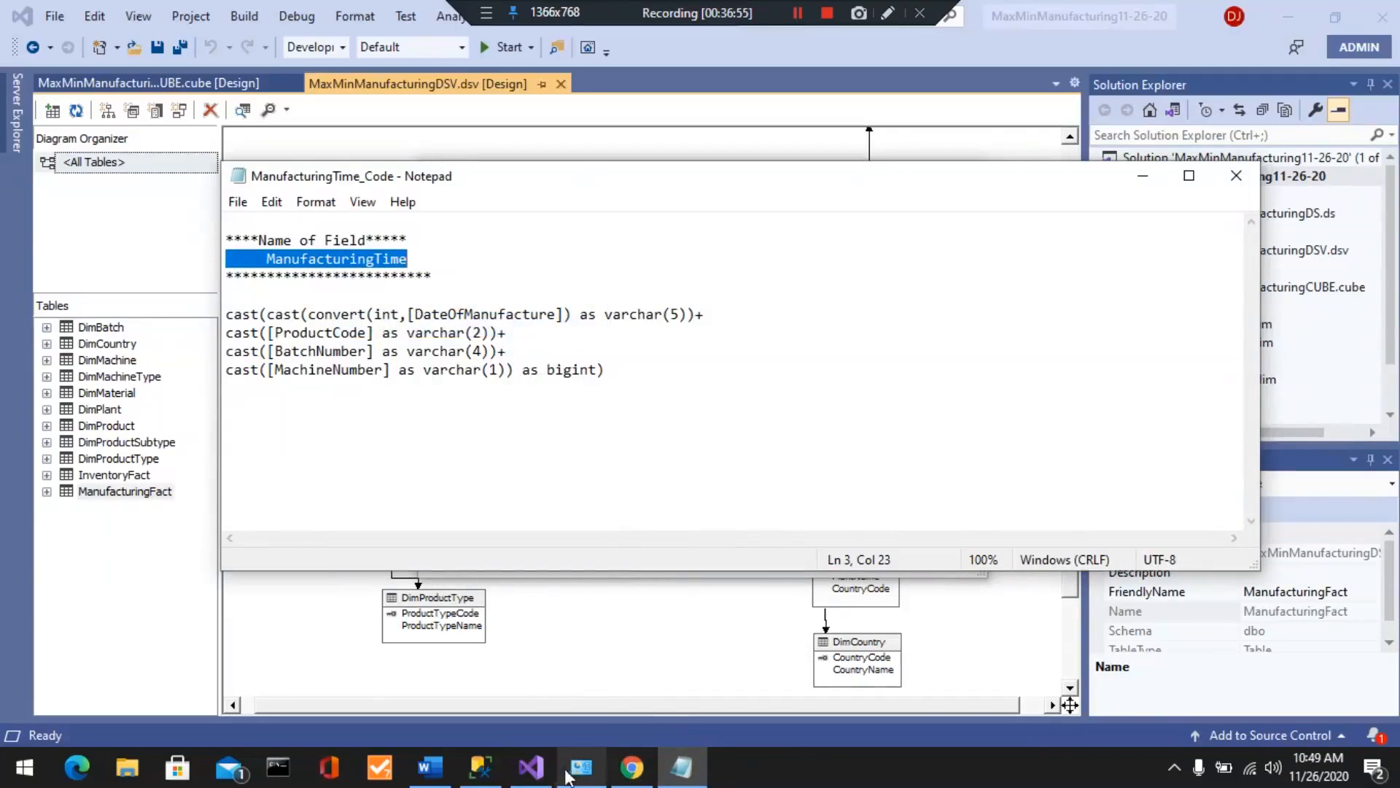
left_click(531, 767)
right_click(624, 235)
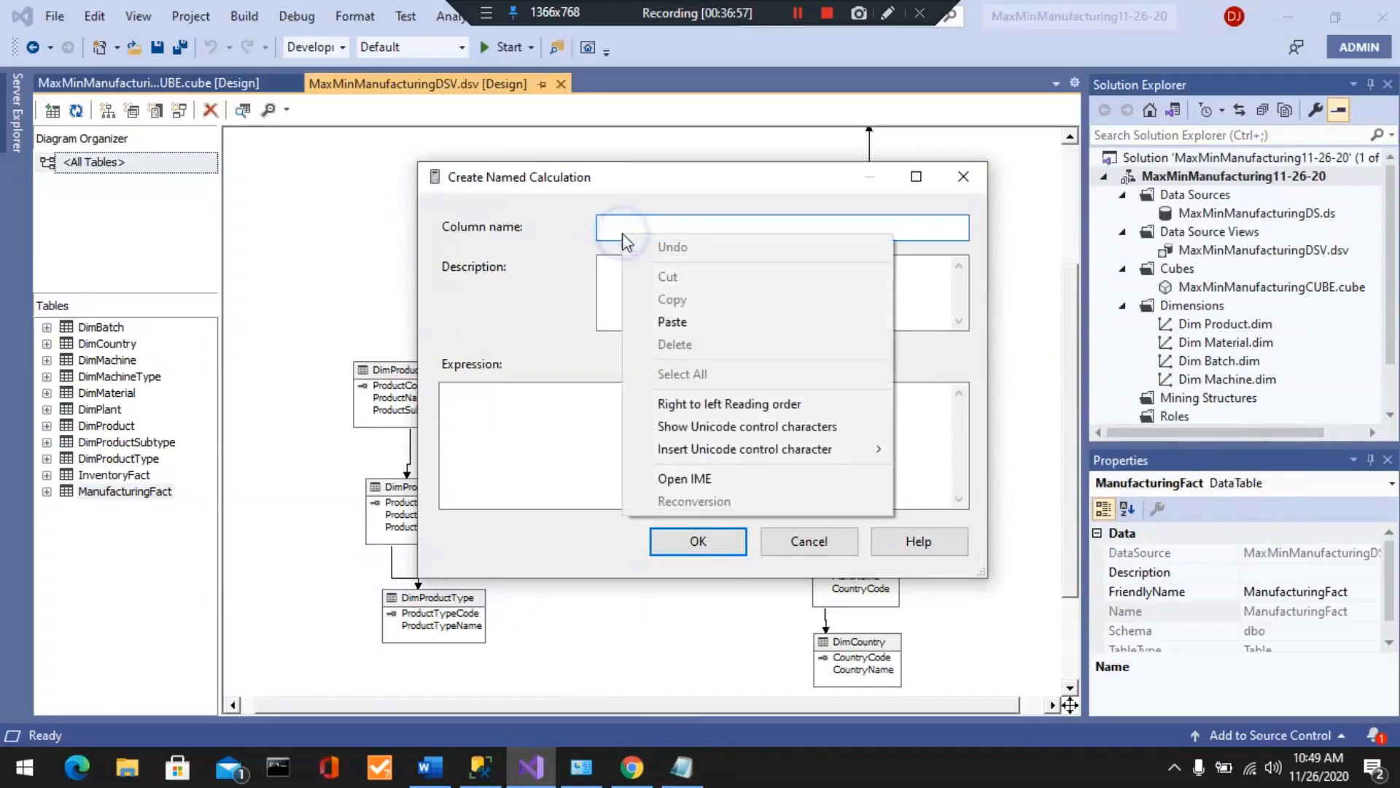
left_click(663, 319)
right_click(617, 219)
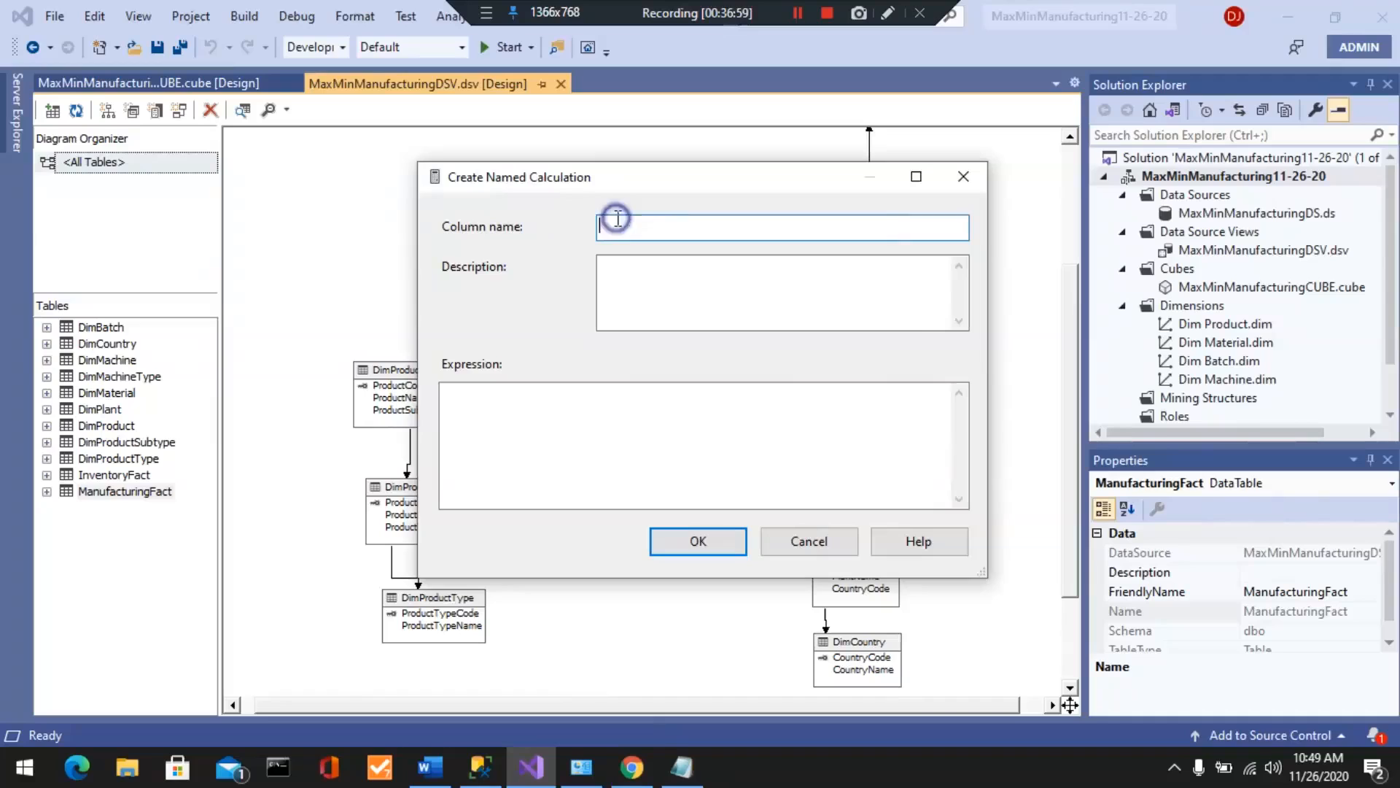
left_click(675, 310)
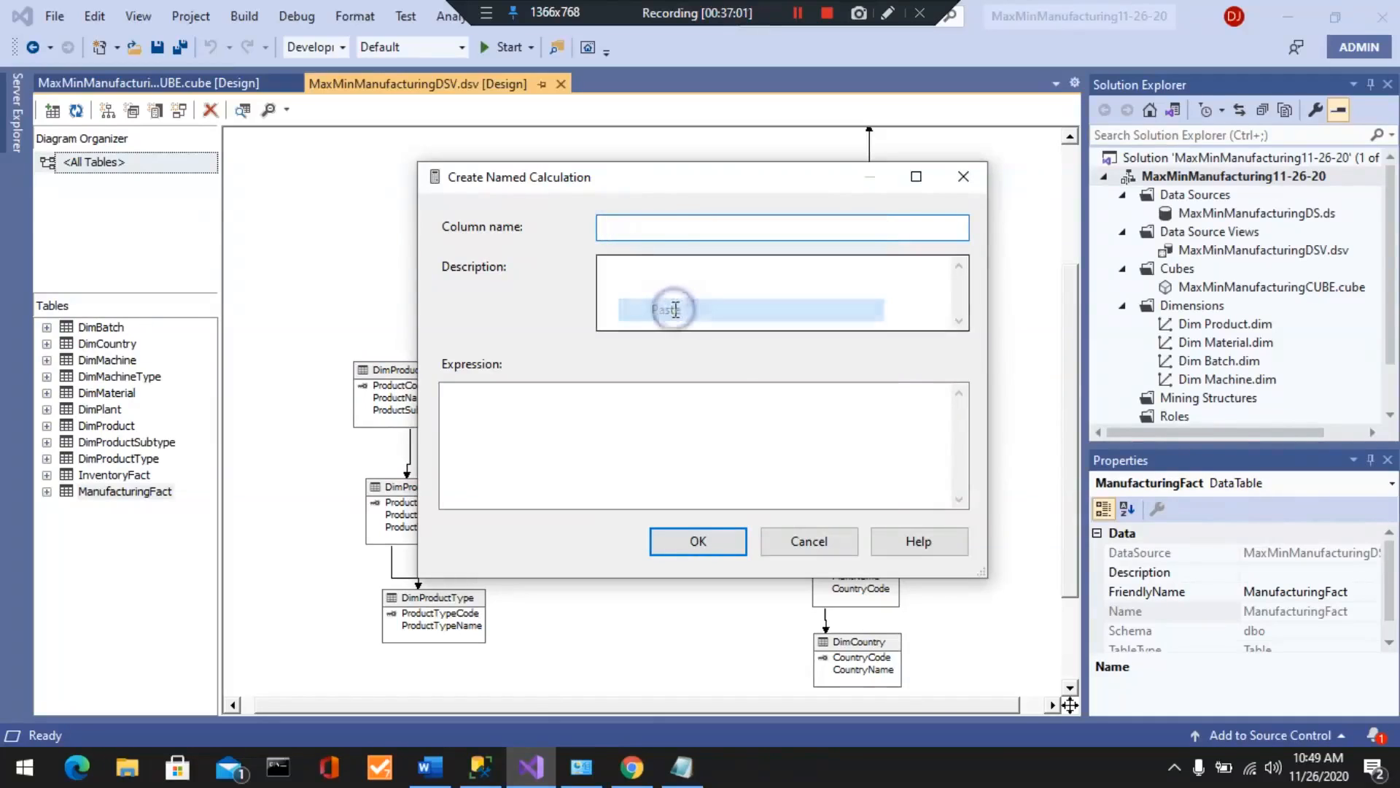
left_click(617, 223)
left_click(621, 227)
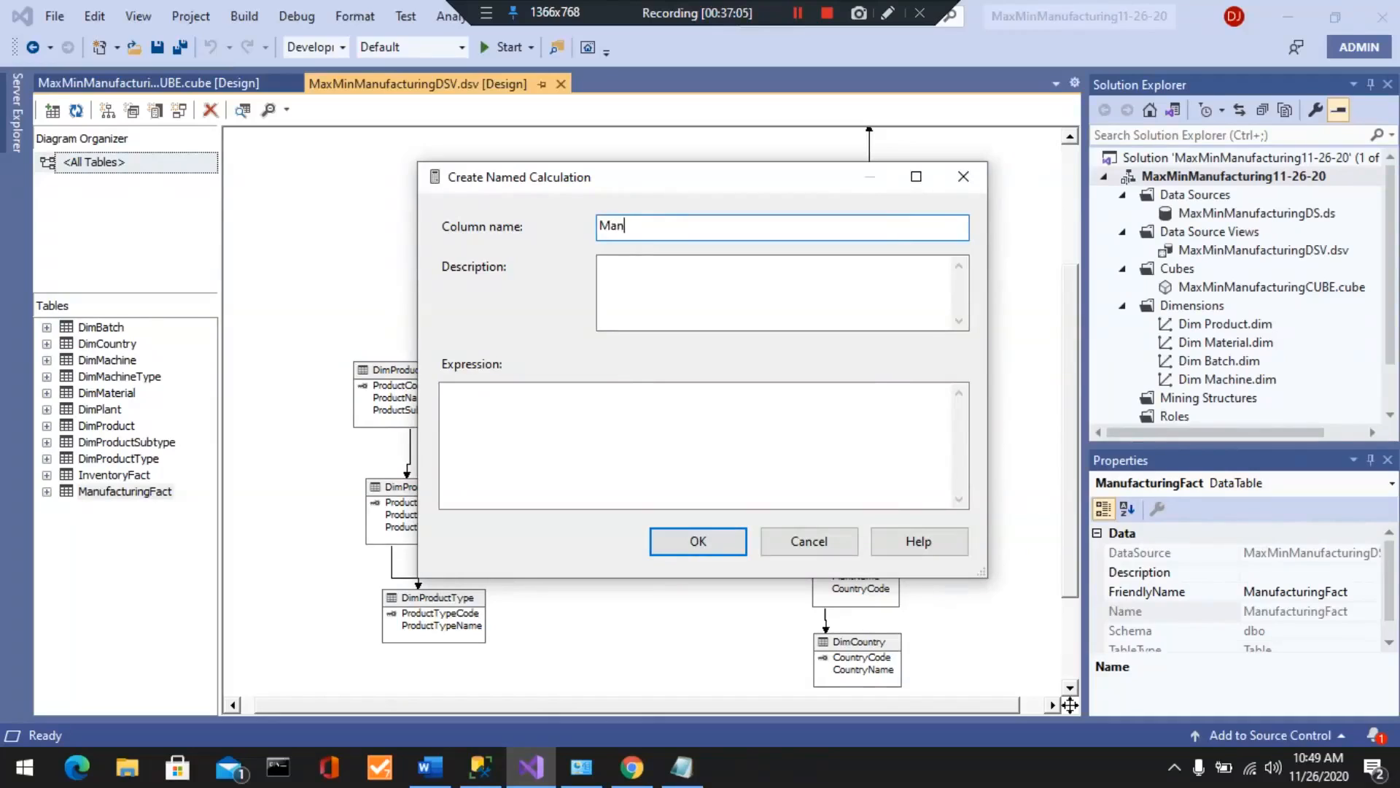
type("ManufacturingTime")
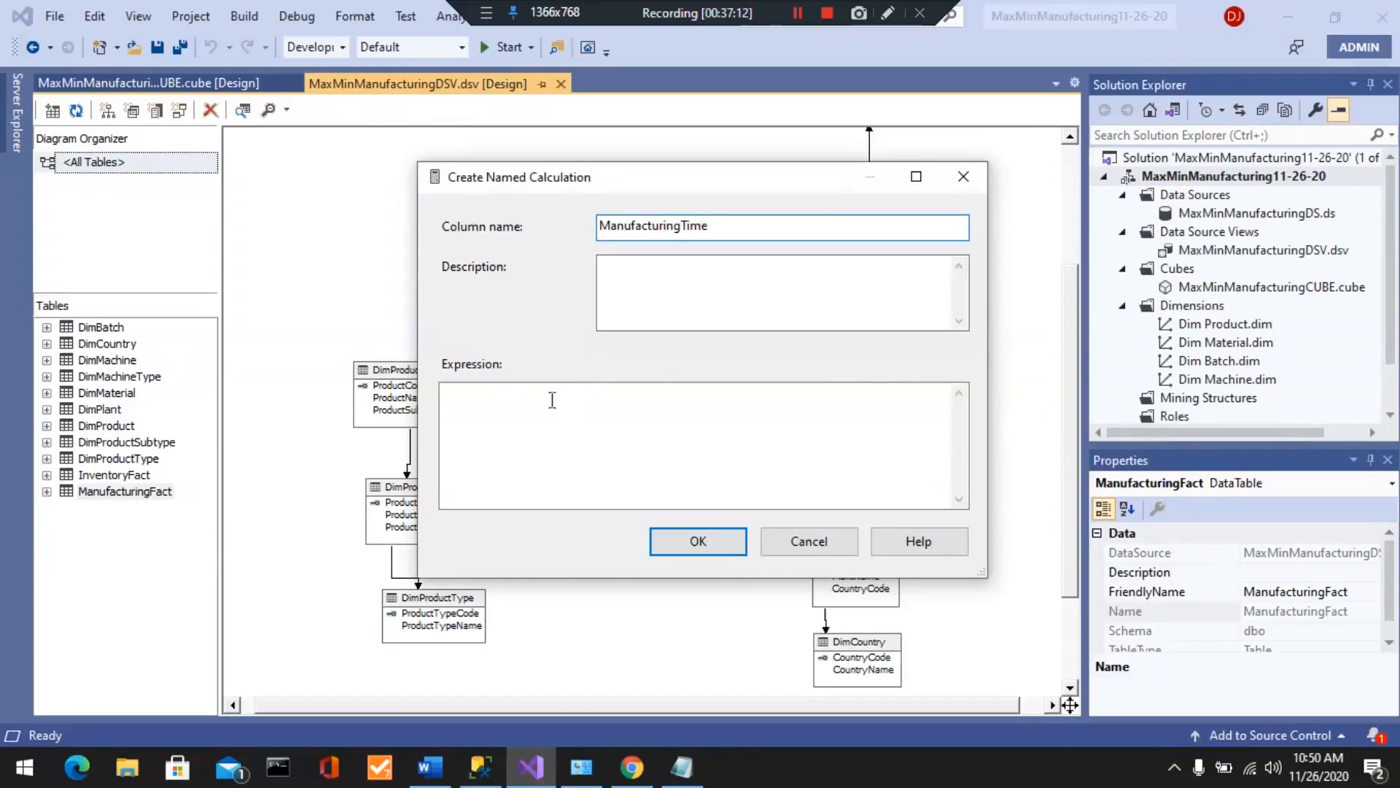
- Copy the four cast expression lines from the notes into the Expression field and confirm
left_click(488, 405)
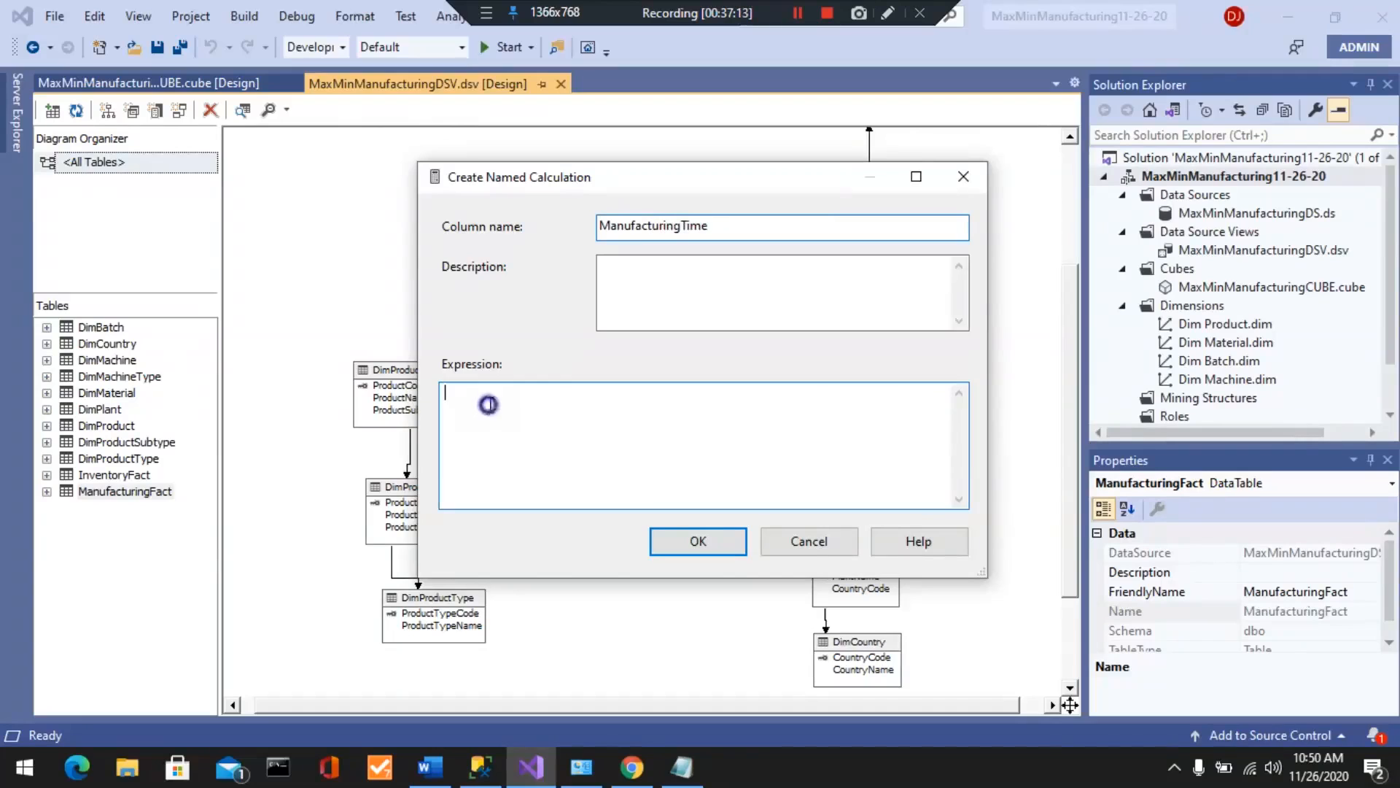
left_click(680, 762)
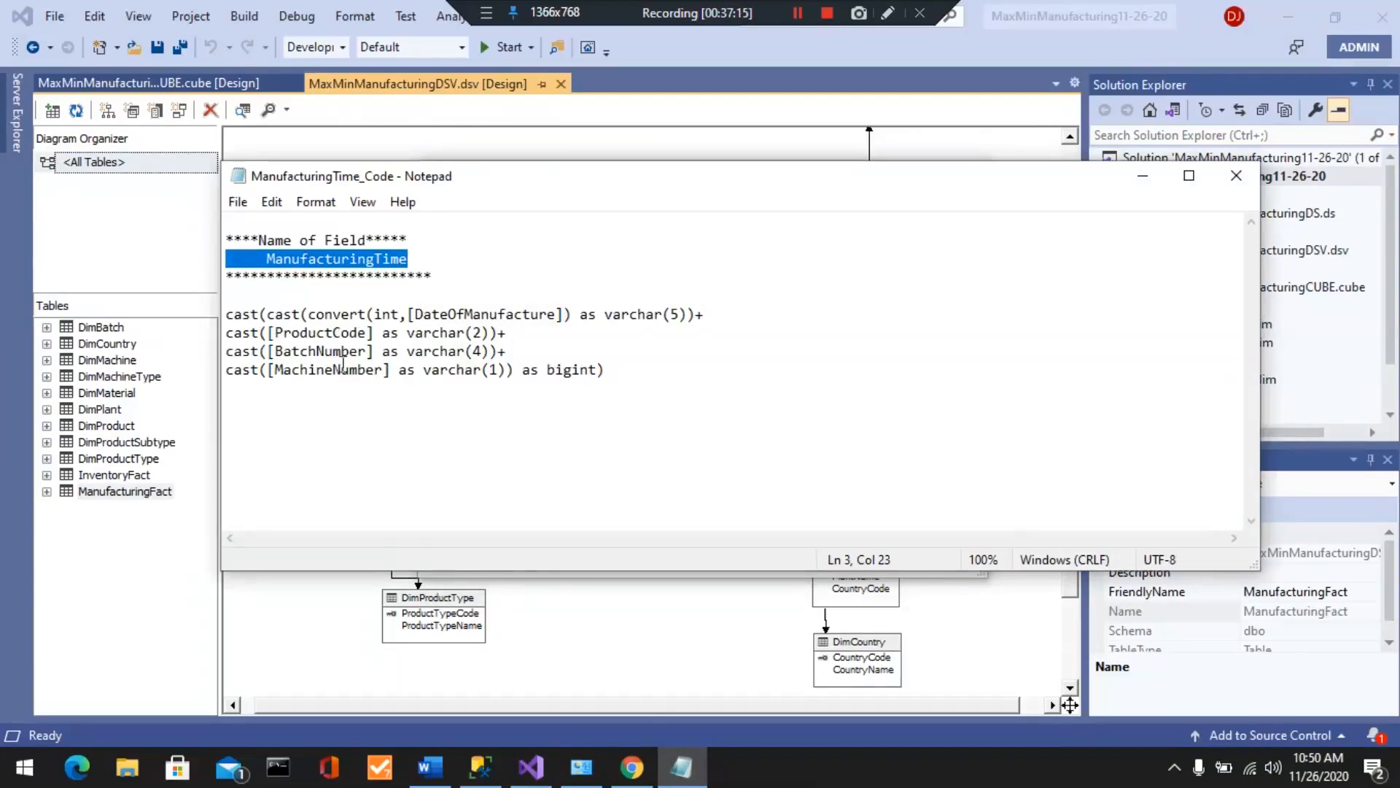
left_click_drag(228, 319, 581, 374)
right_click(376, 315)
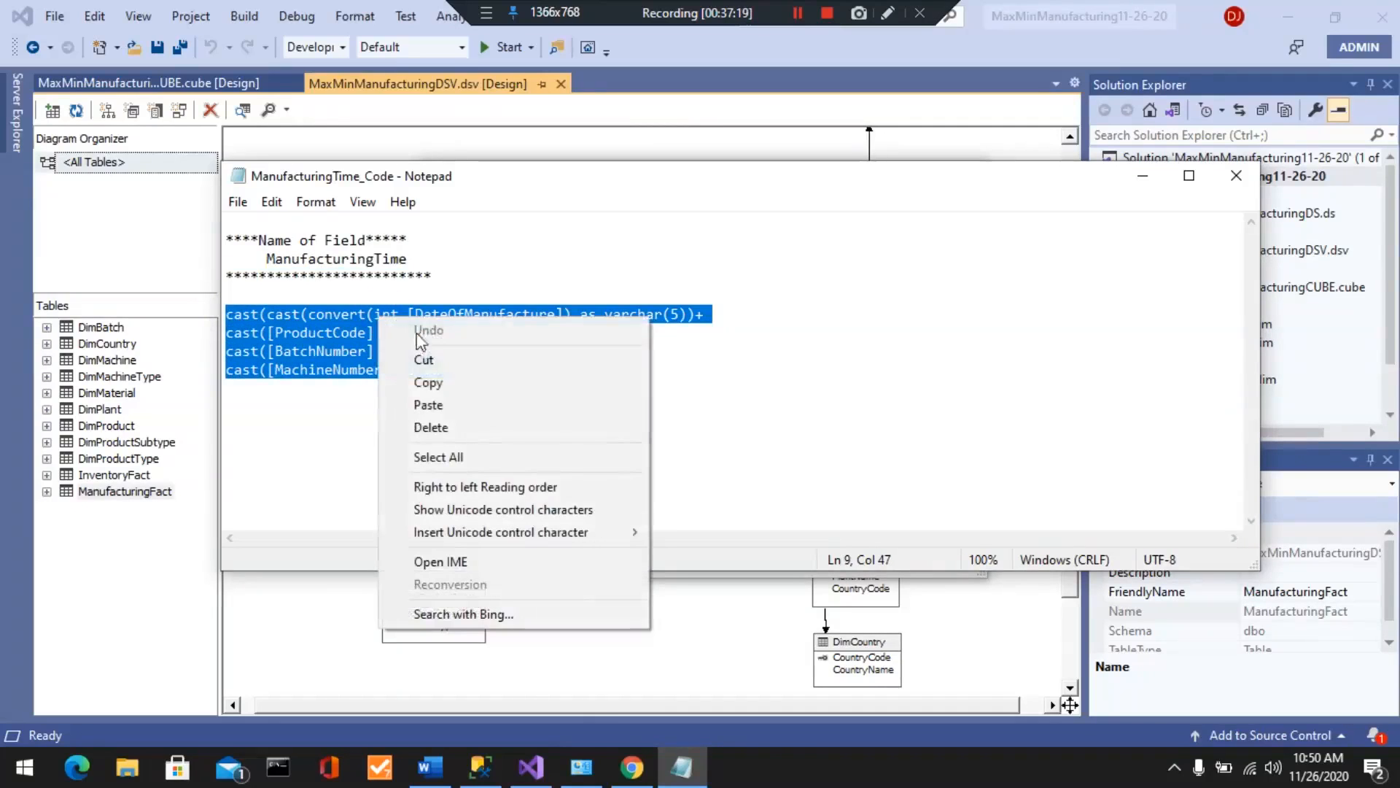
left_click(427, 383)
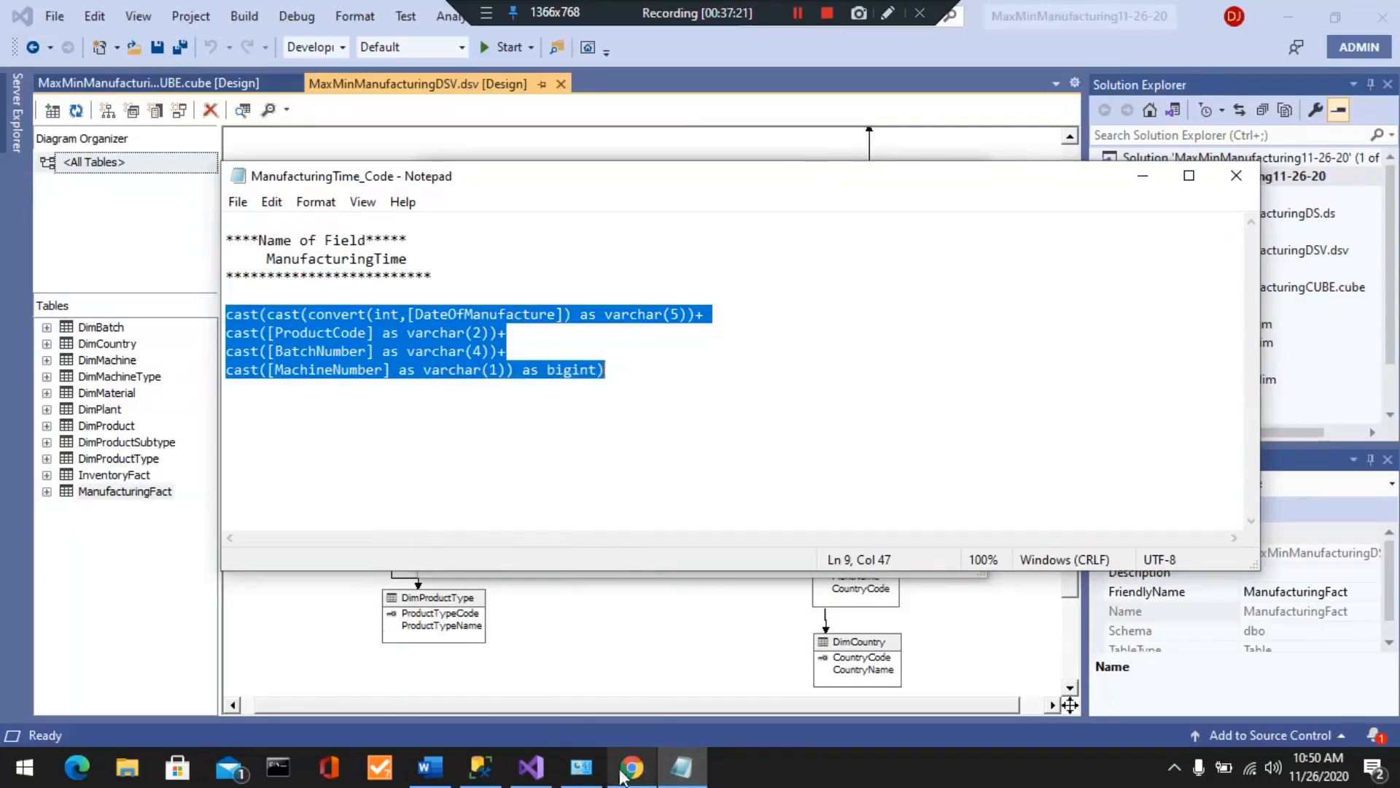
left_click(531, 766)
right_click(522, 417)
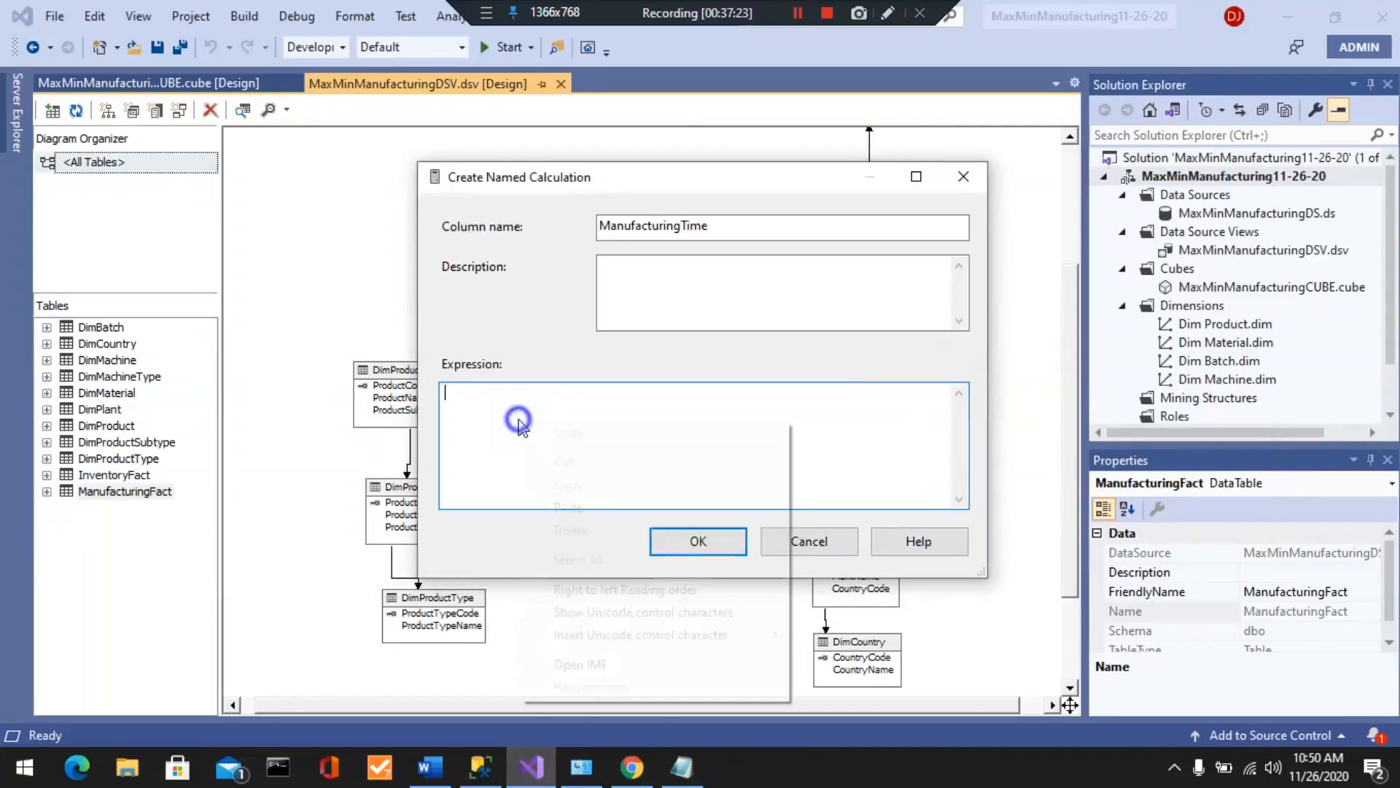
left_click(568, 508)
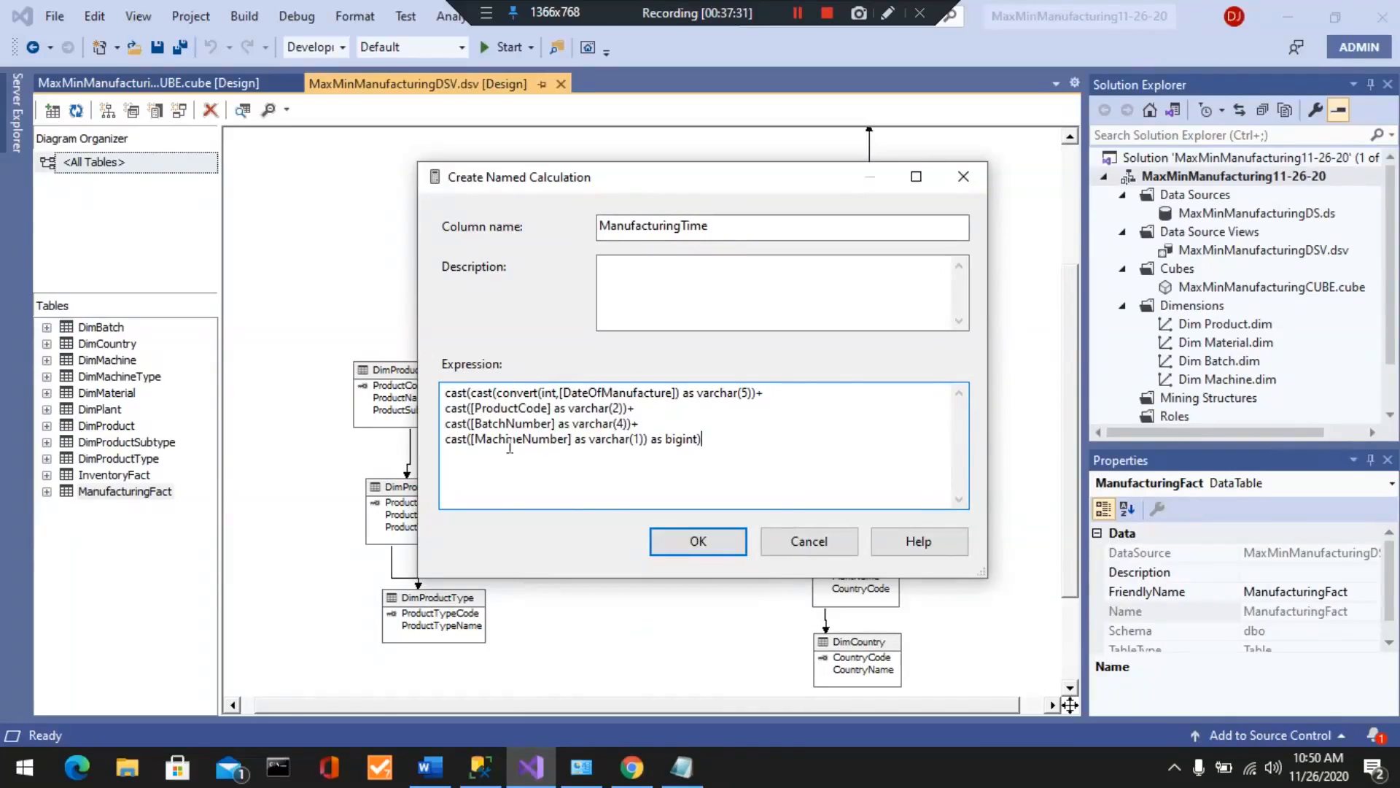
left_click(716, 540)
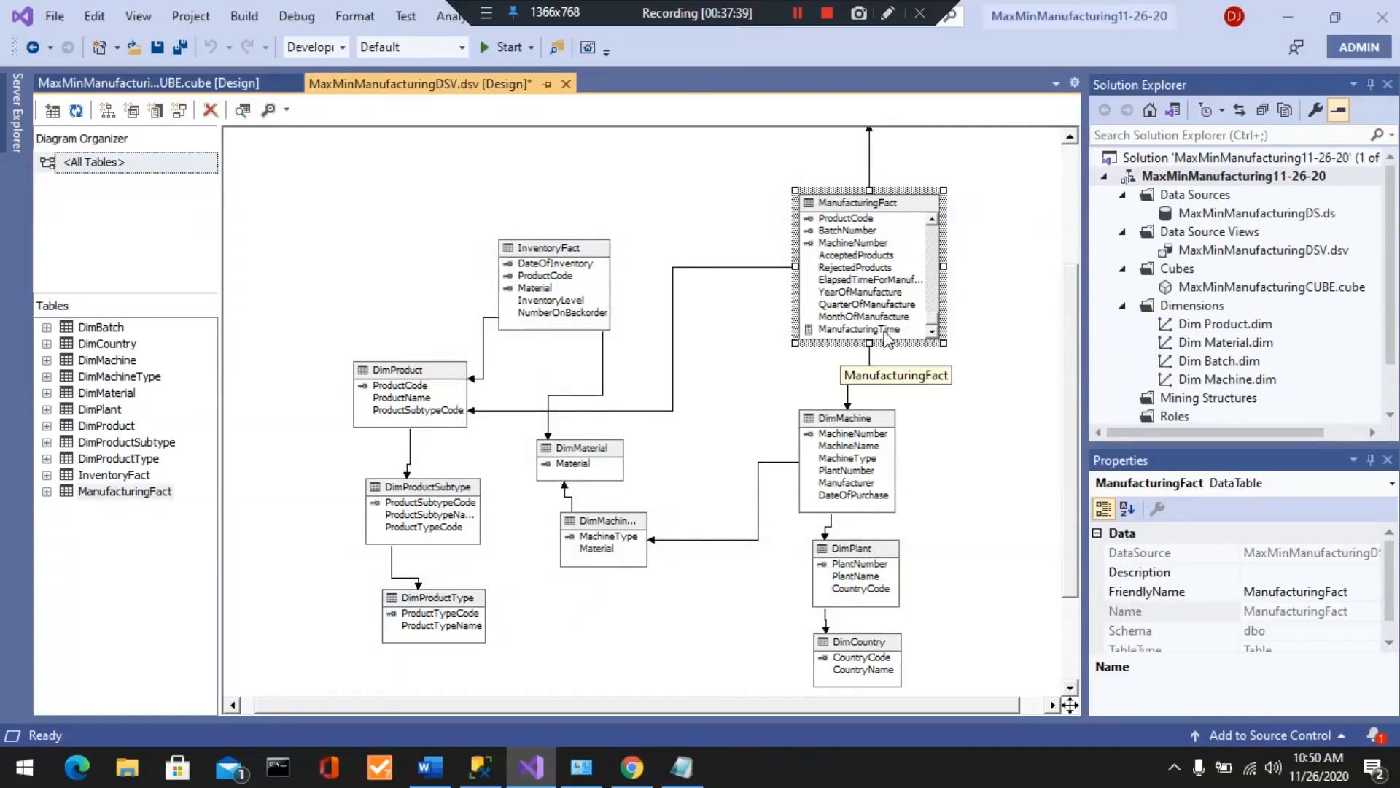
- Check that ManufacturingTime appears among the ManufacturingFact columns, then close the Notepad notes
left_click(932, 218)
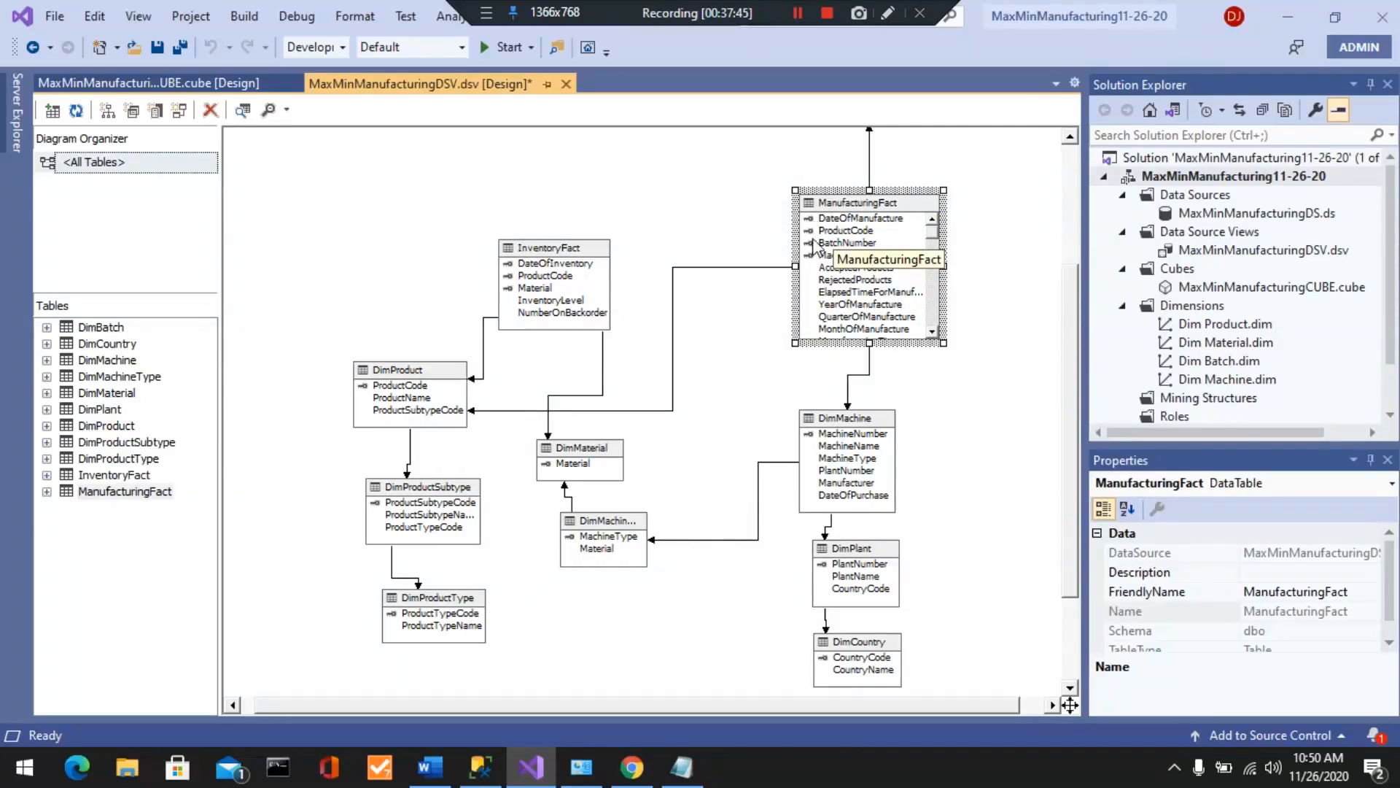
left_click(934, 332)
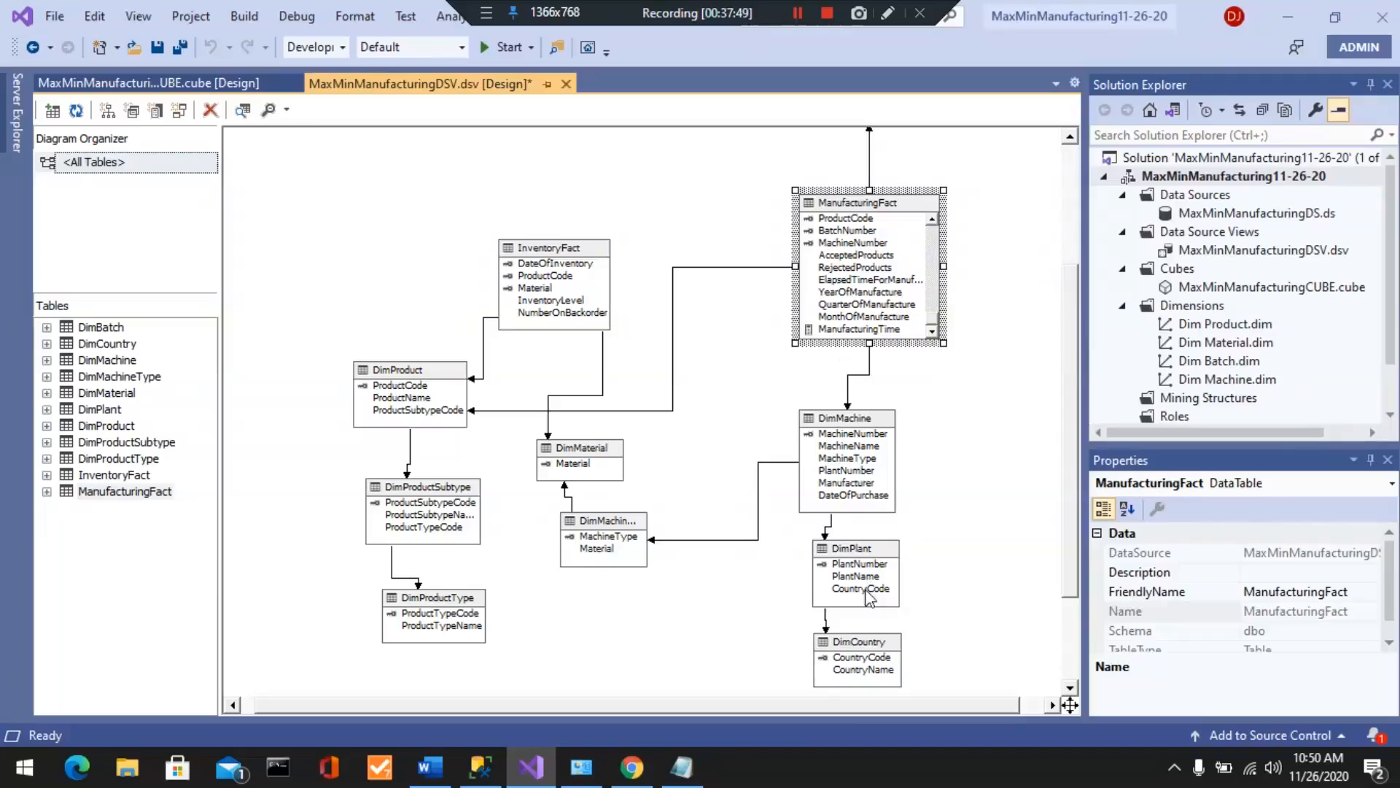
left_click(681, 766)
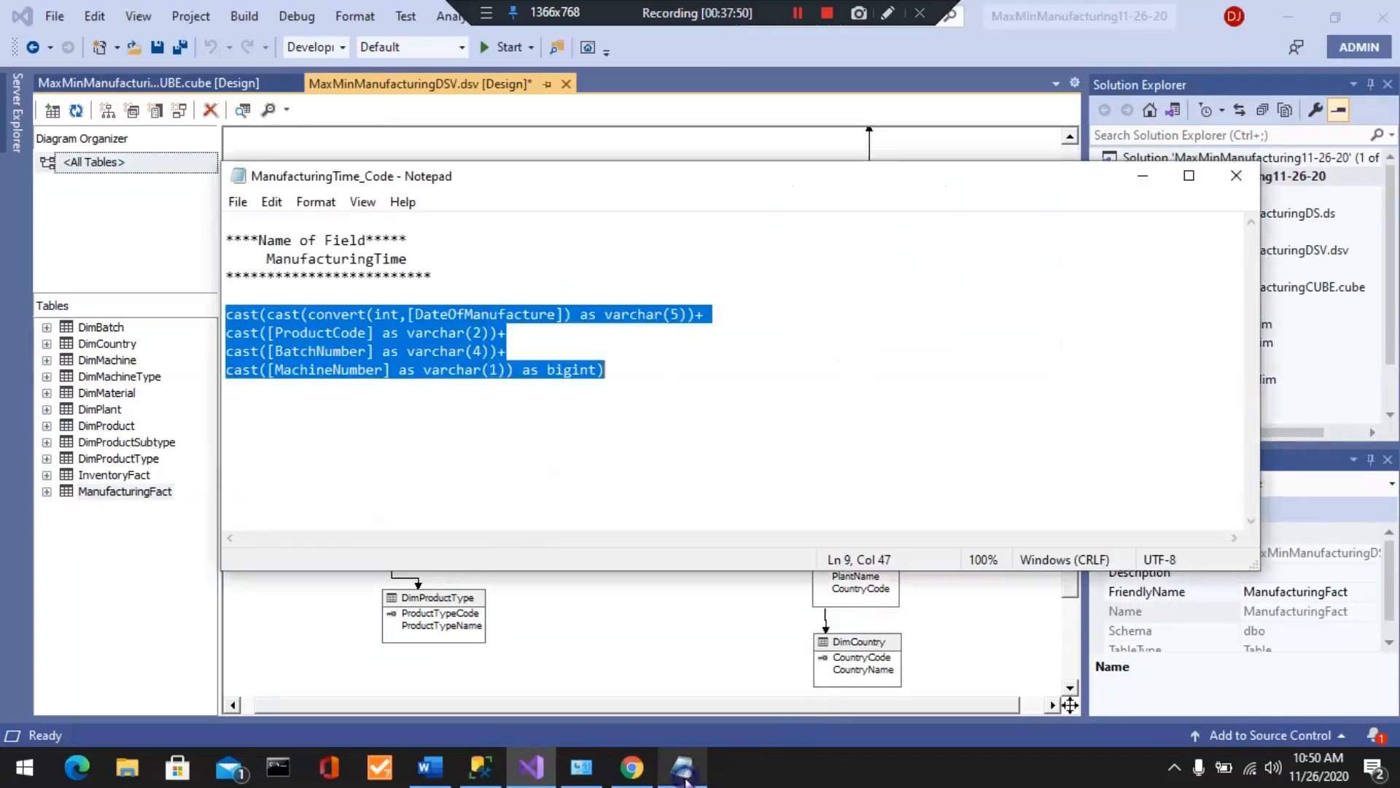
left_click(1238, 177)
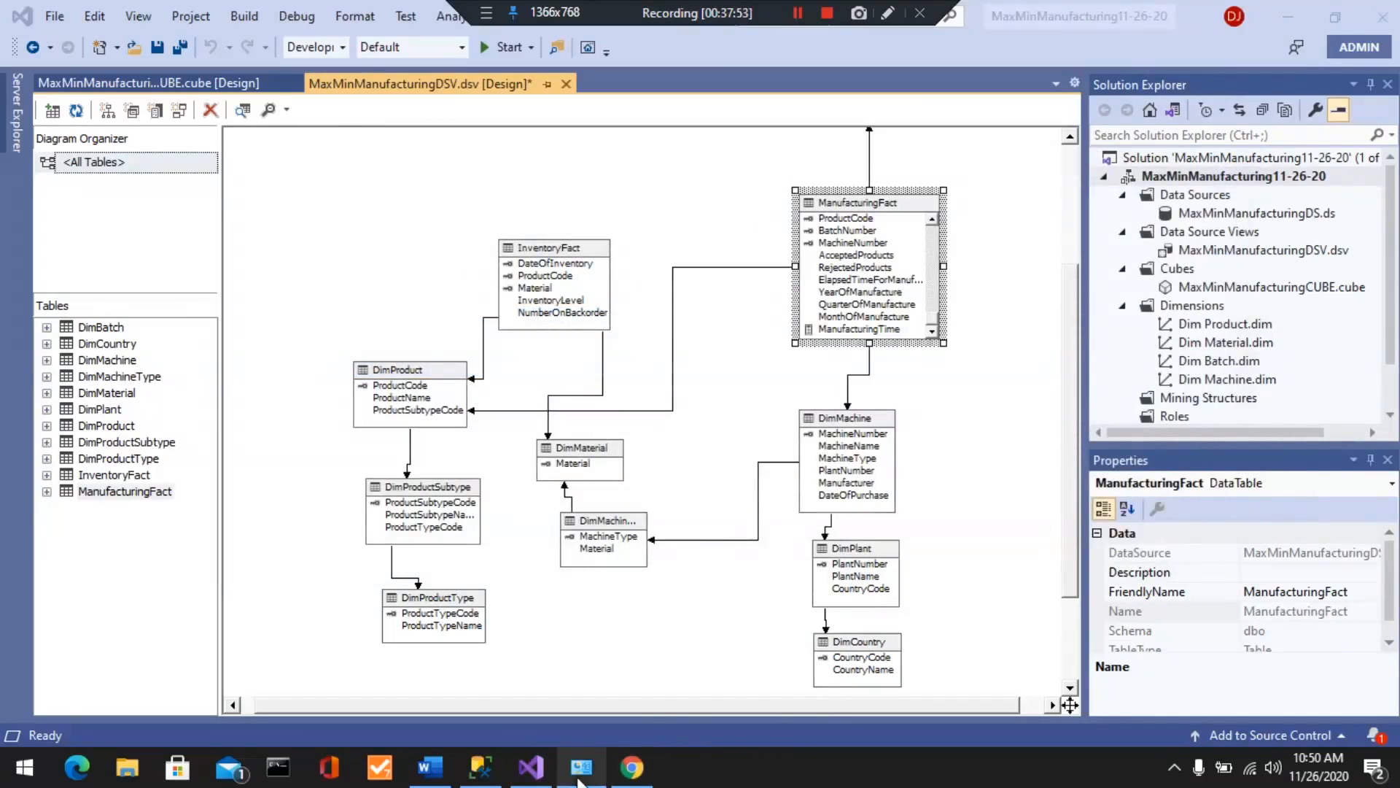
- Close the stray Control Panel window and return to the cube designer
left_click(580, 778)
left_click(1382, 9)
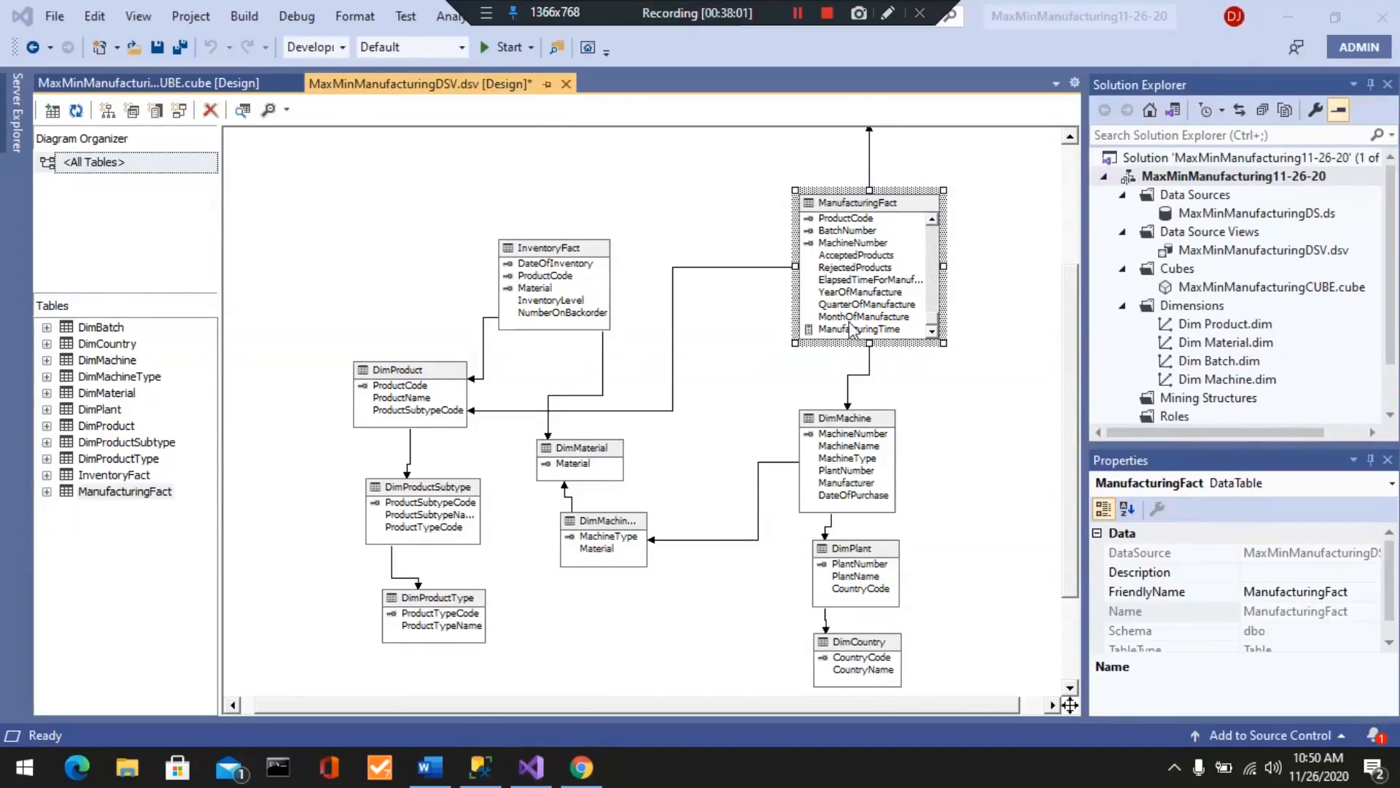
left_click(186, 84)
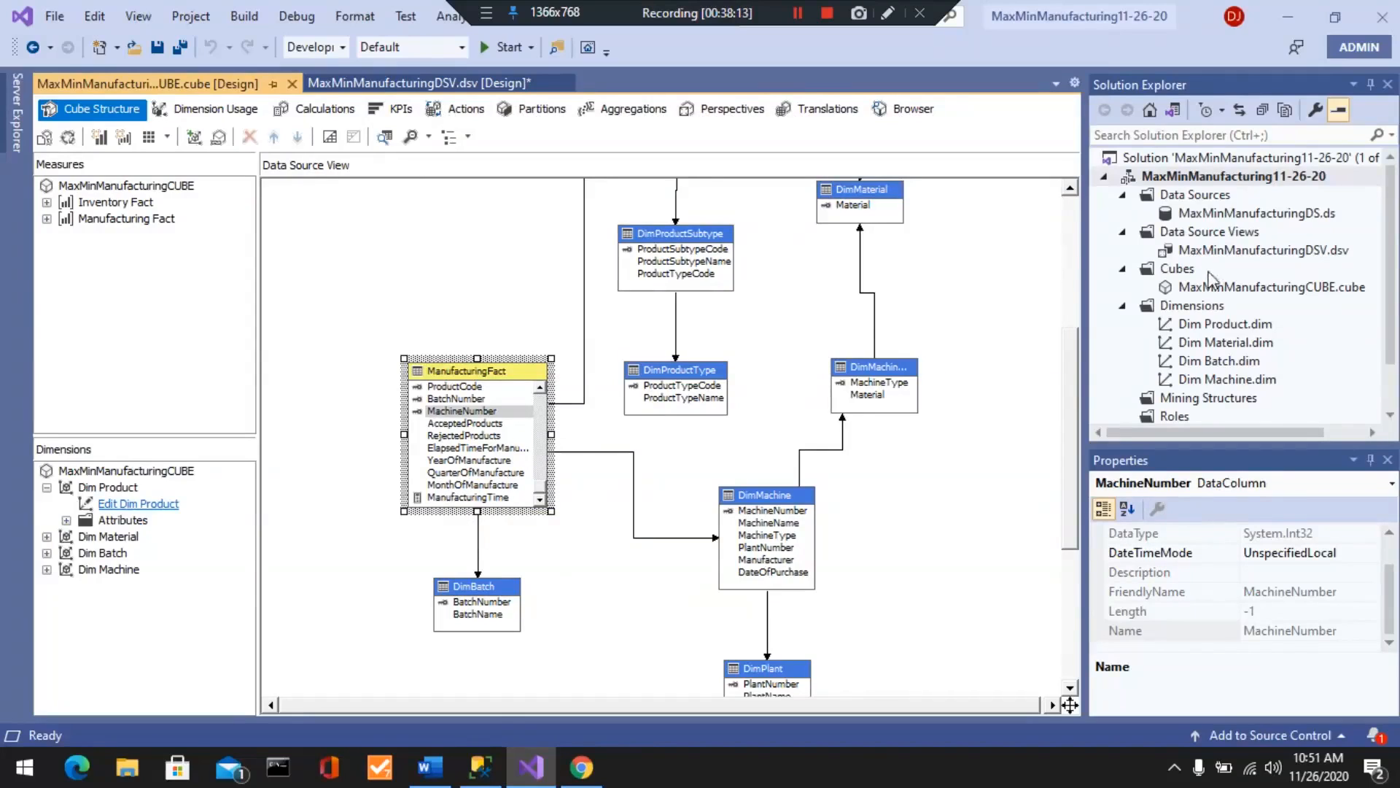
- Start a New Dimension from Solution Explorer using an existing table, with ManufacturingFact as main table
right_click(1192, 308)
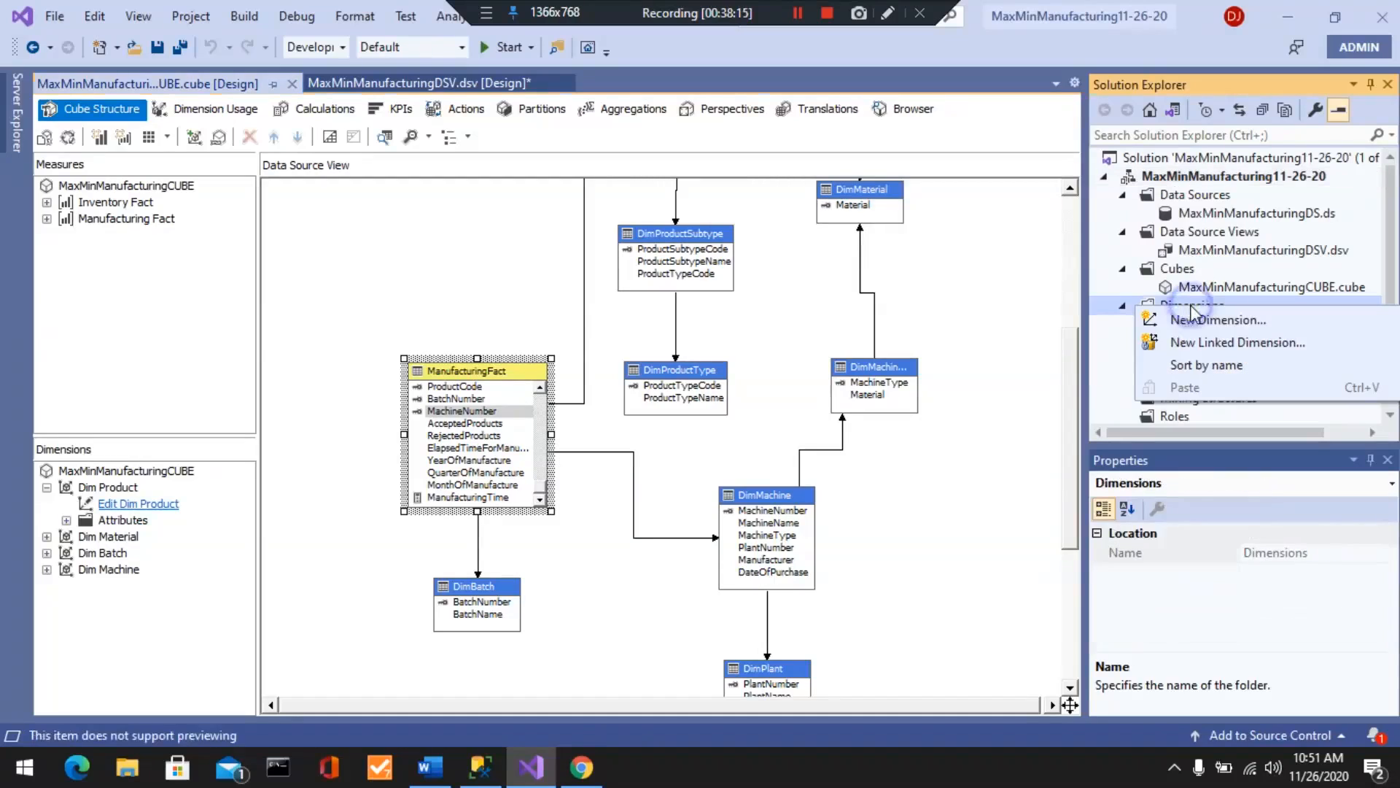
left_click(1184, 319)
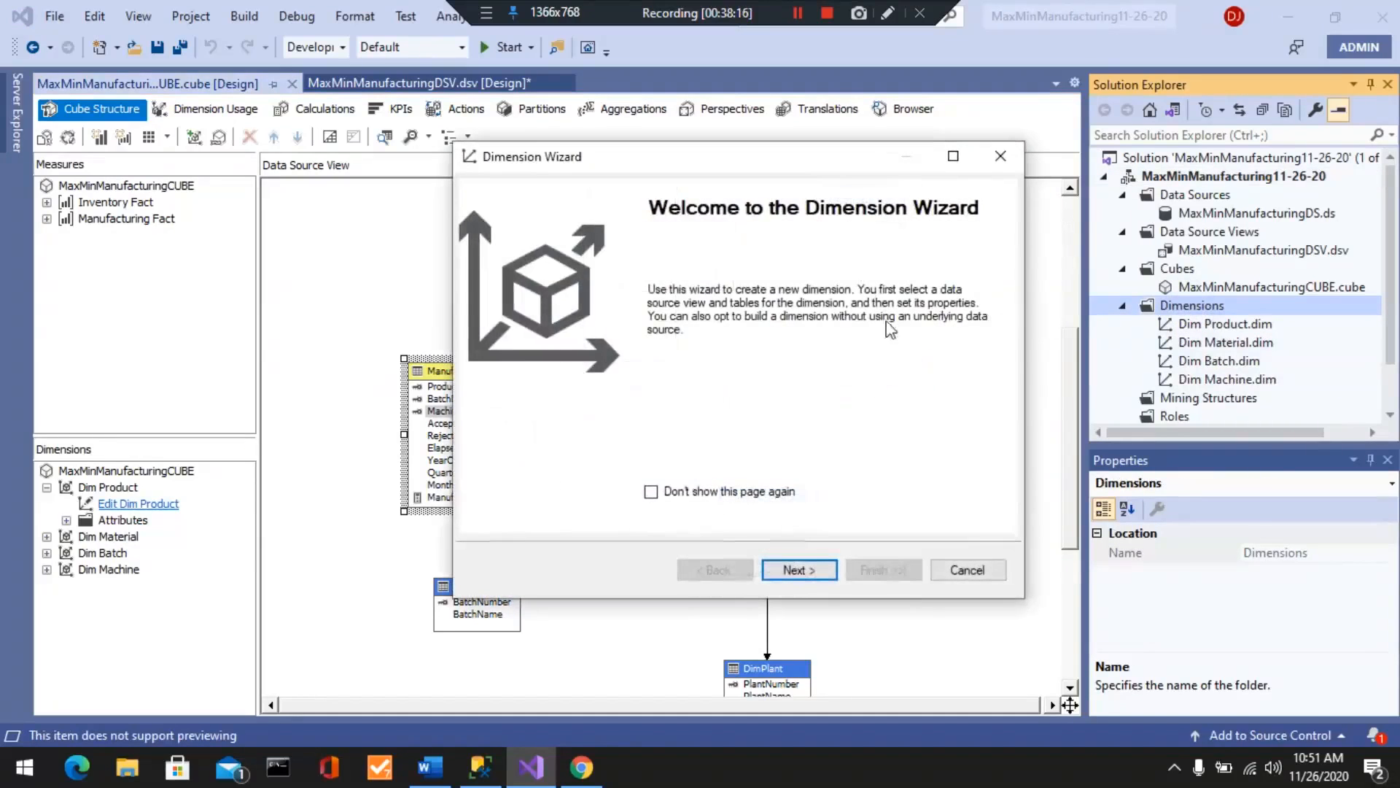
left_click(800, 572)
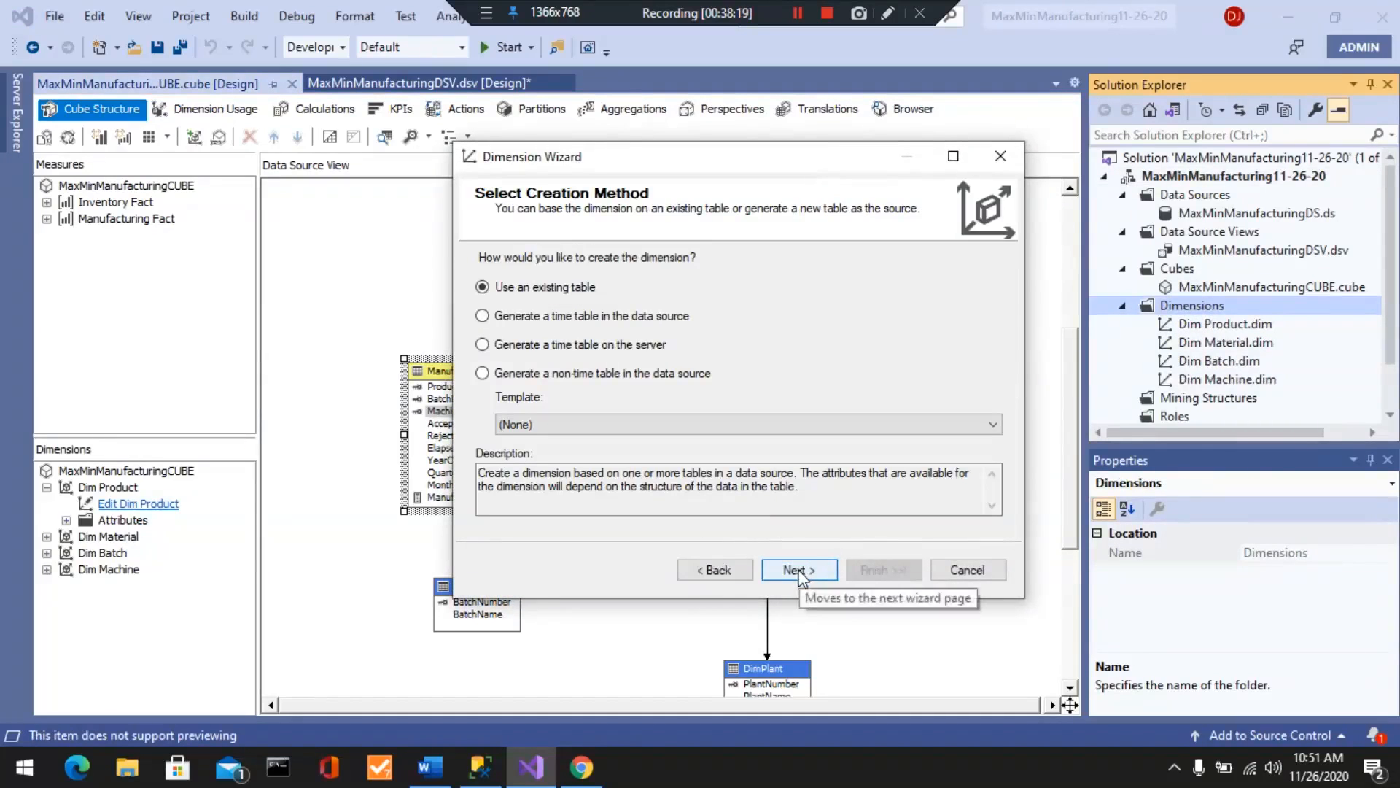
left_click(801, 572)
left_click(646, 358)
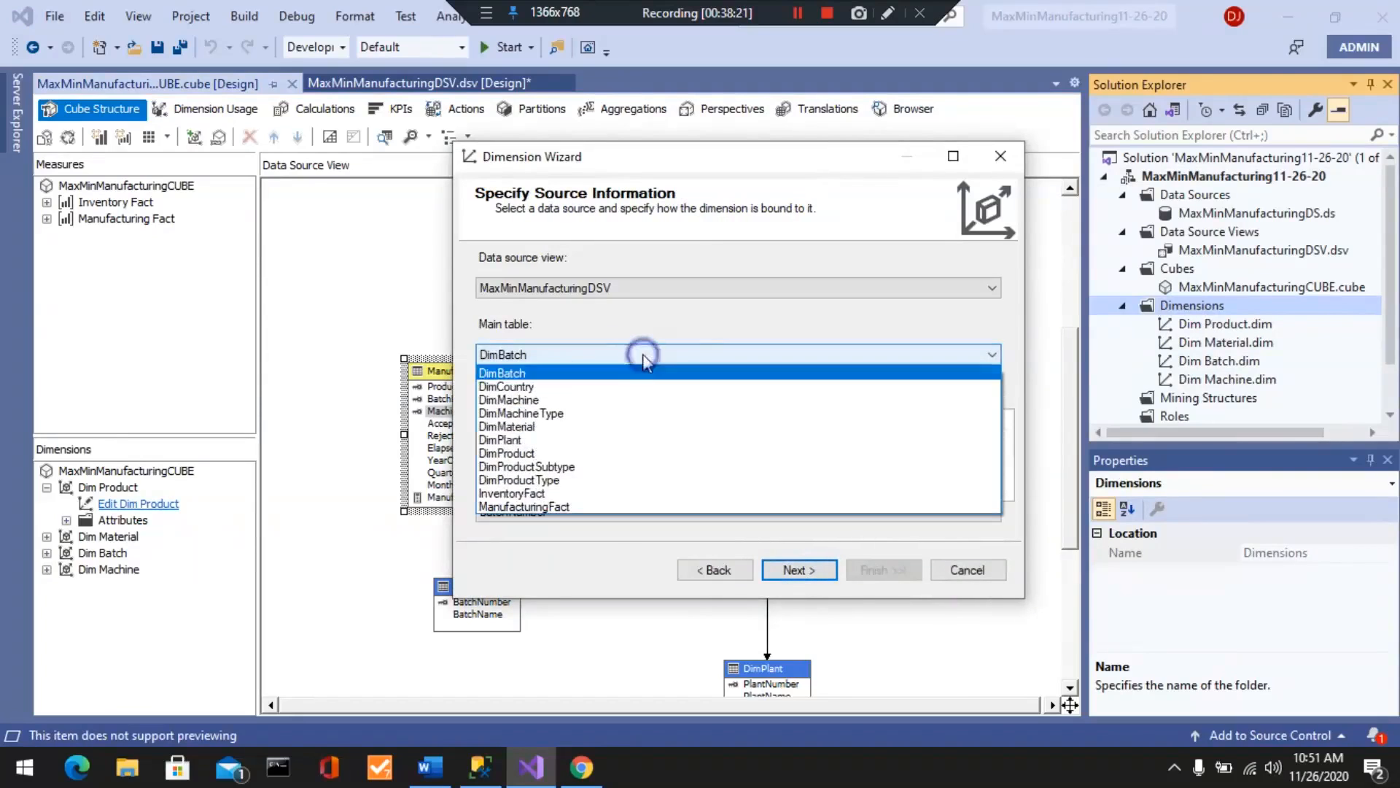
left_click(611, 509)
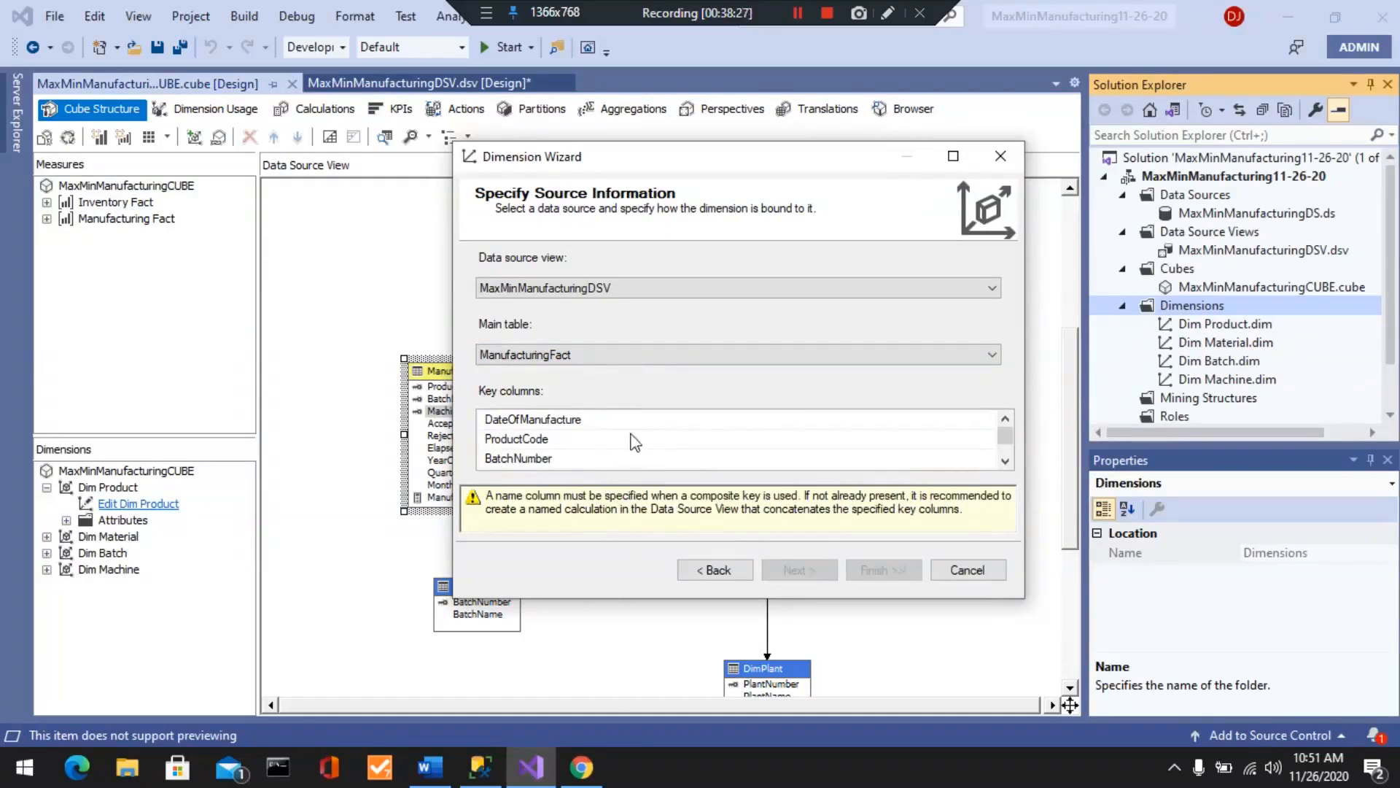
- Blank out and remove the MachineNumber key column
double_click(1005, 460)
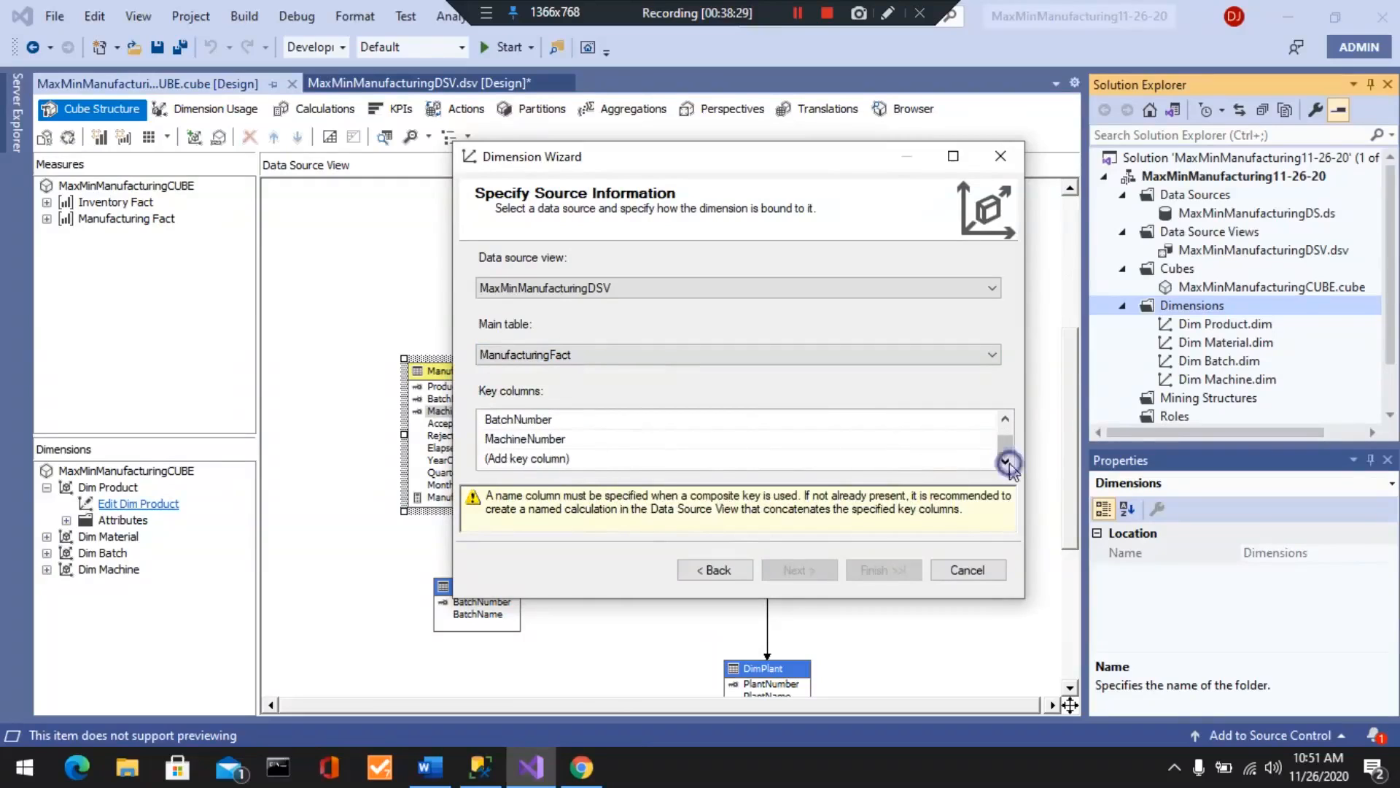
left_click(803, 439)
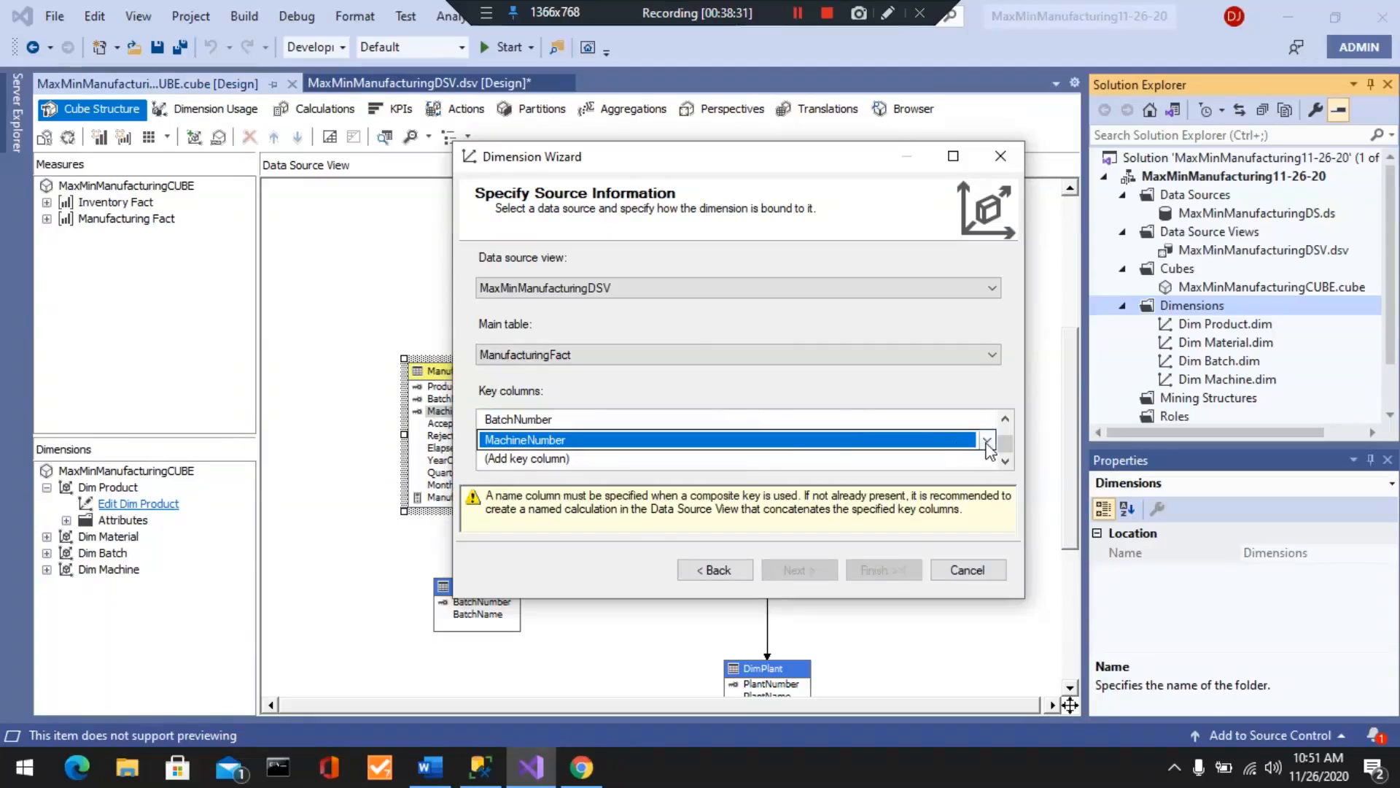
left_click(987, 439)
left_click(987, 460)
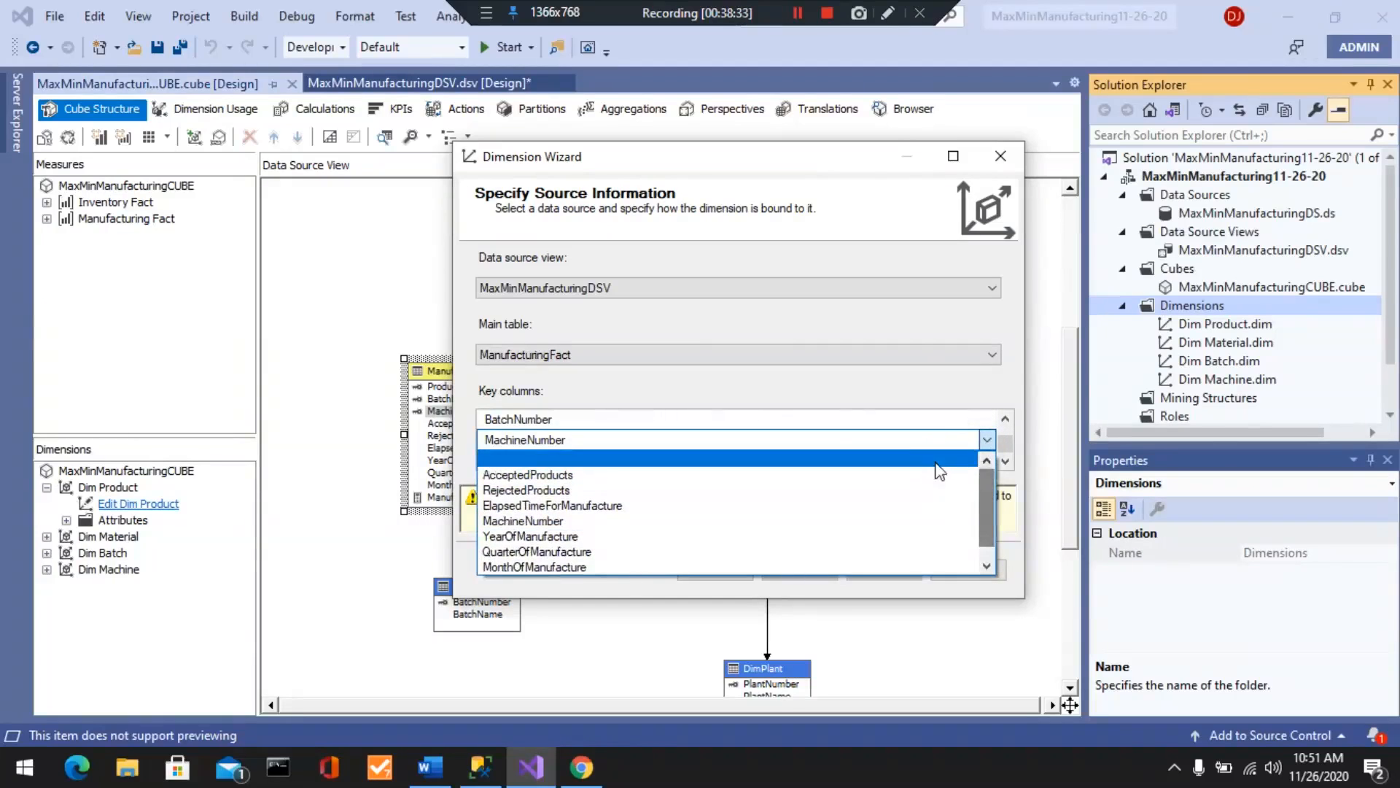
left_click(934, 459)
left_click(1006, 419)
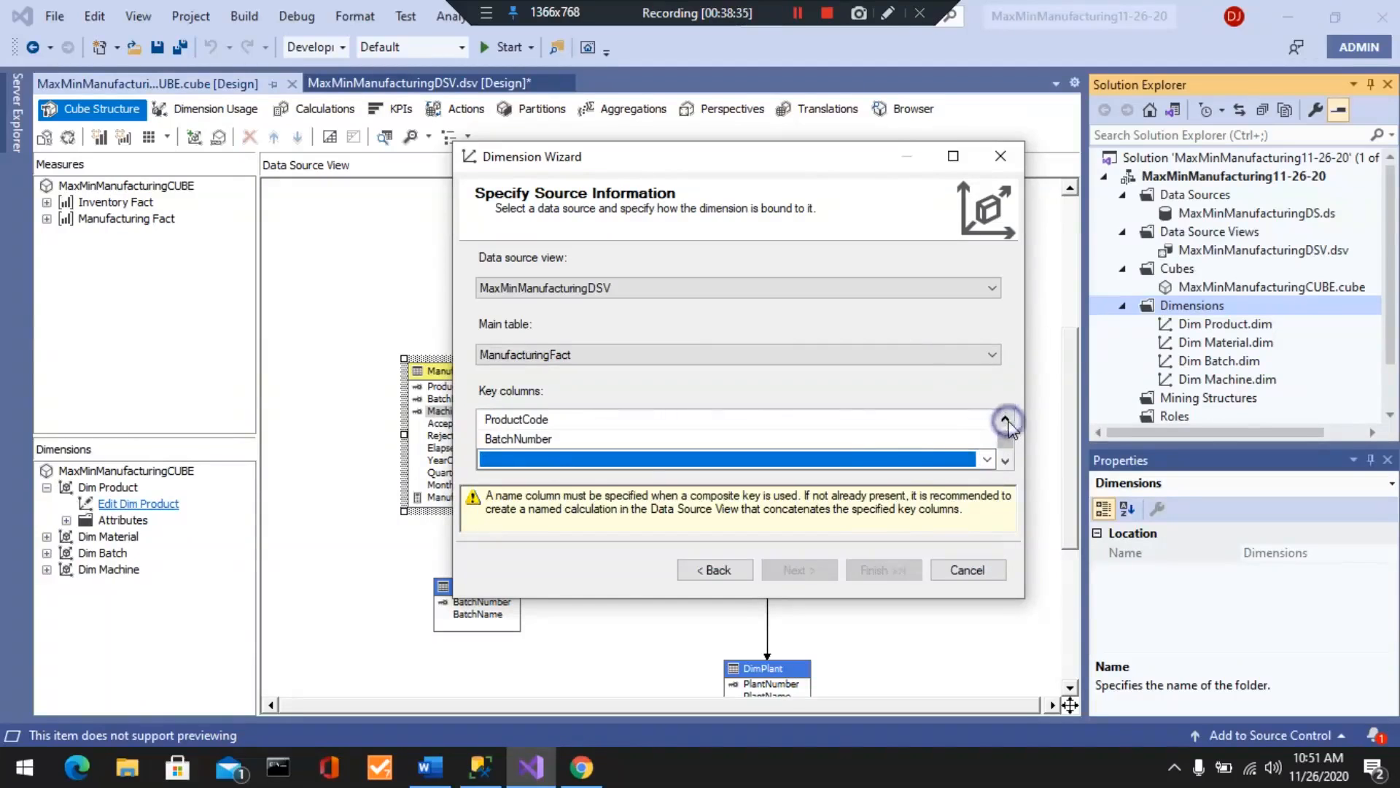
left_click(853, 435)
- Blank out and remove the BatchNumber and ProductCode key columns, leaving only DateOfManufacture
left_click(784, 443)
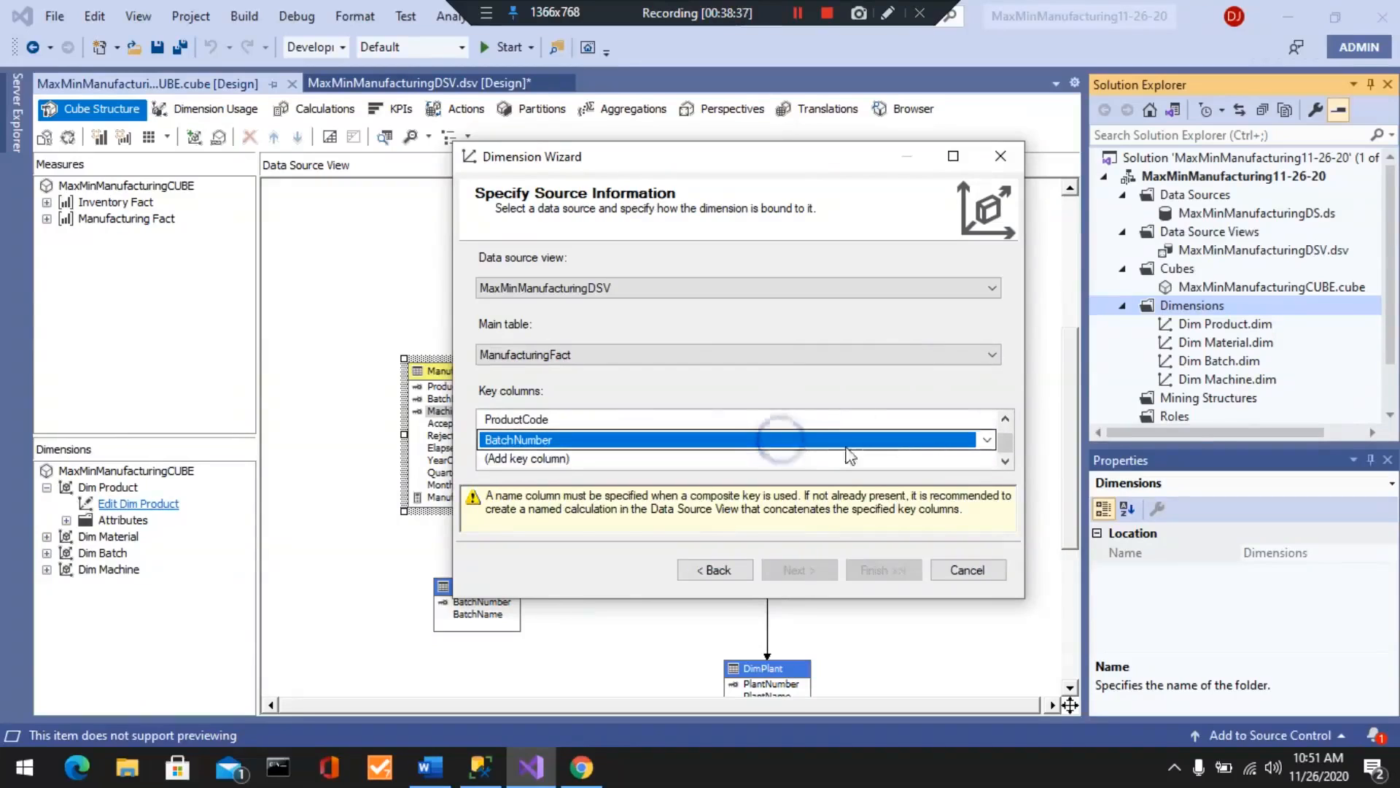
left_click(987, 439)
left_click_drag(987, 515, 977, 464)
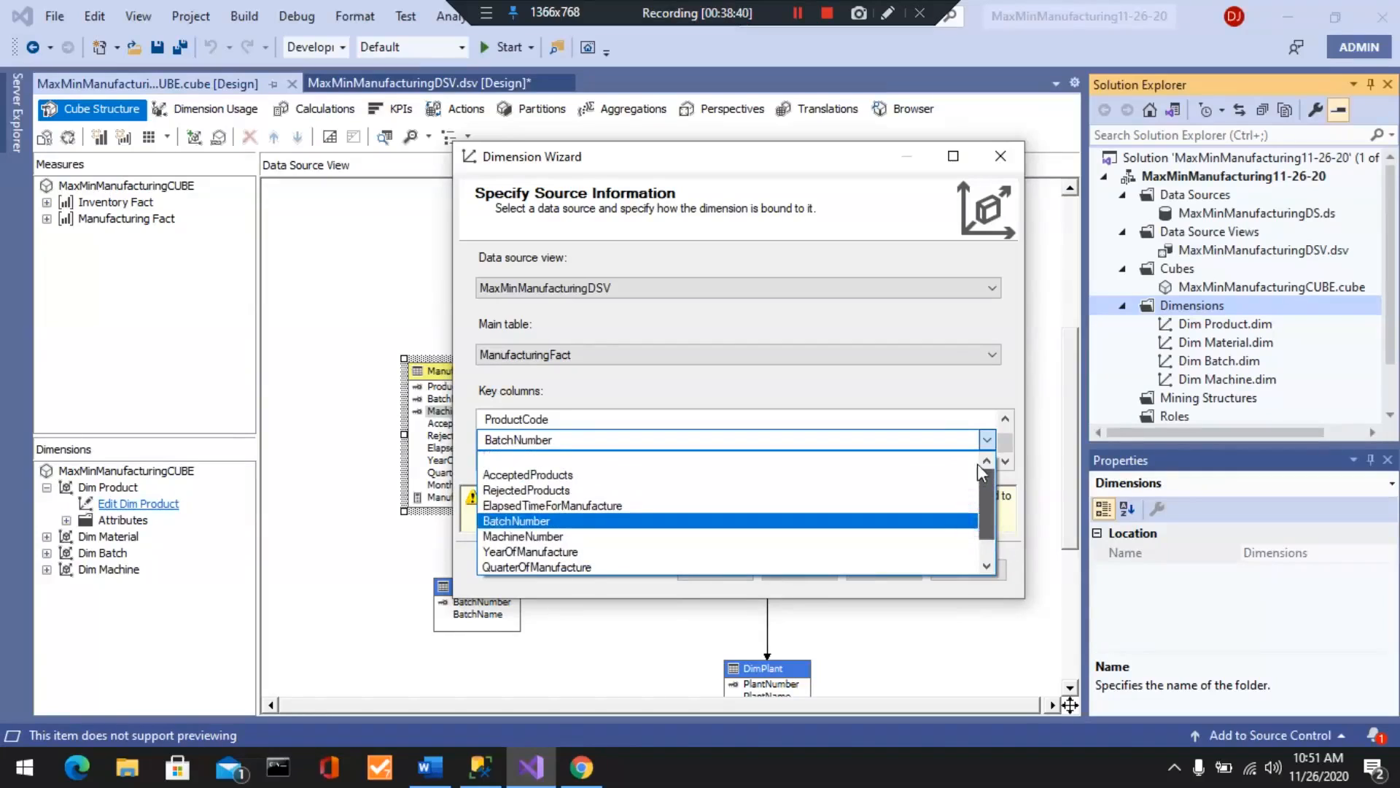
left_click(820, 467)
left_click(656, 439)
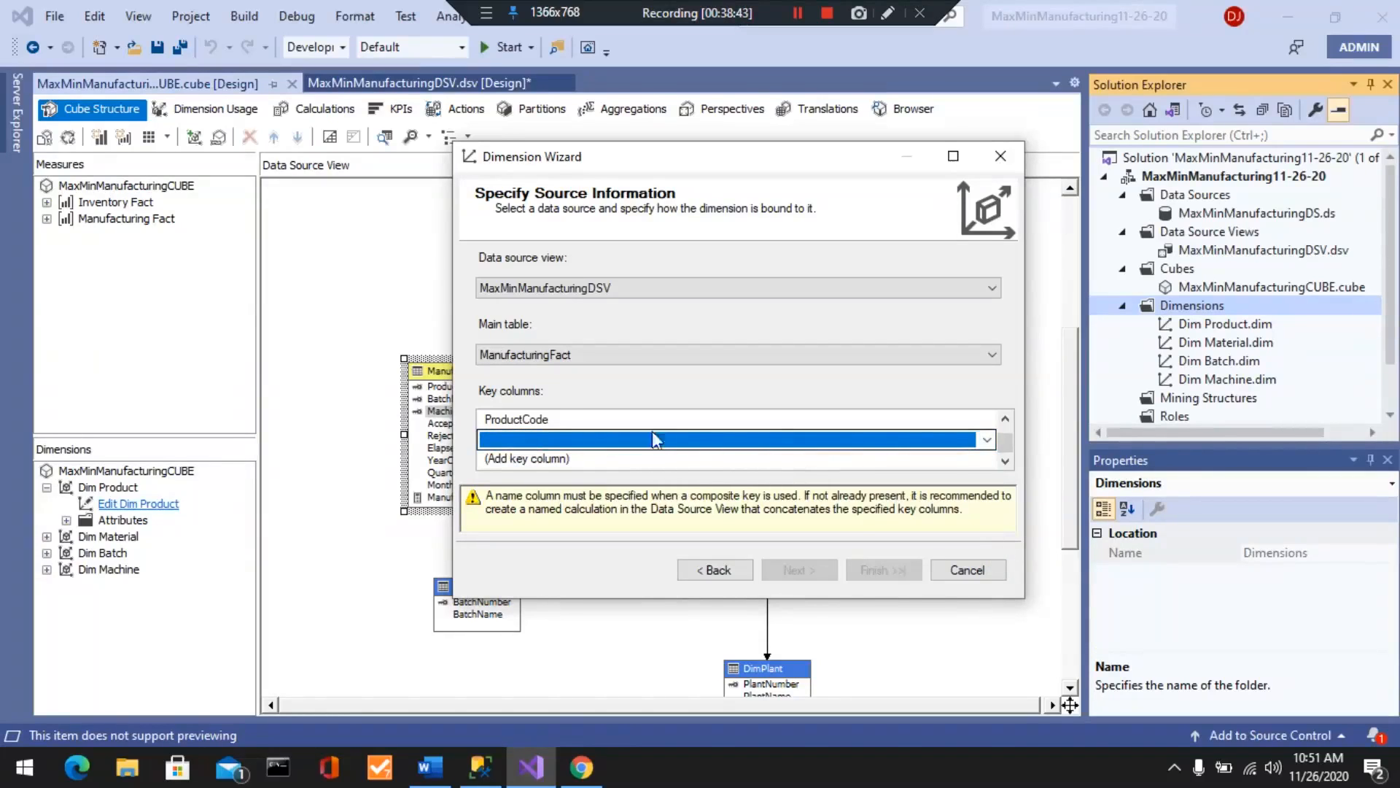
left_click(976, 421)
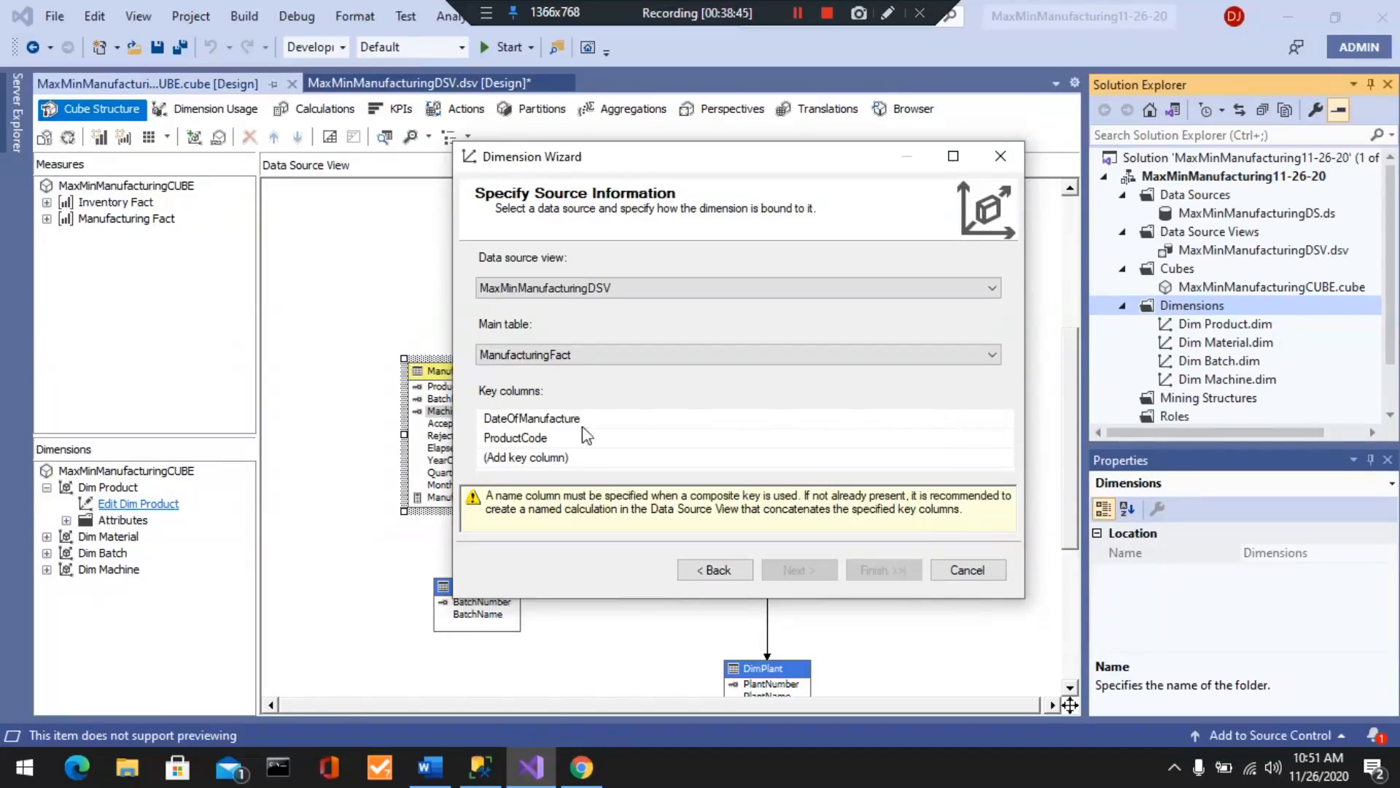
left_click(557, 440)
left_click(1005, 438)
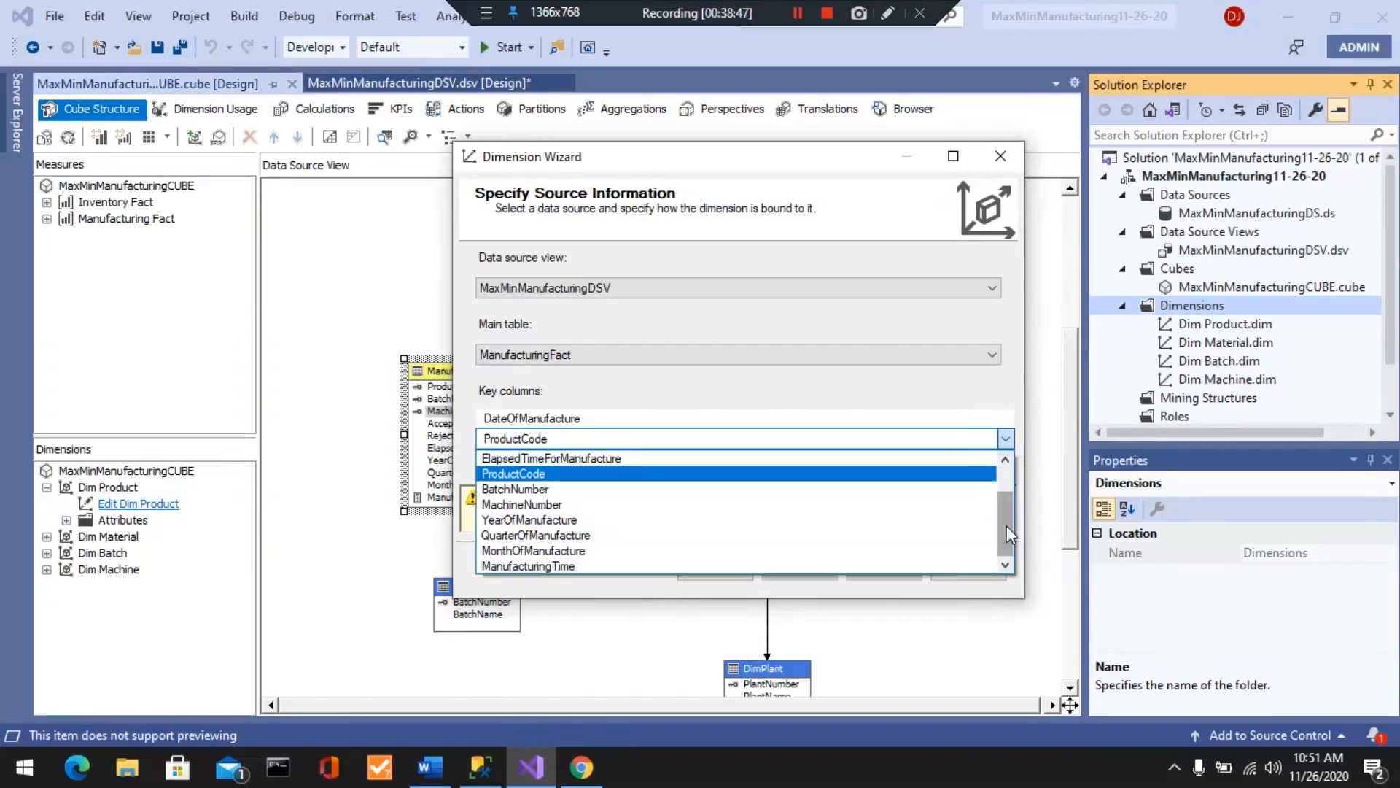
left_click_drag(1010, 534, 1015, 492)
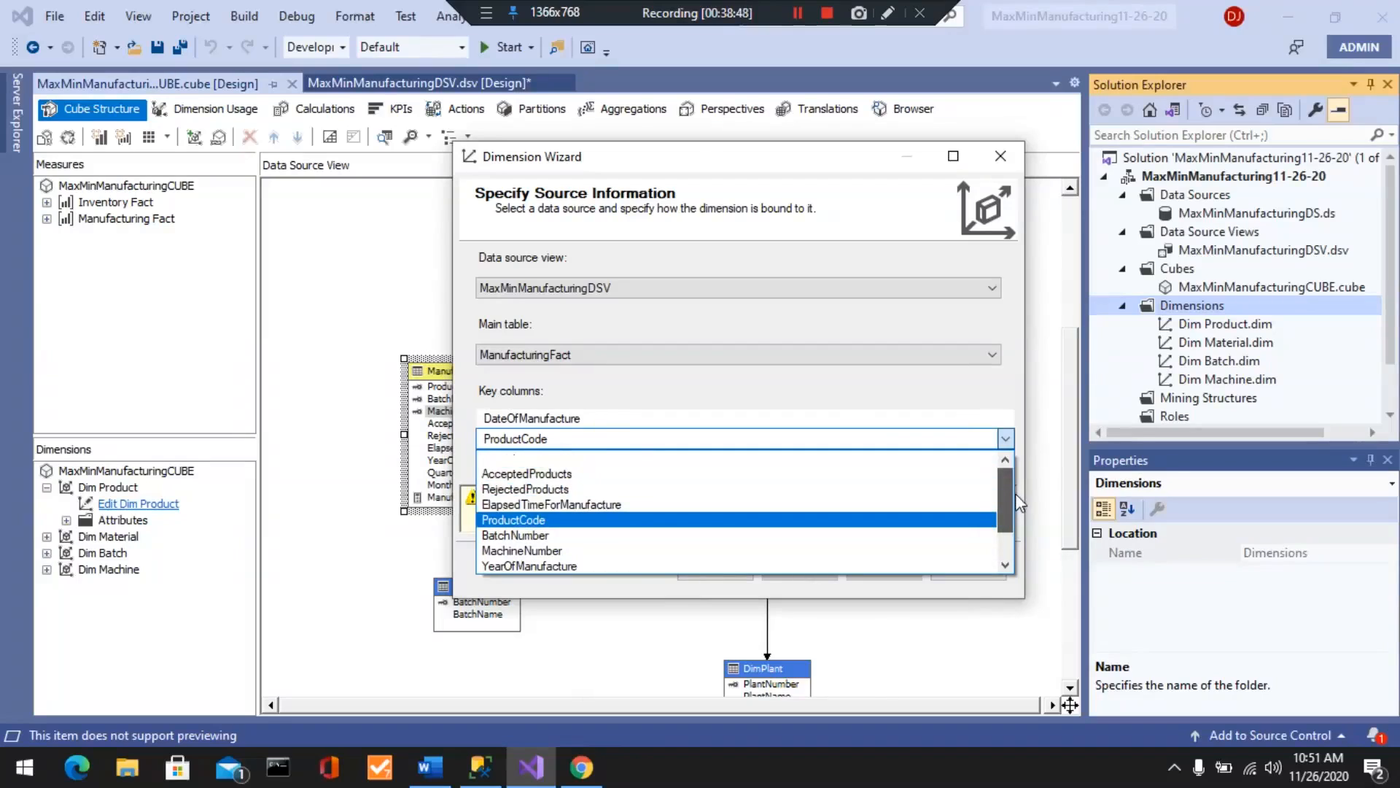
left_click(831, 458)
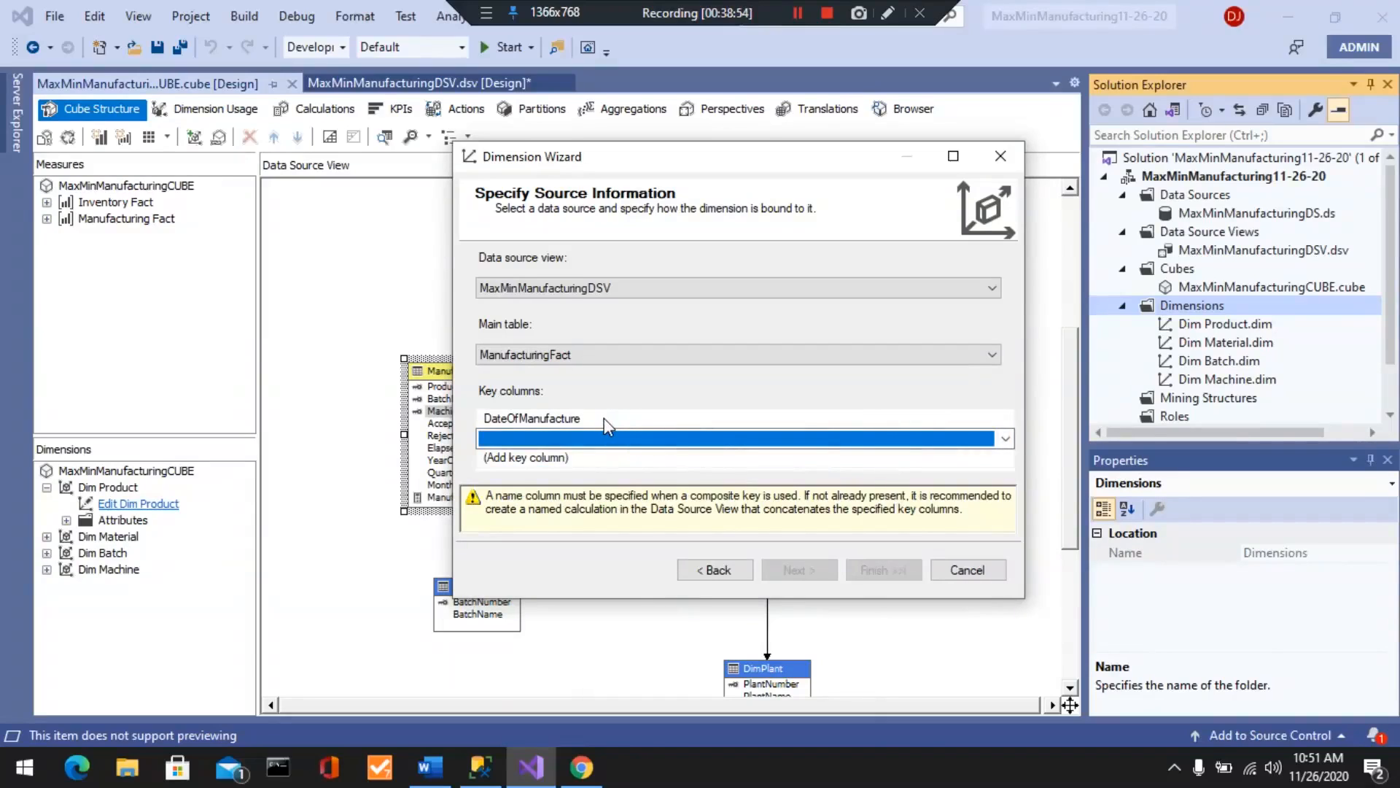
left_click(547, 418)
- Replace the DateOfManufacture key column with ManufacturingTime and proceed to Select Related Tables
left_click(535, 421)
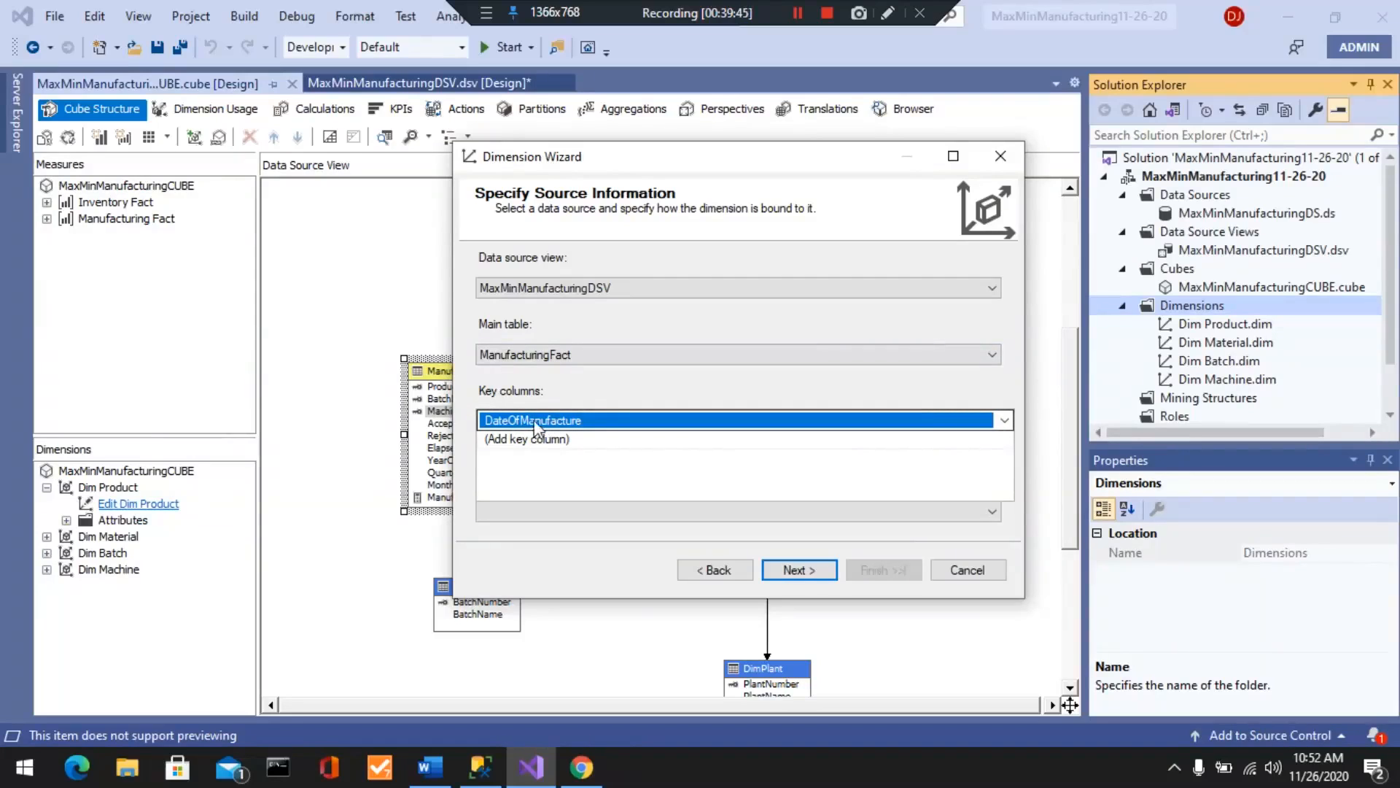
left_click(1004, 421)
left_click(1005, 421)
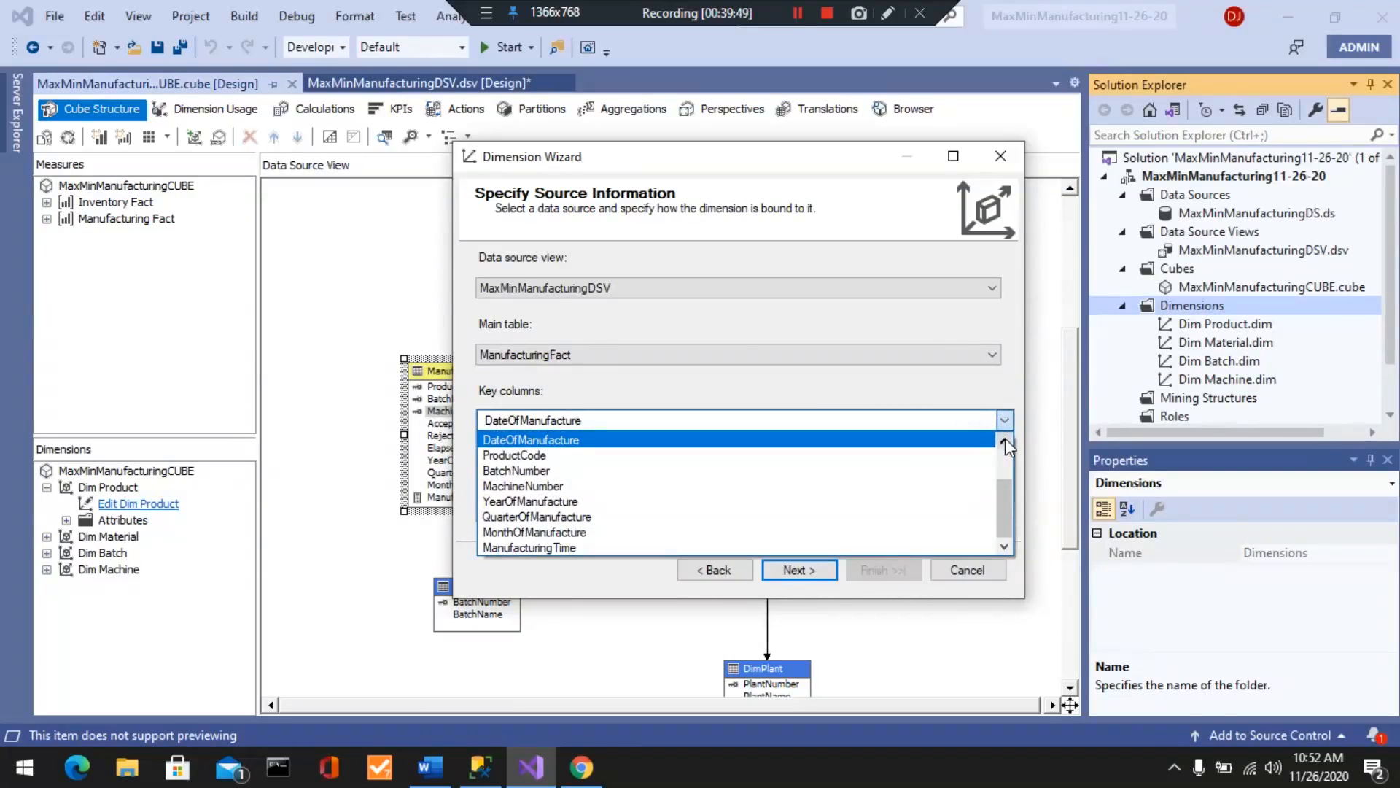
left_click(549, 548)
left_click(527, 423)
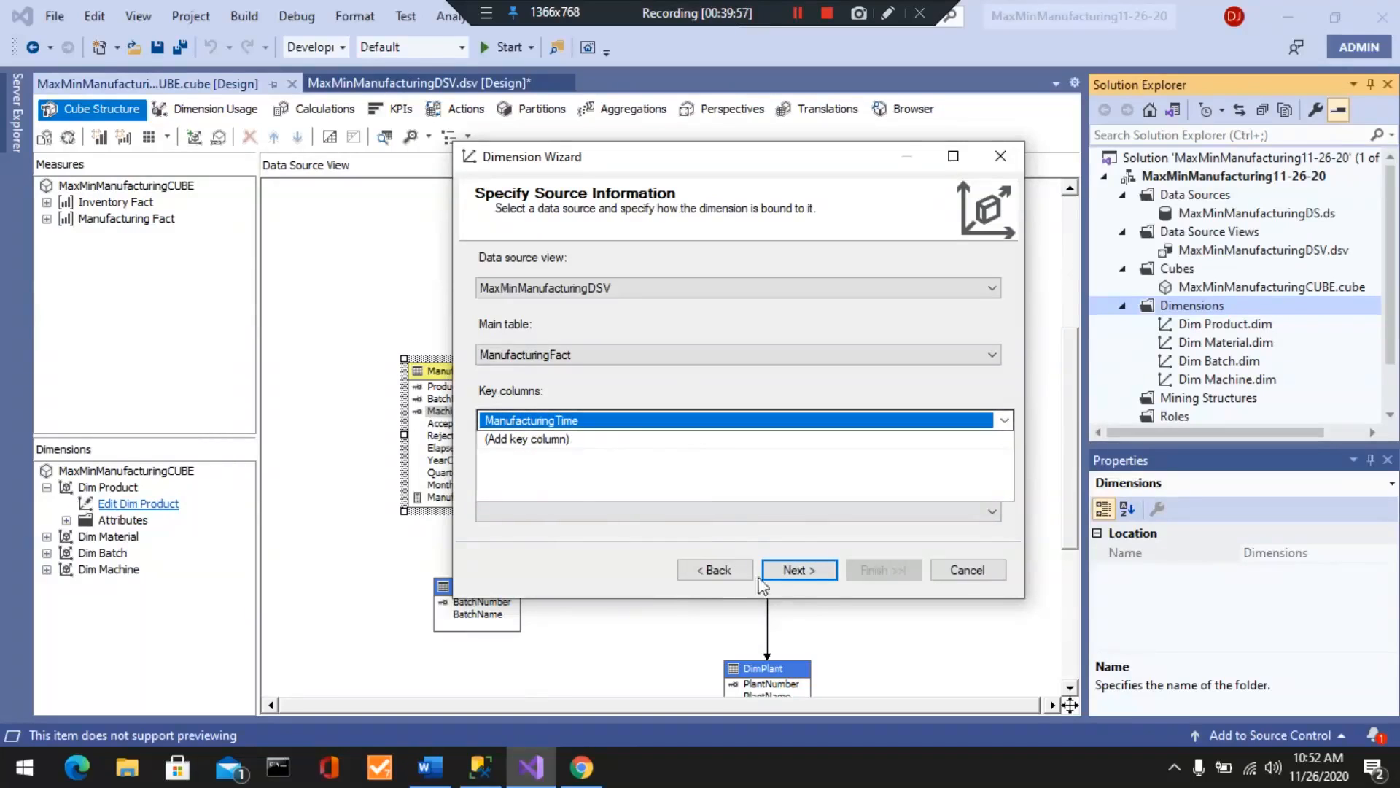
left_click(795, 570)
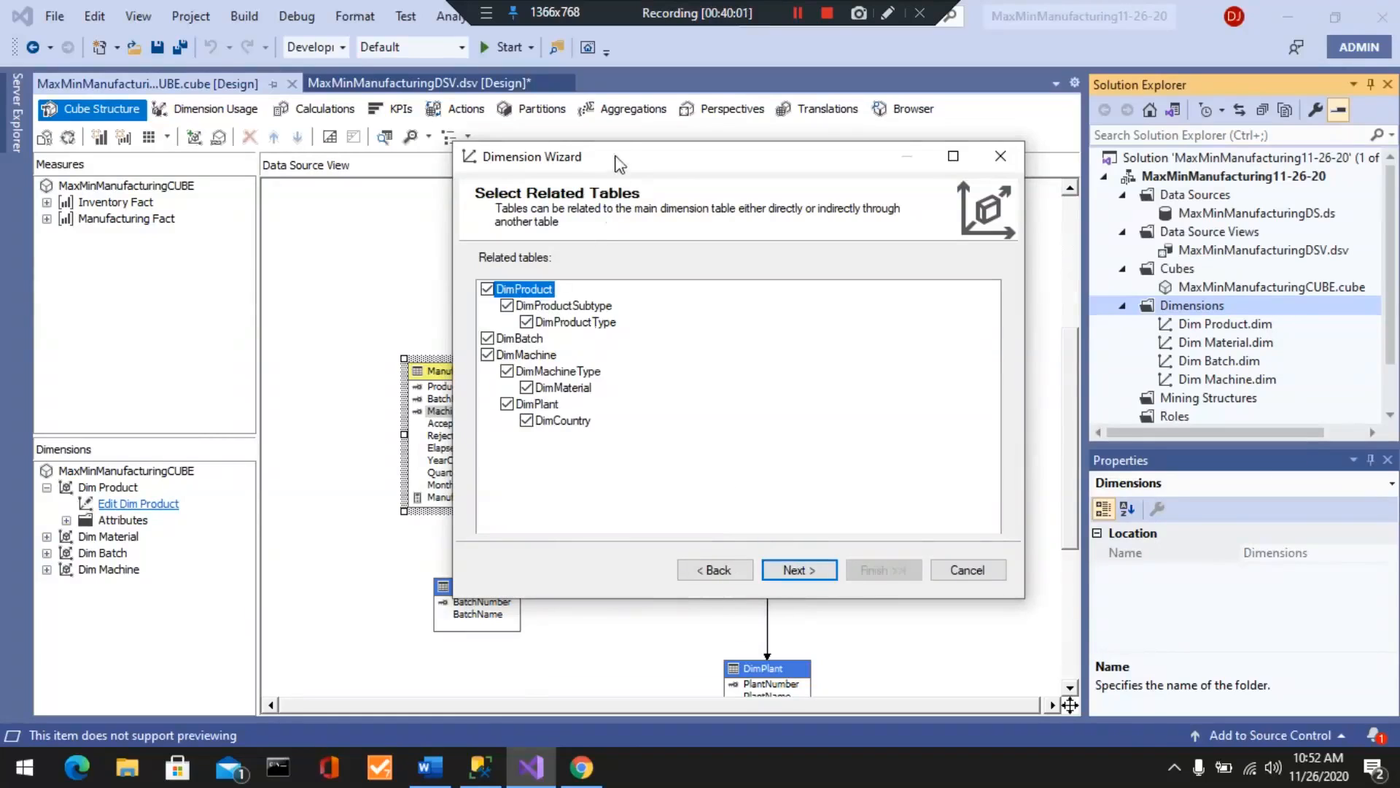
- Uncheck the DimProduct, DimBatch and DimMachine related tables and proceed to attribute selection
left_click_drag(639, 159, 916, 158)
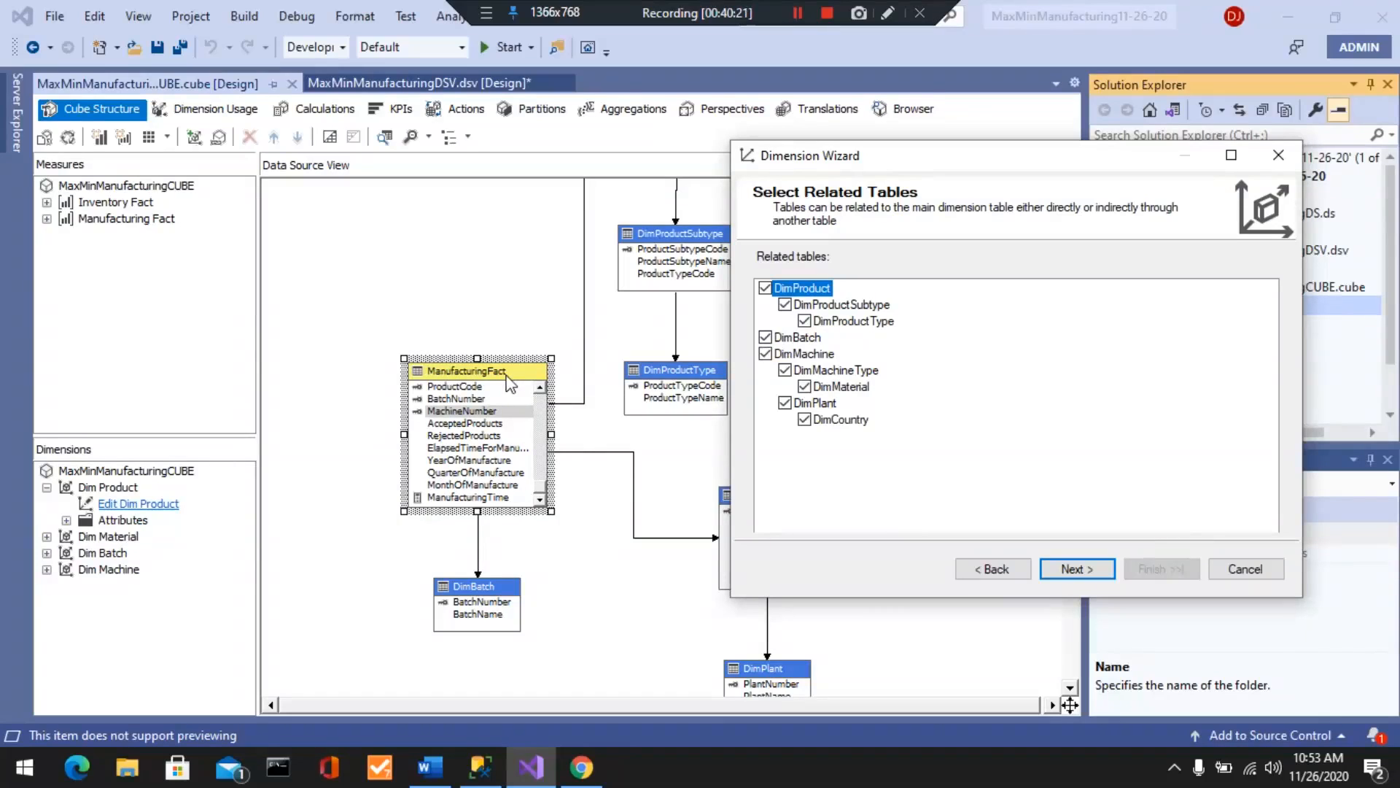
left_click(765, 287)
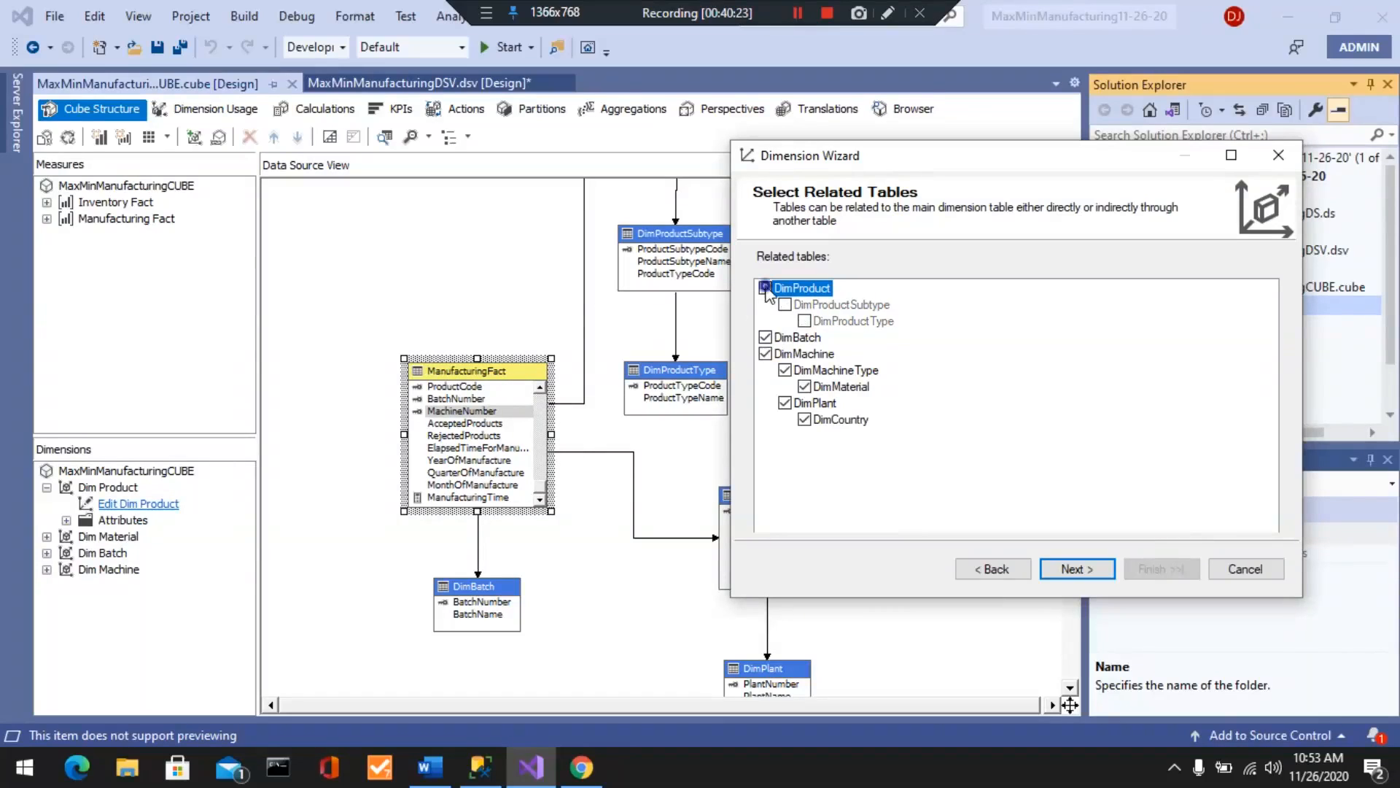
left_click(766, 337)
left_click(765, 354)
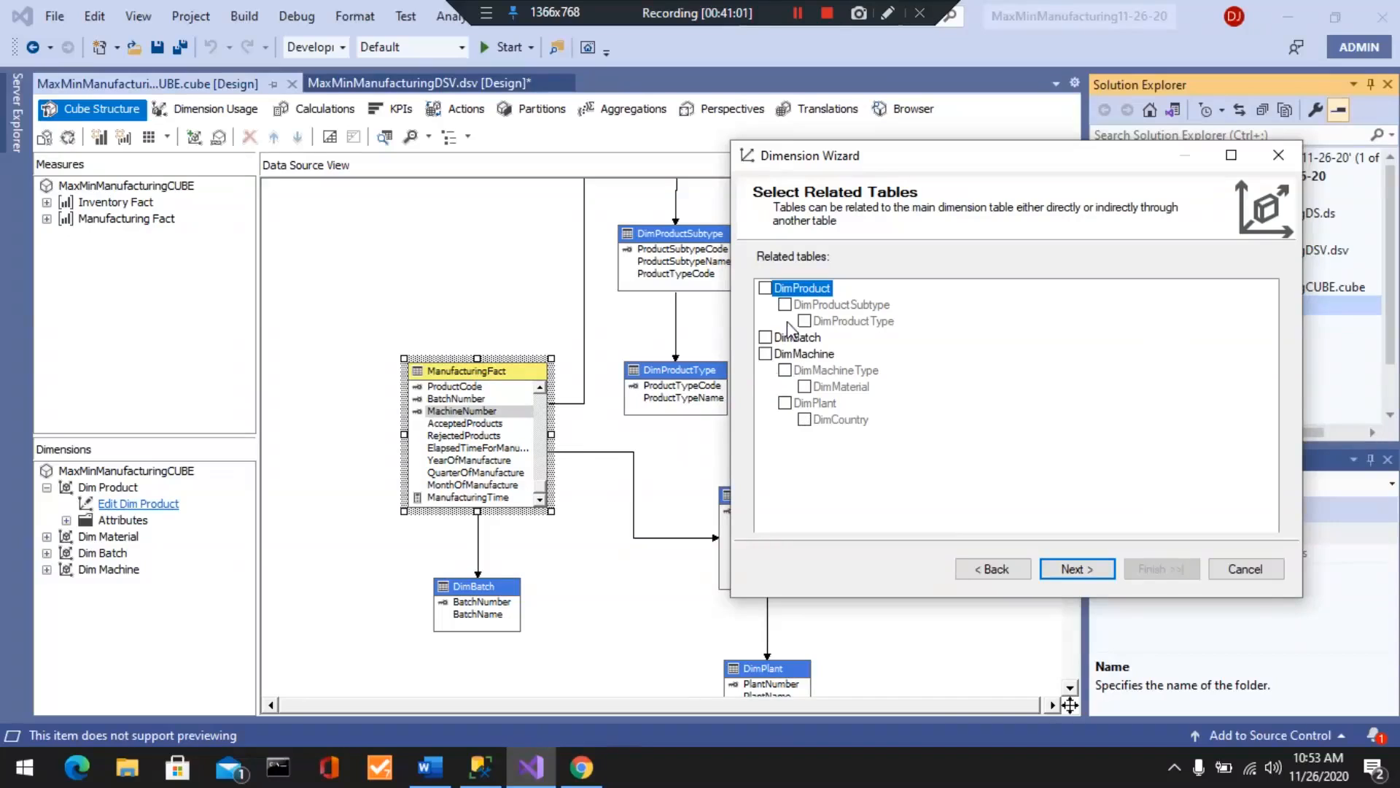
left_click(1076, 570)
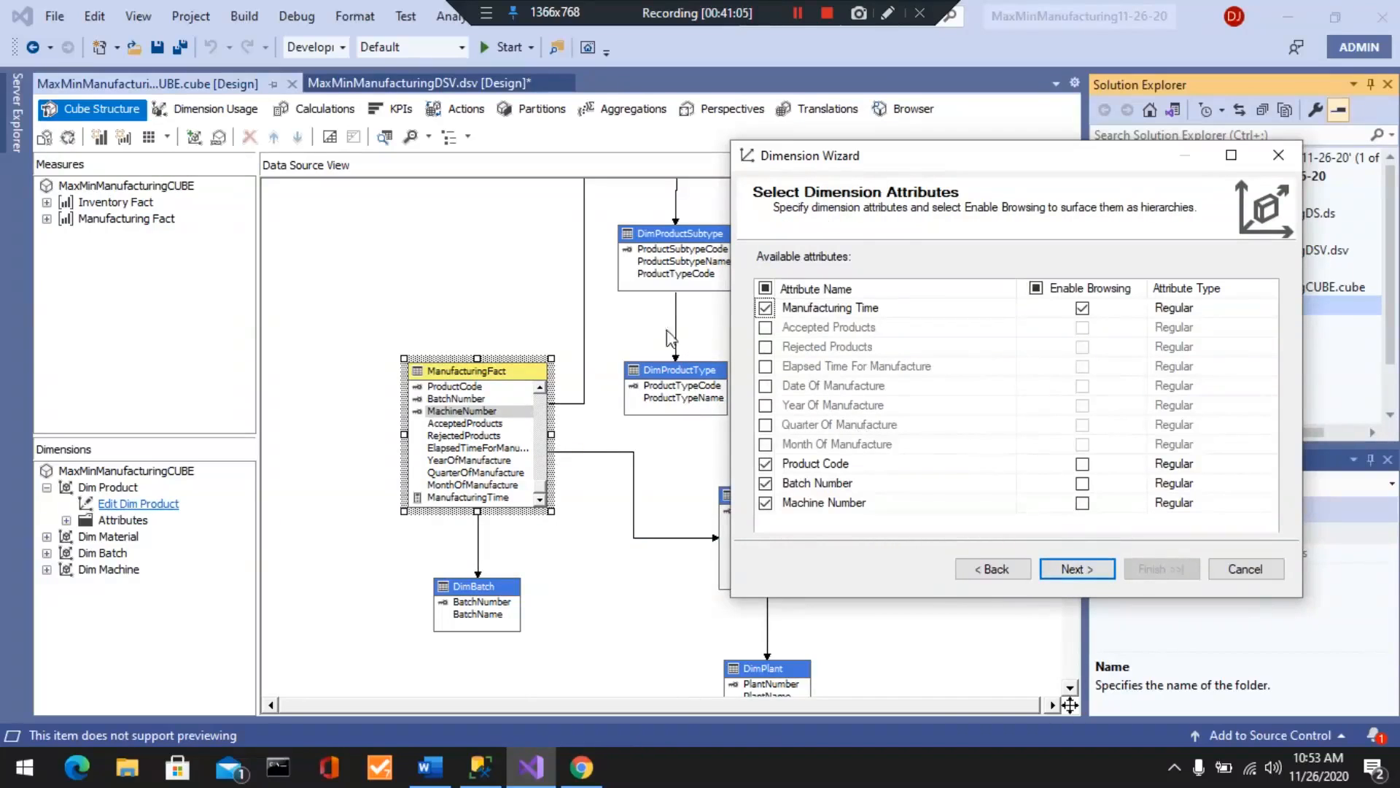
- Uncheck Product Code, Batch Number and Machine Number; check Date, Year, Quarter and Month Of Manufacture
left_click(765, 465)
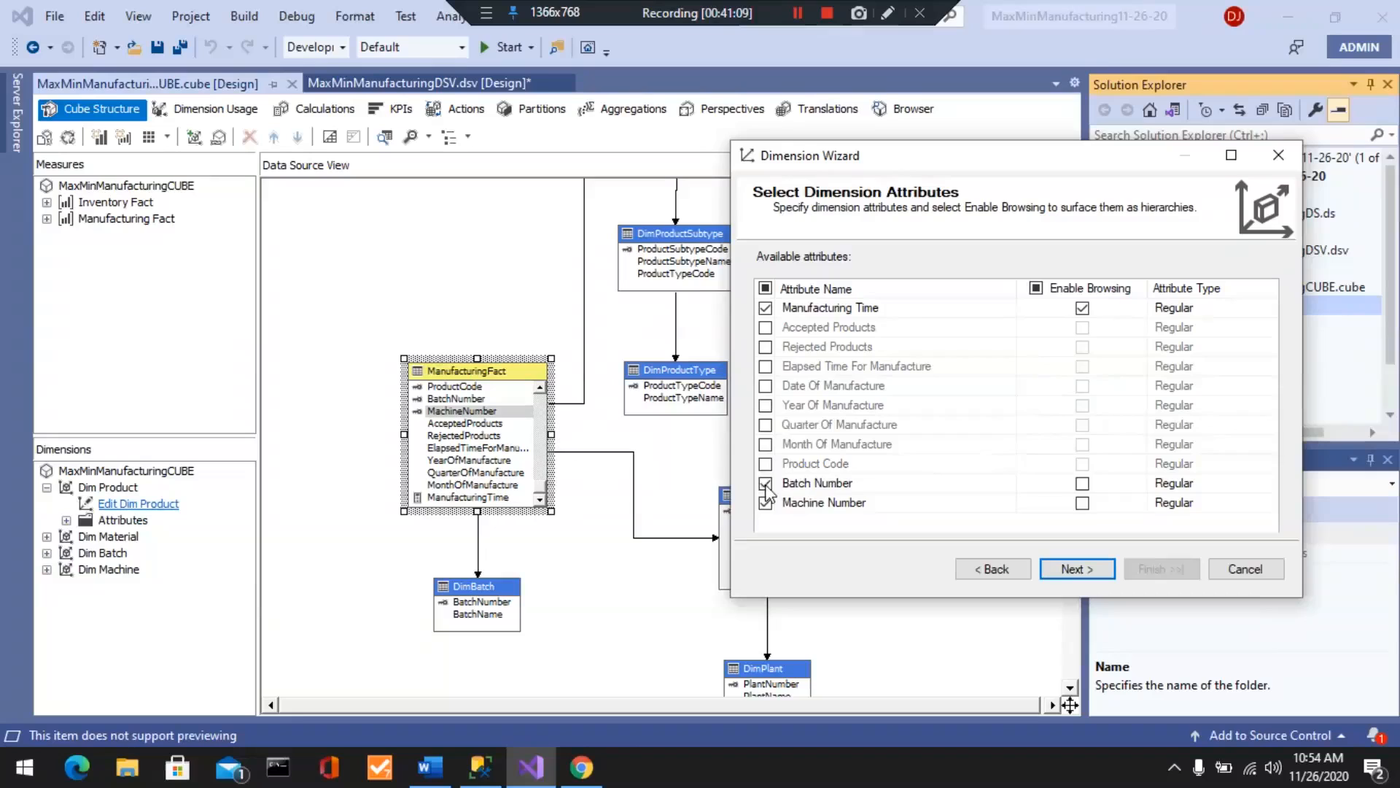
left_click(765, 483)
left_click(765, 503)
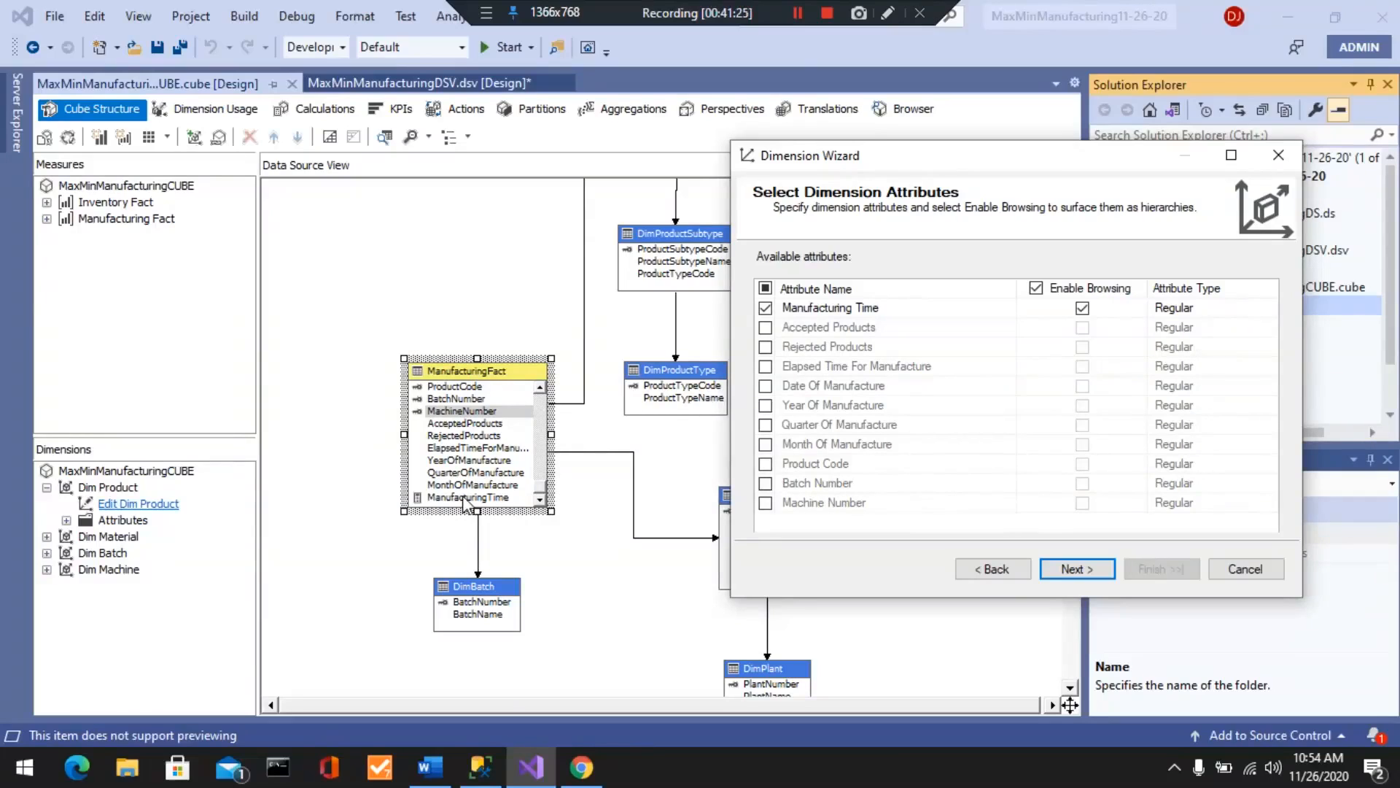
left_click(765, 386)
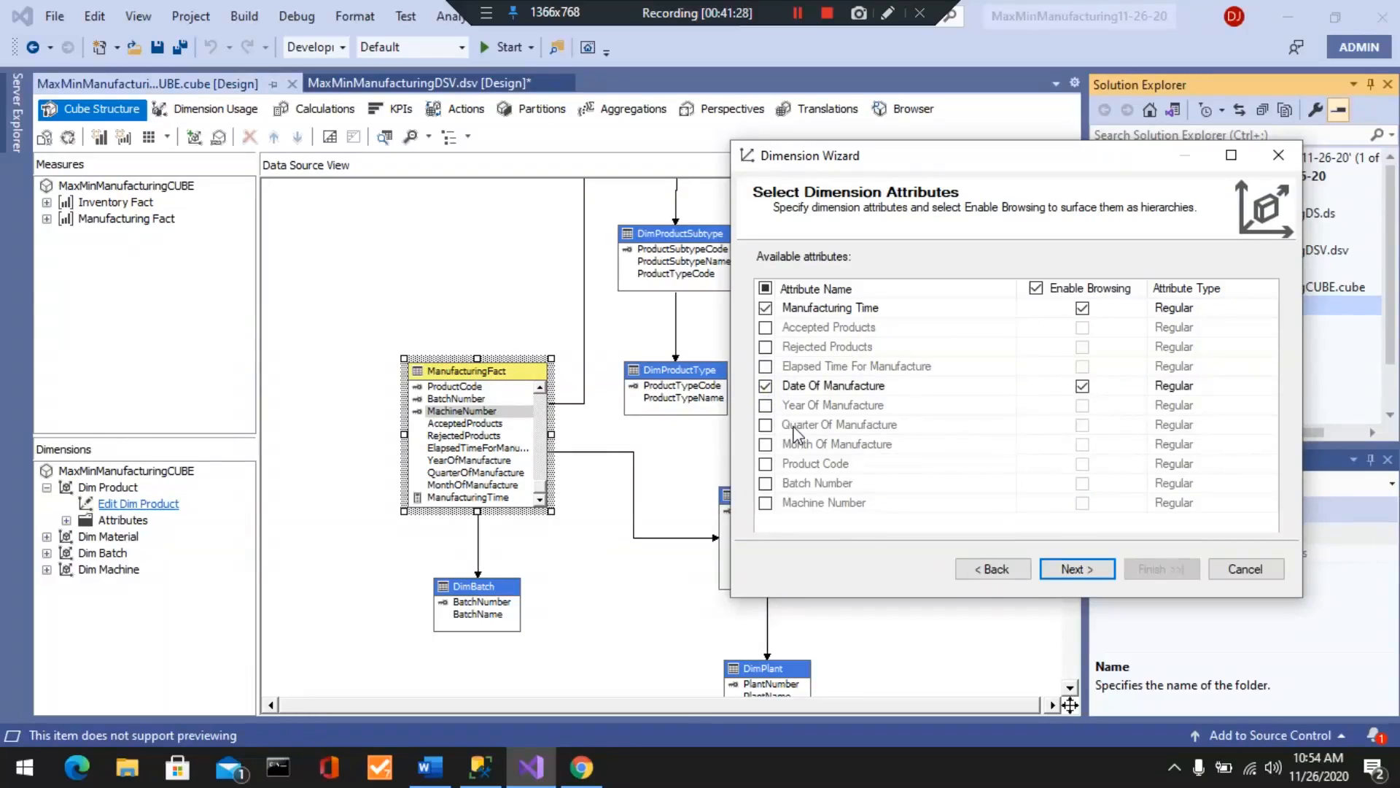
left_click(765, 405)
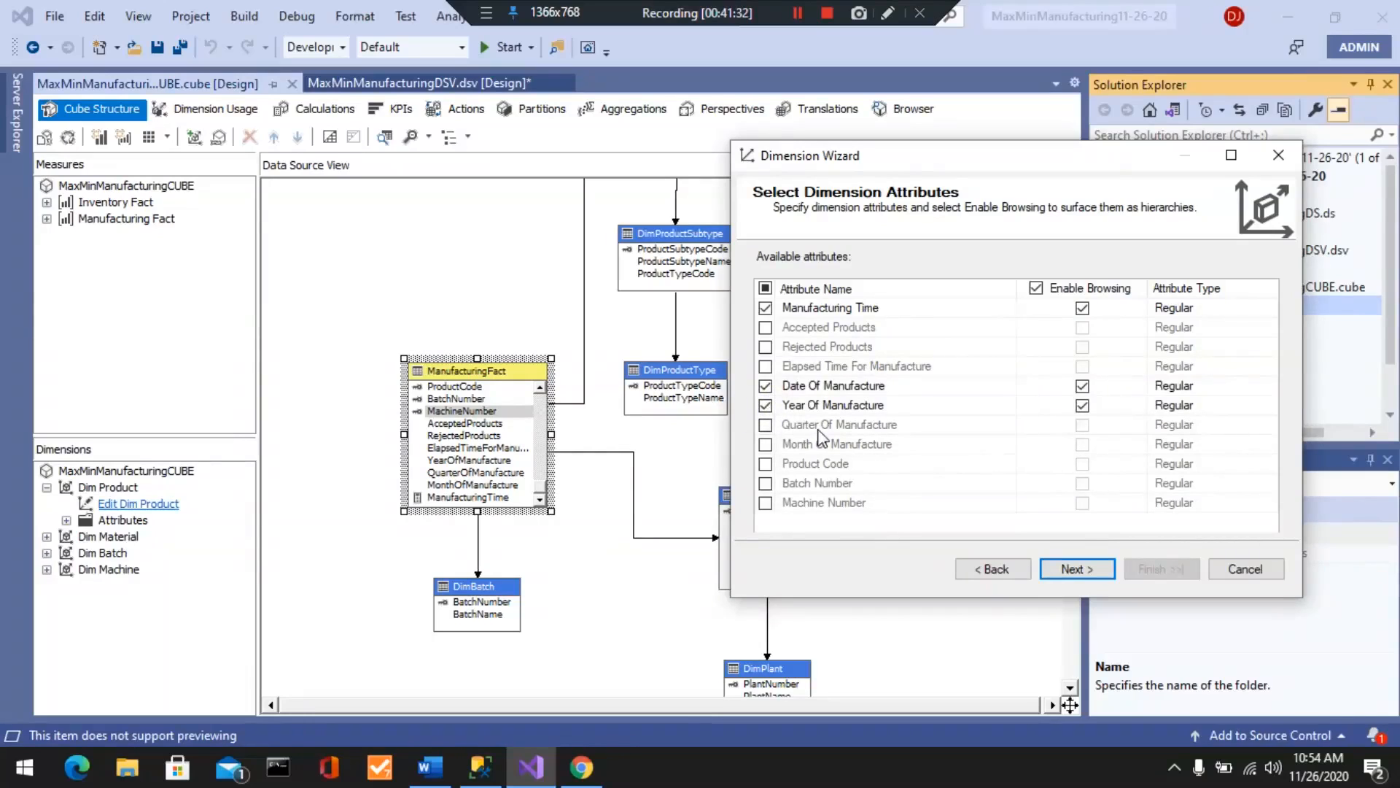
left_click(765, 426)
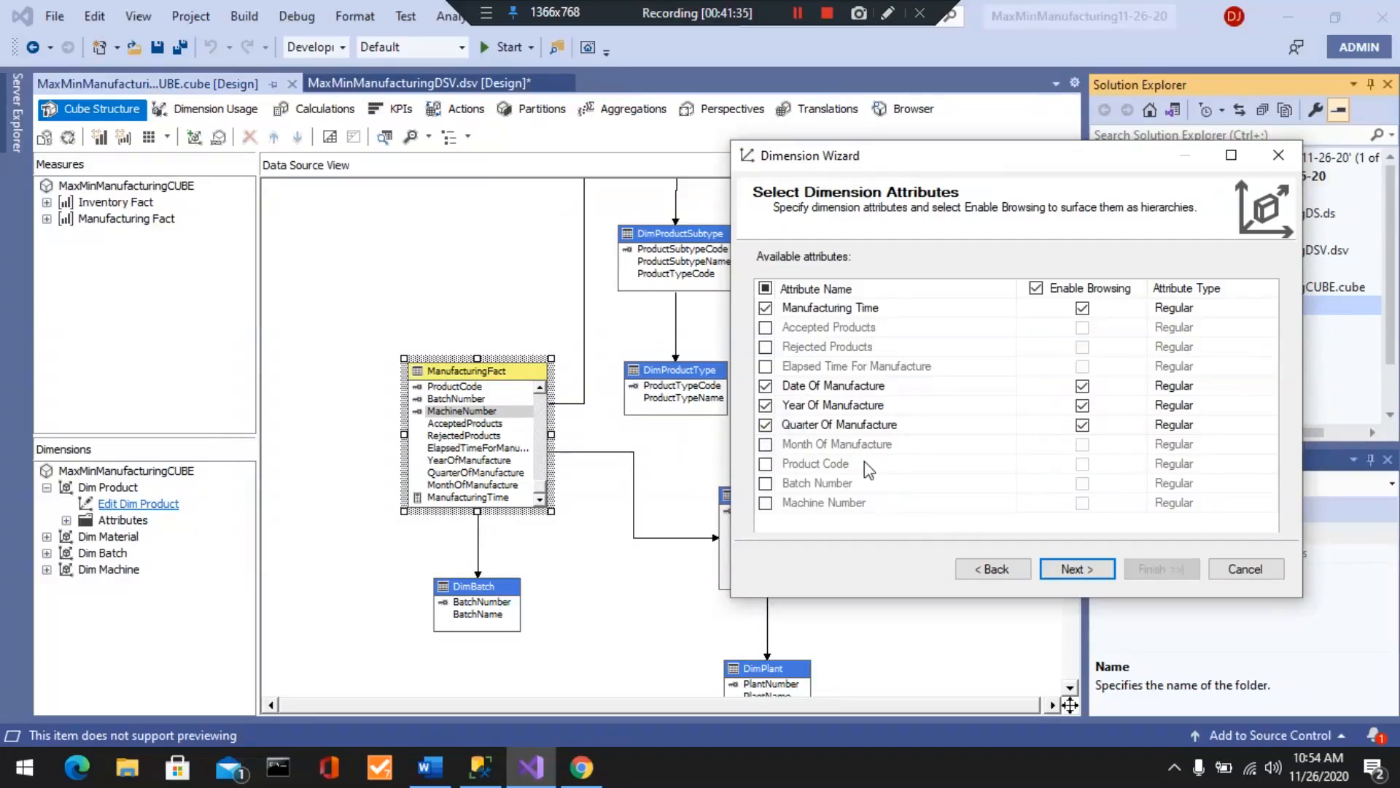
left_click(767, 444)
- Set the attribute type of Date Of Manufacture to calendar Date and Year Of Manufacture to Year
left_click(1243, 385)
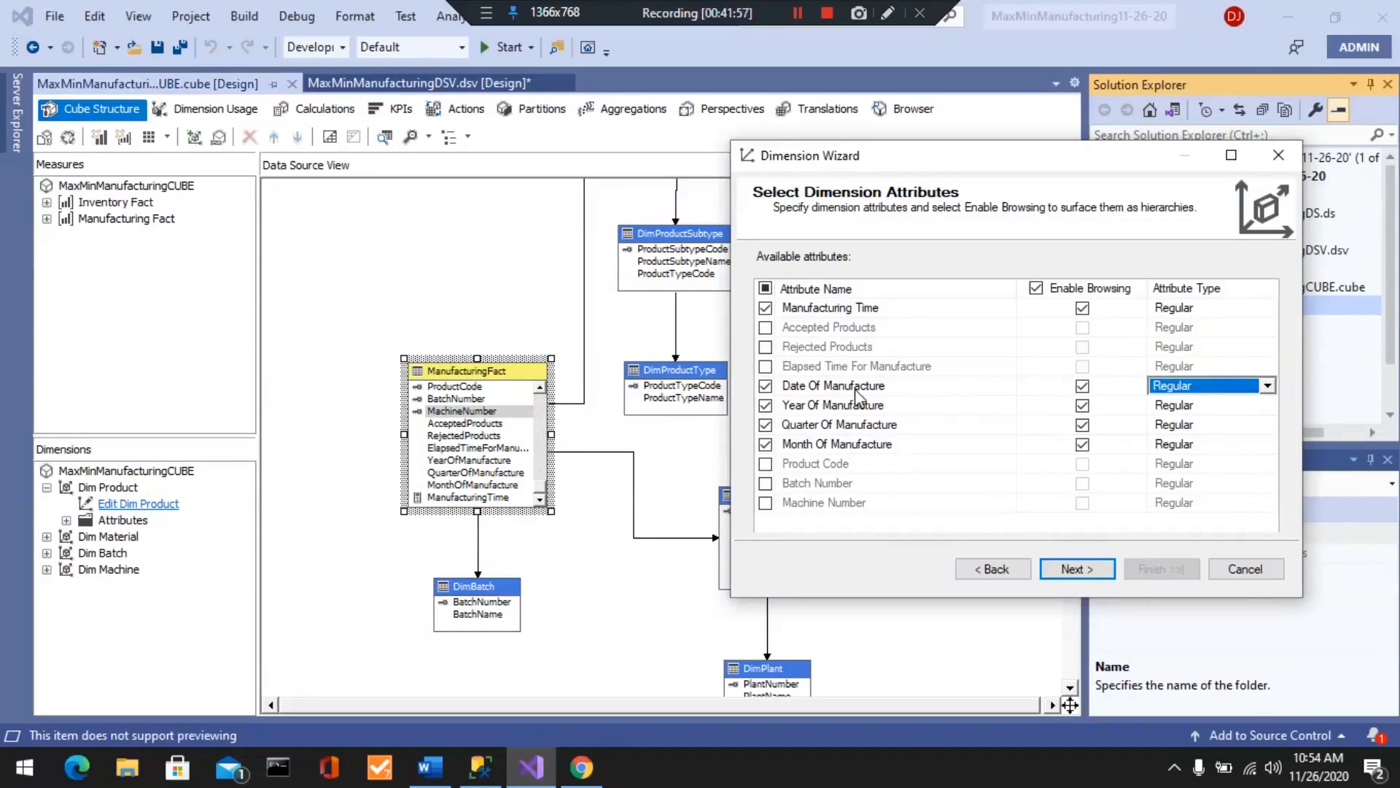
left_click(1267, 386)
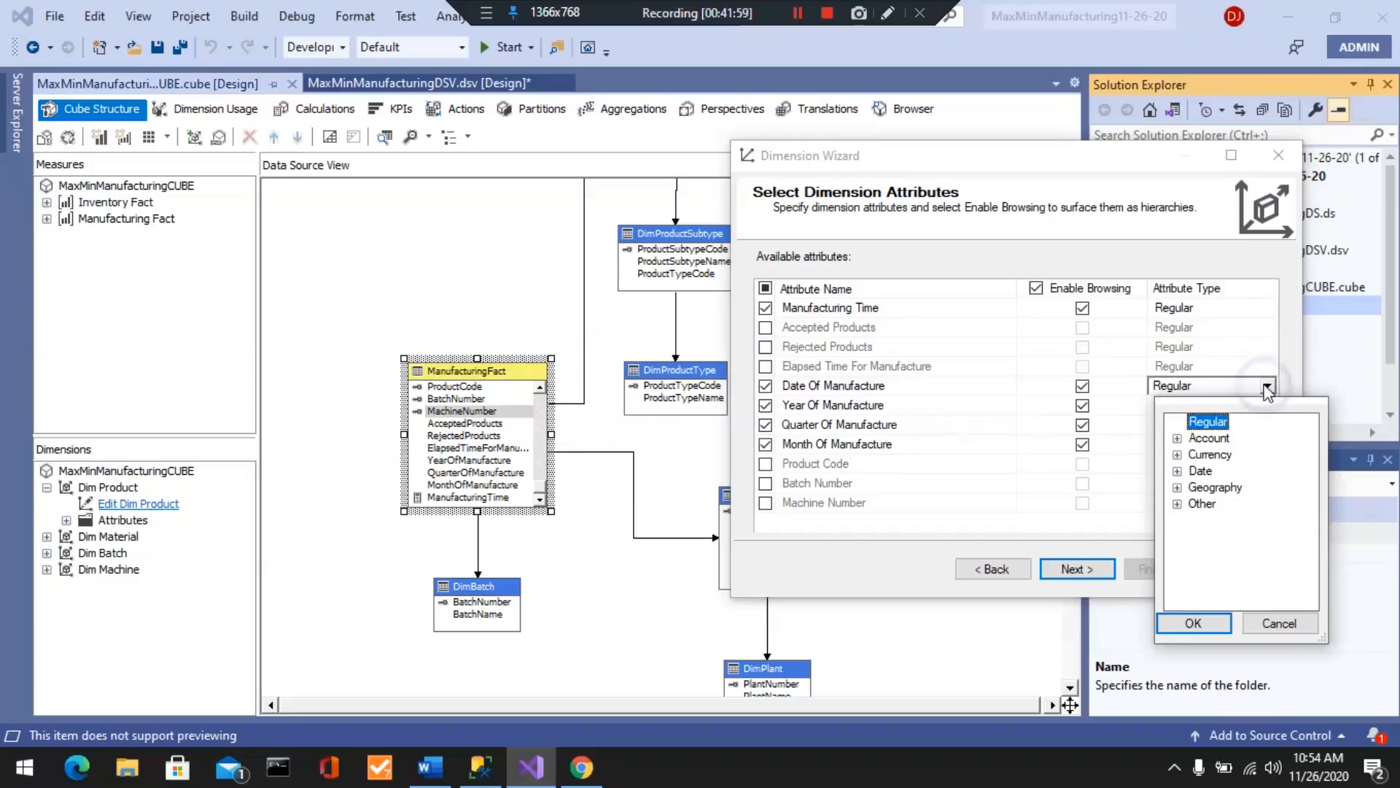
left_click(1176, 471)
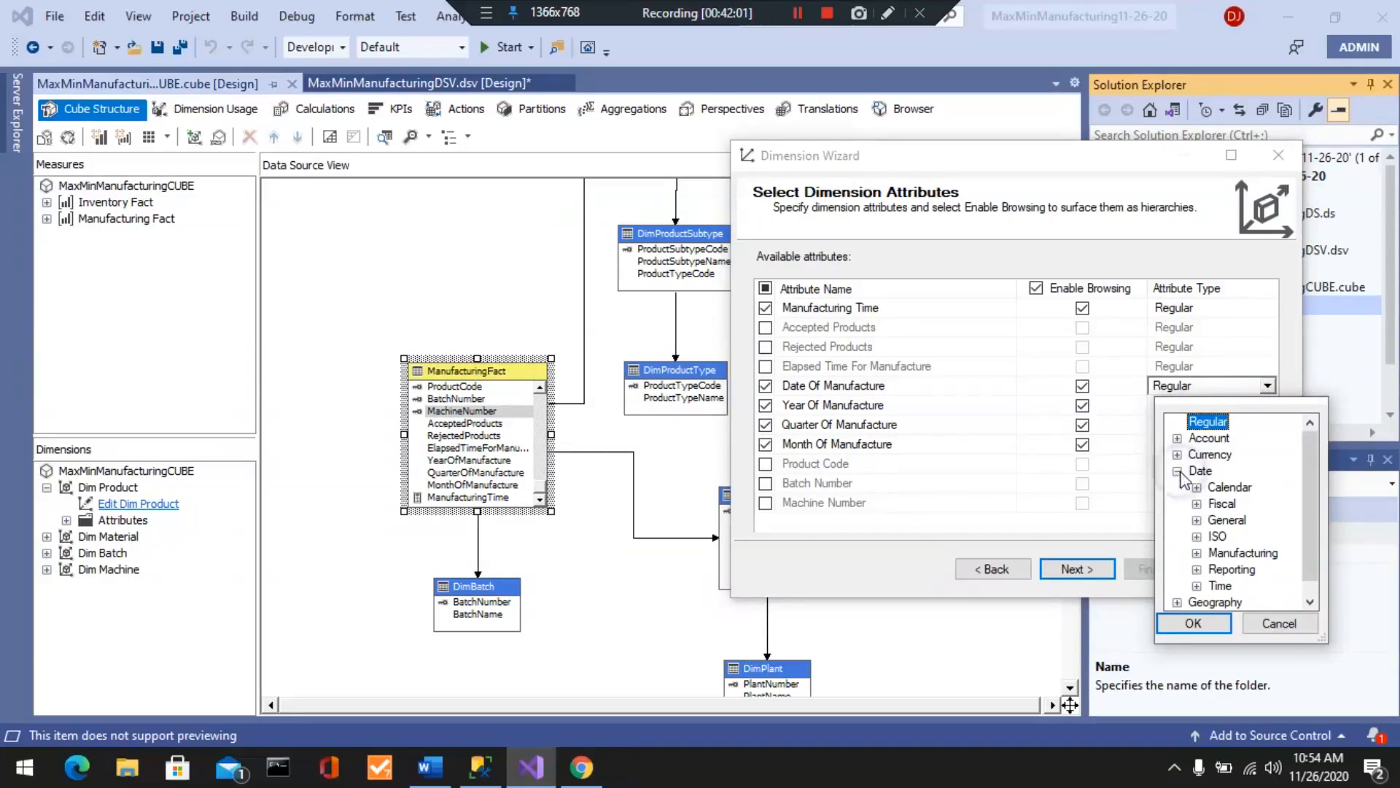
left_click(1197, 486)
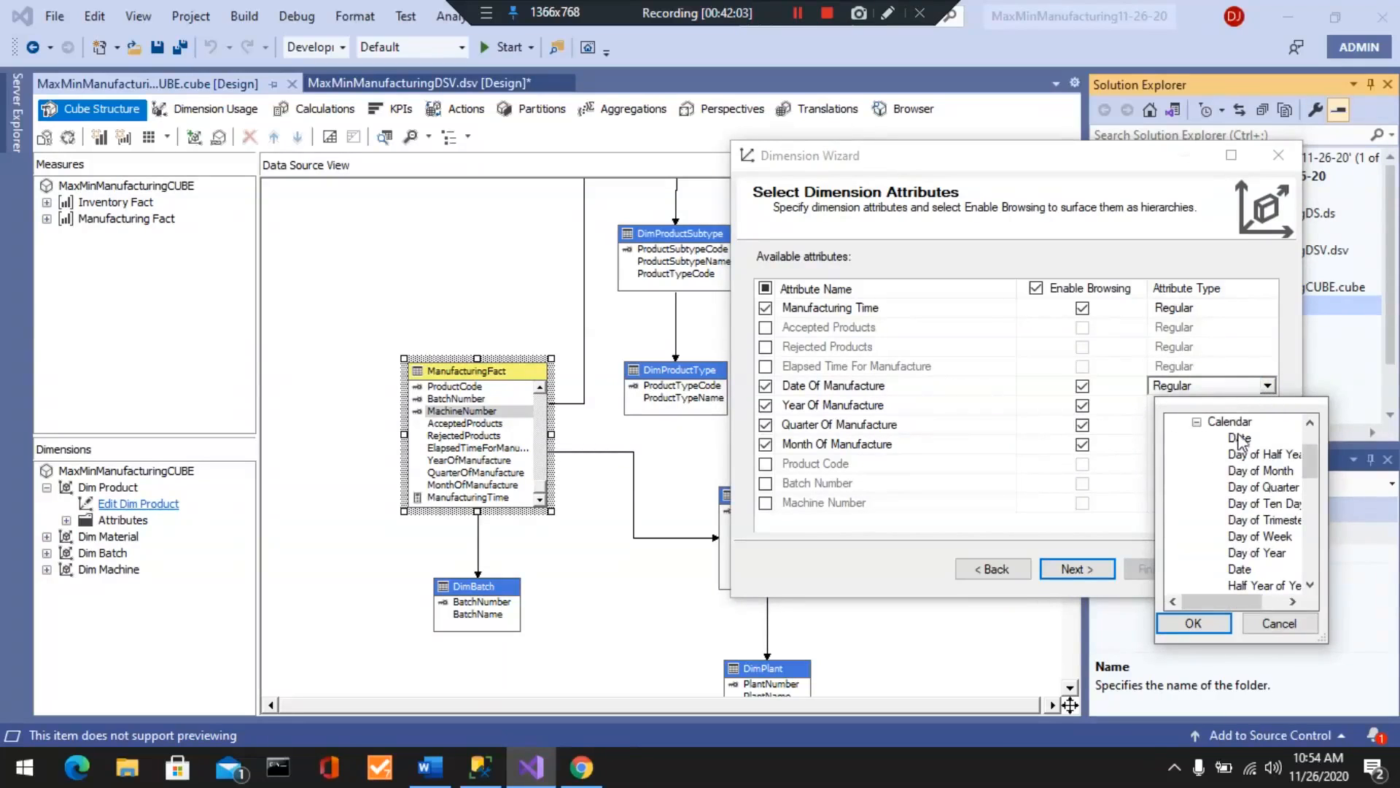
left_click(1240, 438)
left_click(1193, 622)
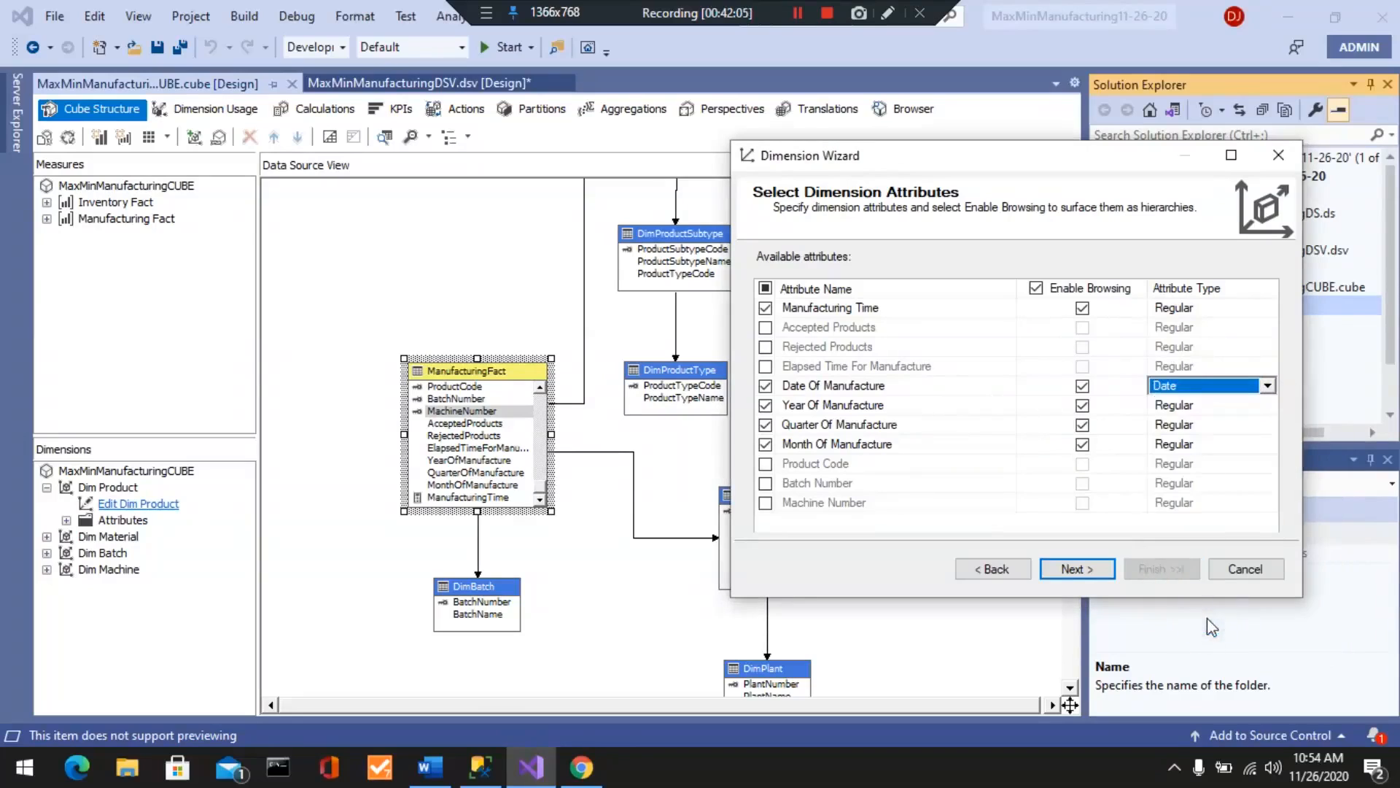
left_click(1240, 406)
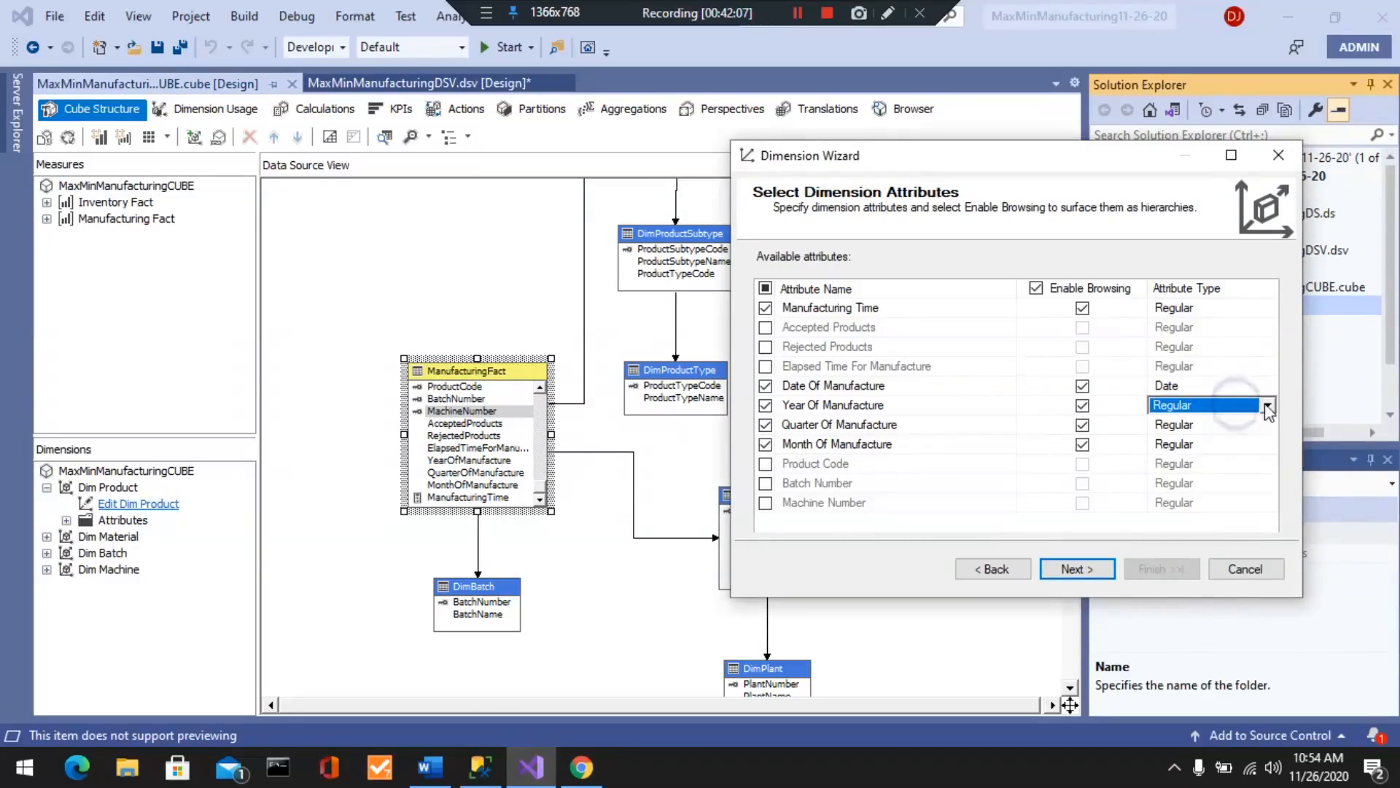
left_click(1267, 405)
left_click(1177, 490)
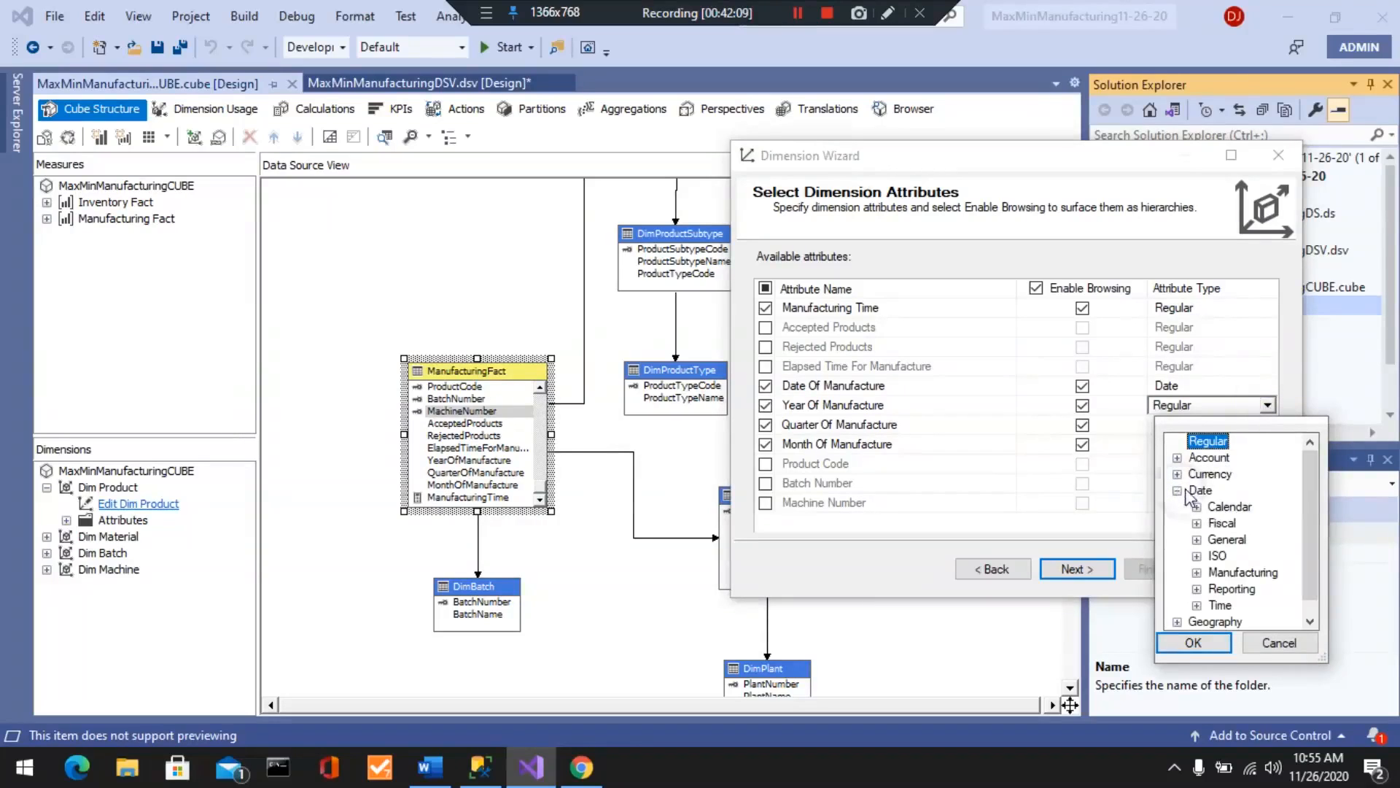
left_click(1197, 507)
scroll(1248, 525, "down", 4)
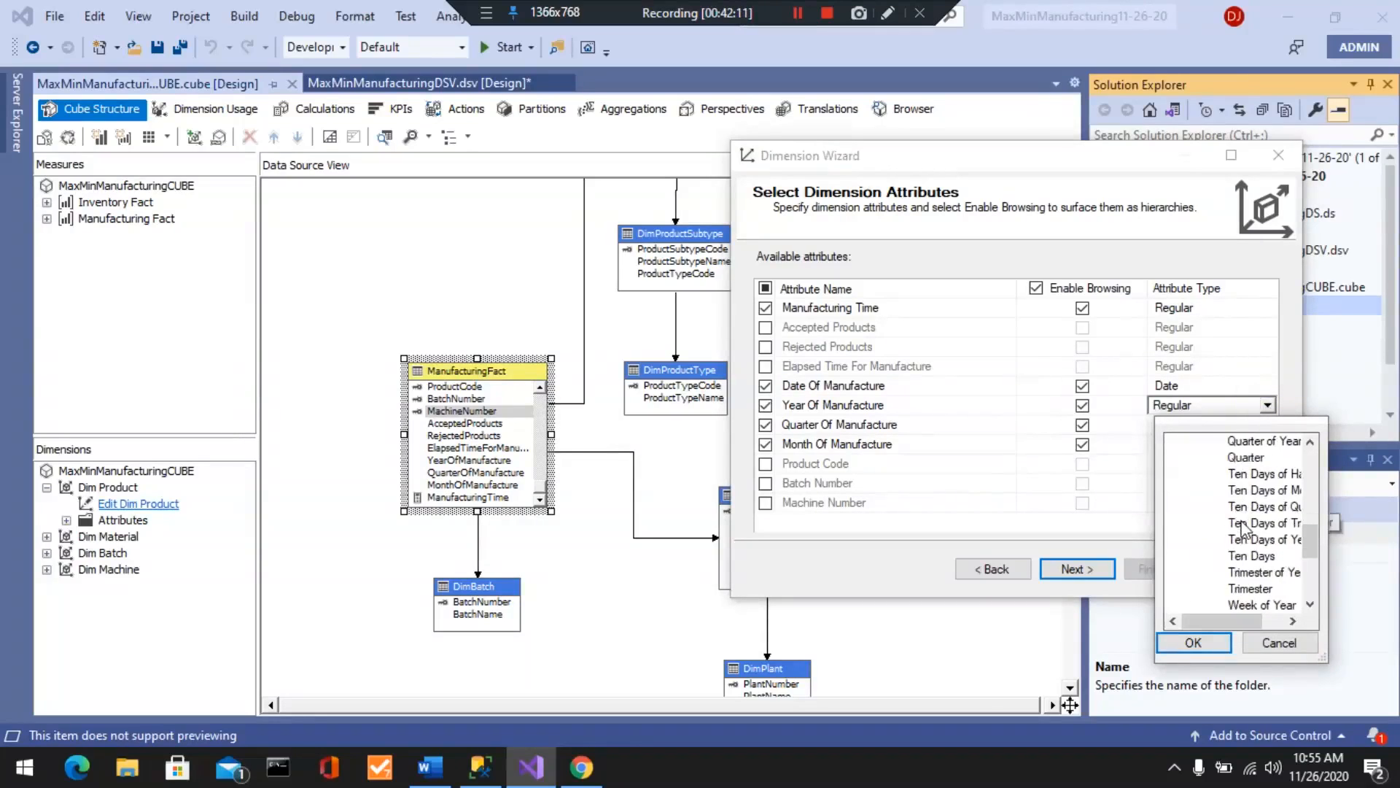
scroll(1250, 574, "down", 3)
left_click(1240, 490)
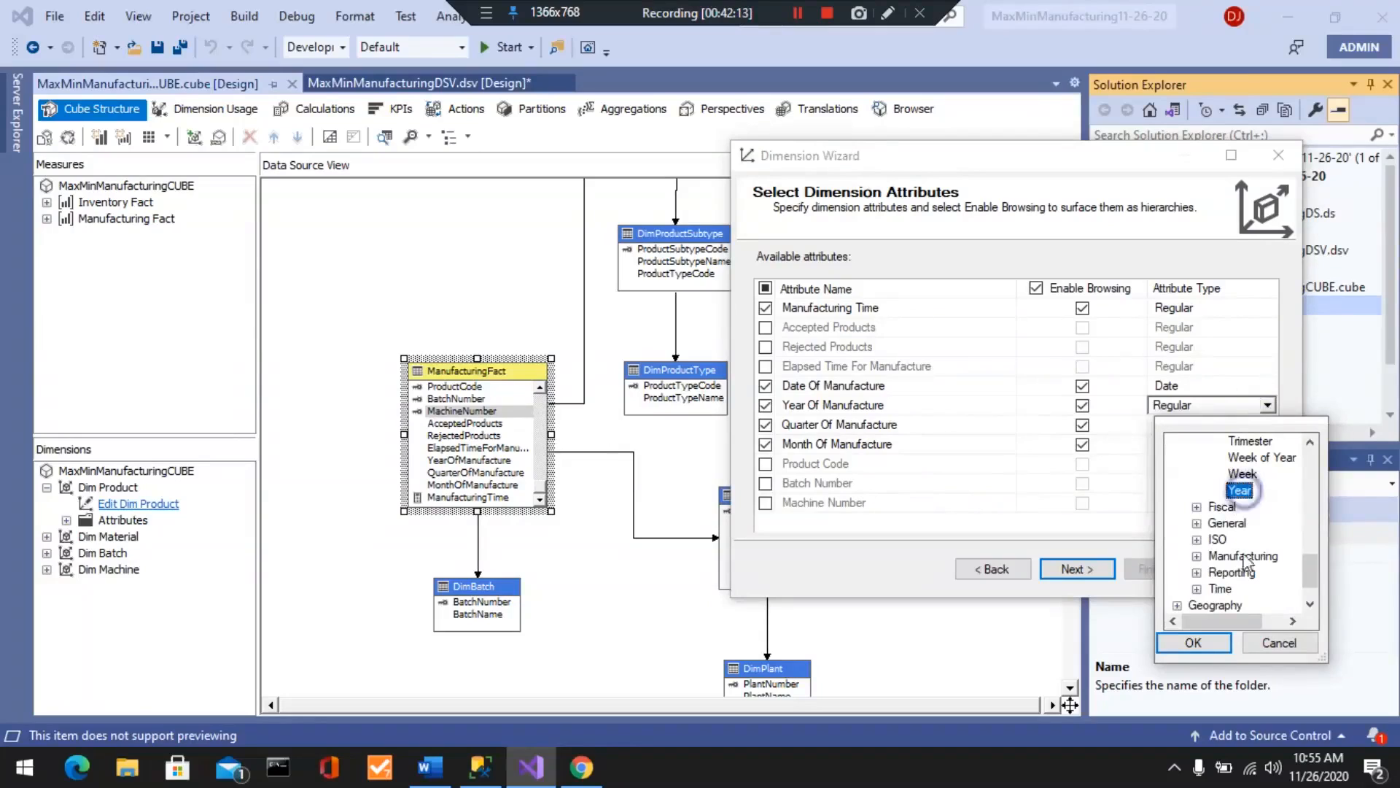
left_click(1192, 643)
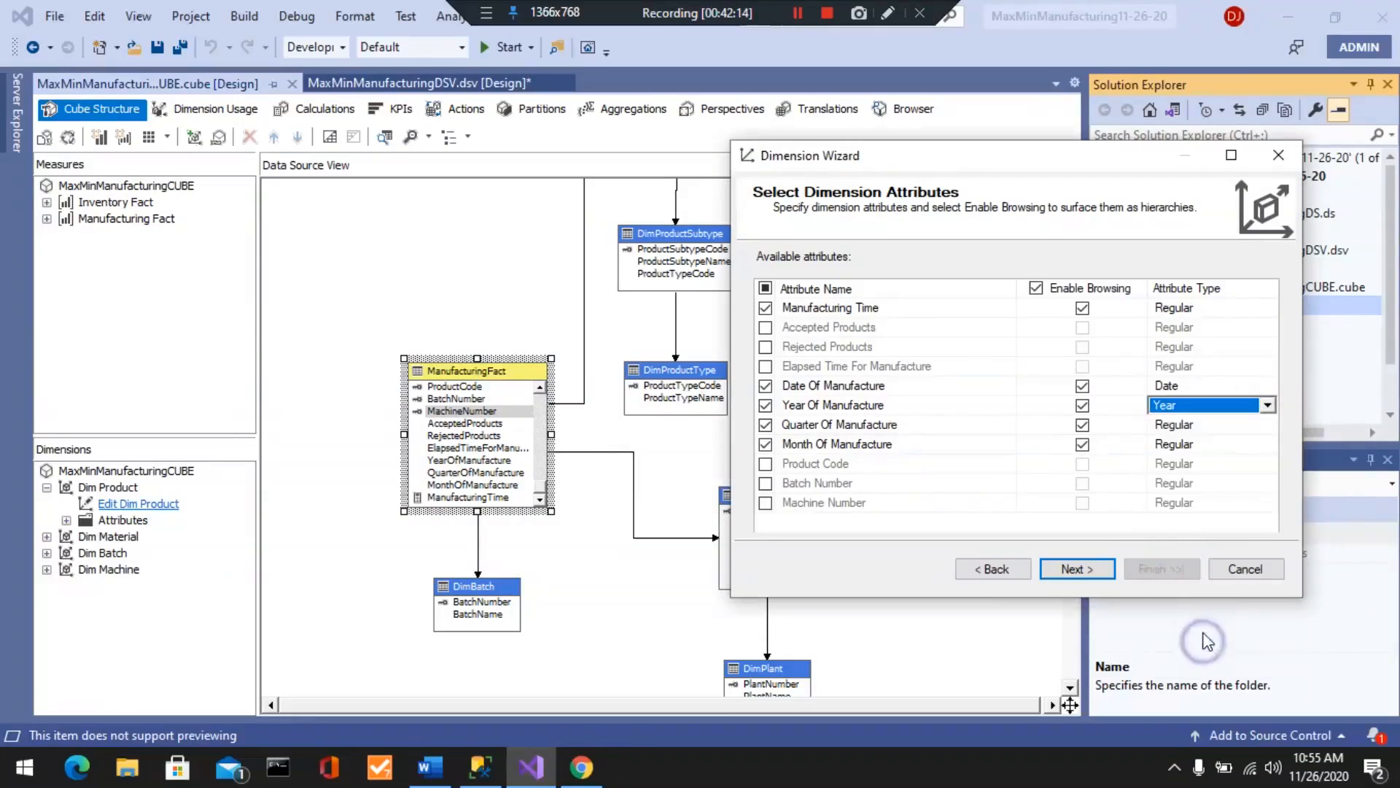
- Set Quarter Of Manufacture's type to Quarter and Month Of Manufacture's to Month, then advance
left_click(805, 426)
left_click(1201, 425)
left_click(1267, 425)
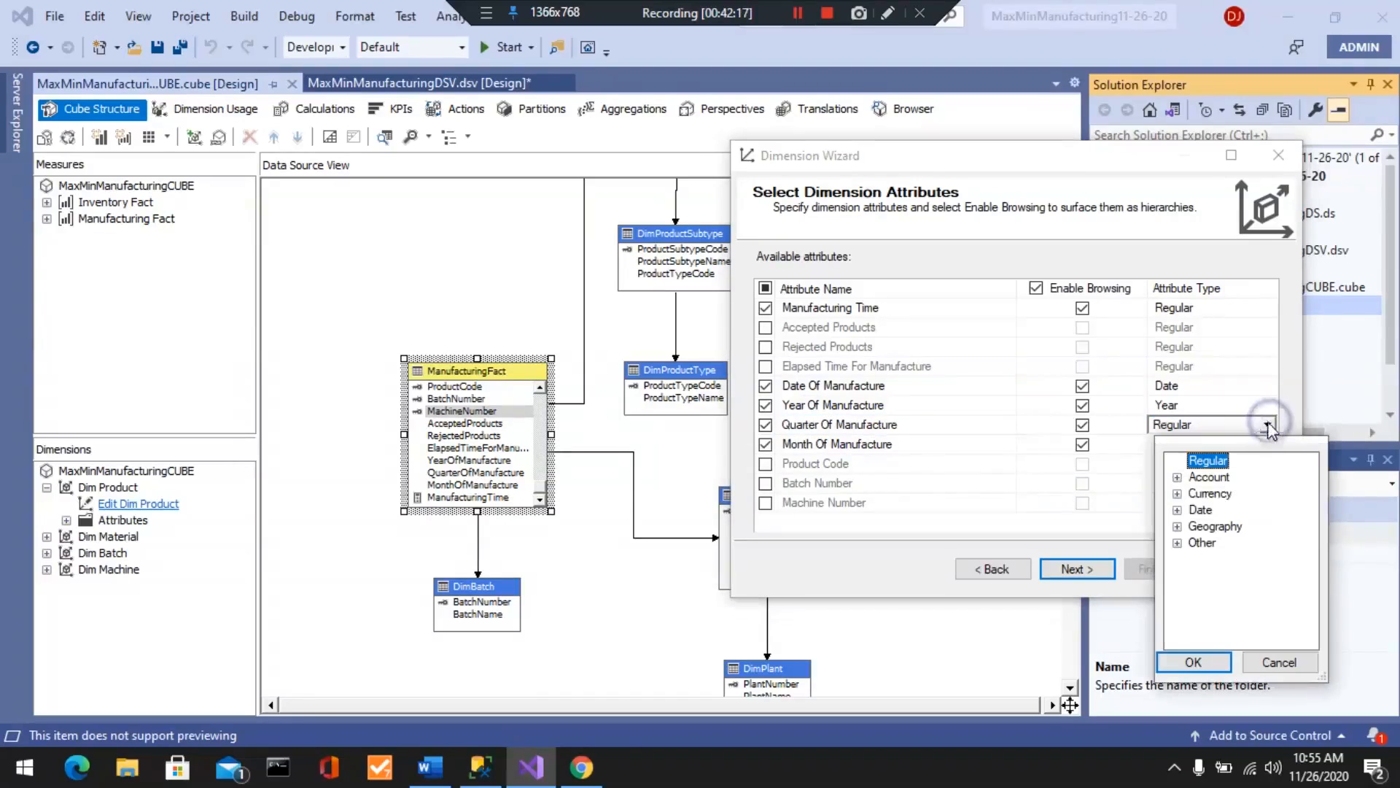
left_click(1177, 509)
left_click(1187, 525)
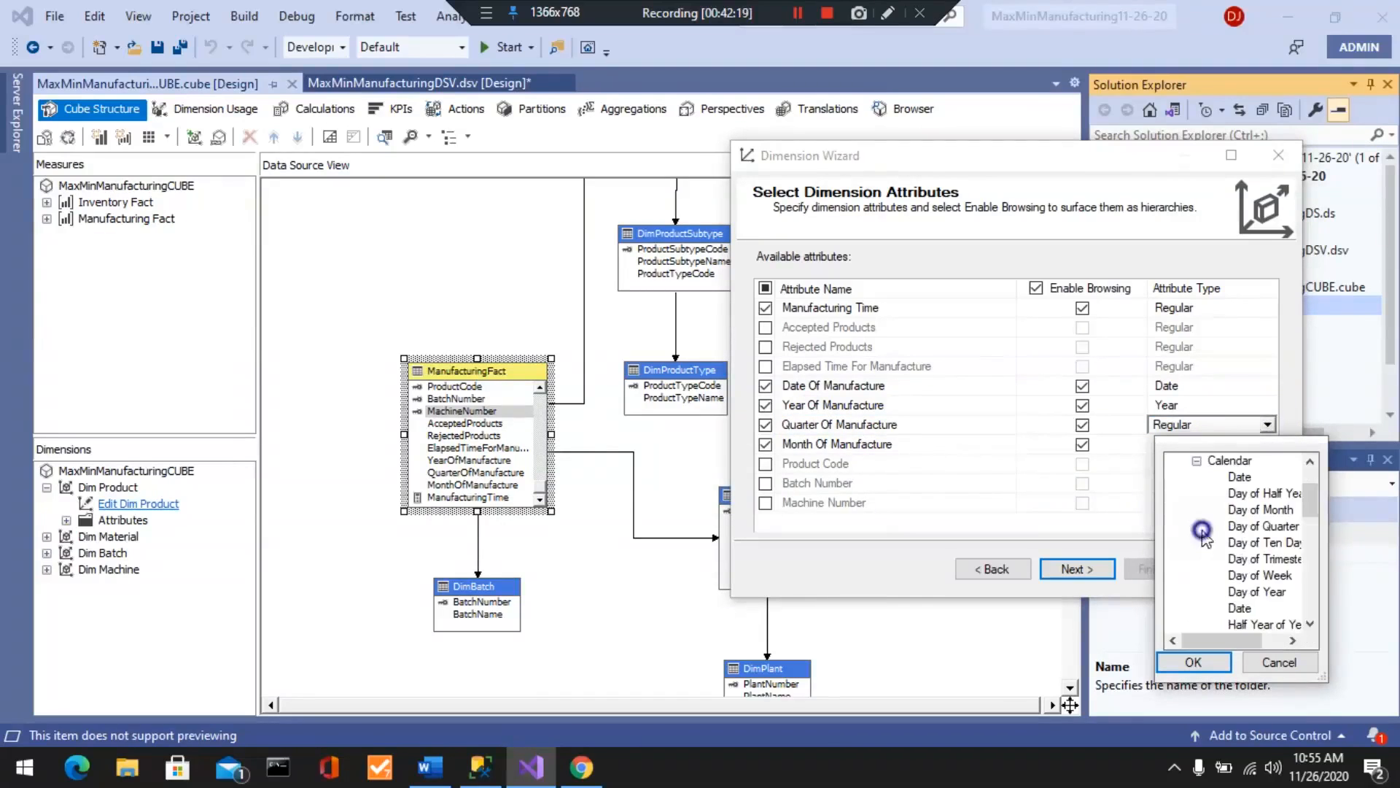
scroll(1247, 582, "down", 5)
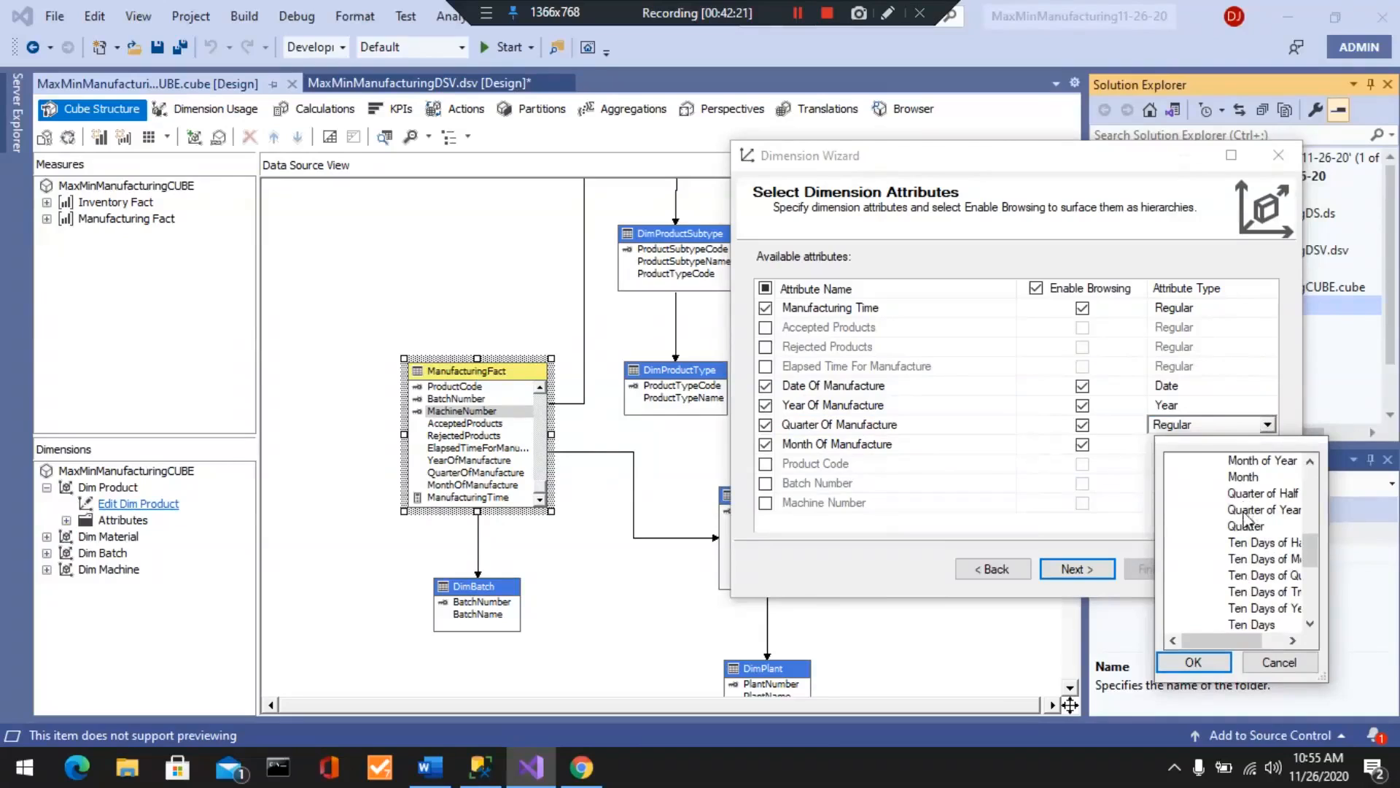
left_click(1249, 526)
left_click(1193, 661)
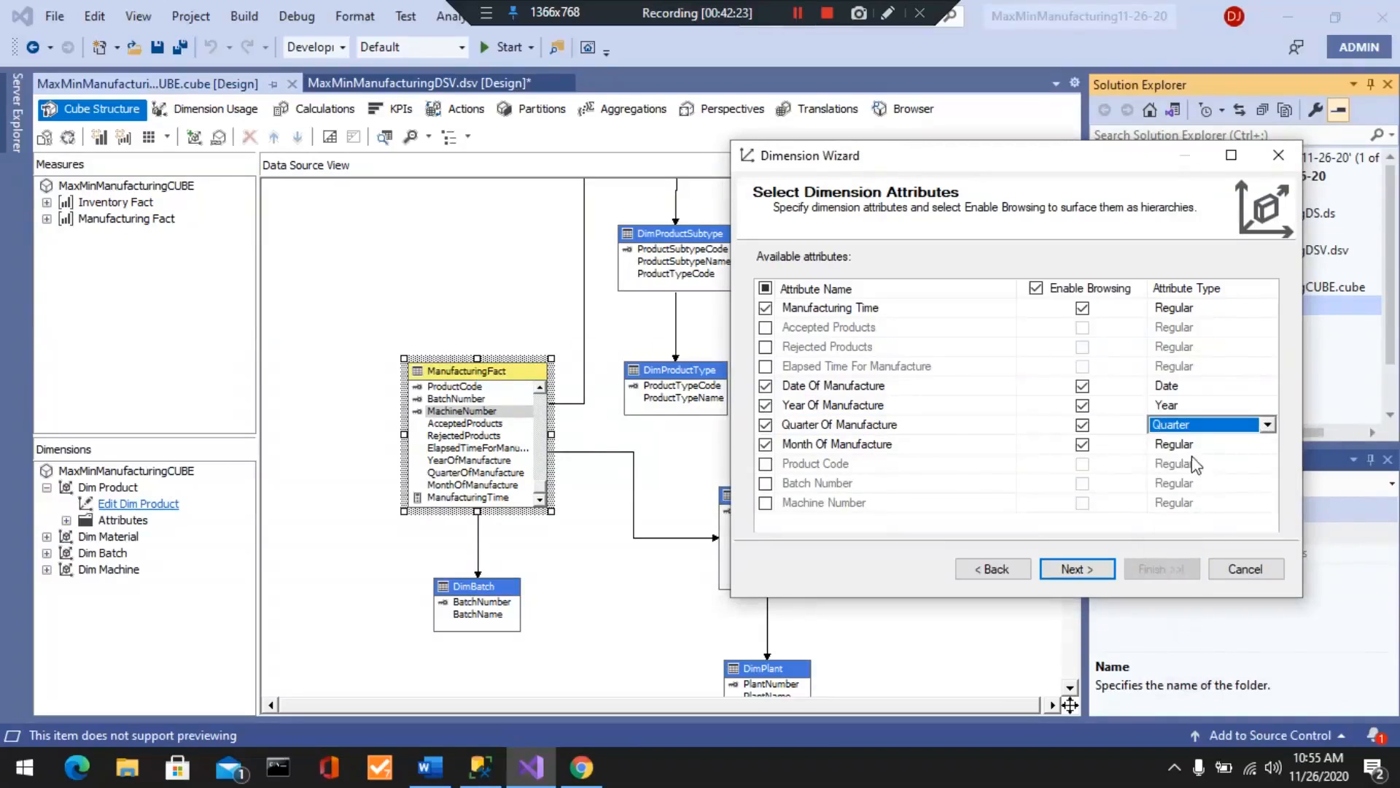
left_click(1199, 446)
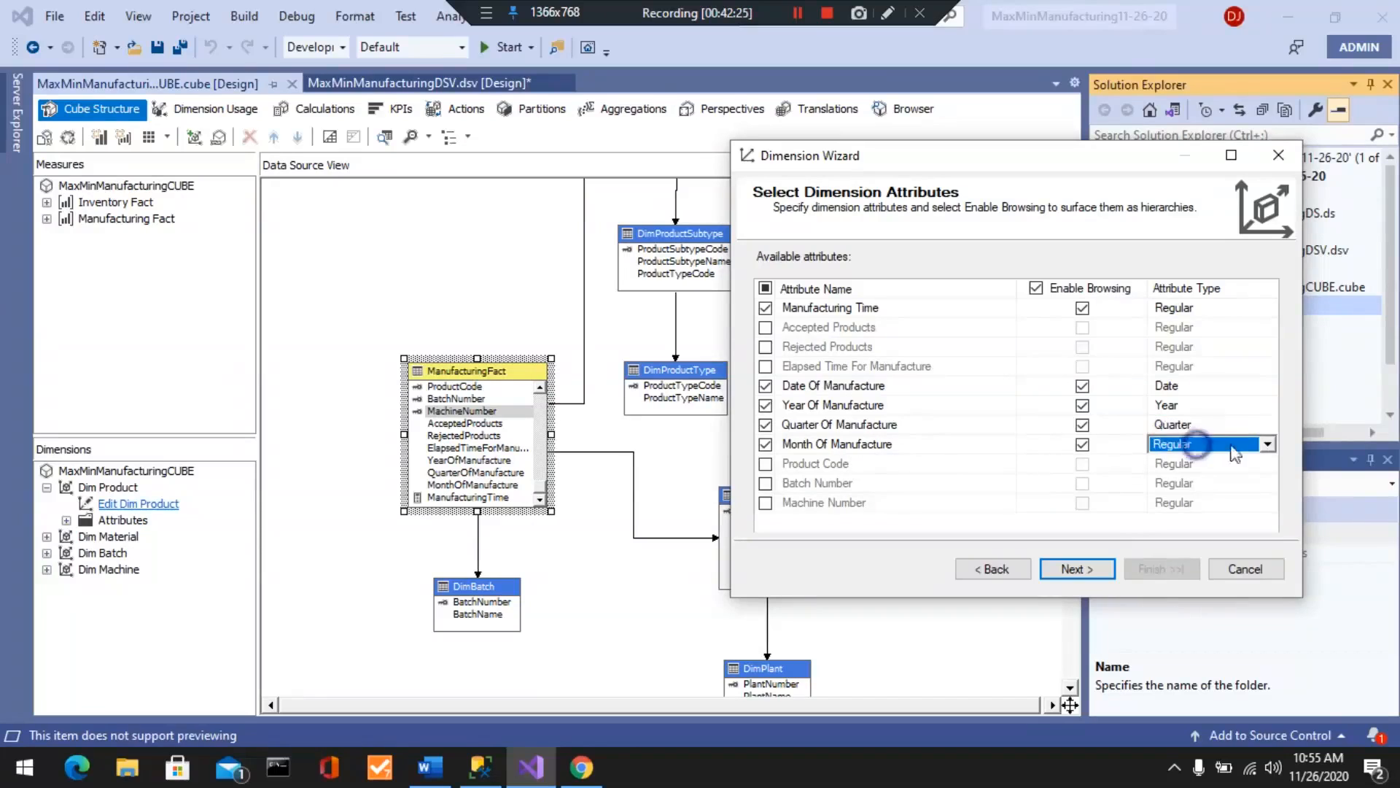
left_click(1268, 444)
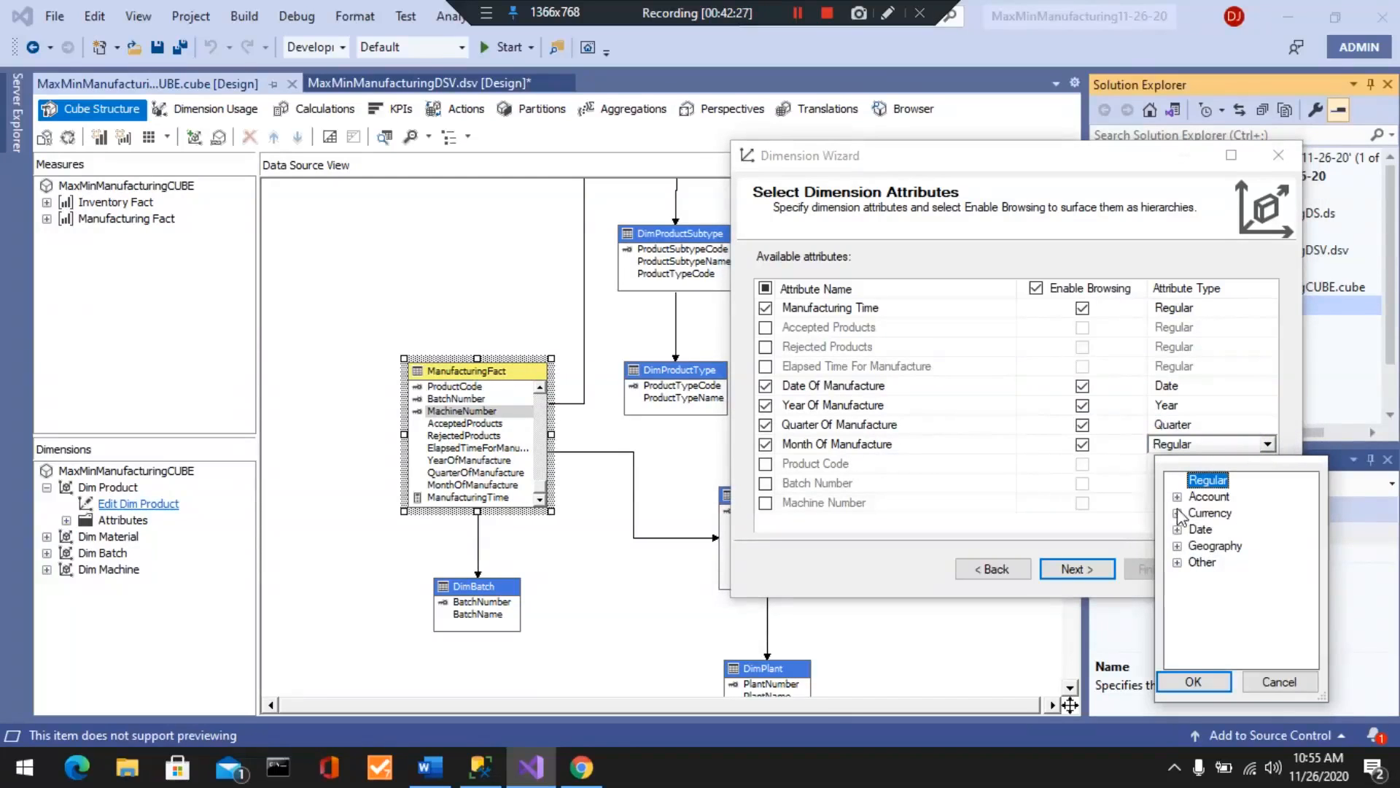
left_click(1176, 529)
left_click(1197, 546)
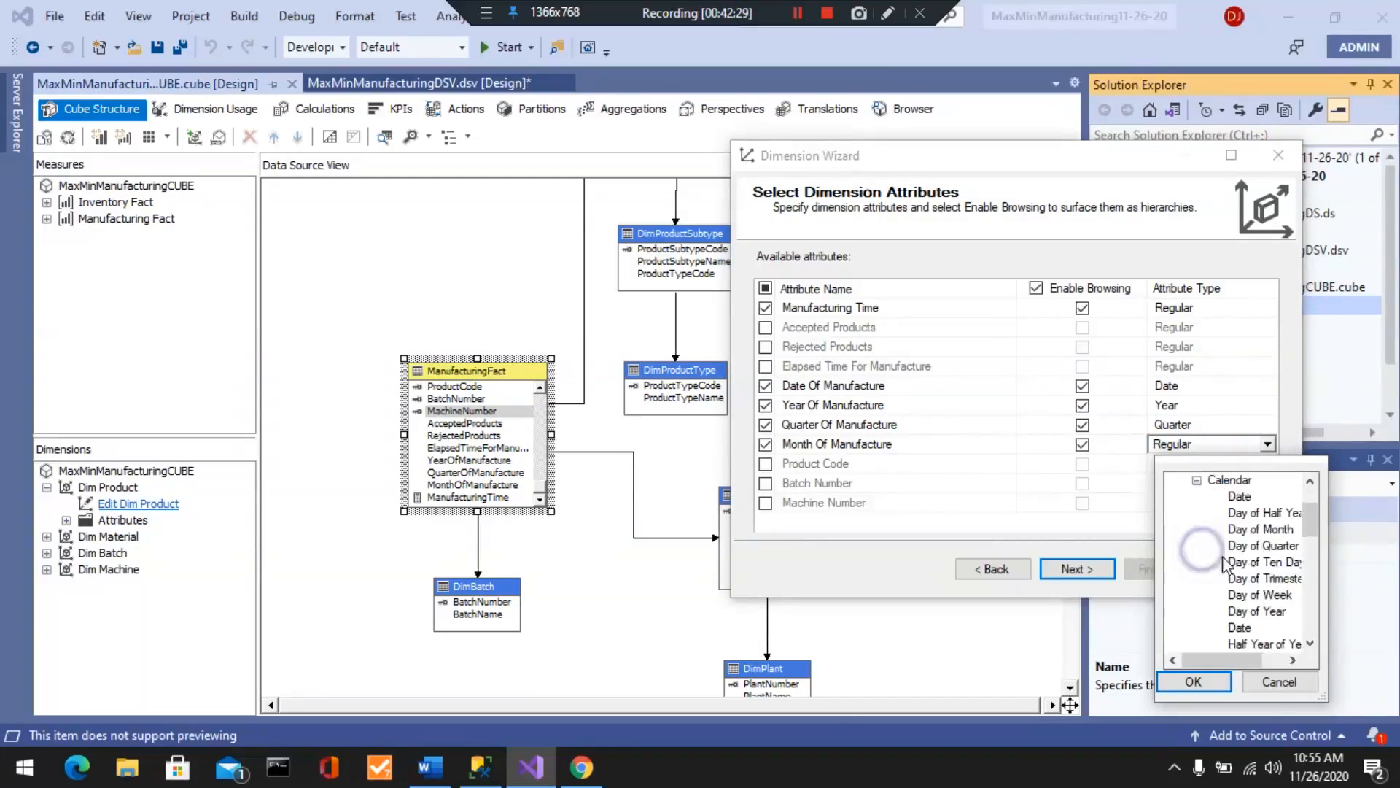
scroll(1269, 610, "down", 3)
left_click(1243, 595)
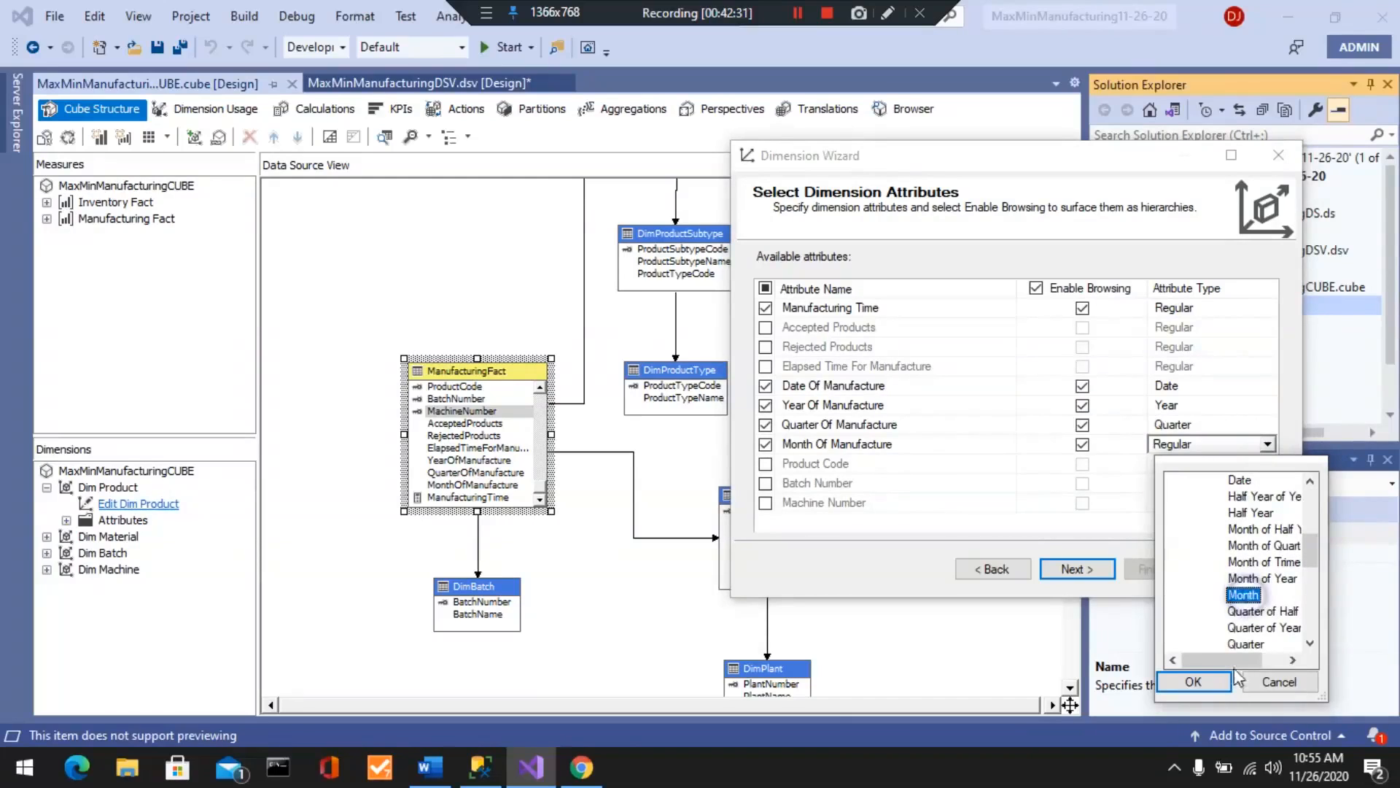
left_click(1196, 684)
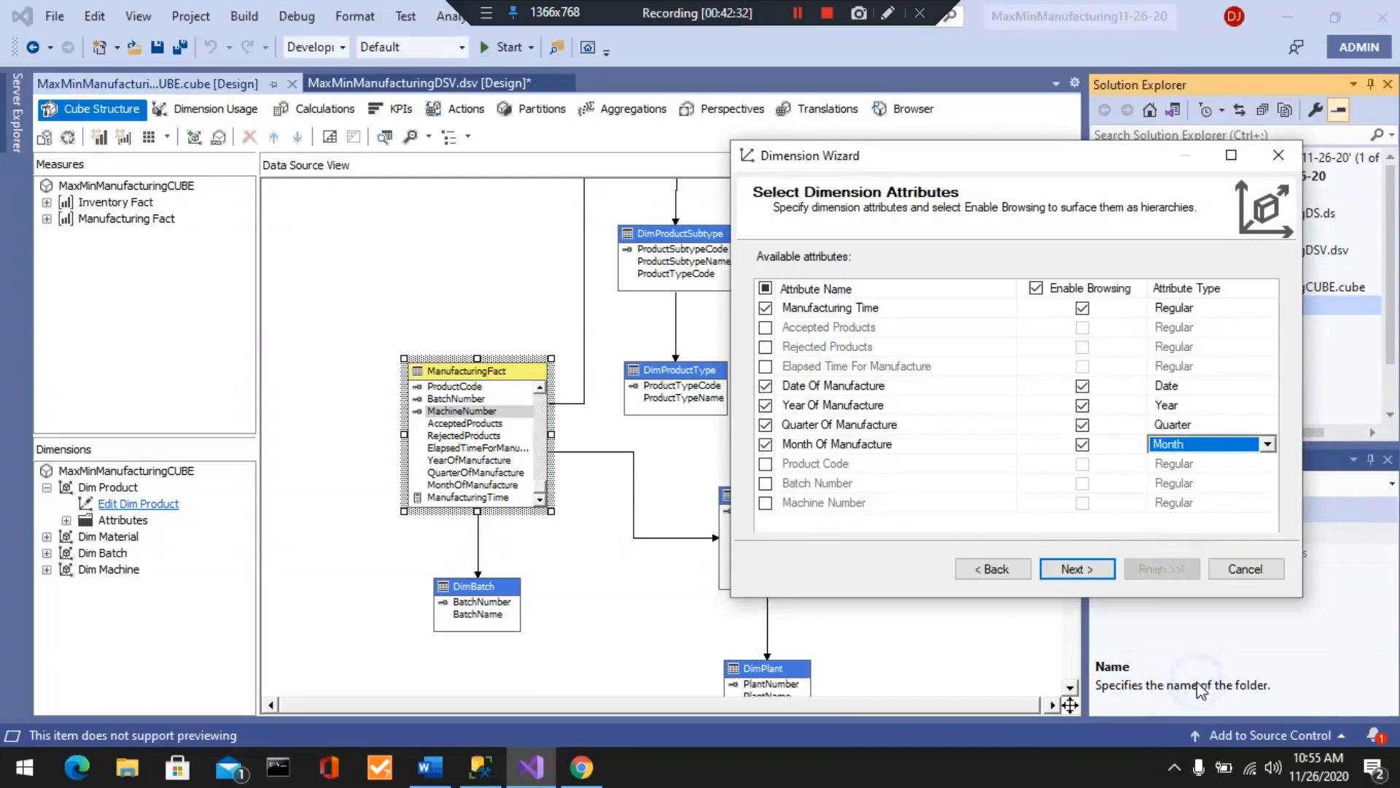
left_click(1085, 573)
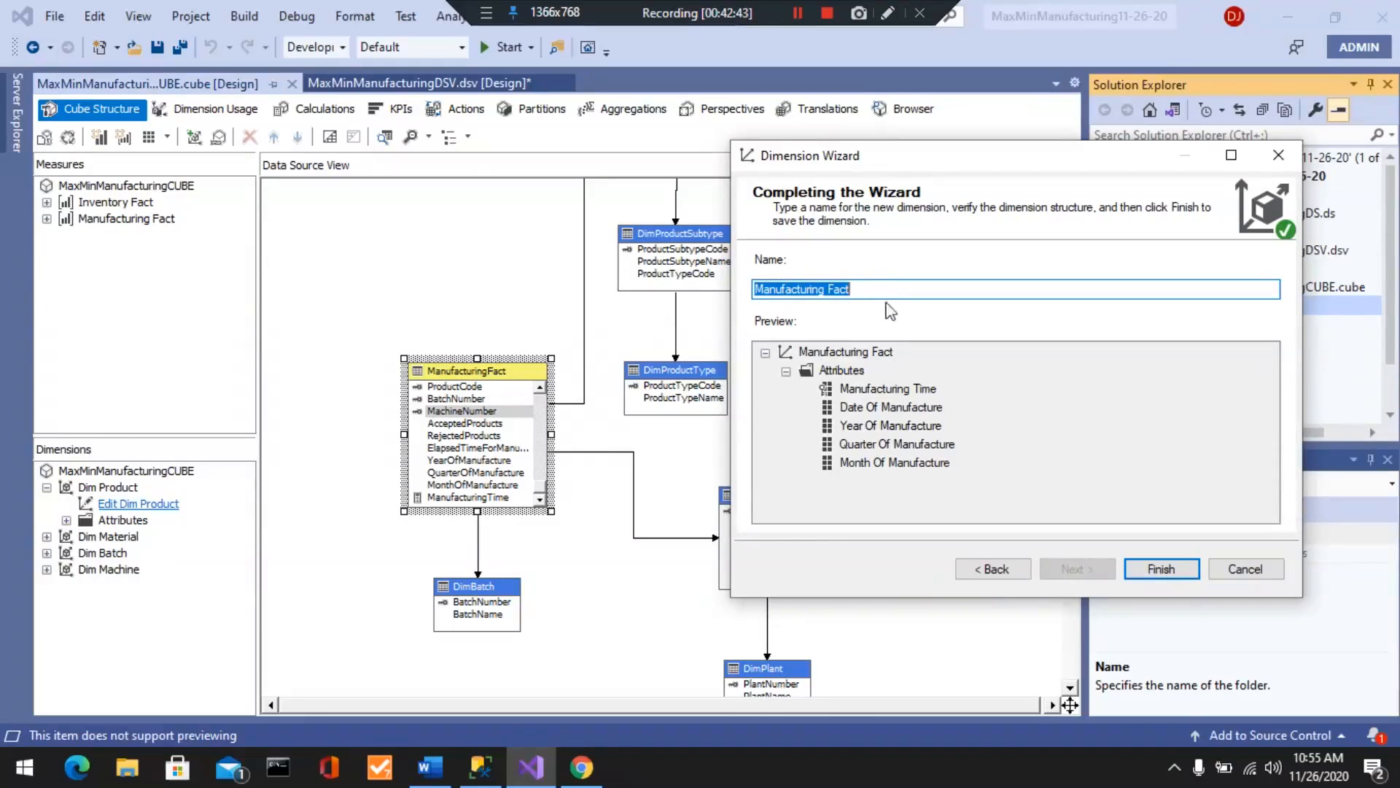
- Name the new dimension 'Dim Time' and finish the Dimension Wizard
type("T")
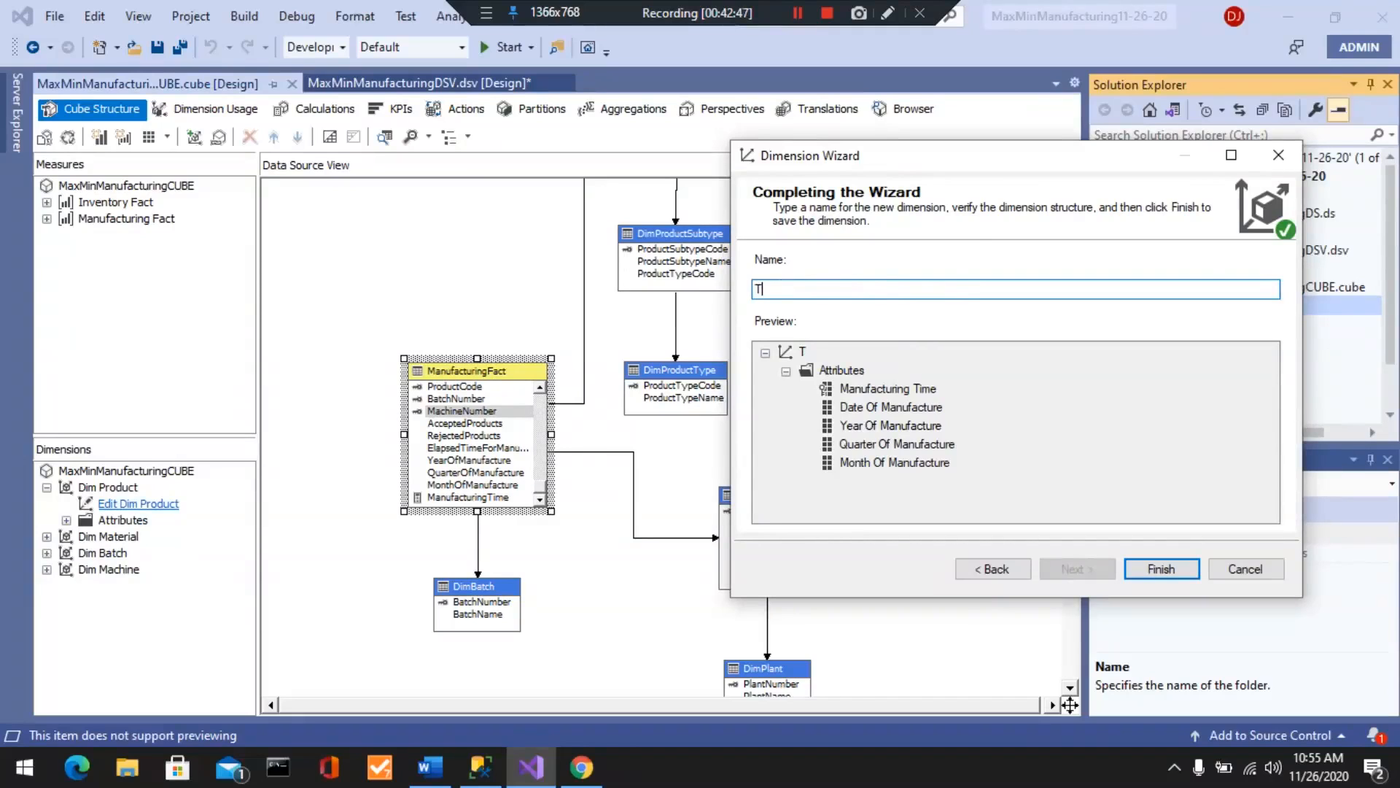
left_click_drag(981, 162, 656, 157)
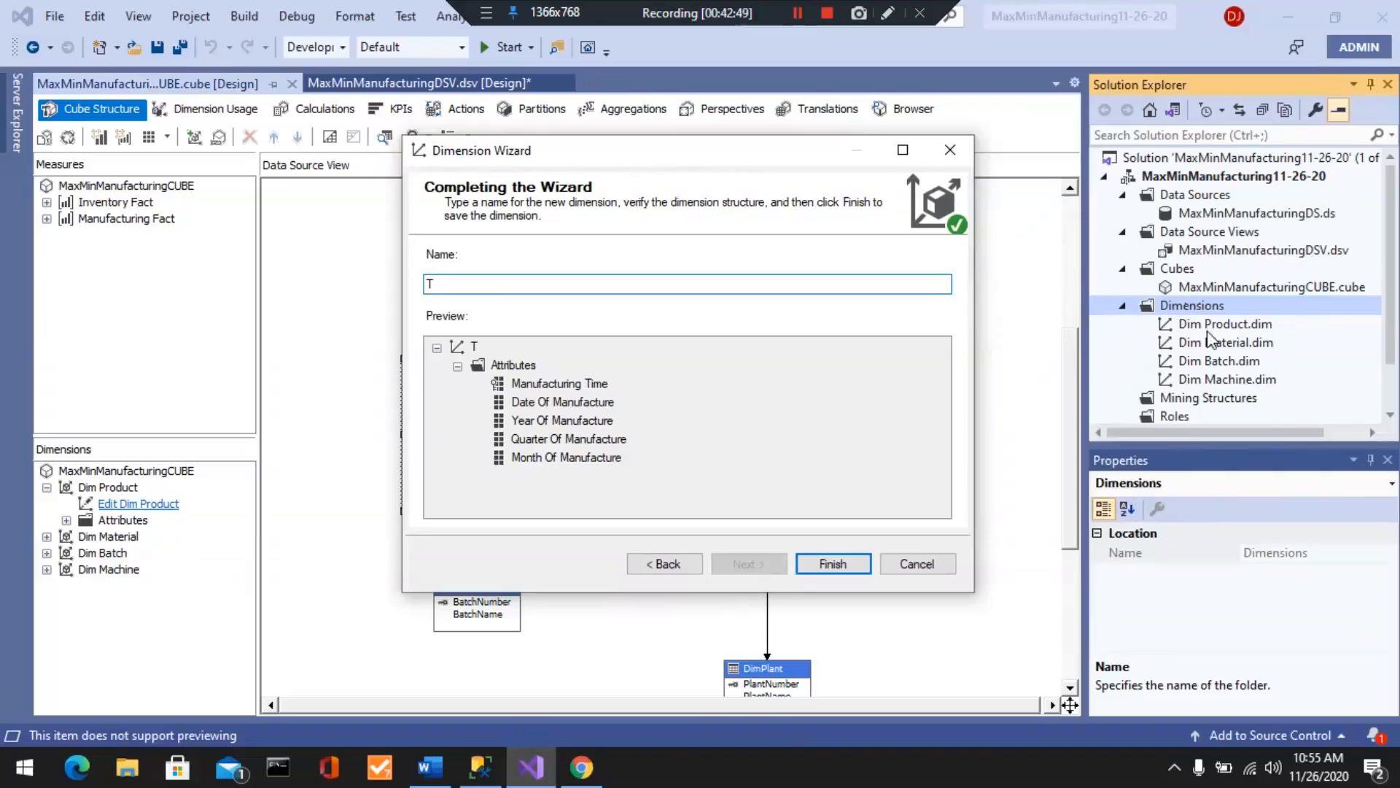
key("BackSpace")
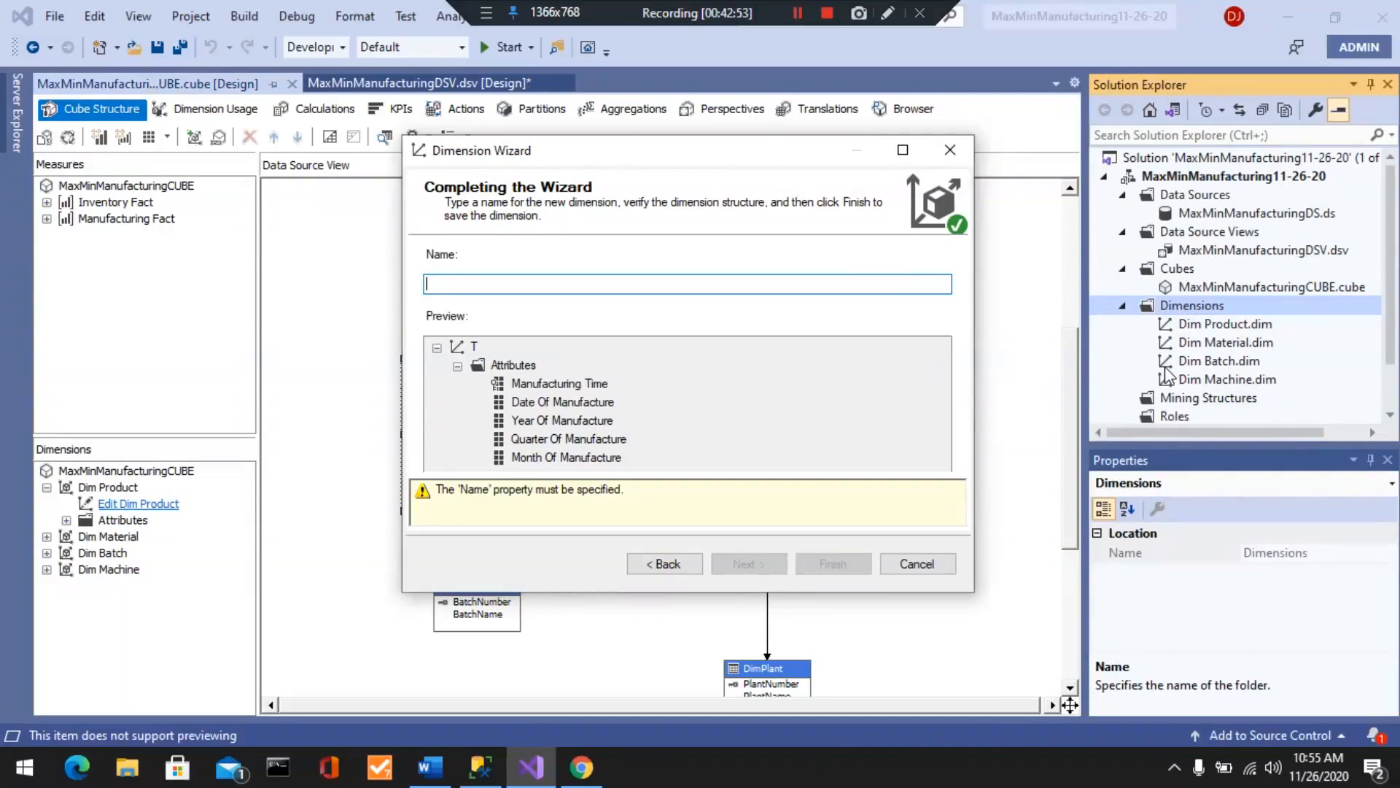
type("Dim Time")
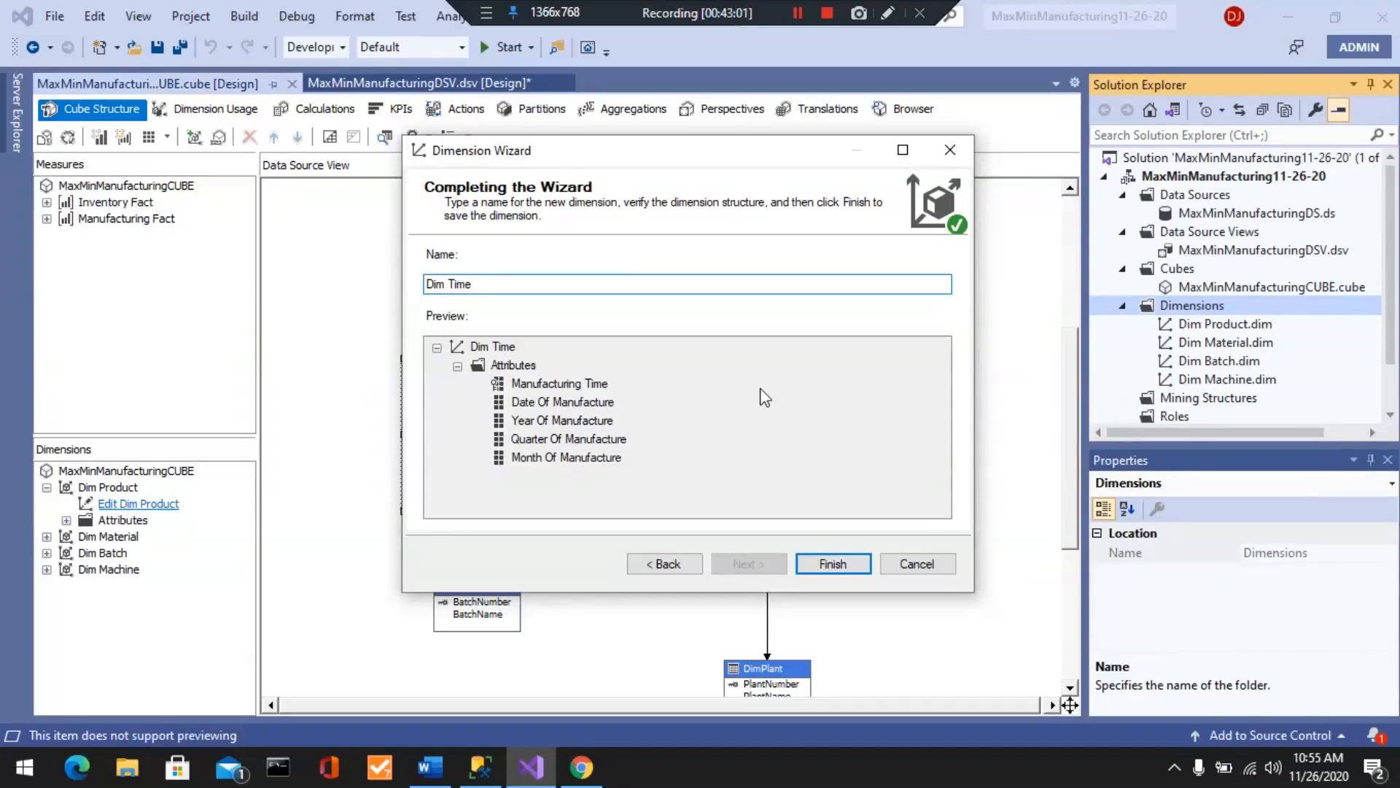
left_click(840, 563)
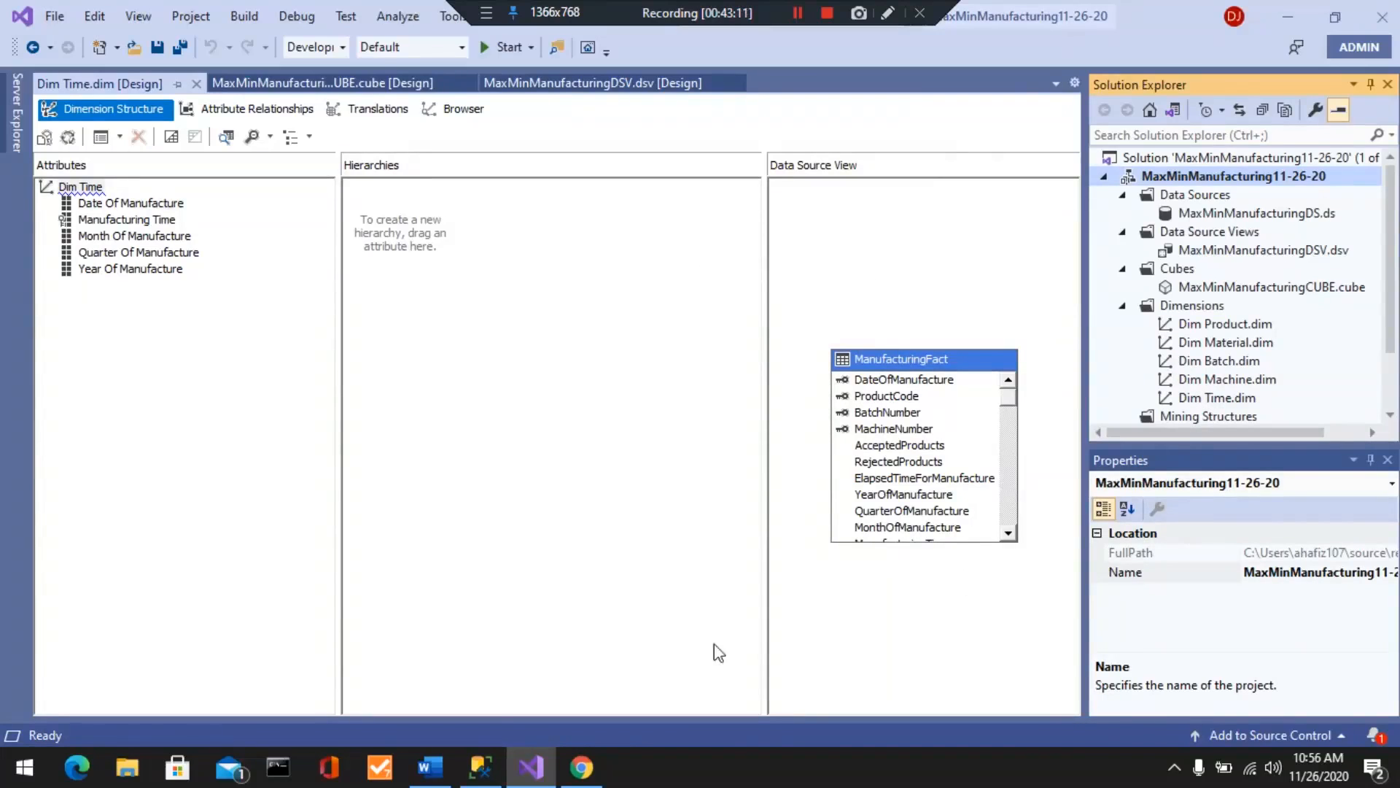
- Switch to the Lab Assignment #2 document in Word from the taskbar
left_click(430, 767)
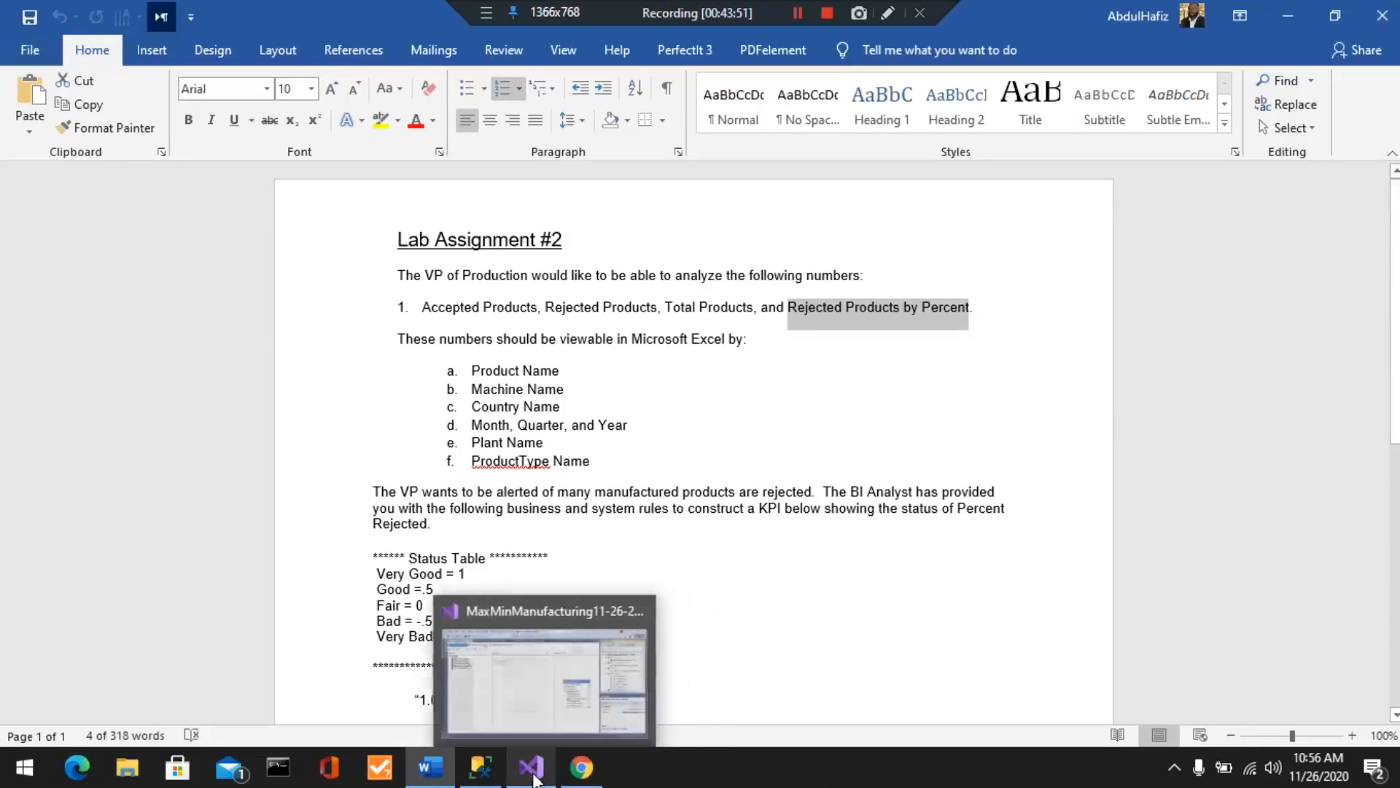
- Switch from the Word assignment back to the Dim Time dimension designer in Visual Studio
left_click(532, 770)
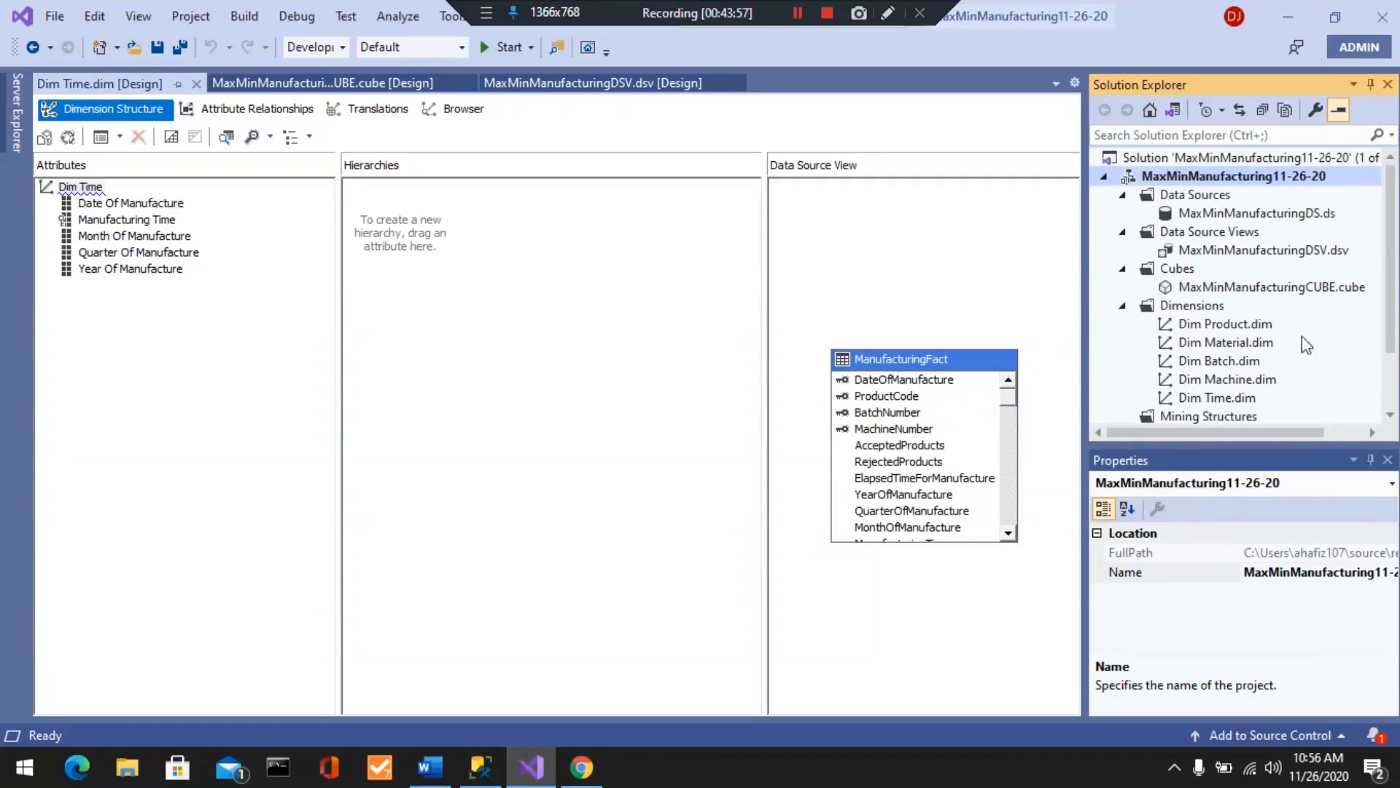
left_click(82, 188)
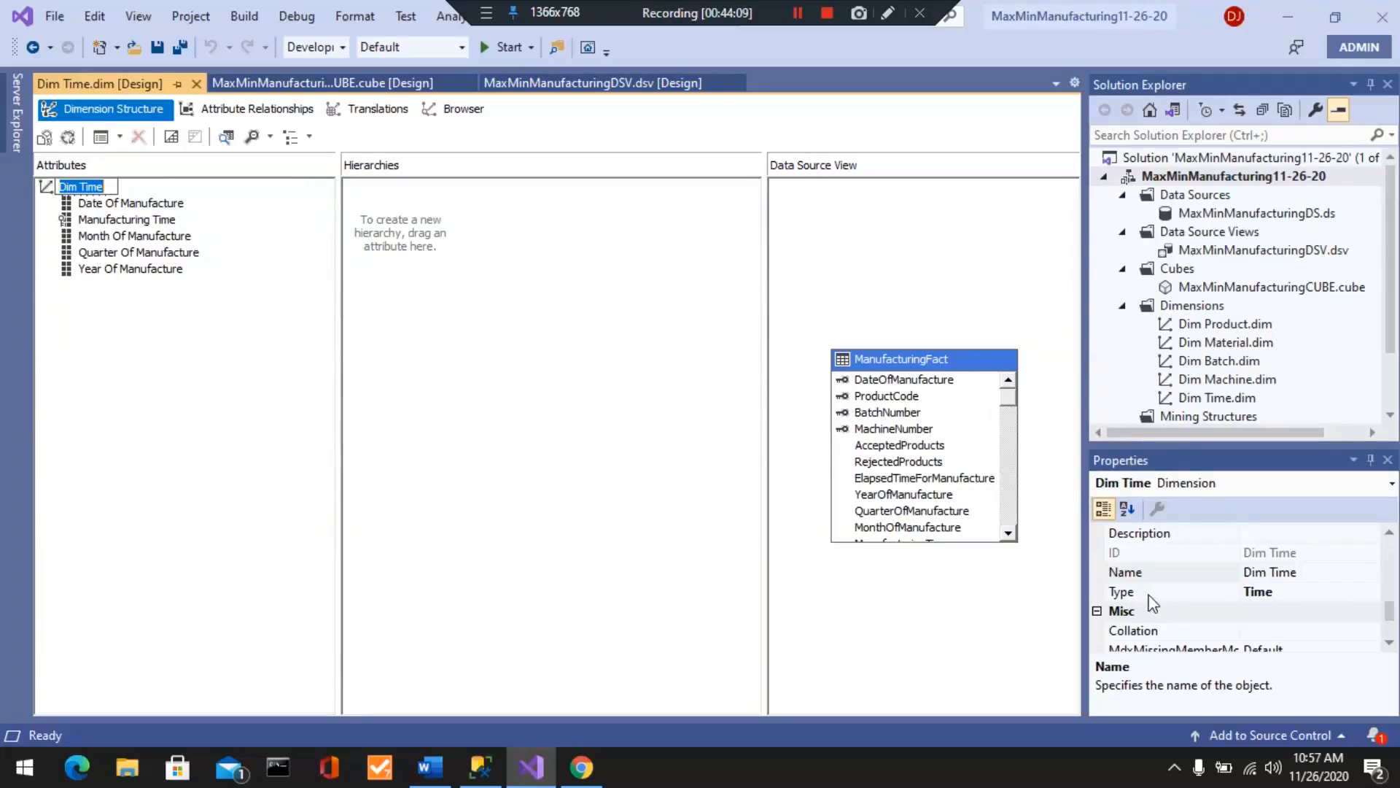
left_click(1150, 593)
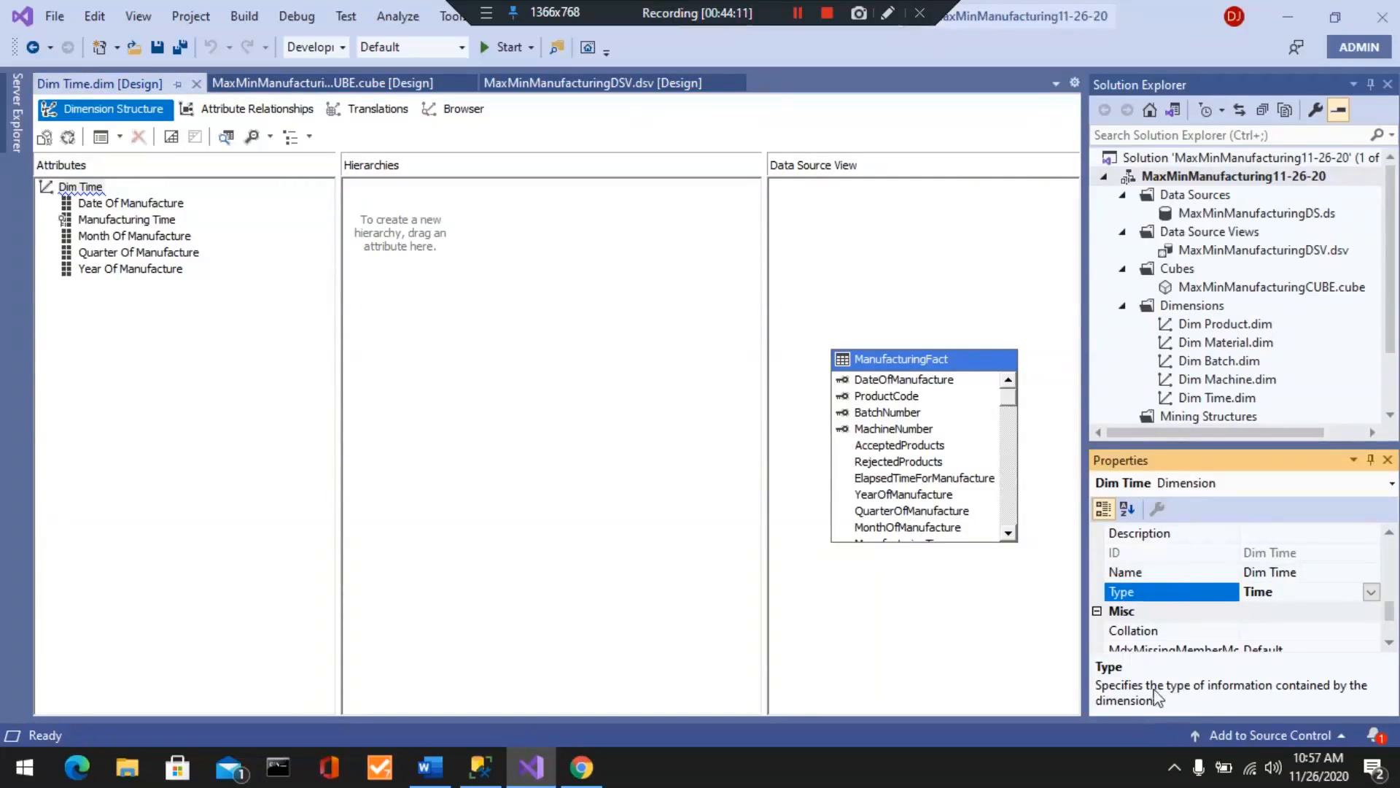
left_click(504, 352)
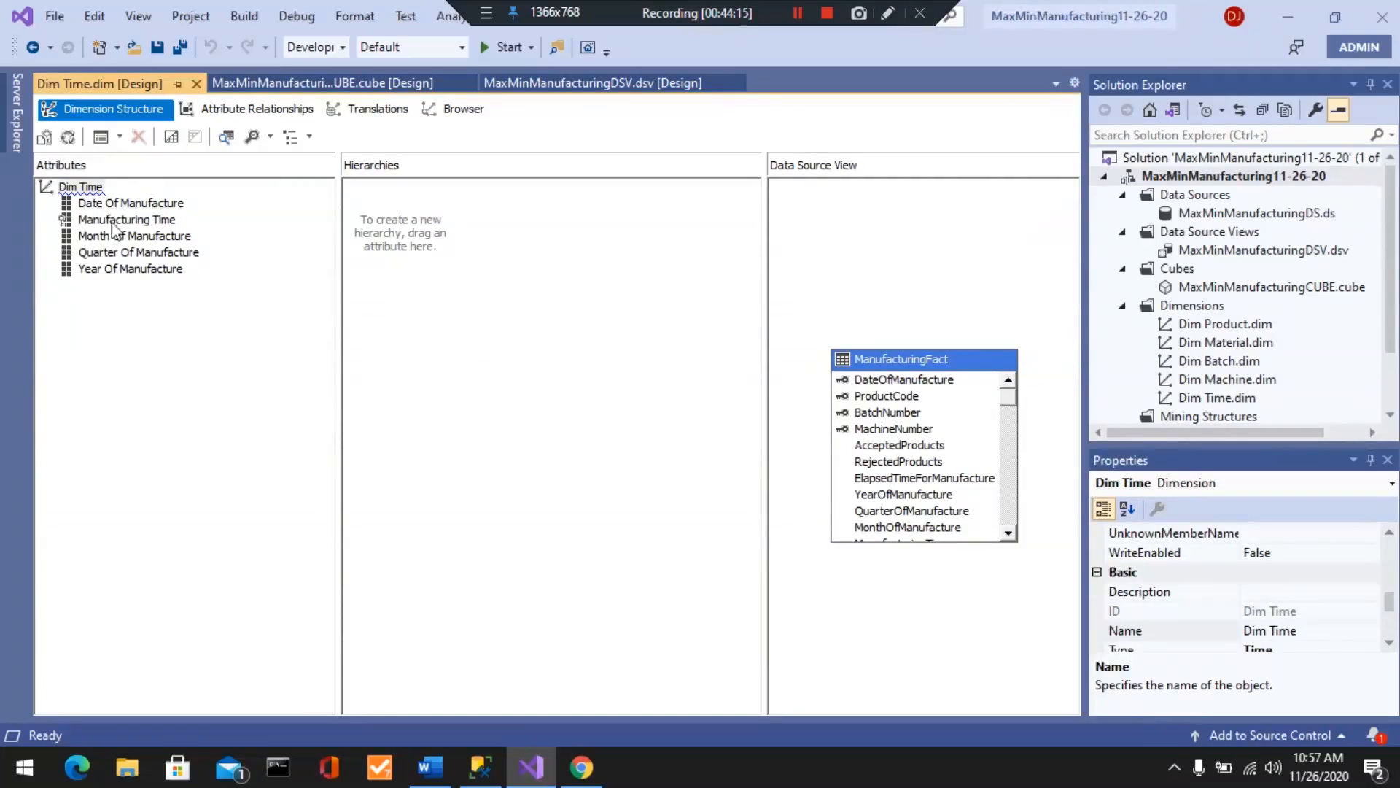
left_click(116, 269)
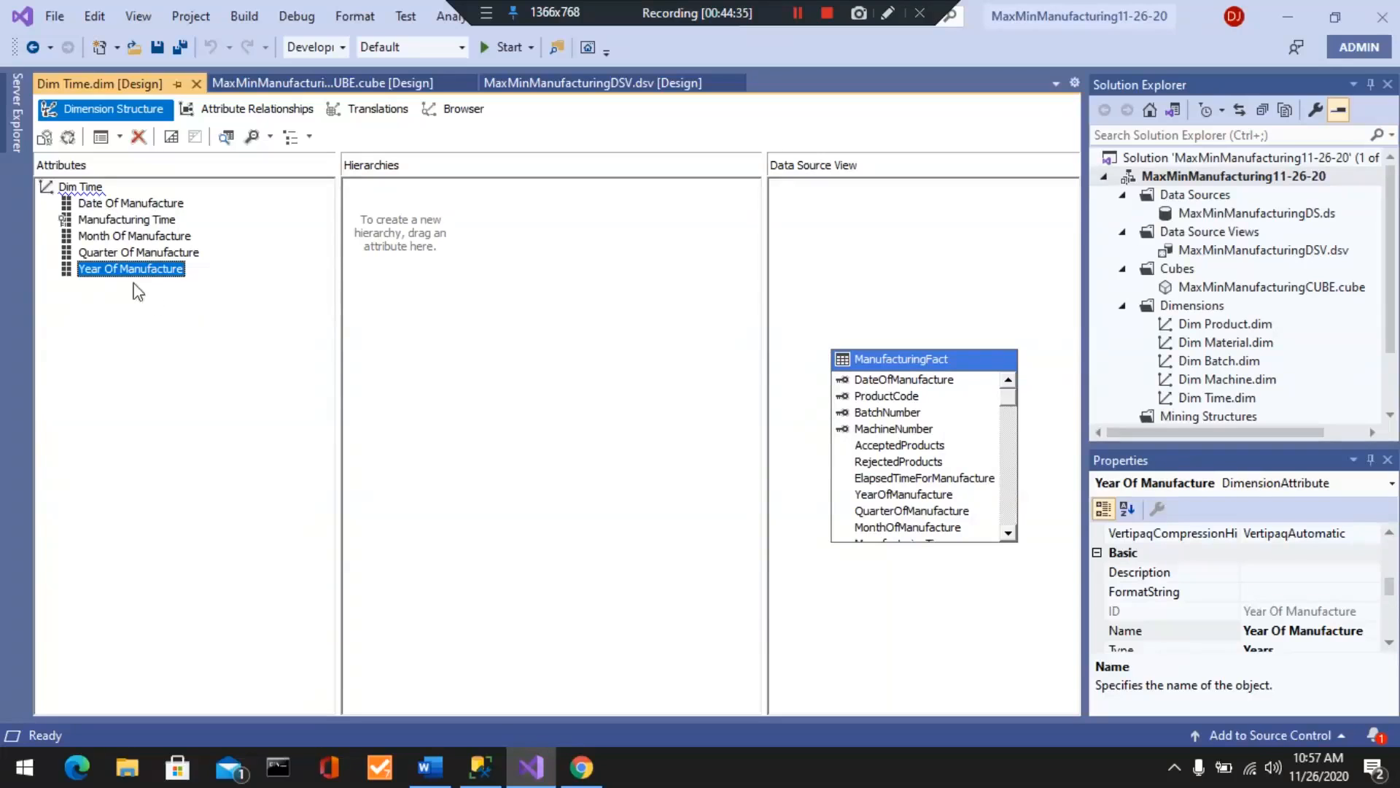
- Build the Year–Quarter–Month–Date Of Manufacture hierarchy in Dim Time and view its attribute relationships
left_click_drag(111, 283, 351, 202)
left_click_drag(149, 251, 416, 248)
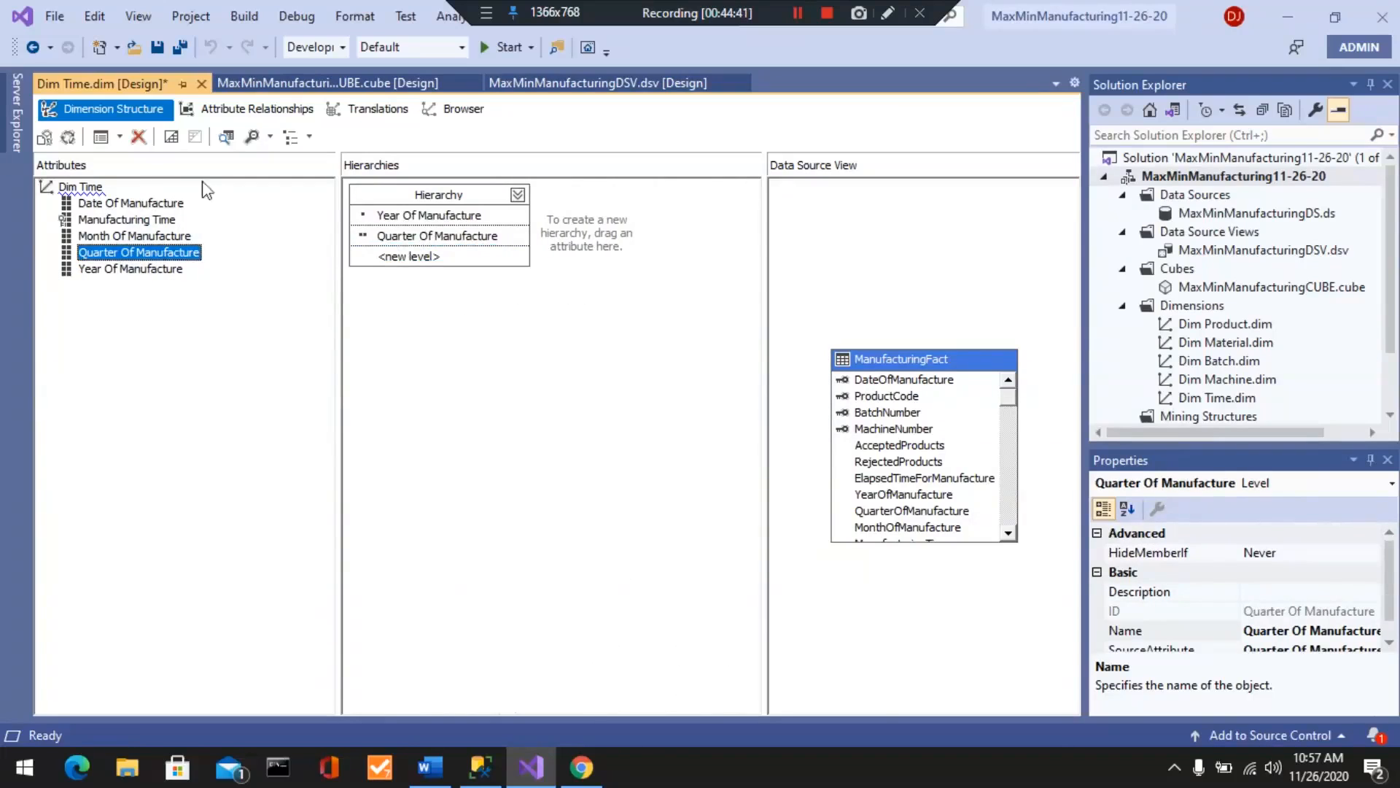
left_click_drag(113, 236, 406, 270)
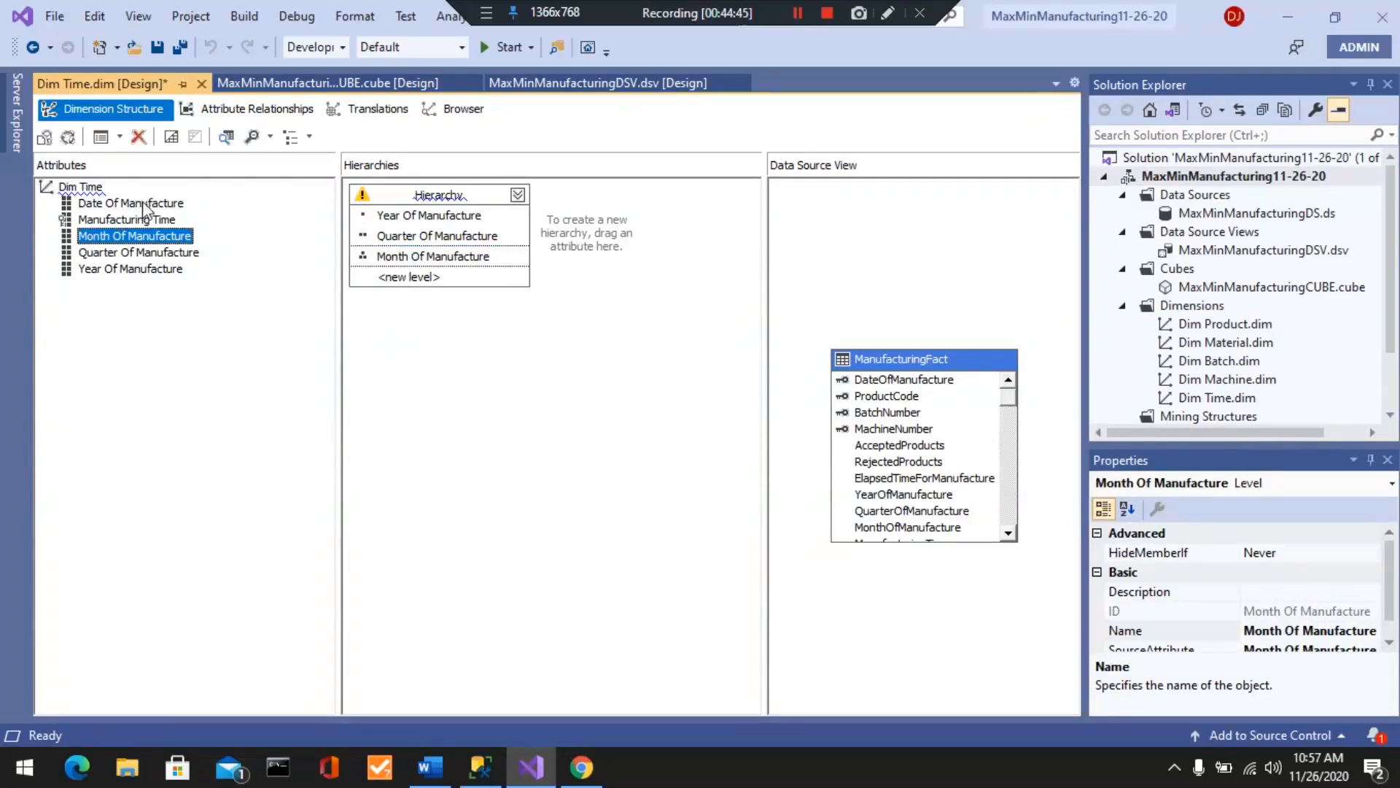
left_click_drag(143, 204, 397, 280)
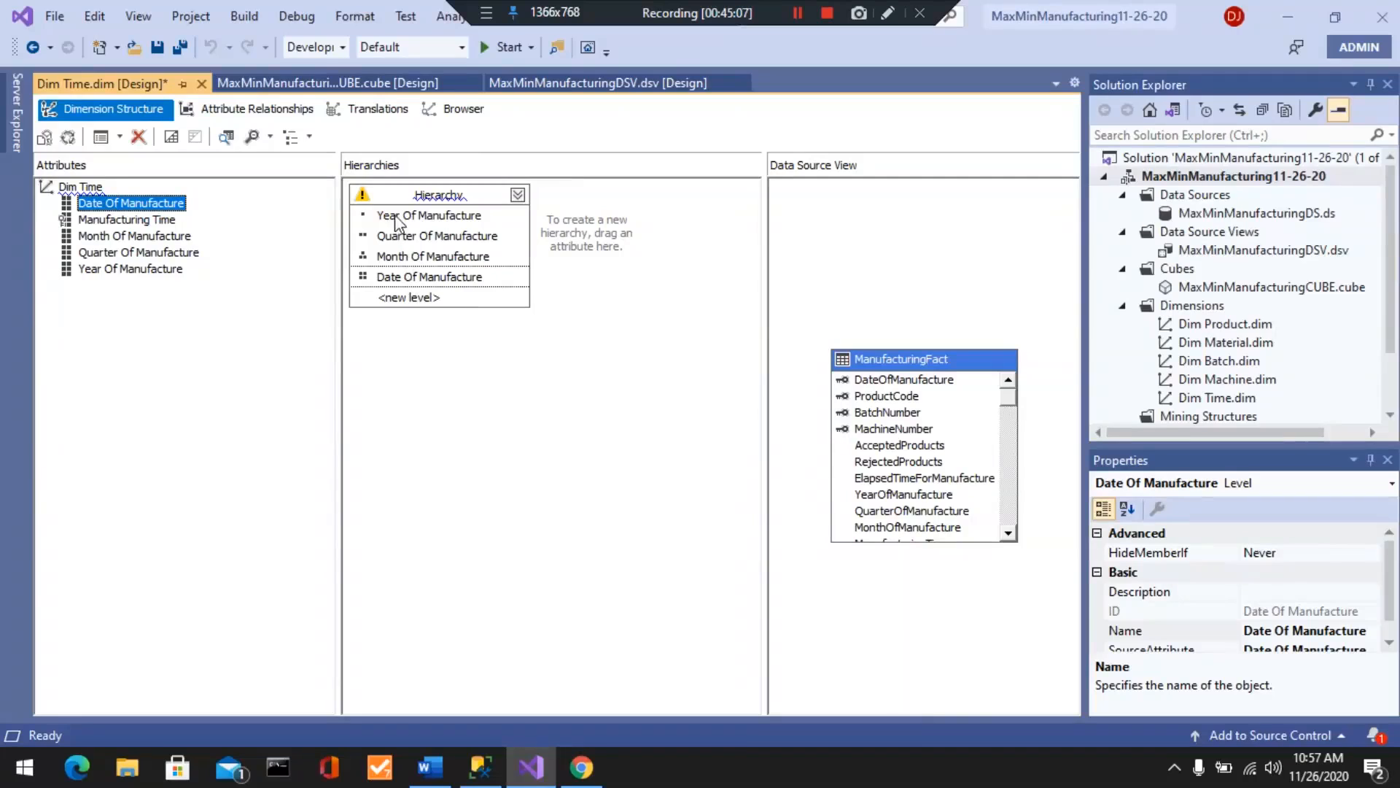
left_click(261, 115)
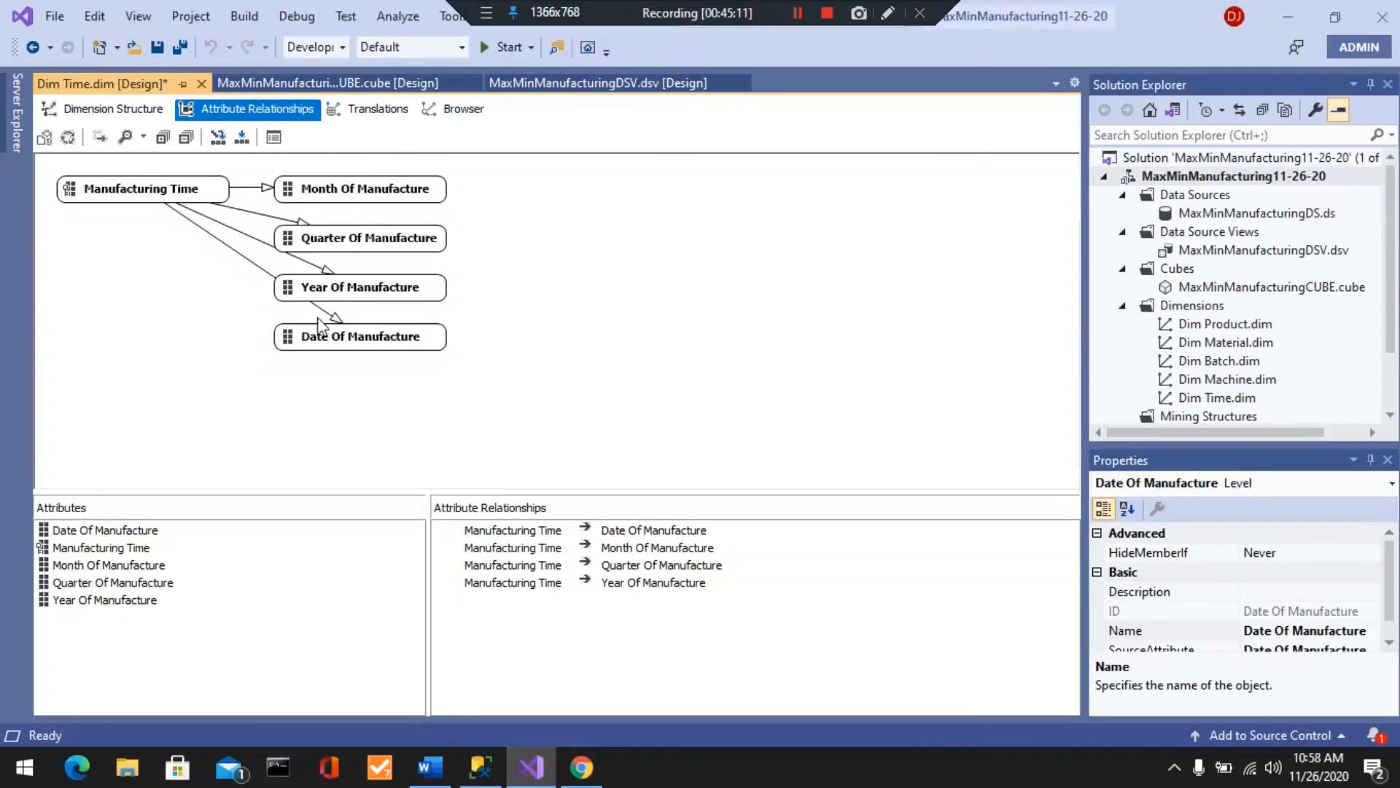
- Inspect the Date Of Manufacture attribute and its existing relationship in the diagram
left_click_drag(325, 336, 351, 379)
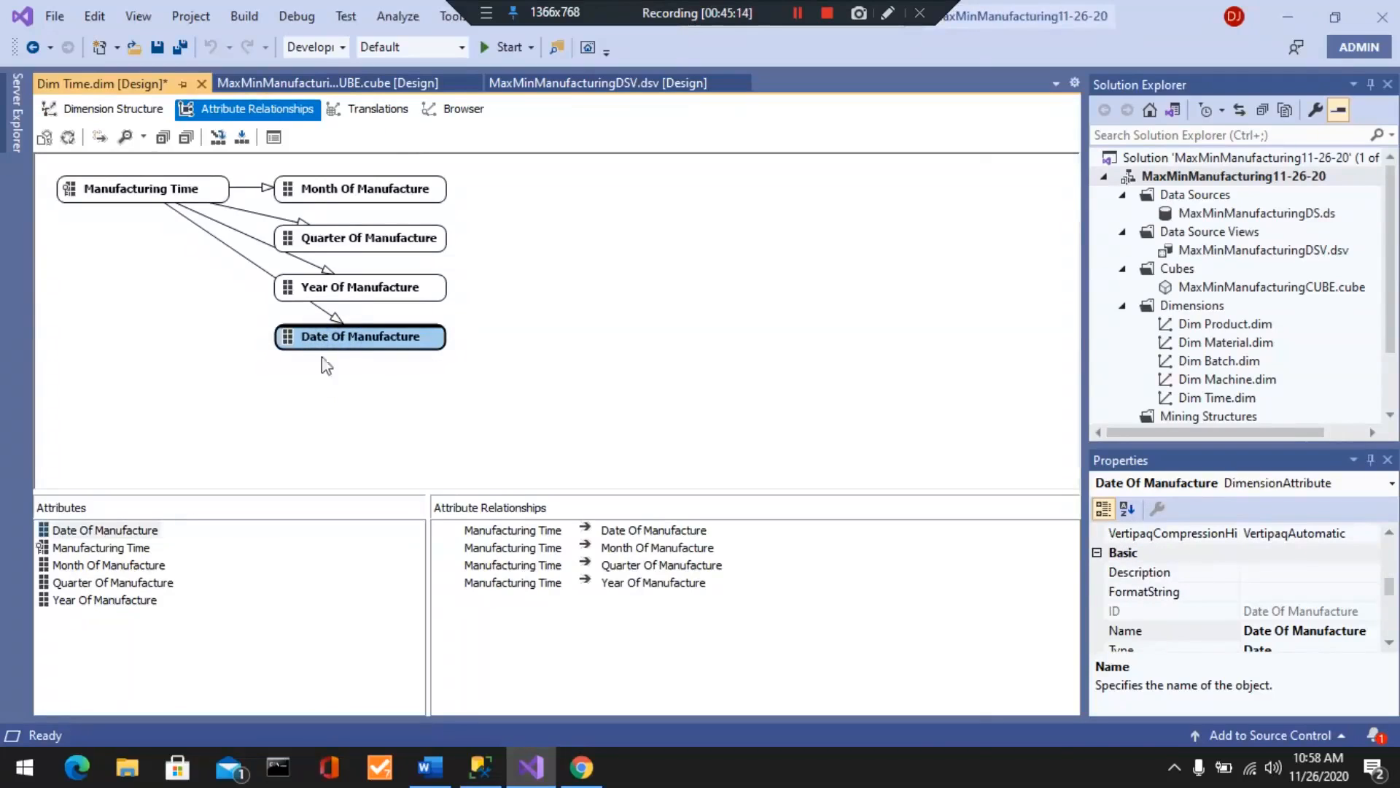
left_click(333, 318)
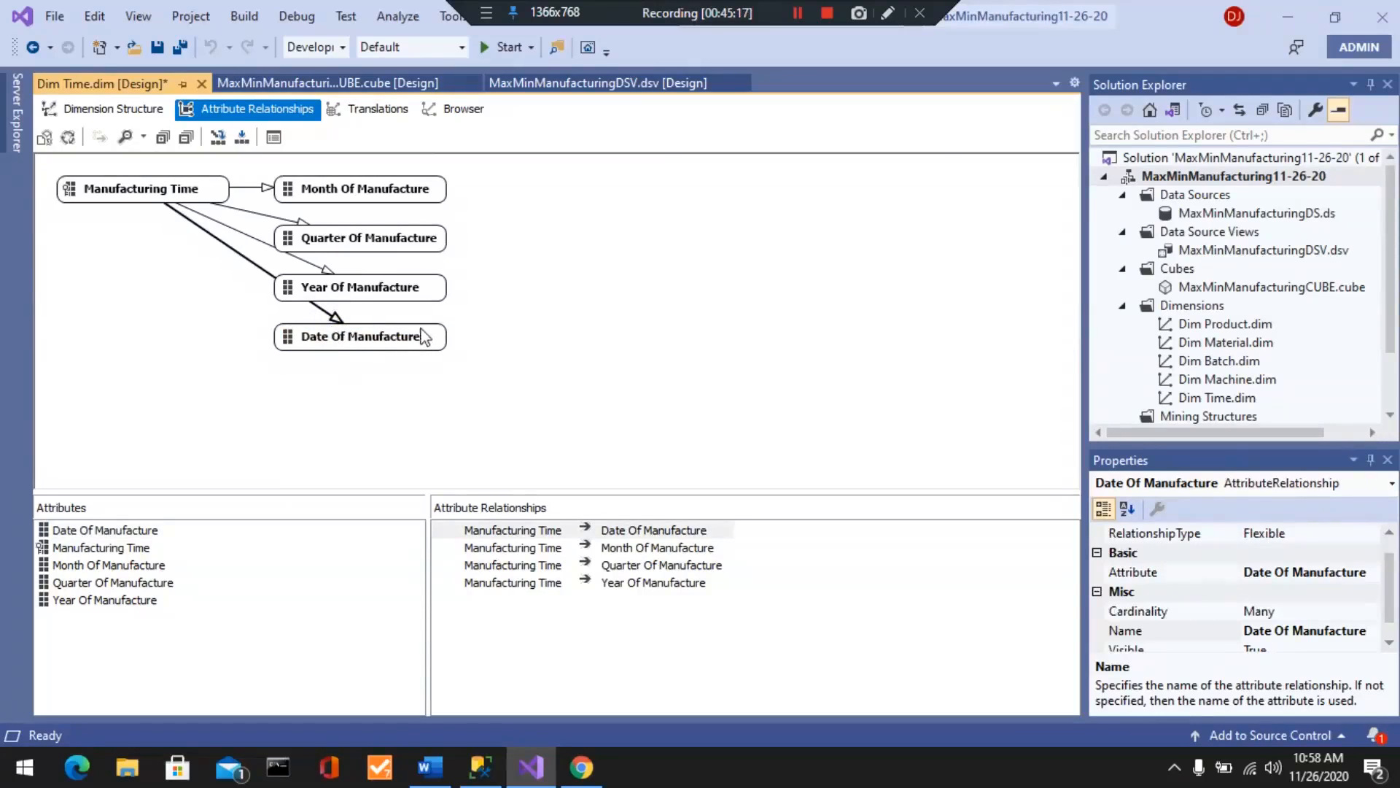
left_click(523, 340)
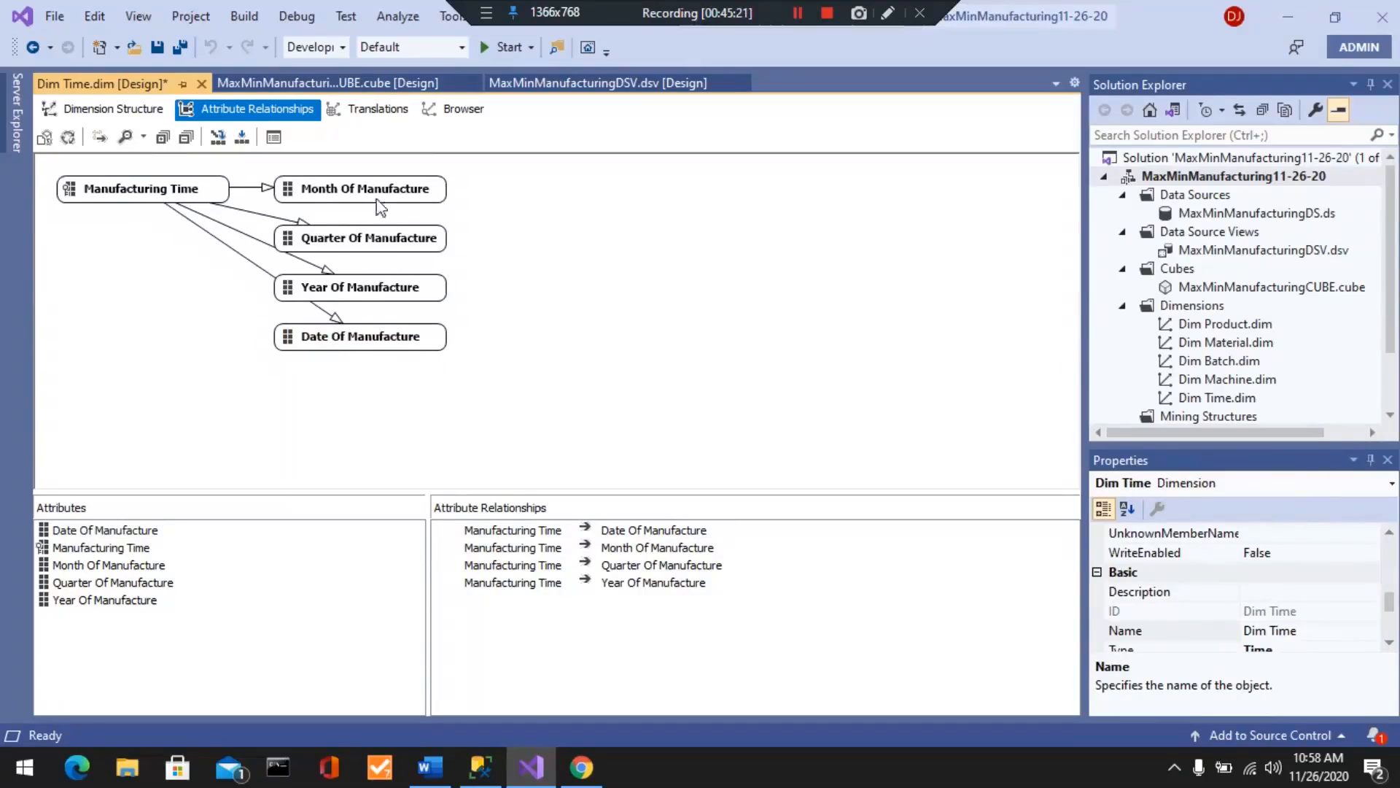
left_click(109, 109)
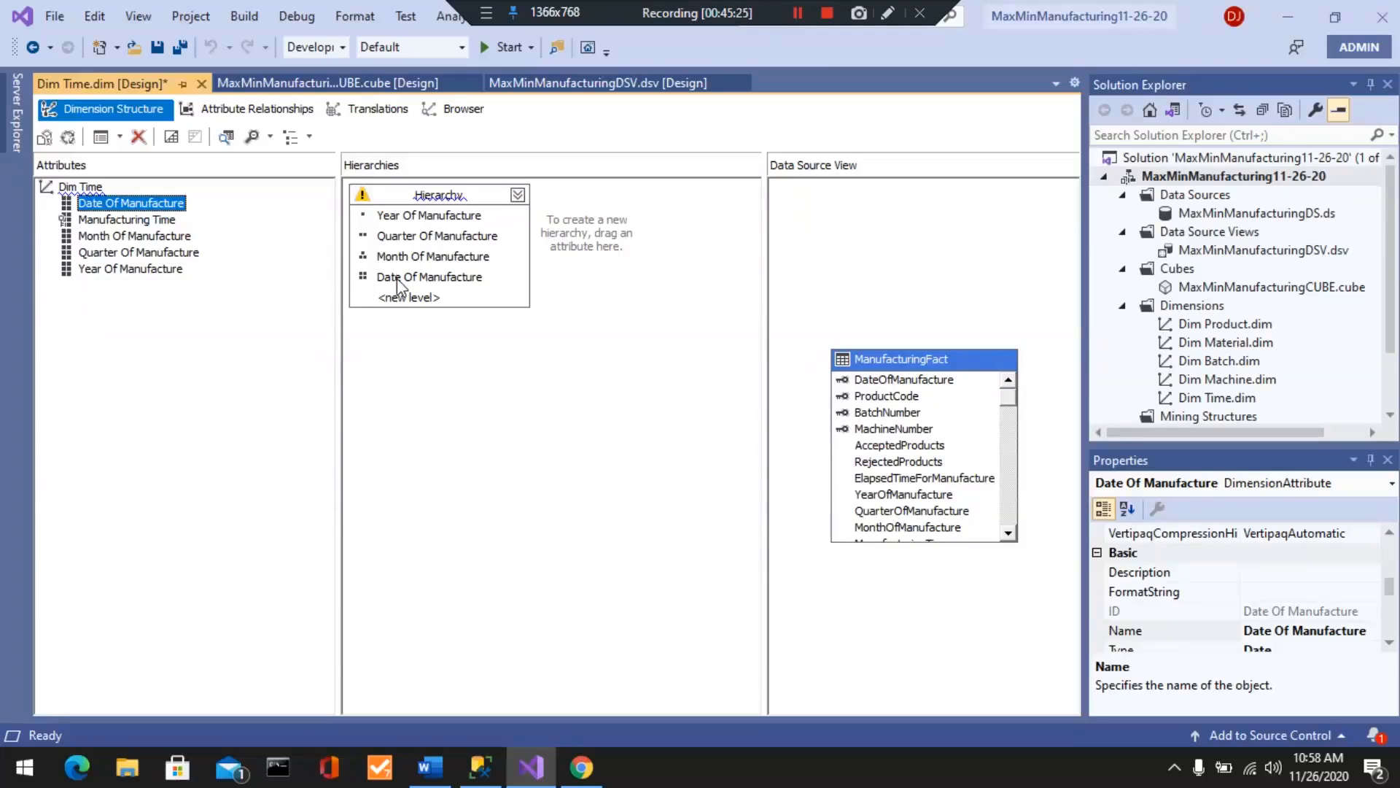
left_click(259, 111)
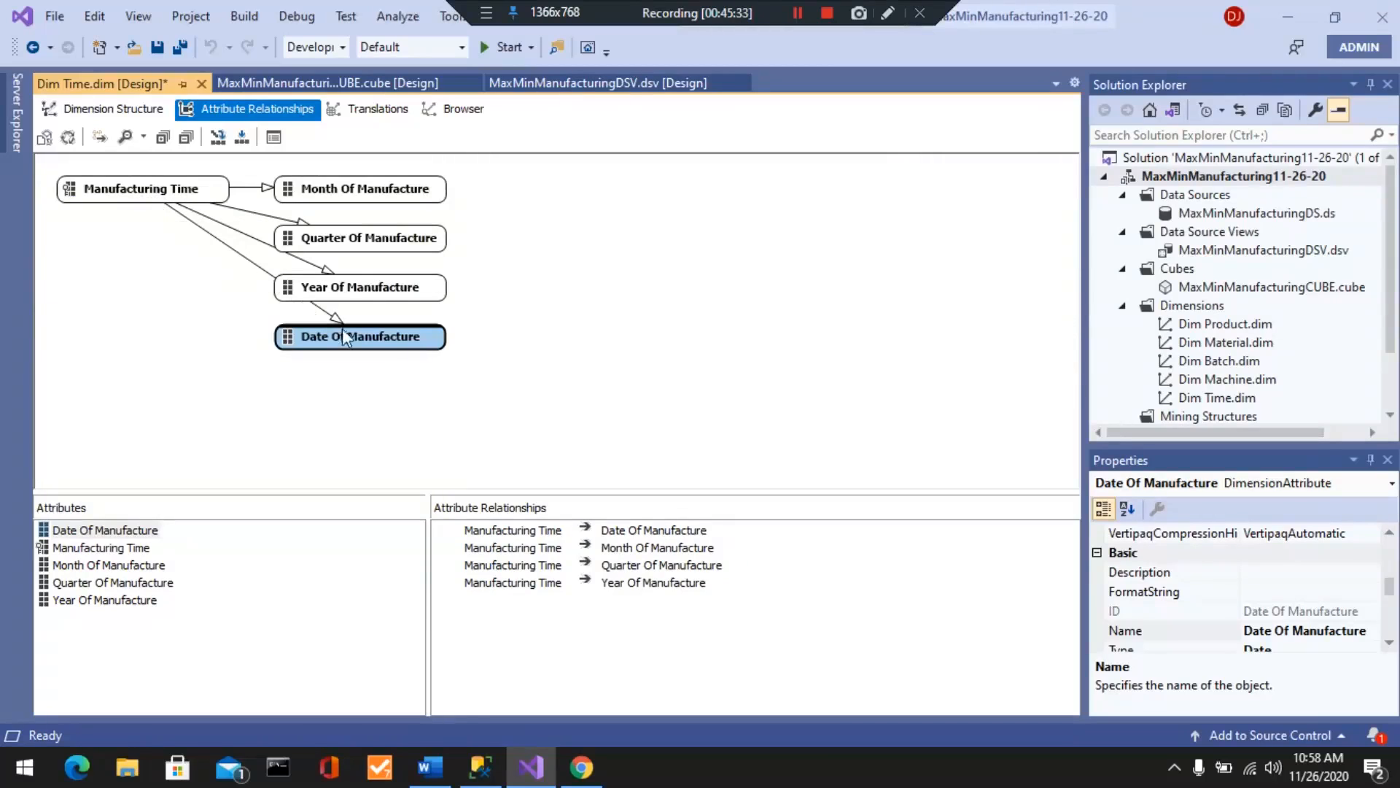
- Add a rigid relationship from Date Of Manufacture to Month Of Manufacture
right_click(389, 352)
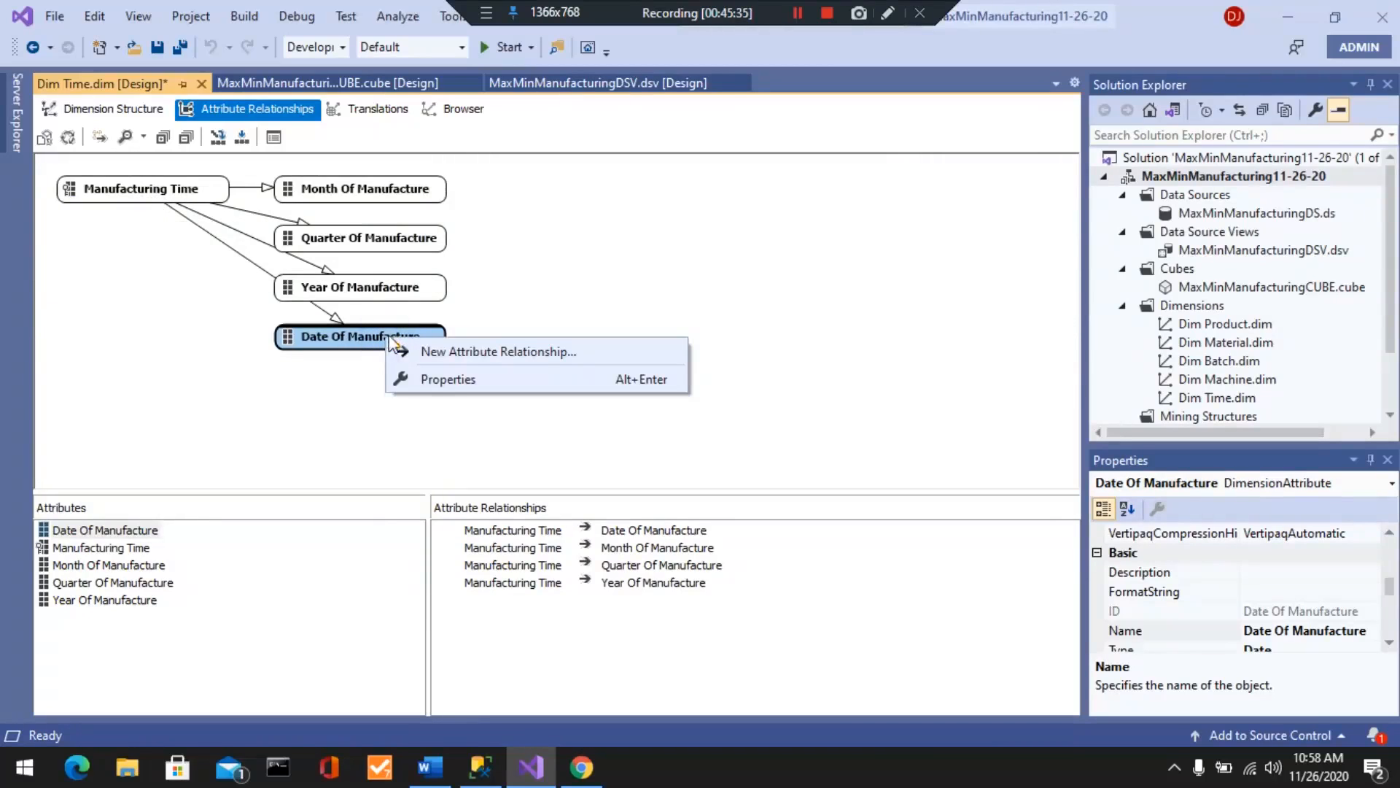
left_click(487, 353)
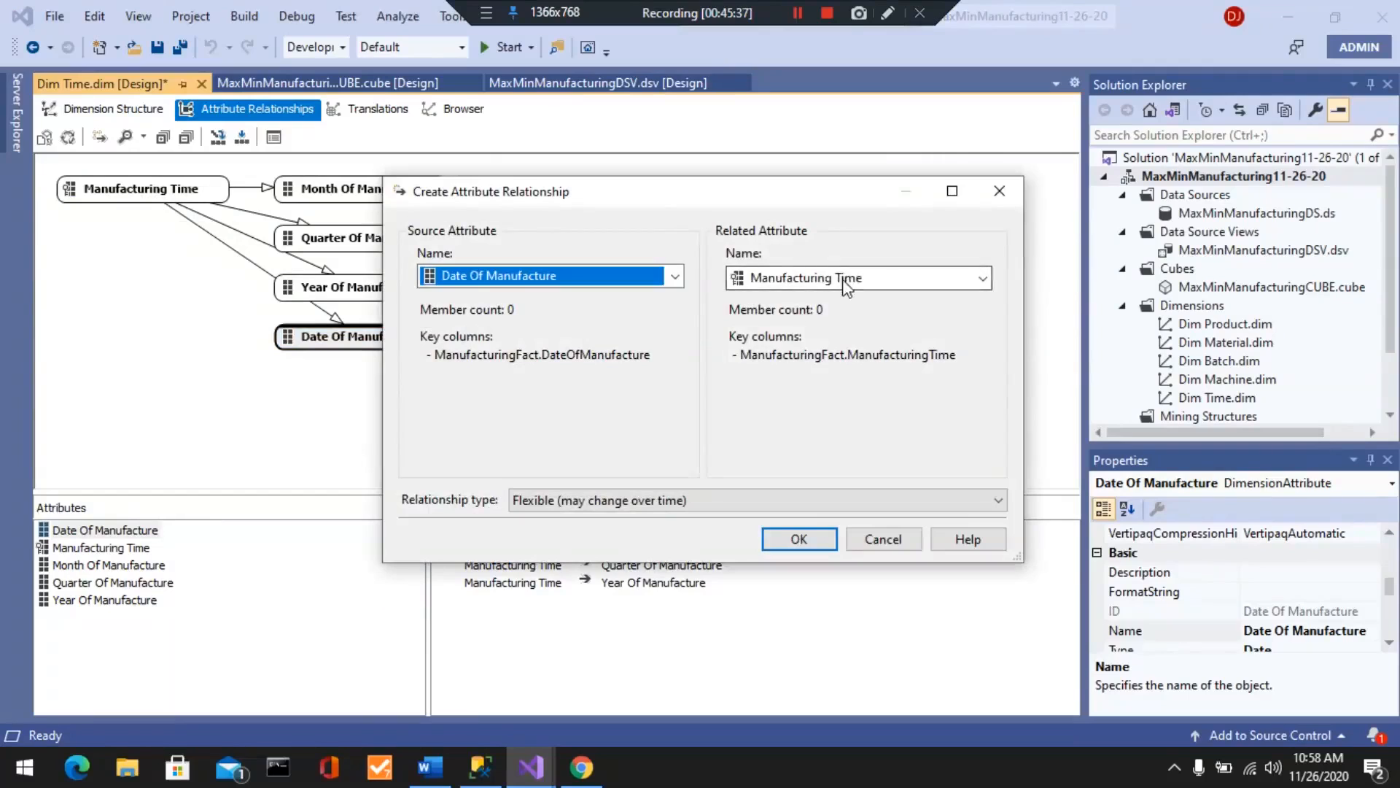
left_click(845, 277)
left_click(816, 337)
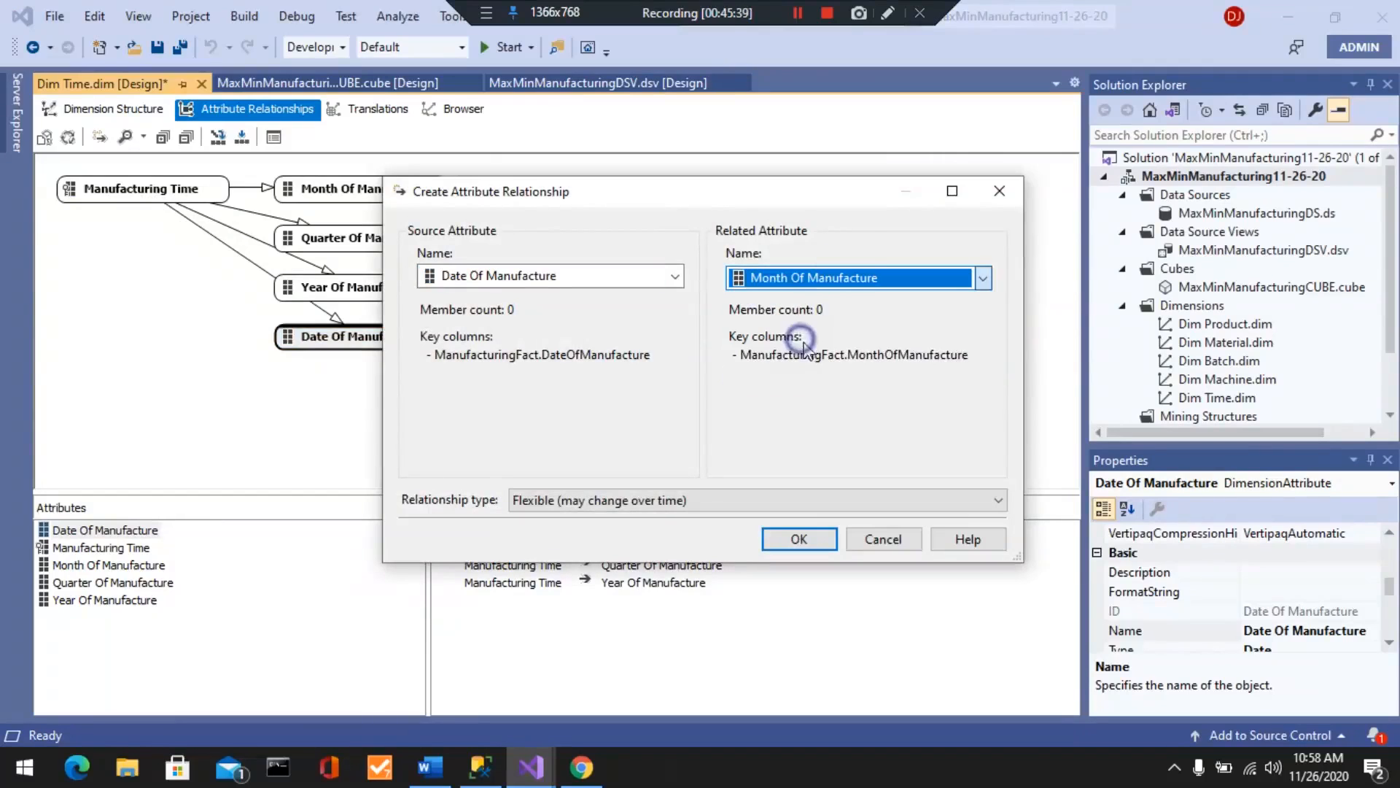
left_click(540, 503)
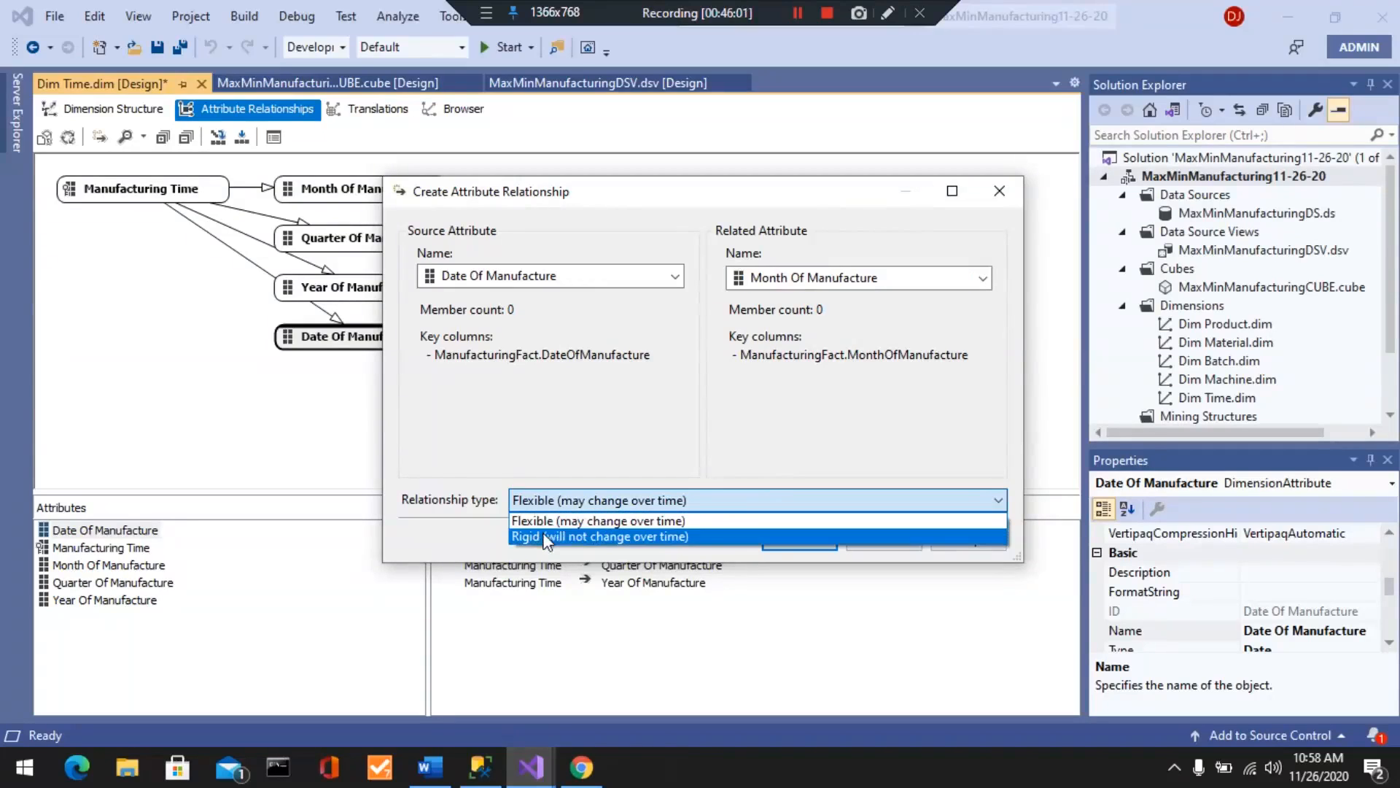
left_click(616, 539)
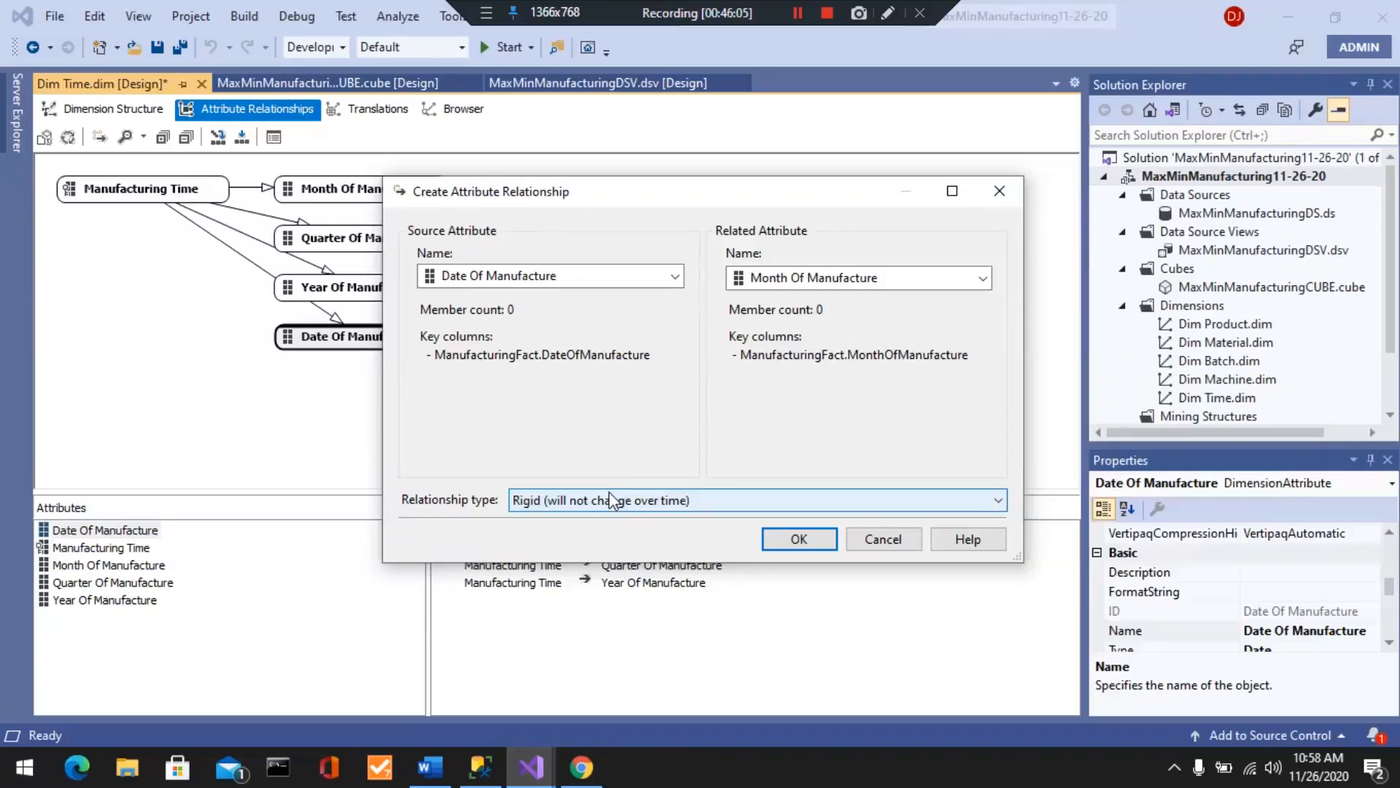
left_click(799, 539)
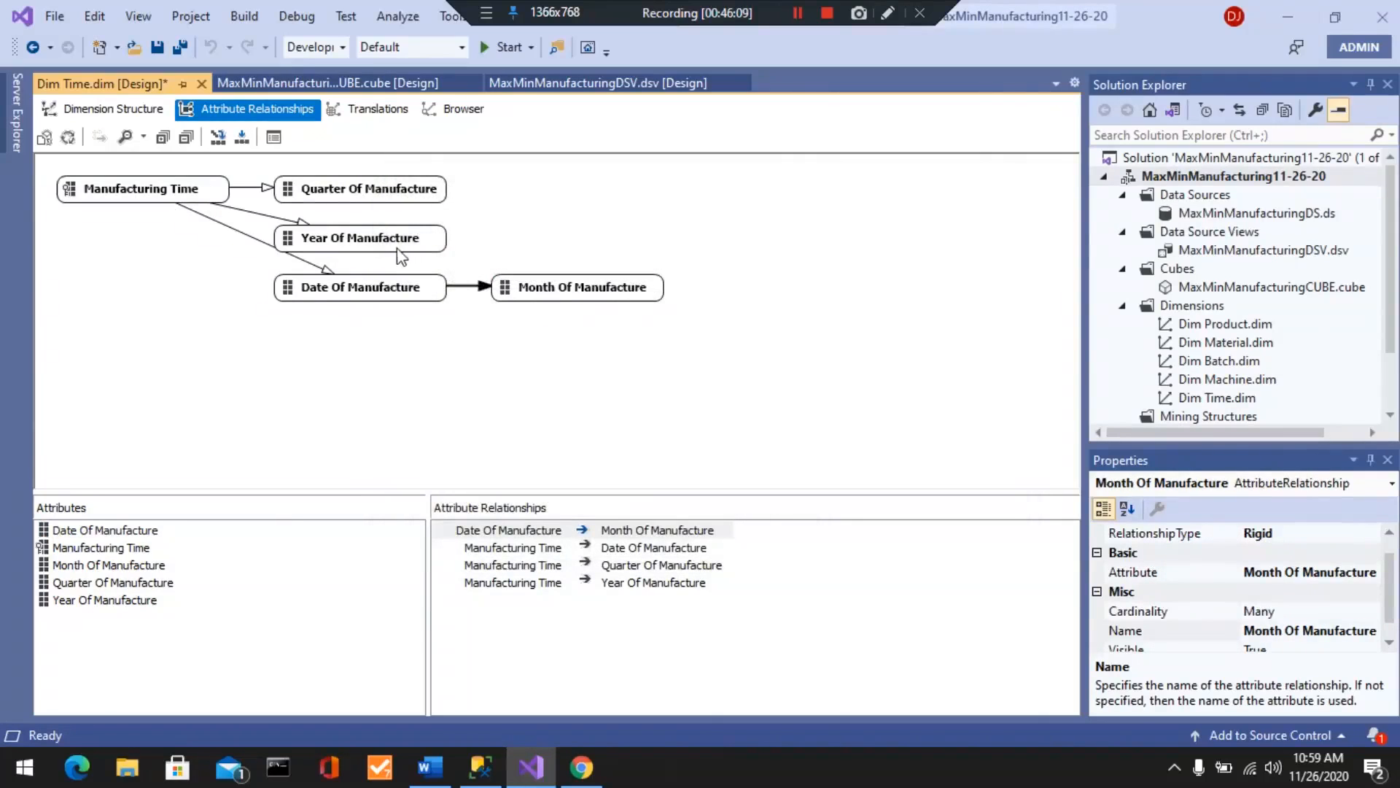
- Add a rigid relationship from Month Of Manufacture to Quarter Of Manufacture
right_click(598, 295)
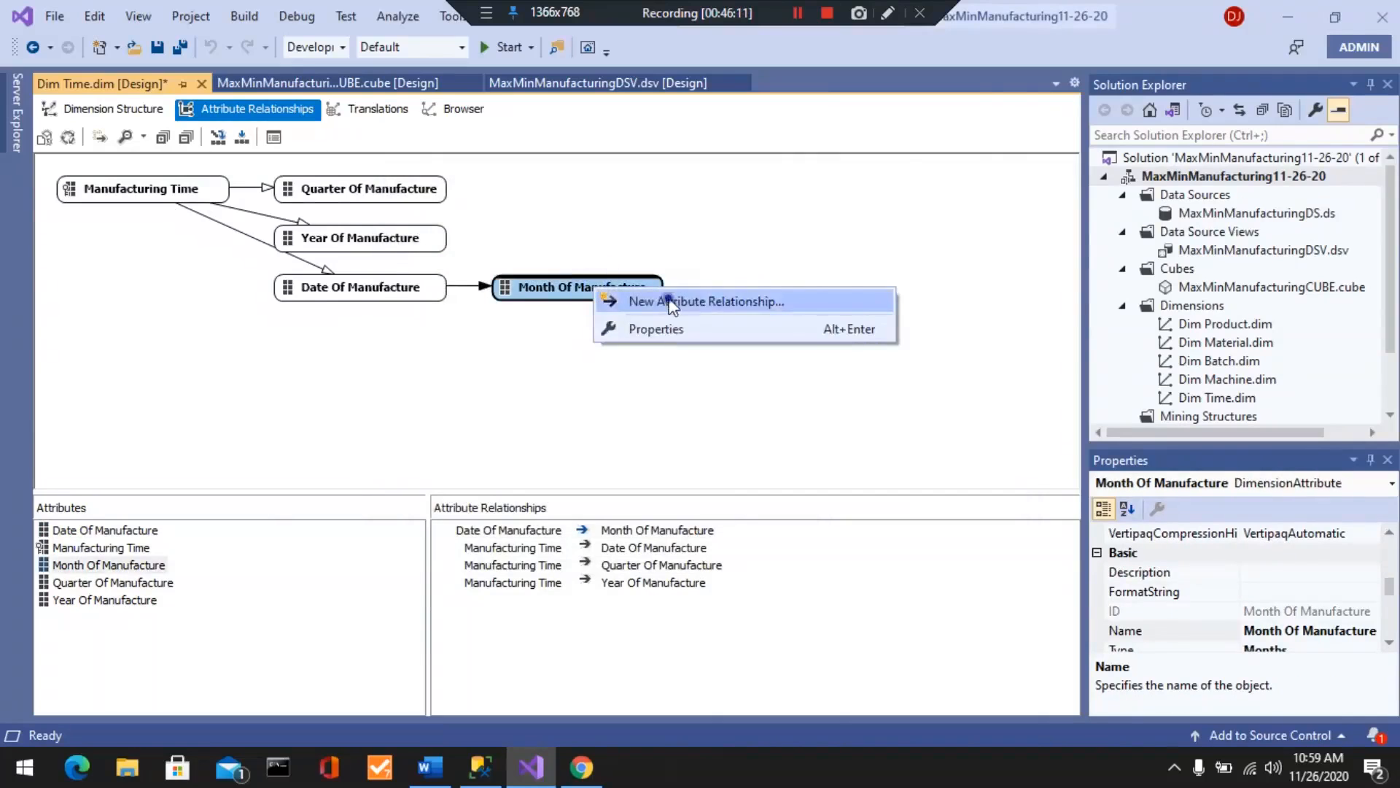
left_click(633, 301)
left_click(851, 280)
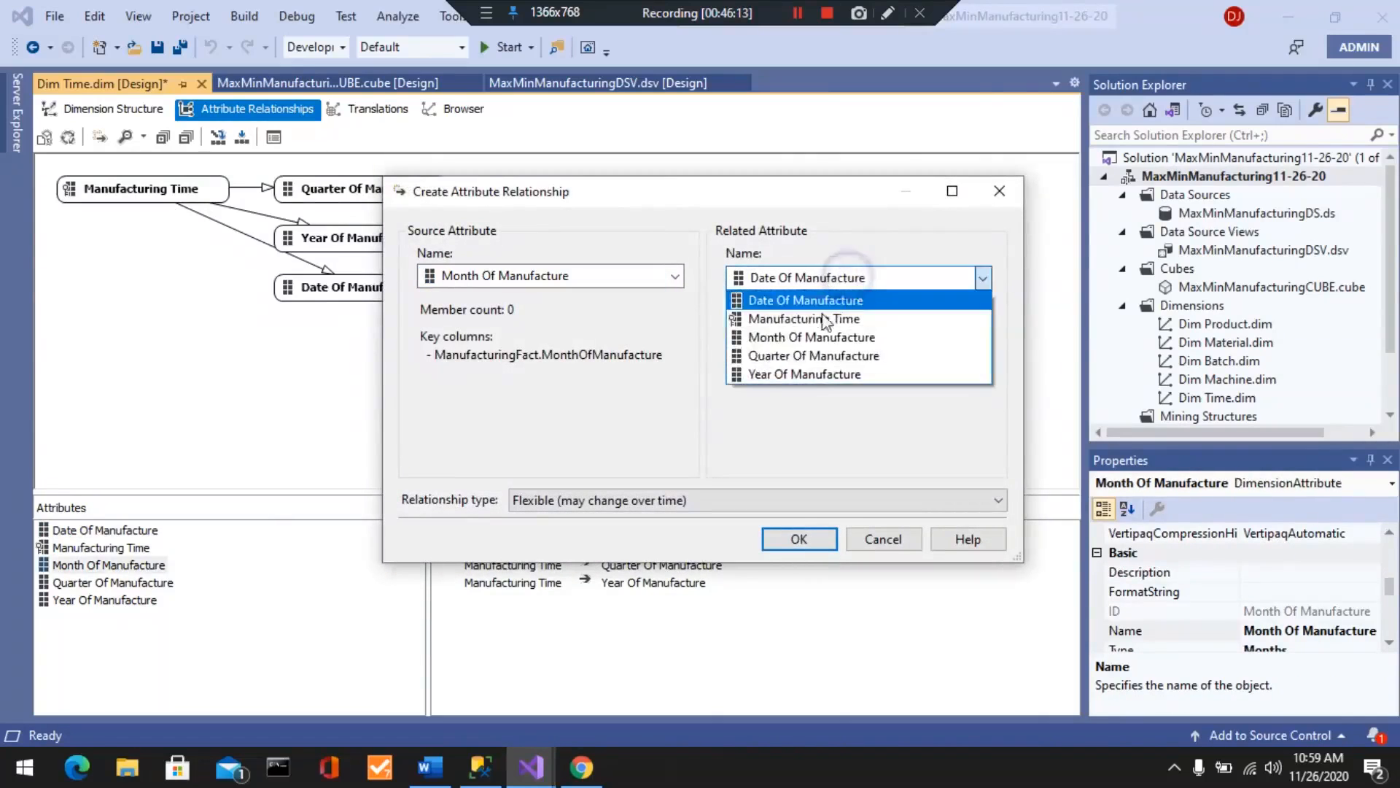
left_click(809, 354)
left_click(604, 501)
left_click(557, 532)
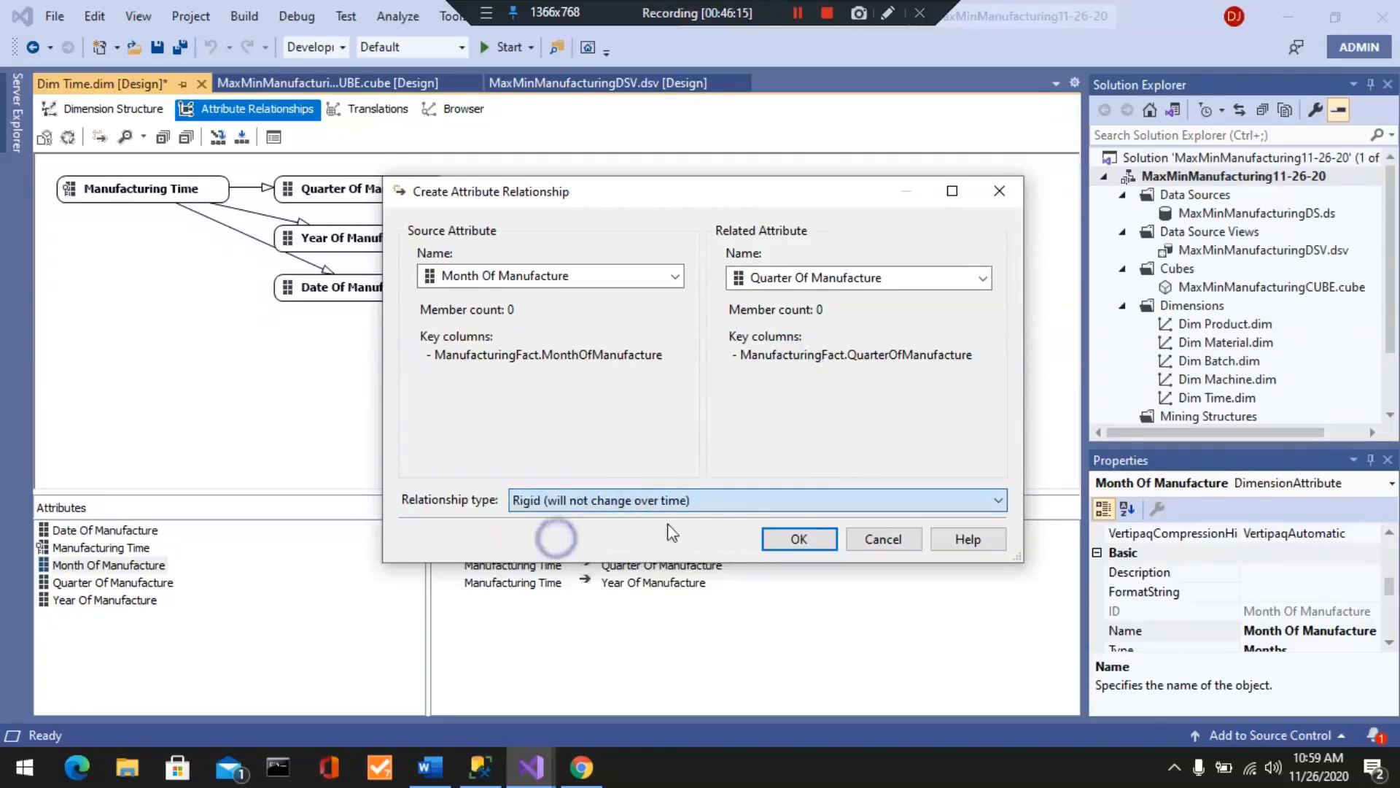
left_click(799, 539)
- Add a rigid relationship from Quarter Of Manufacture to Year Of Manufacture
left_click(800, 240)
right_click(800, 241)
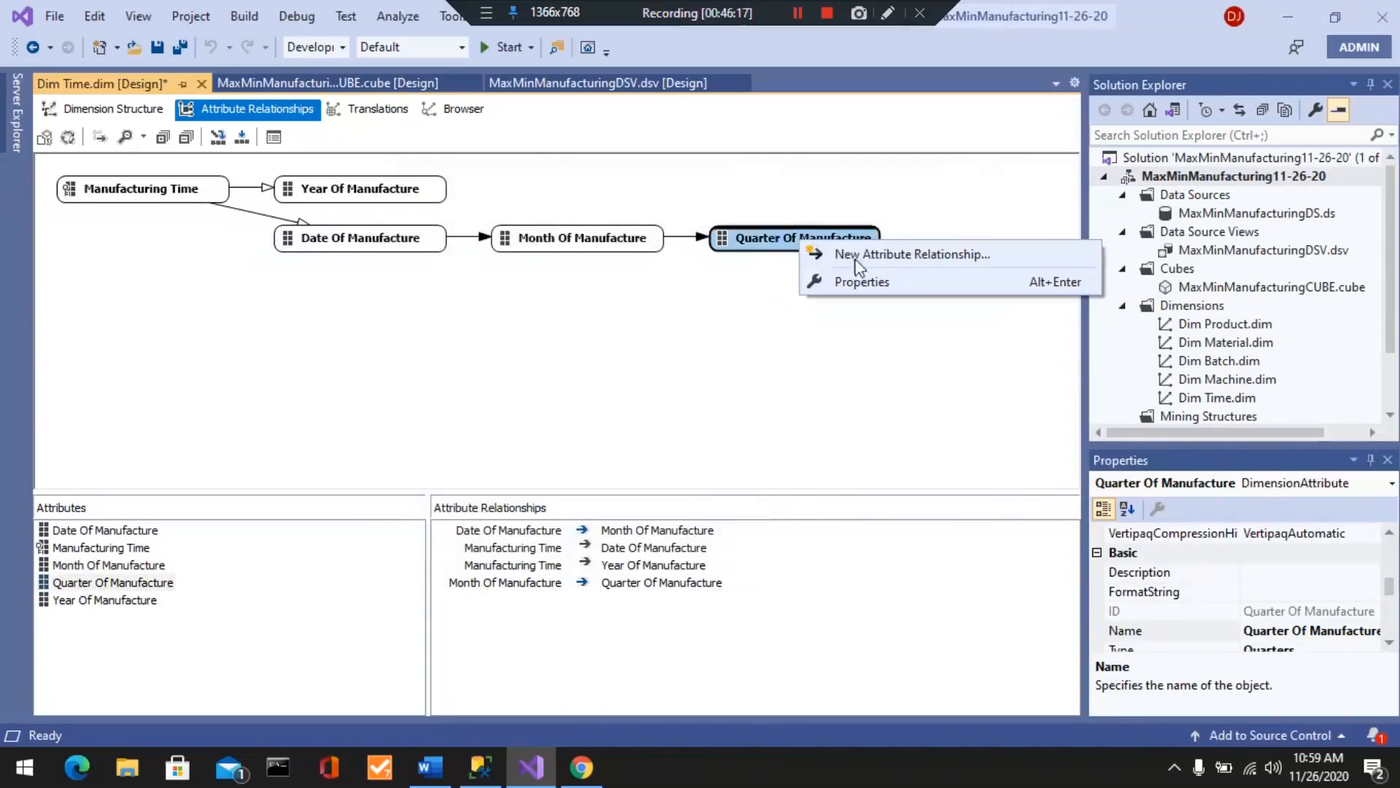
left_click(850, 253)
left_click(809, 277)
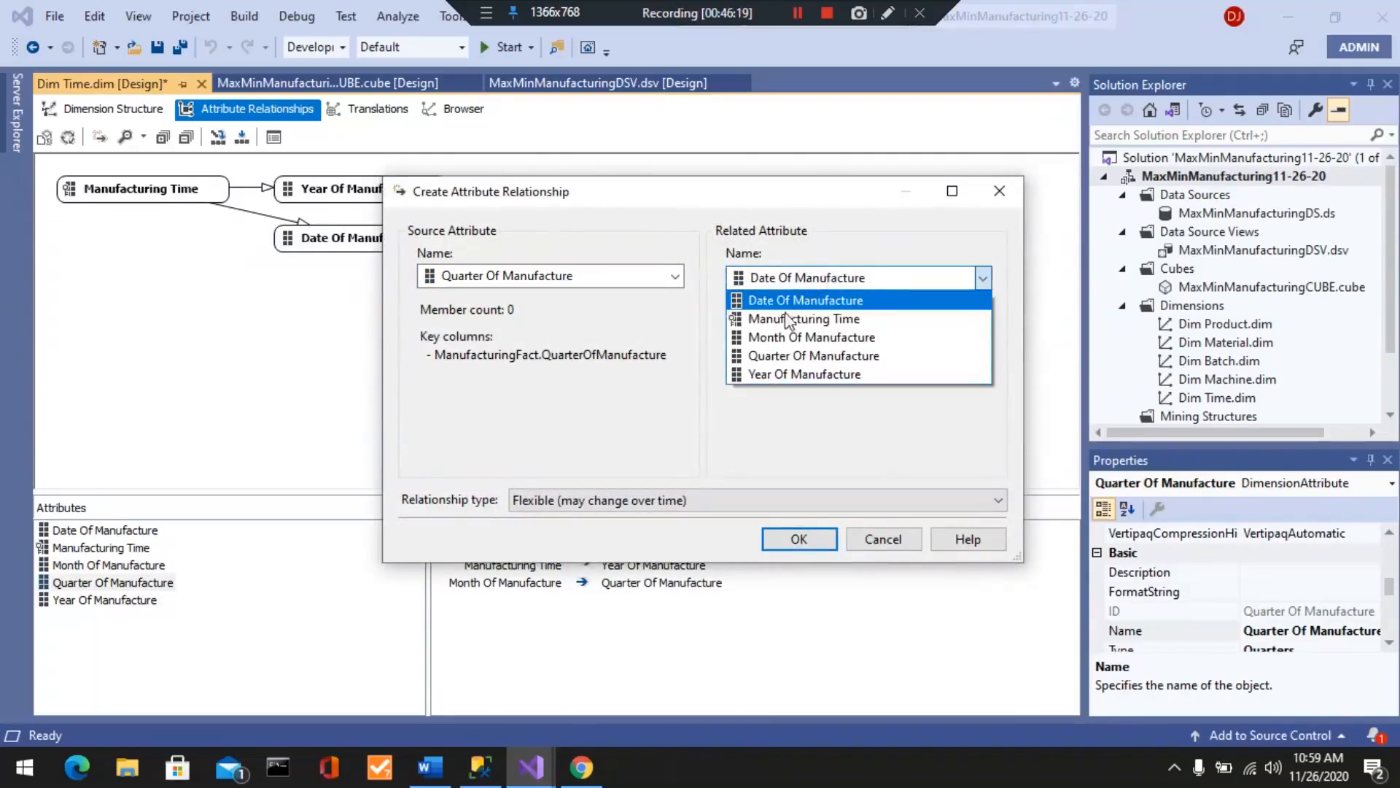
left_click(768, 379)
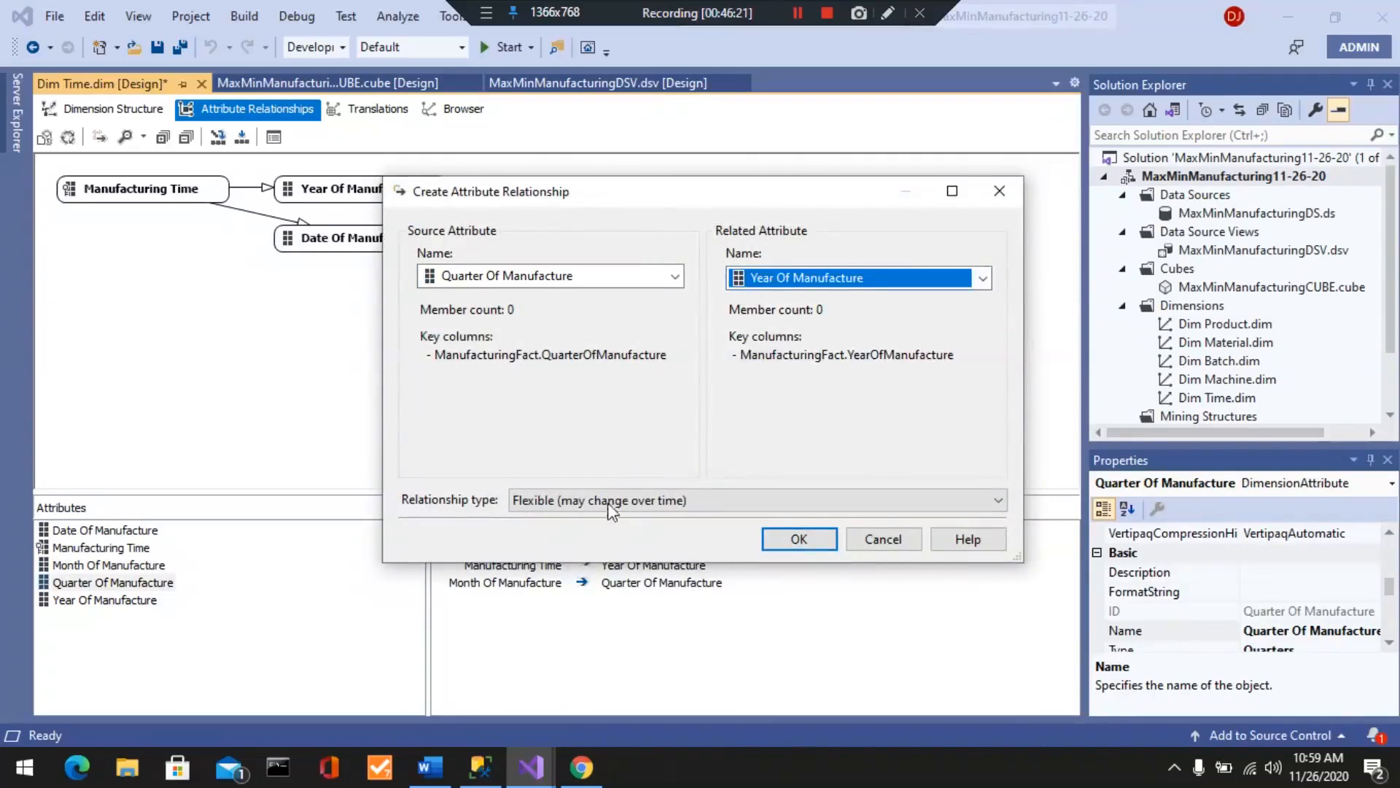
left_click(557, 501)
left_click(557, 541)
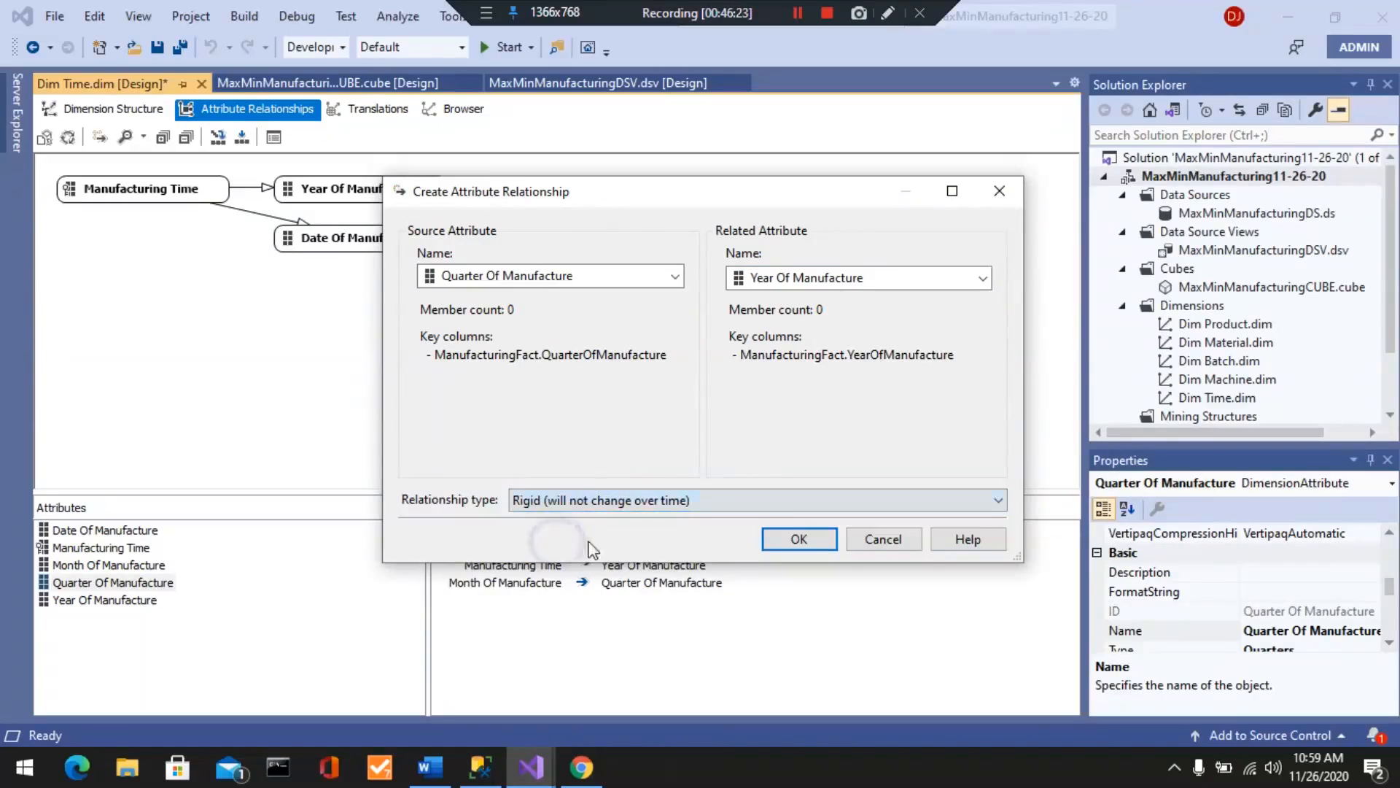
left_click(800, 540)
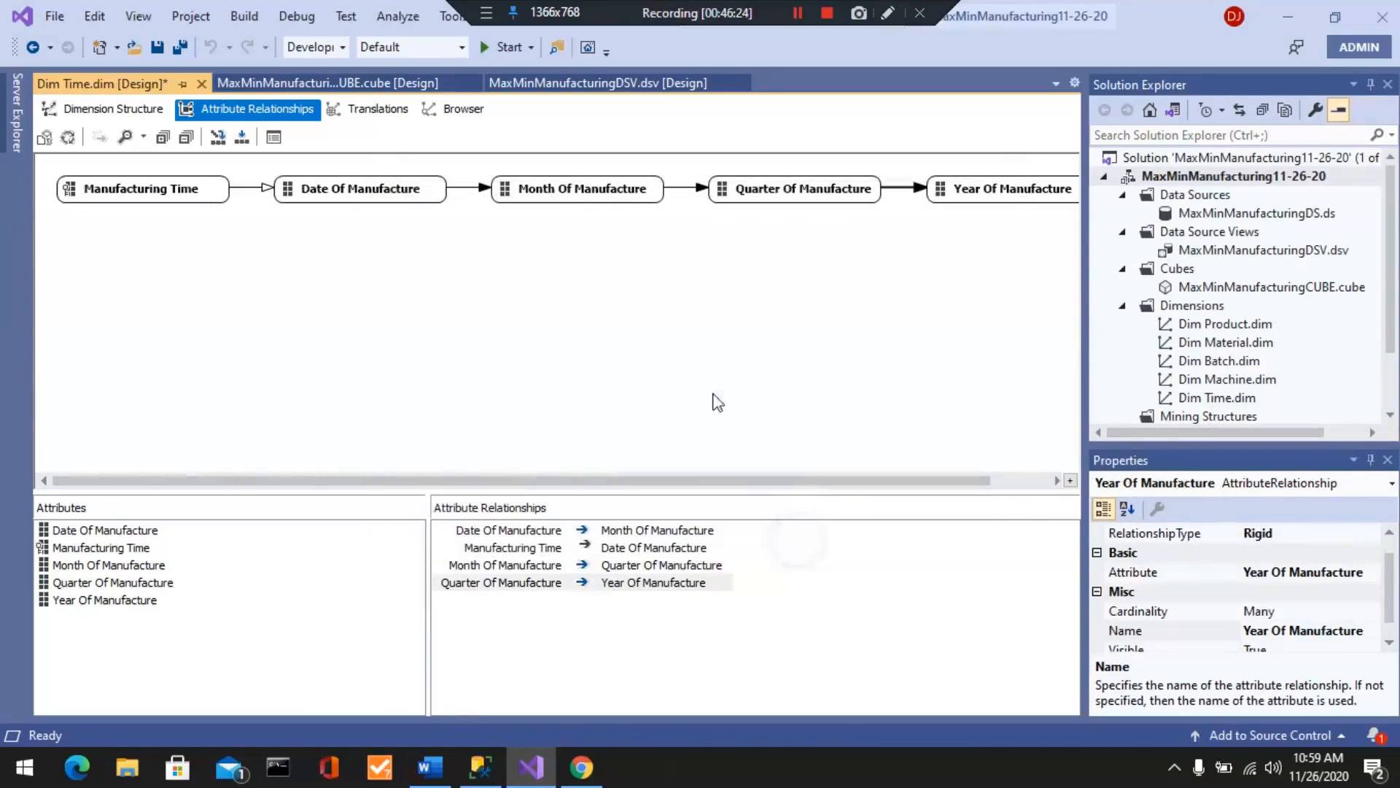
- Make the Manufacturing Time to Date relationship Rigid and save Dim Time
right_click(268, 193)
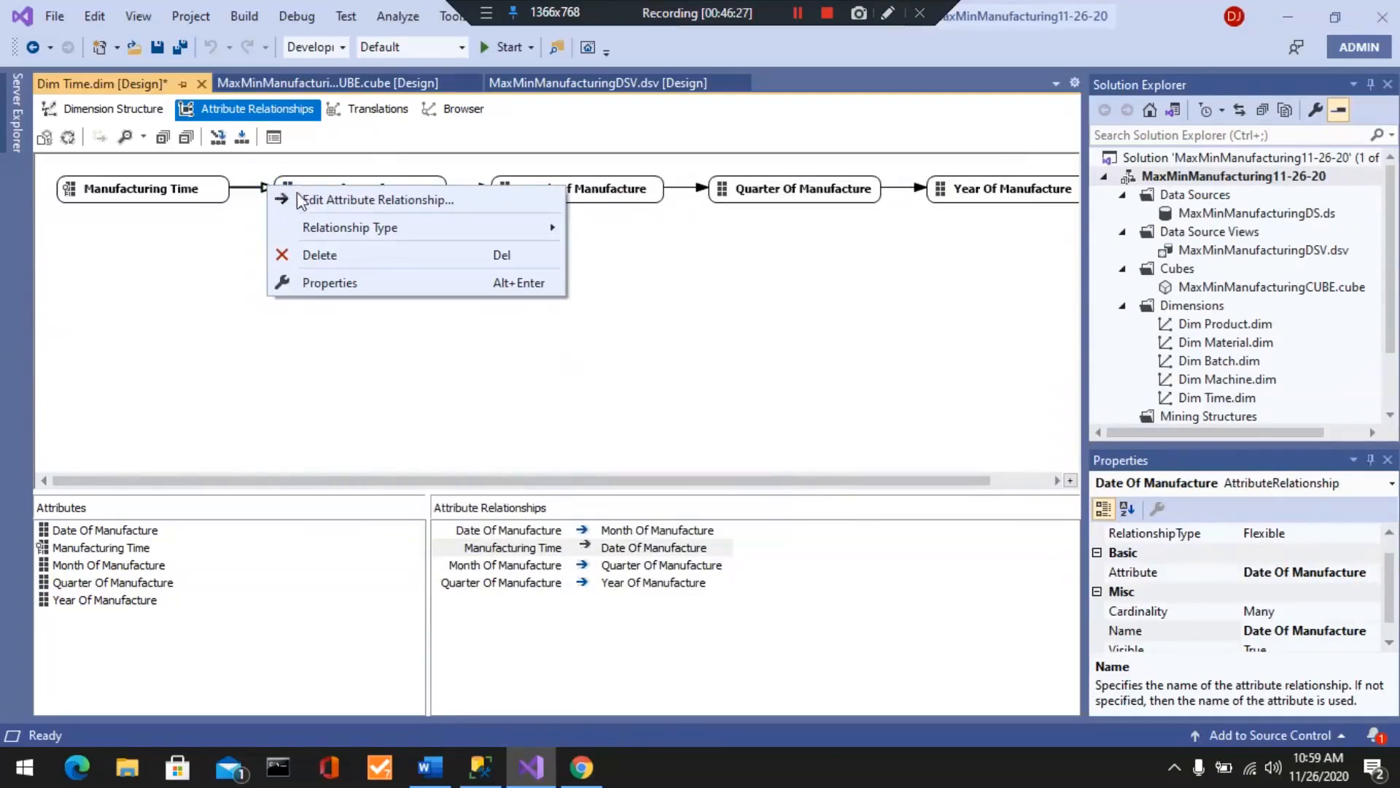
mouse_move(320, 227)
left_click(618, 253)
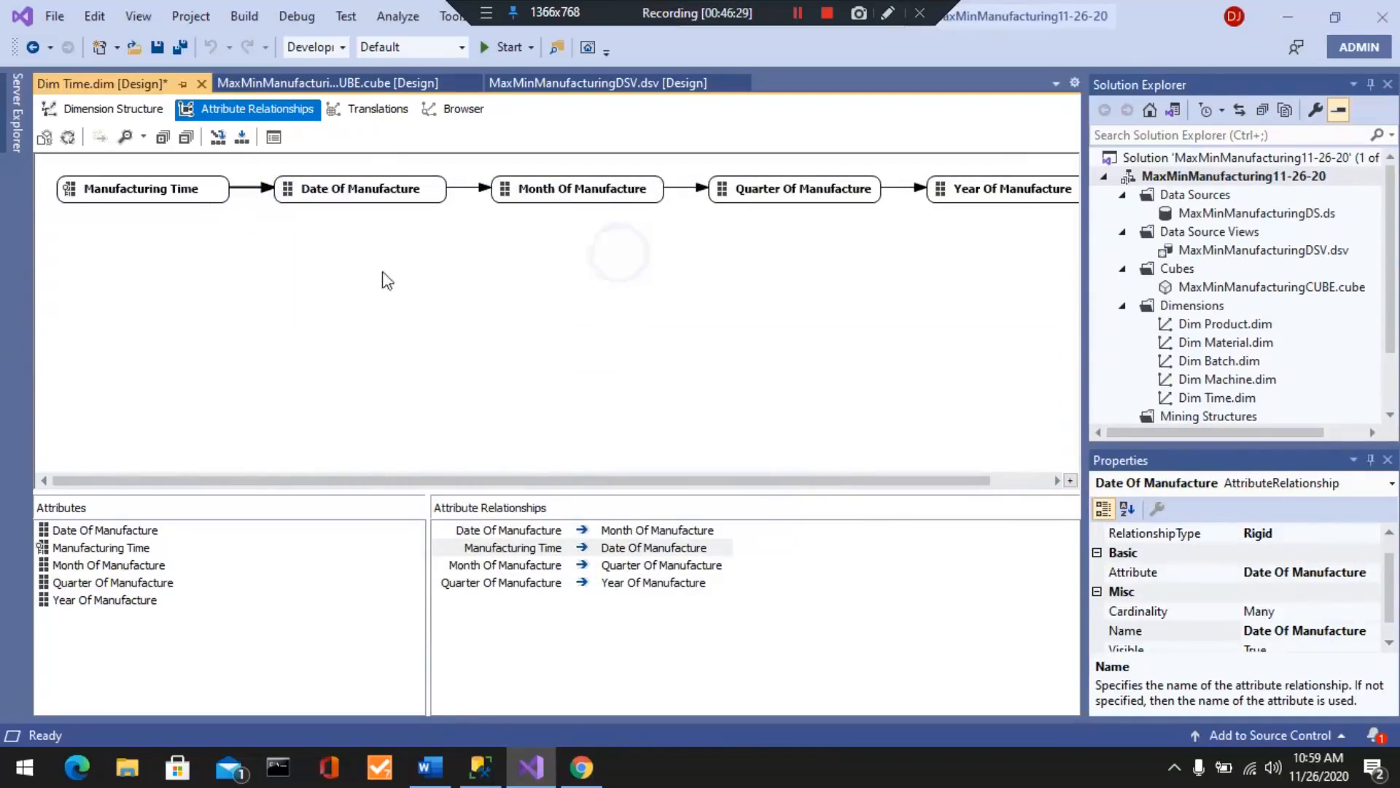
left_click(154, 47)
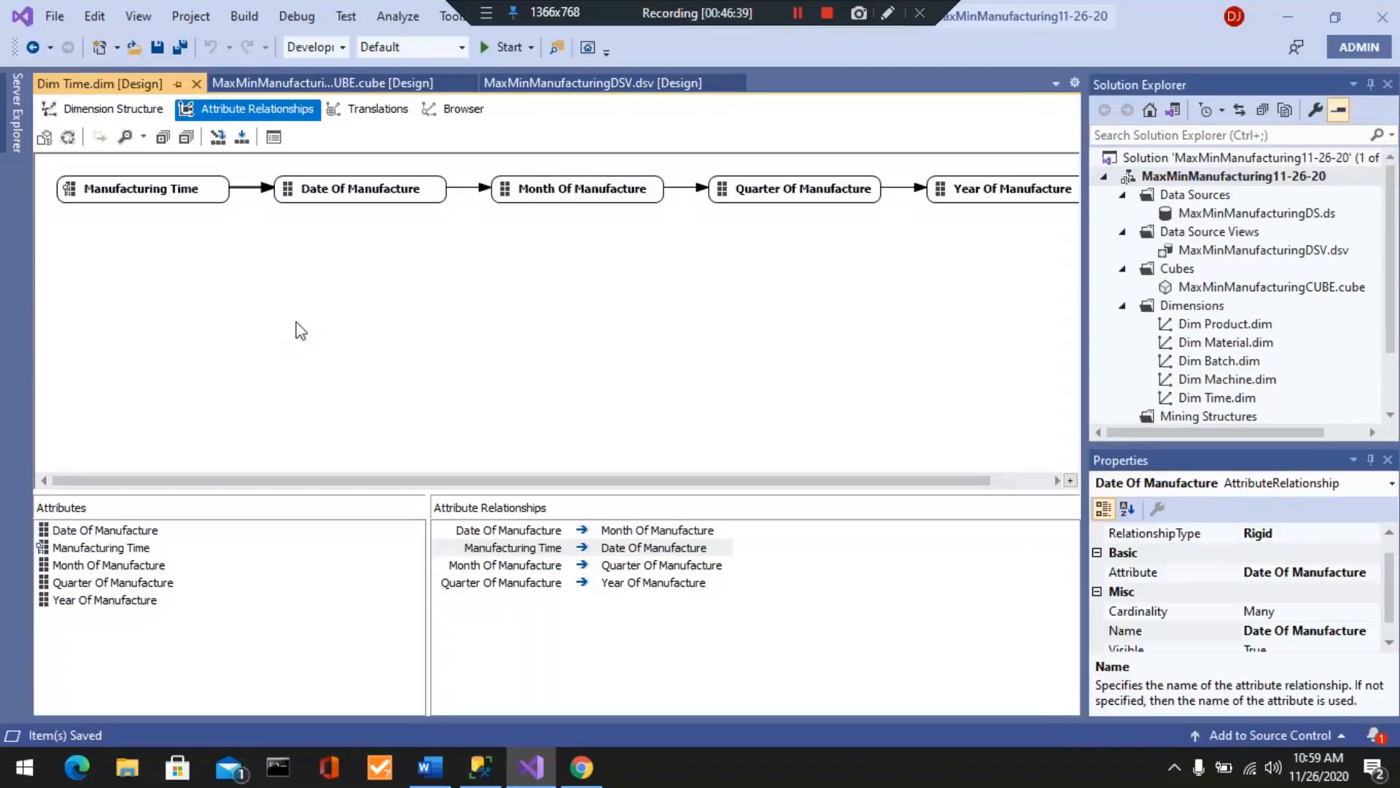
- Close the Dim Time designer and review the cube's Dim Product and Dim Machine dimensions
left_click(197, 85)
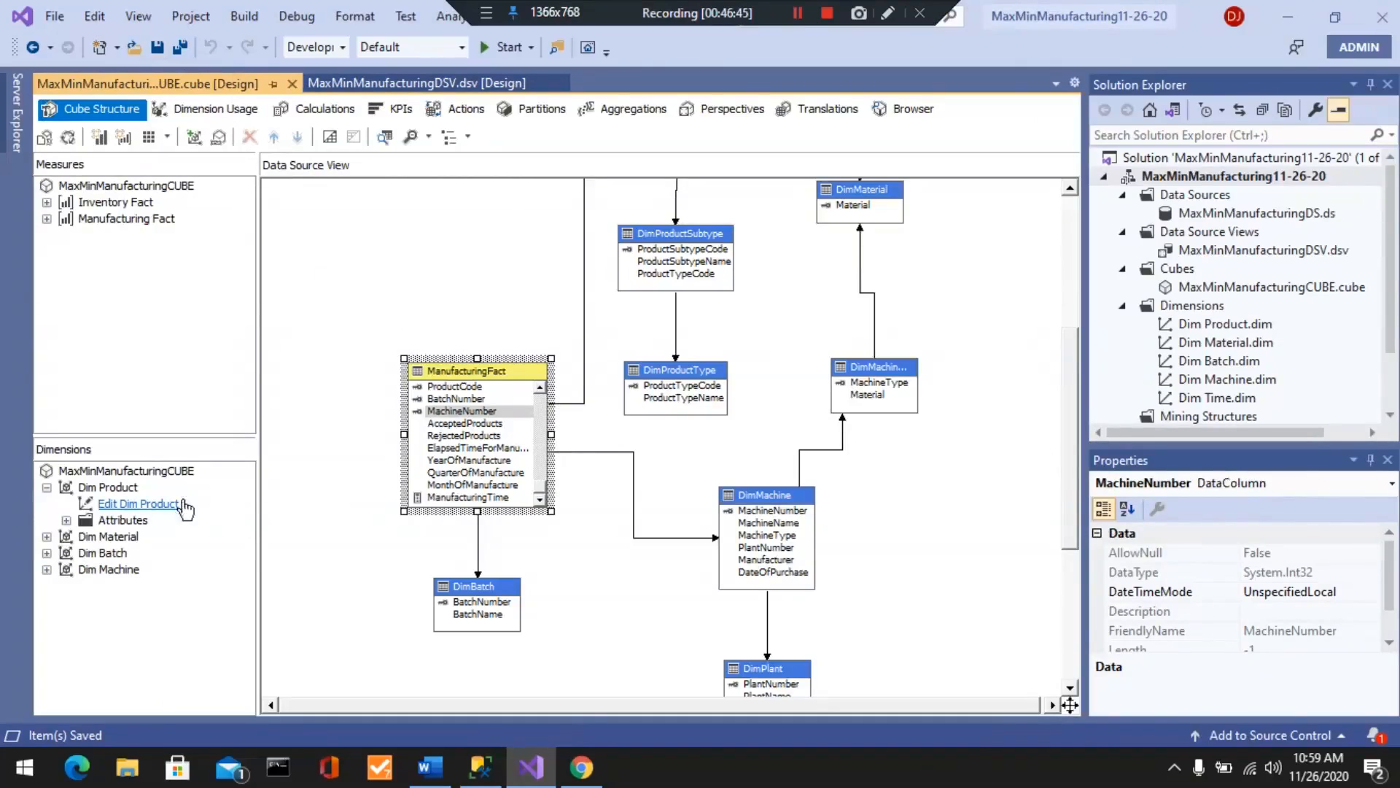
left_click(46, 488)
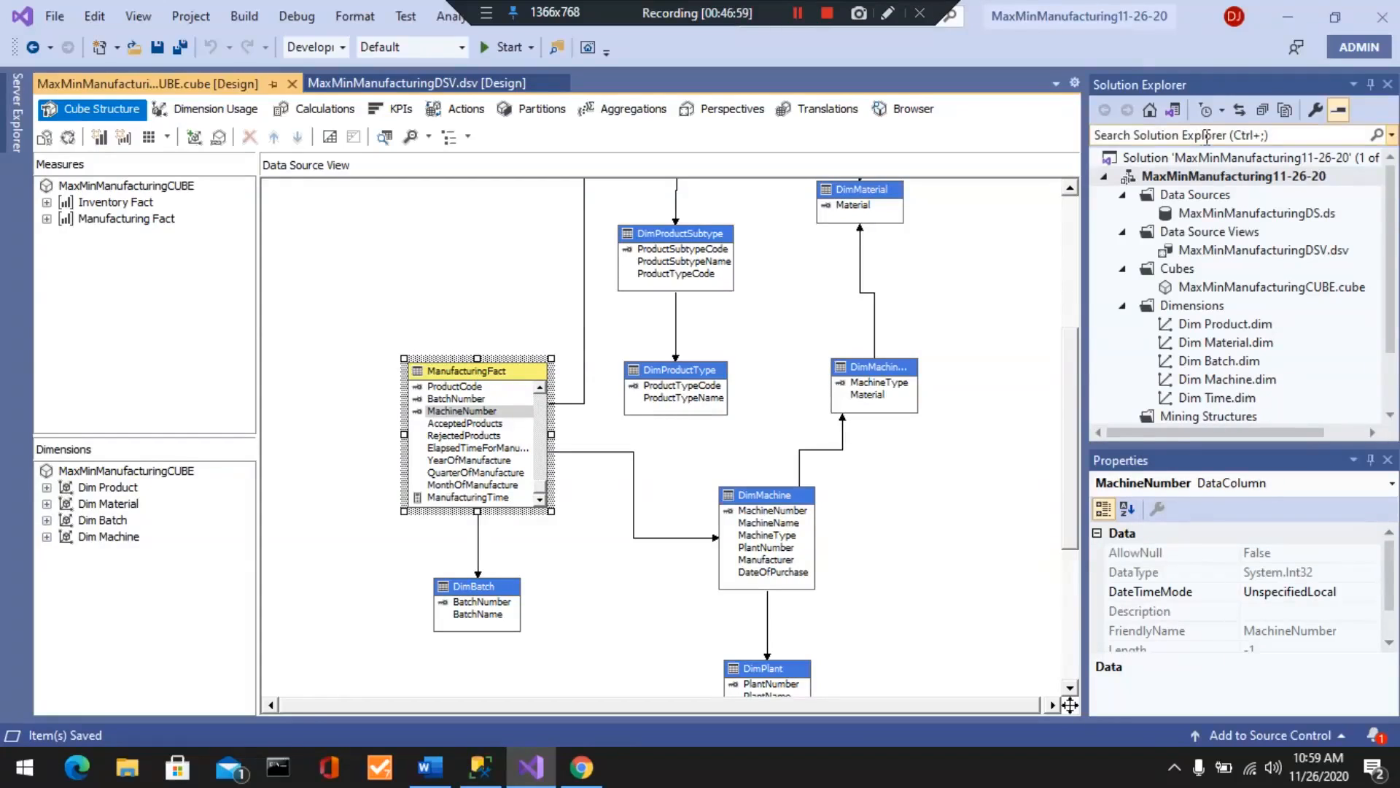
left_click(46, 537)
left_click(65, 569)
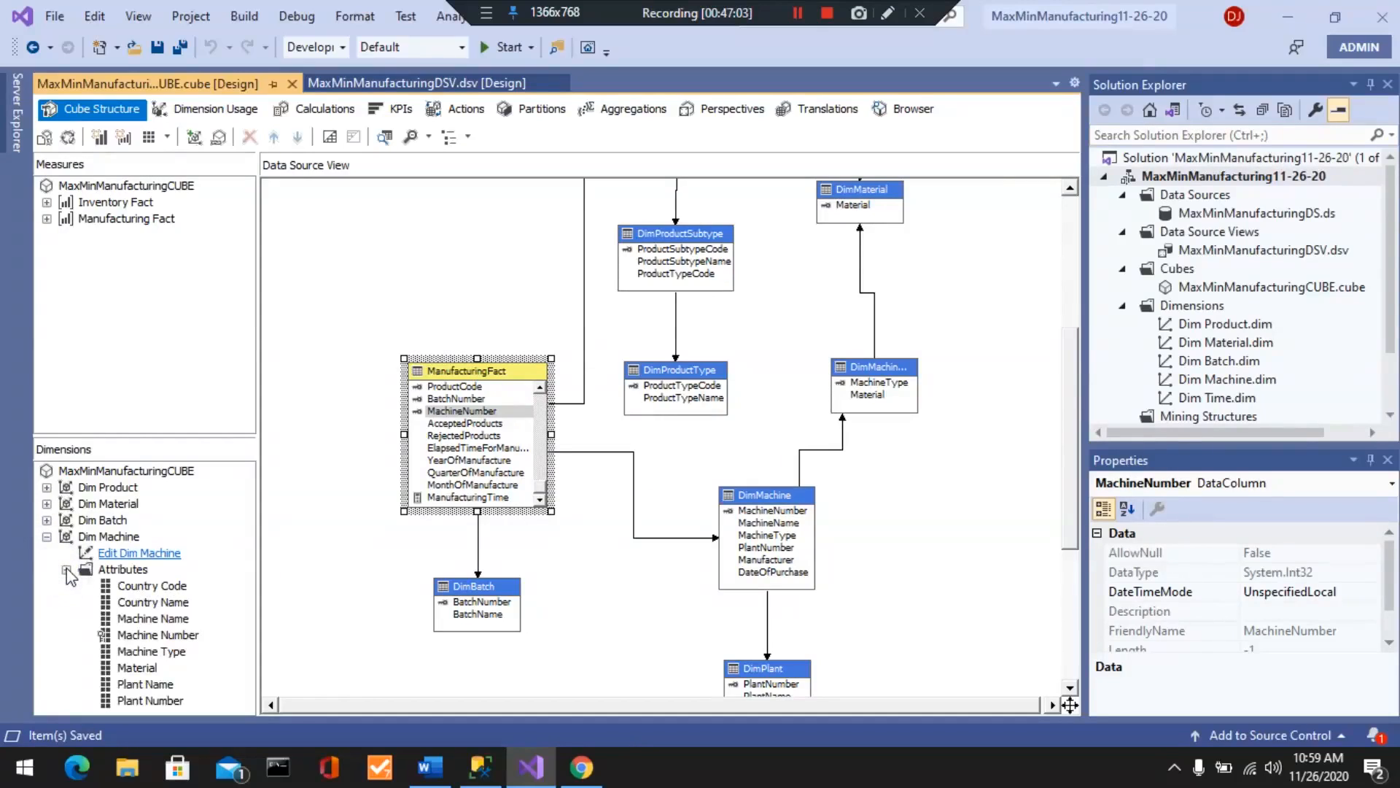
left_click(66, 570)
left_click(46, 537)
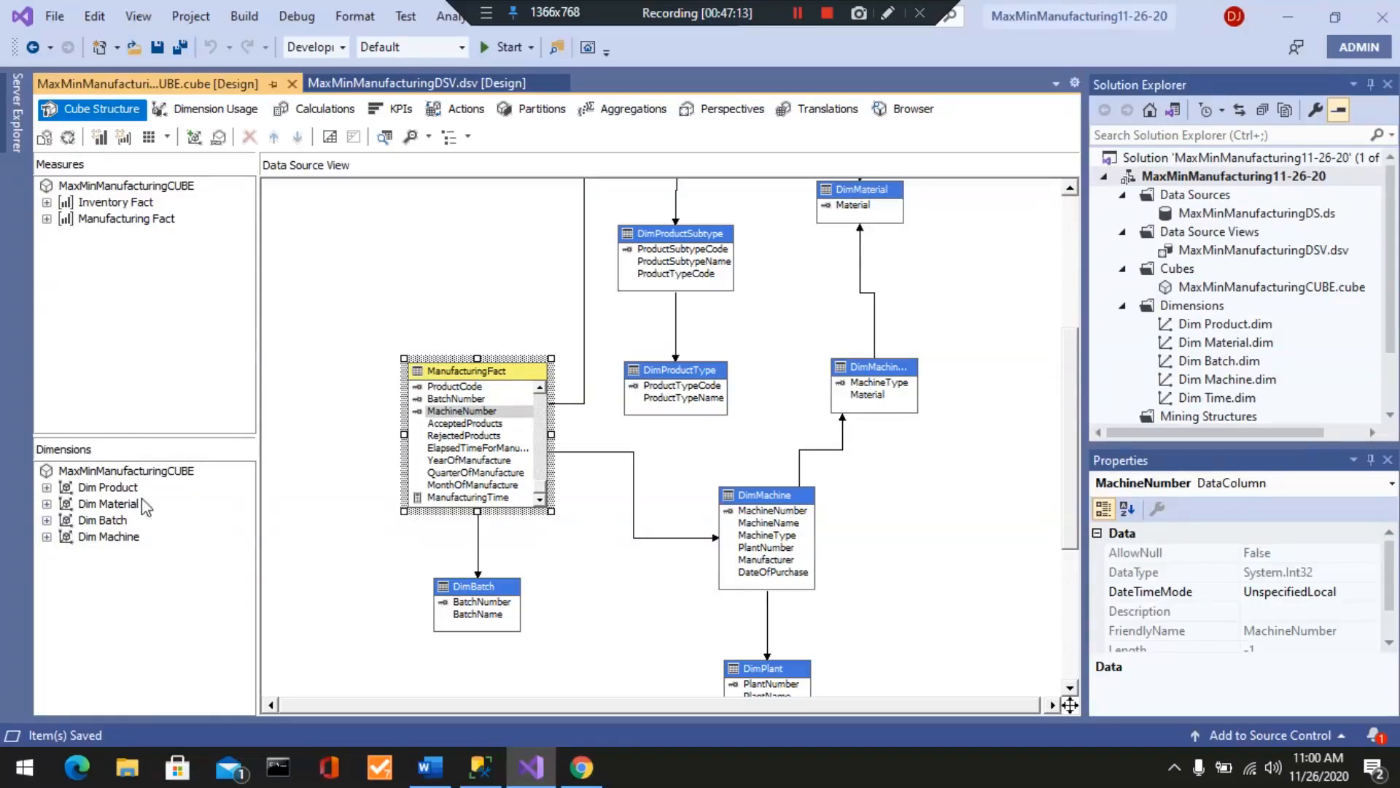
left_click(132, 474)
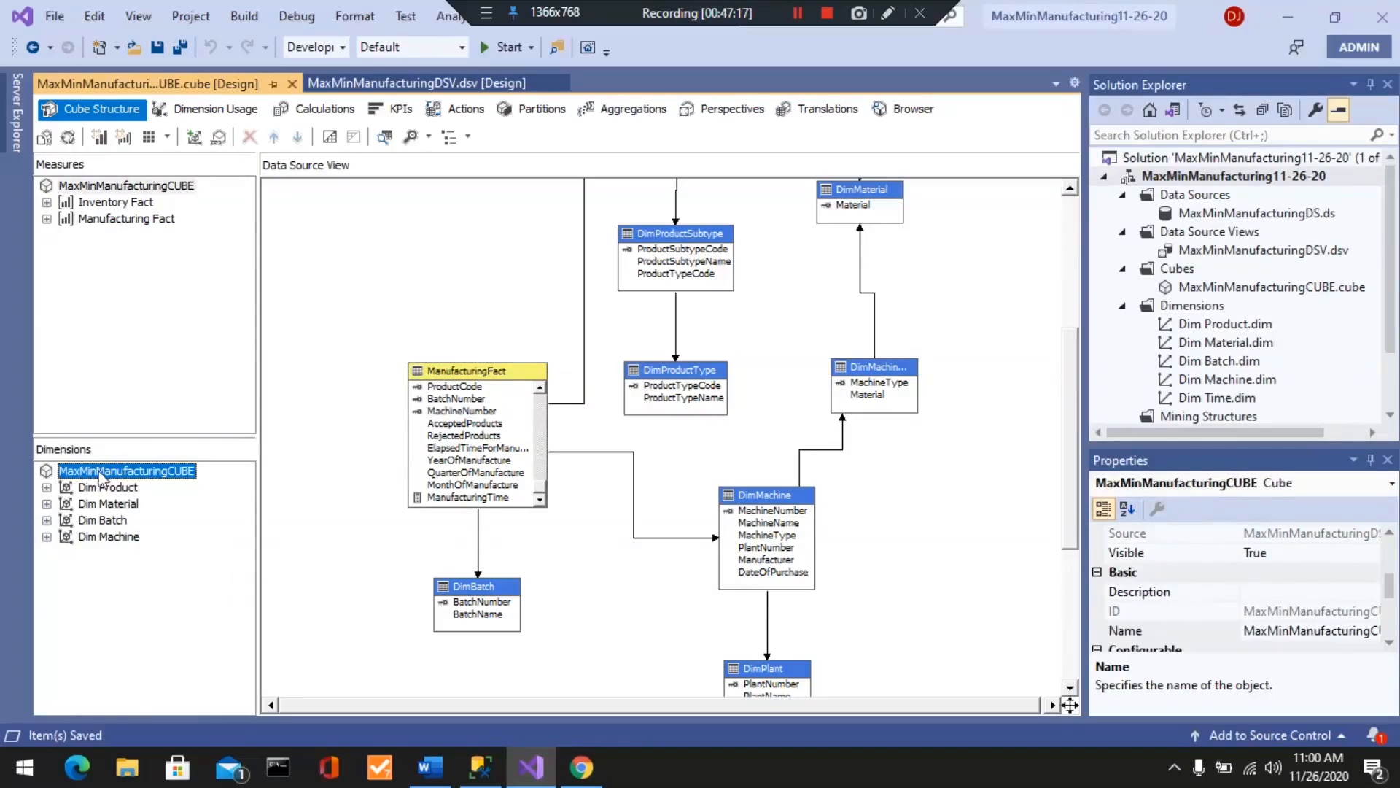
right_click(167, 474)
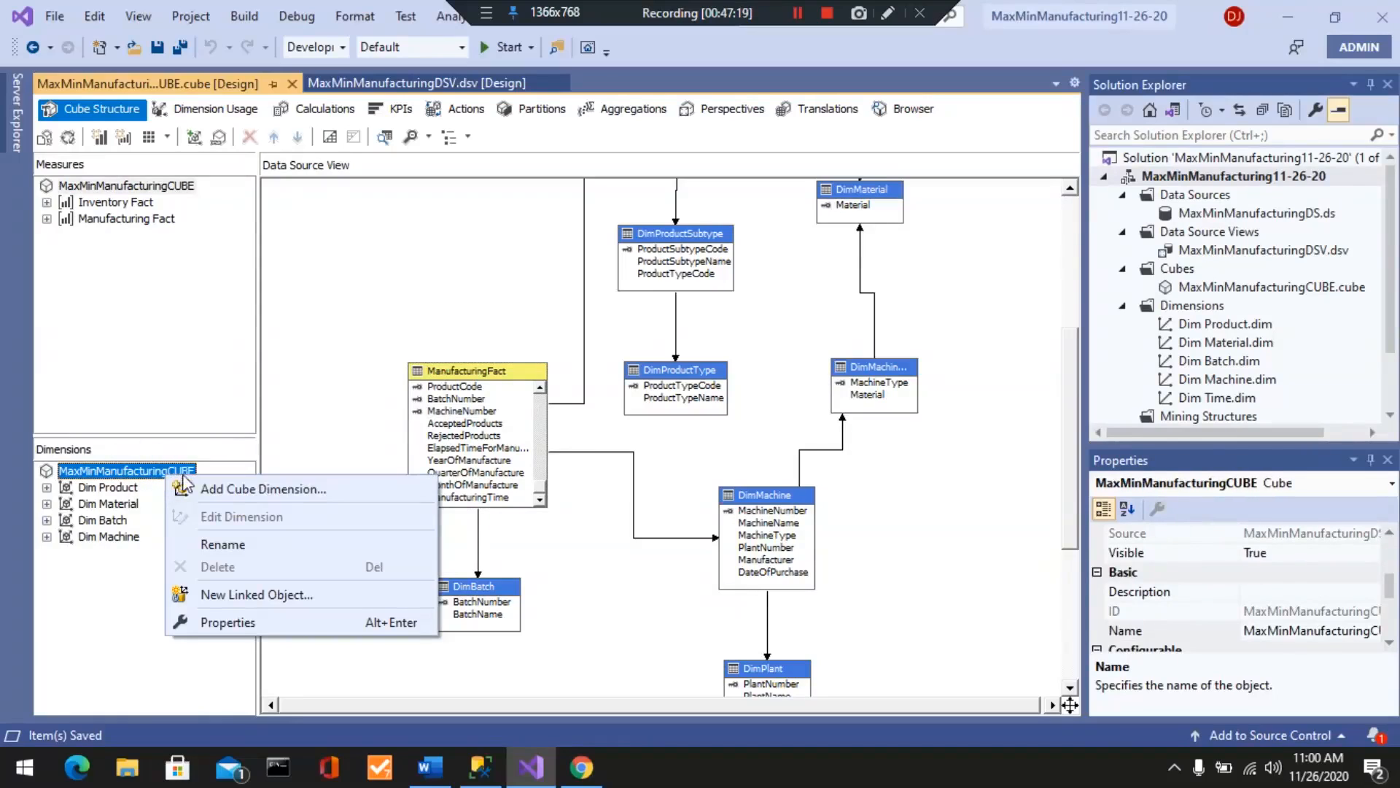
- Add Dim Time as a cube dimension, check its attributes, and save the cube
left_click(240, 488)
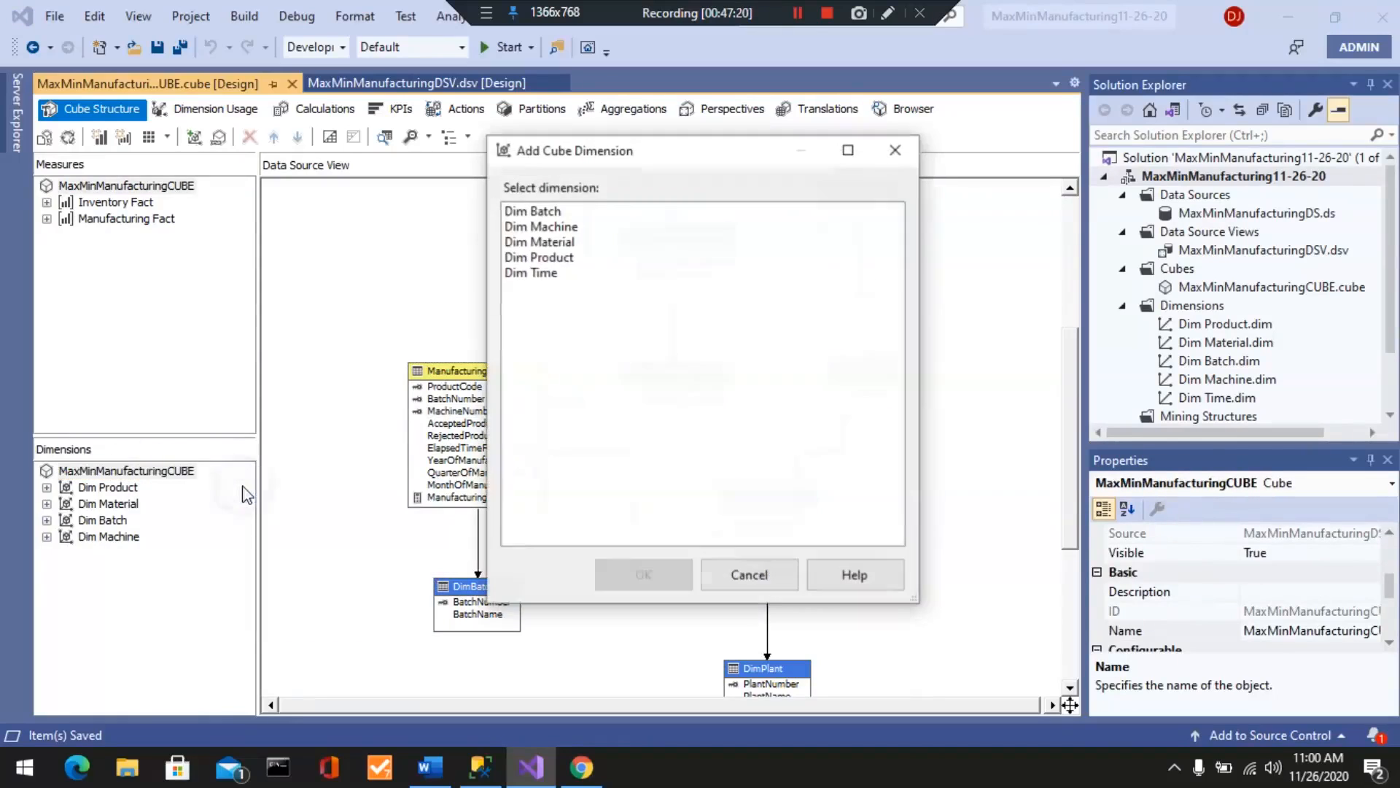
left_click(532, 277)
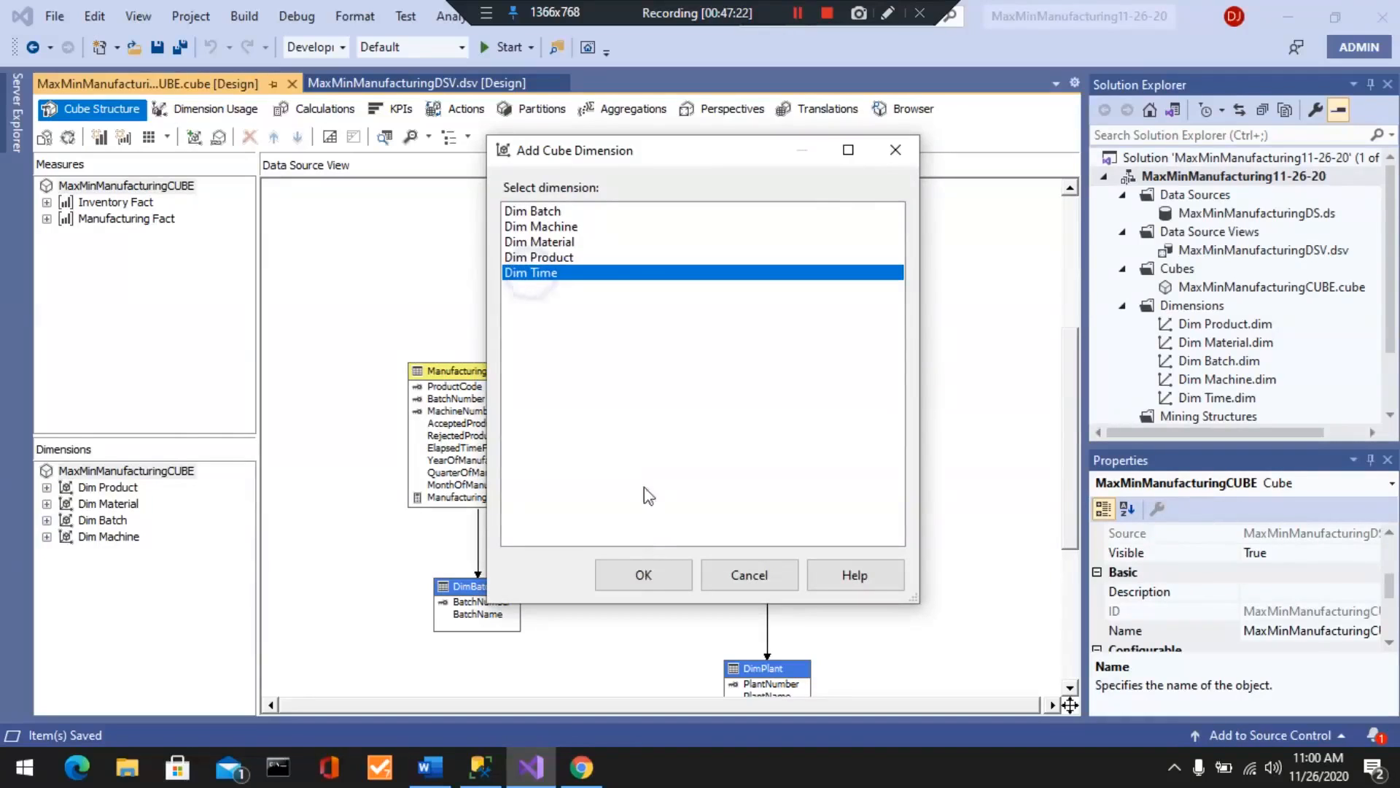
left_click(633, 574)
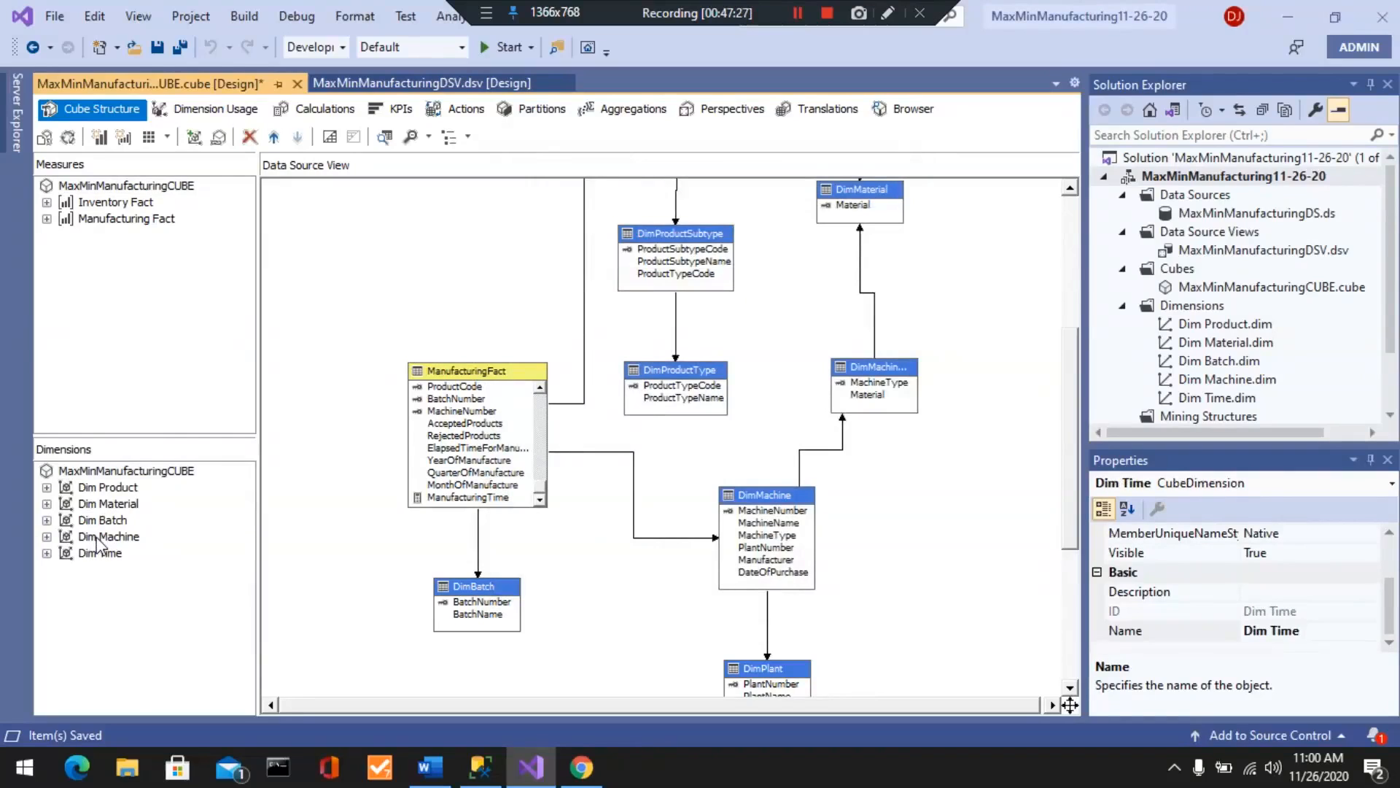
left_click(47, 553)
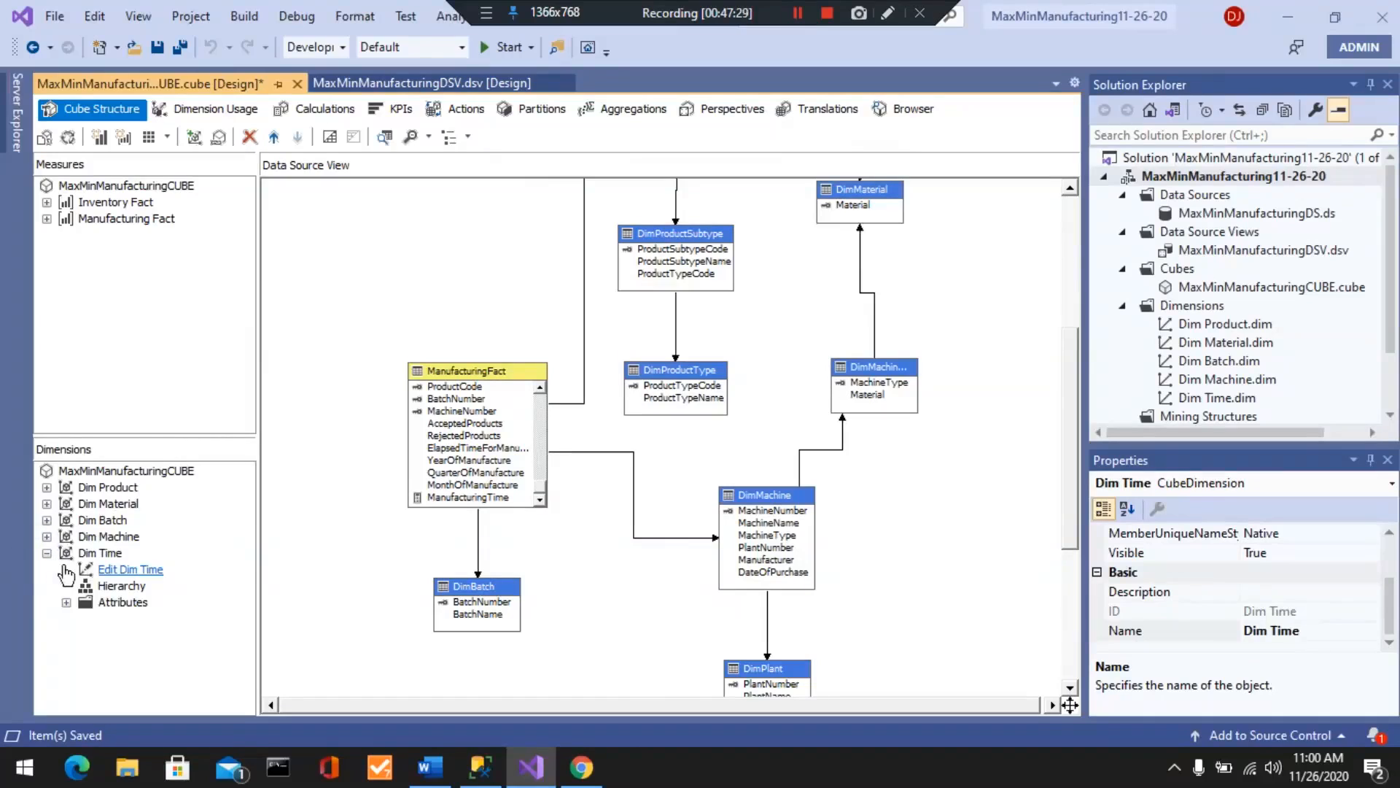
left_click(66, 603)
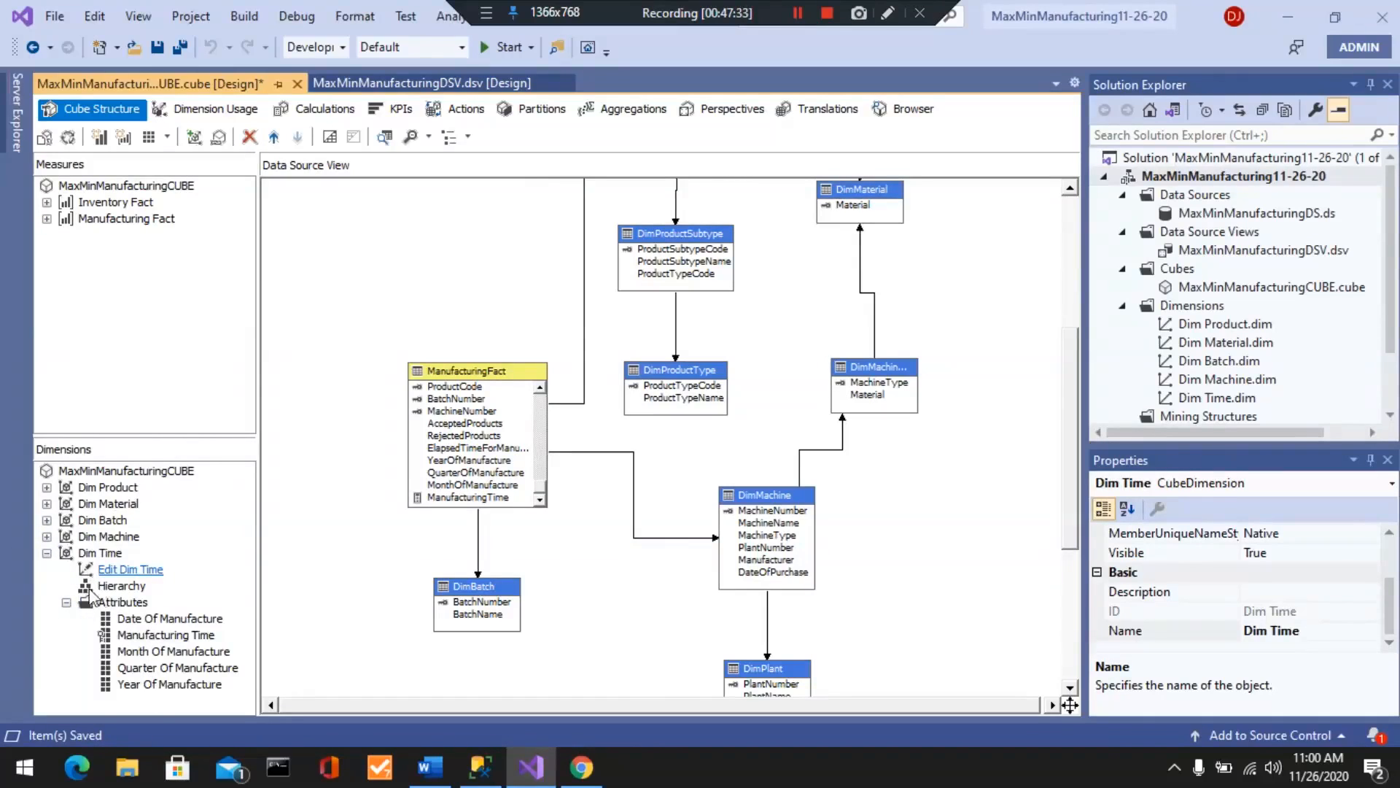
left_click(46, 552)
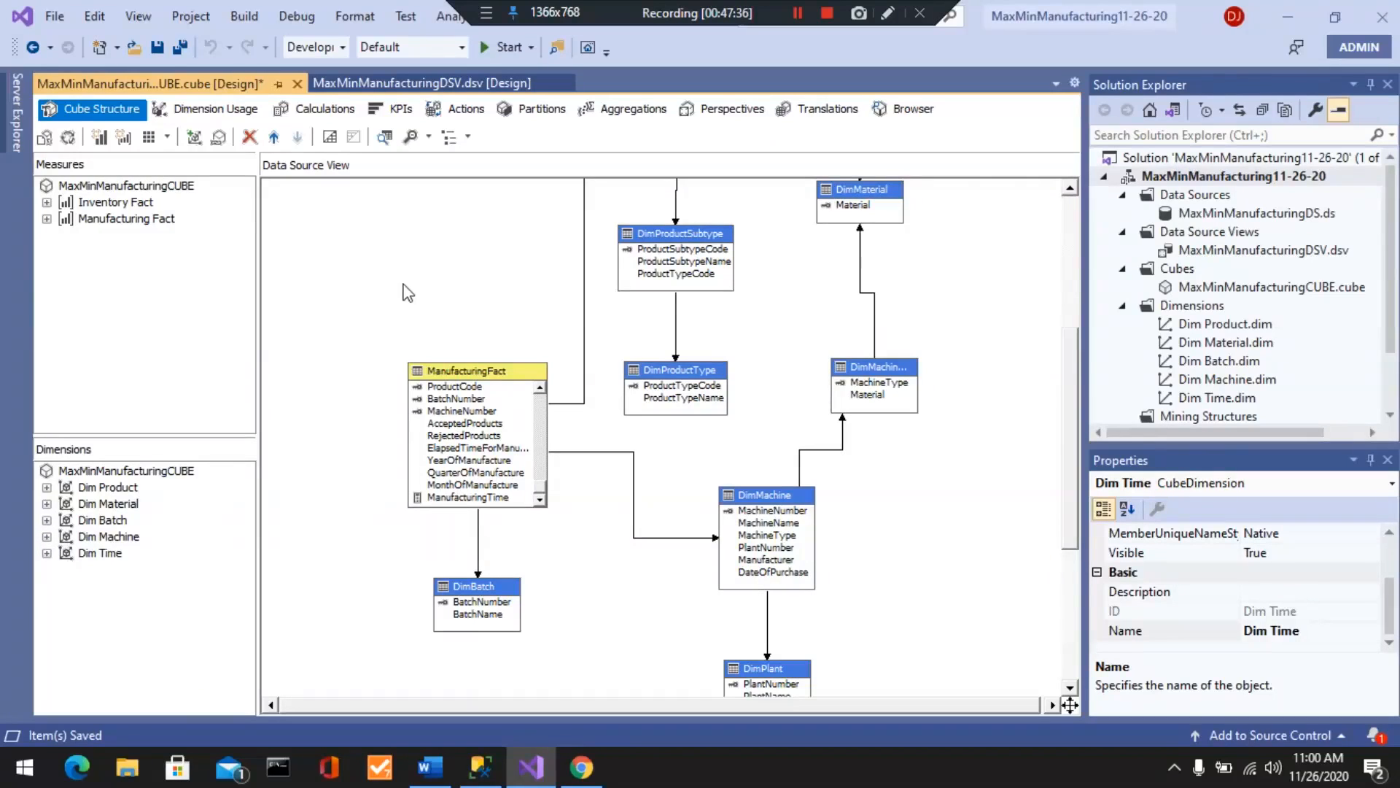
left_click(156, 47)
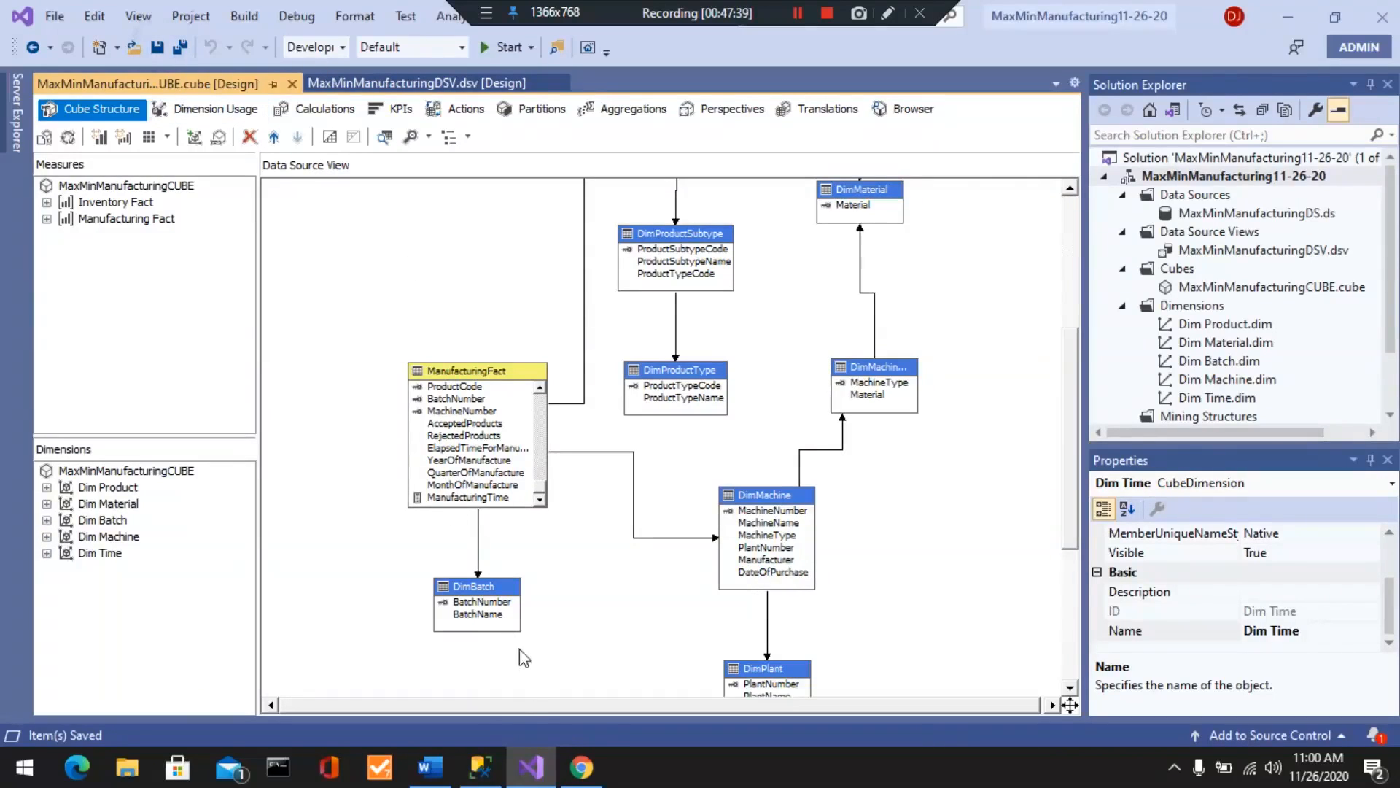
left_click(431, 766)
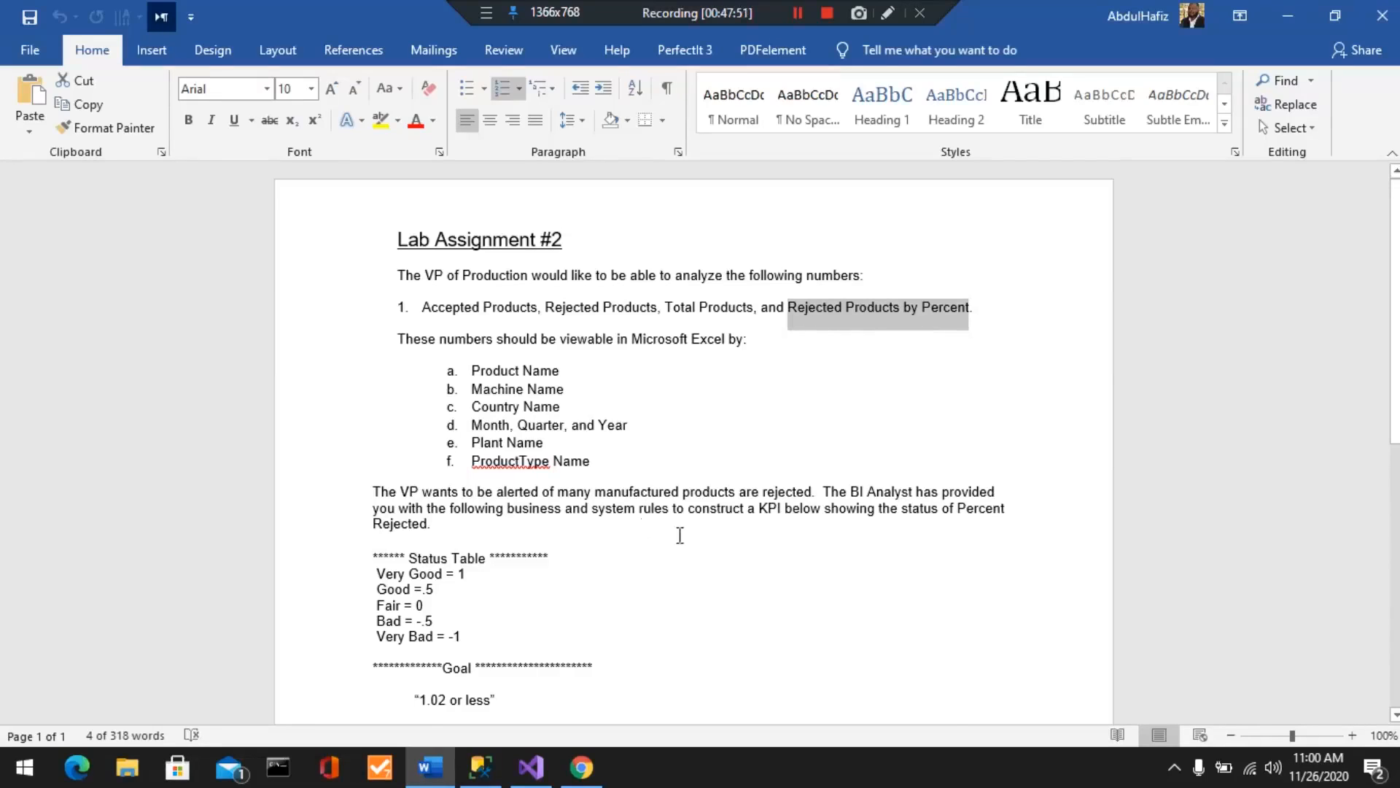
- Skim down to the assignment's Business and System Rules, then return to the cube designer
scroll(677, 535, "down", 5)
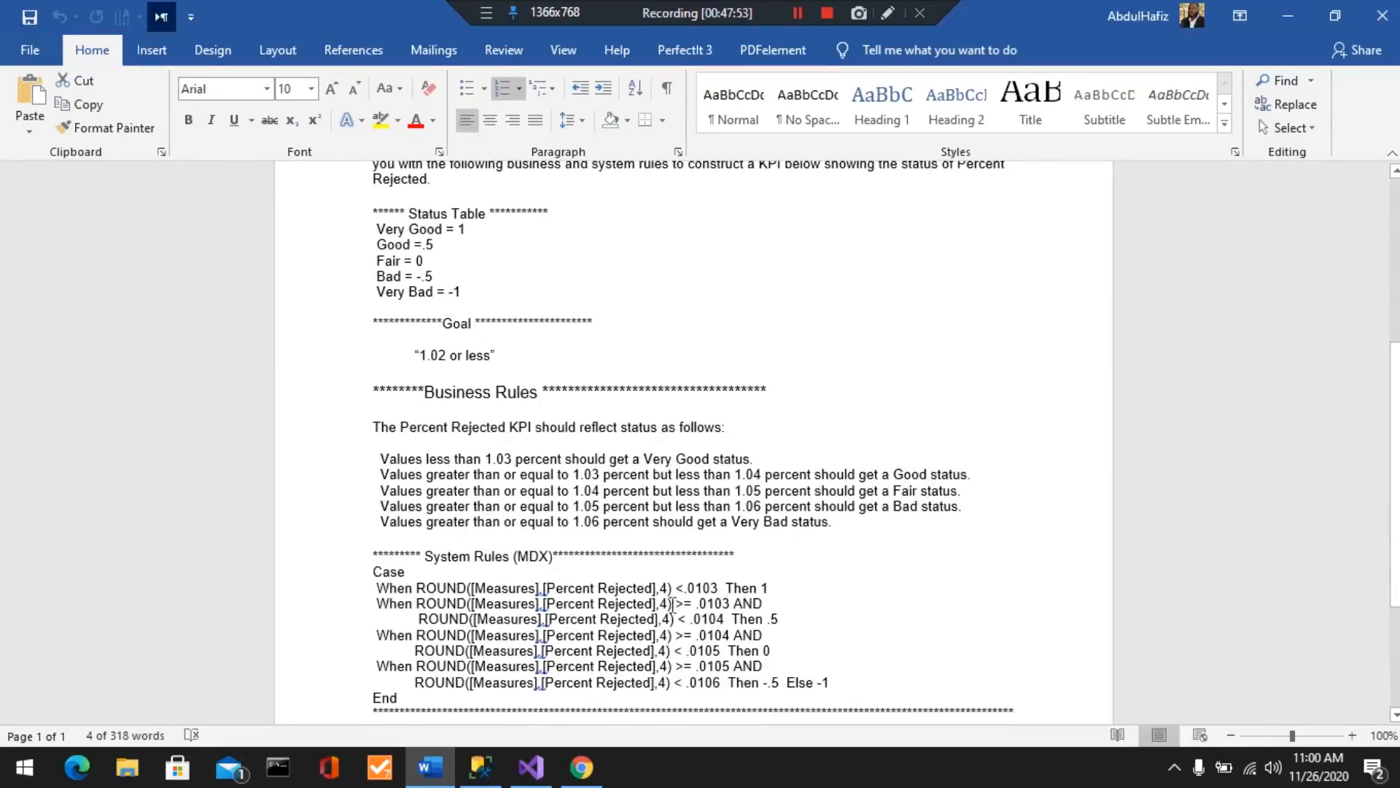
scroll(672, 604, "up", 5)
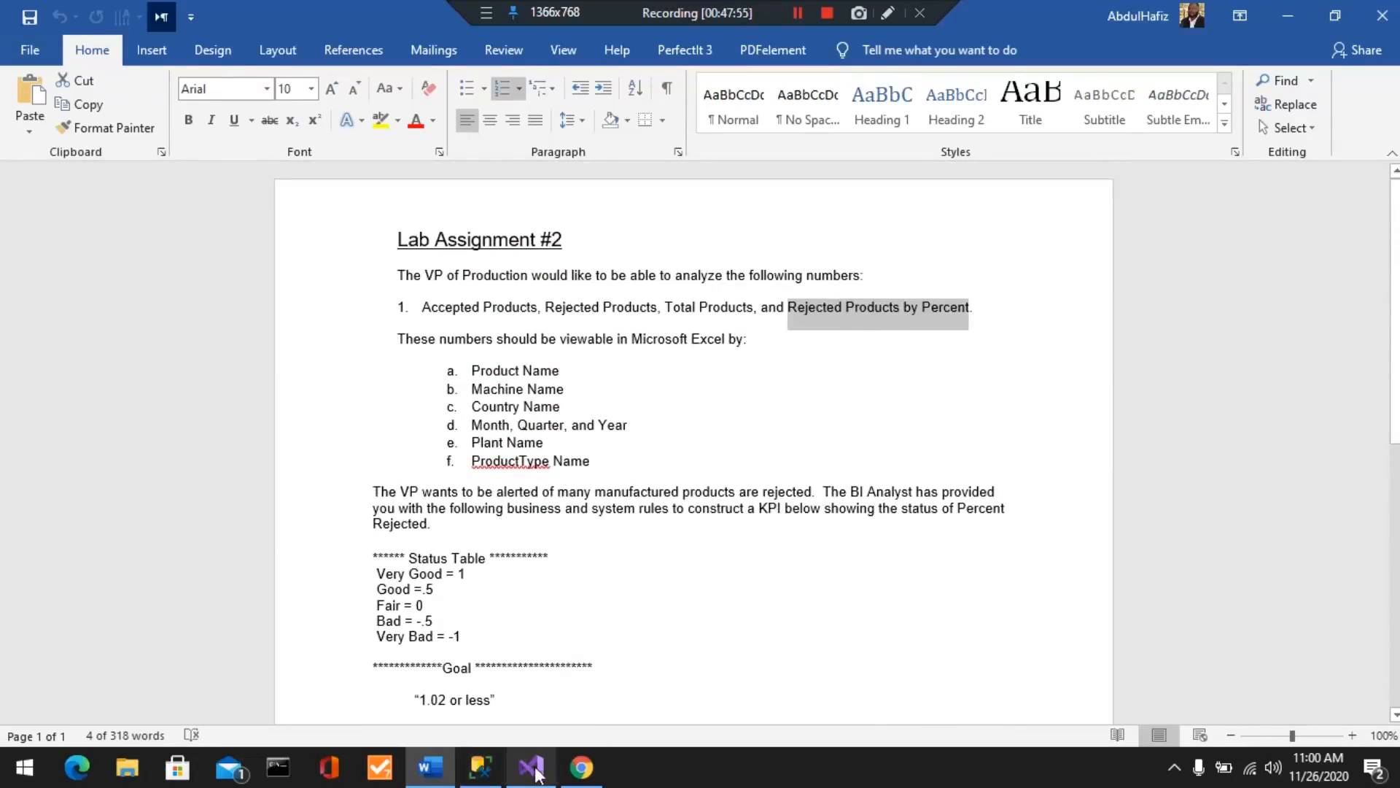
left_click(532, 767)
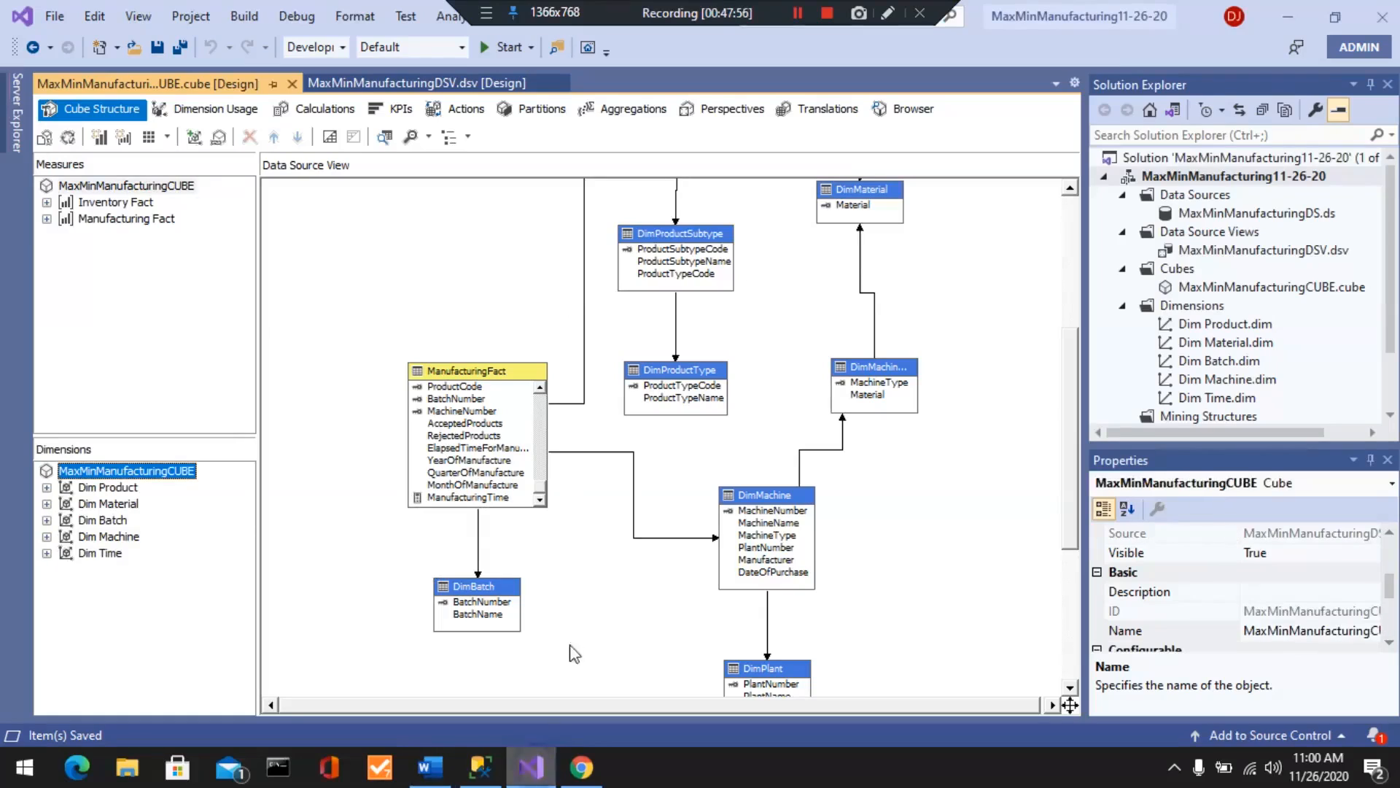
- Create a new calculated member named [Total Products]
left_click(327, 116)
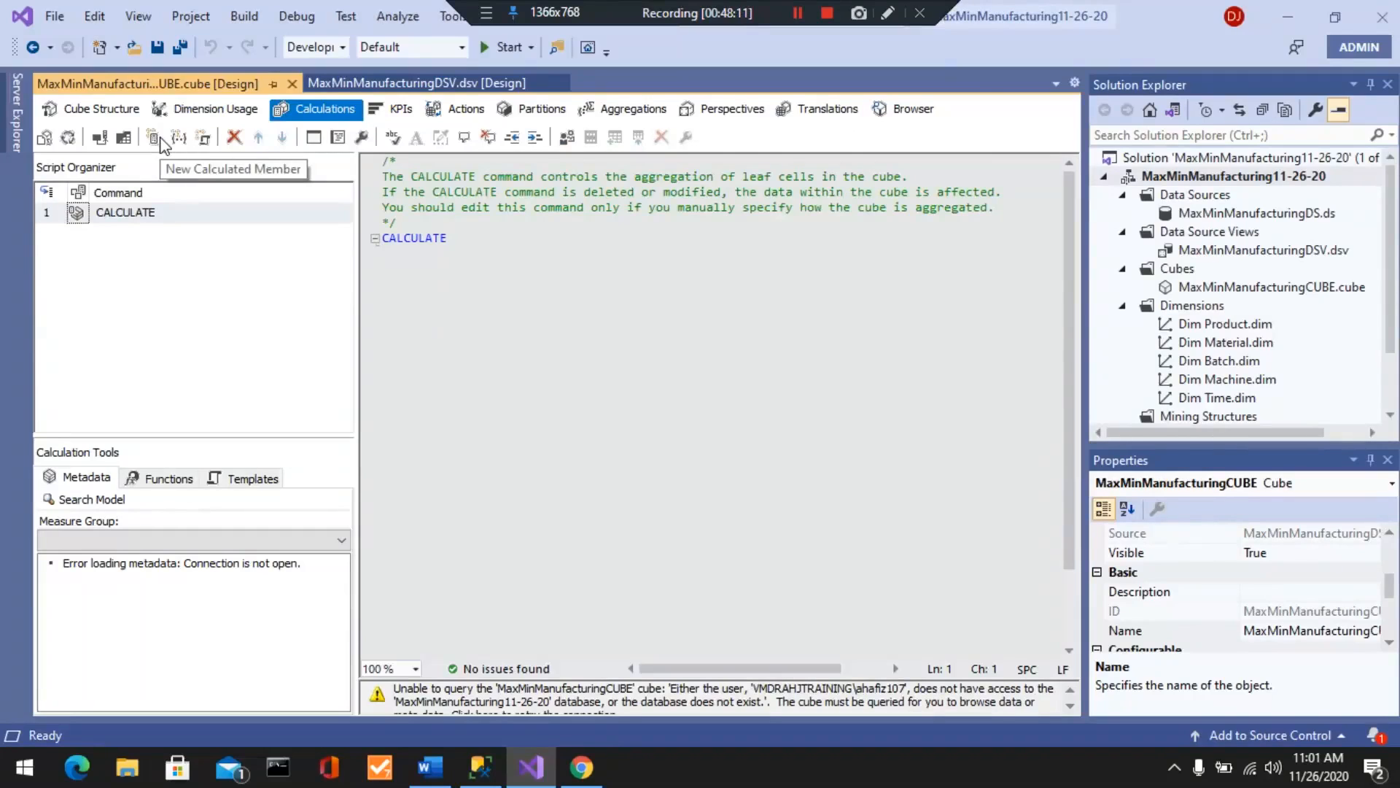
left_click(154, 137)
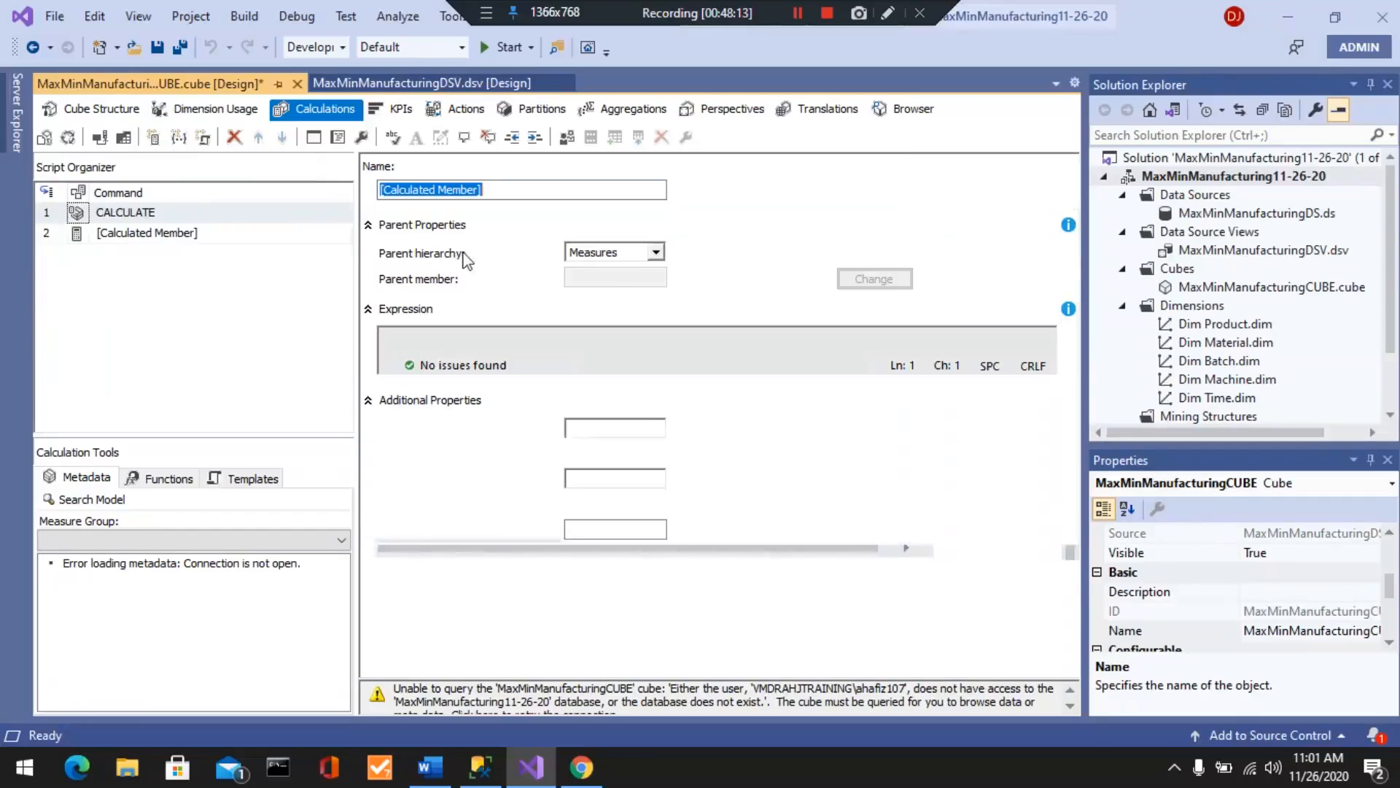
type("T")
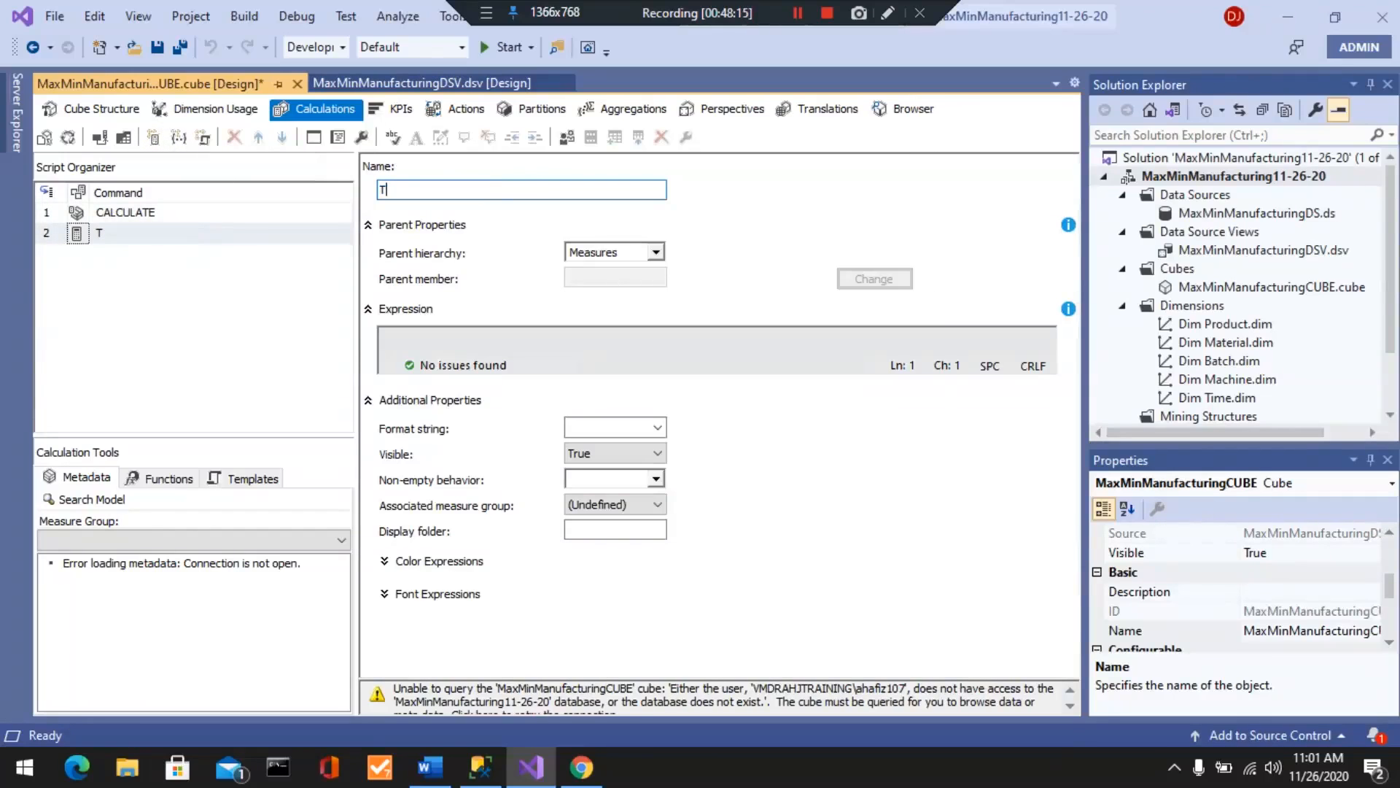
type("otal Products]")
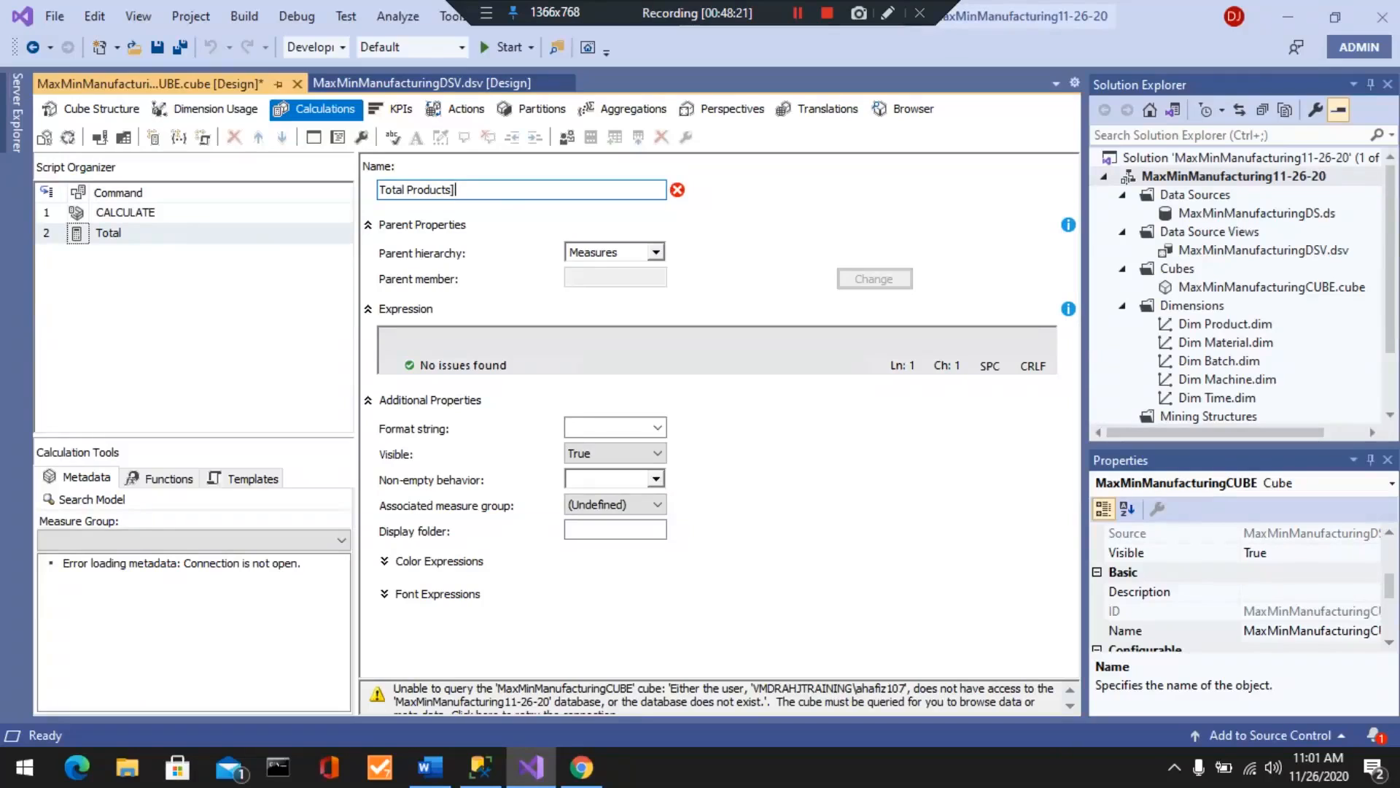
left_click(381, 192)
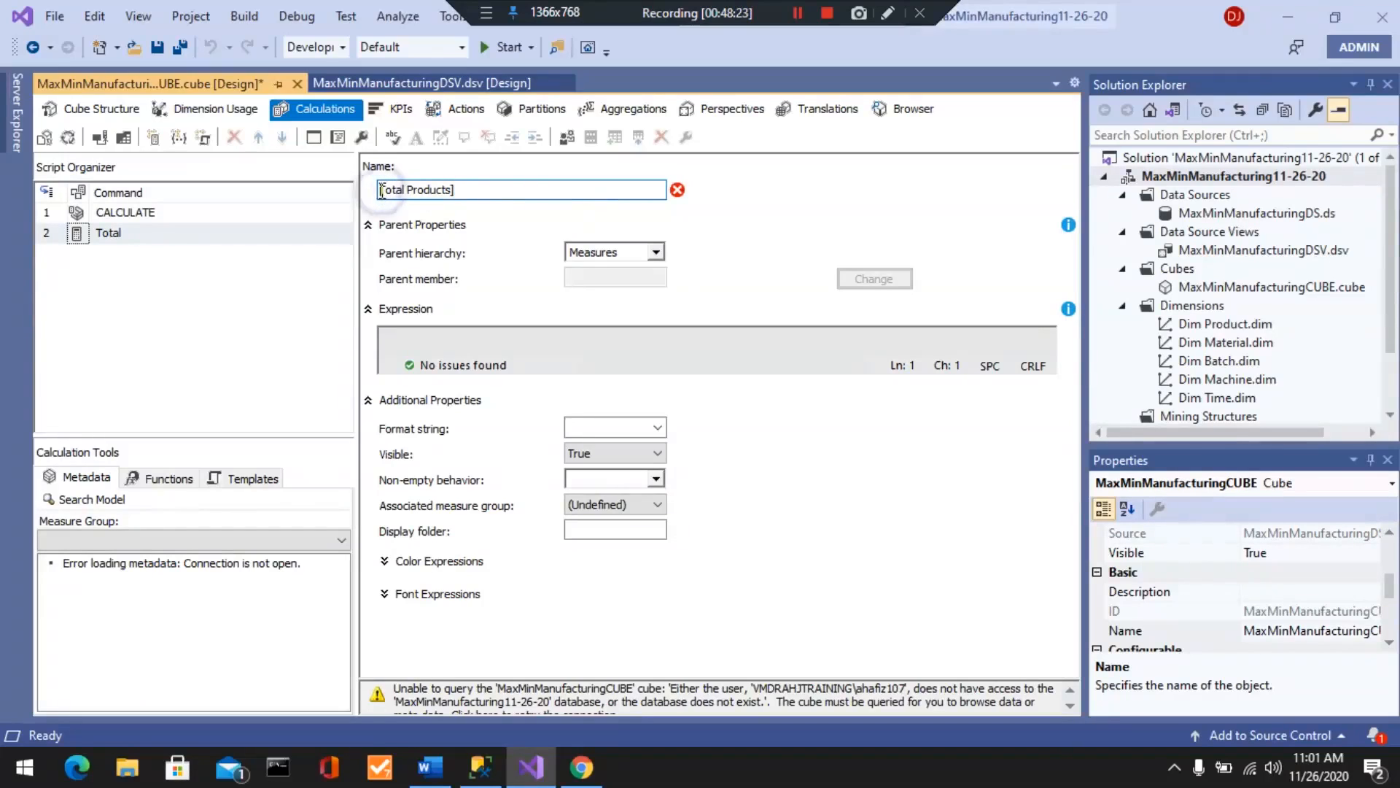
type("[")
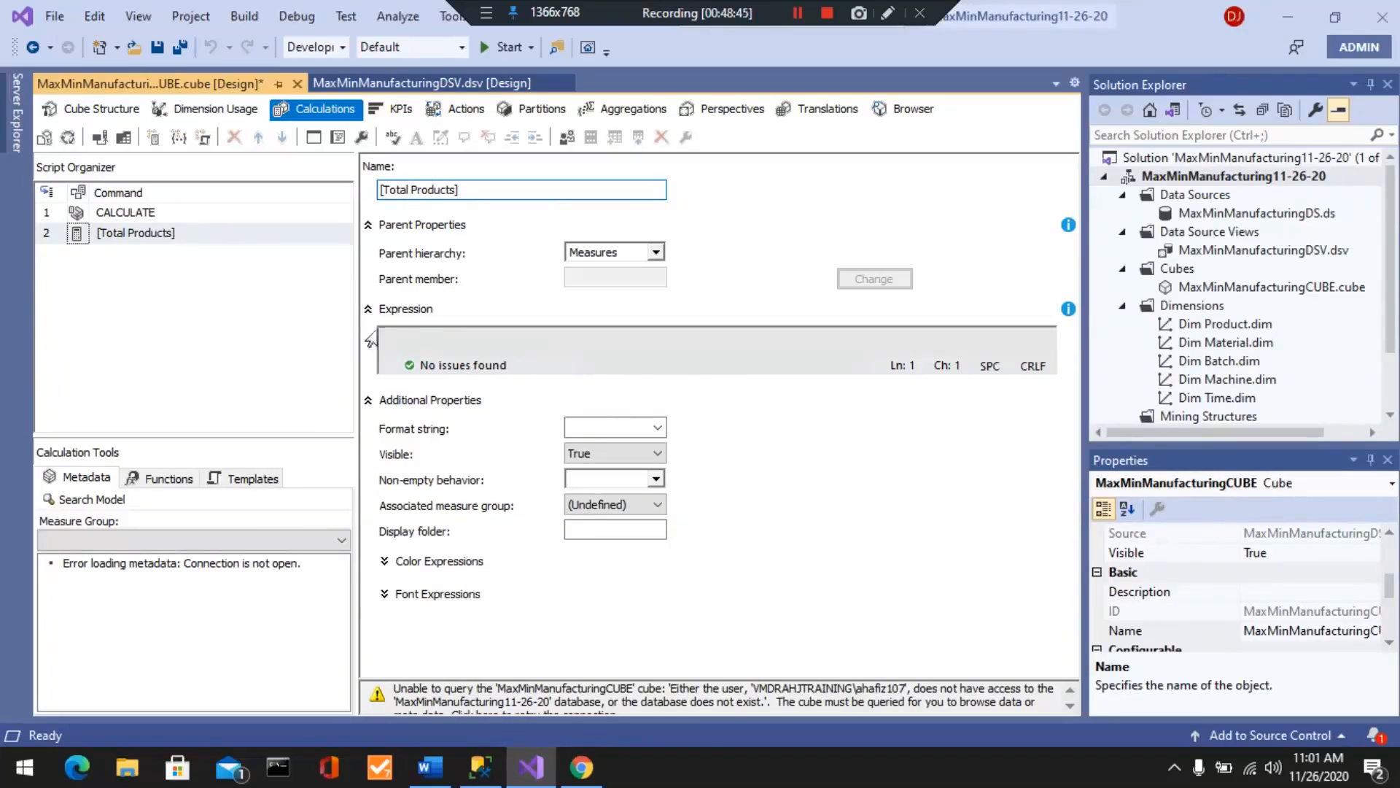
- Enter the expression [Accepted Products]+[Rejected Products] and the format string "#,#"
left_click(98, 113)
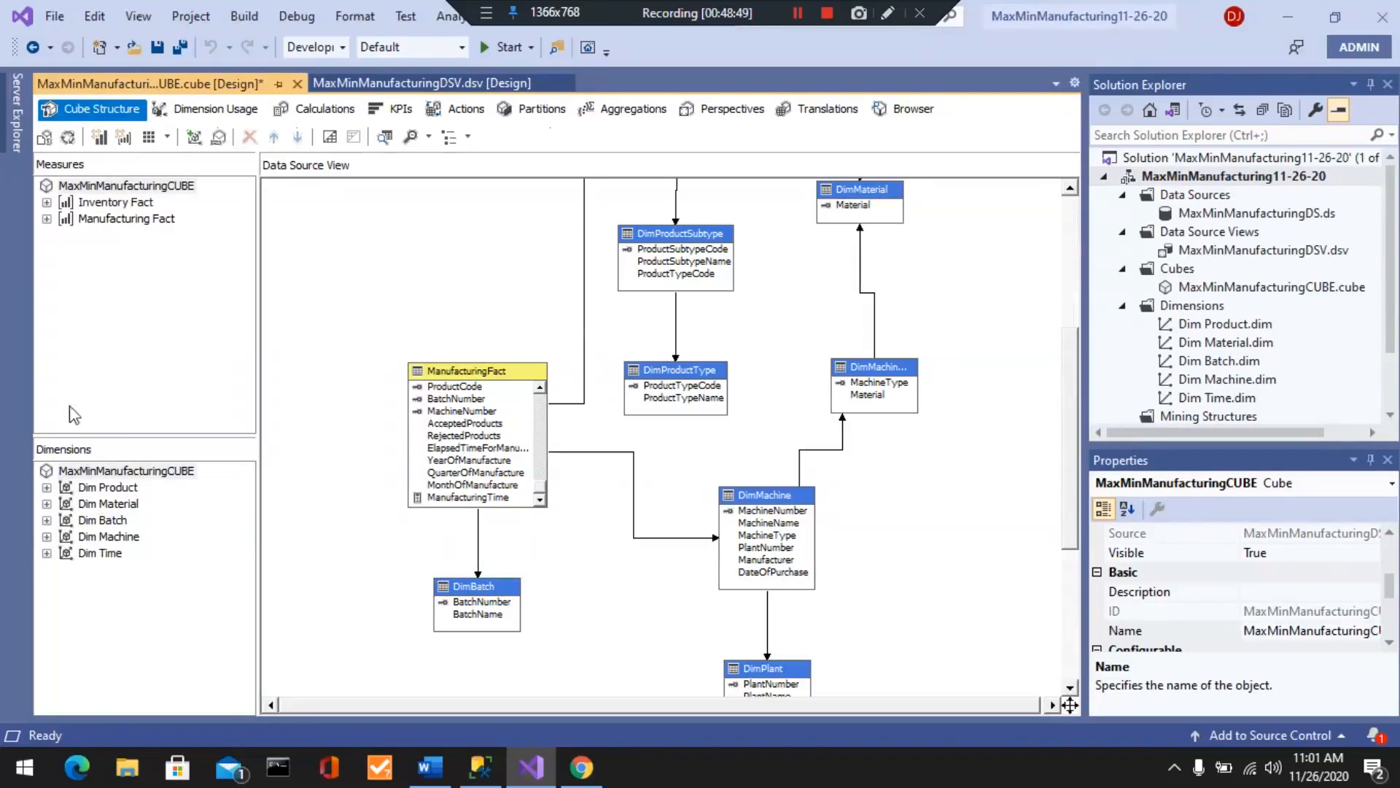
left_click(46, 218)
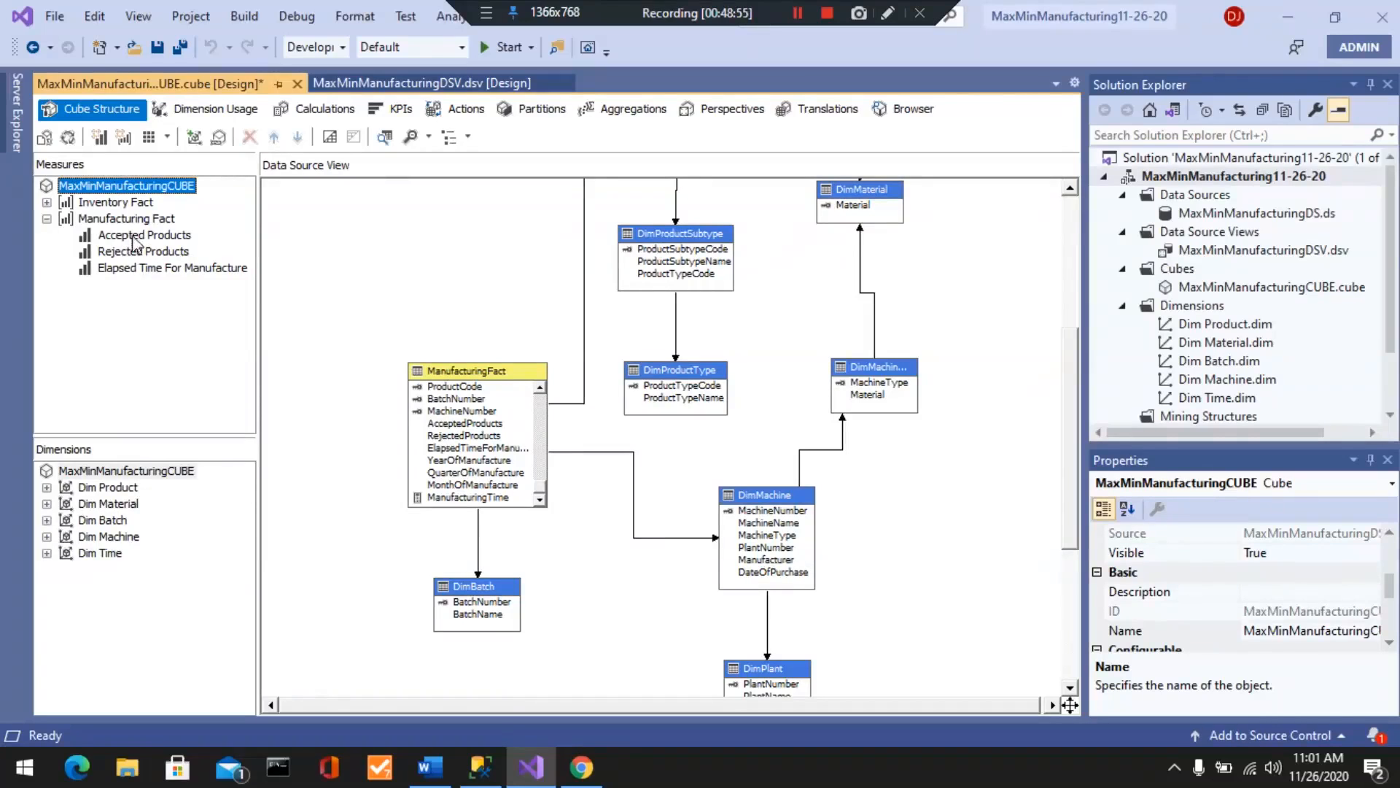
left_click(325, 109)
left_click(458, 339)
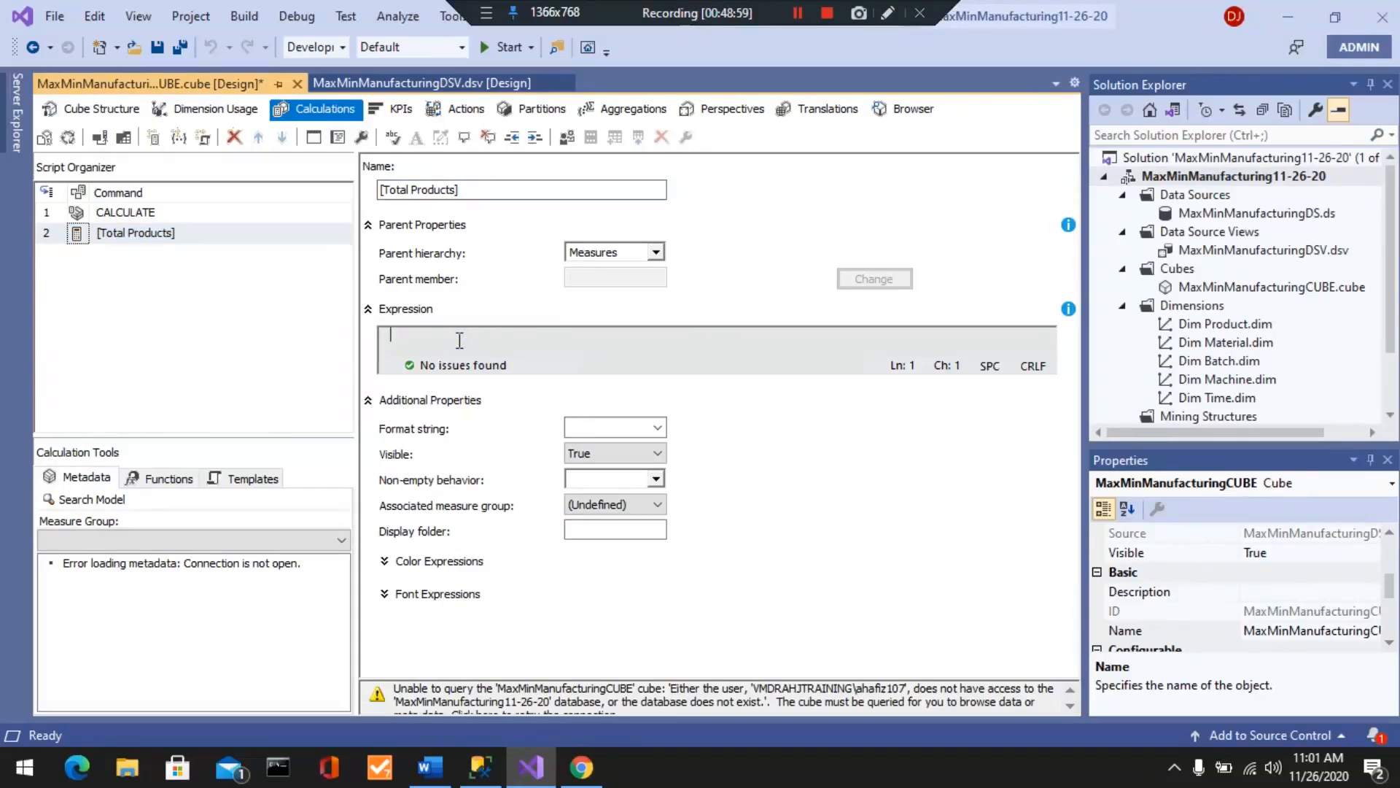
type("[Accep")
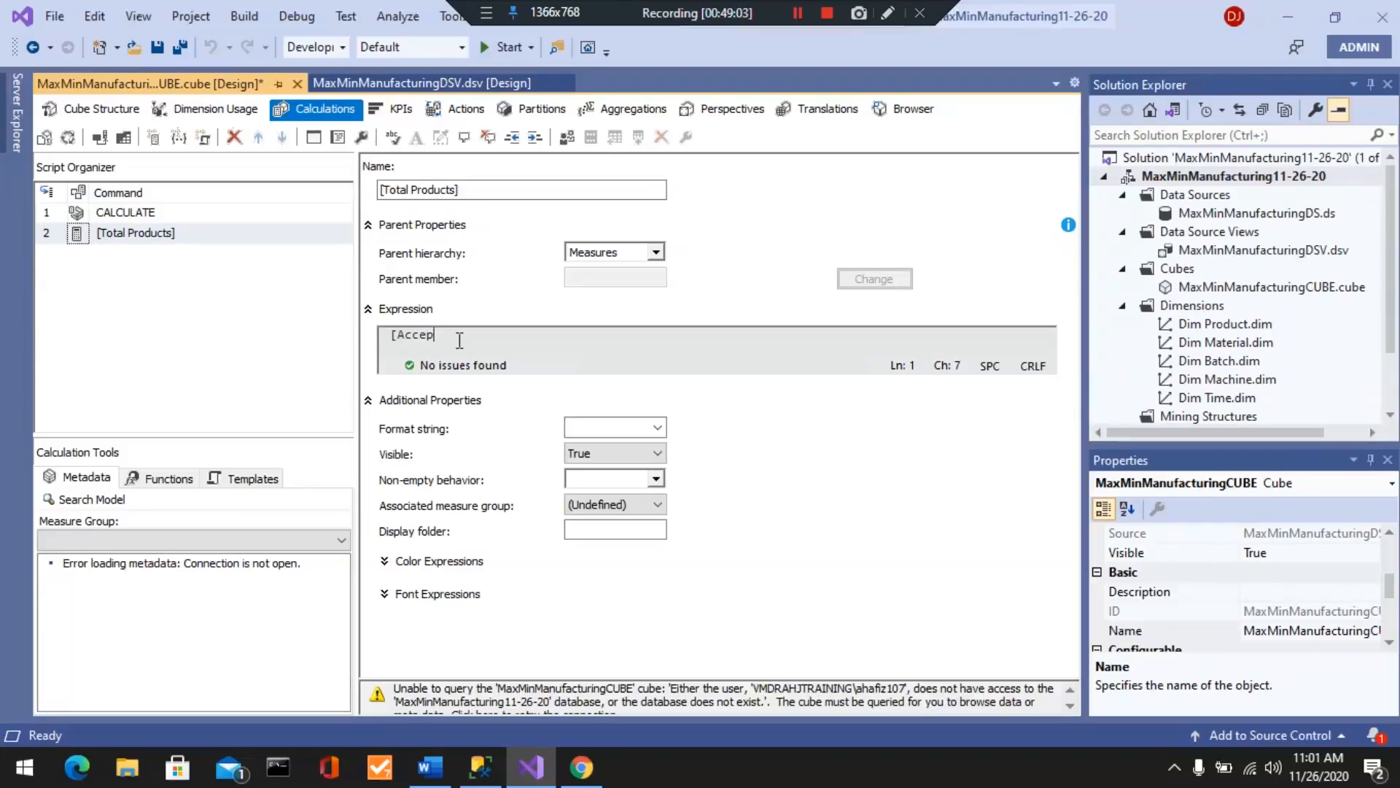
type("ted Products]+[Rejected Products")
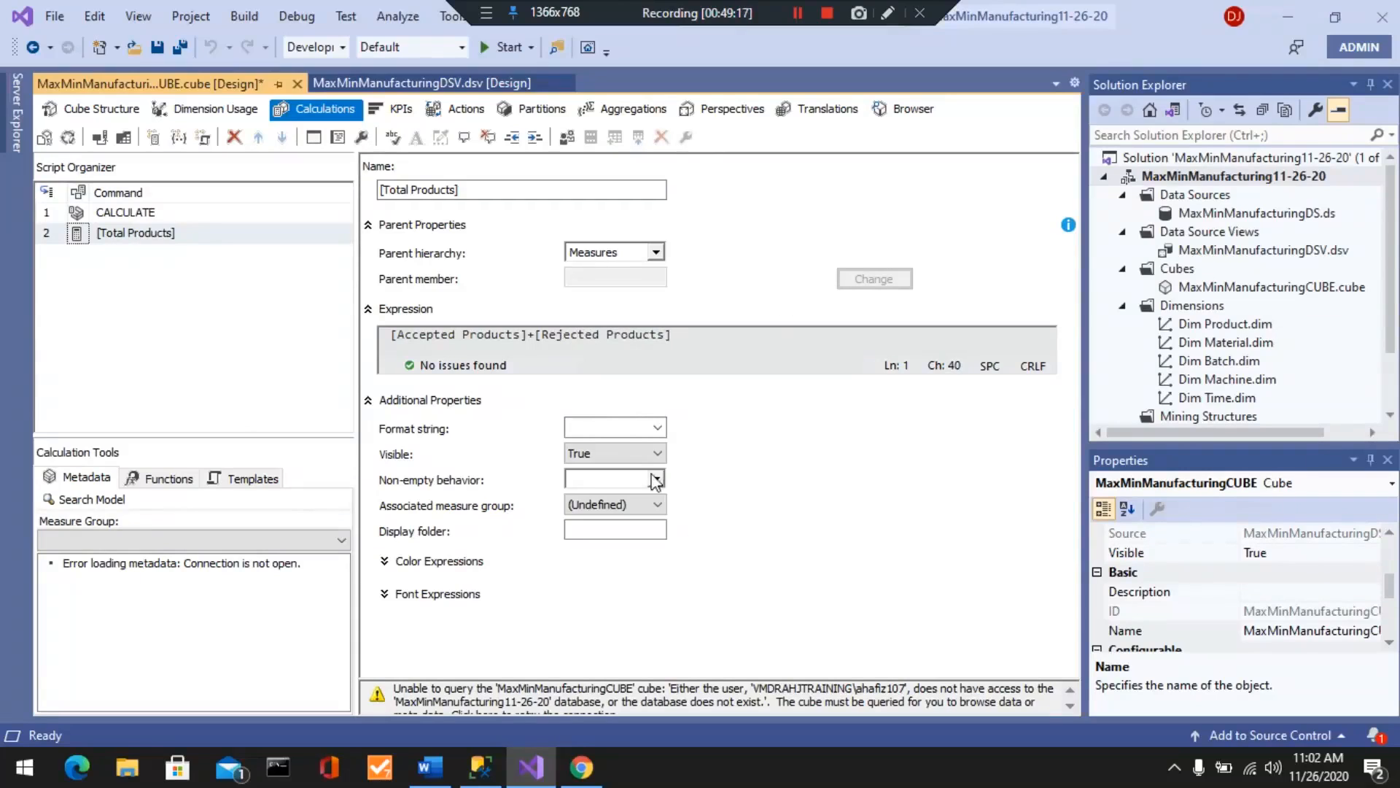
left_click(590, 427)
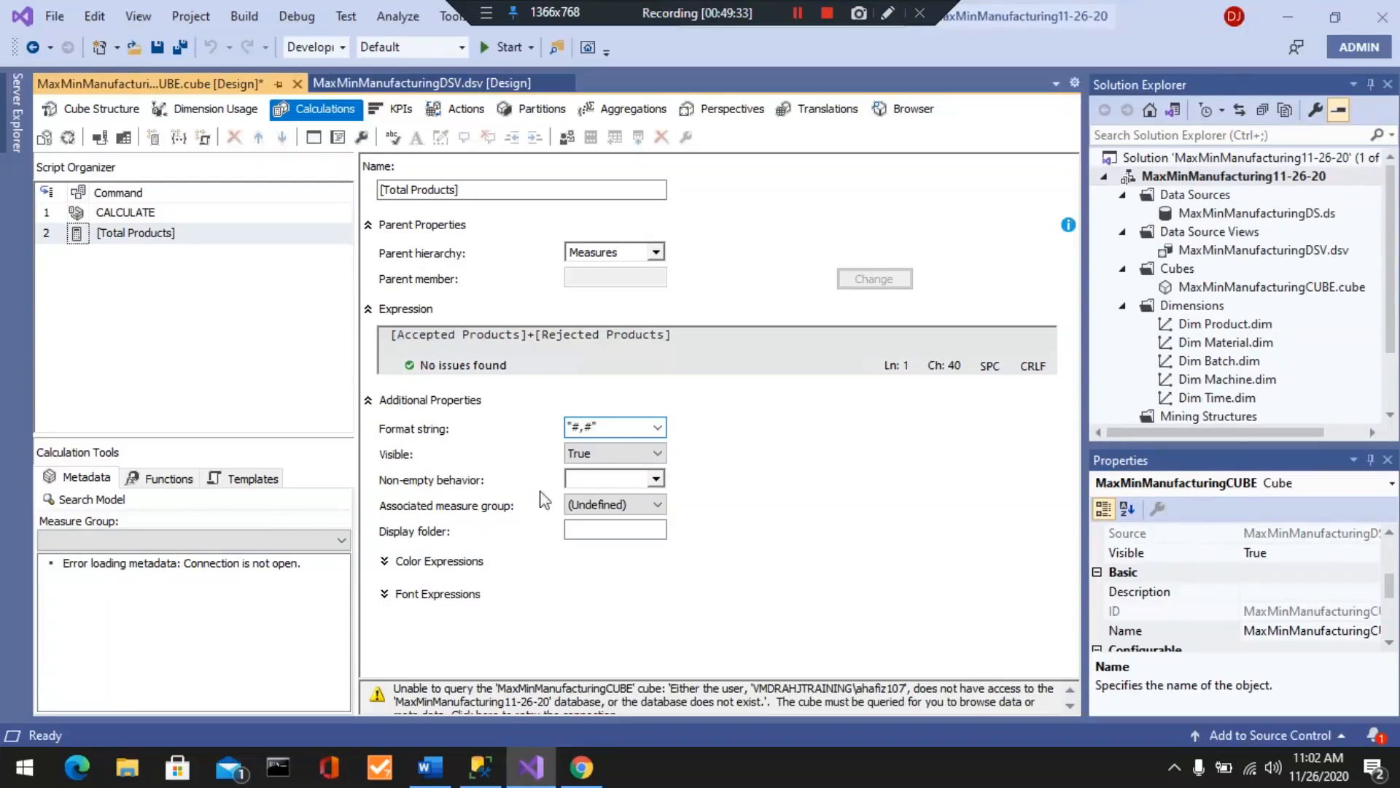
- Set Total Products' non-empty behavior to Accepted Products, leaving the parent hierarchy unchanged
left_click(656, 479)
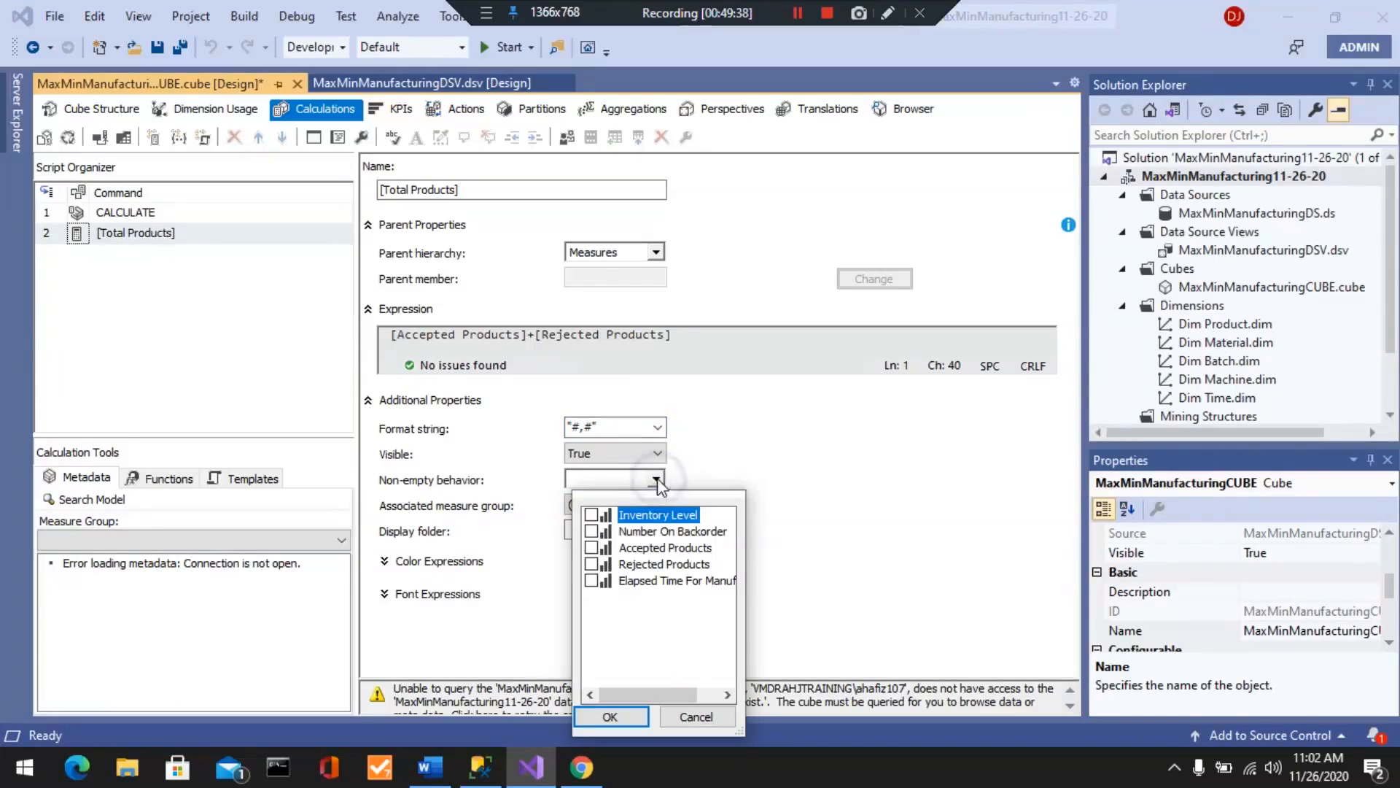
left_click(591, 547)
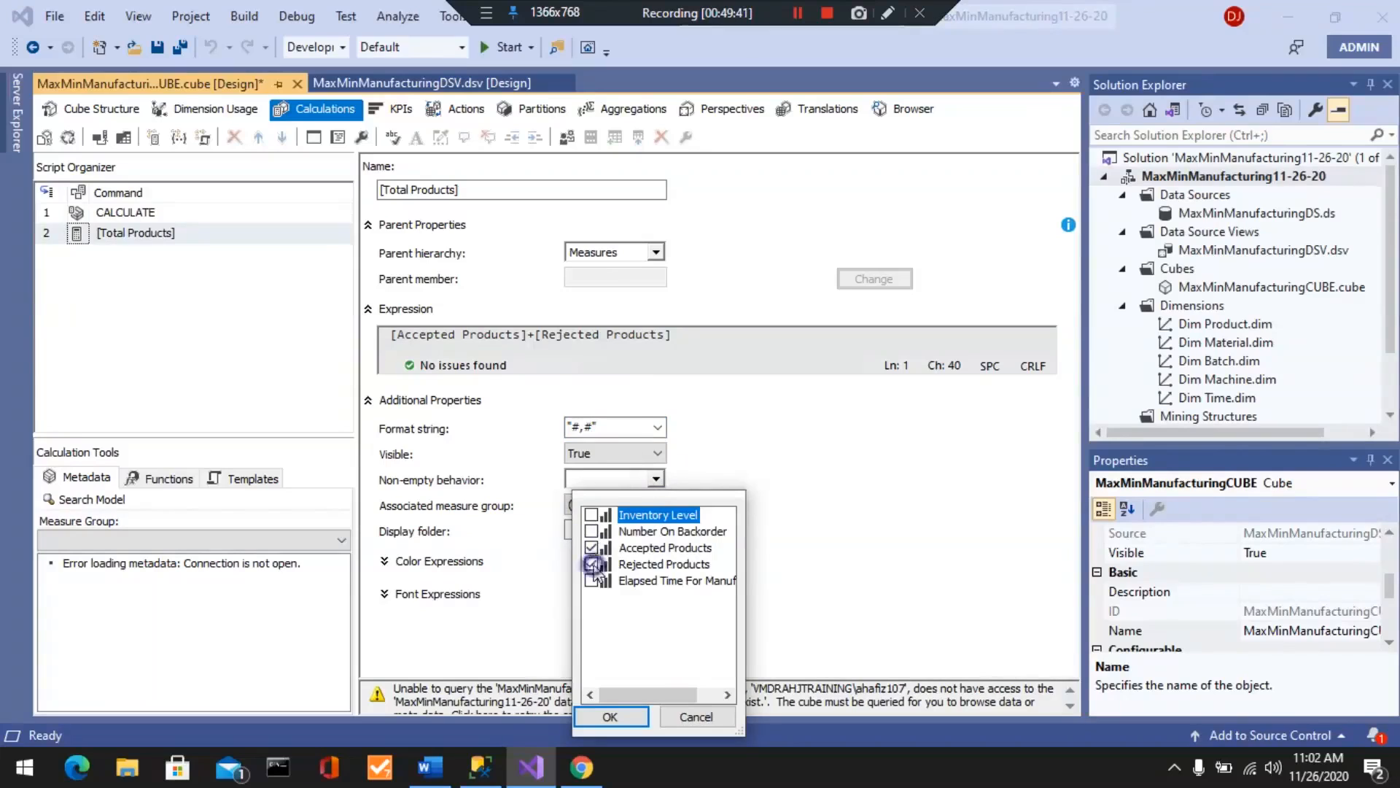
left_click(611, 717)
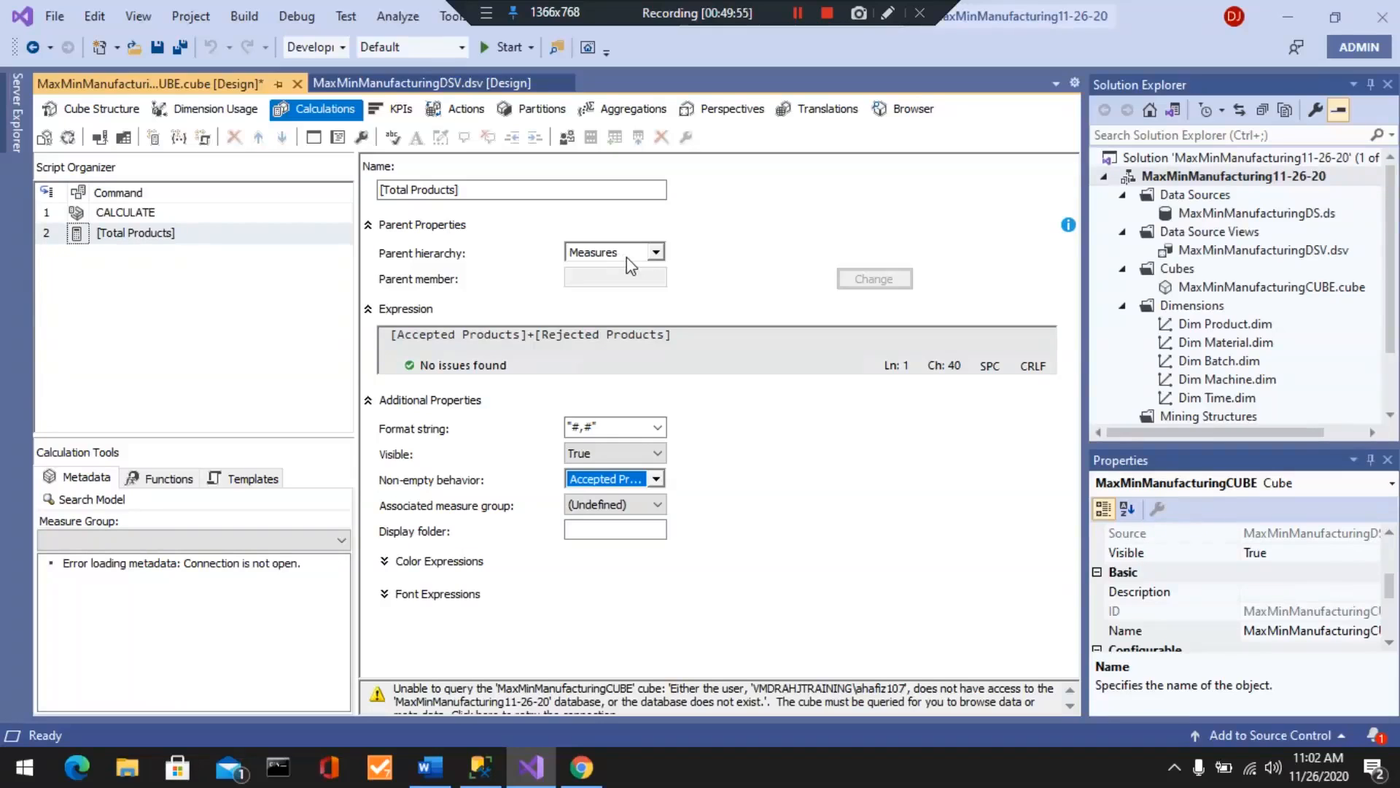
left_click(655, 253)
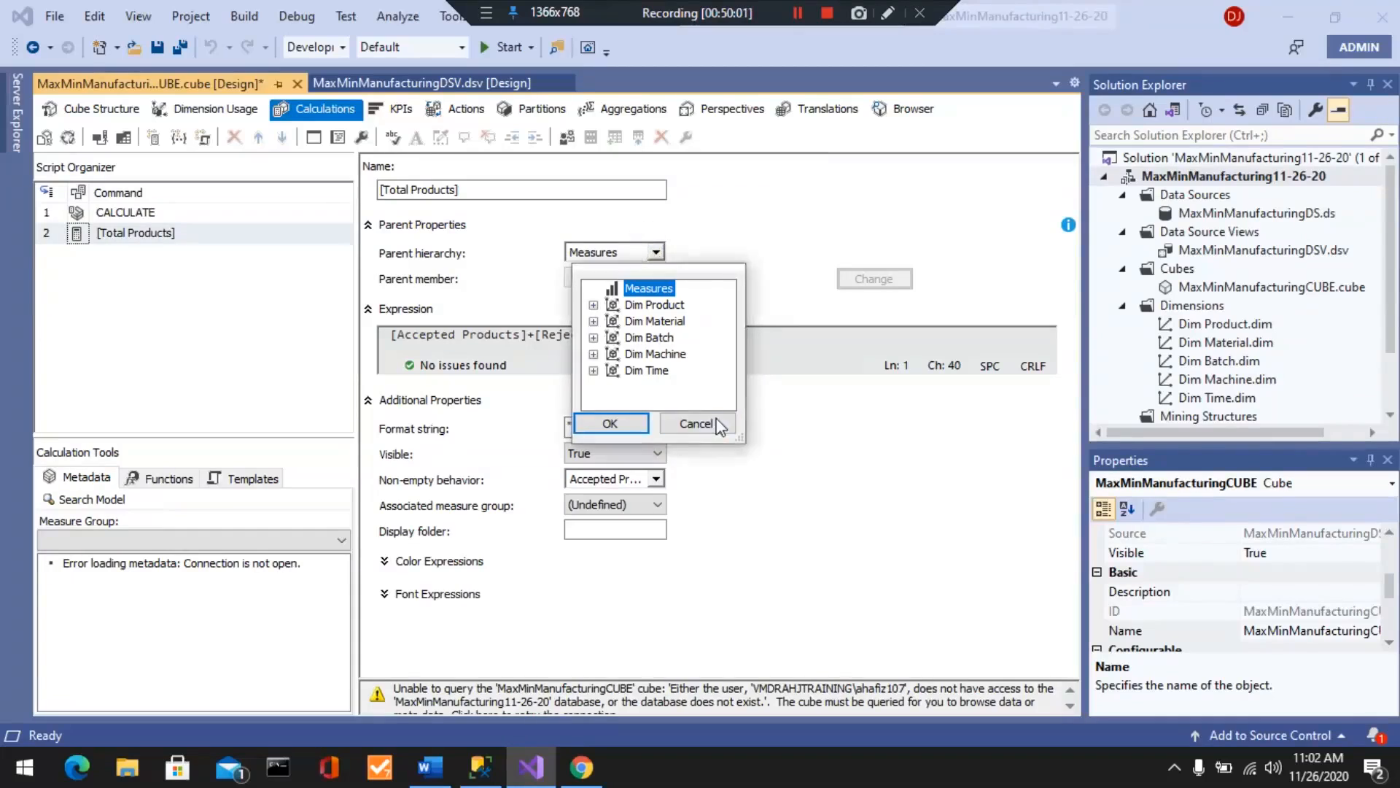
left_click(696, 422)
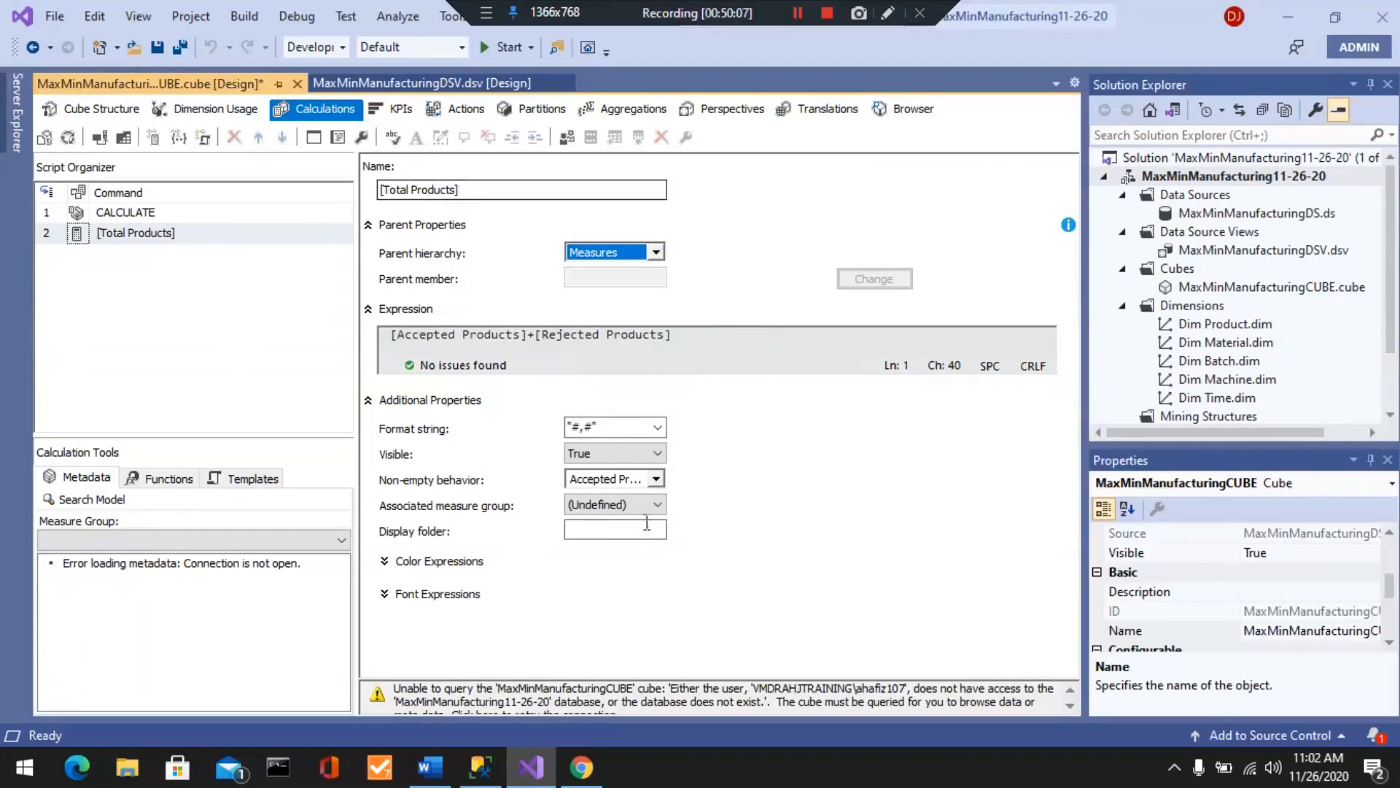
left_click(95, 109)
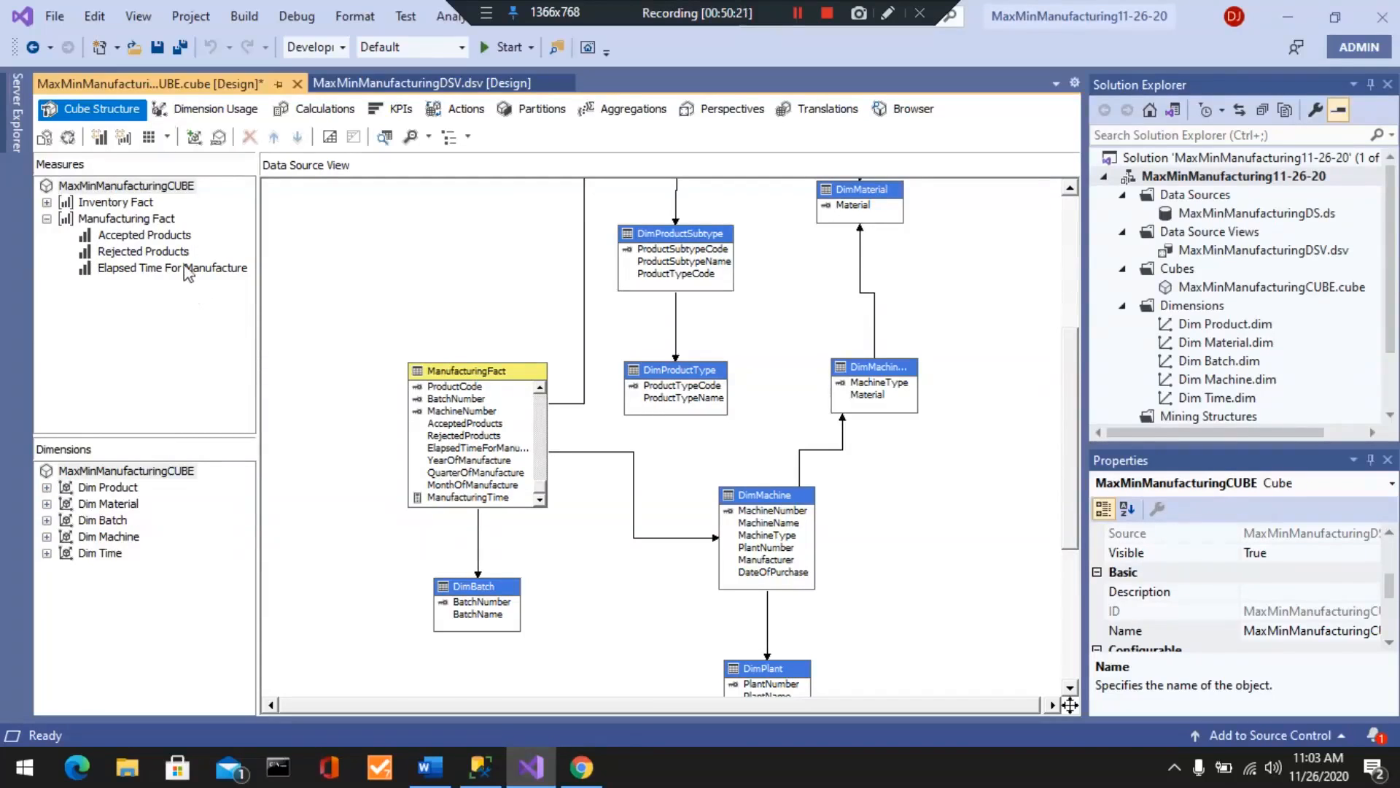
- Copy the Manufacturing Fact name from the measure group's rename box
left_click(142, 222)
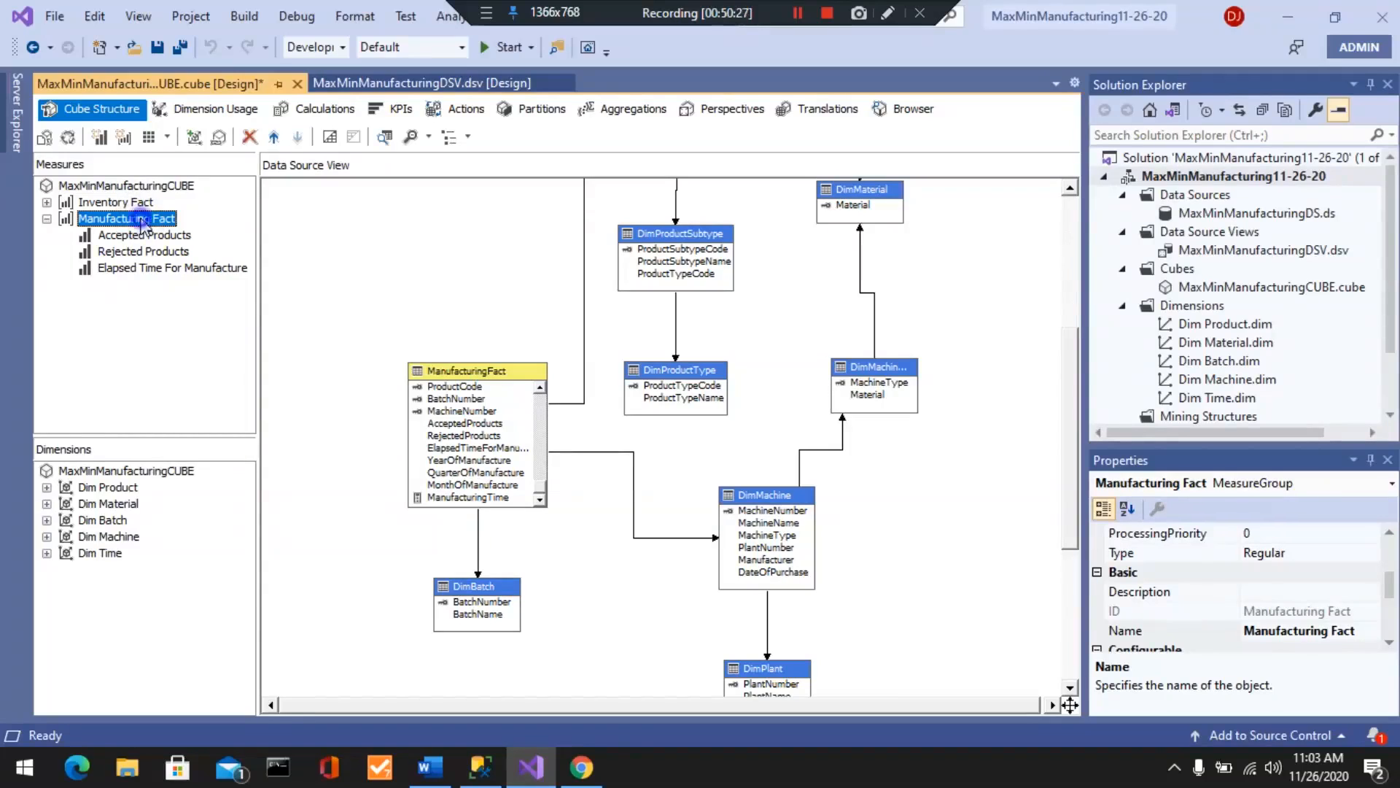
right_click(143, 224)
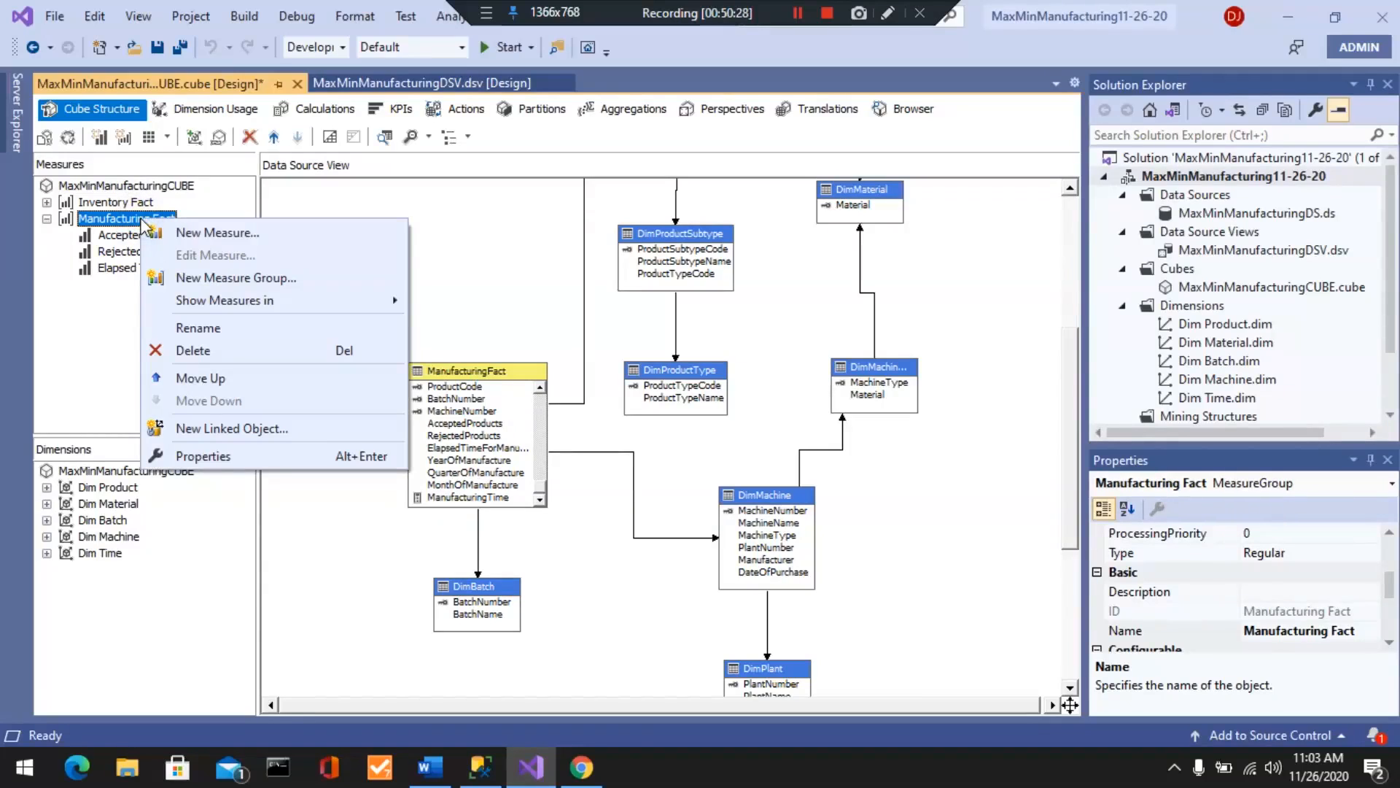
left_click(198, 328)
key("ctrl+c")
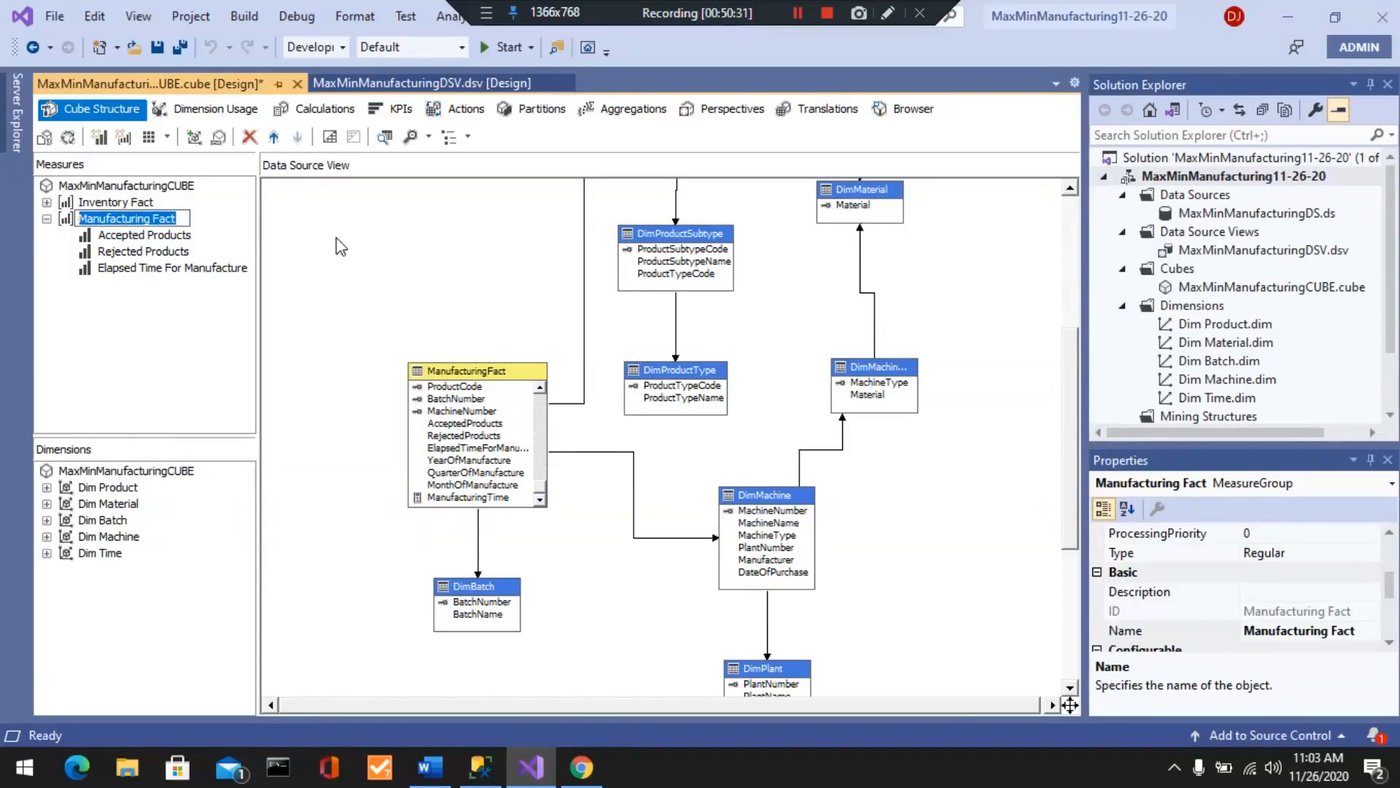
right_click(135, 220)
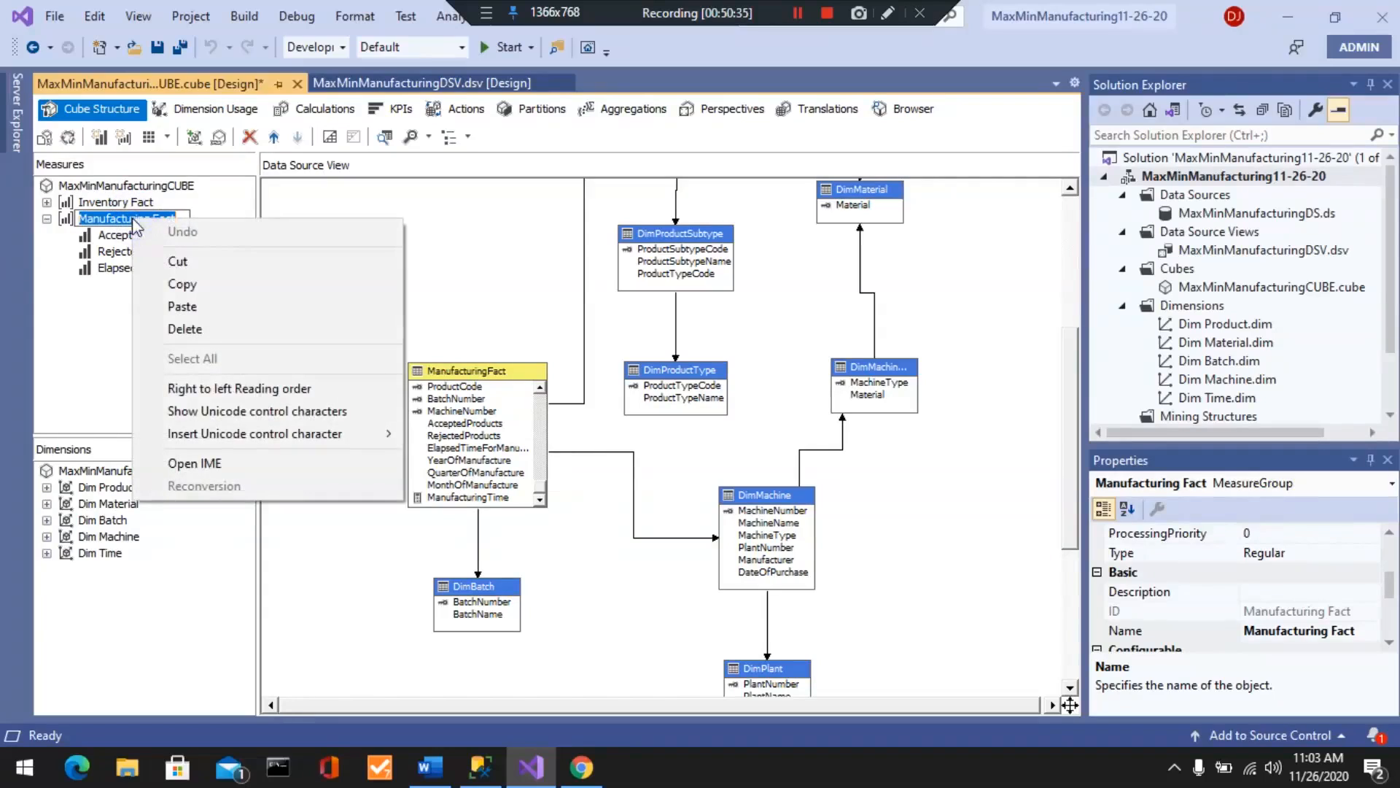
left_click(180, 283)
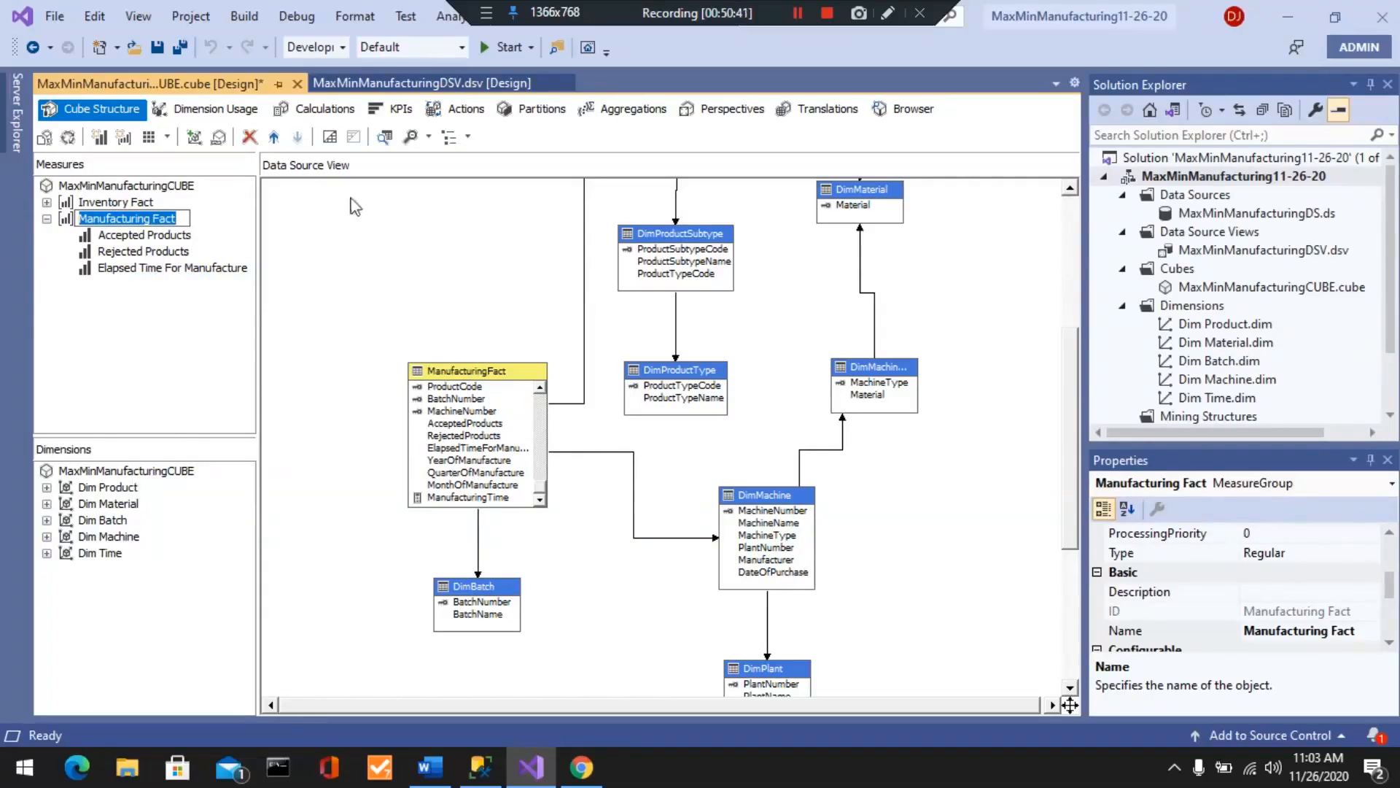
left_click(456, 248)
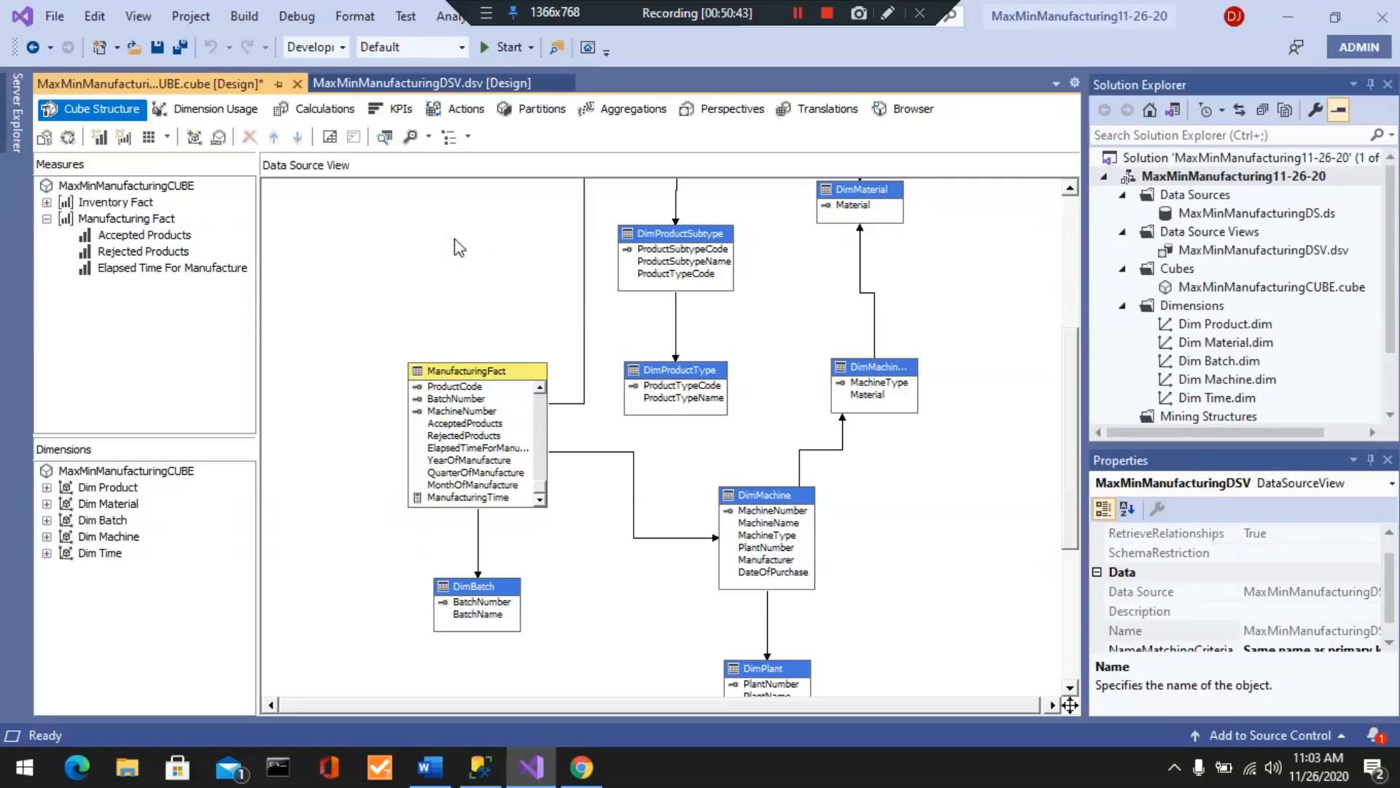
- Set Total Products' display folder to Manufacturing Fact, save, and add a new calculated member
left_click(335, 113)
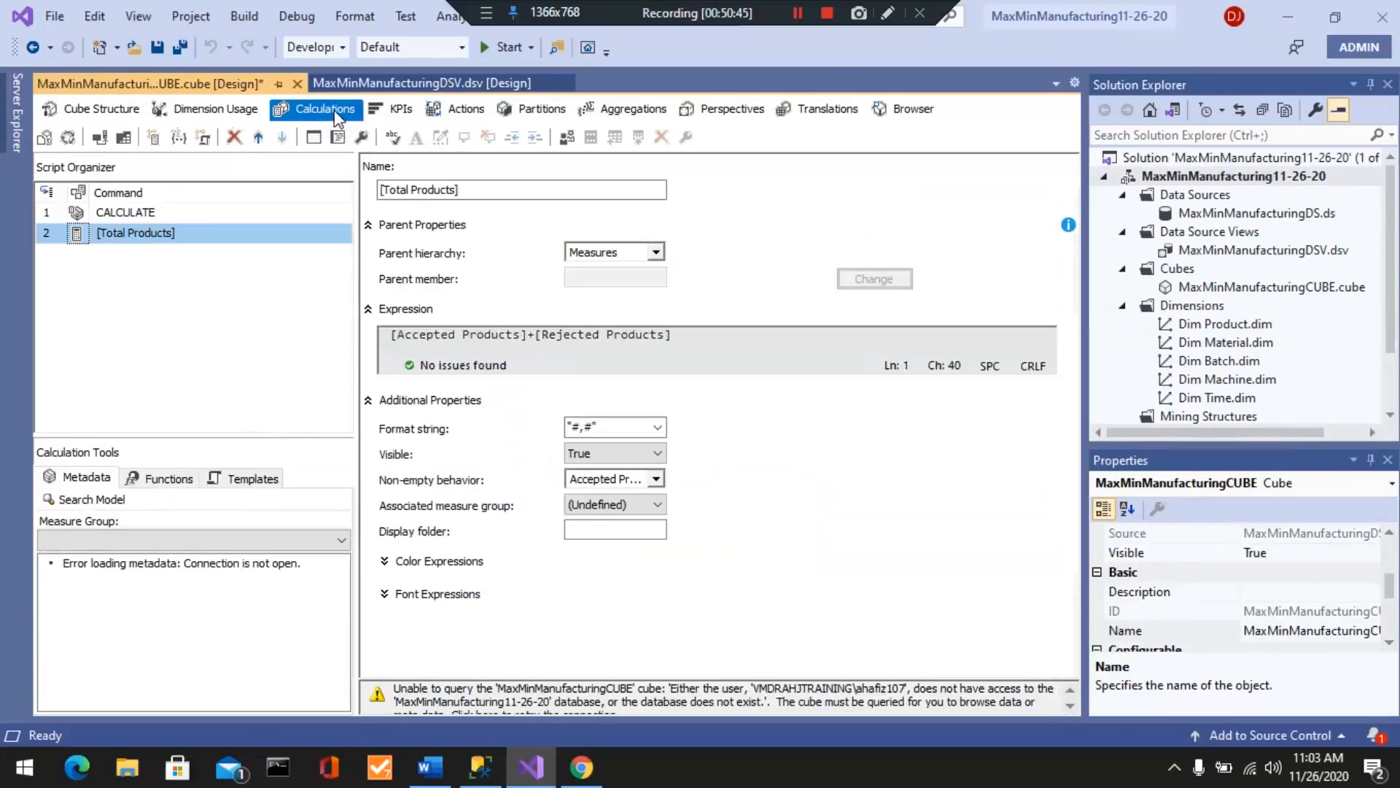
left_click(576, 530)
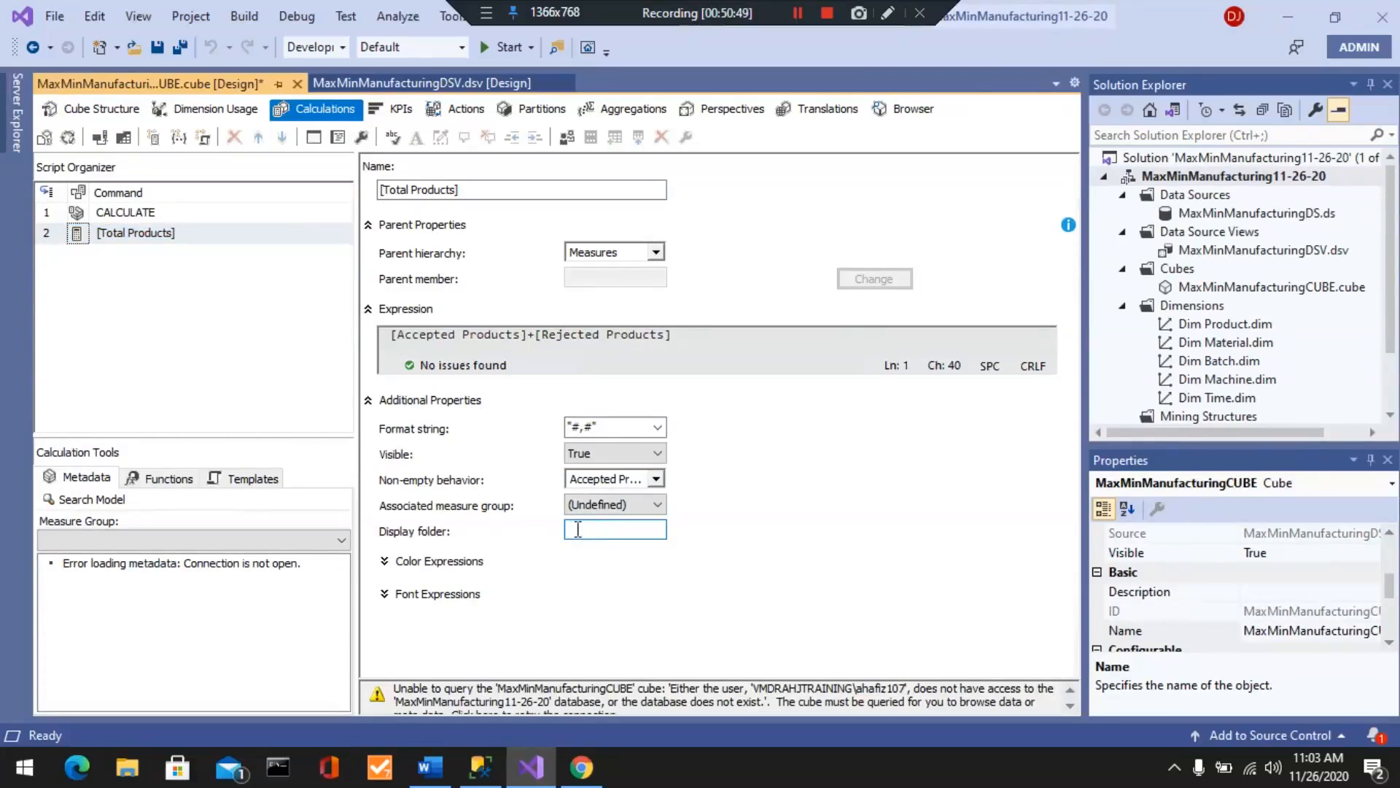
right_click(577, 530)
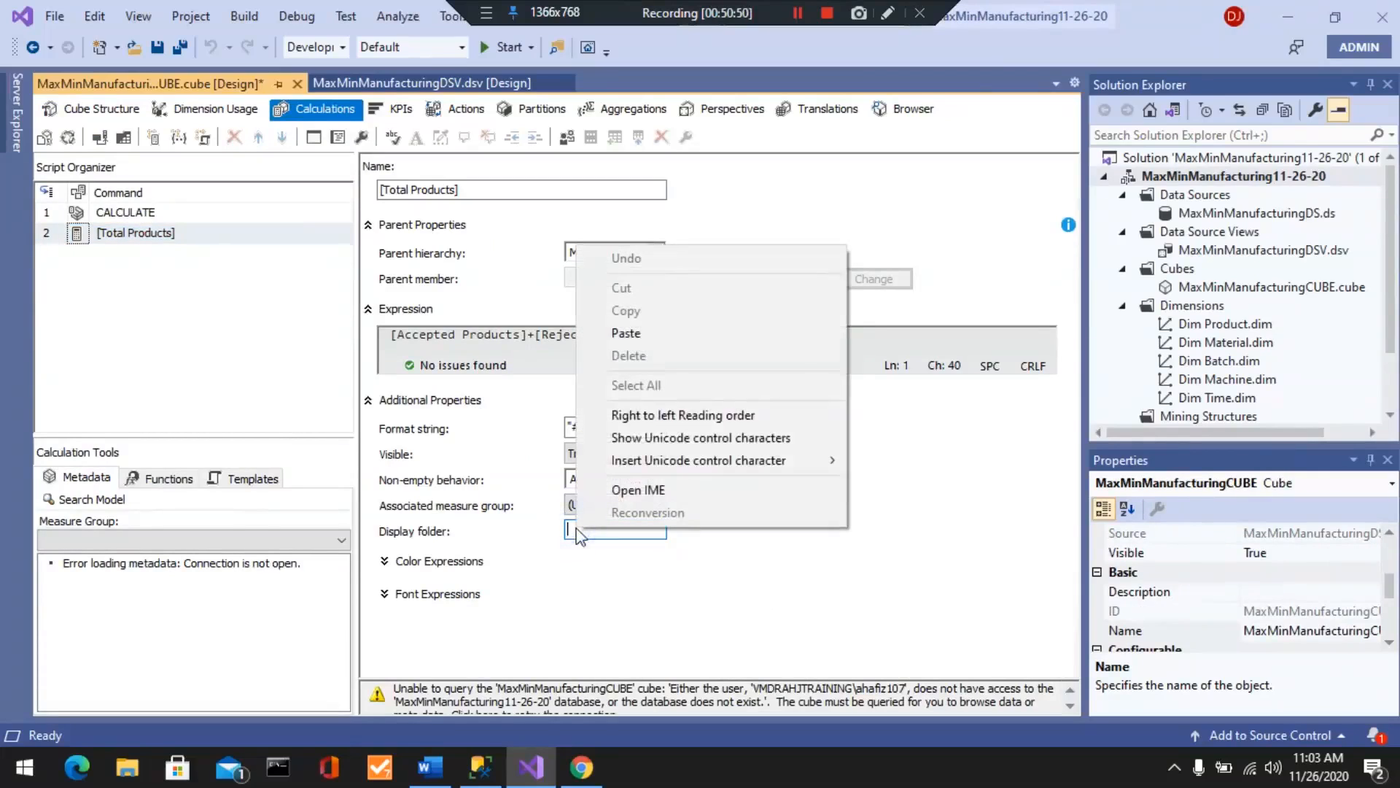
left_click(625, 333)
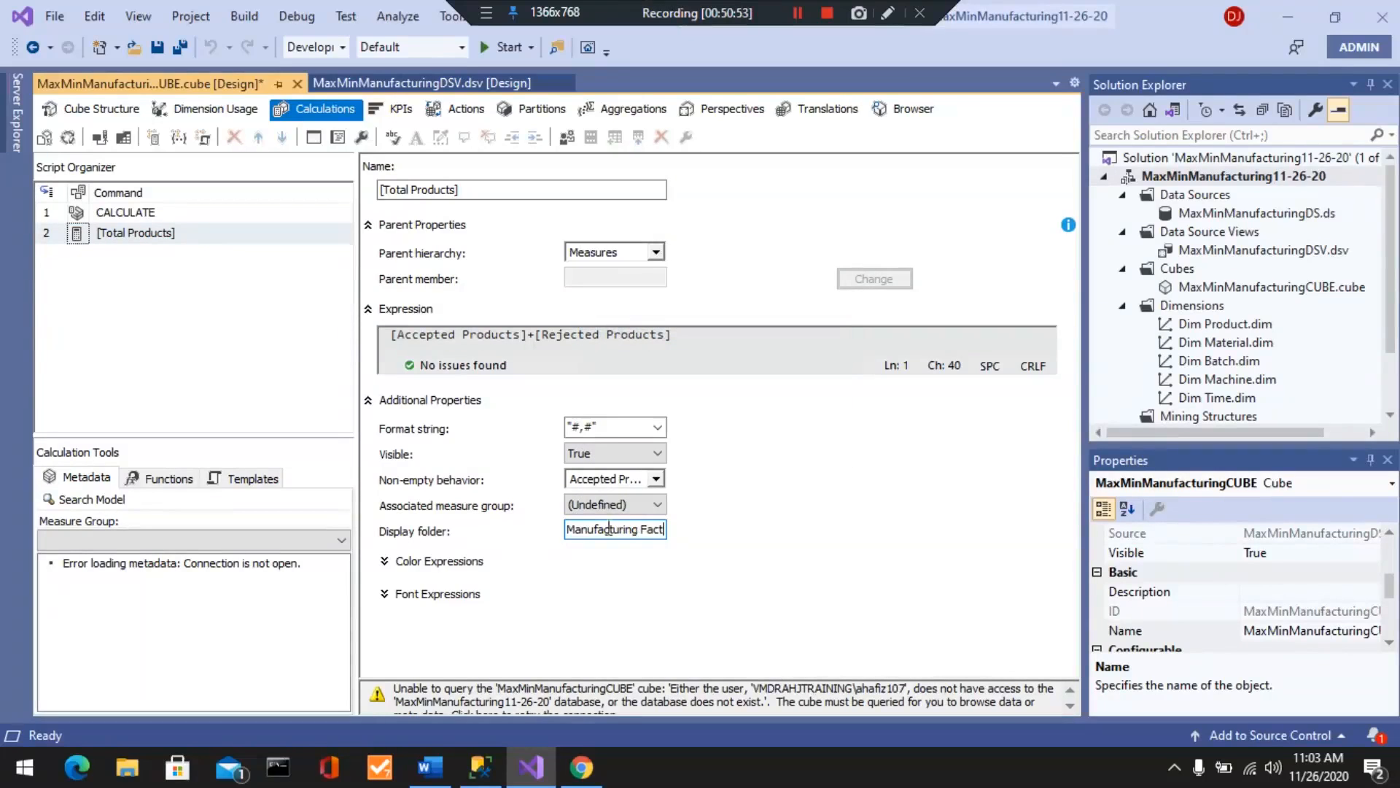
left_click(156, 46)
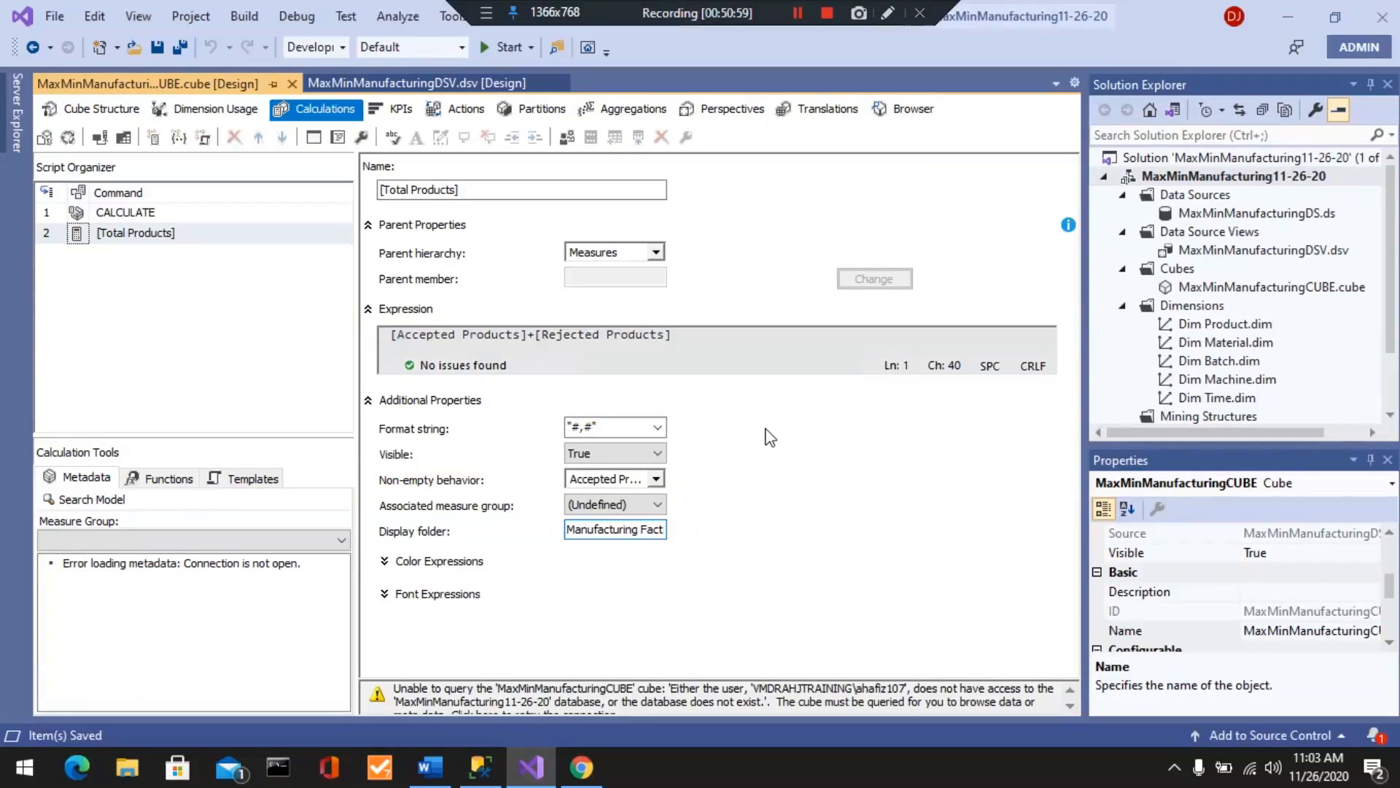
left_click(155, 141)
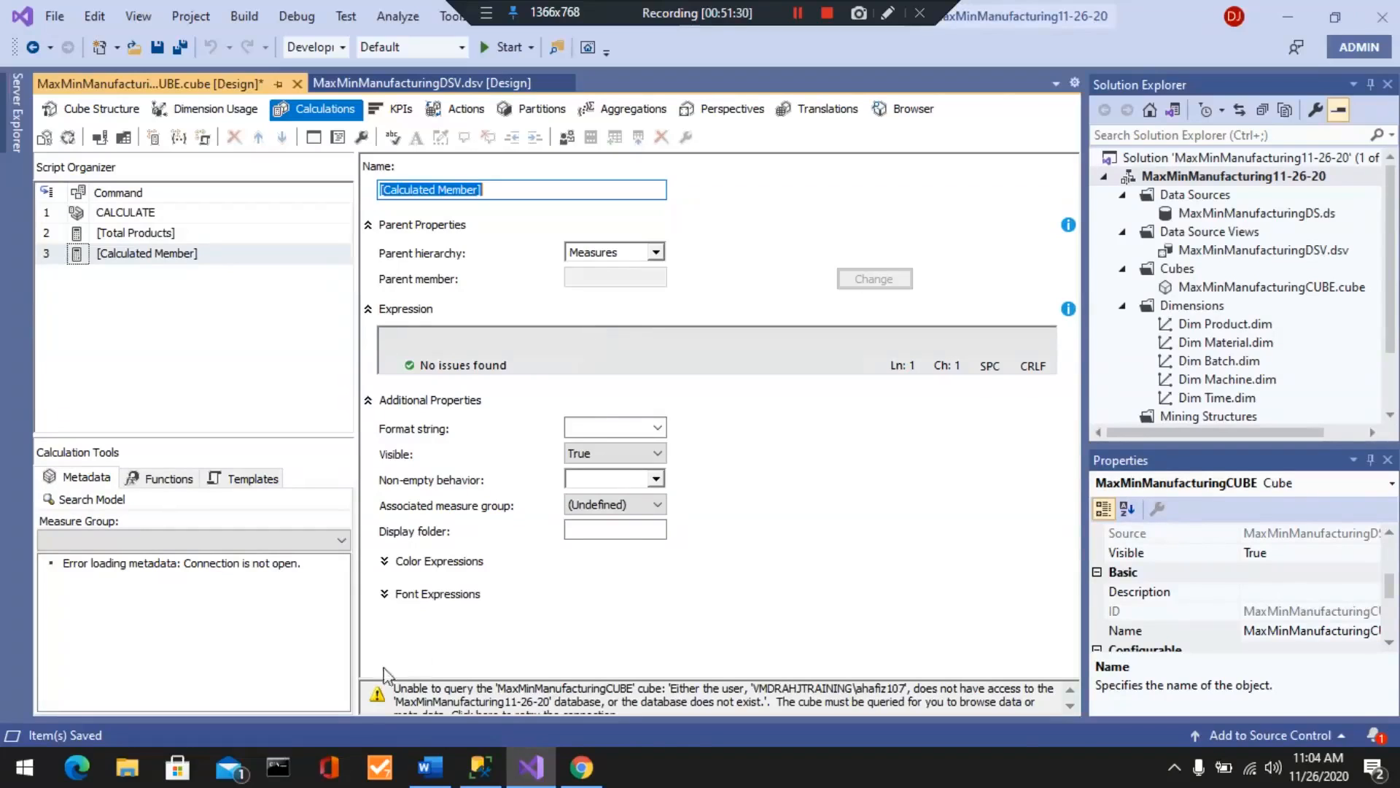
- Copy the Percent Rejected measure name from the Lab Assignment #2 system rules into the clipboard
left_click(430, 766)
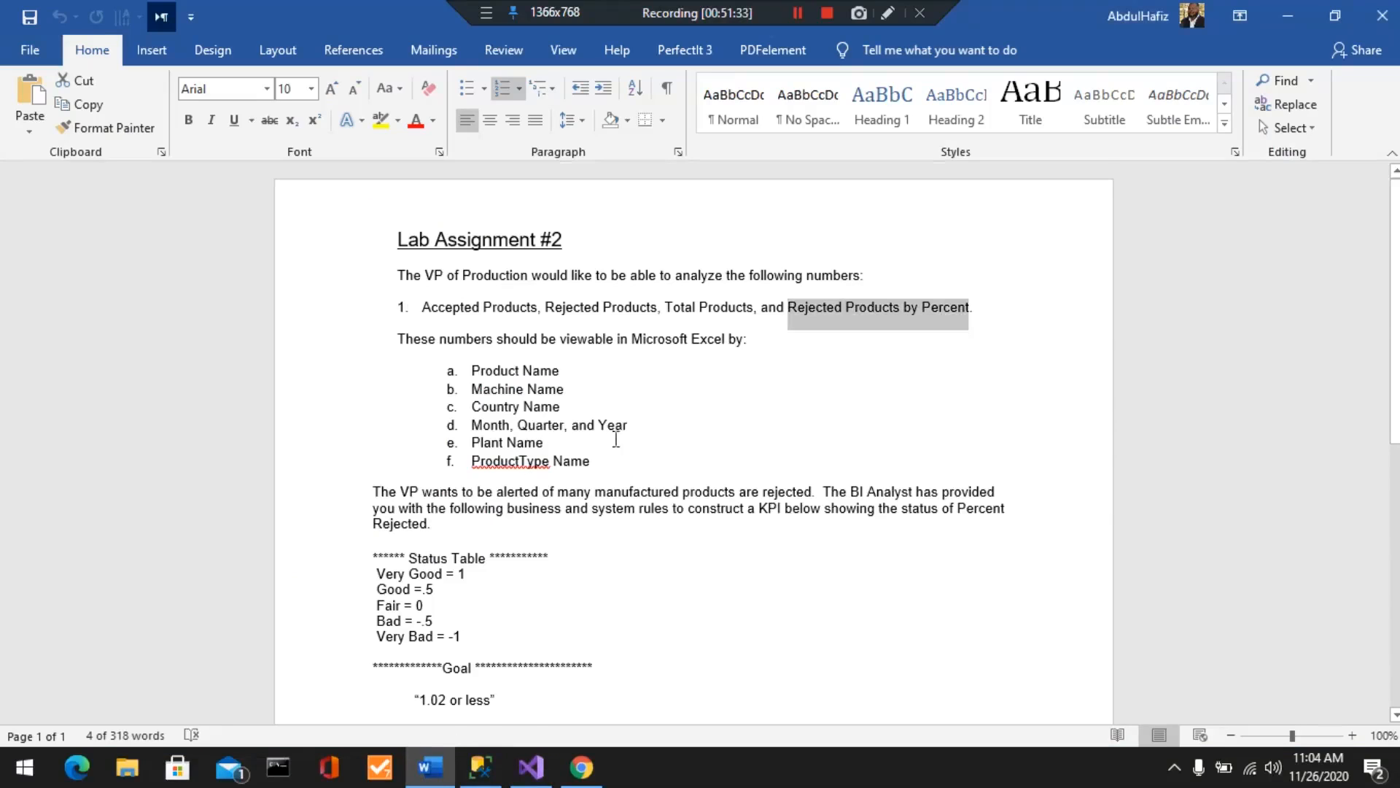
scroll(615, 439, "down", 10)
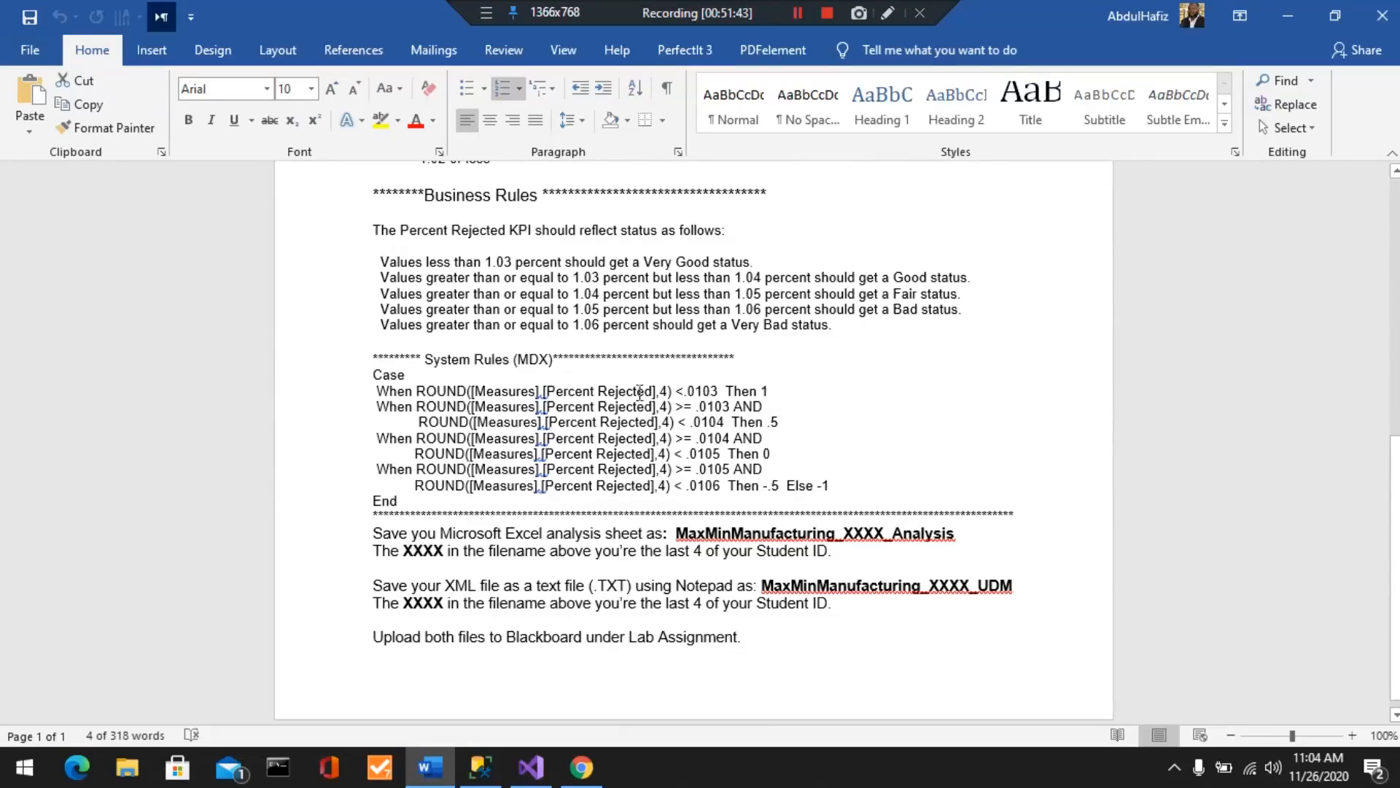
scroll(654, 397, "up", 15)
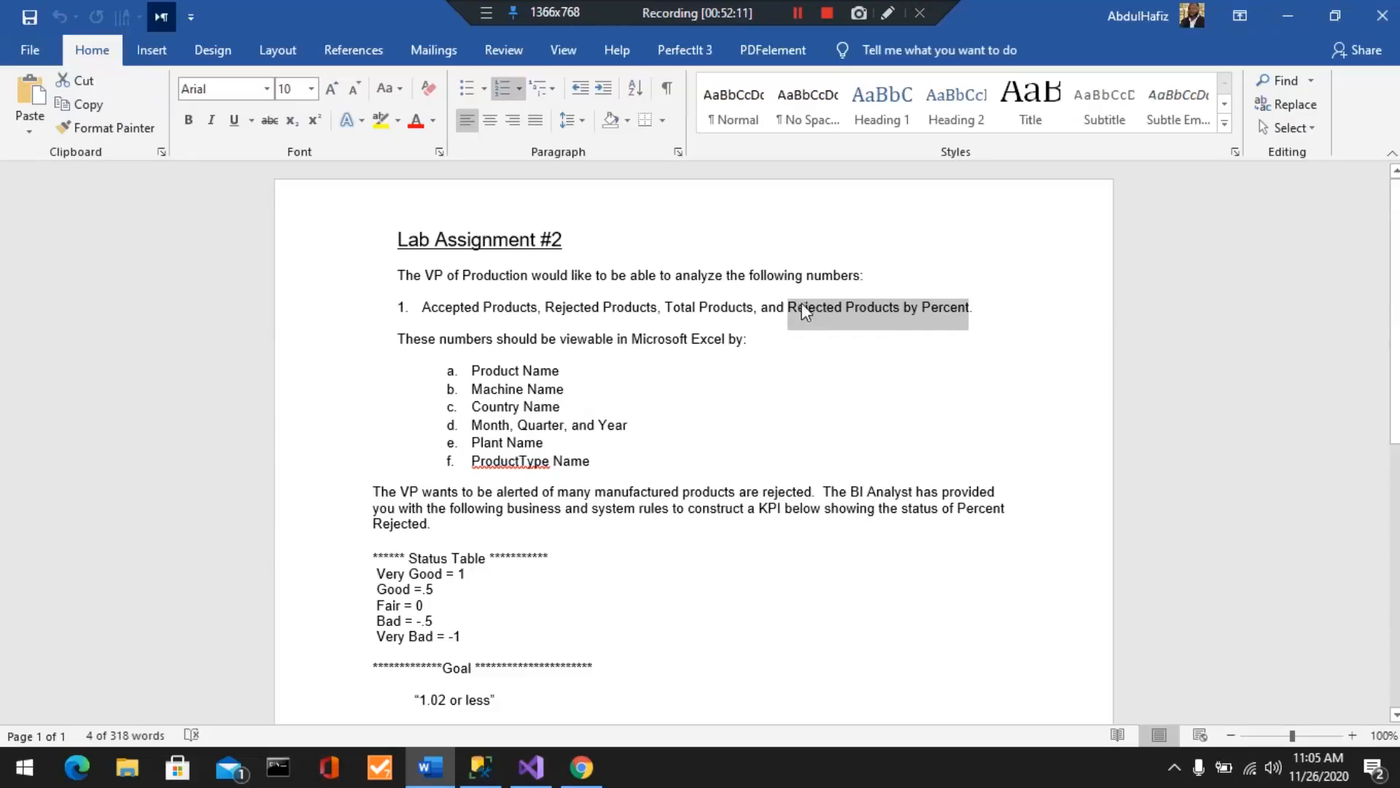
scroll(808, 344, "down", 12)
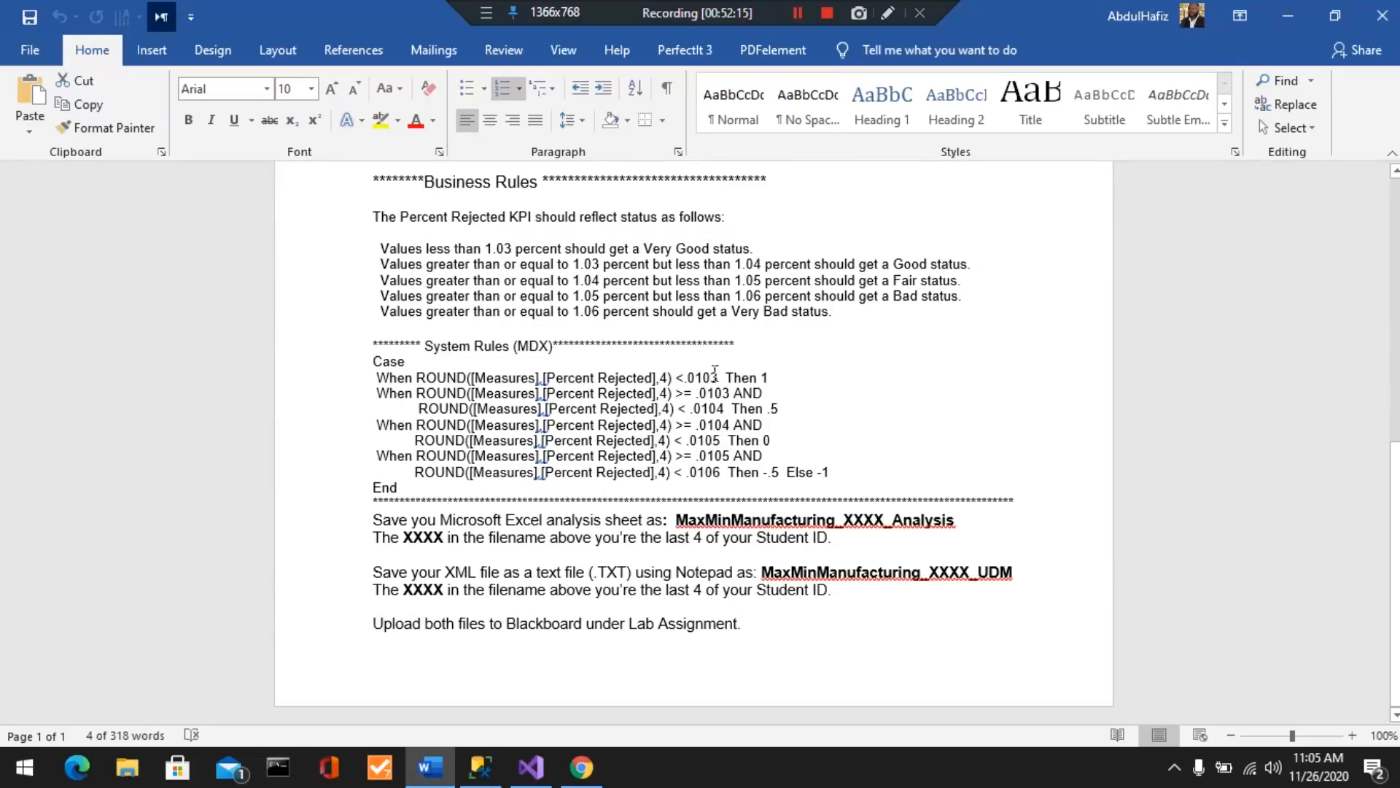
left_click_drag(552, 379, 639, 381)
right_click(635, 378)
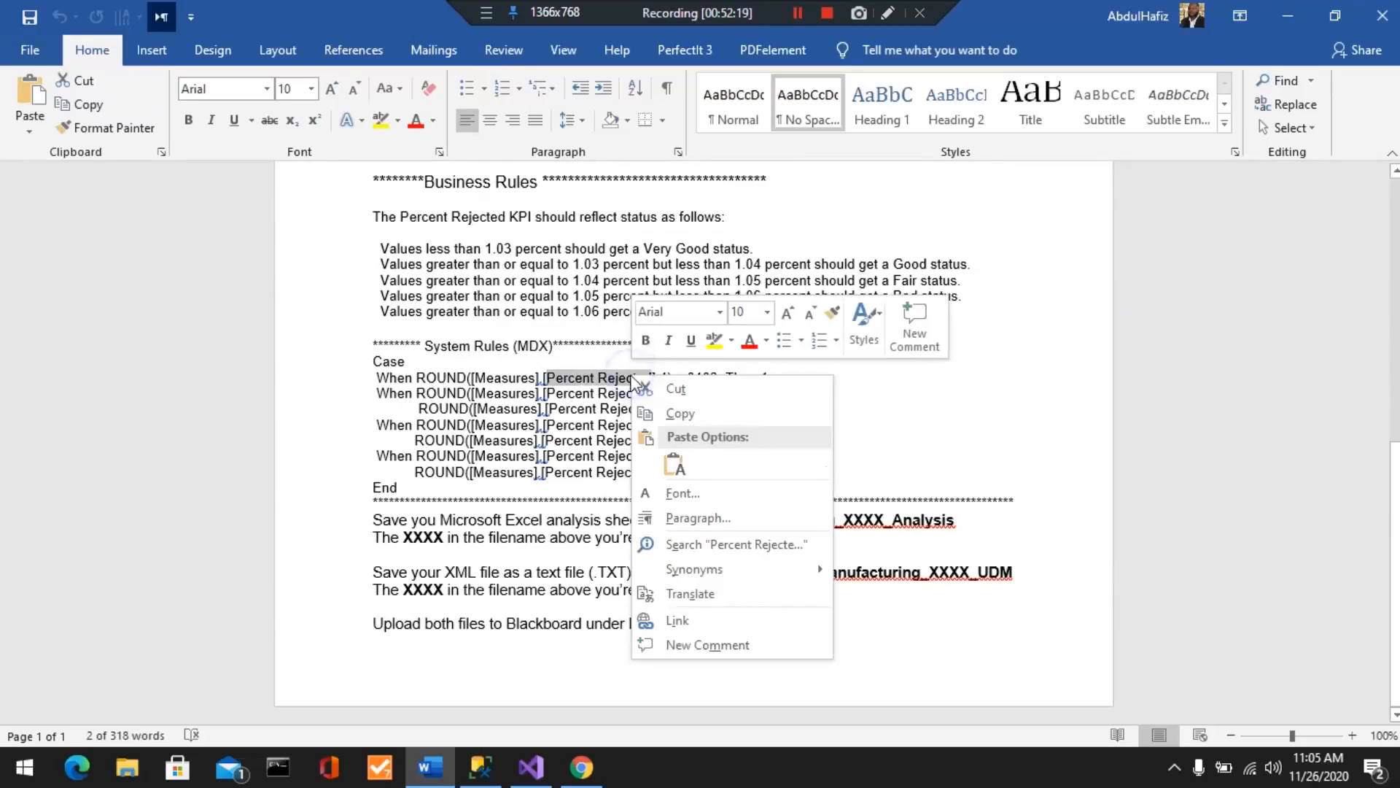
left_click(679, 414)
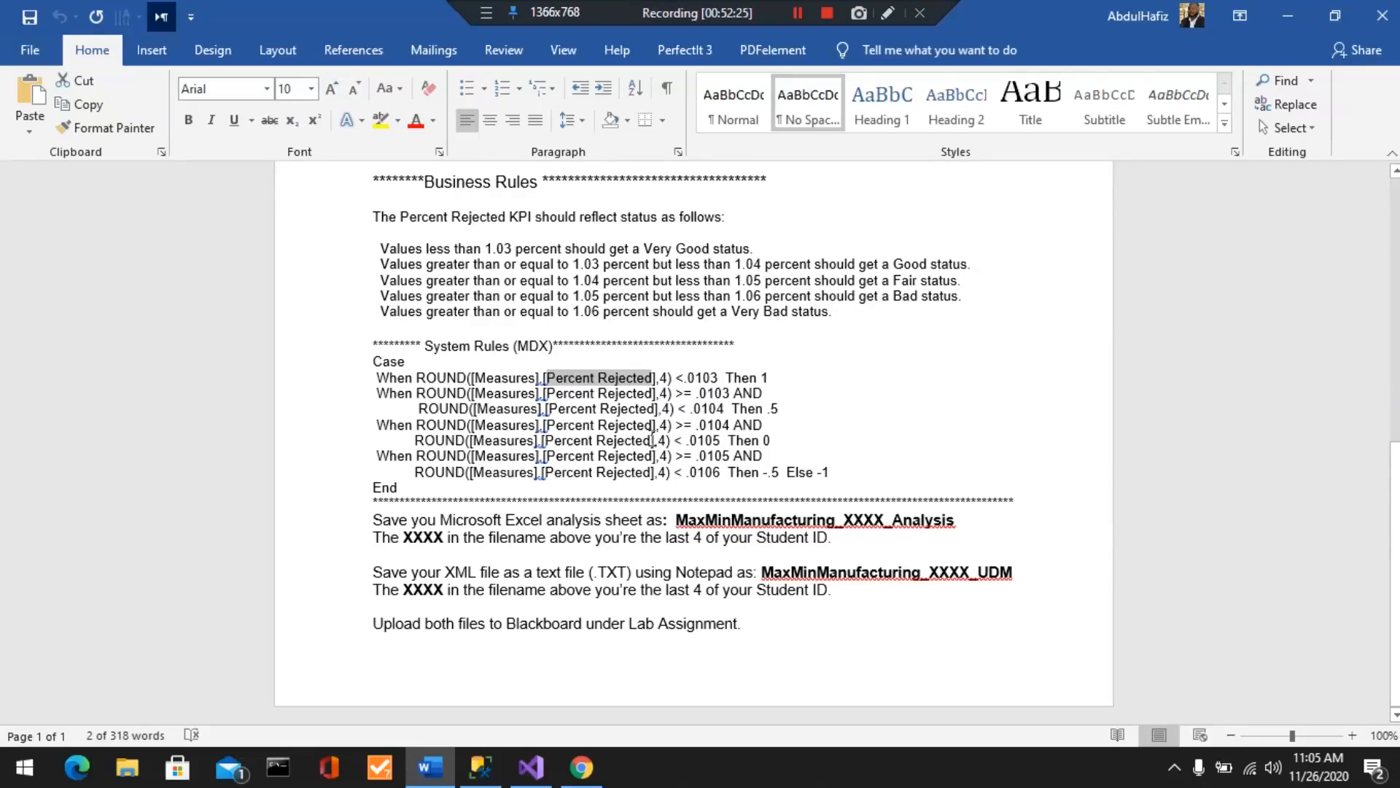
left_click(531, 766)
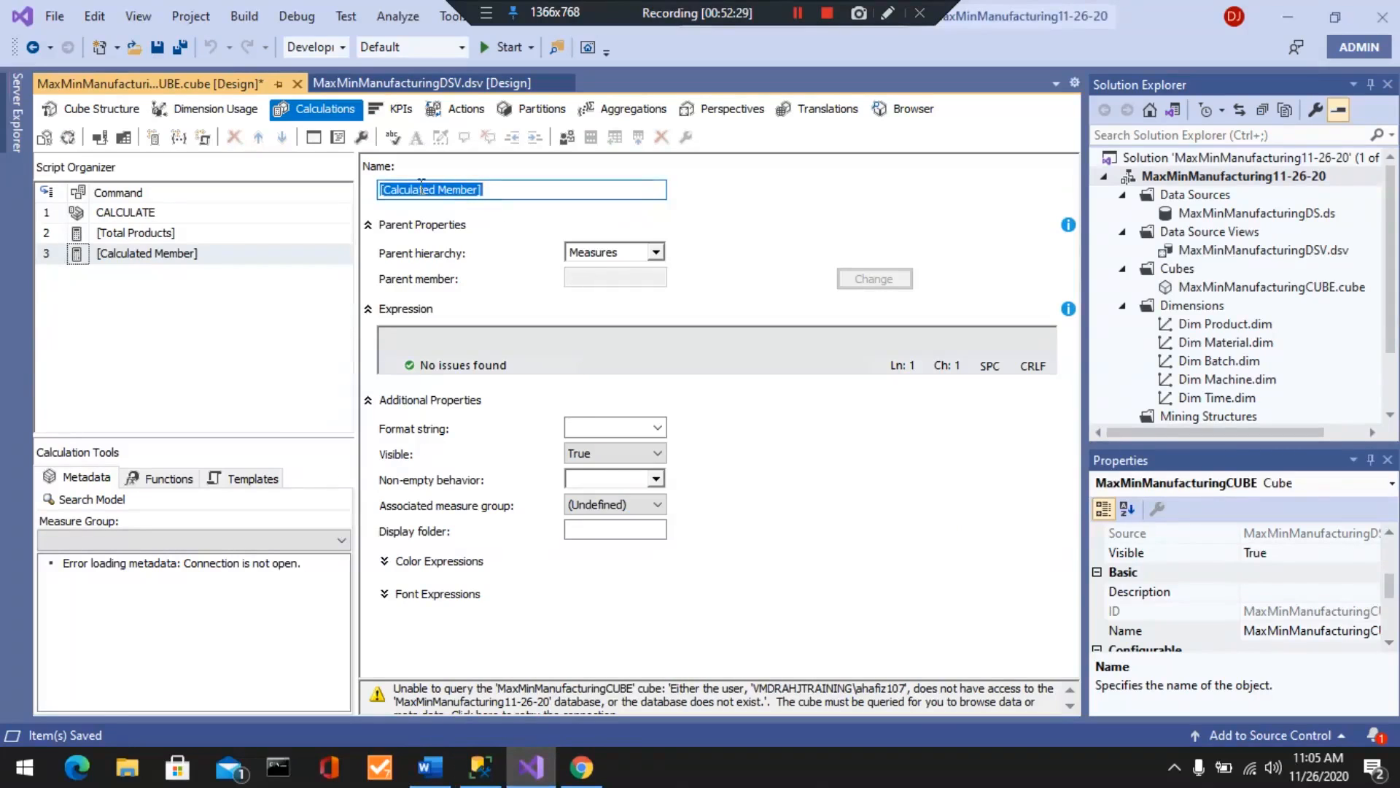
- Name the third calculated member [Percent Rejected], then view the Manufacturing Fact measures in Cube Structure
key("ctrl+v")
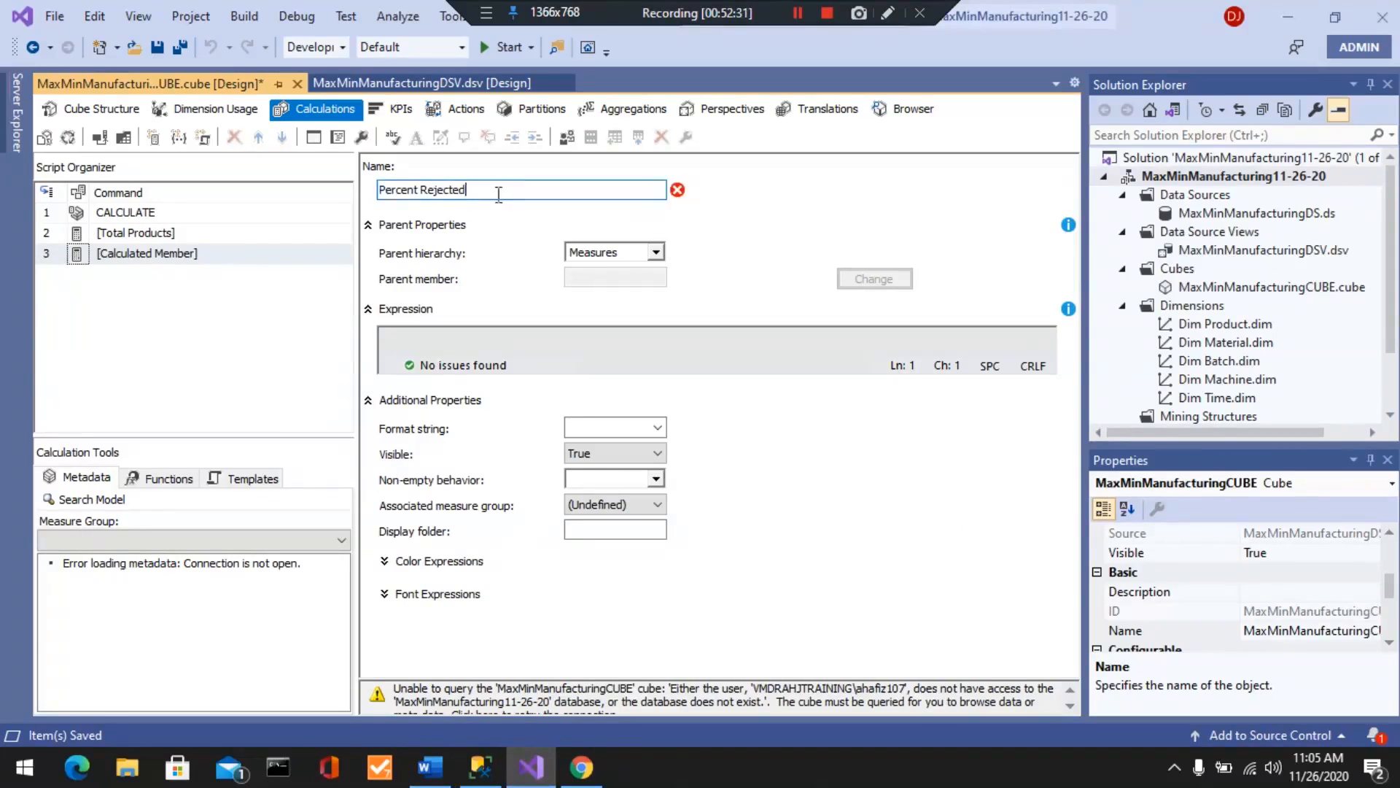
left_click(380, 191)
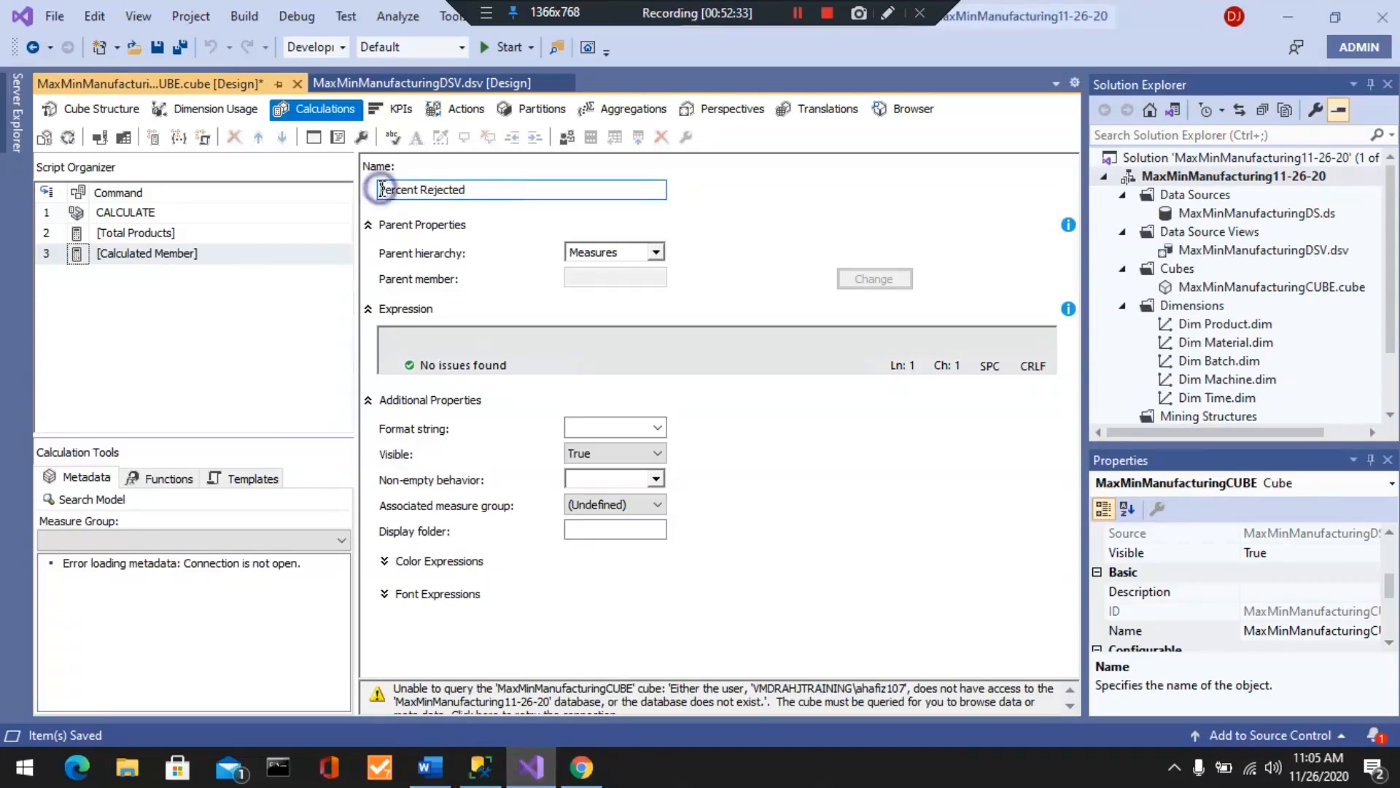
type("[")
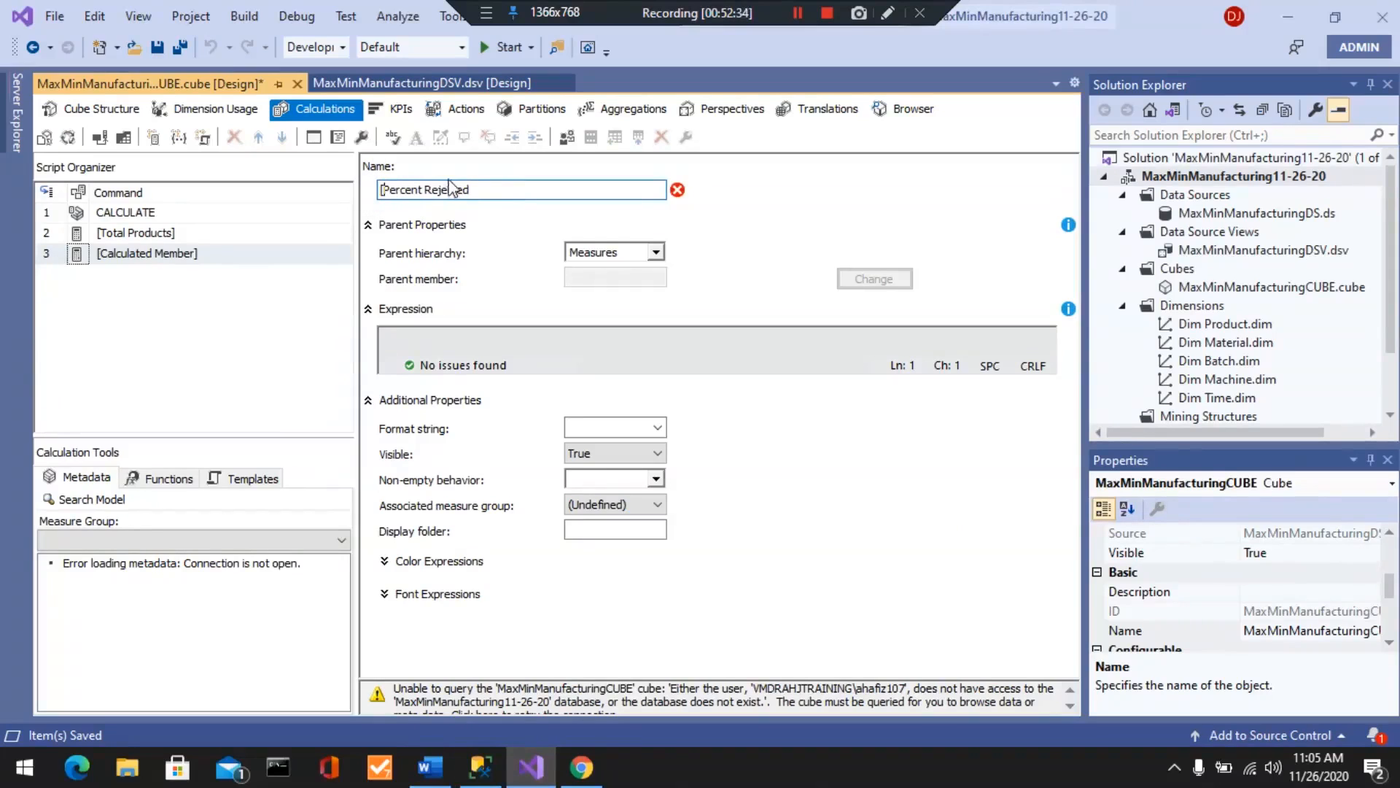
left_click(503, 194)
type("]")
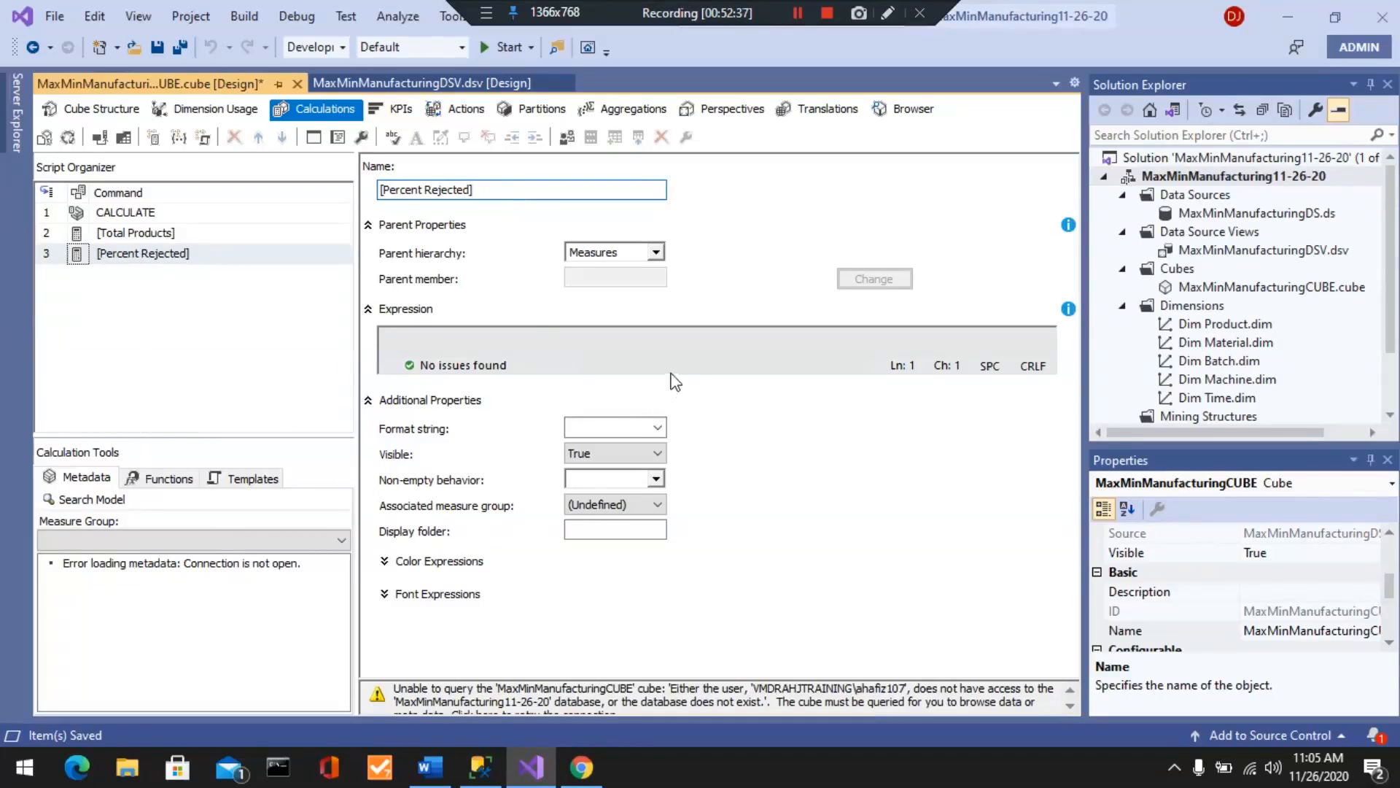
left_click(419, 340)
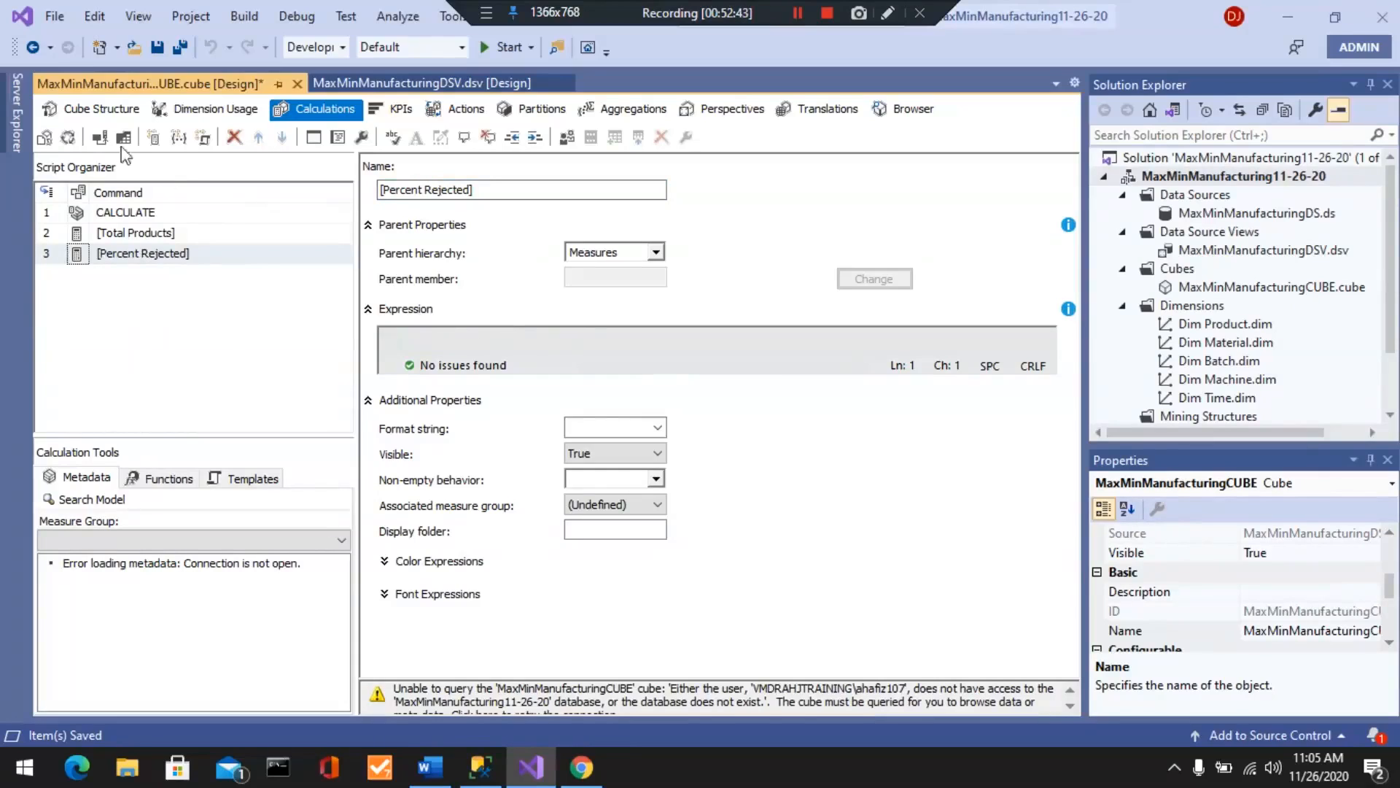
left_click(100, 109)
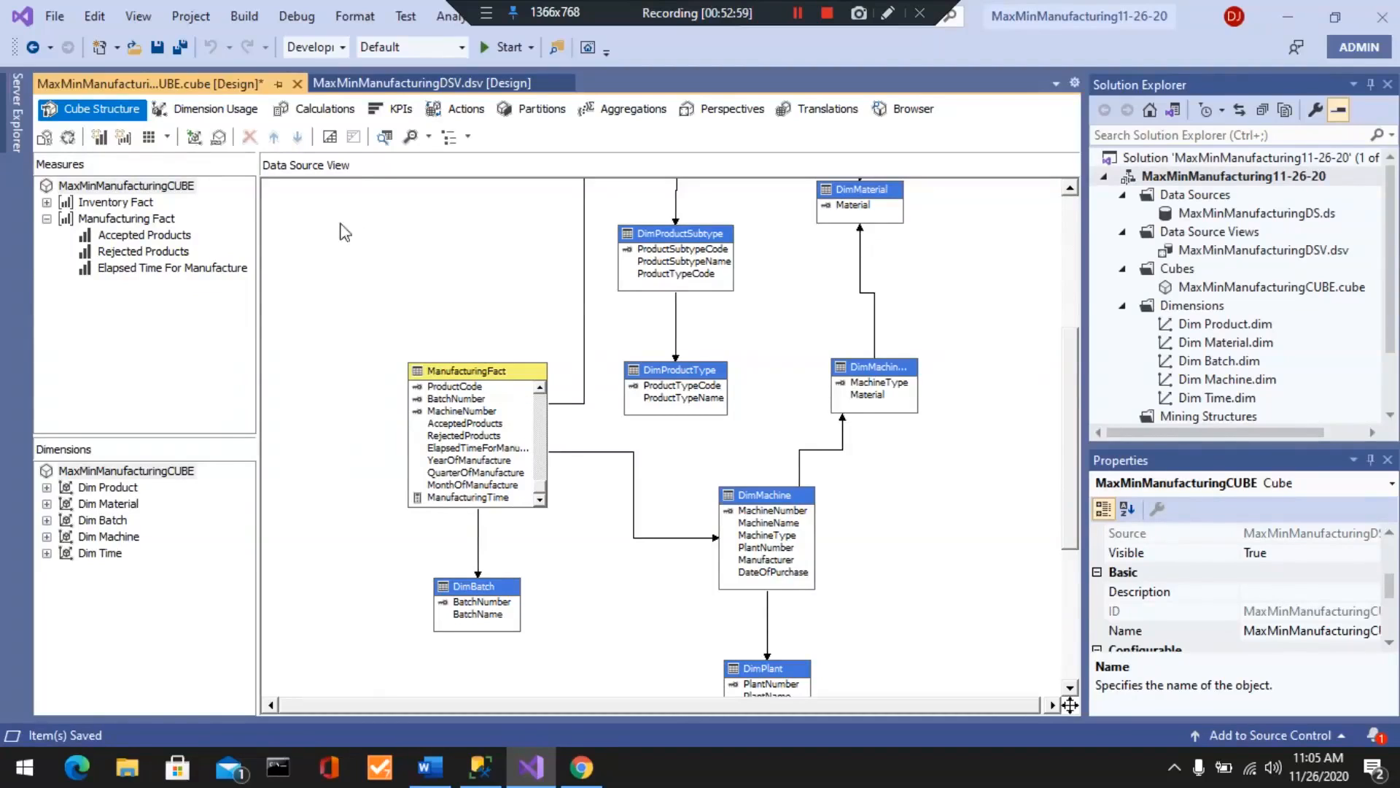
- Give Percent Rejected the expression [Rejected Products]/[Total Products] and move on to its format string
left_click(327, 111)
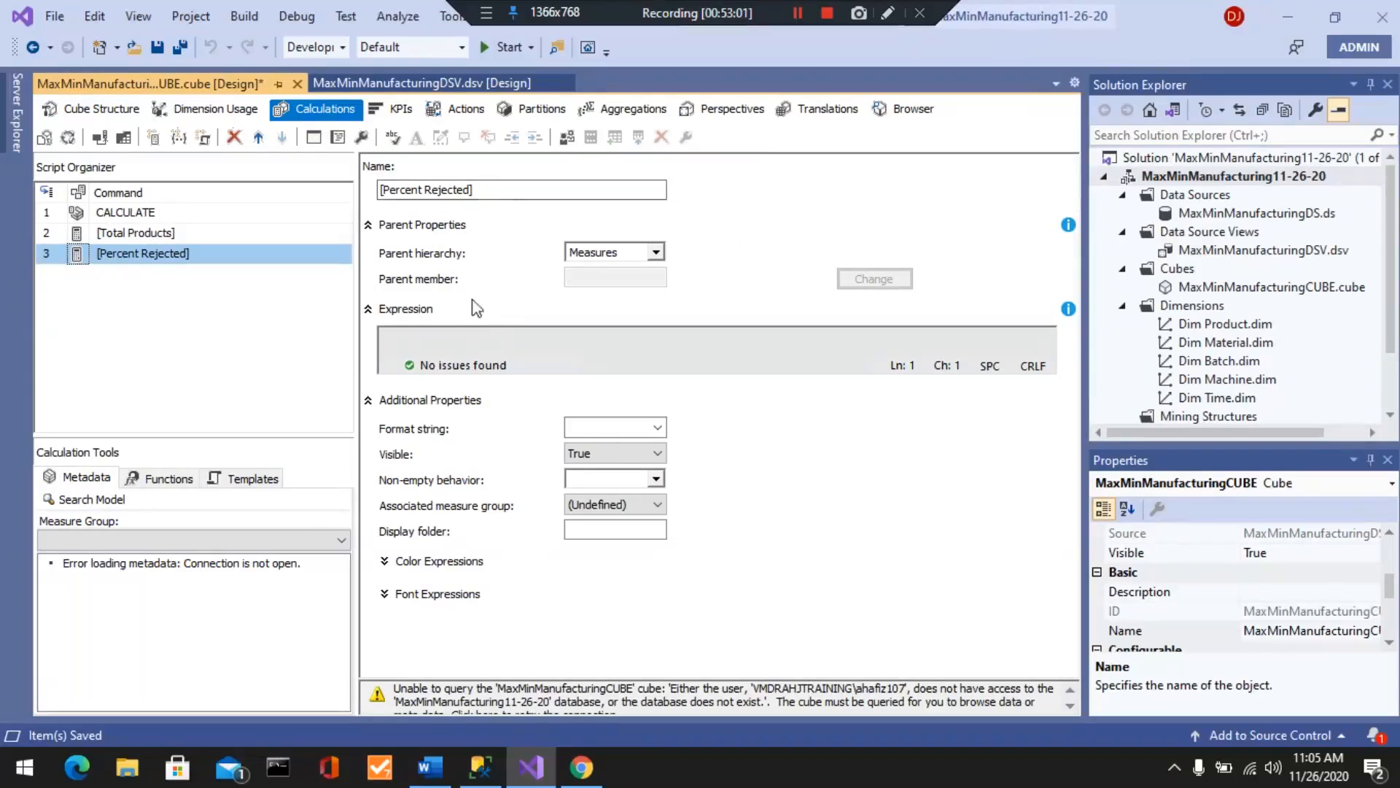
left_click(435, 343)
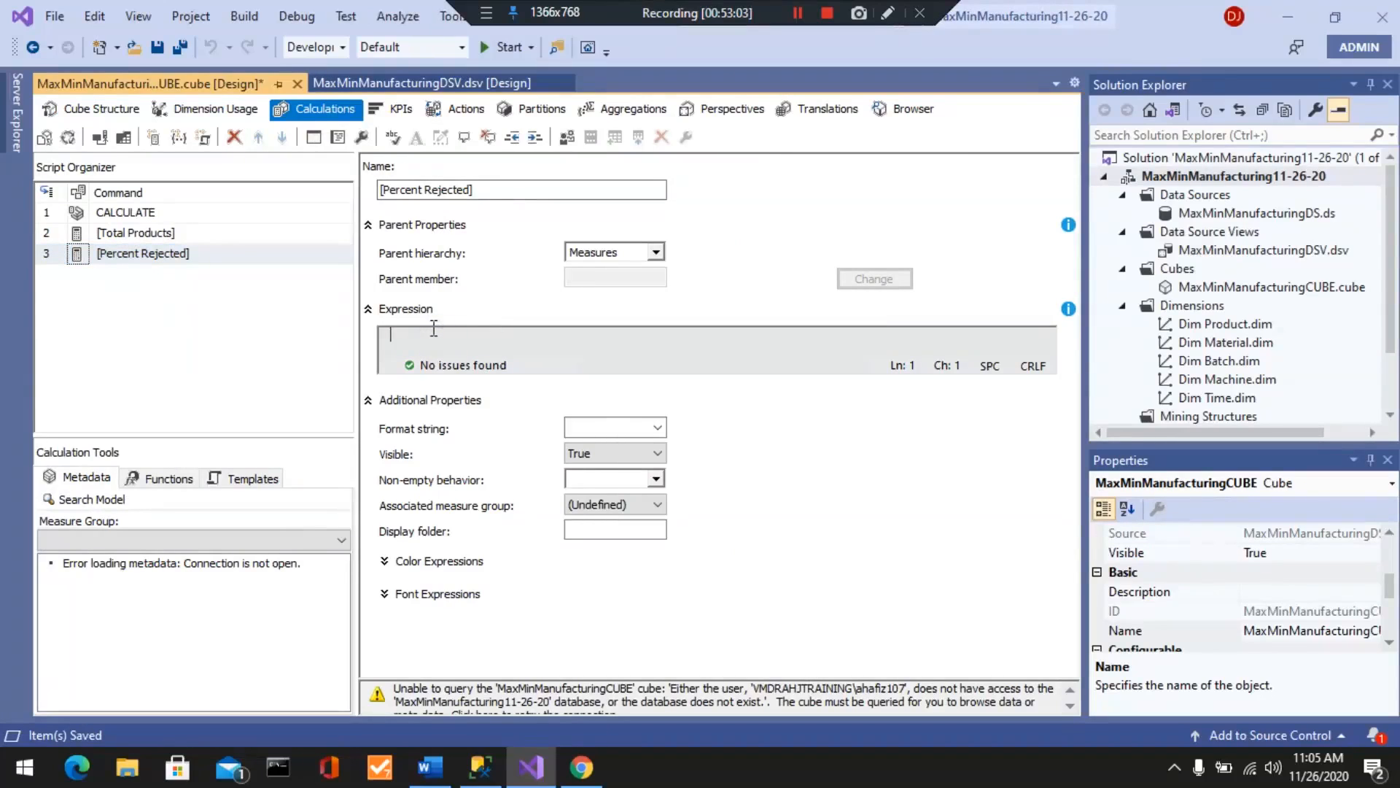
type("[Rejected P")
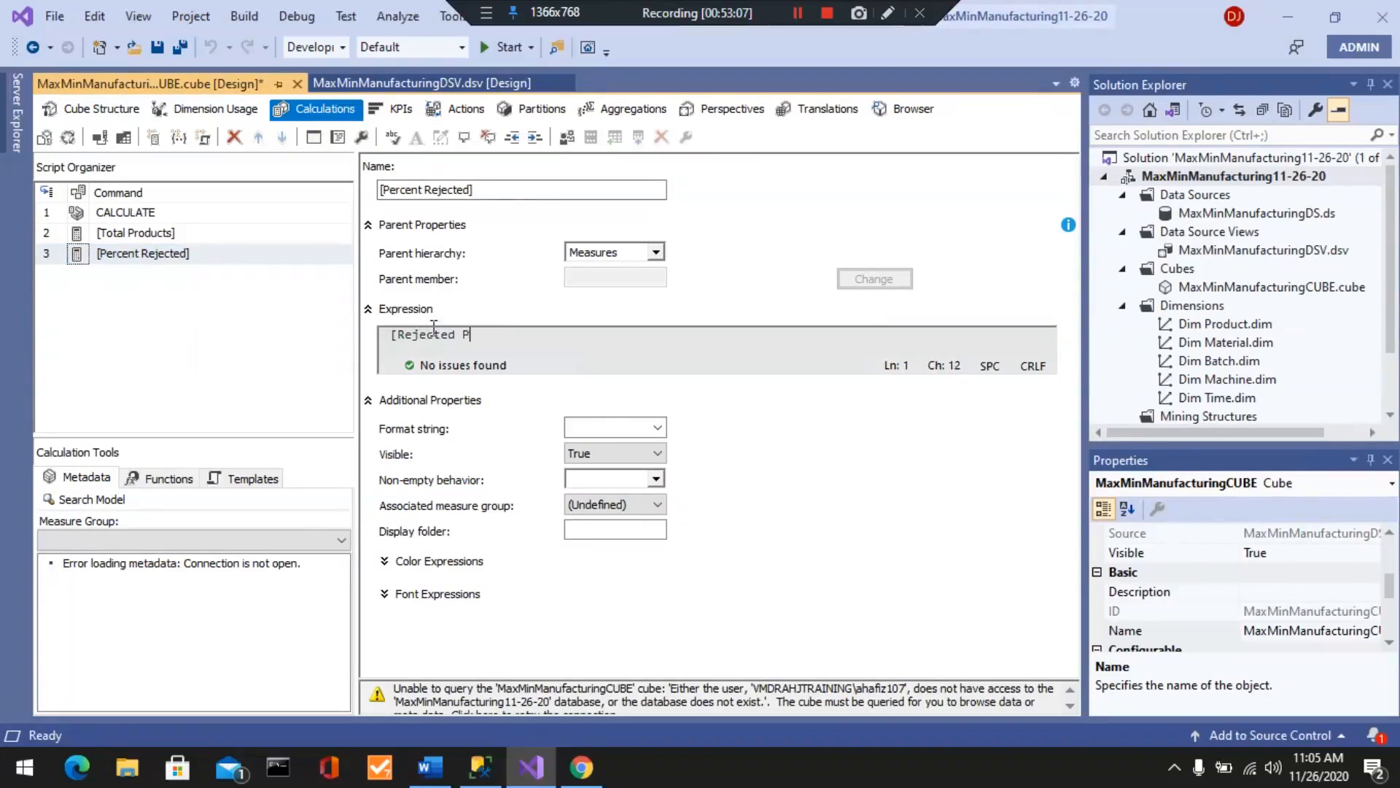
type("roducts]/[Total Product")
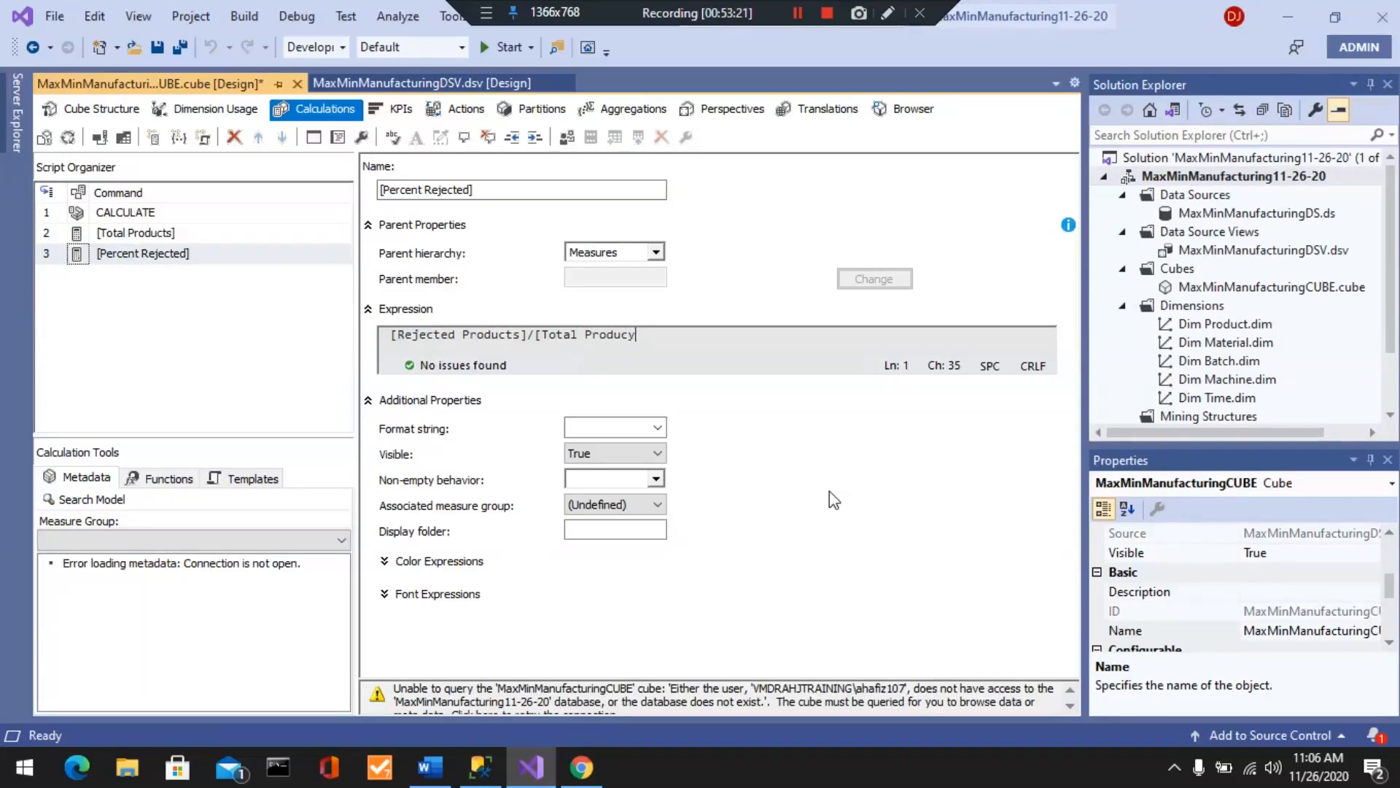
type("s]")
left_click(603, 428)
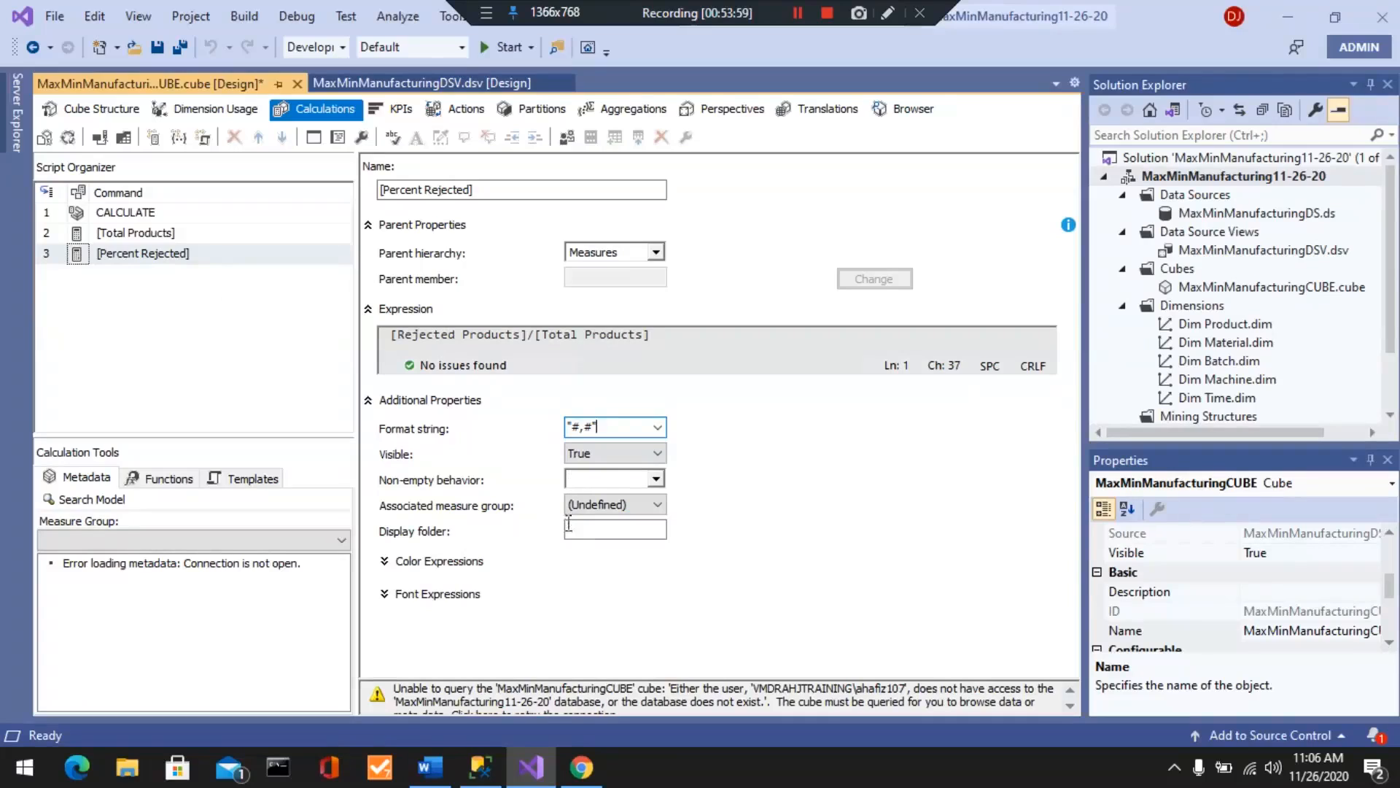
- Paste into the Display folder field, then clear the wrong Percent Rejected entry
left_click(592, 531)
type("Percent Rejected")
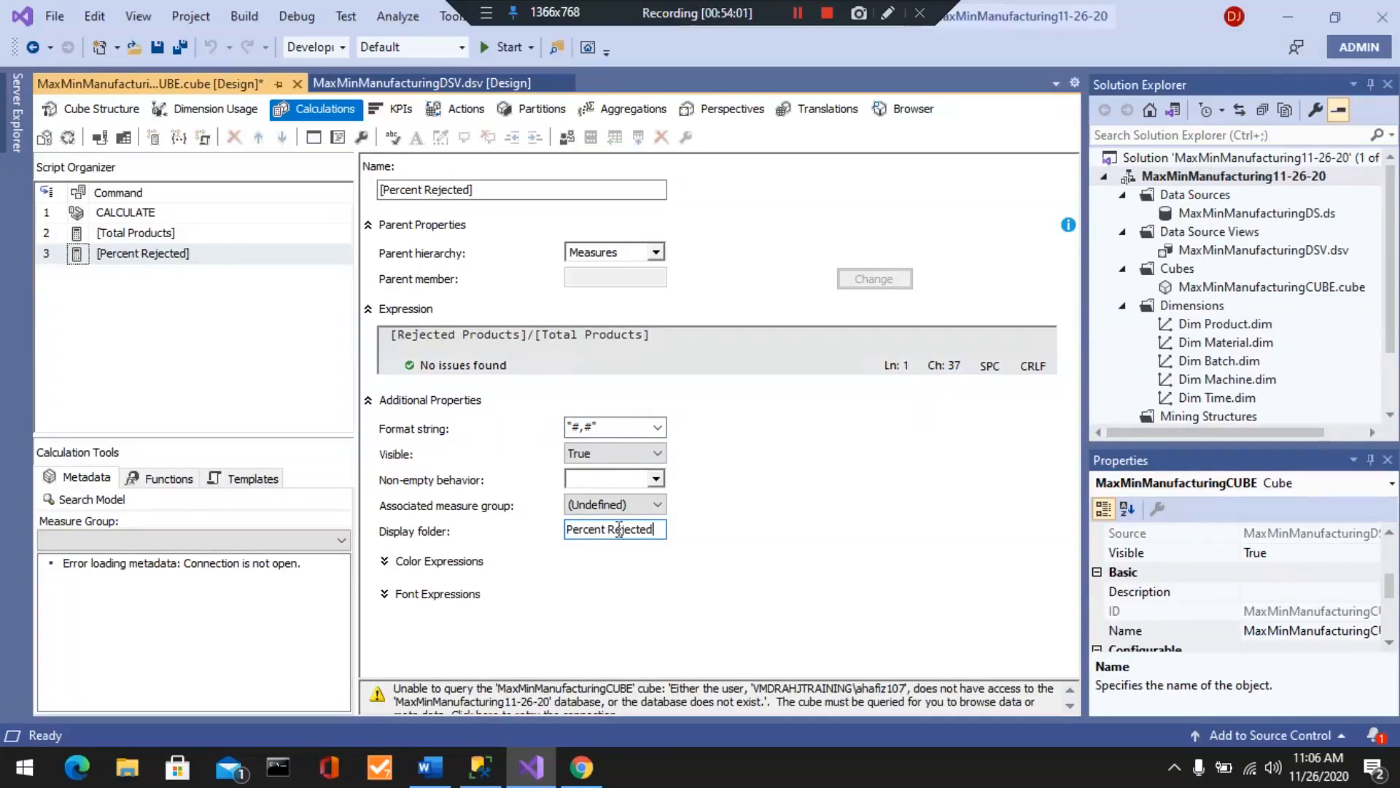
left_click_drag(647, 531, 541, 523)
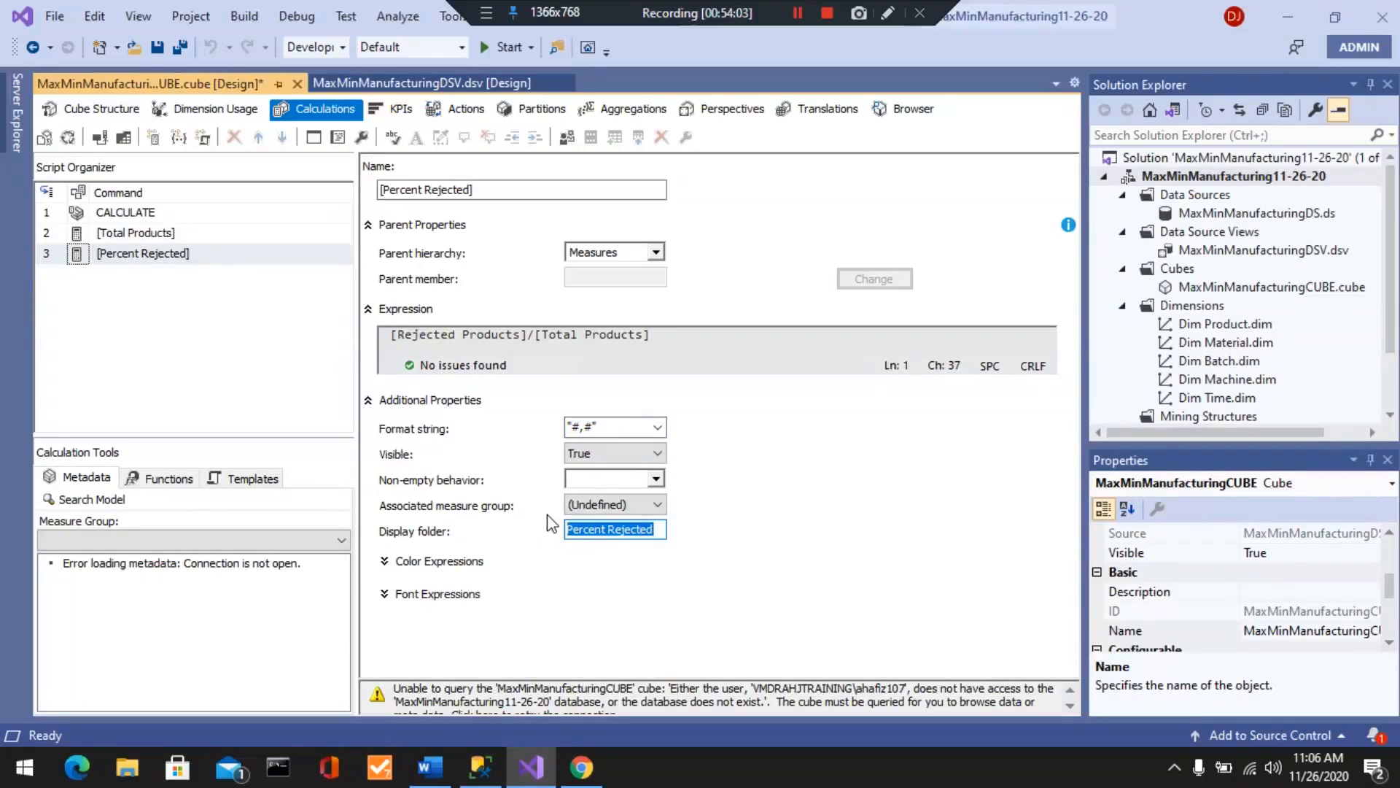
key("BackSpace")
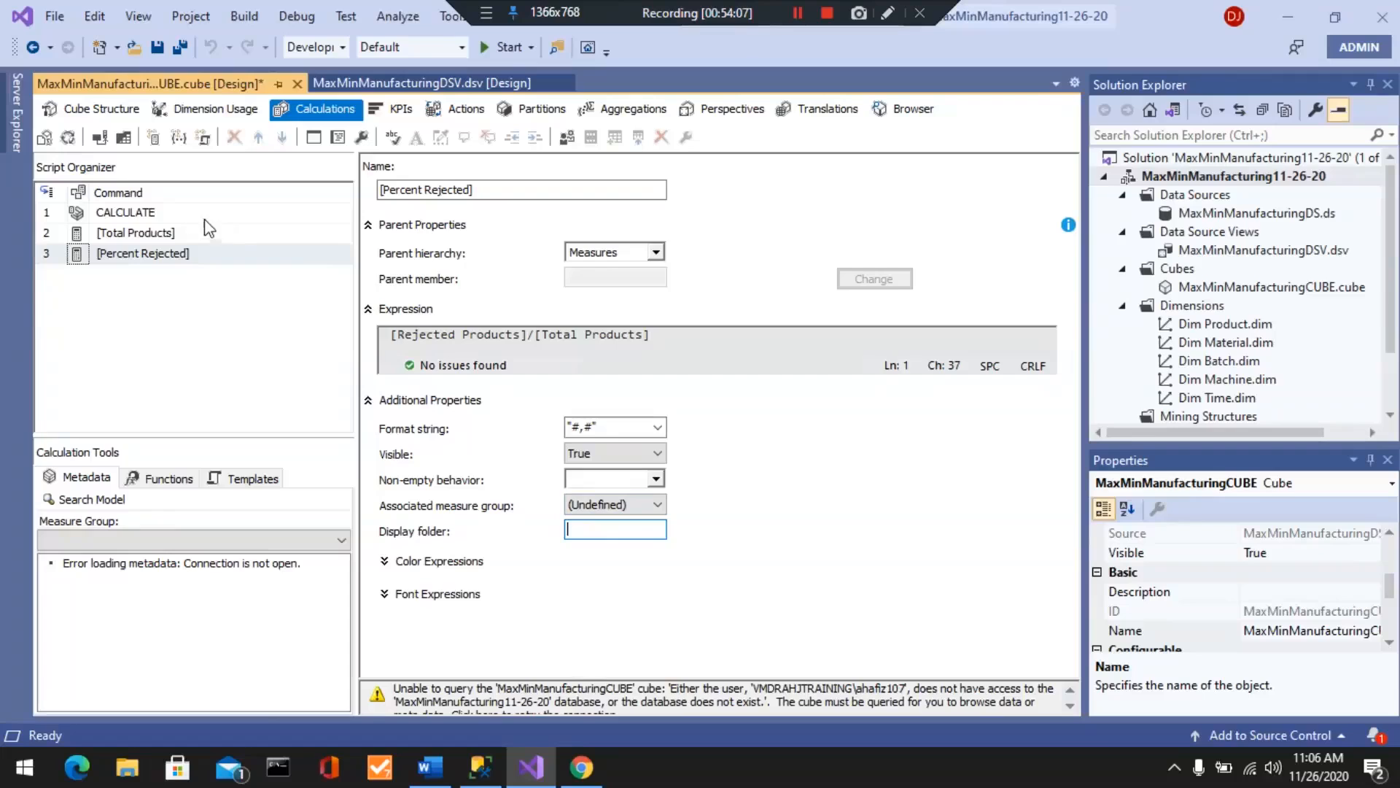
- Copy the Manufacturing Fact measure group name from Cube Structure
left_click(99, 110)
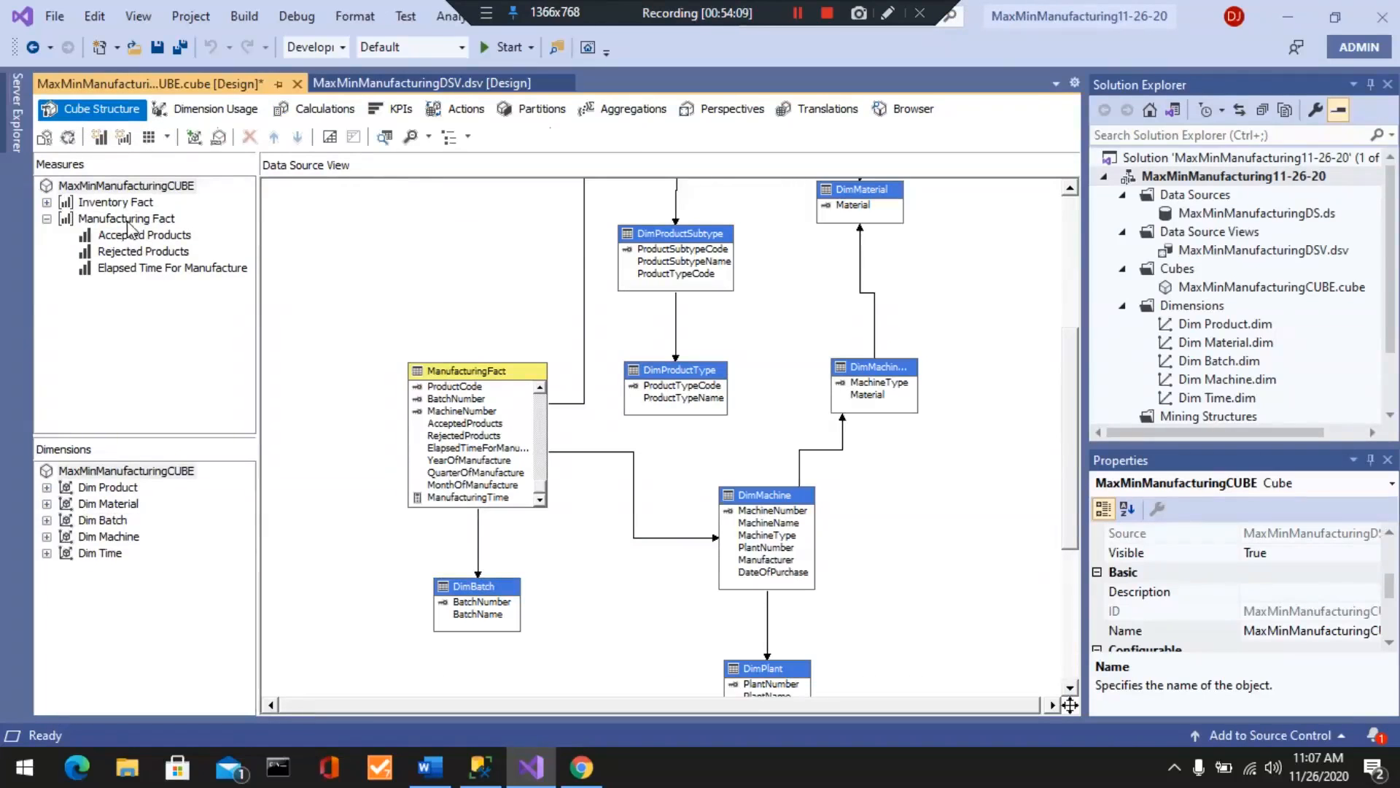
left_click(128, 220)
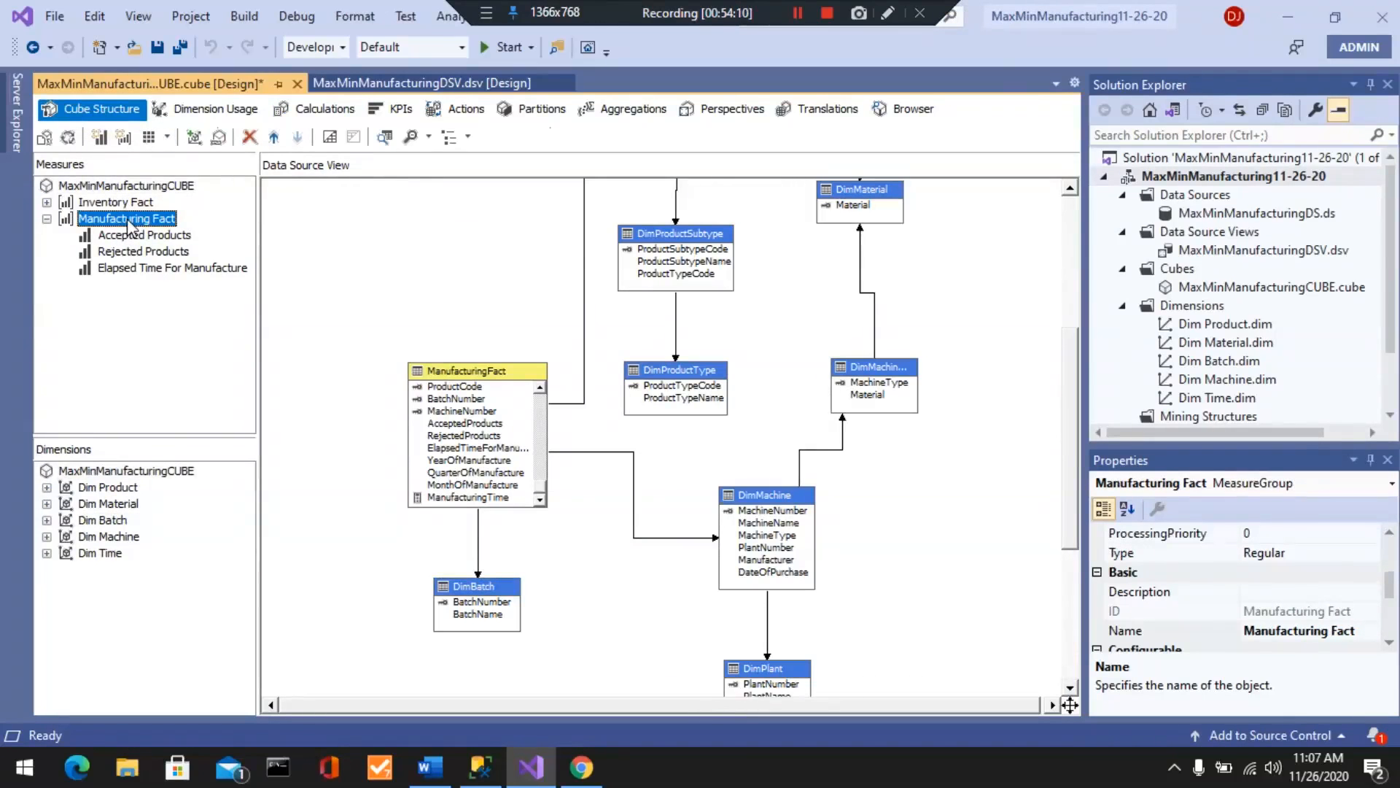
right_click(128, 222)
left_click(191, 329)
key("ctrl+c")
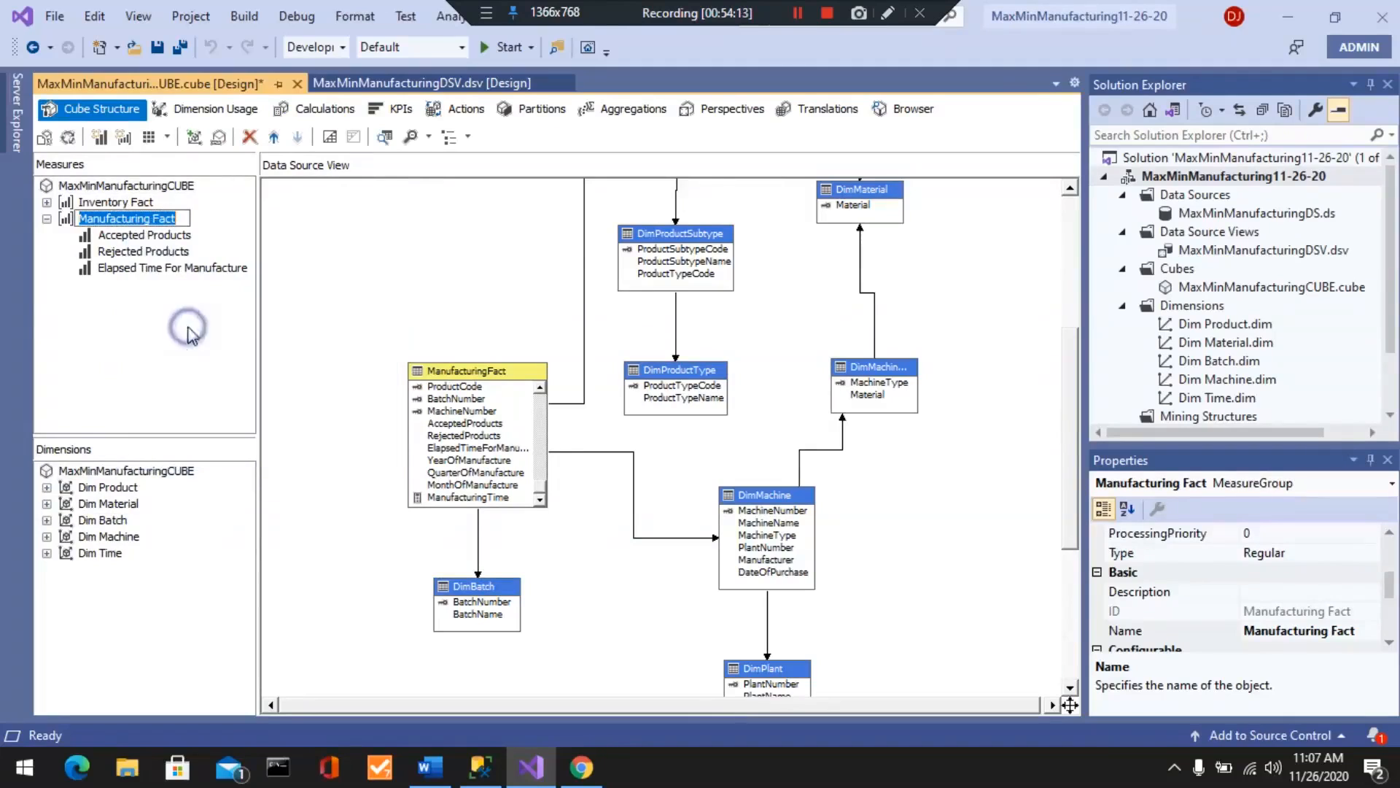
right_click(133, 219)
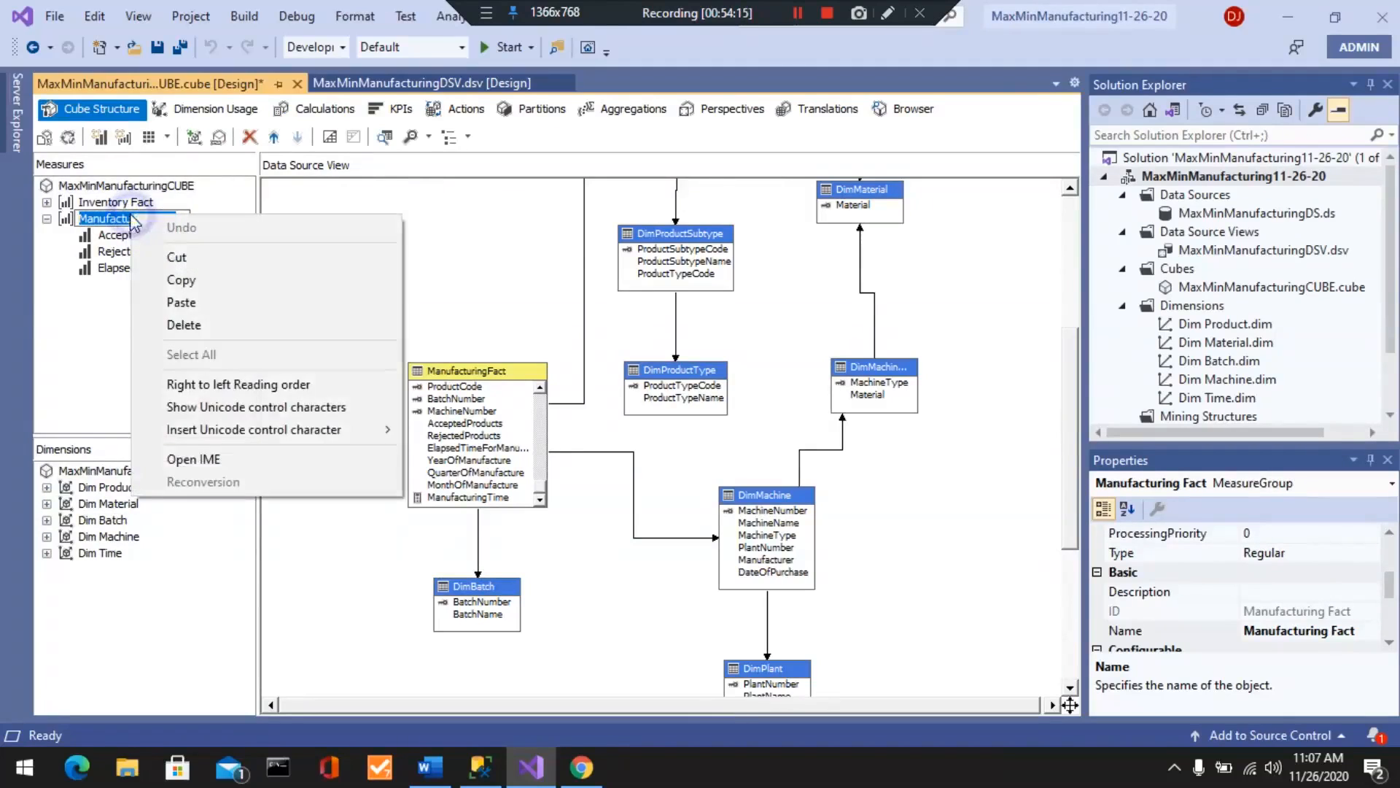
left_click(182, 283)
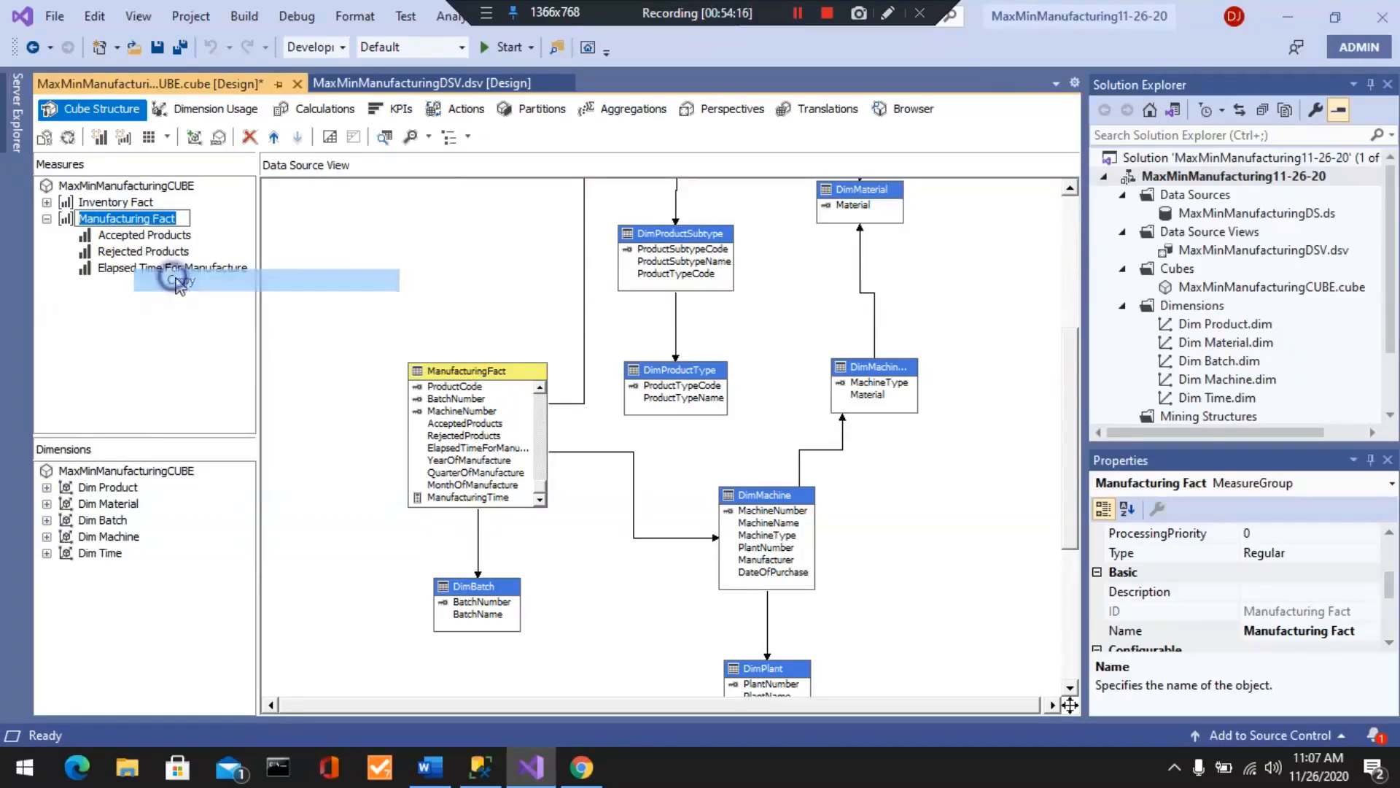
left_click(420, 233)
- Set Percent Rejected's display folder to Manufacturing Fact and save the cube
left_click(319, 117)
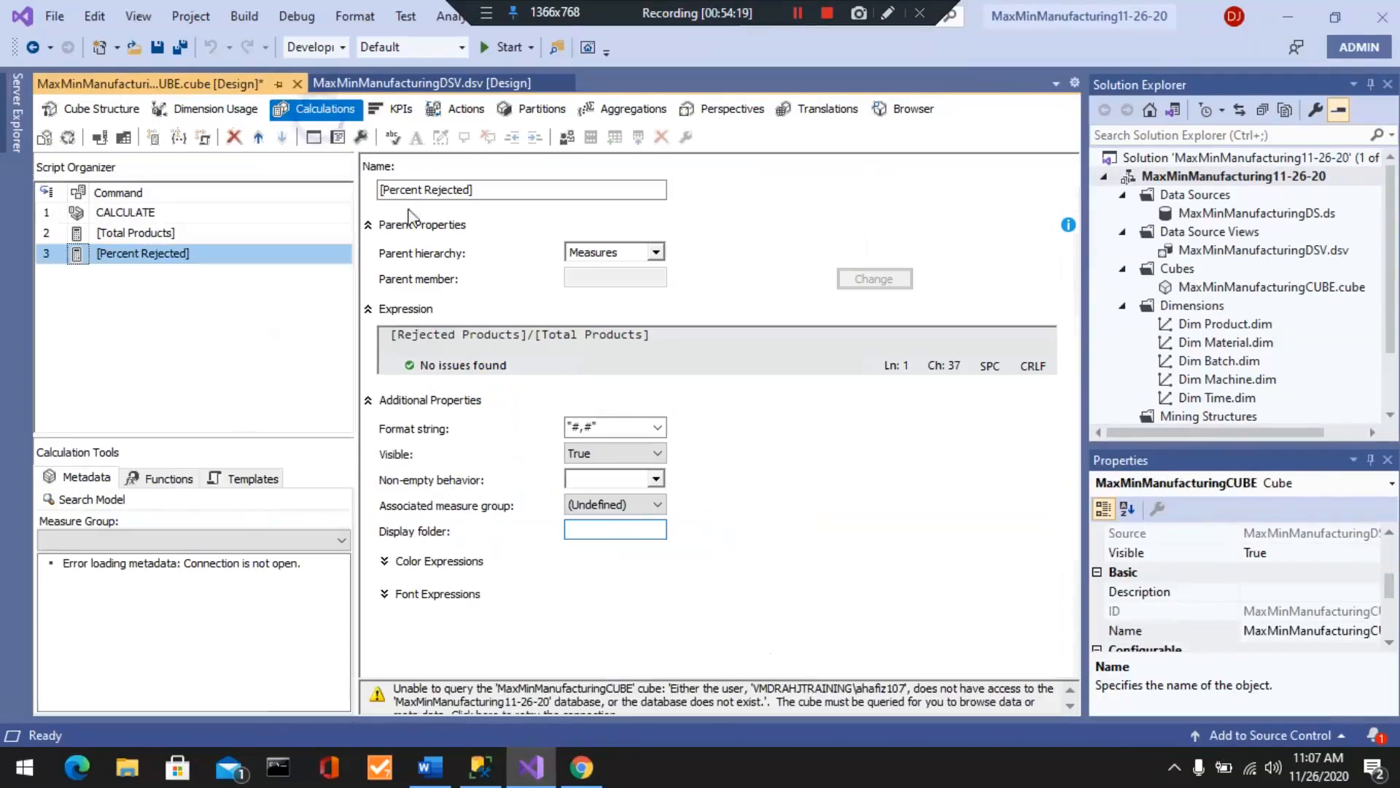
left_click(586, 532)
key("ctrl+v")
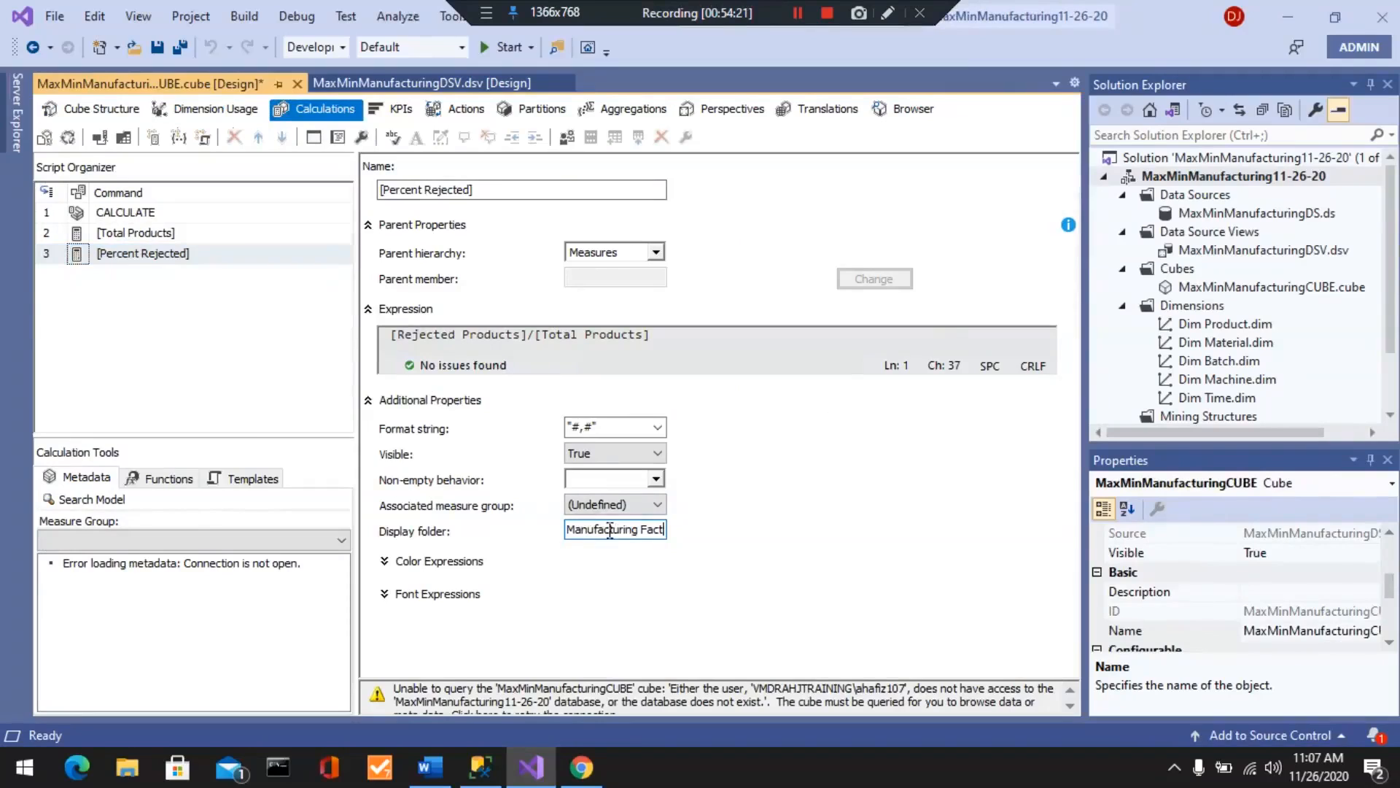
left_click(154, 46)
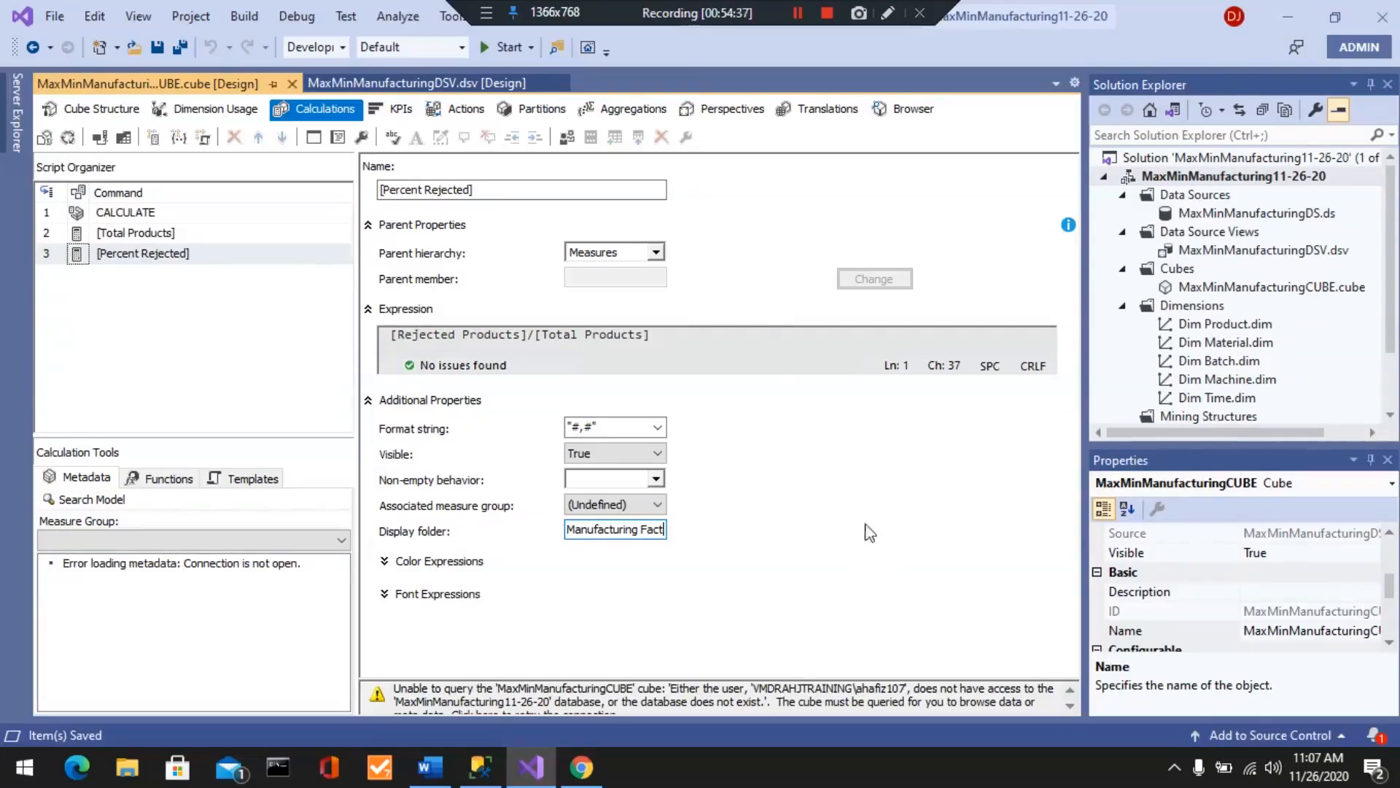
left_click(197, 18)
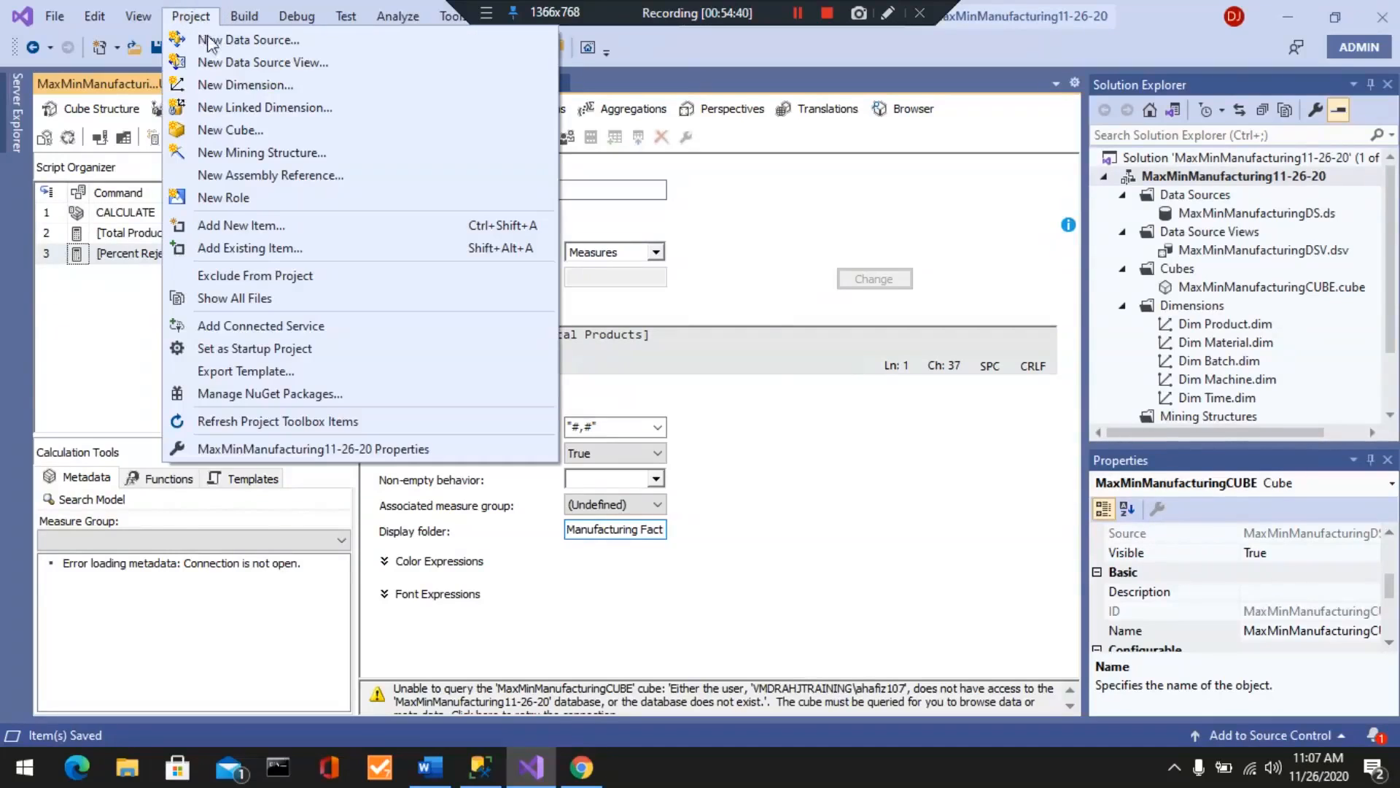
left_click(257, 452)
left_click(390, 237)
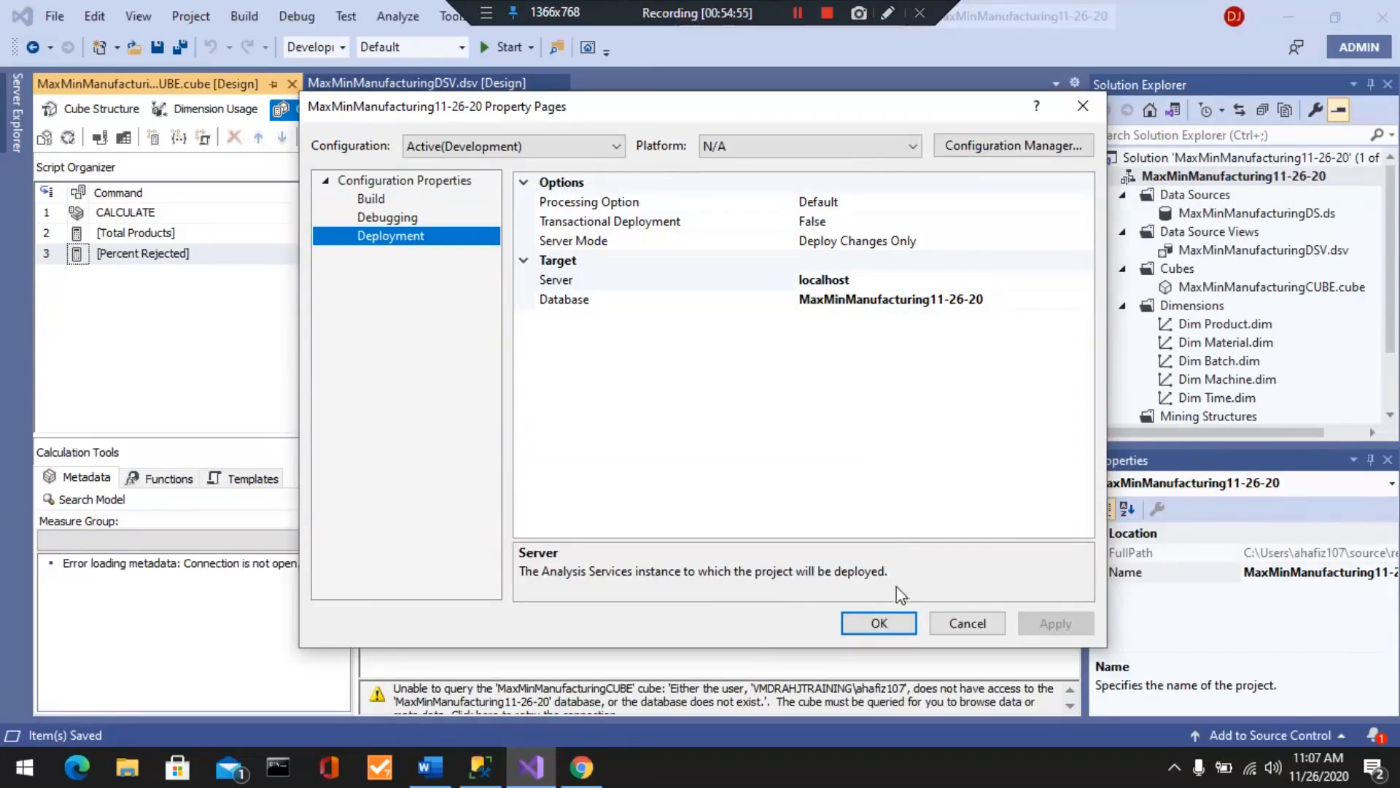
left_click(880, 622)
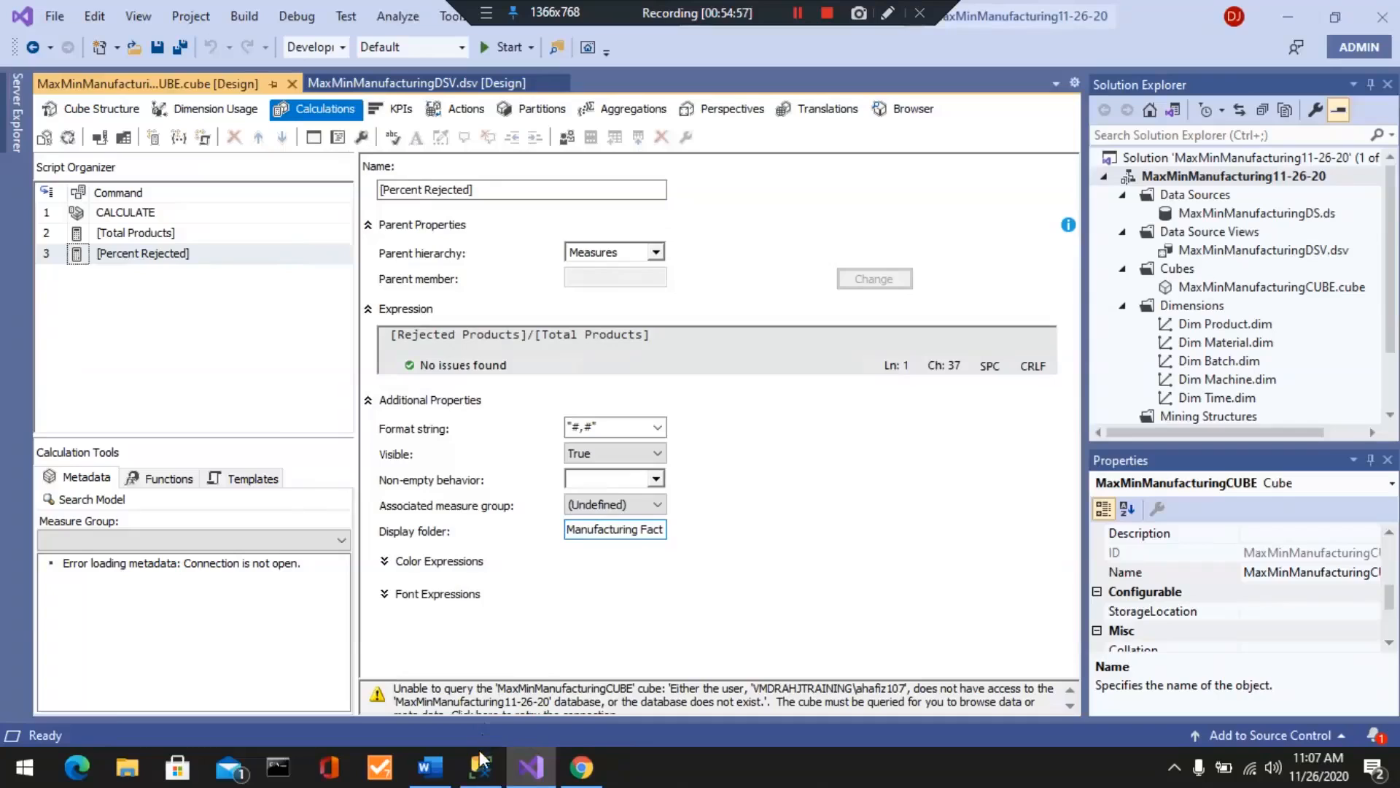
- Bring SQL Server Management Studio forward and collapse the localhost server tree
mouse_move(481, 767)
left_click(522, 588)
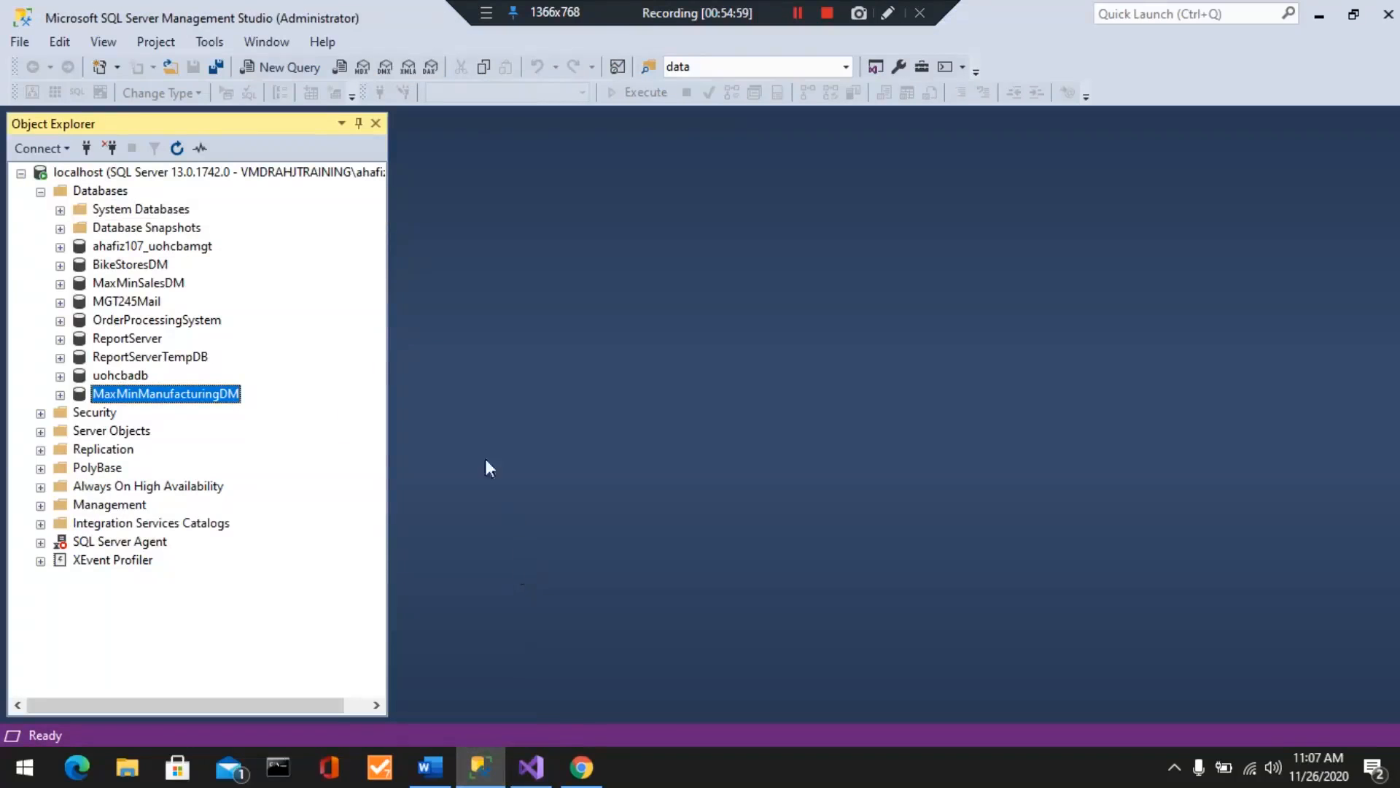
left_click(21, 174)
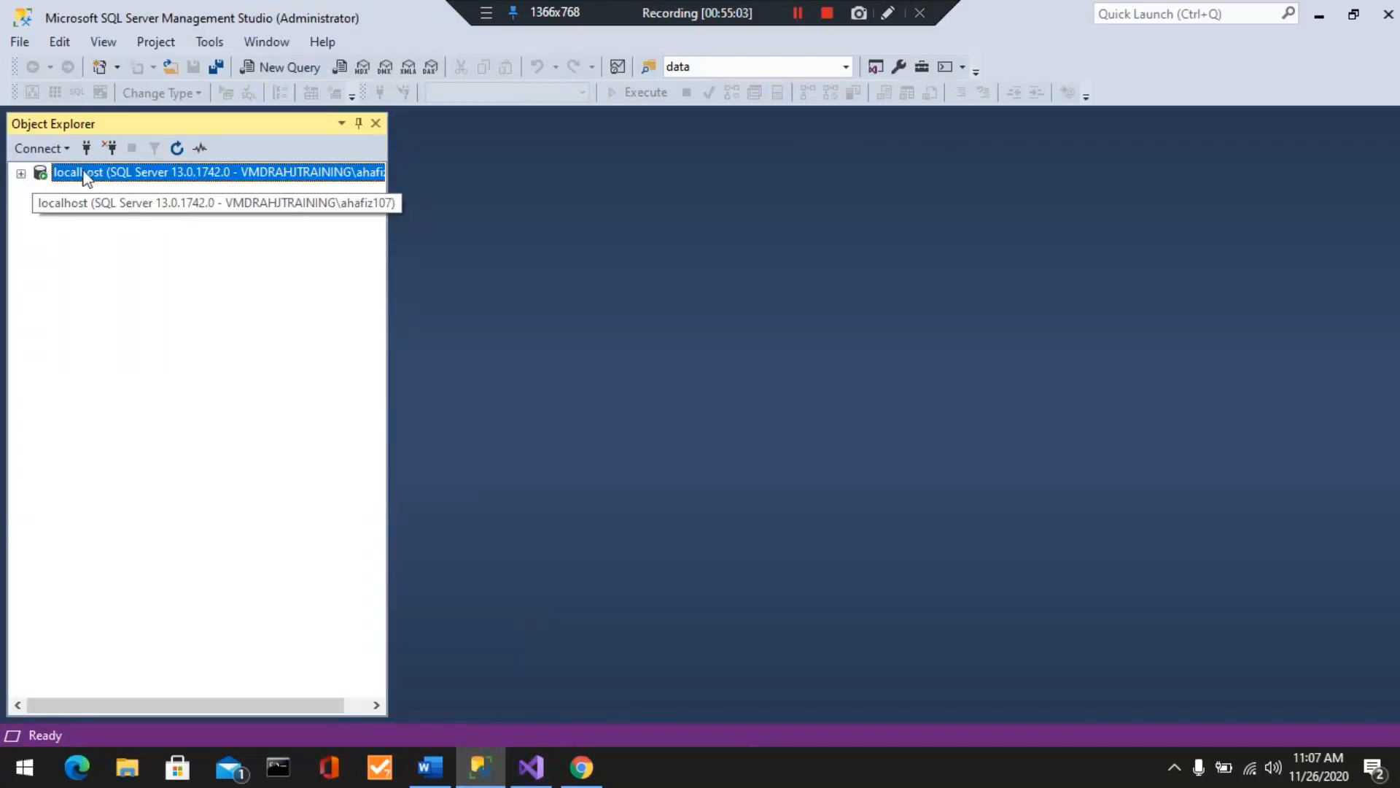
- Connect to Analysis Services on localhost, then return to Visual Studio
left_click(40, 148)
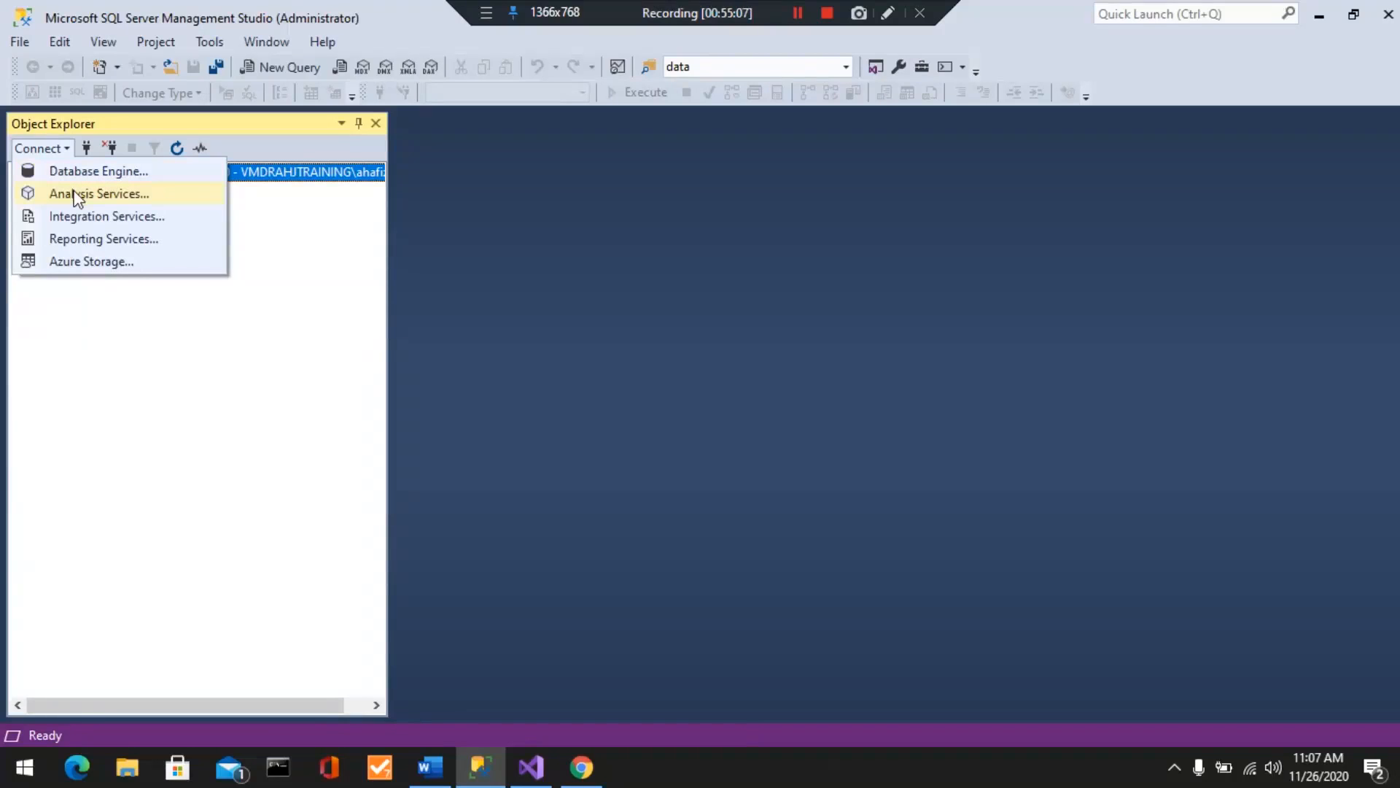
left_click(77, 195)
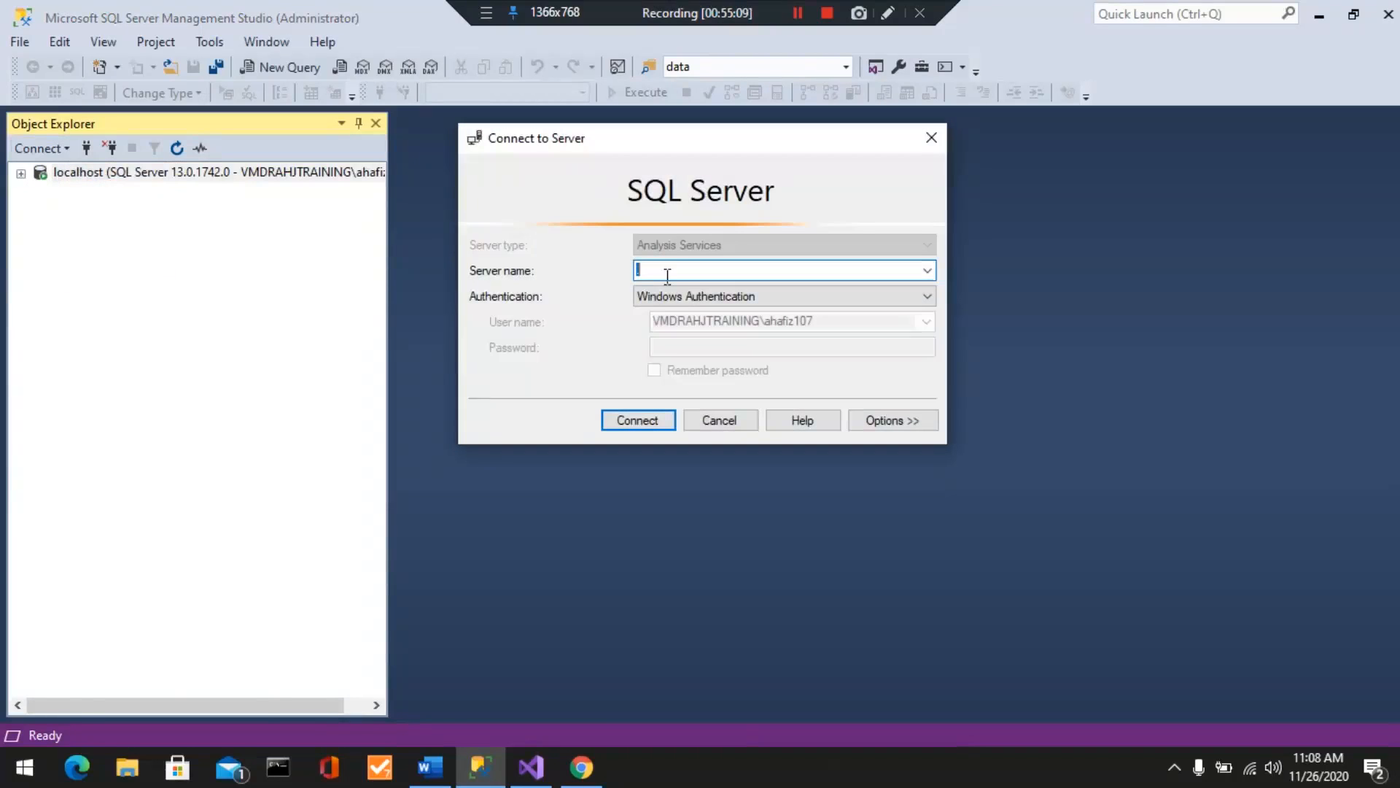
left_click(927, 271)
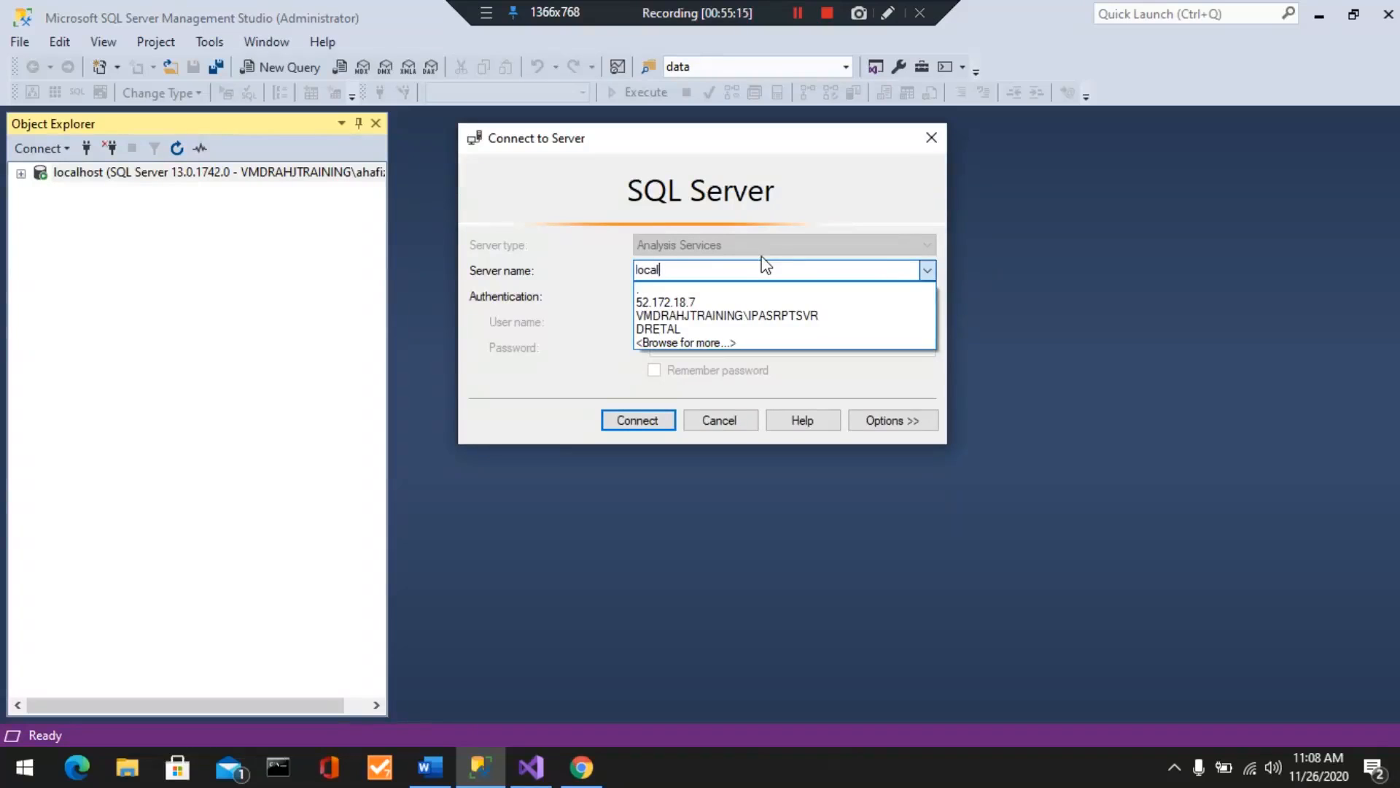
left_click(629, 423)
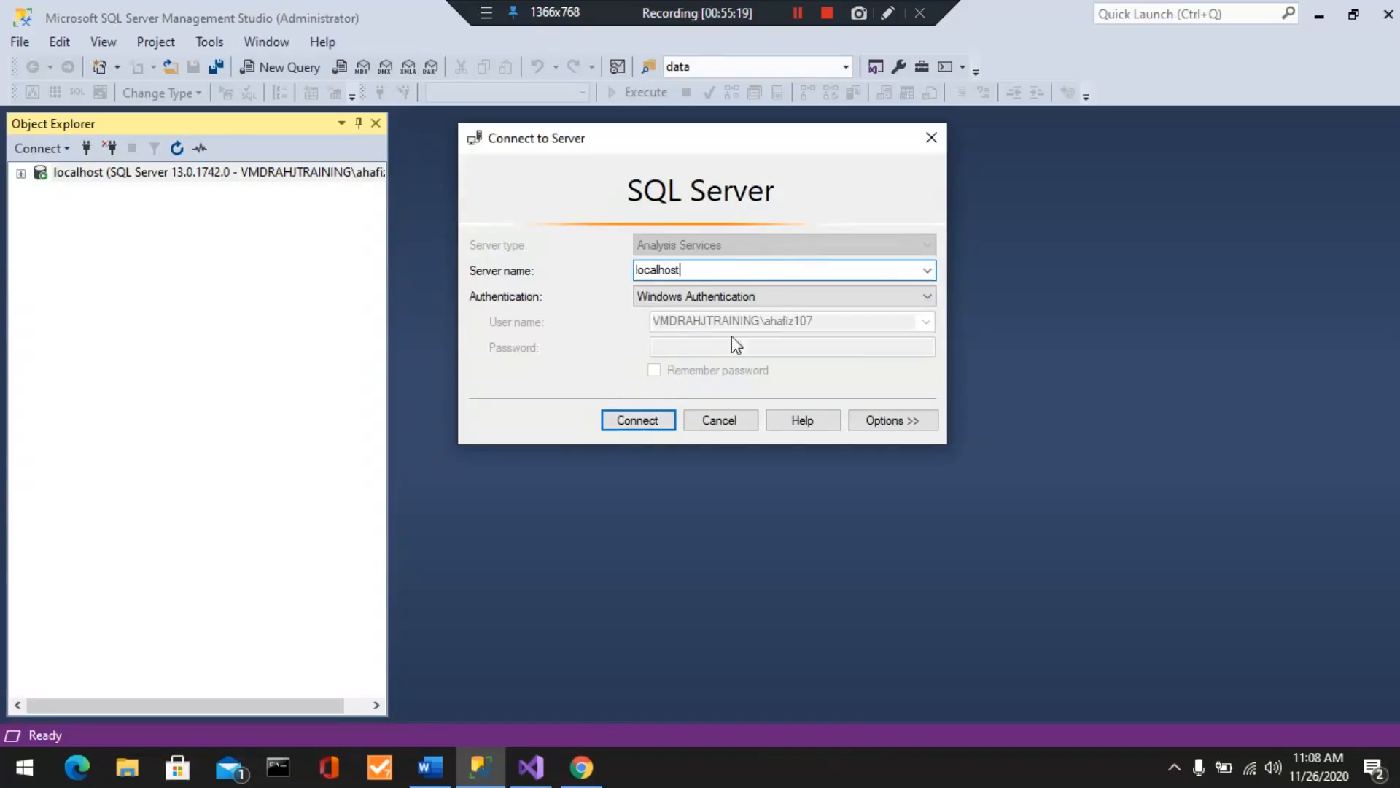
left_click(639, 419)
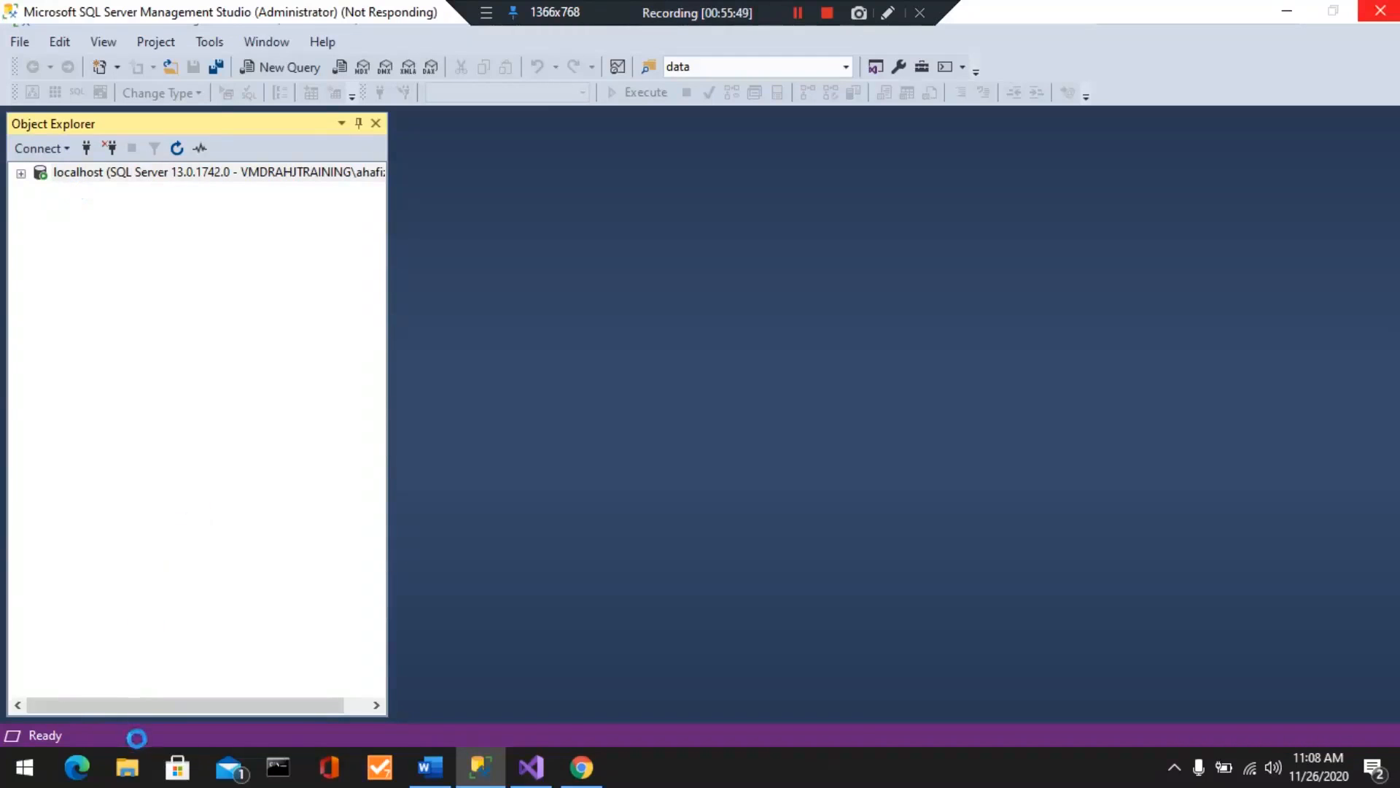
left_click(534, 770)
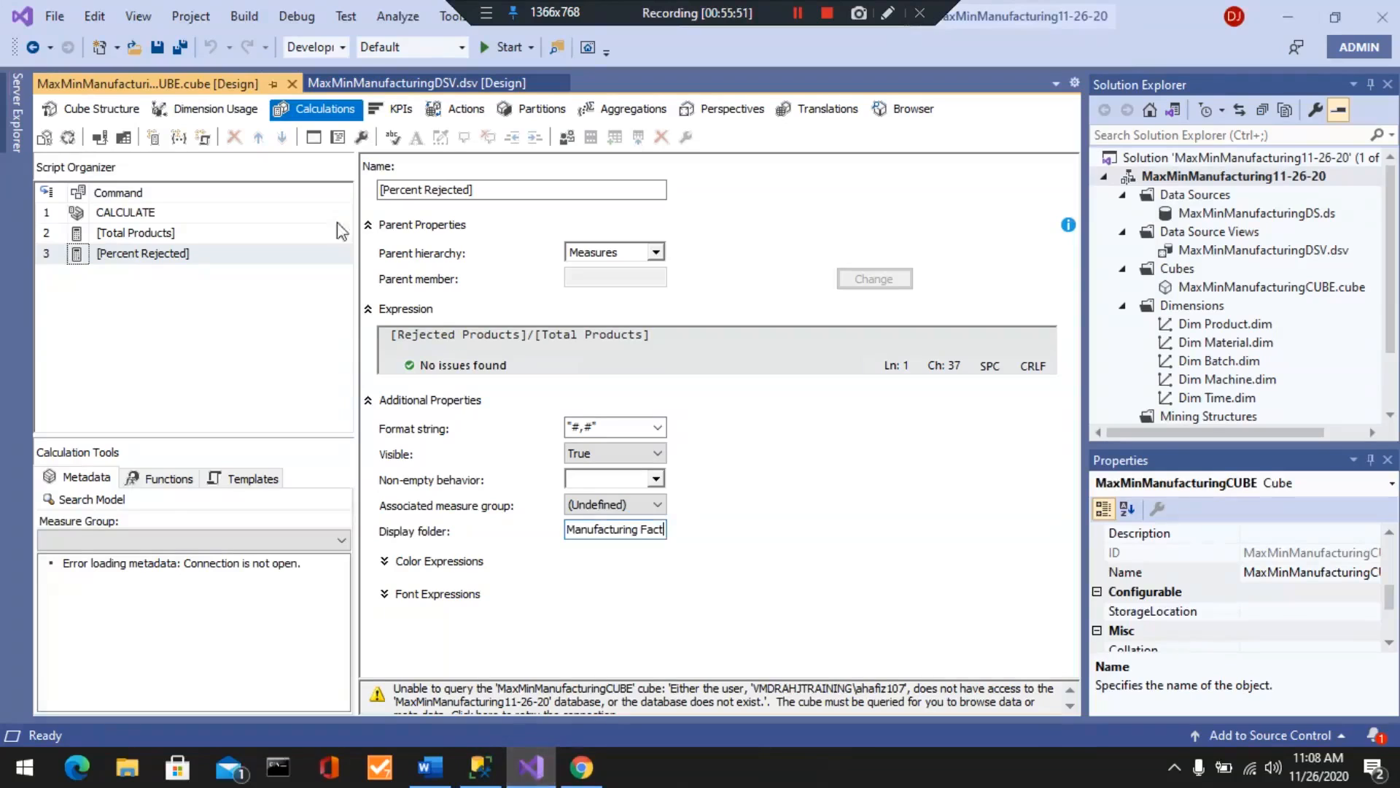
- Save the project and process MaxMinManufacturingCUBE.cube, agreeing to redeploy it
left_click(160, 48)
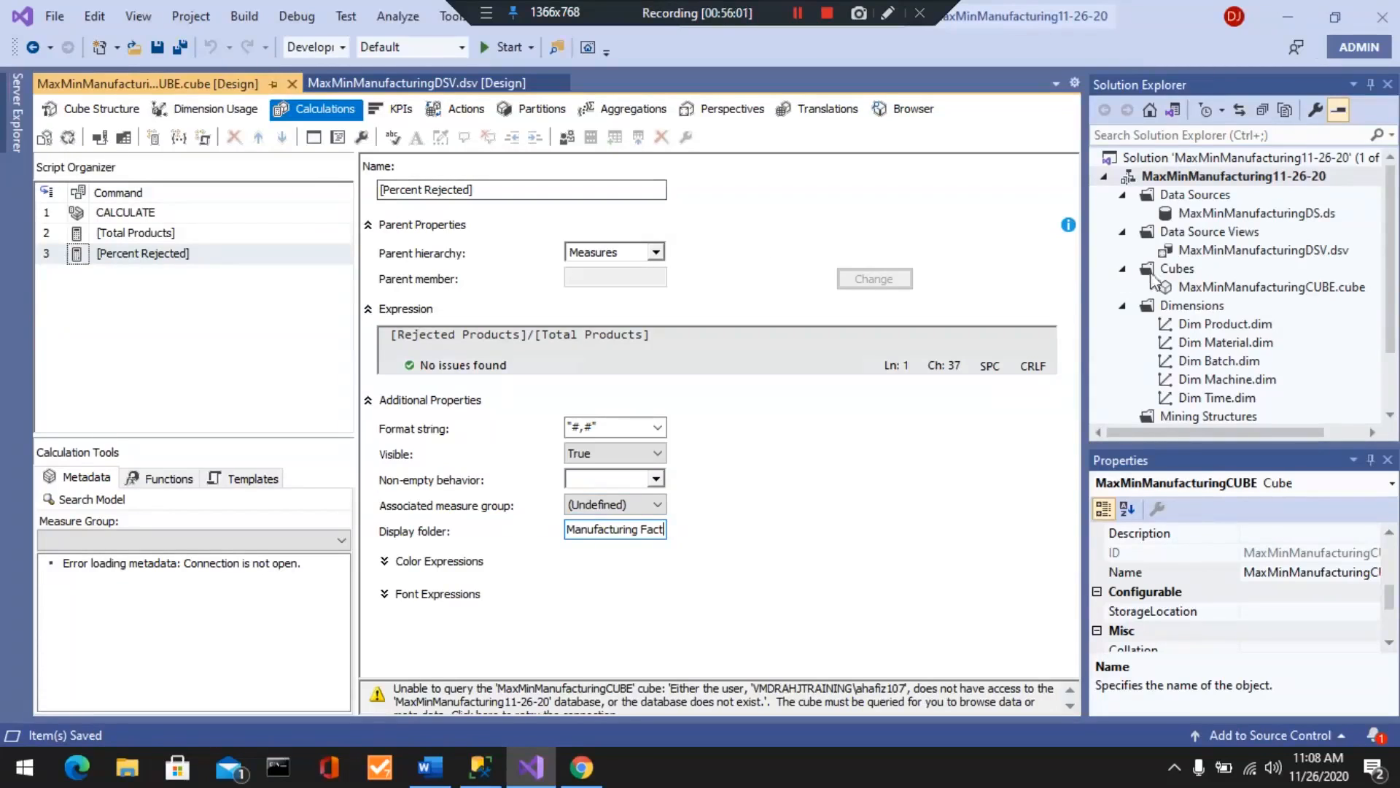
left_click(1241, 288)
right_click(1242, 288)
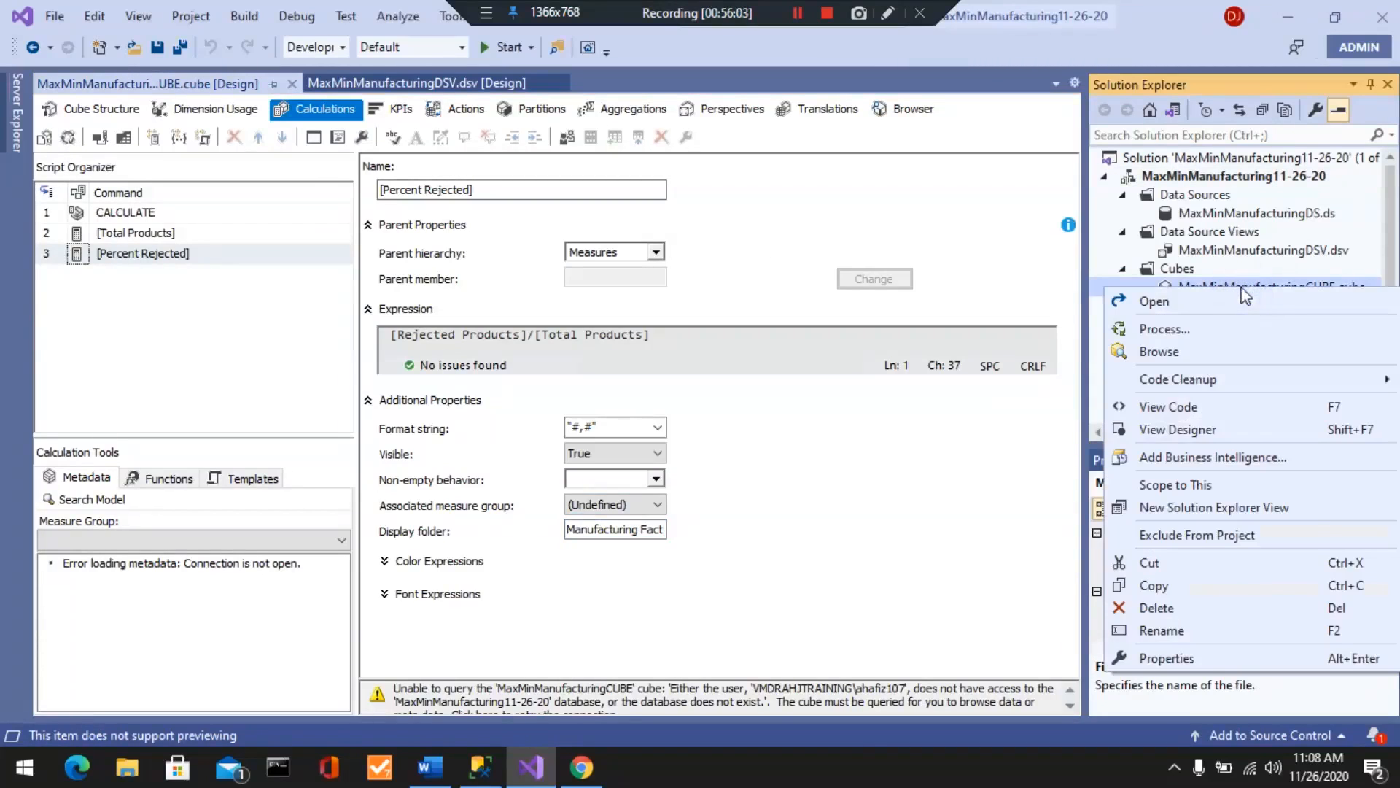
left_click(1161, 329)
left_click(812, 420)
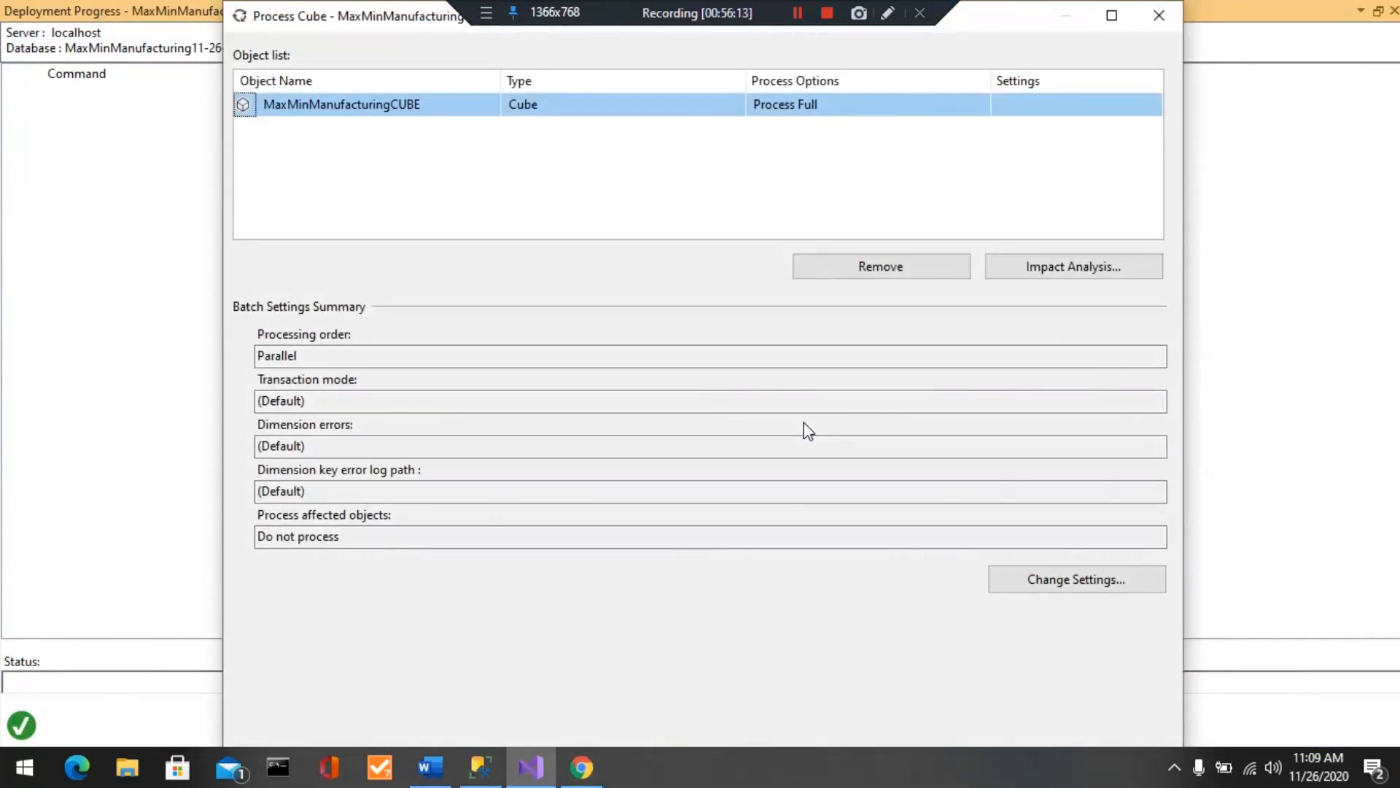
- Run the full cube process, then close the progress, Process Cube and deployment windows
left_click(1111, 16)
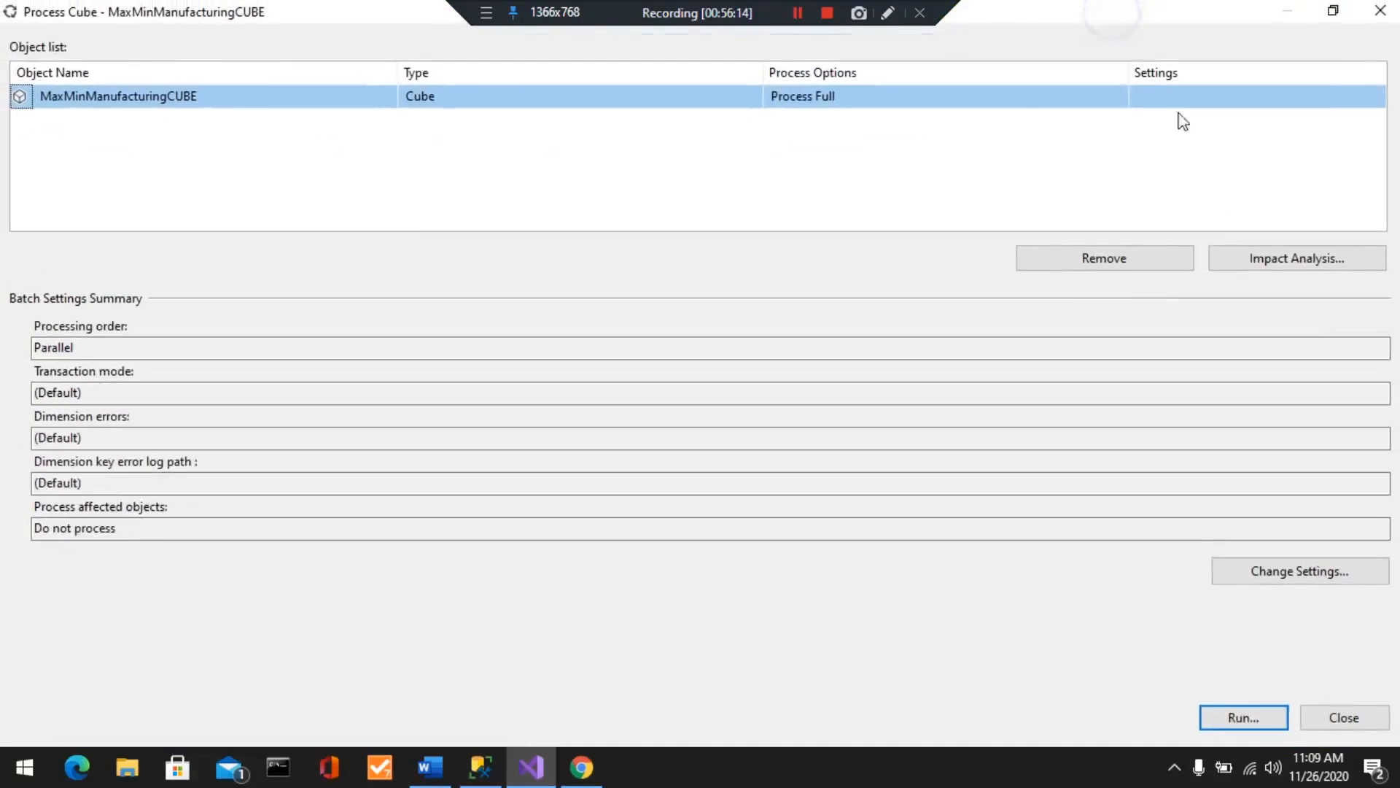
left_click(1234, 718)
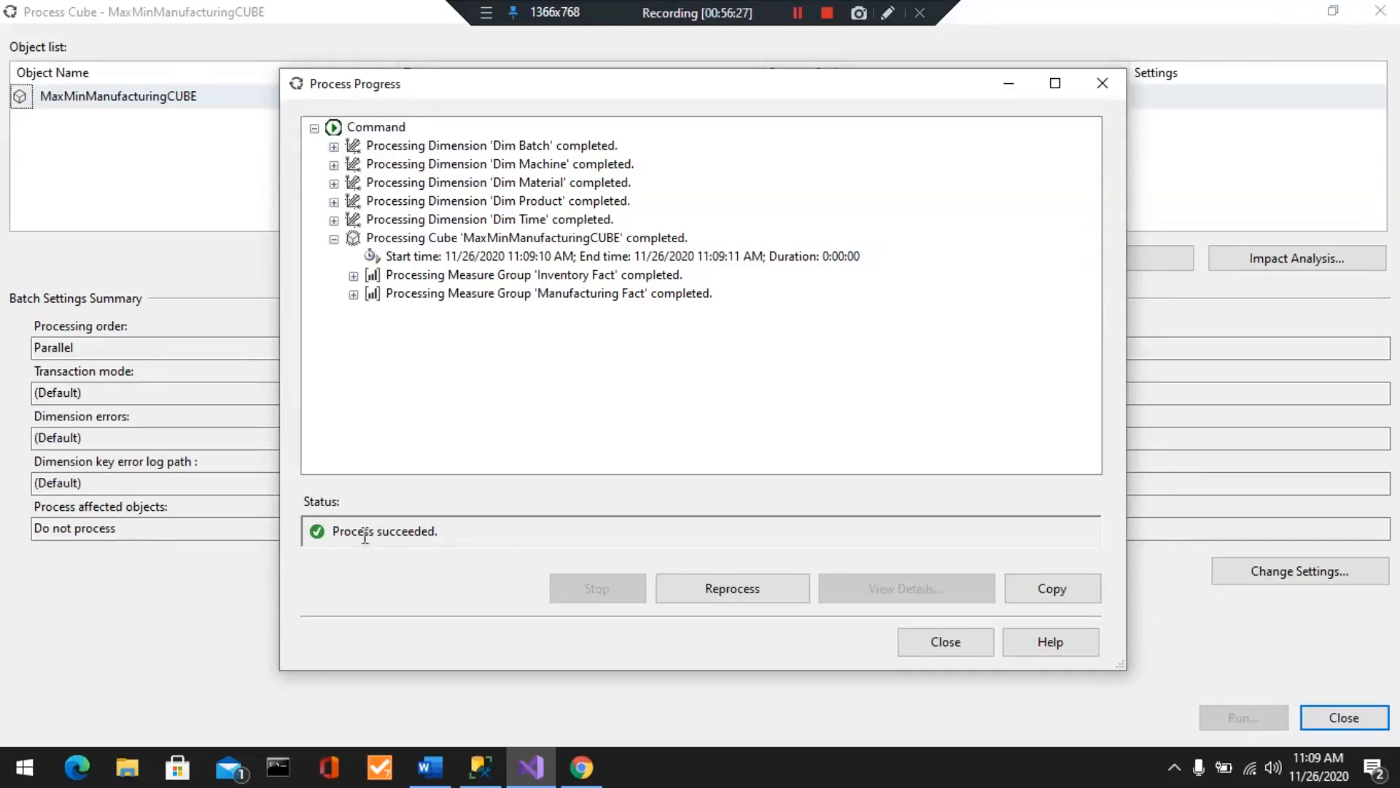
left_click(943, 643)
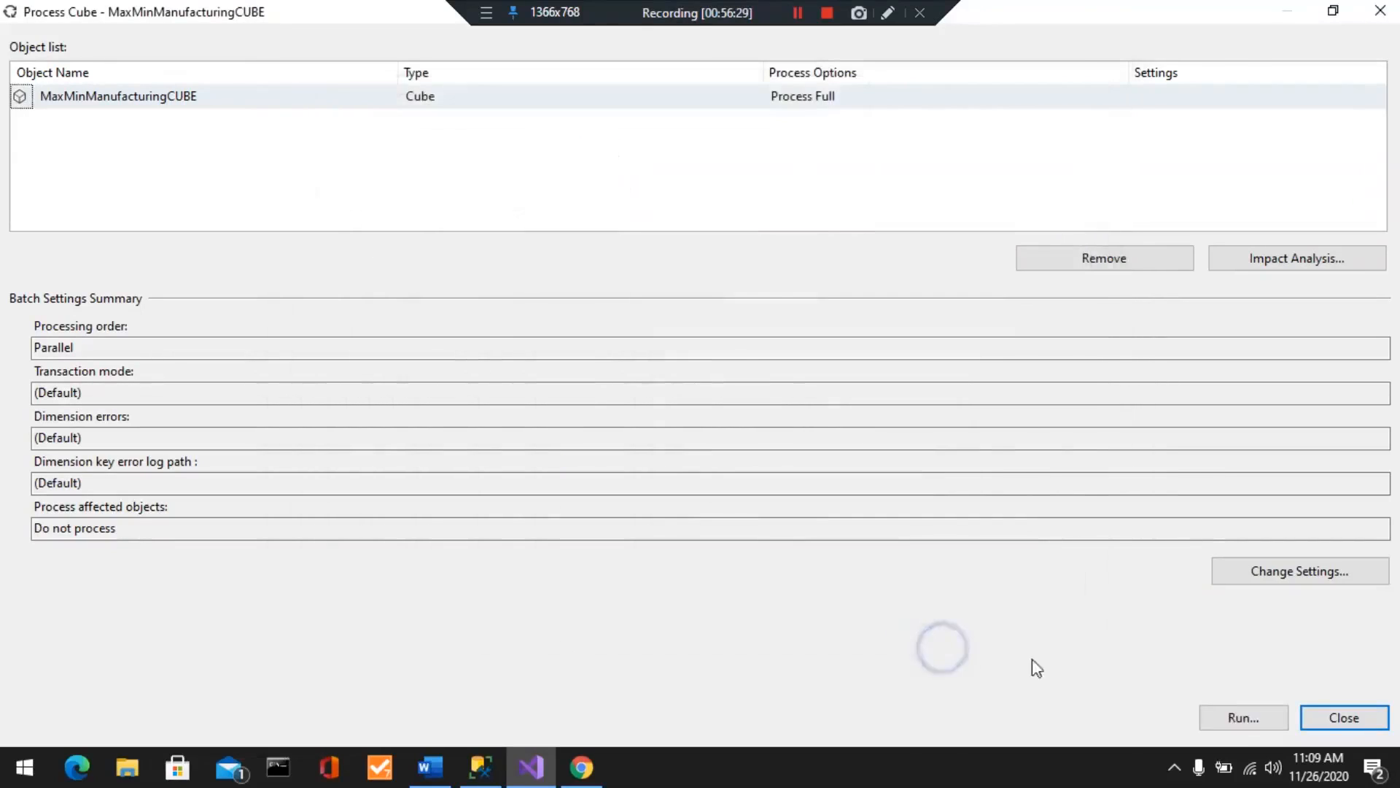
left_click(1342, 718)
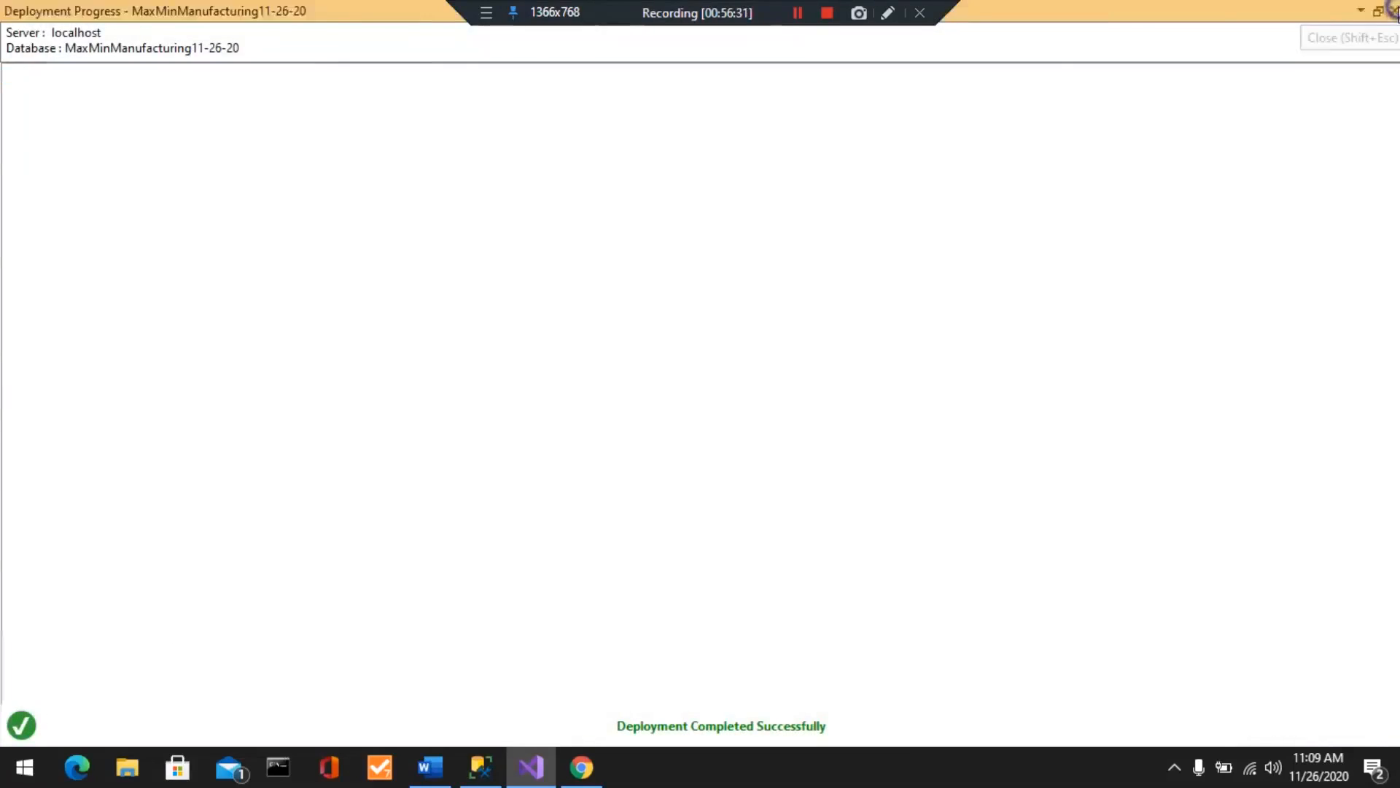
left_click(1391, 11)
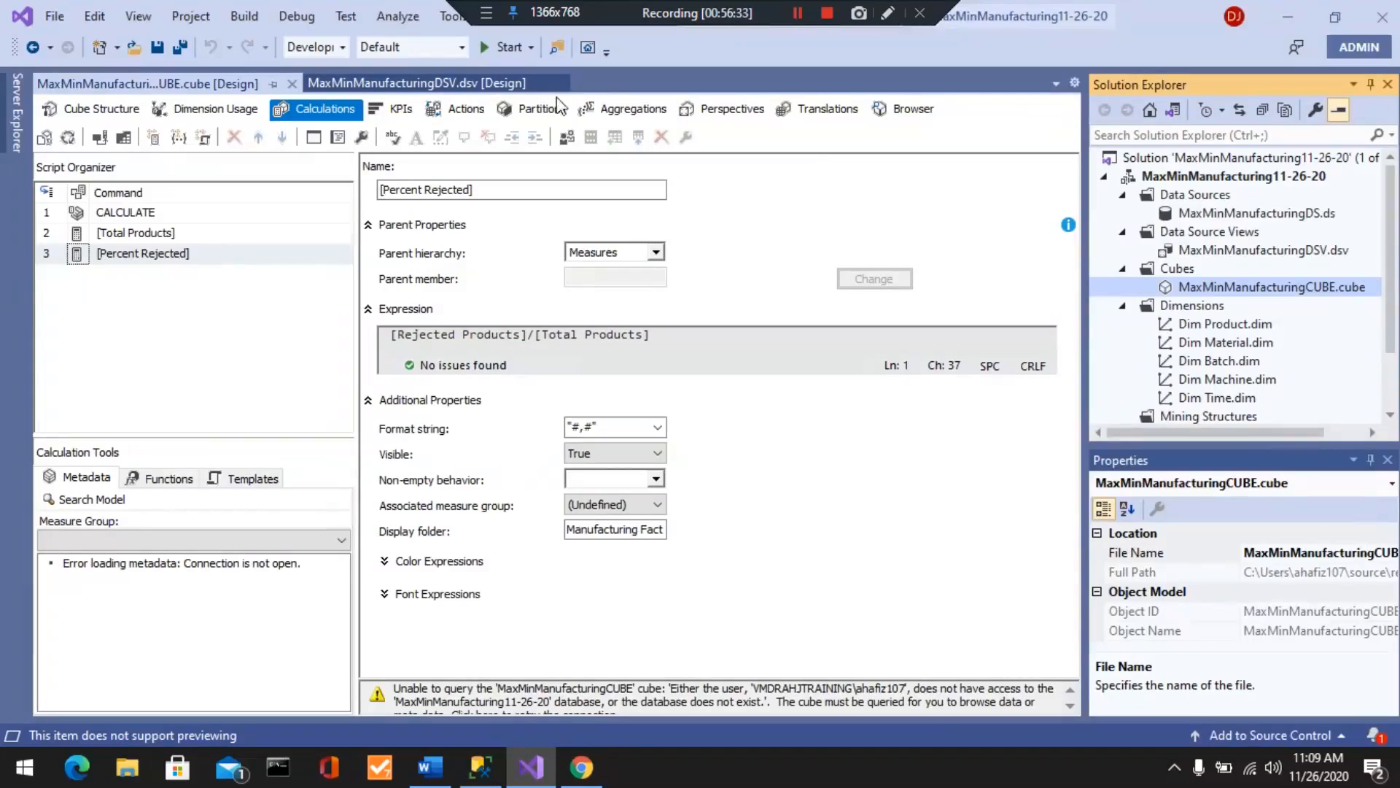
- Expand Databases and MaxMinManufacturing11-26-20 under the Analysis Server node in SSMS
left_click(486, 771)
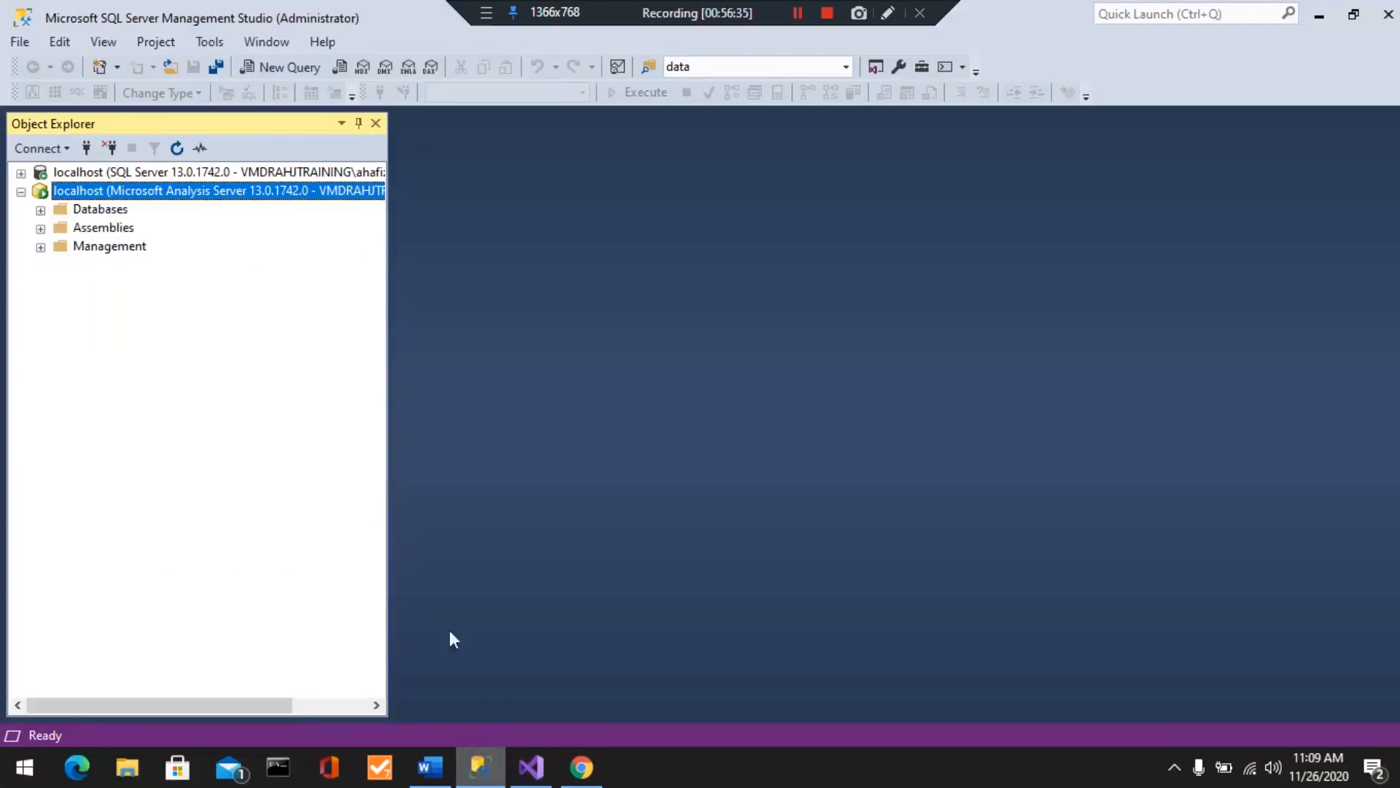
left_click(40, 209)
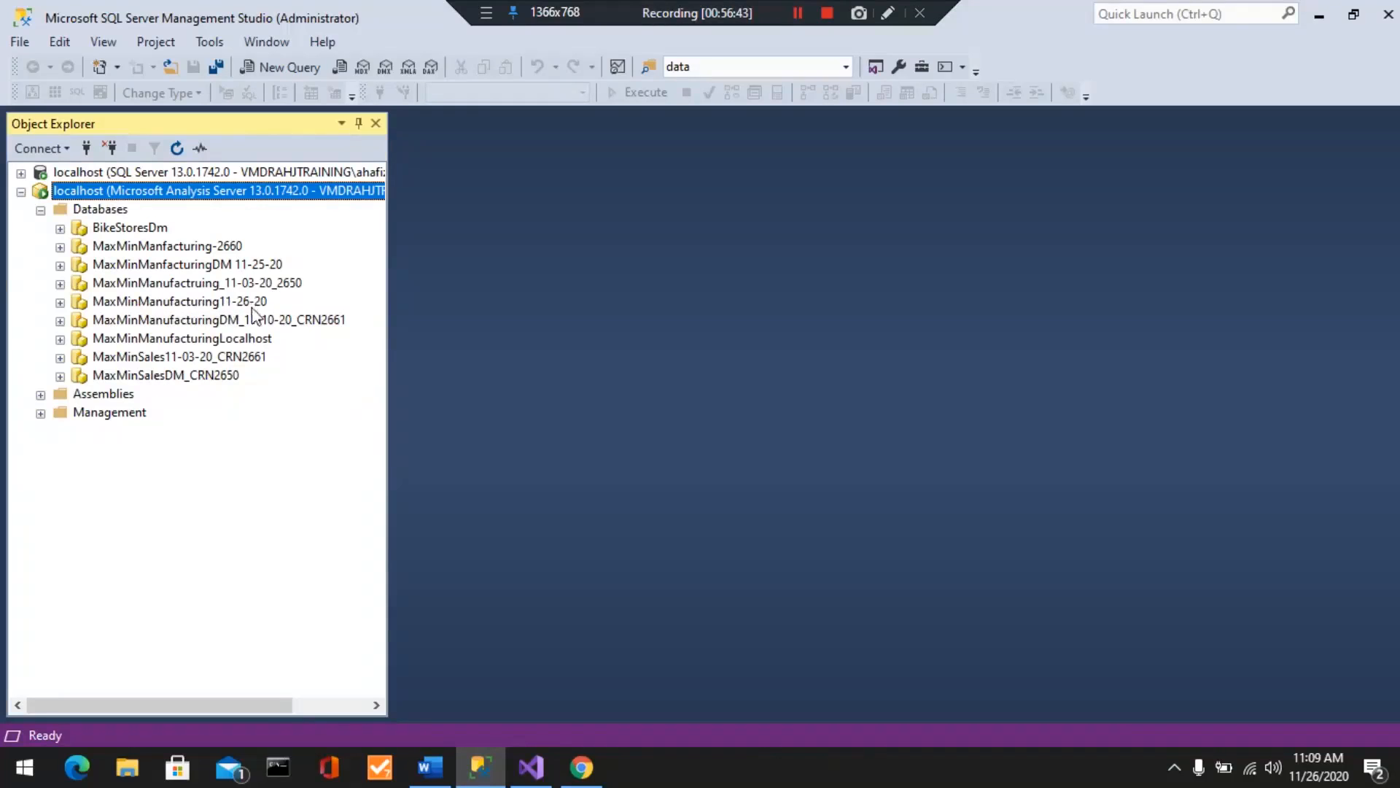
left_click(60, 302)
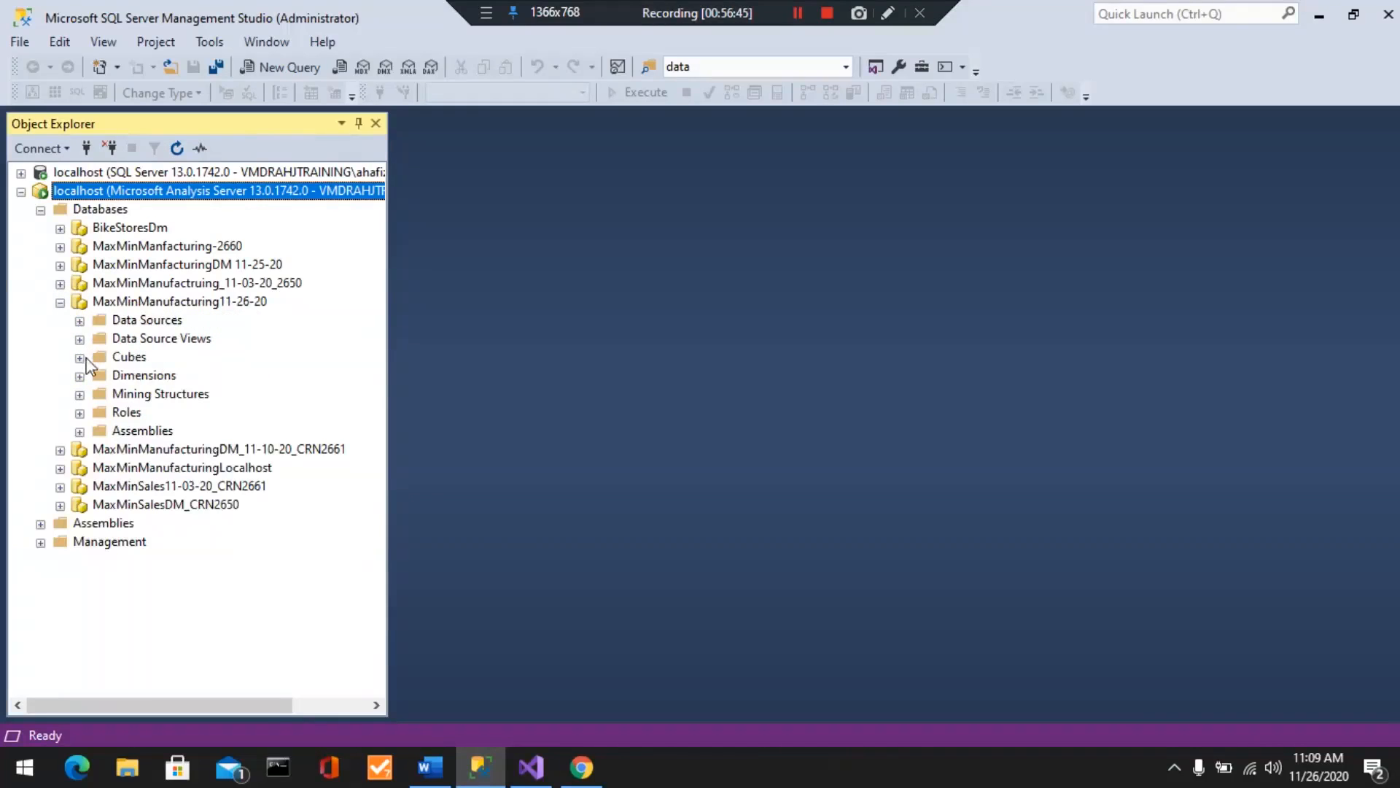
- Open the browser for MaxMinManufacturingCUBE from the Cubes folder
left_click(80, 358)
right_click(229, 376)
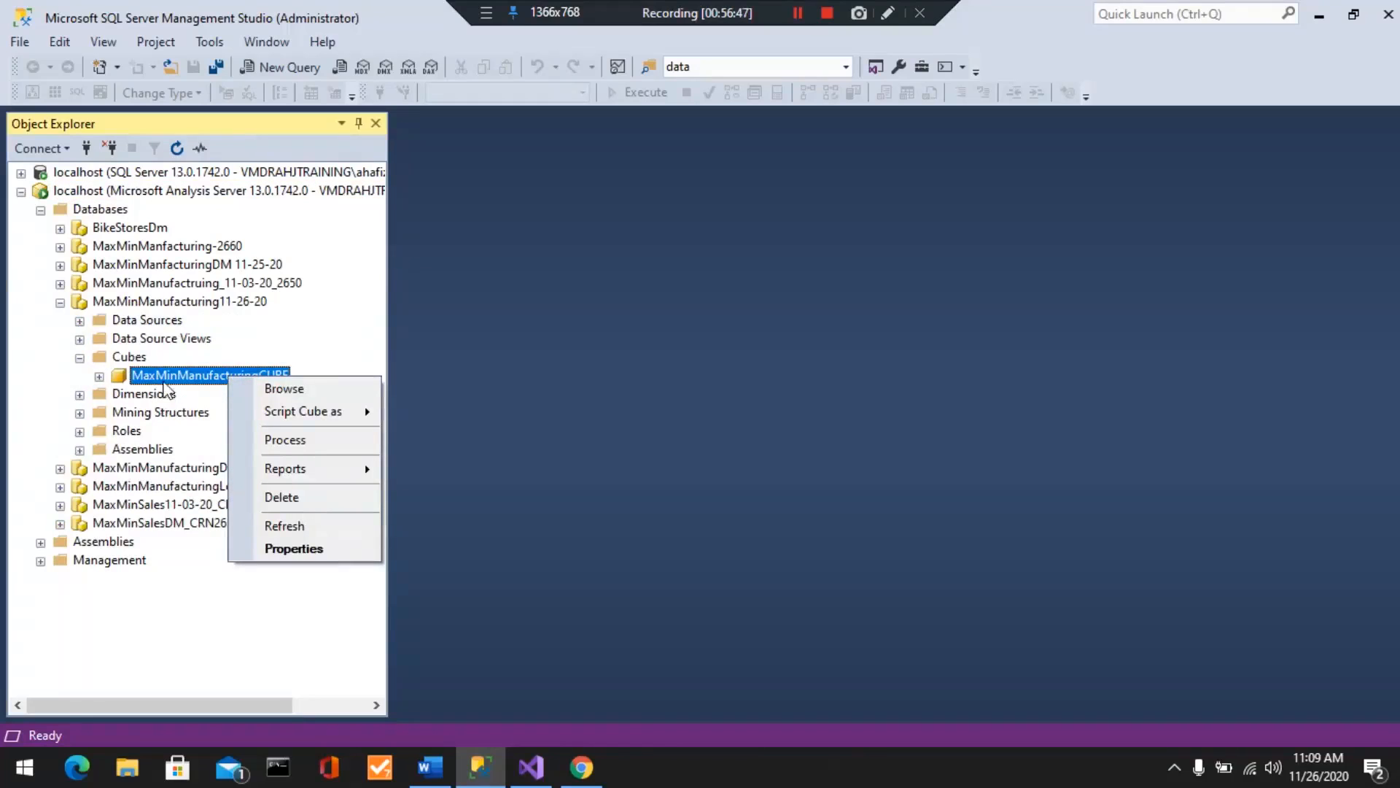
left_click(317, 392)
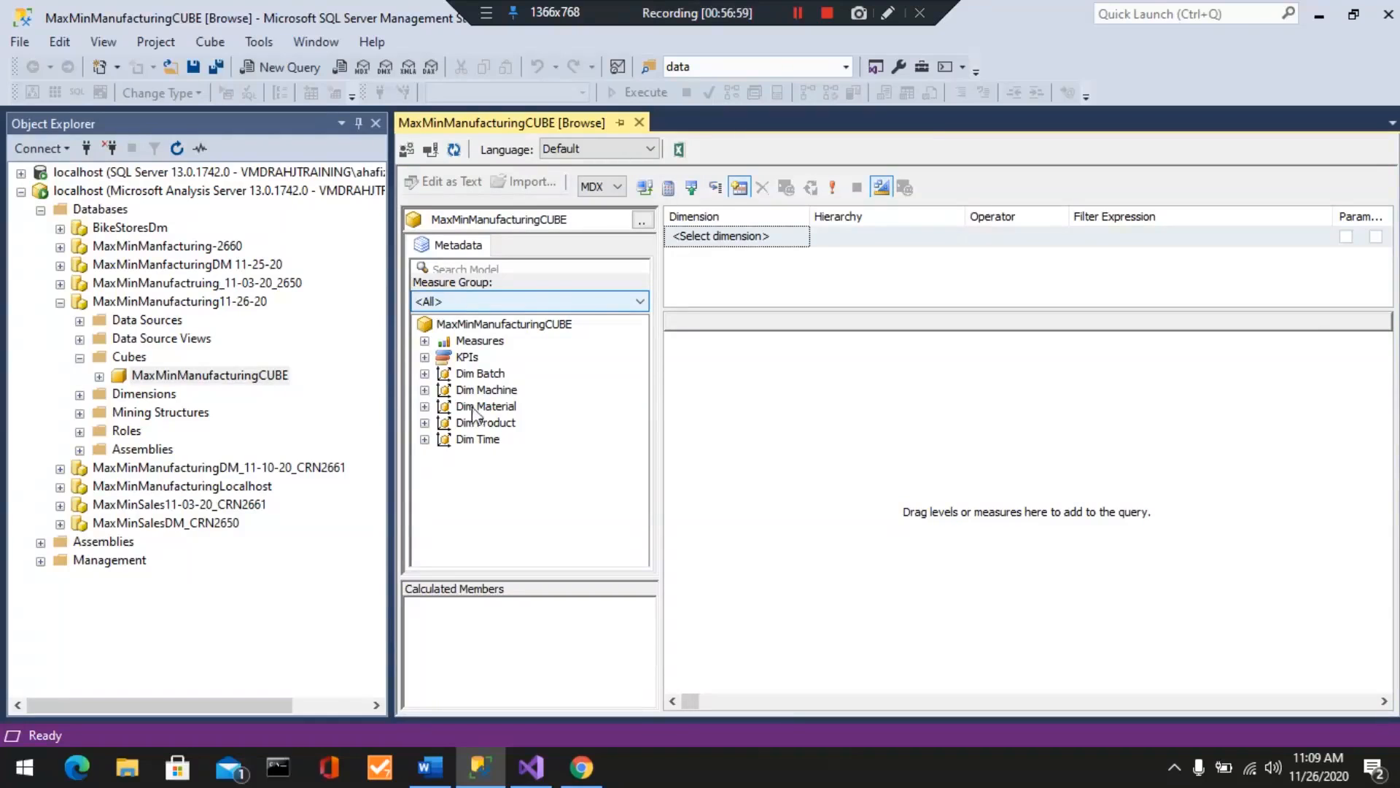
- Query Total Products by the Dim Time hierarchy, review the results, and return to Visual Studio
left_click(425, 341)
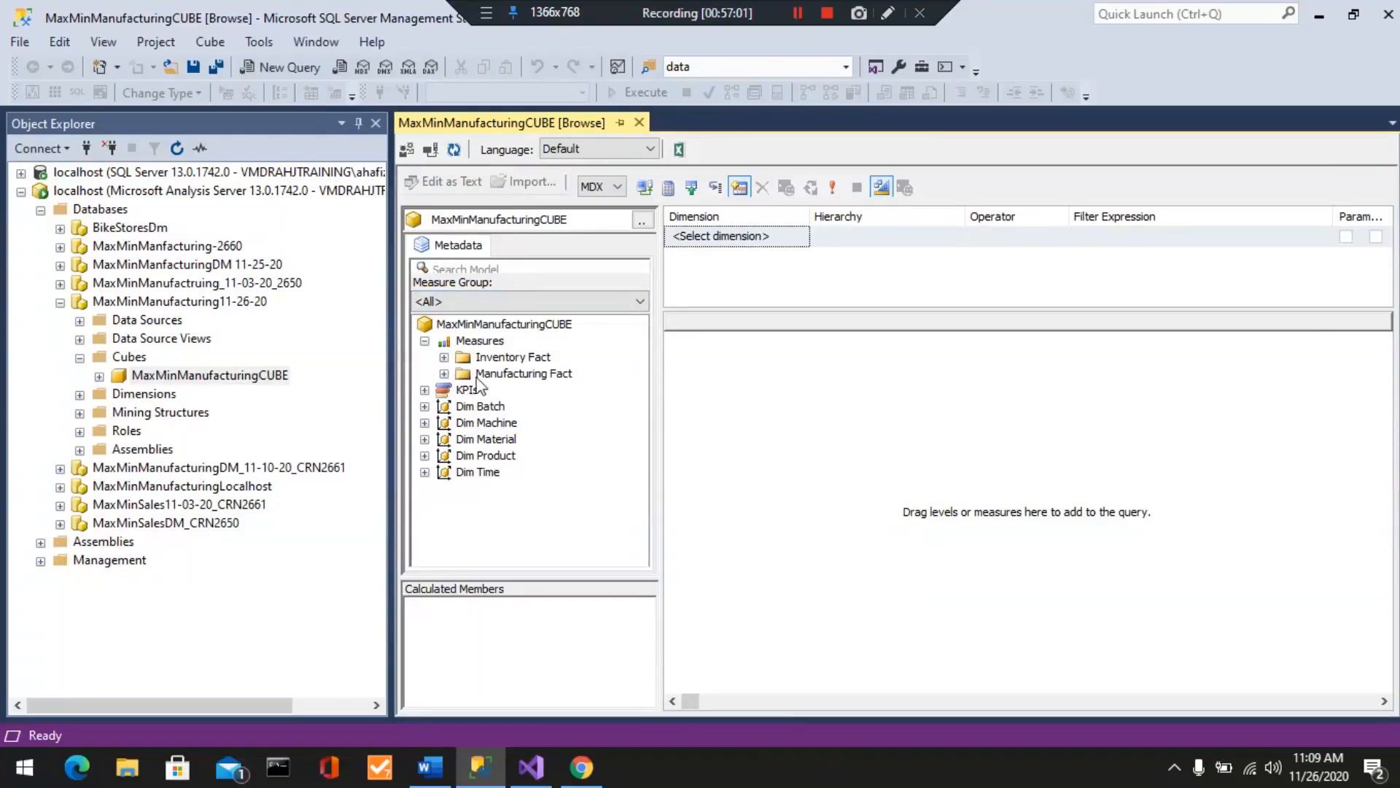
left_click(444, 374)
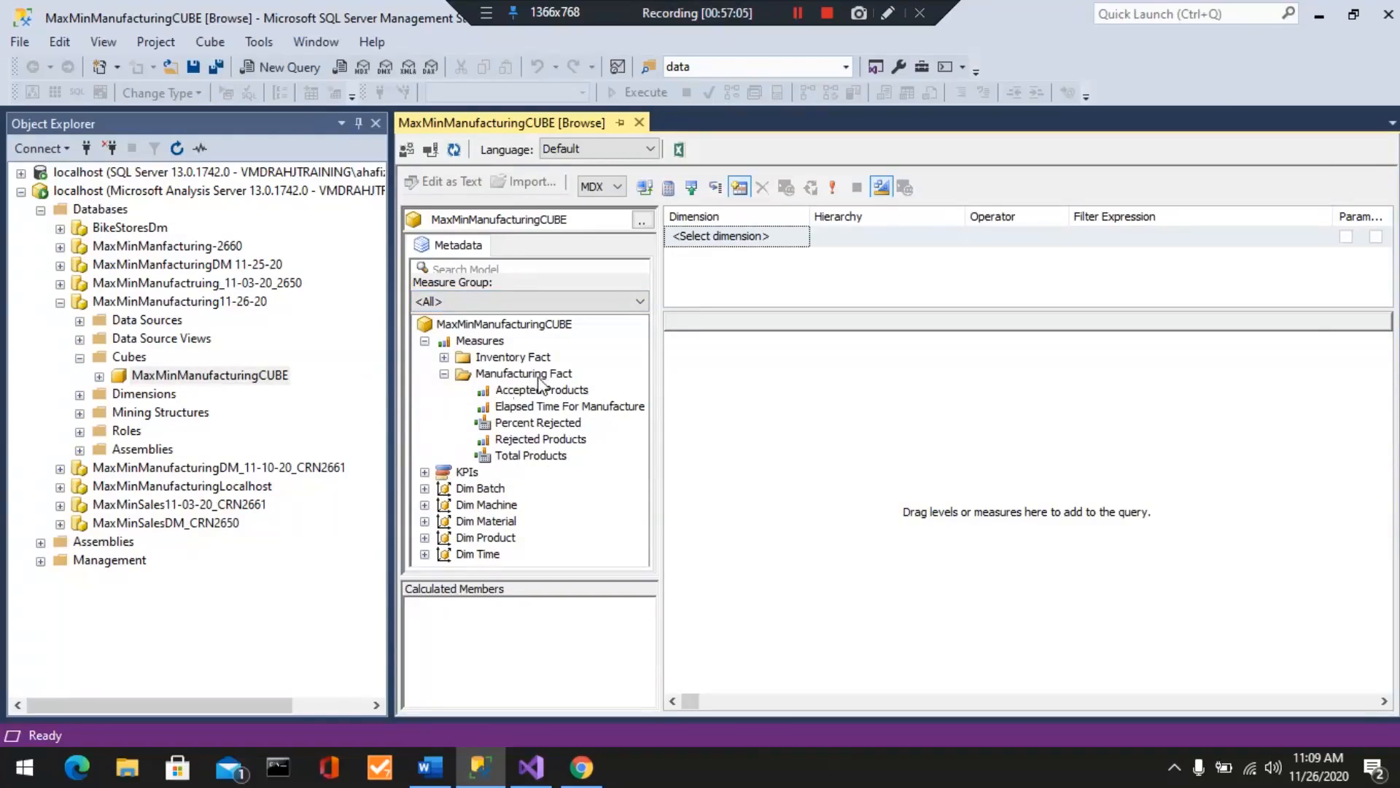
left_click(424, 553)
left_click_drag(500, 537, 908, 396)
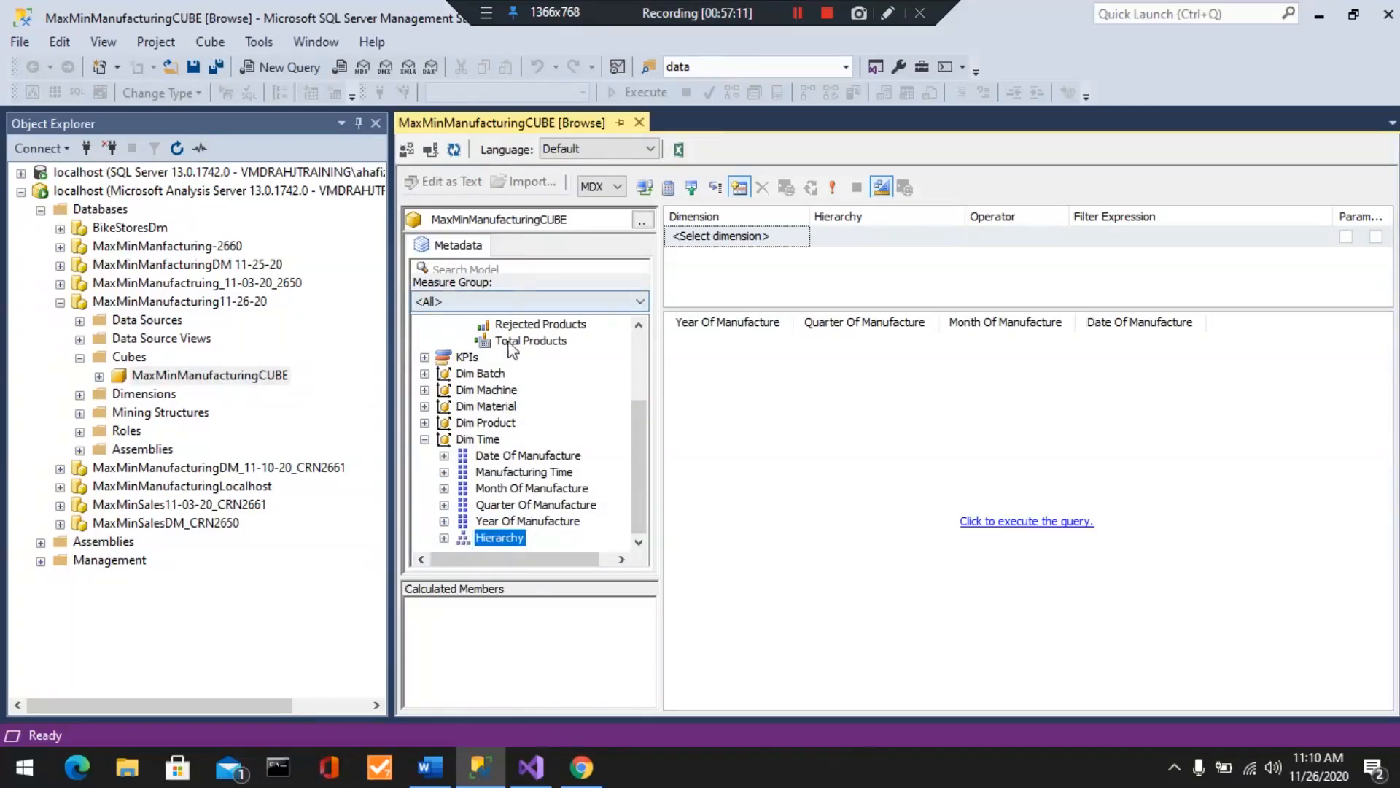
left_click_drag(514, 340, 1240, 322)
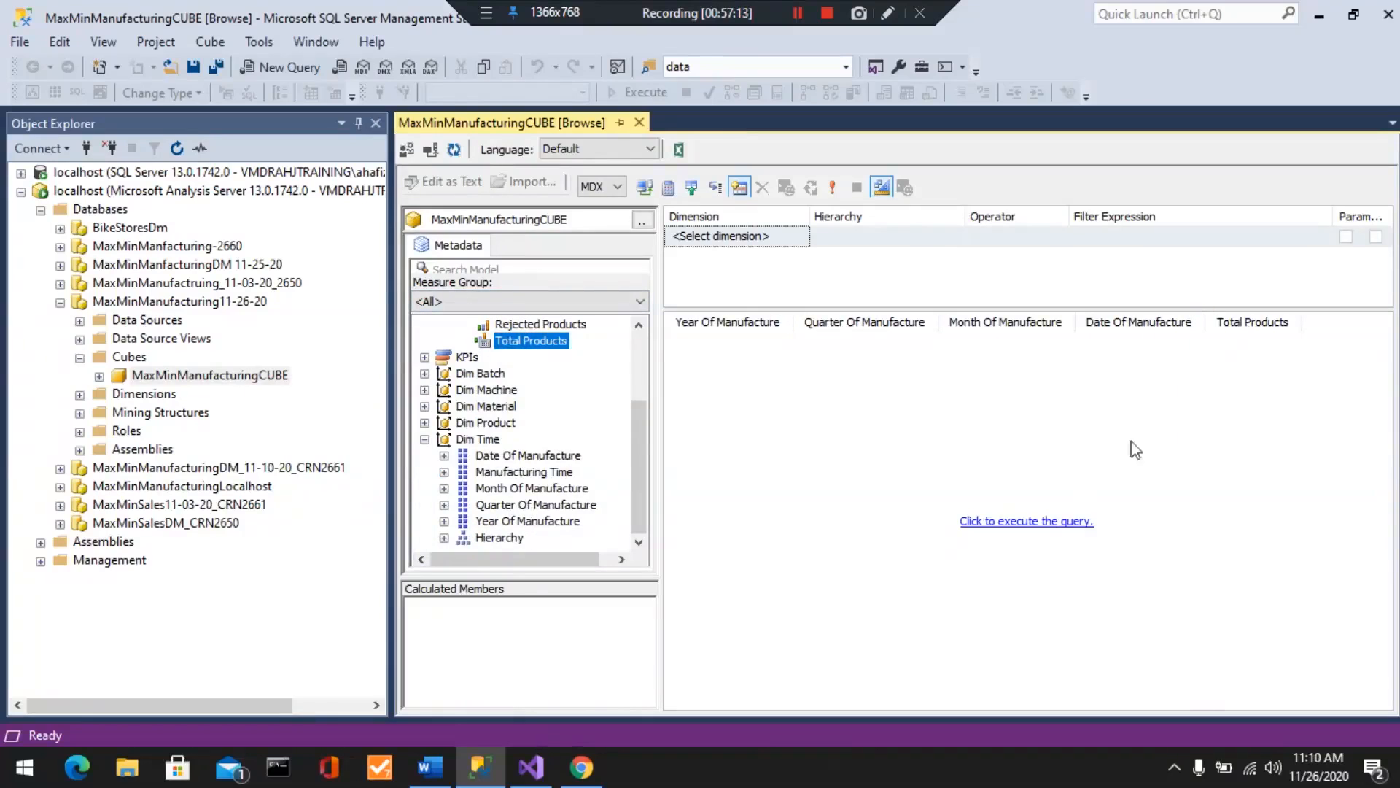
left_click(1048, 518)
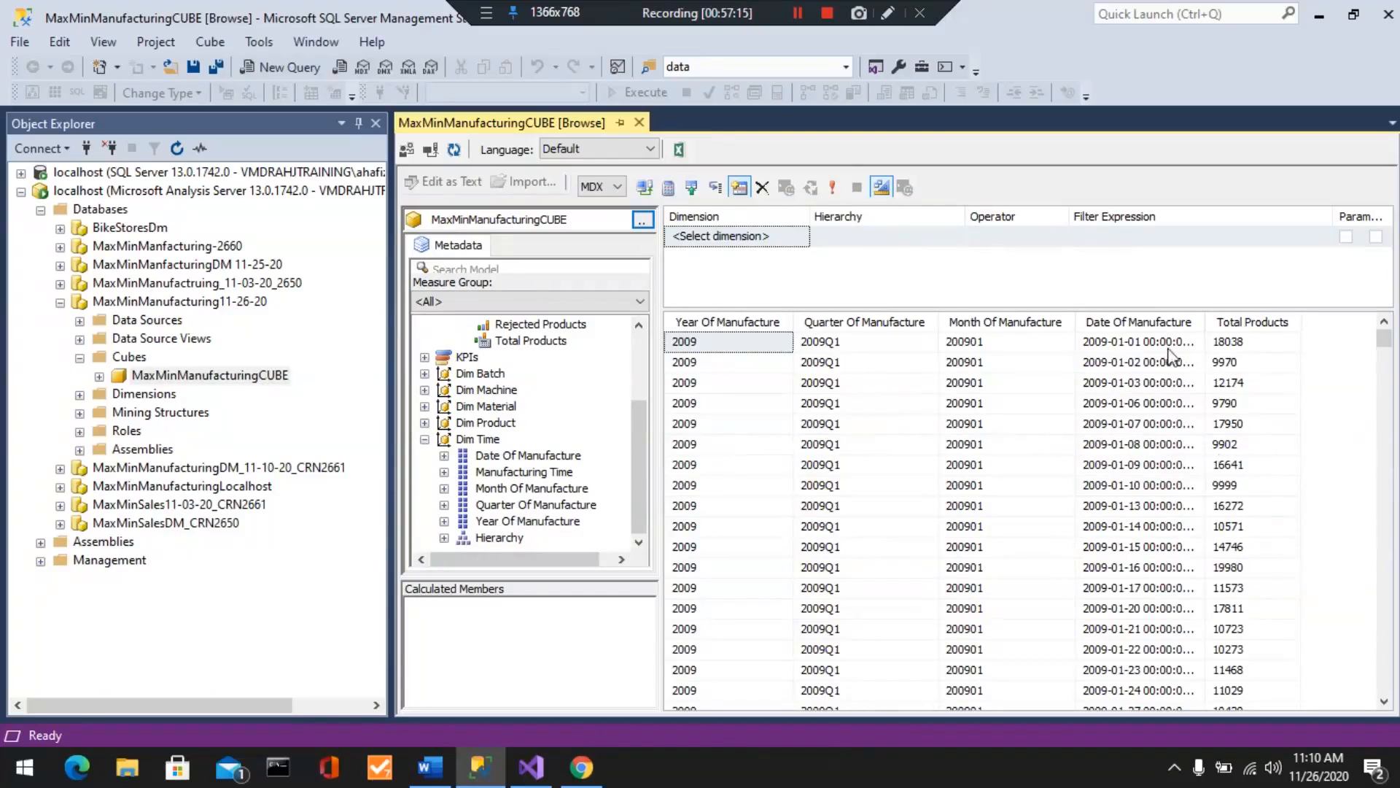
scroll(1105, 438, "down", 6)
scroll(1110, 441, "down", 20)
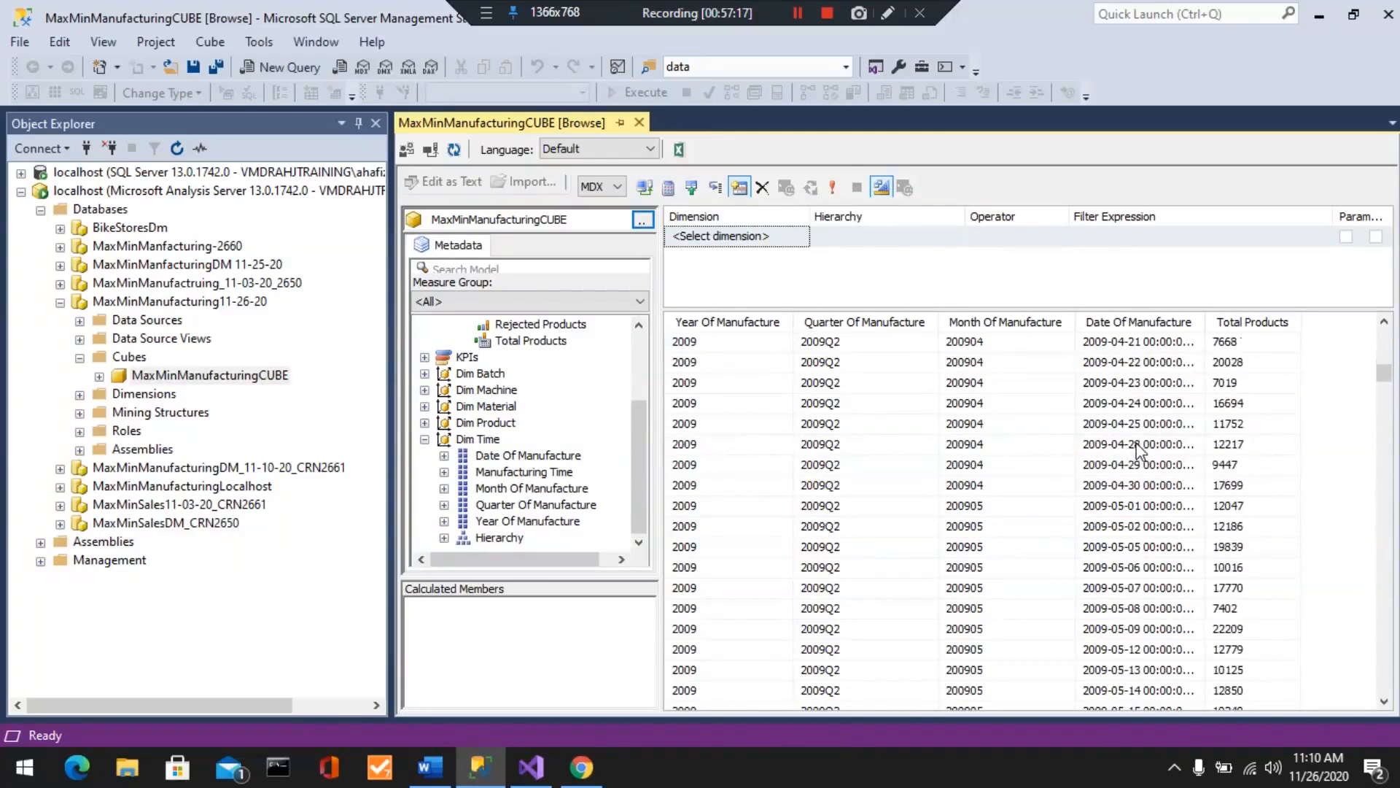
scroll(1144, 454, "up", 20)
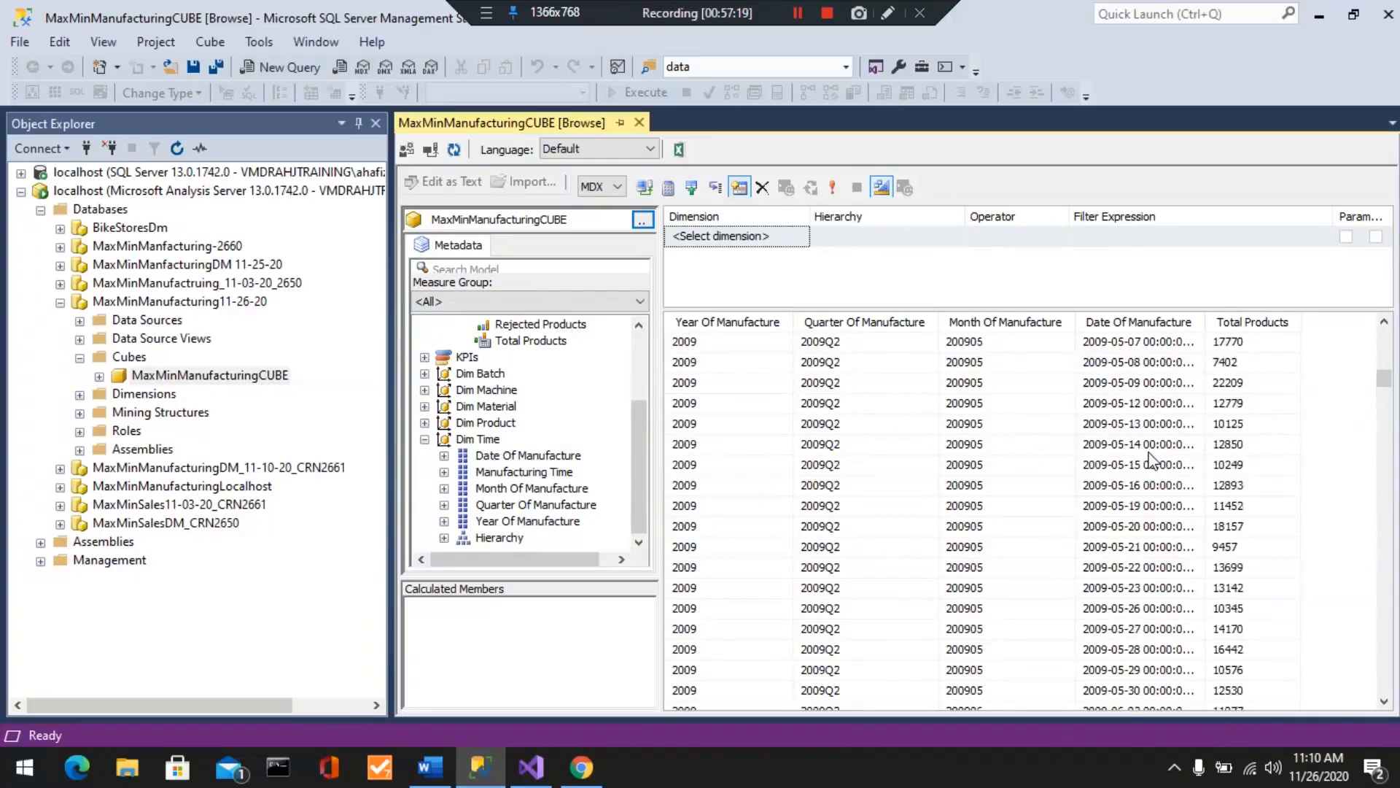
scroll(1149, 460, "up", 8)
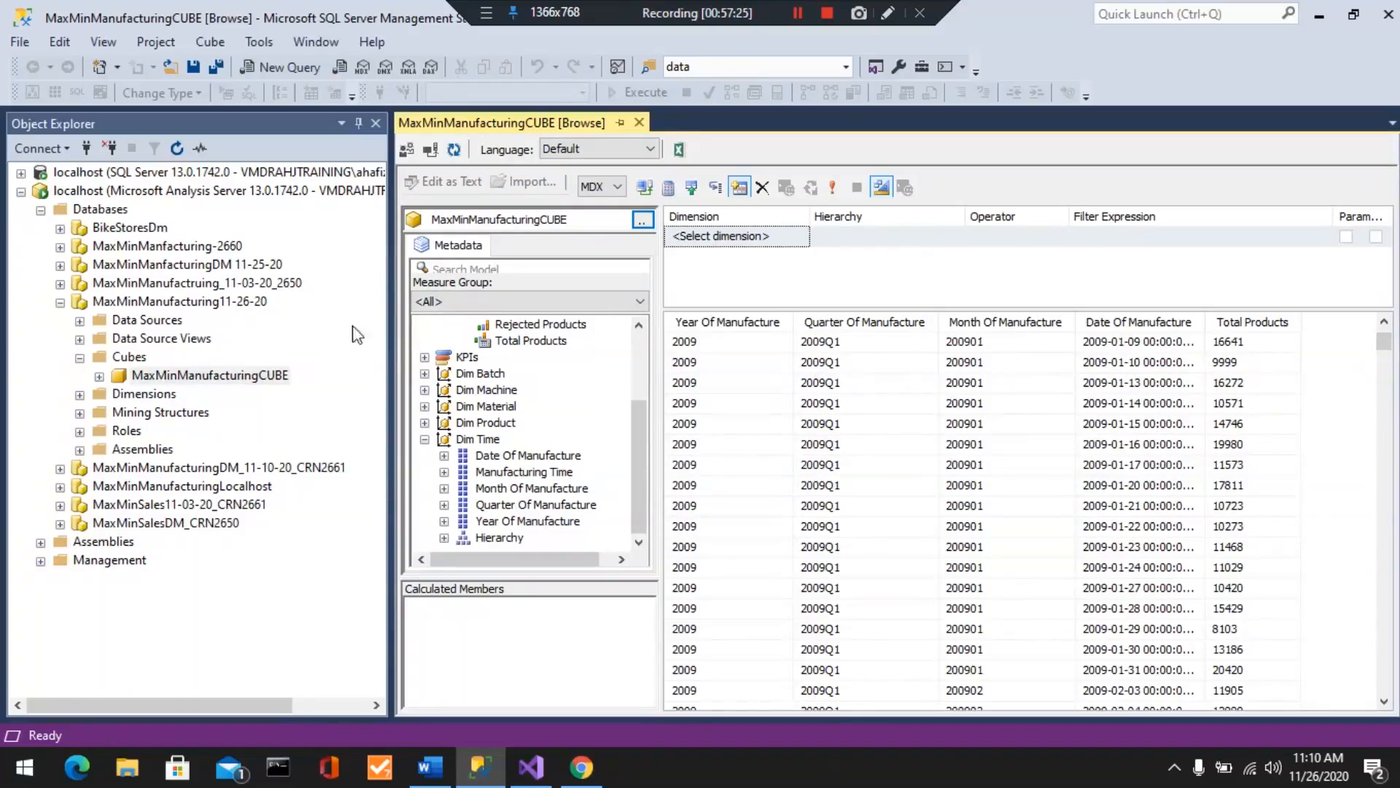
left_click(79, 357)
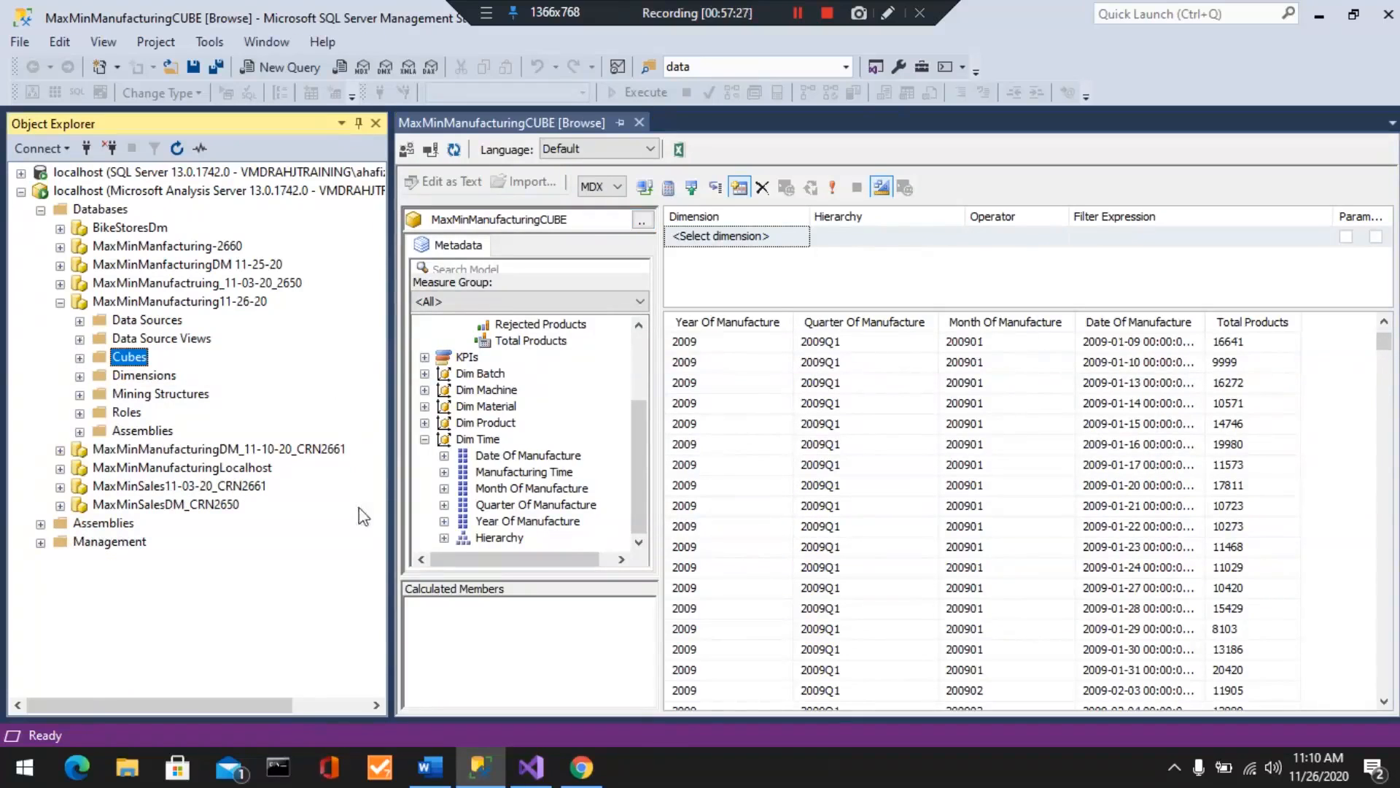
left_click(536, 775)
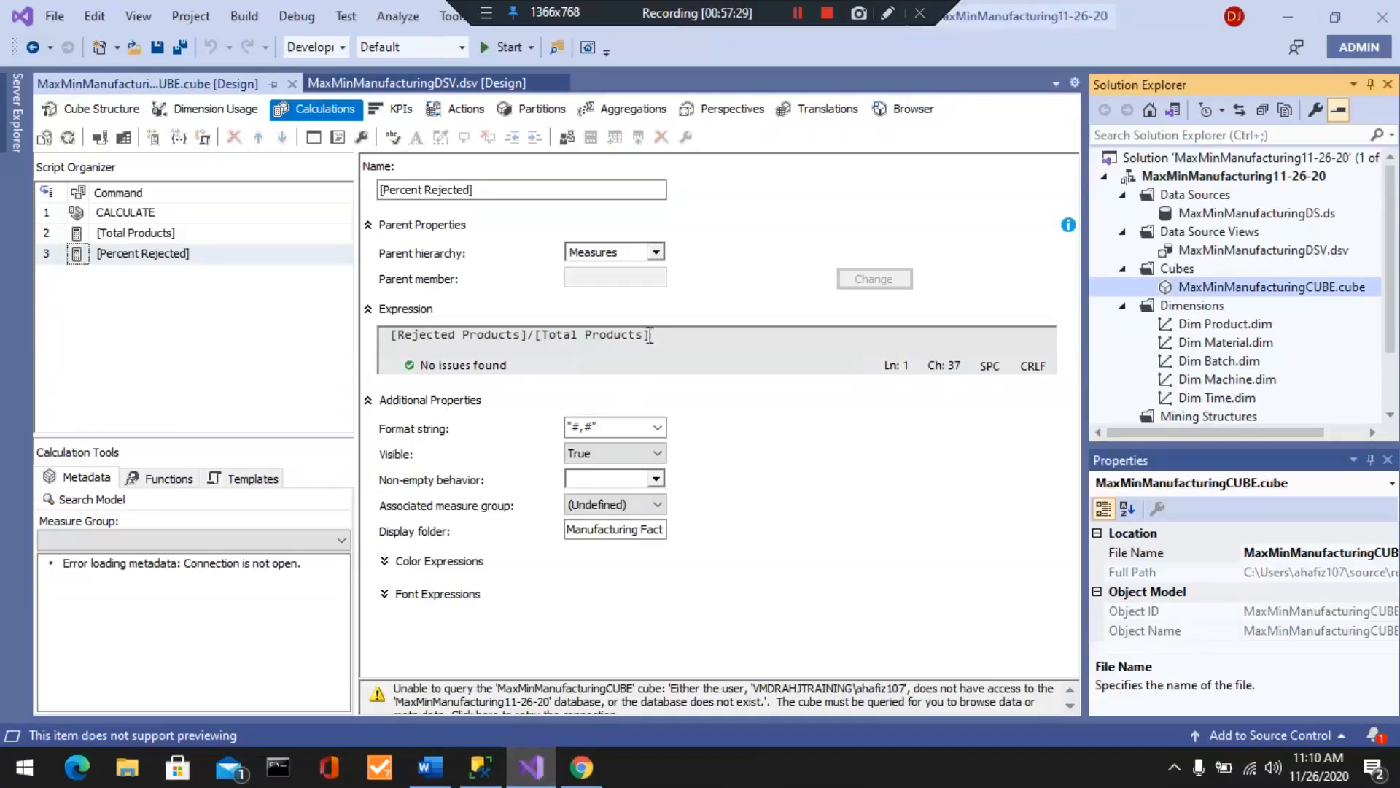
- In the cube Browser, query Total Products by the Dim Time hierarchy, then view the KPIs tab
left_click(916, 114)
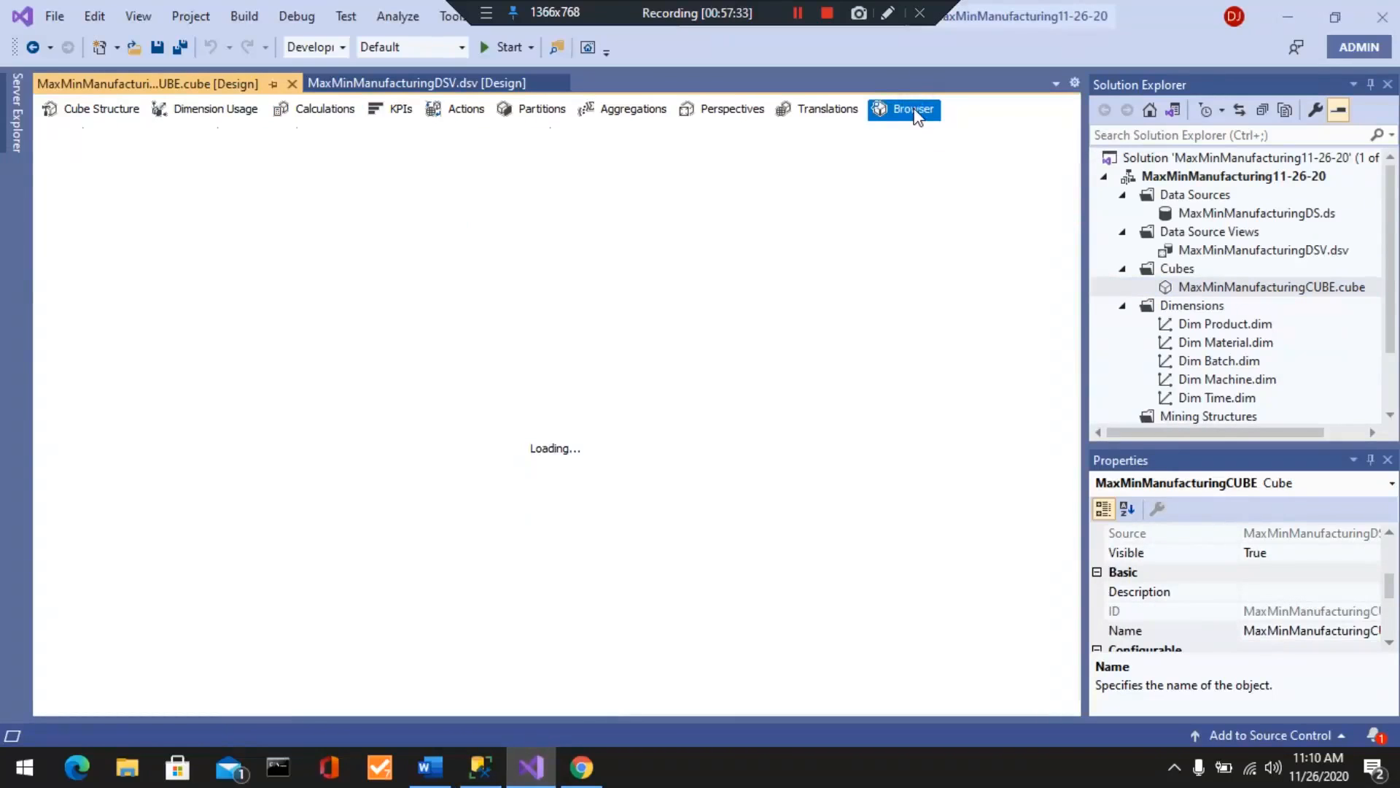
left_click(62, 328)
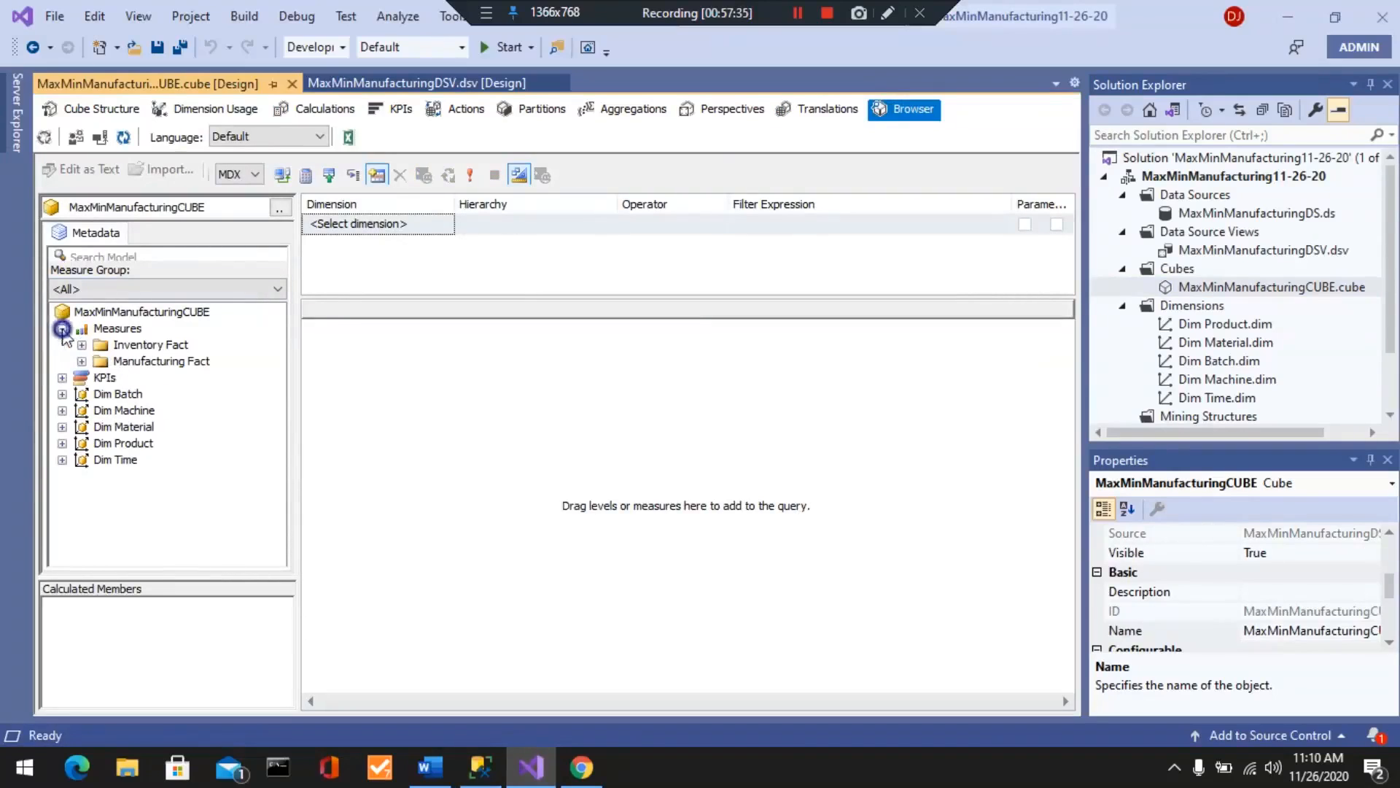
left_click(81, 361)
left_click_drag(157, 442, 479, 409)
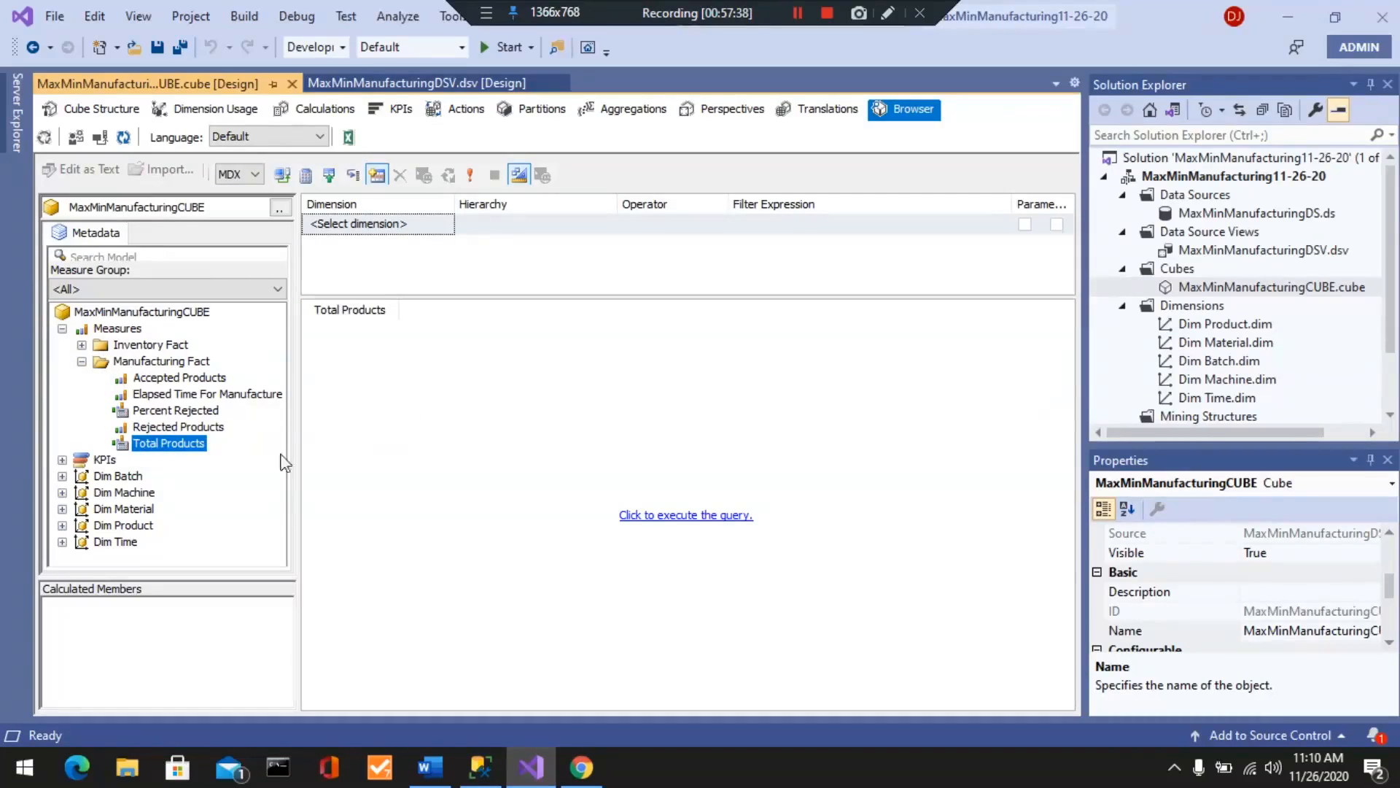
left_click(62, 541)
left_click_drag(127, 547, 322, 362)
left_click(685, 515)
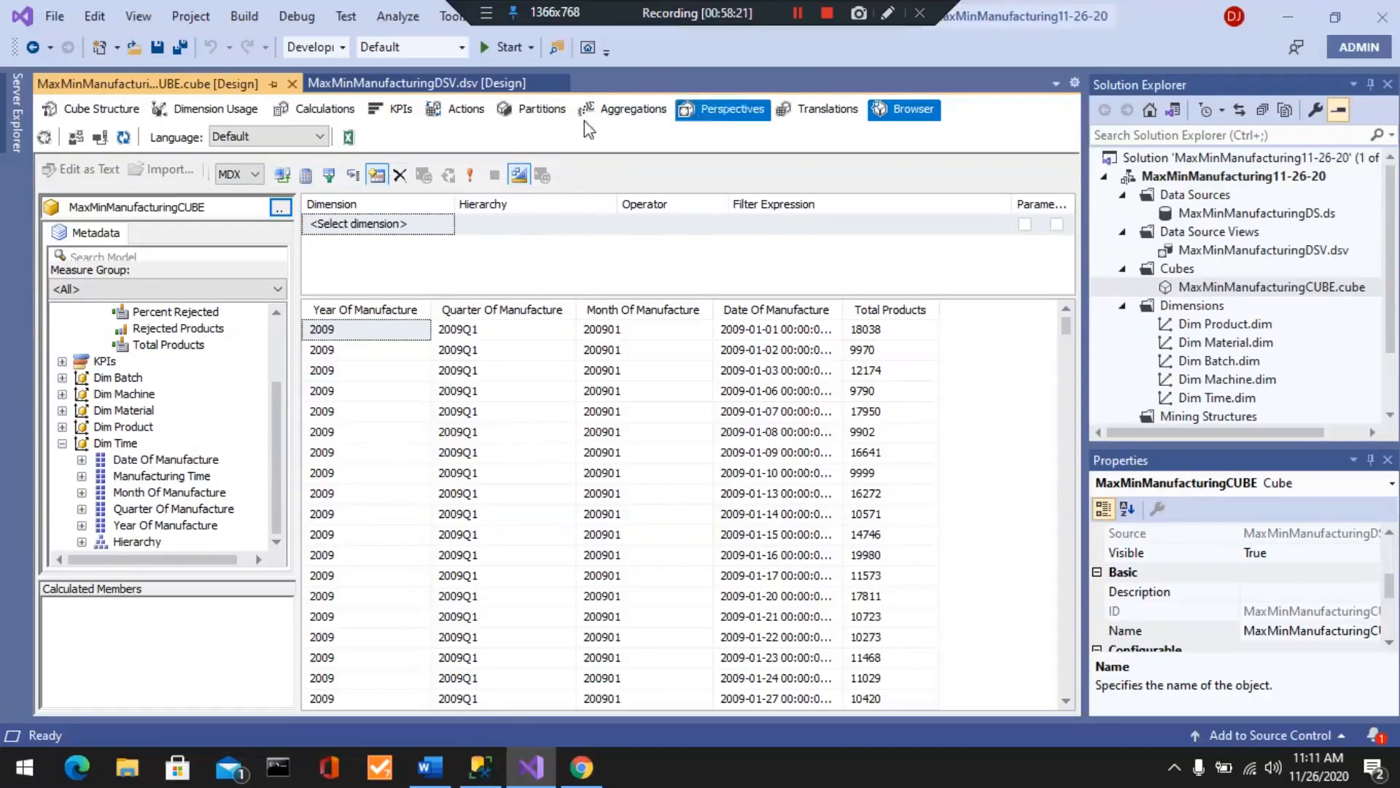
left_click(407, 111)
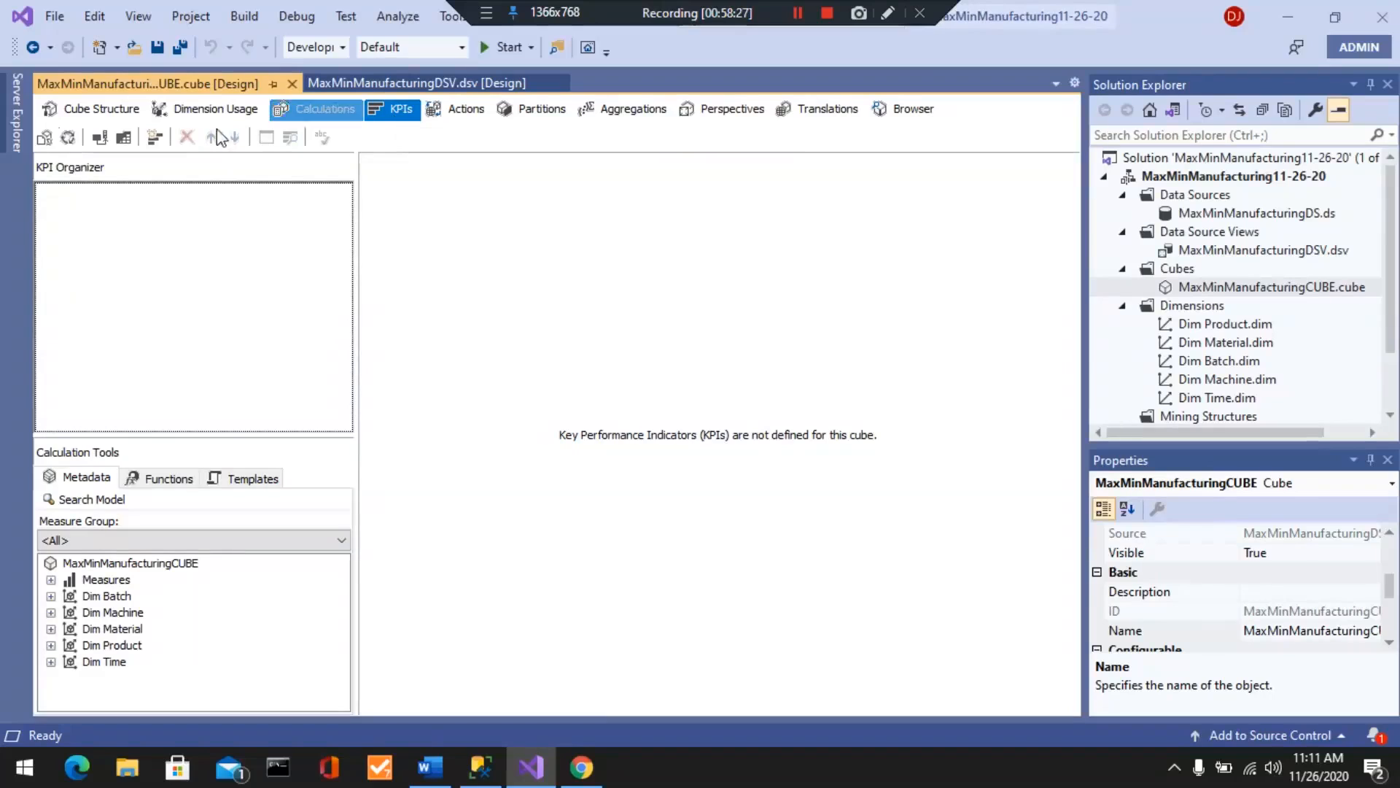
- Create a new KPI, check the lab assignment in Word, and return to the designer
left_click(153, 137)
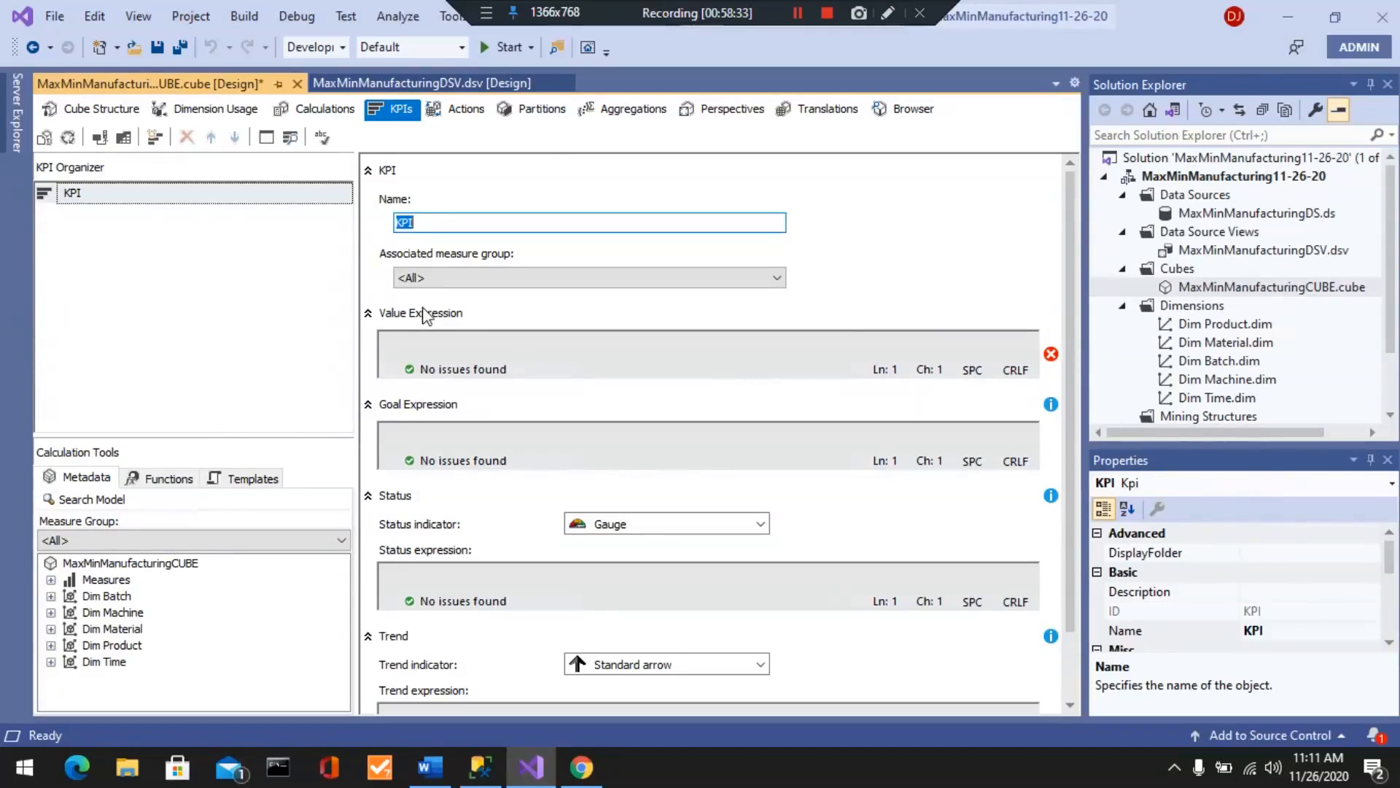
left_click(430, 766)
scroll(912, 371, "up", 1)
scroll(911, 371, "up", 5)
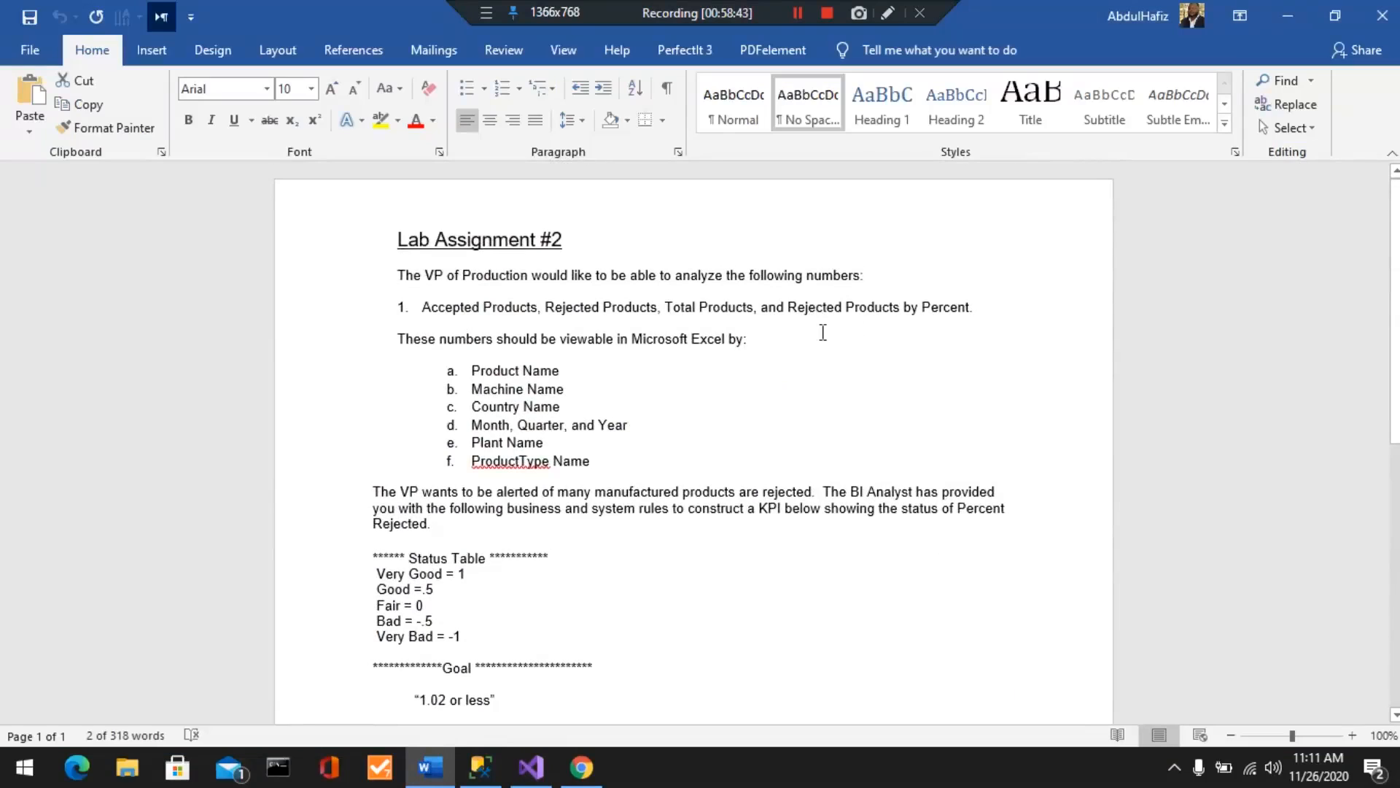
left_click(532, 767)
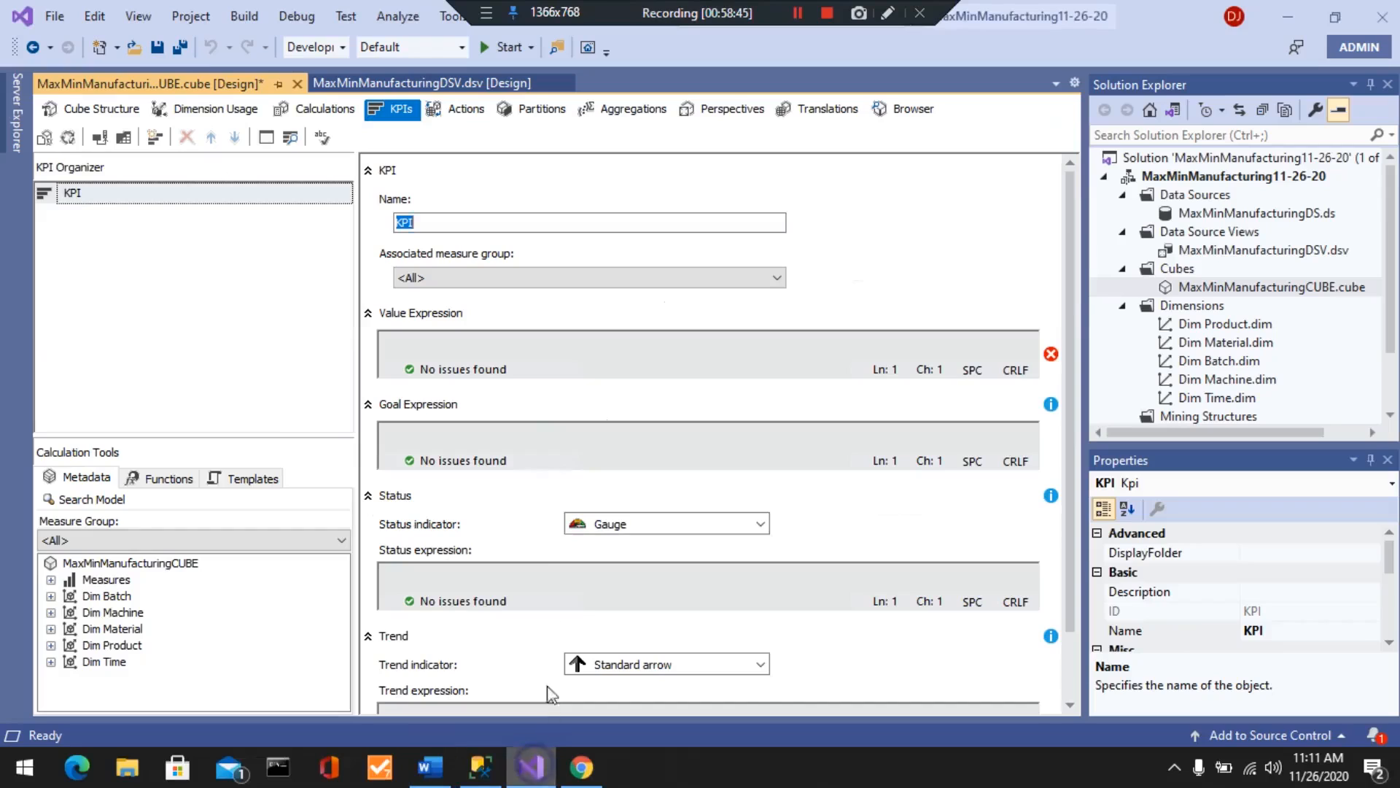
- Name the KPI PercentOfReject and associate it with the Manufacturing Fact measure group
type("Per")
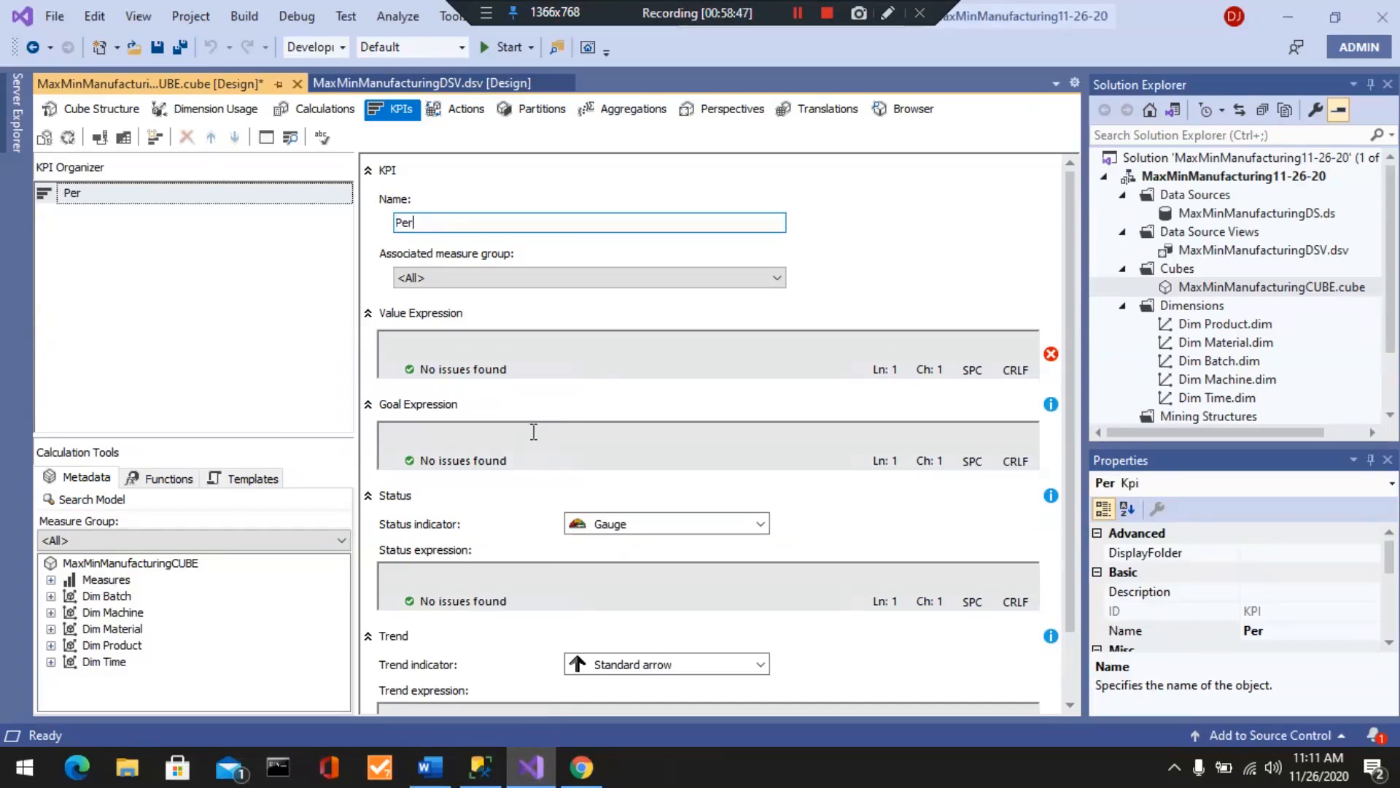
type("centO")
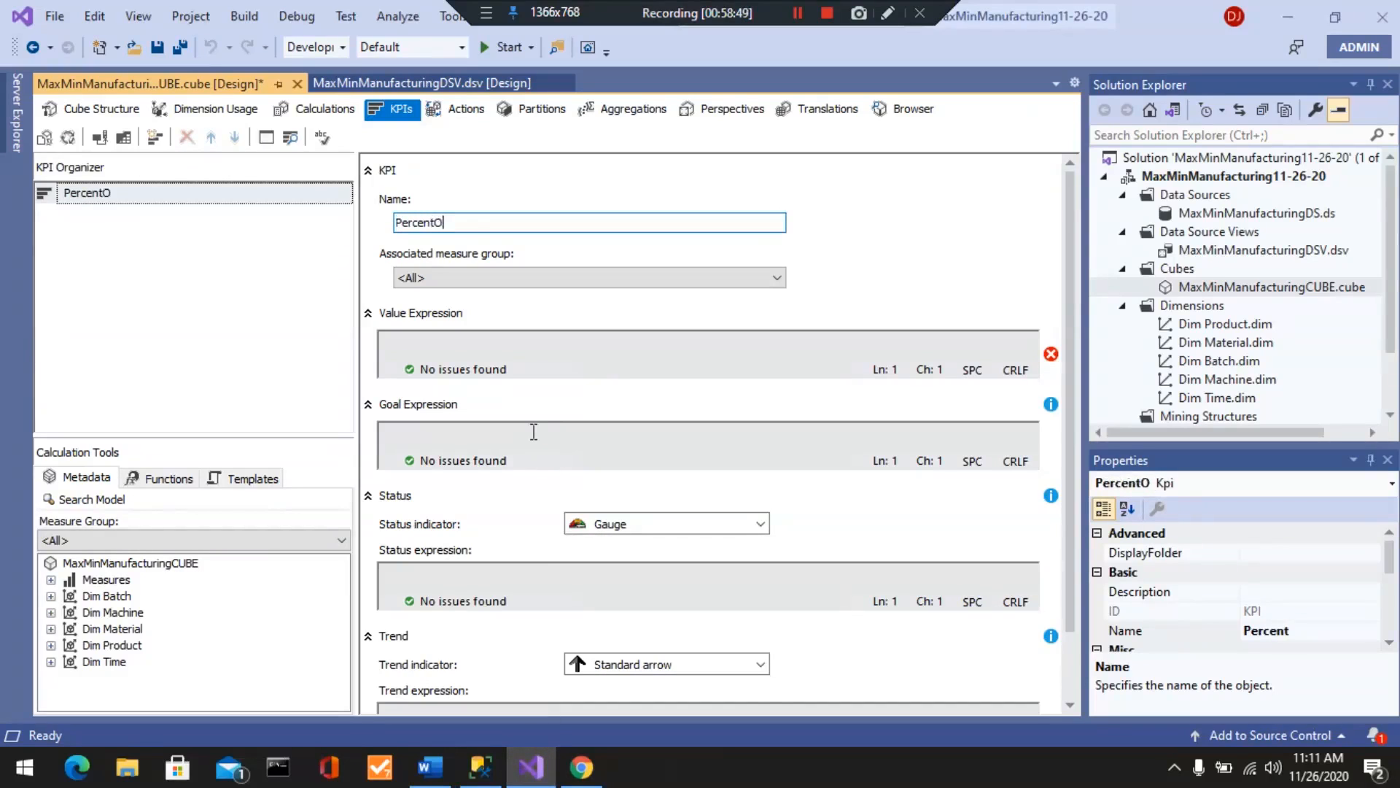
type("fReject")
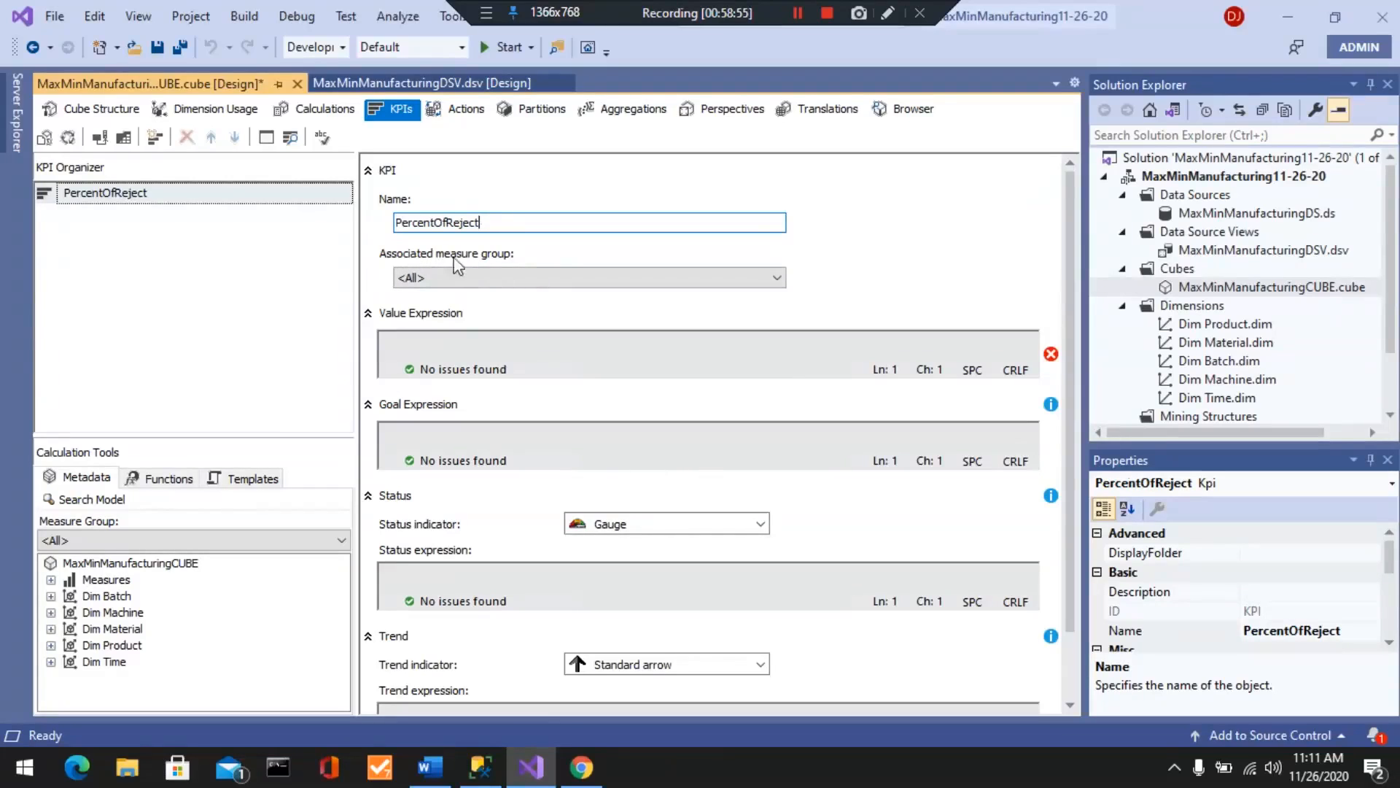
left_click(777, 278)
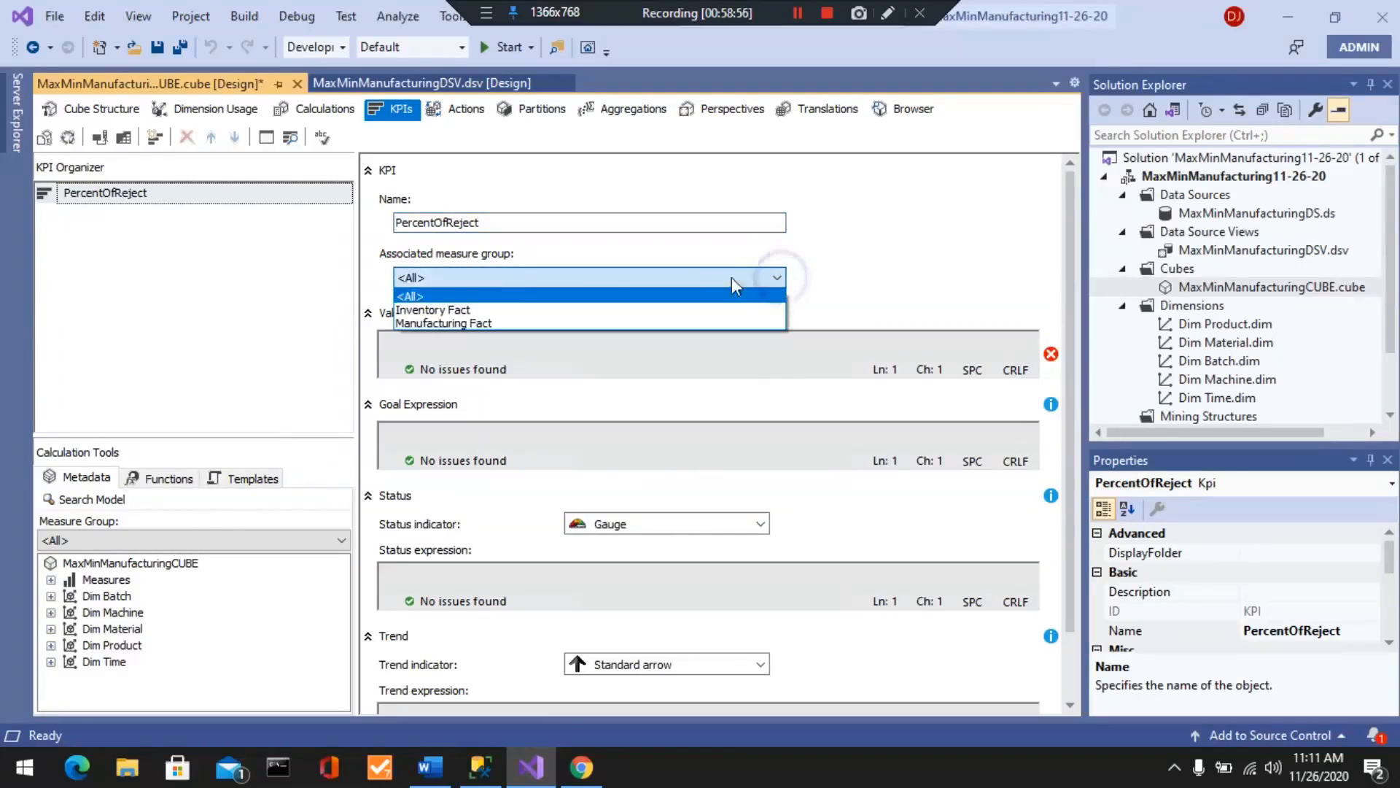
left_click(447, 323)
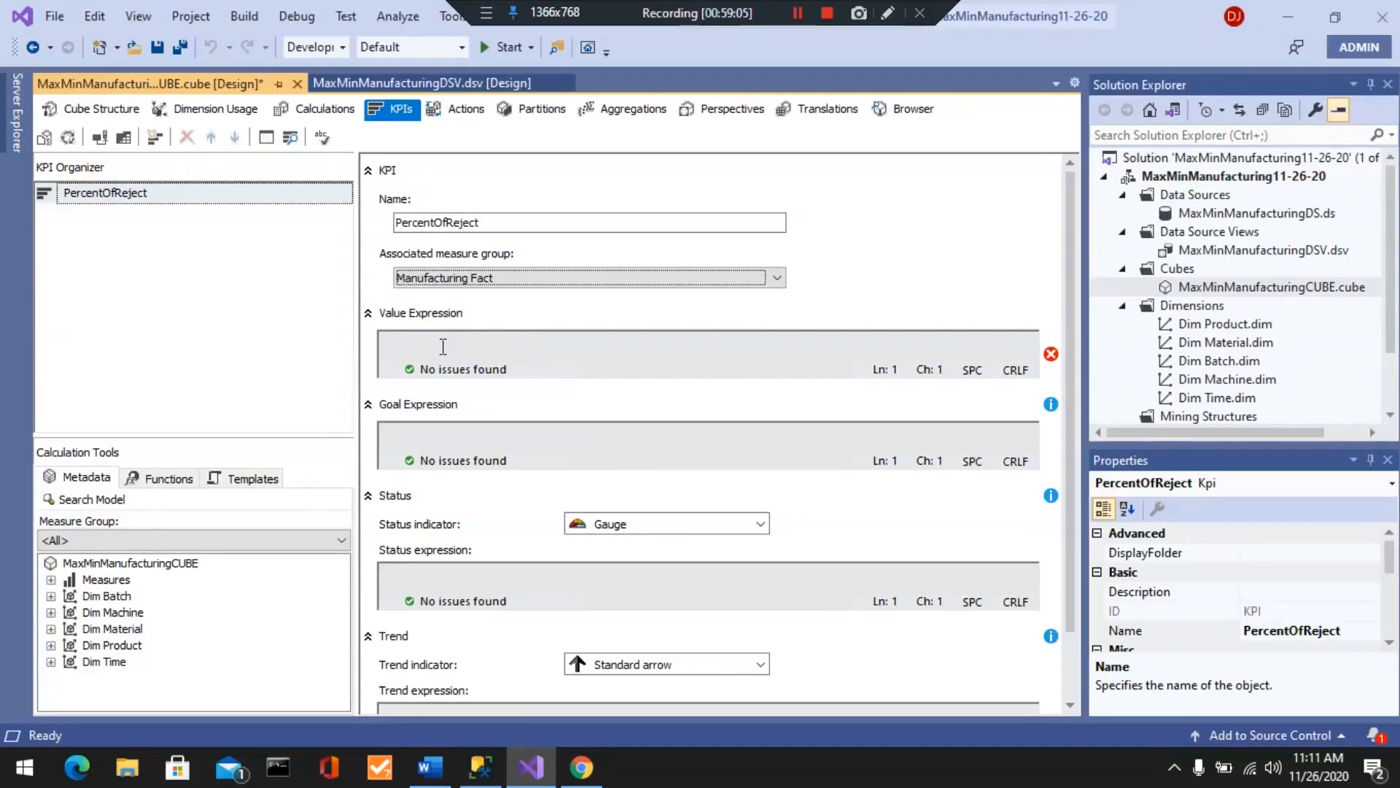
- Expand Measures > Manufacturing Fact in the metadata, select Percent Rejected, then view the lab document
left_click(50, 579)
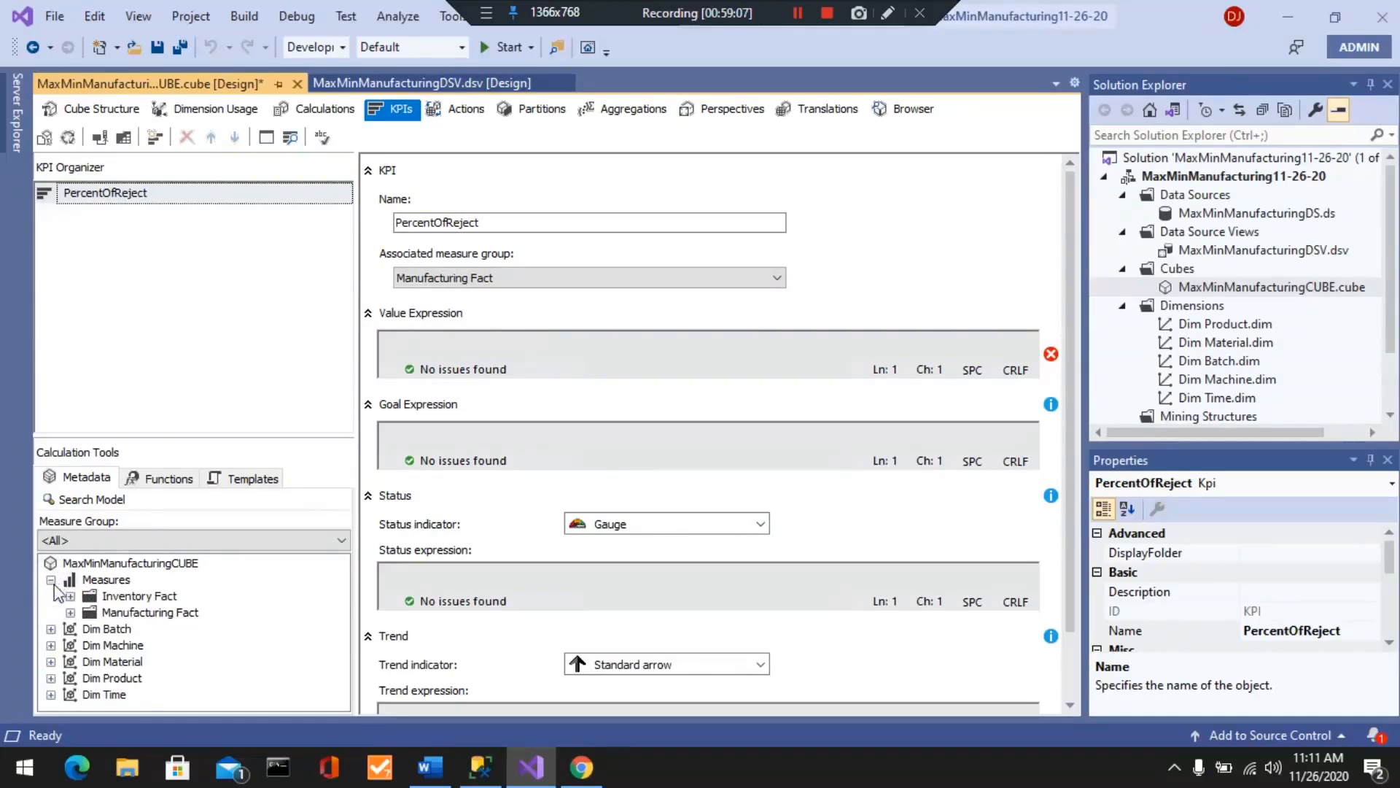
left_click(70, 613)
left_click(166, 662)
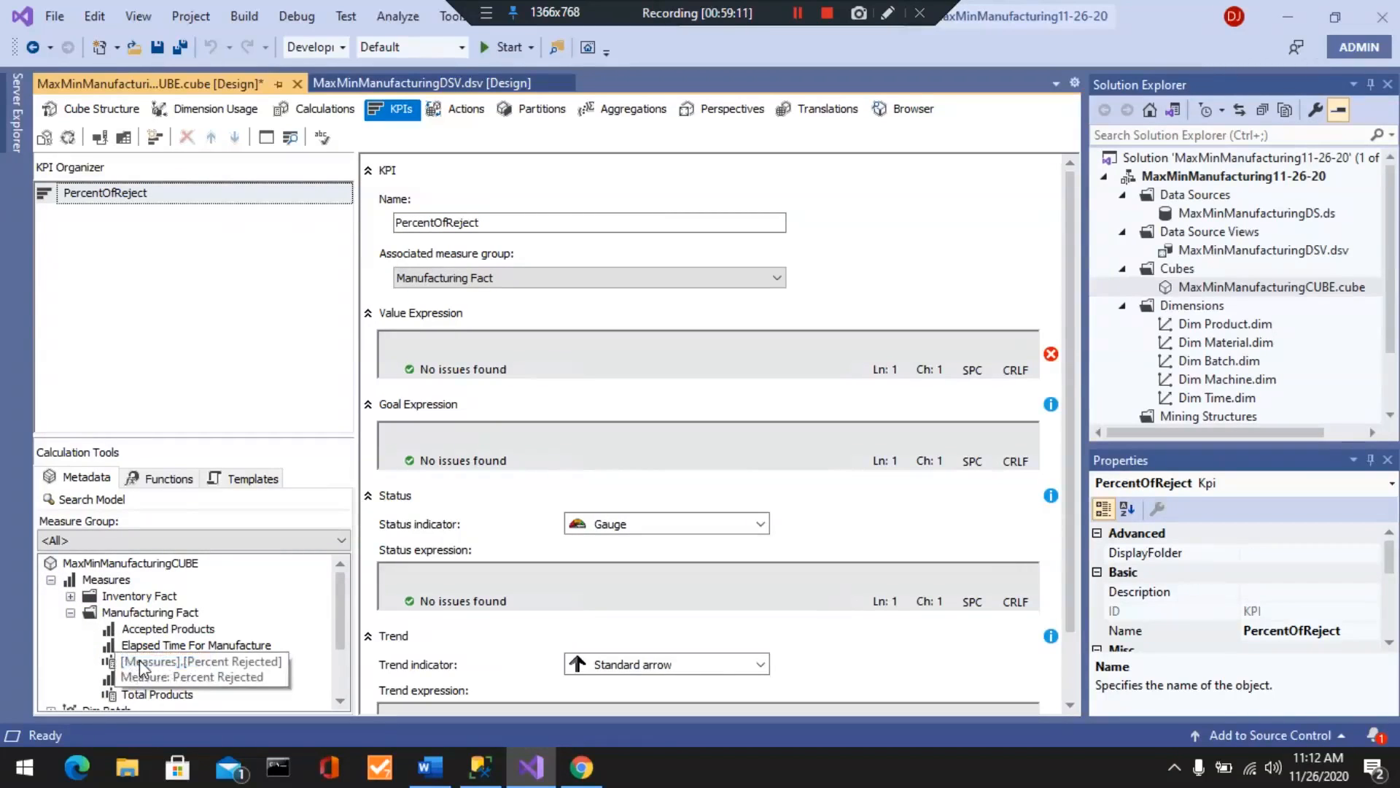
left_click(430, 766)
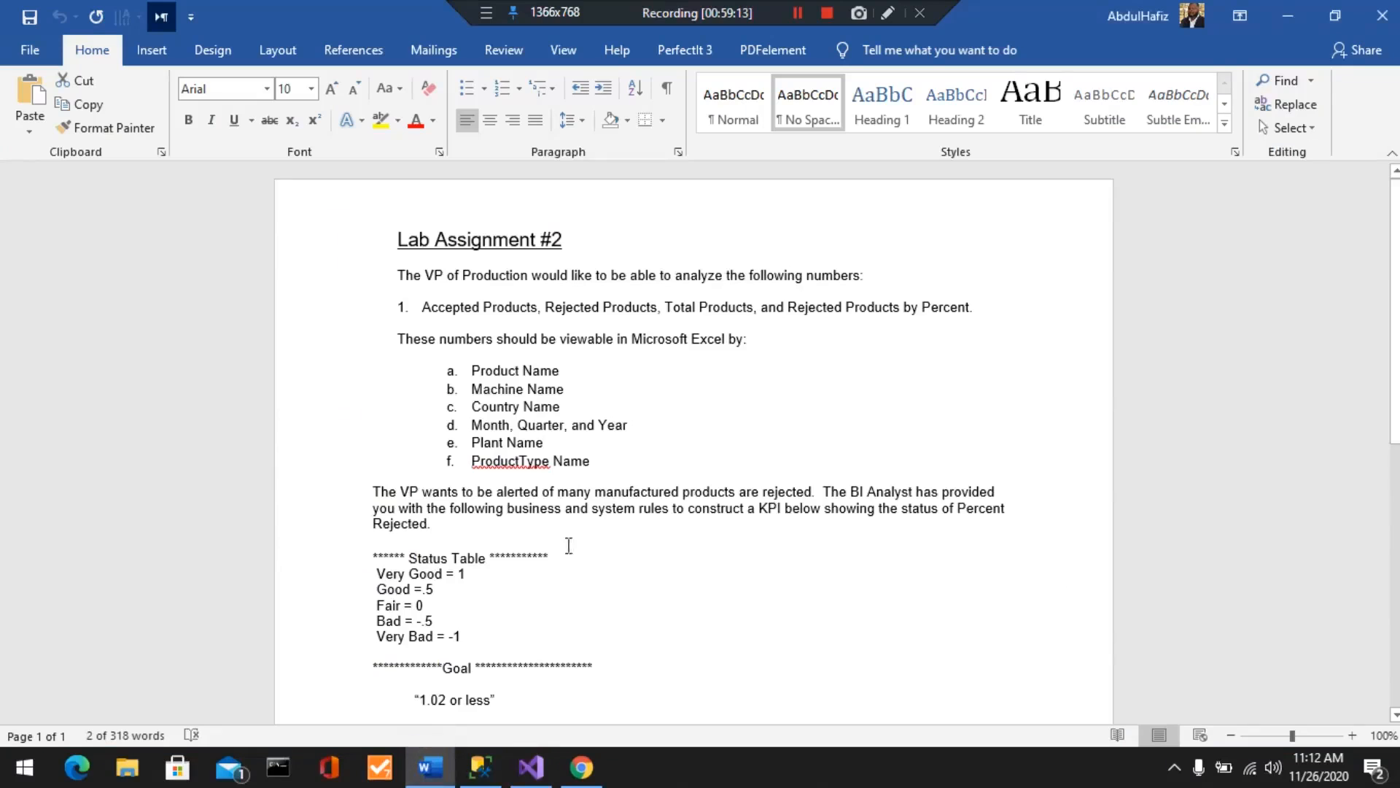
- Scroll the lab document to the Percent Rejected business and system rules, then return to Visual Studio
scroll(565, 544, "down", 10)
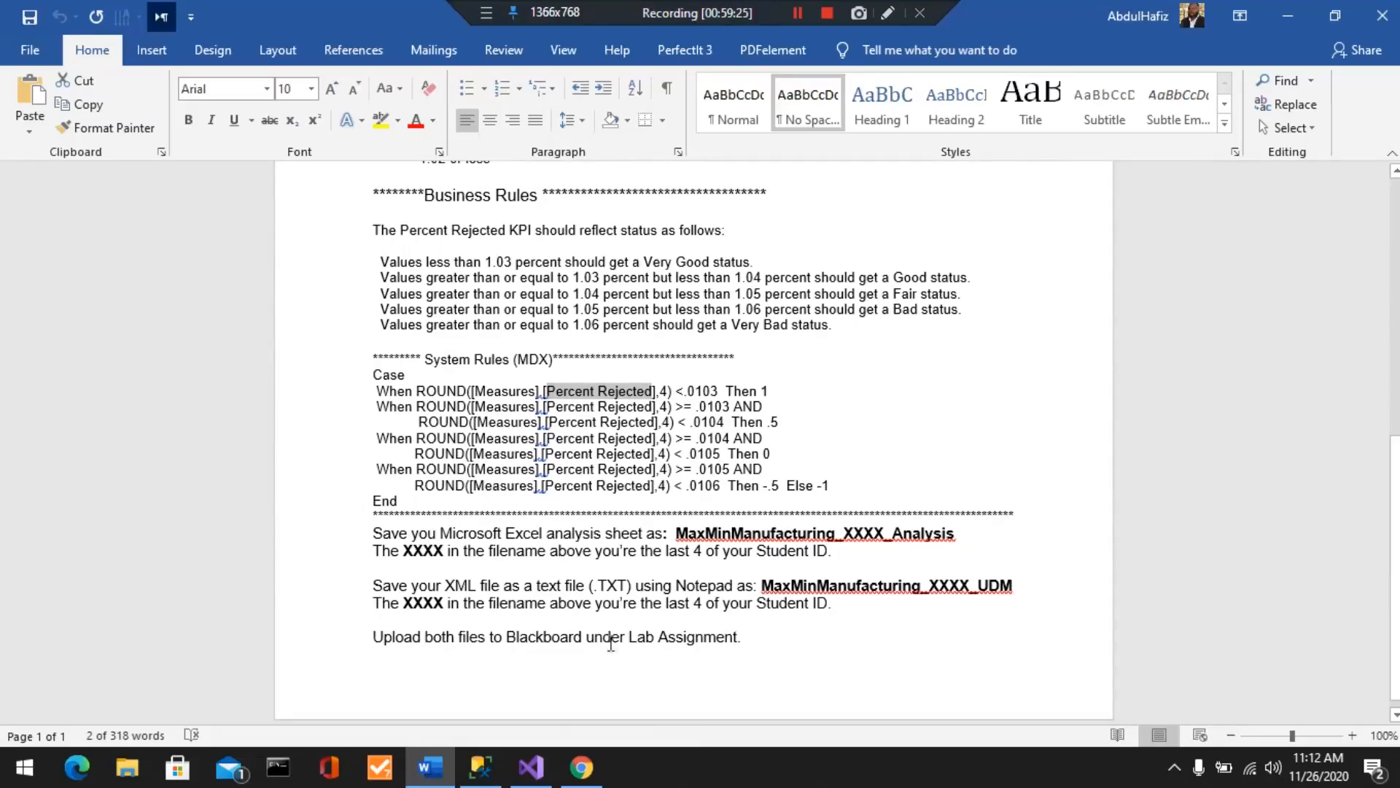
left_click(531, 766)
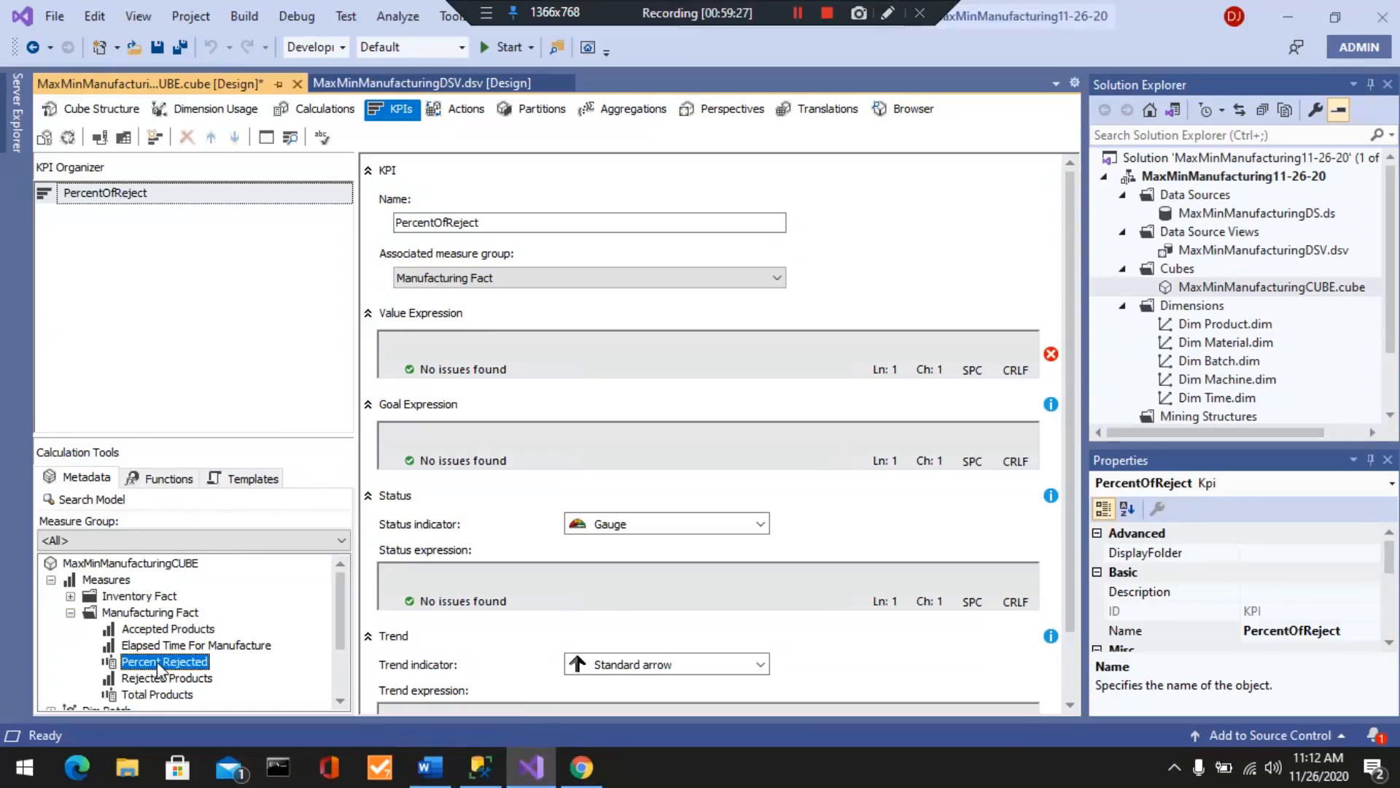
- Set the KPI value to [Measures].[Percent Rejected] and the goal to '.0102 or less'
left_click_drag(159, 665, 480, 349)
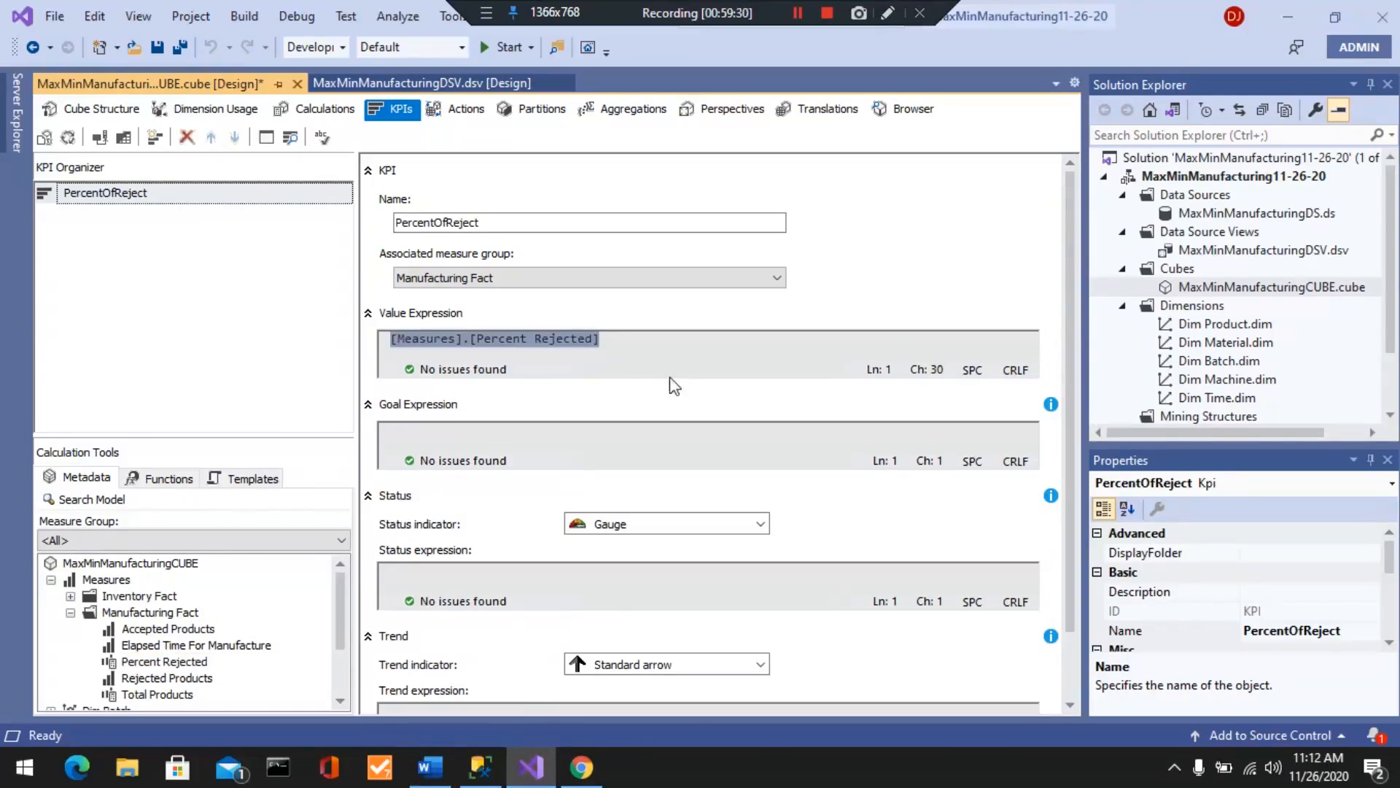
left_click(623, 344)
left_click(489, 438)
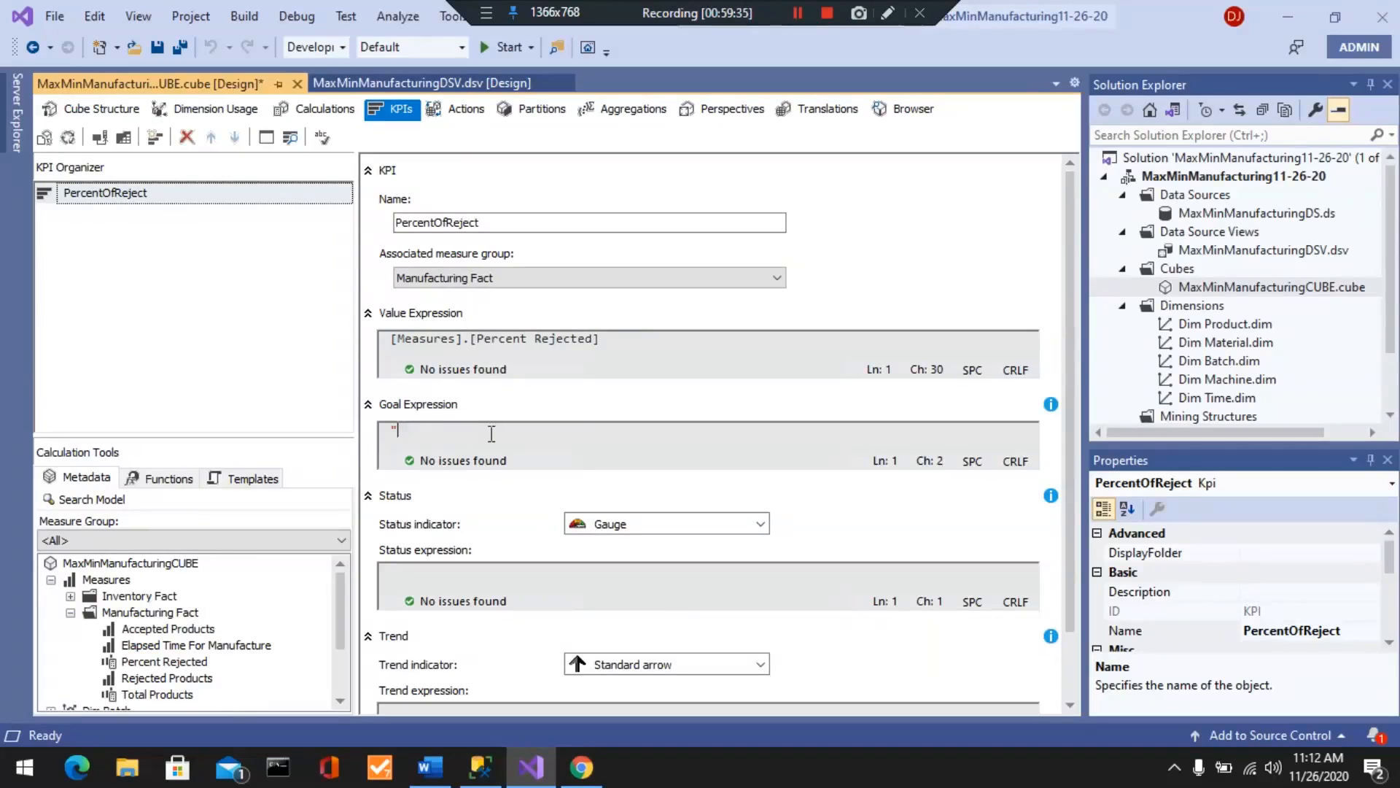
type("\".0102 or")
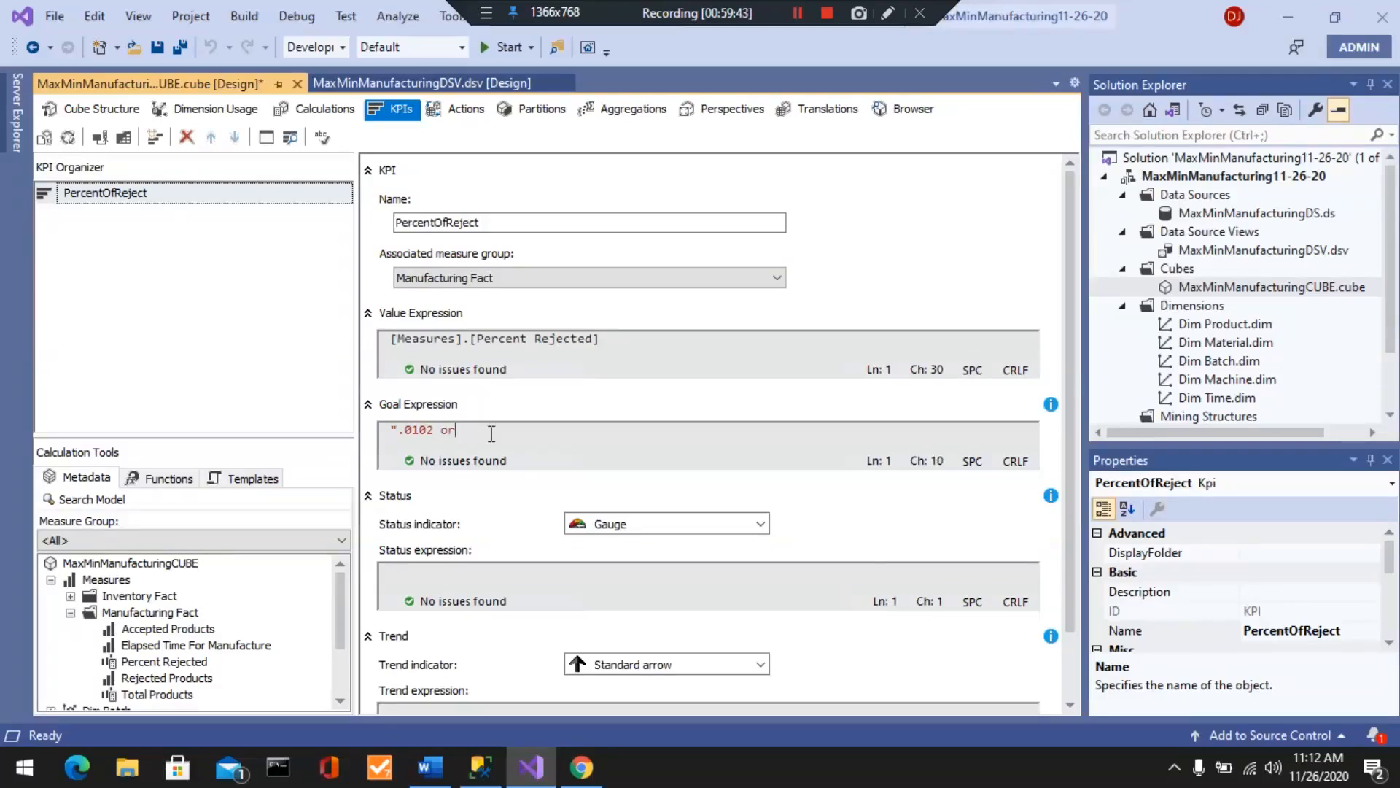
type(" less")
left_click(440, 578)
- Copy the MDX Case…End status rules from the lab document's System Rules section in Word
left_click(430, 767)
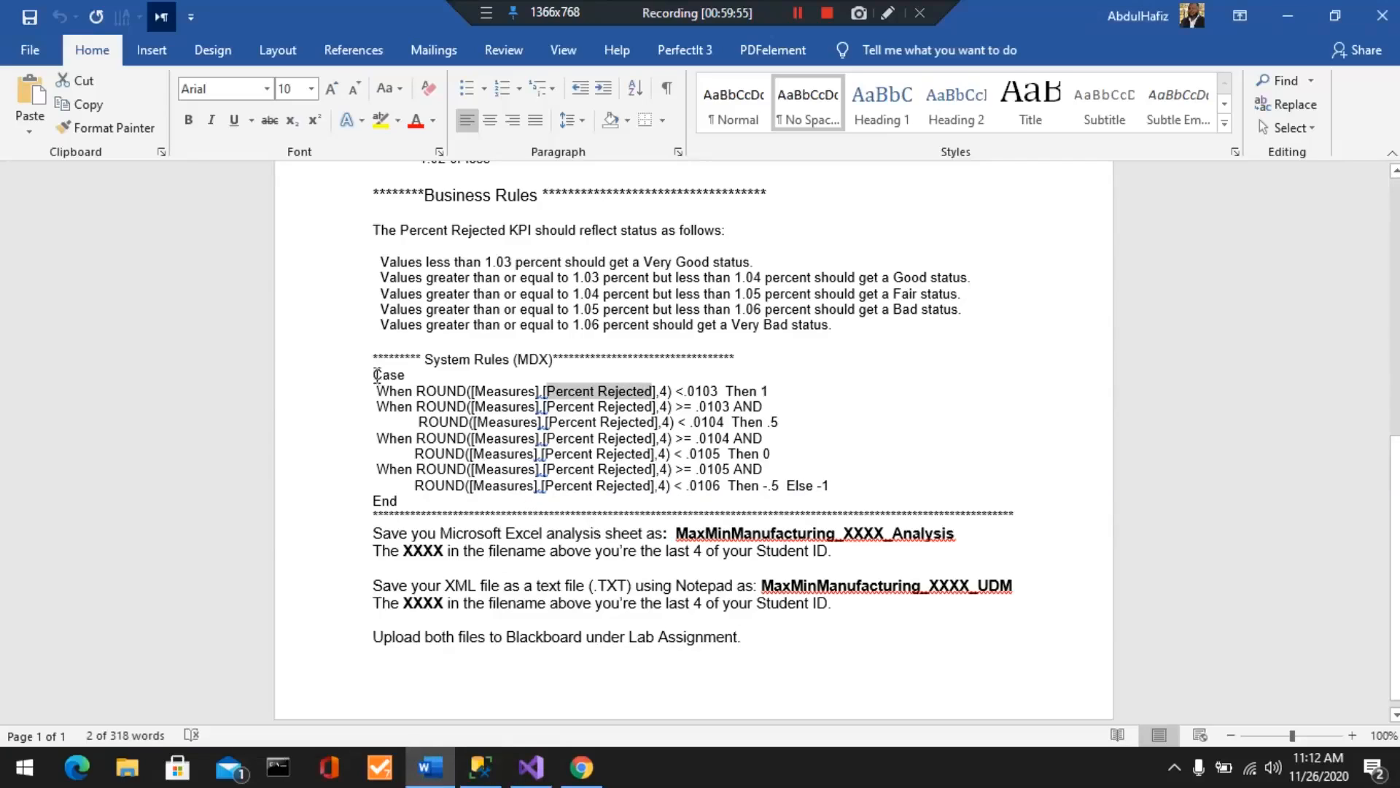
left_click_drag(374, 374, 837, 502)
right_click(583, 423)
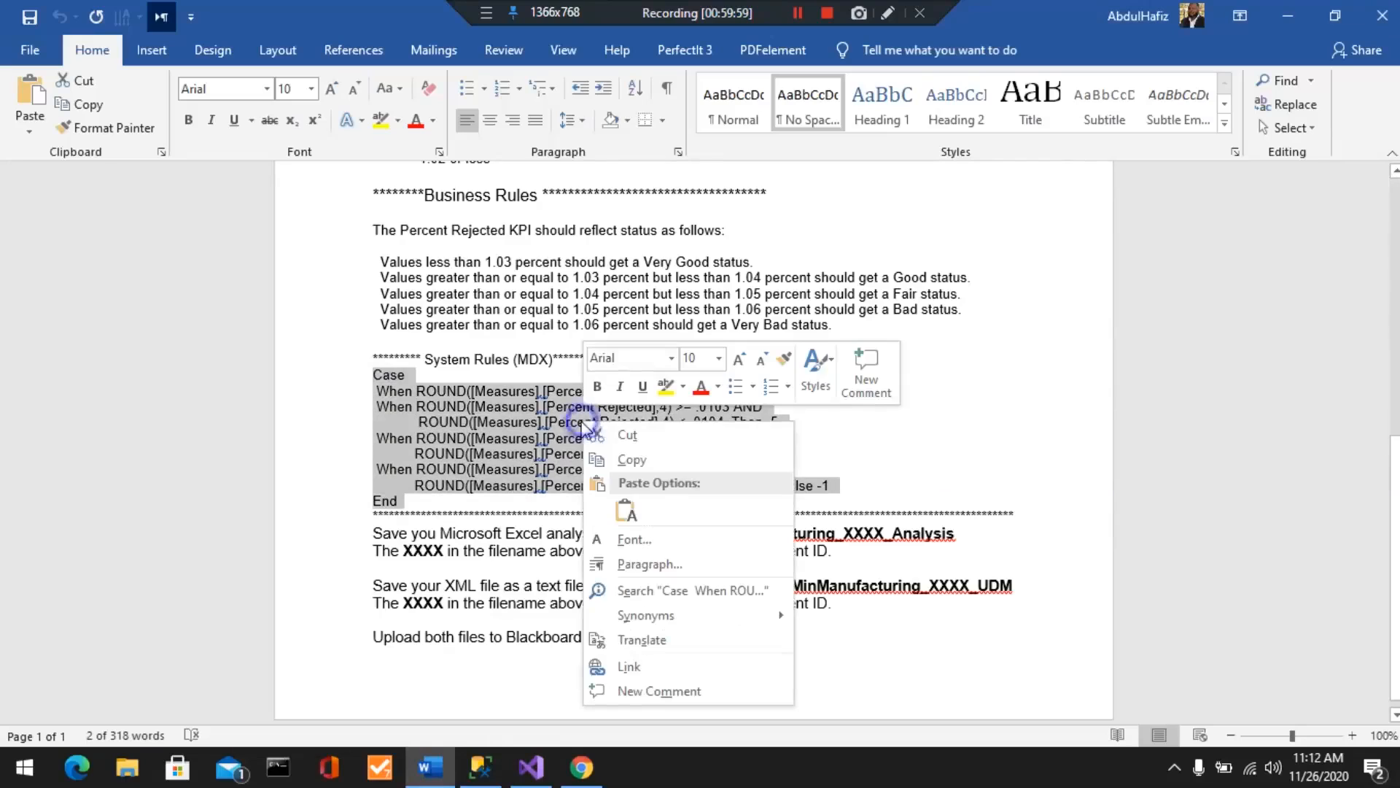
left_click(631, 459)
- Paste the Case rules into the PercentOfReject KPI's Status expression and save the cube
left_click(532, 768)
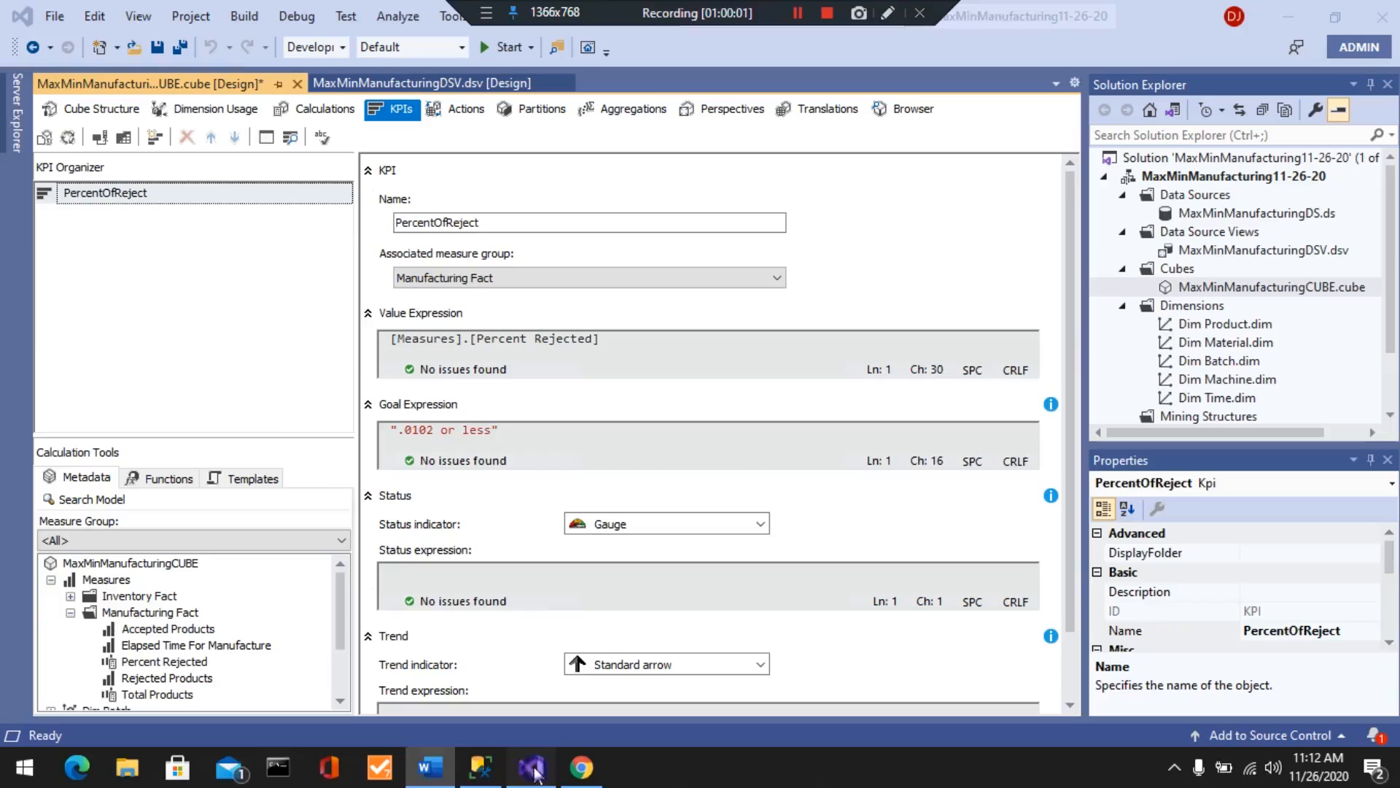
left_click(450, 581)
key("ctrl+v")
scroll(676, 656, "up", 3)
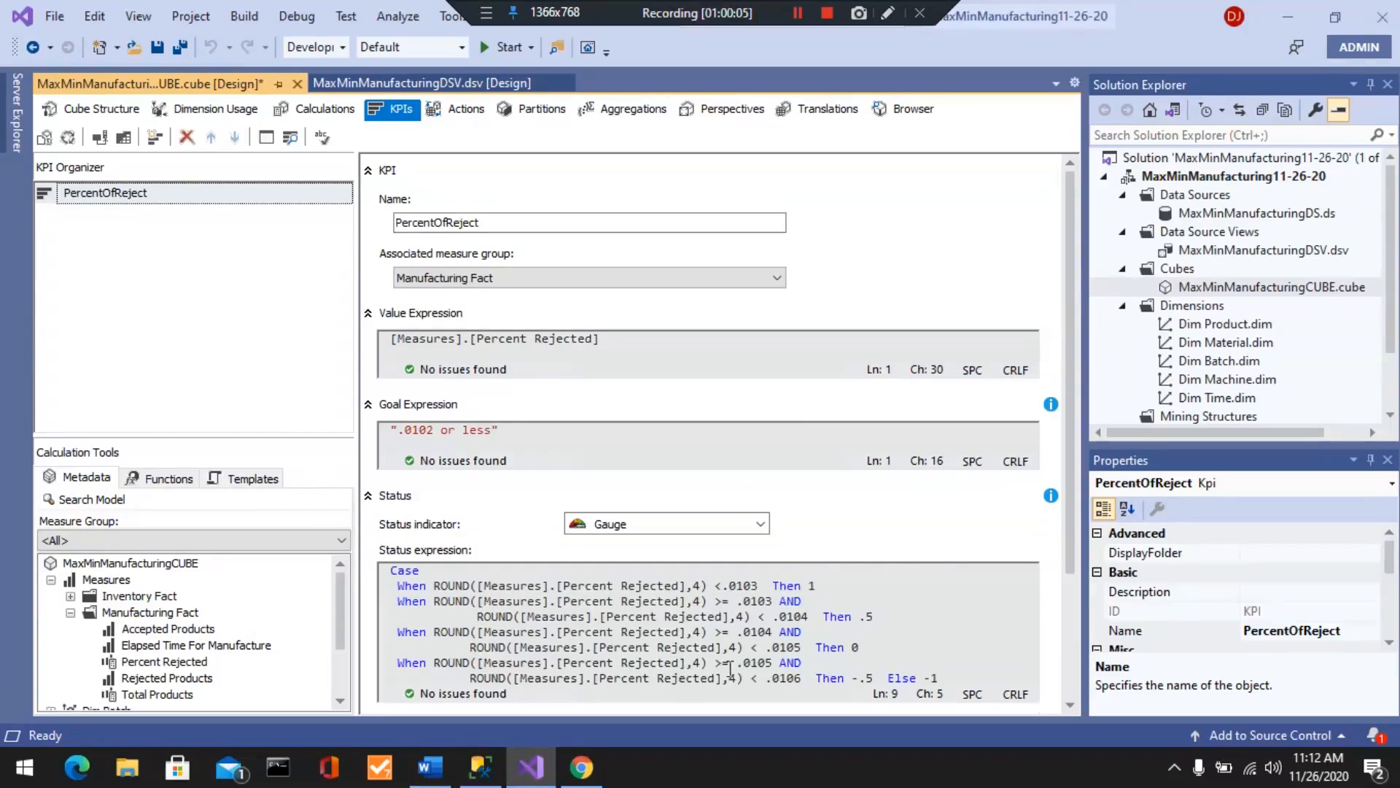
scroll(743, 662, "down", 3)
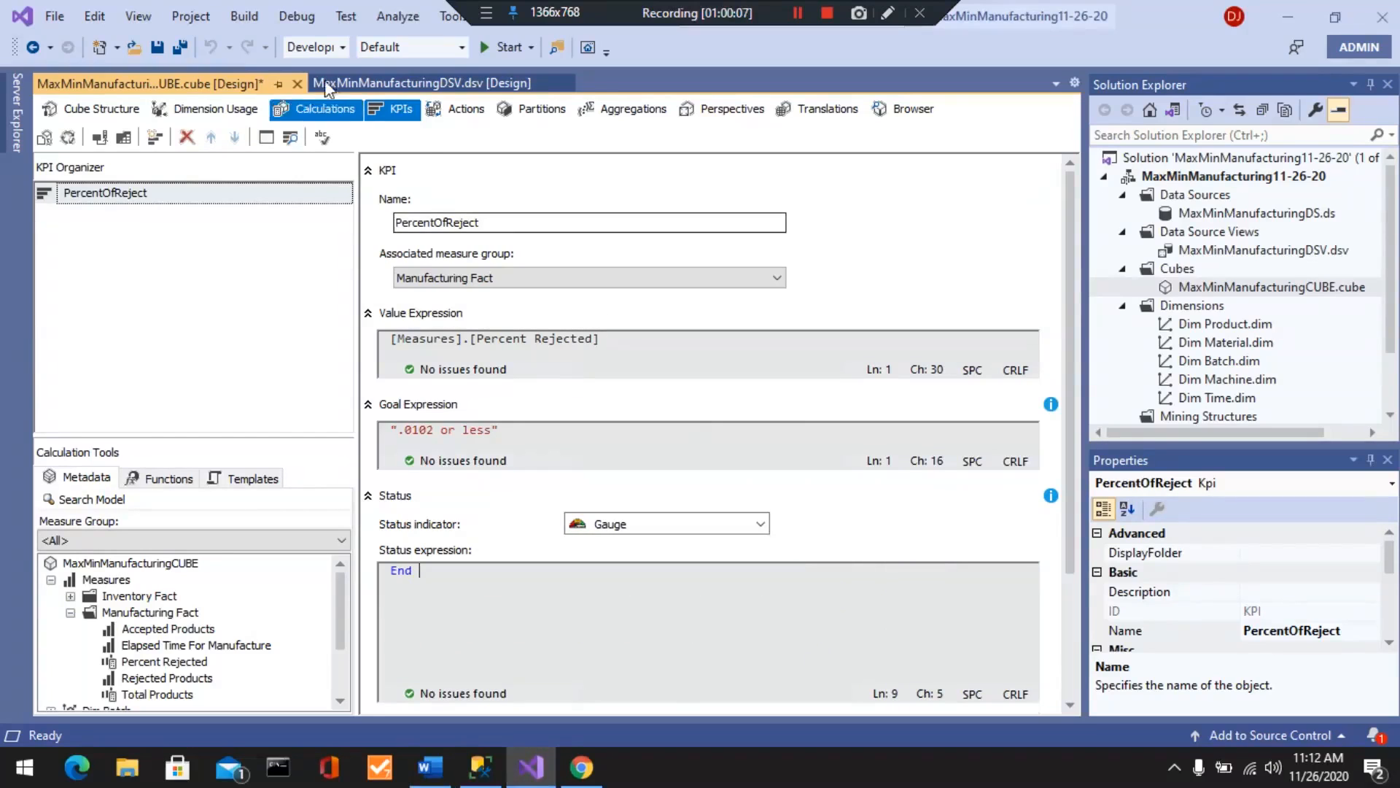
left_click(159, 48)
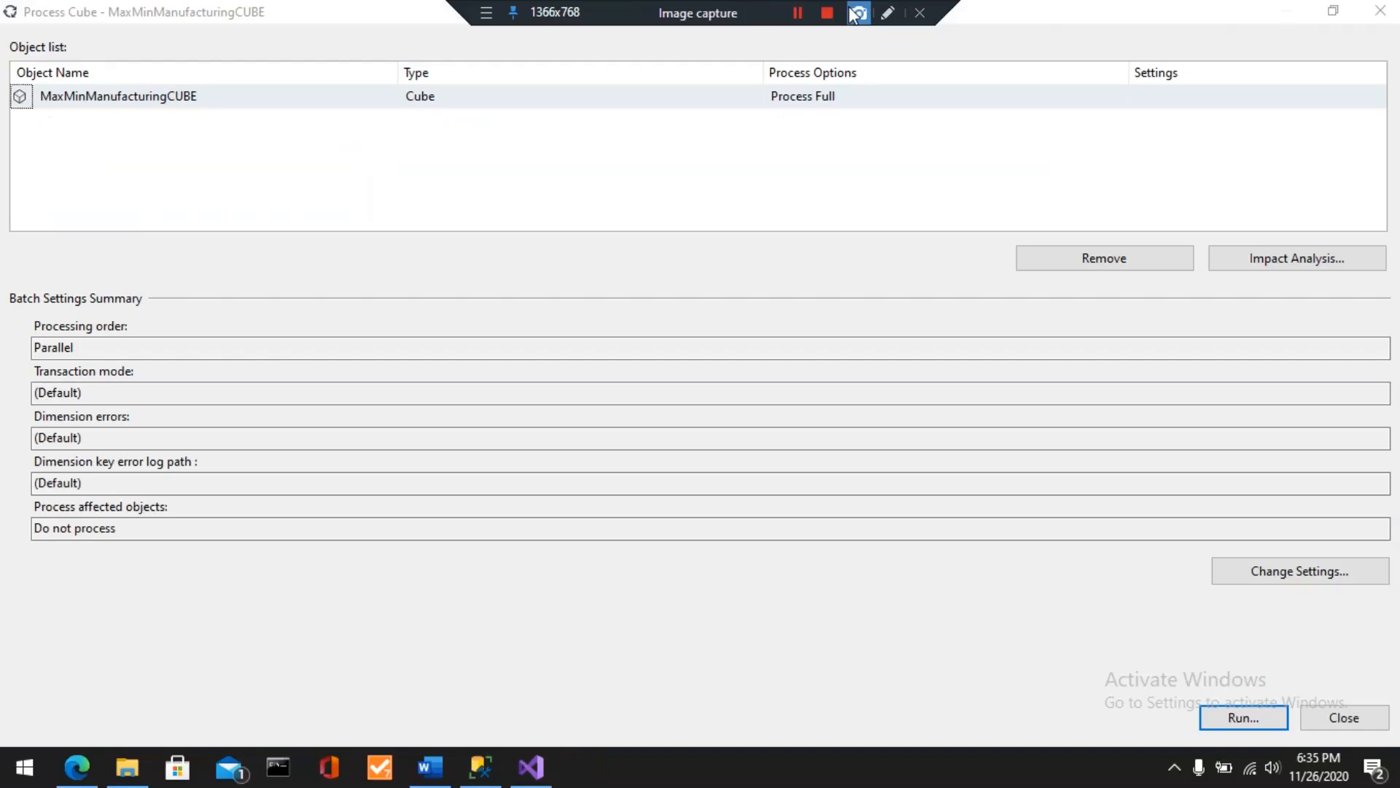
- Run Process Full on MaxMinManufacturingCUBE and close the processing and deployment progress windows
left_click(842, 11)
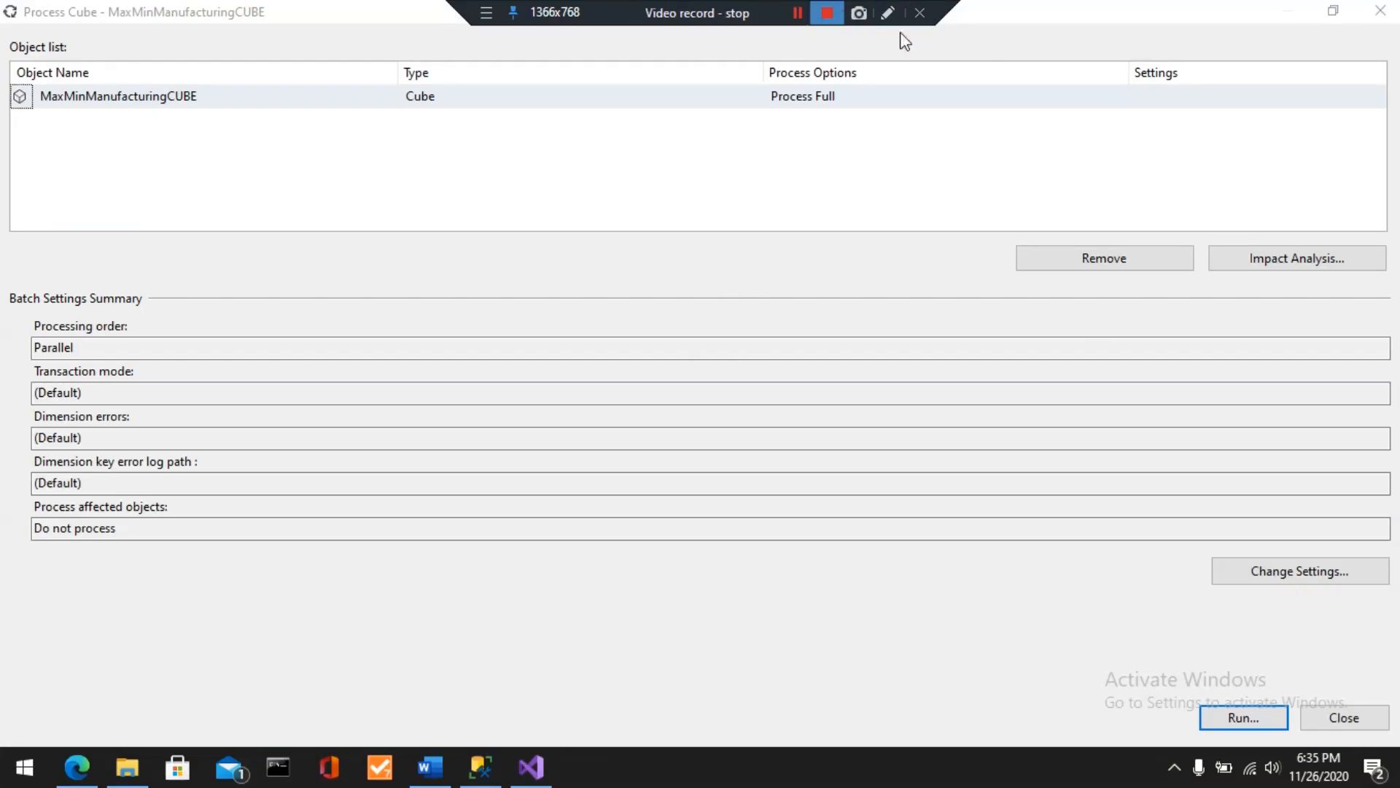
left_click(1240, 718)
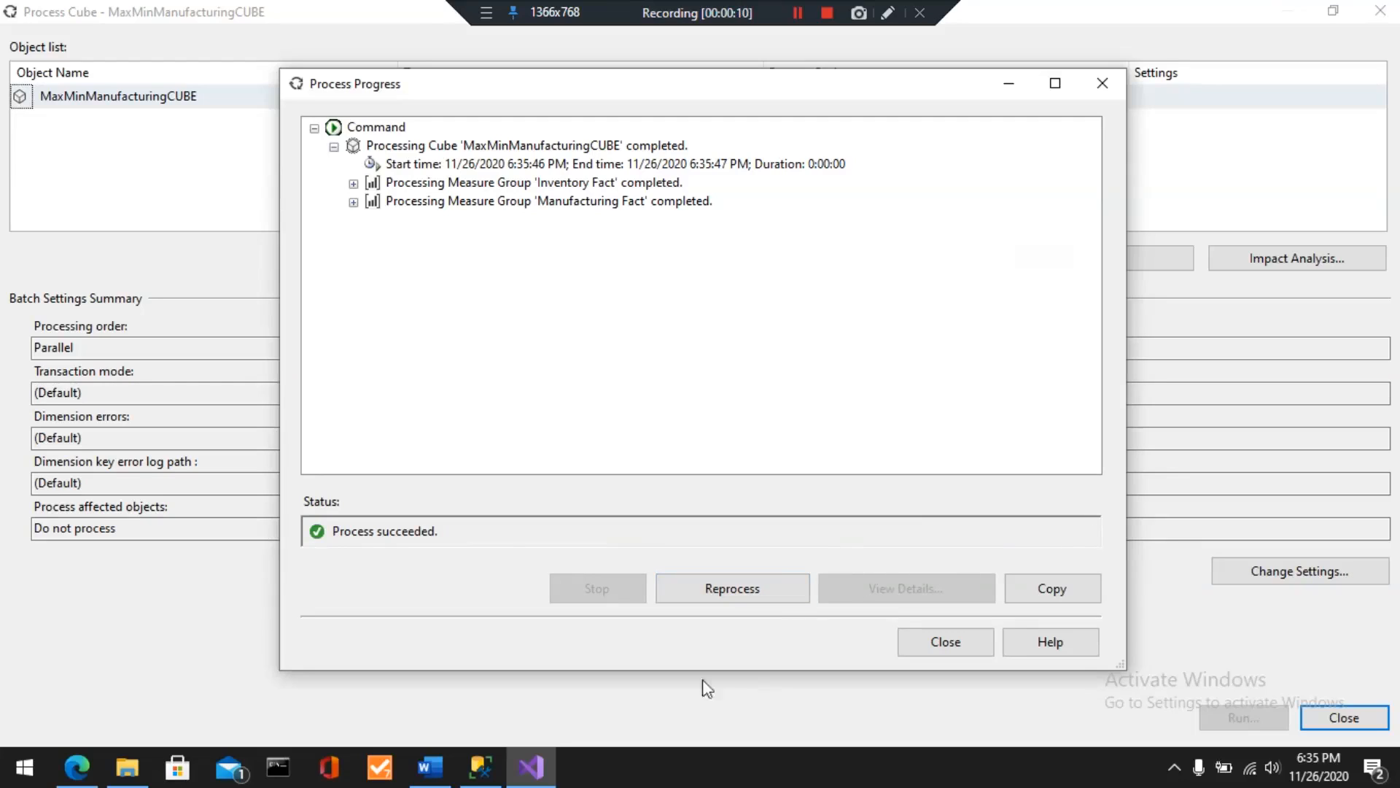
left_click(954, 644)
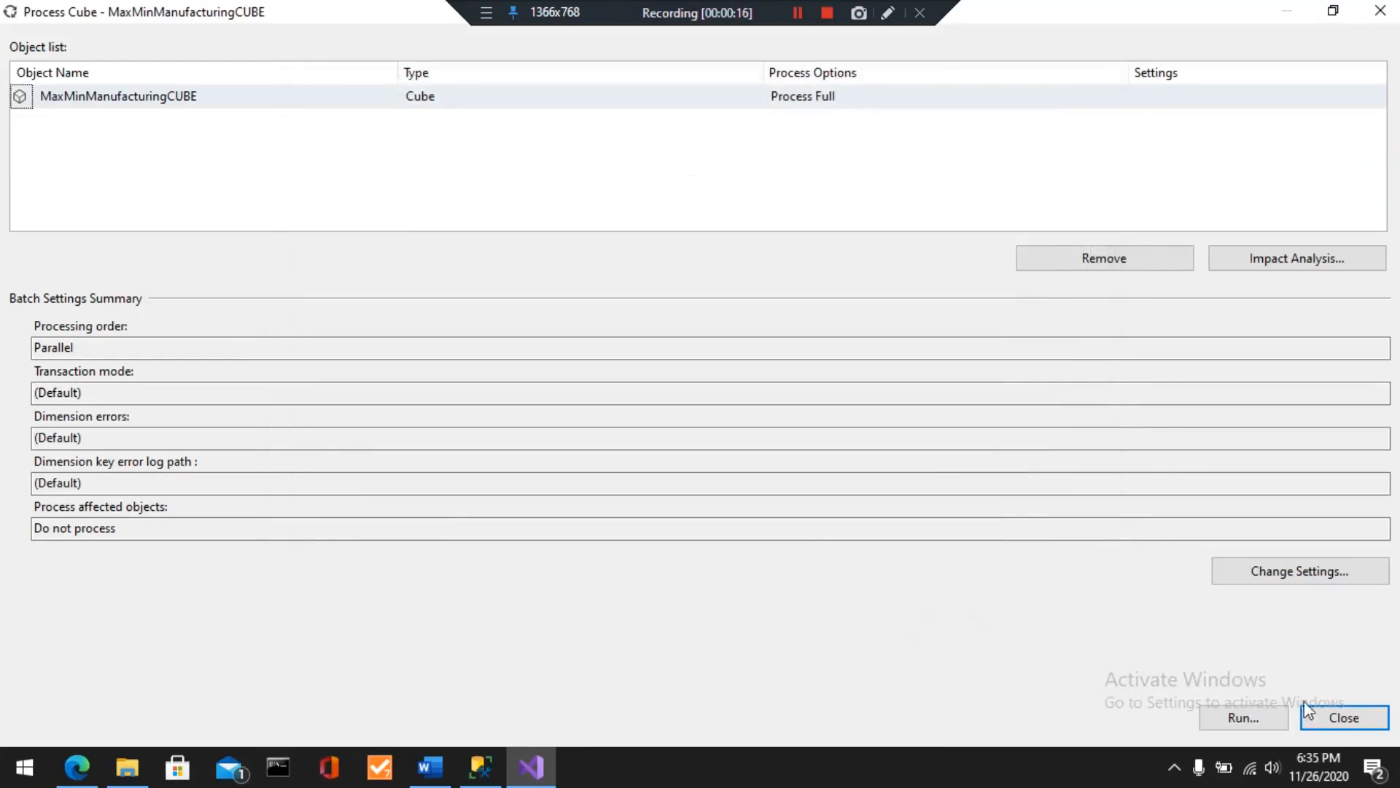
left_click(1344, 718)
left_click(1391, 12)
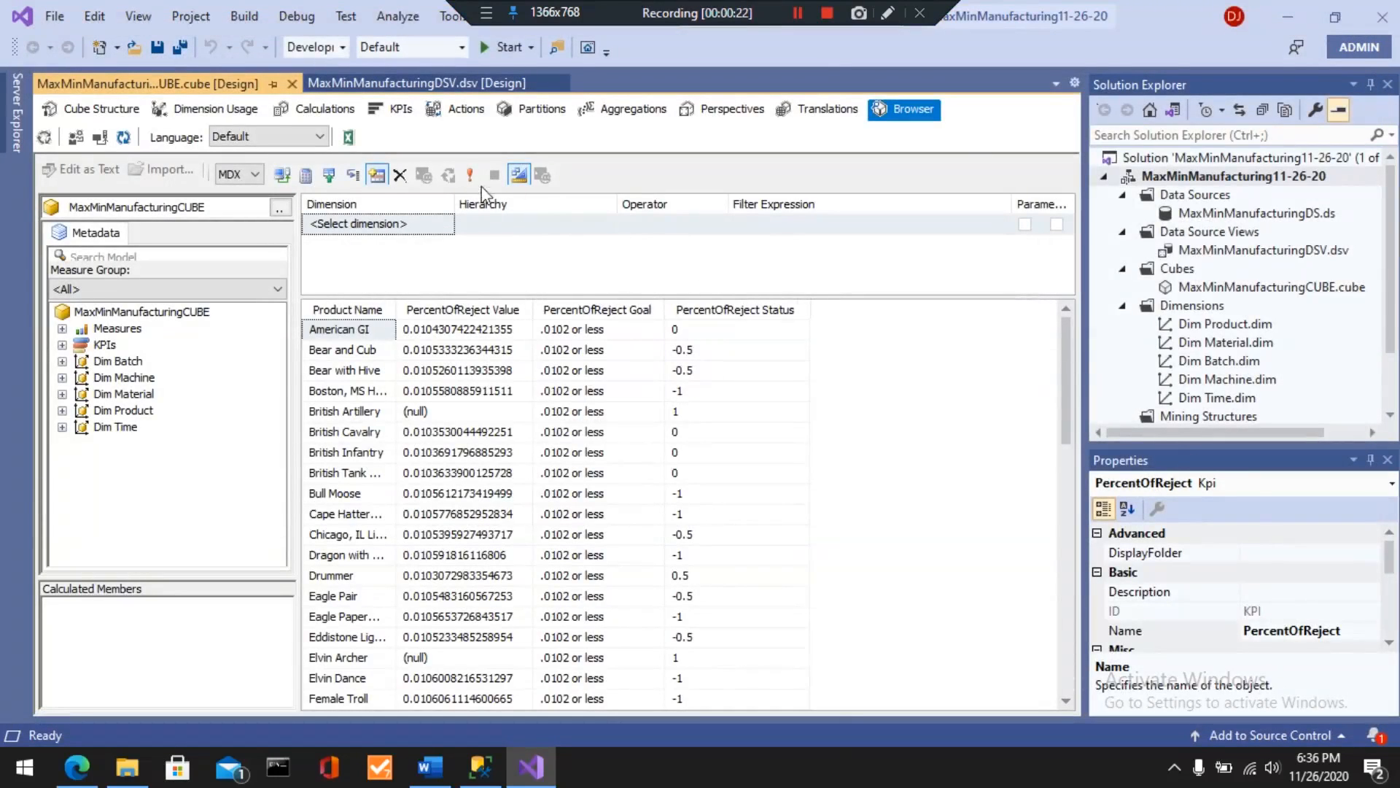
- Check the Metadata pane's KPIs node for PercentOfReject, then return to the Word lab document
left_click(62, 344)
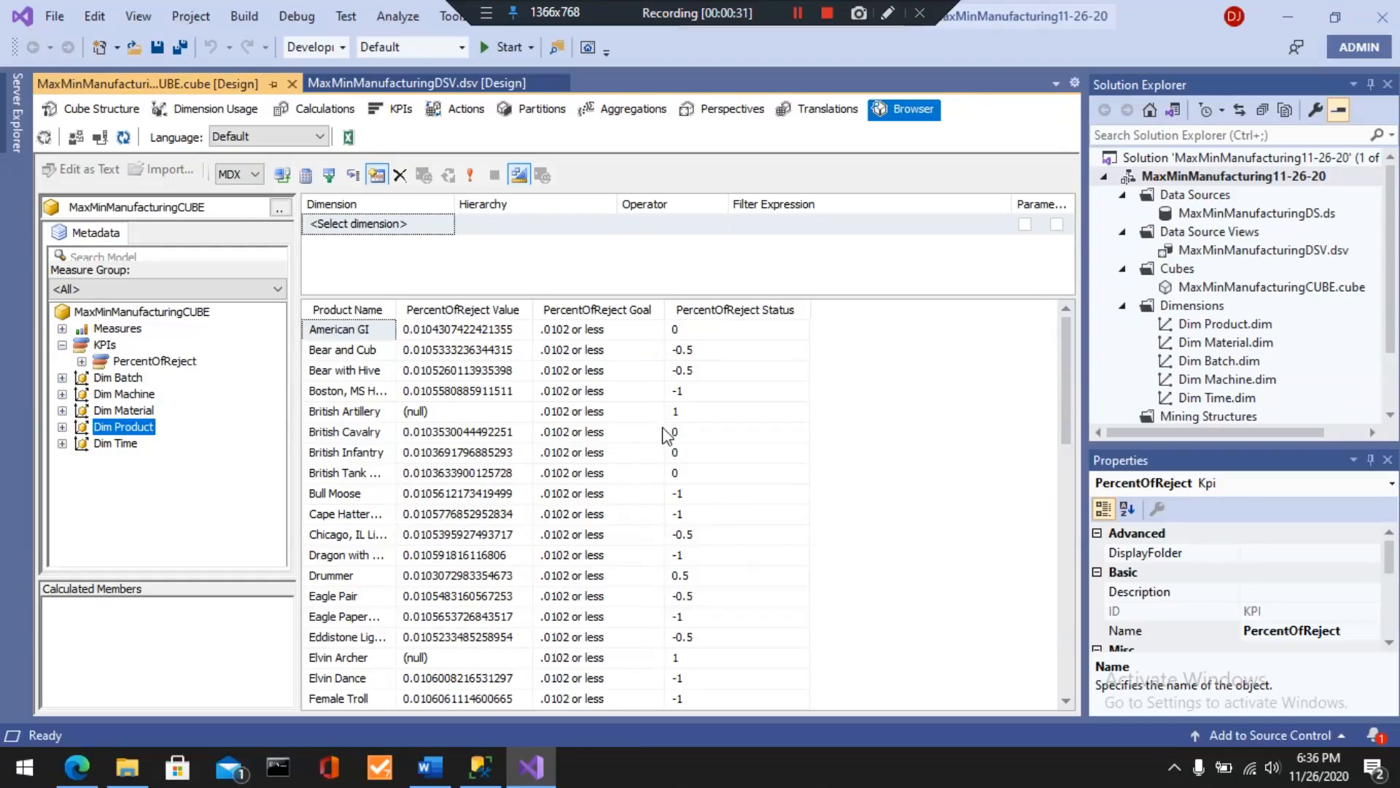
left_click(62, 345)
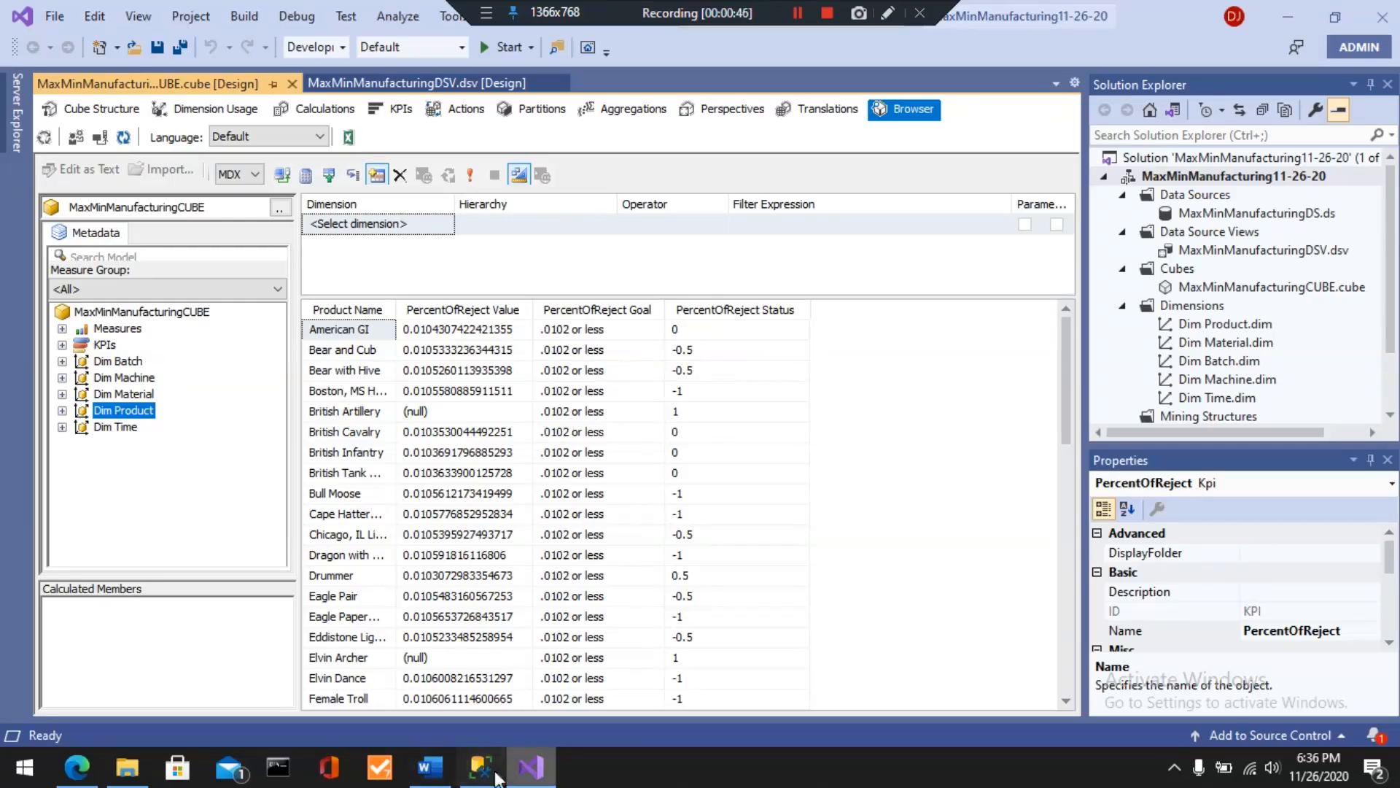
left_click(437, 770)
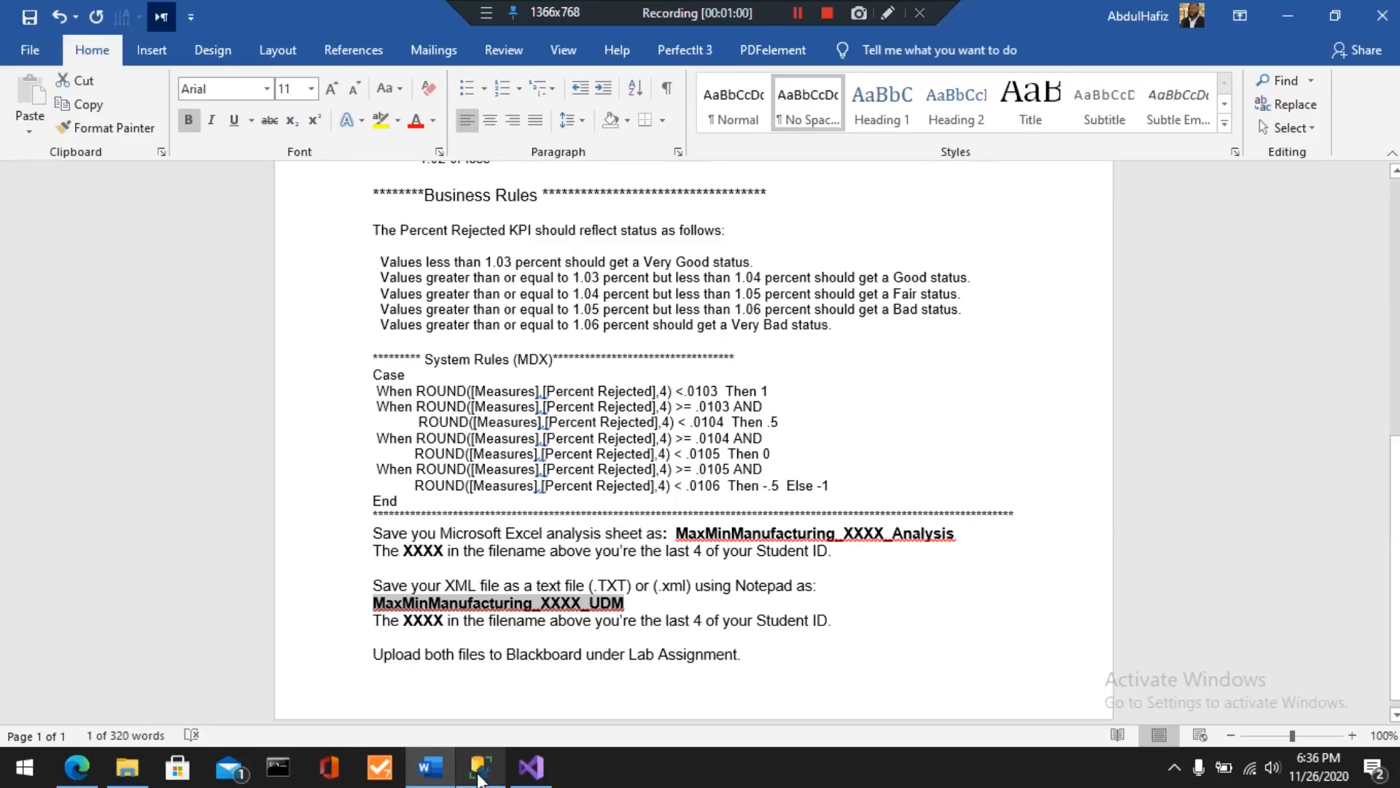
- Switch to SQL Server Management Studio's browser for the deployed cube
left_click(481, 766)
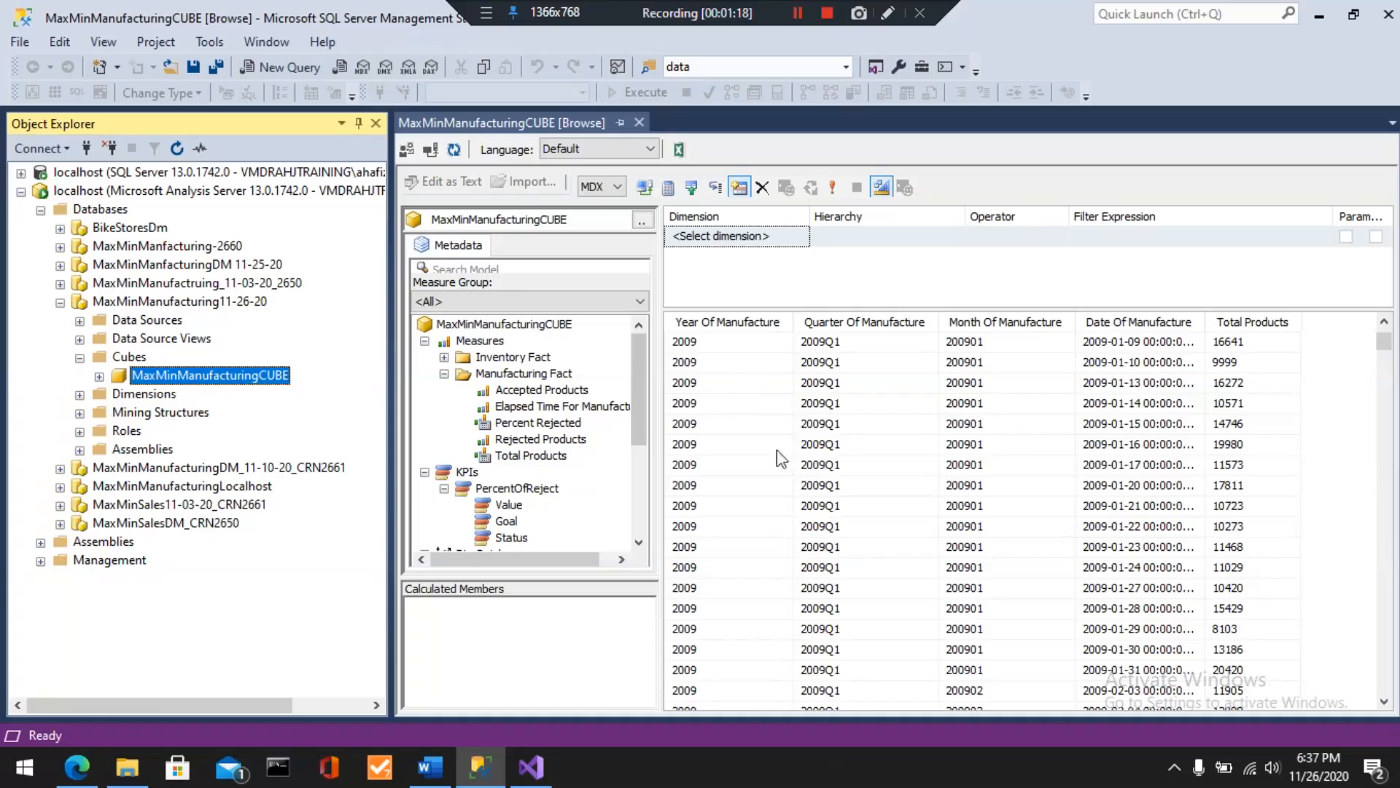
- Clear the Total Products and Year, Quarter, Month, Date Of Manufacture columns from the grid
left_click(454, 149)
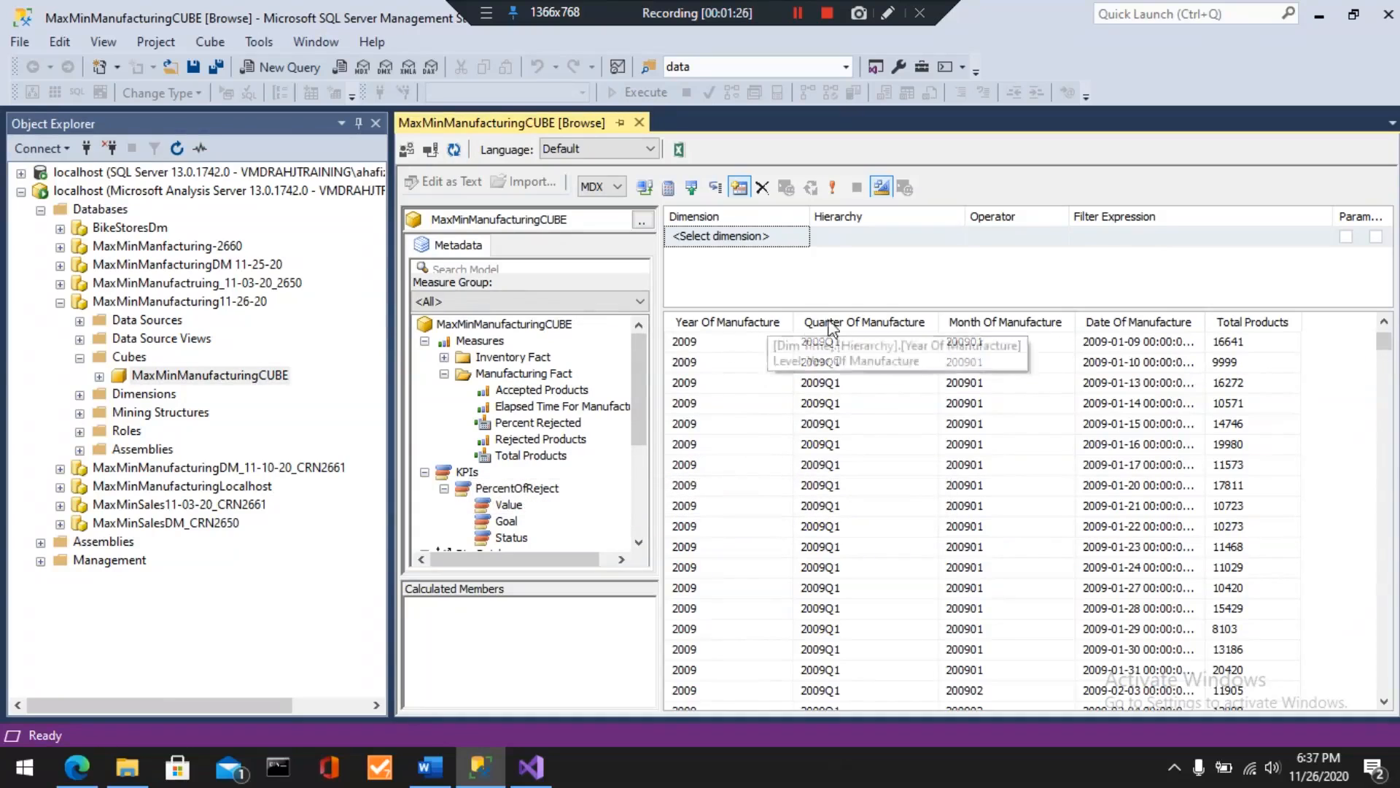
left_click_drag(1232, 336, 544, 518)
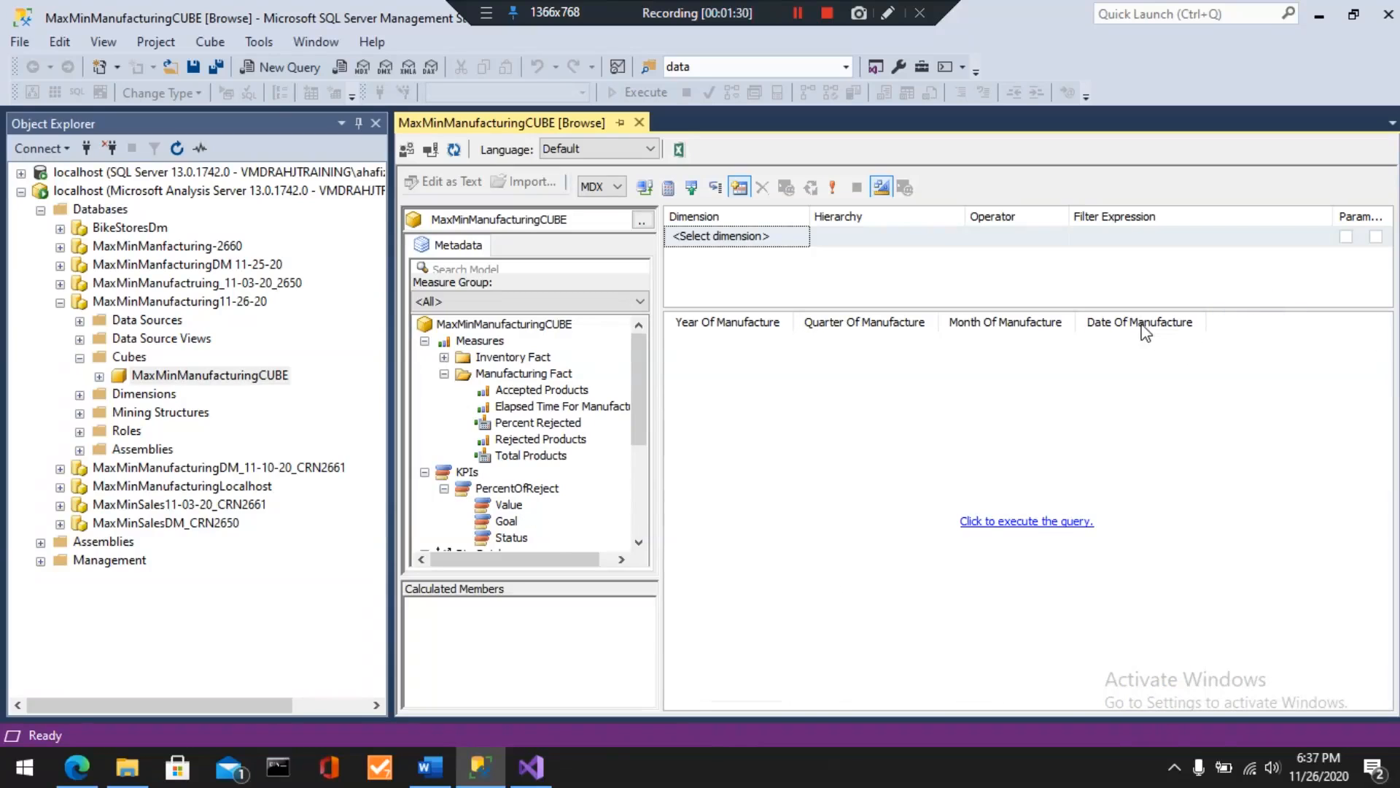
left_click_drag(1145, 332, 625, 471)
left_click_drag(1001, 322, 621, 421)
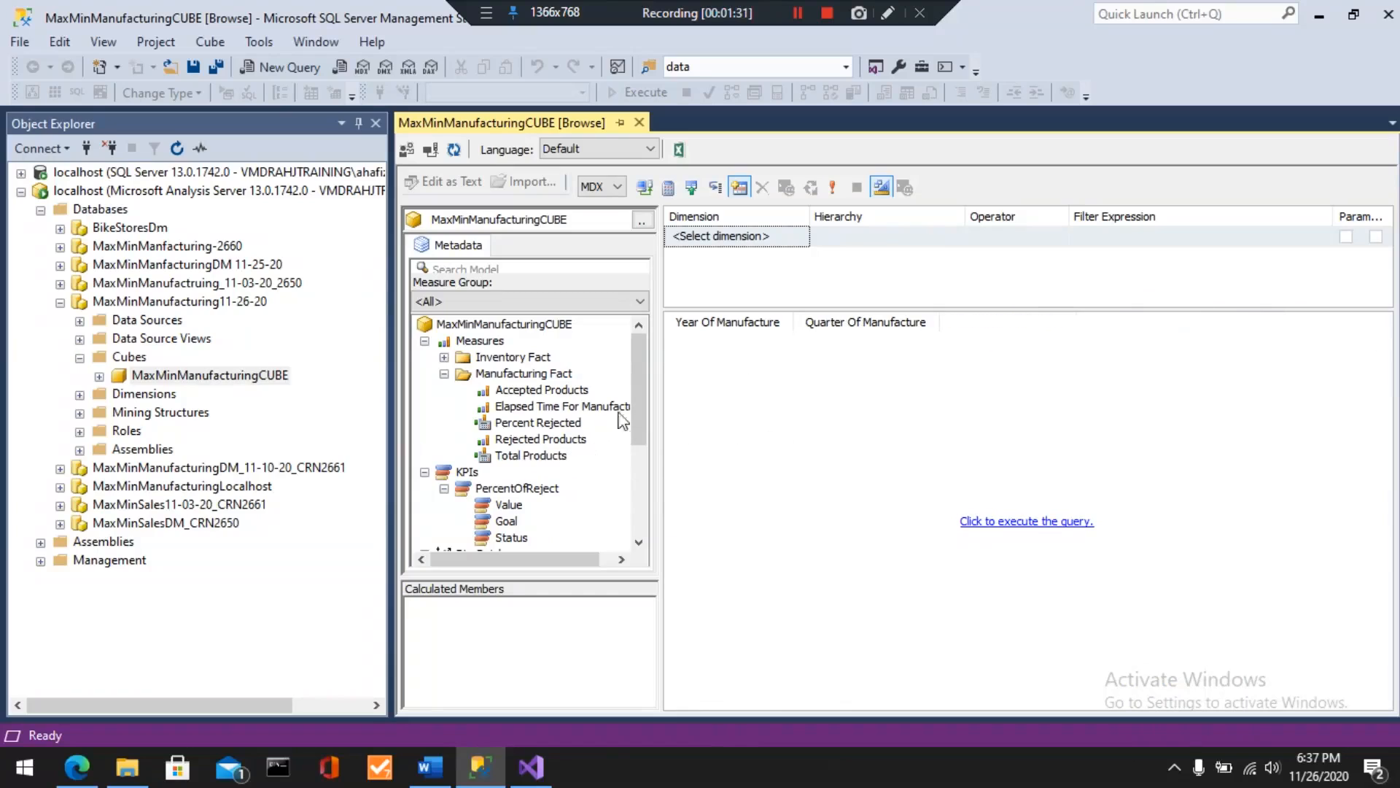
left_click_drag(845, 324, 649, 426)
left_click_drag(700, 321, 594, 419)
- Add PercentOfReject value, goal, status and Dim Product's Product Name, then execute the query
left_click_drag(510, 488, 672, 487)
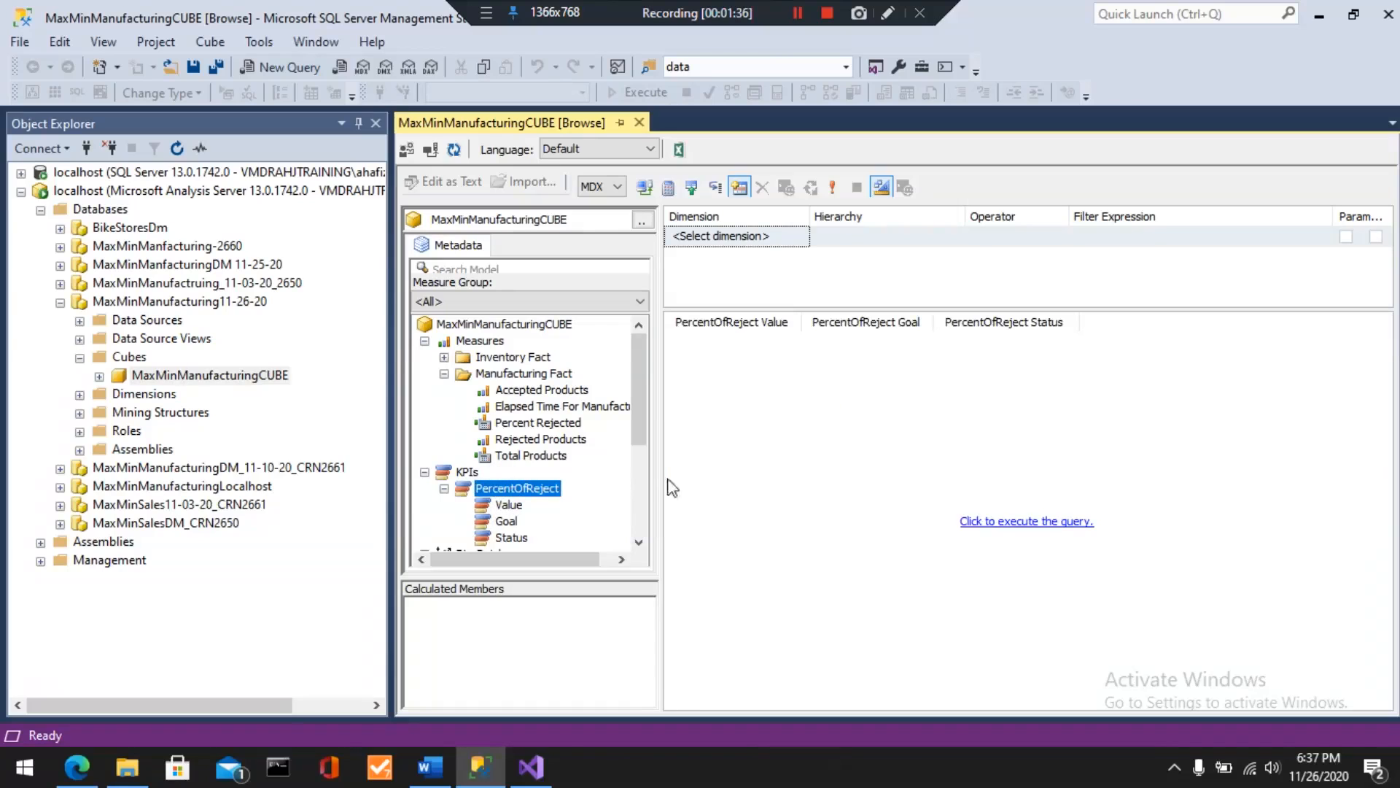
left_click_drag(639, 335, 640, 421)
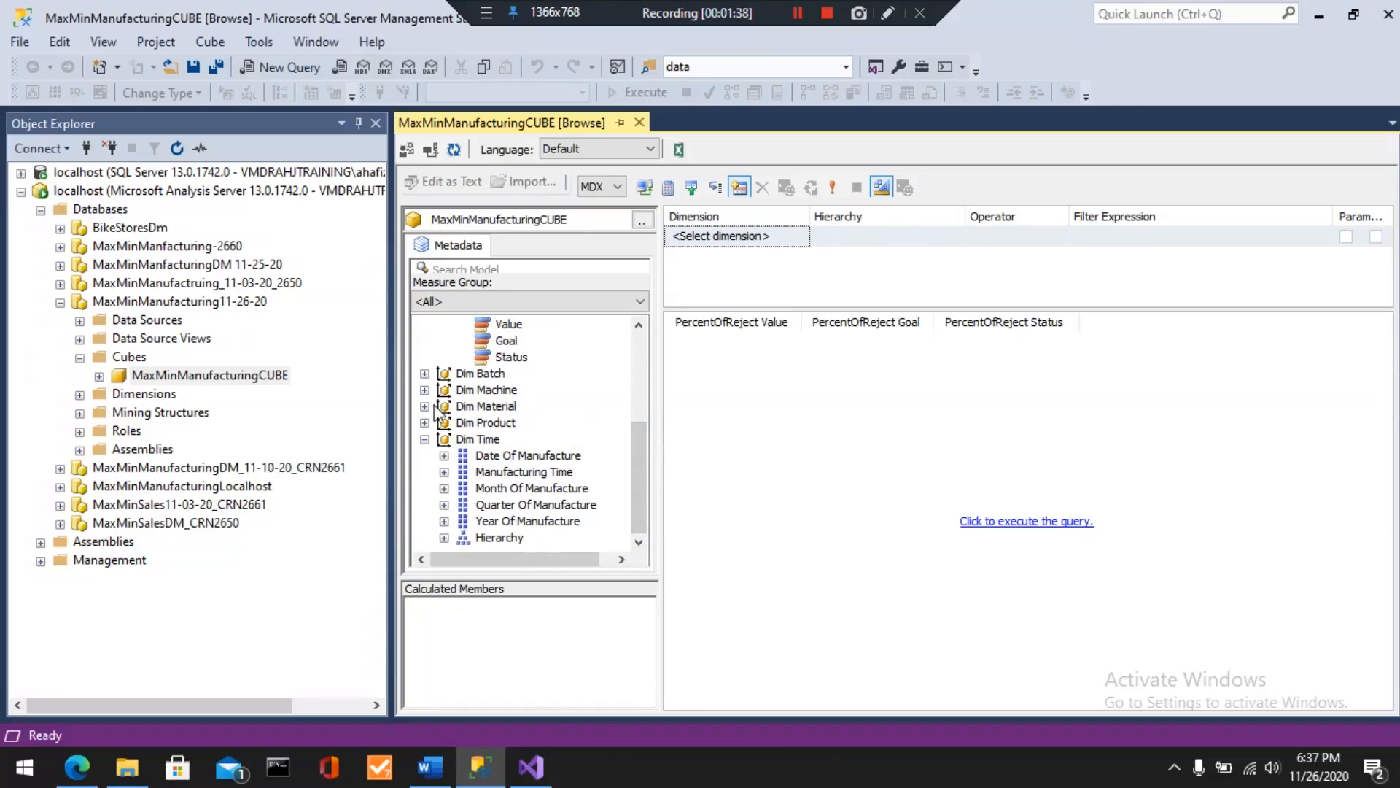
left_click(424, 422)
left_click_drag(523, 455, 703, 343)
left_click(1028, 521)
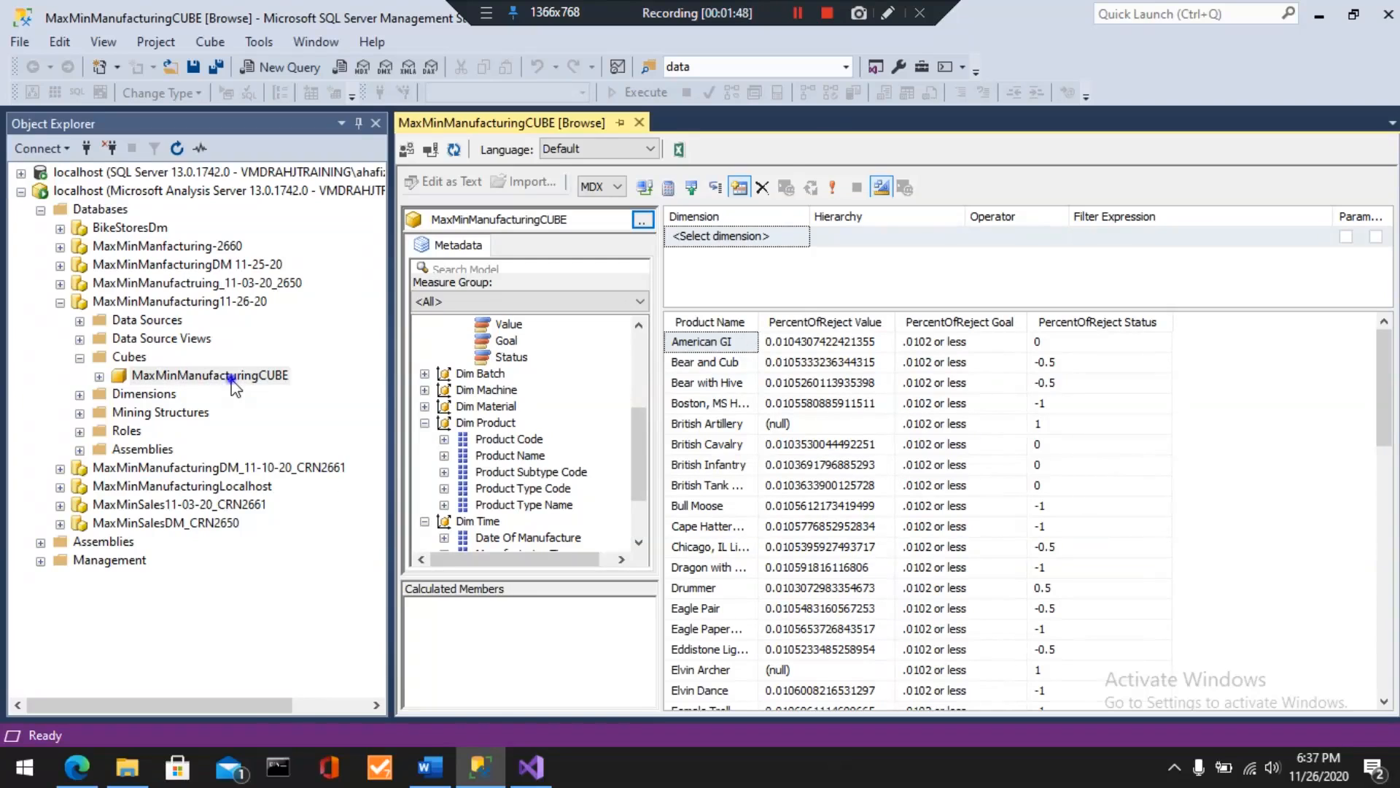
right_click(231, 380)
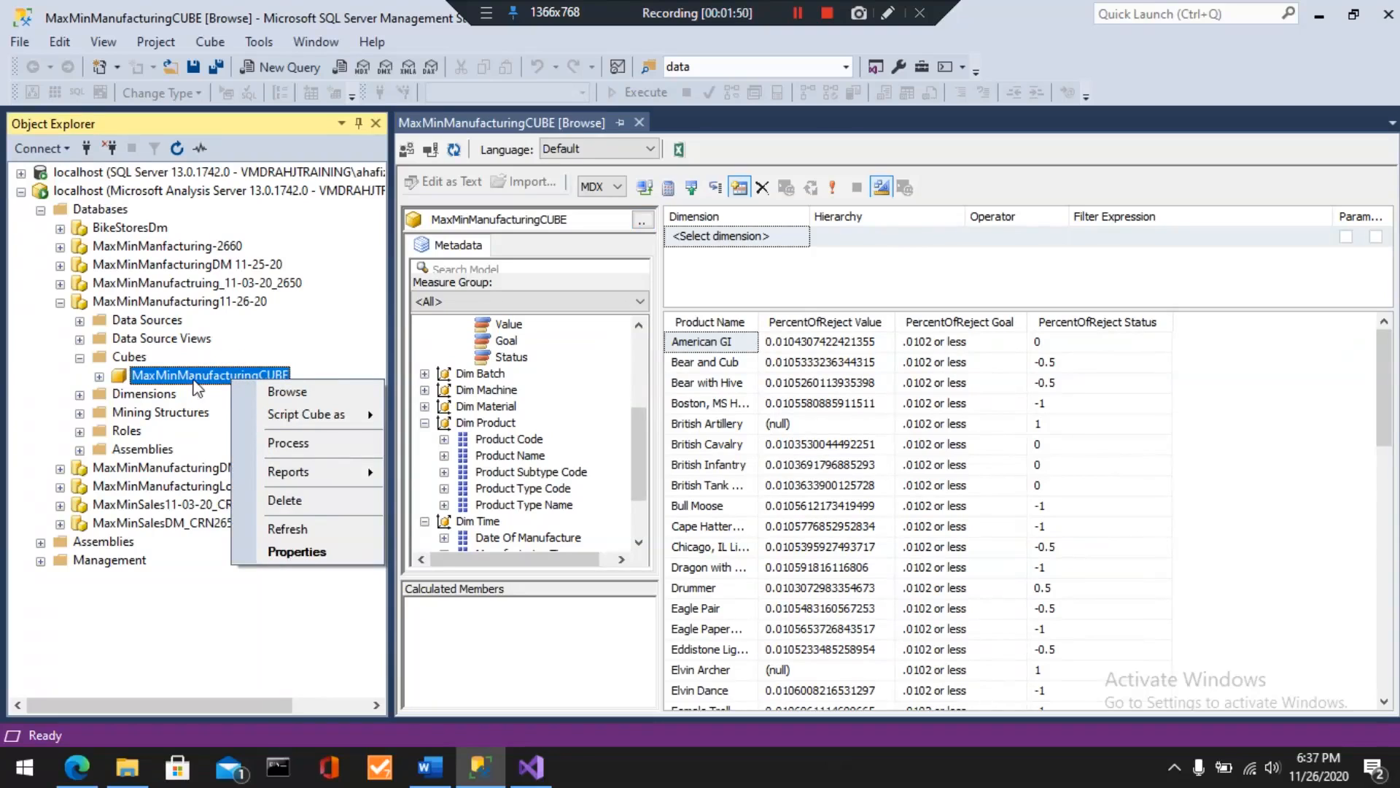
- Script the cube as CREATE to an .xmla file in Documents, then cancel the save dialog
mouse_move(299, 415)
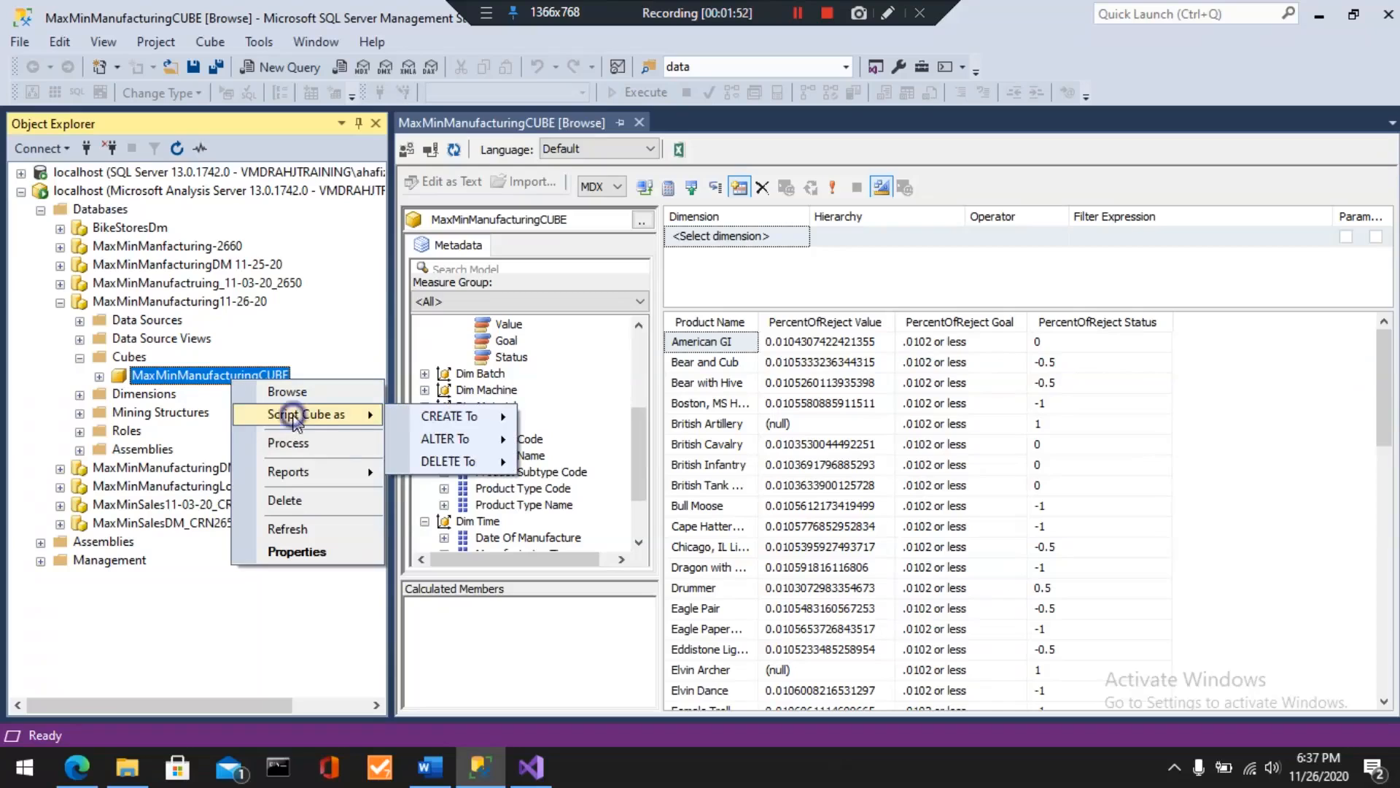
mouse_move(438, 427)
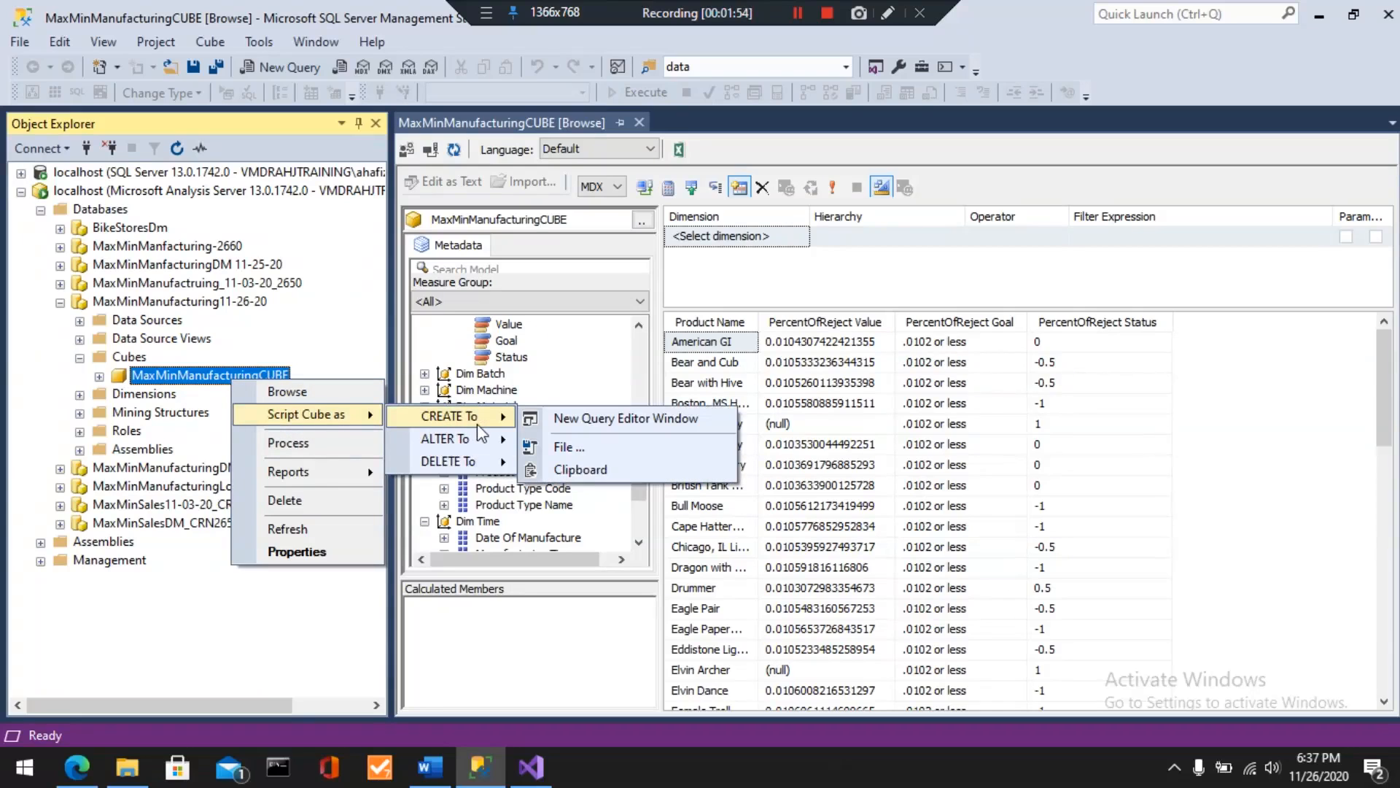
left_click(565, 447)
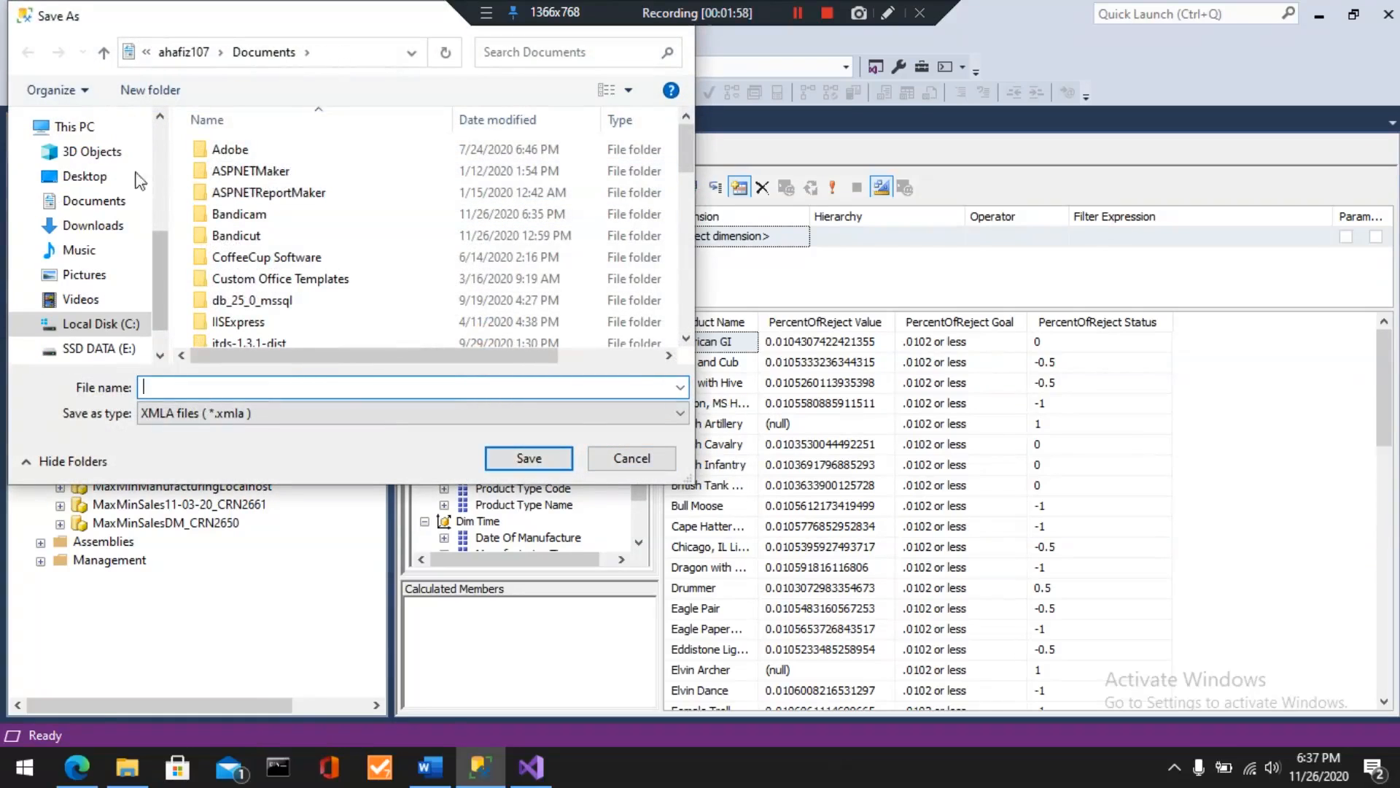
left_click(94, 201)
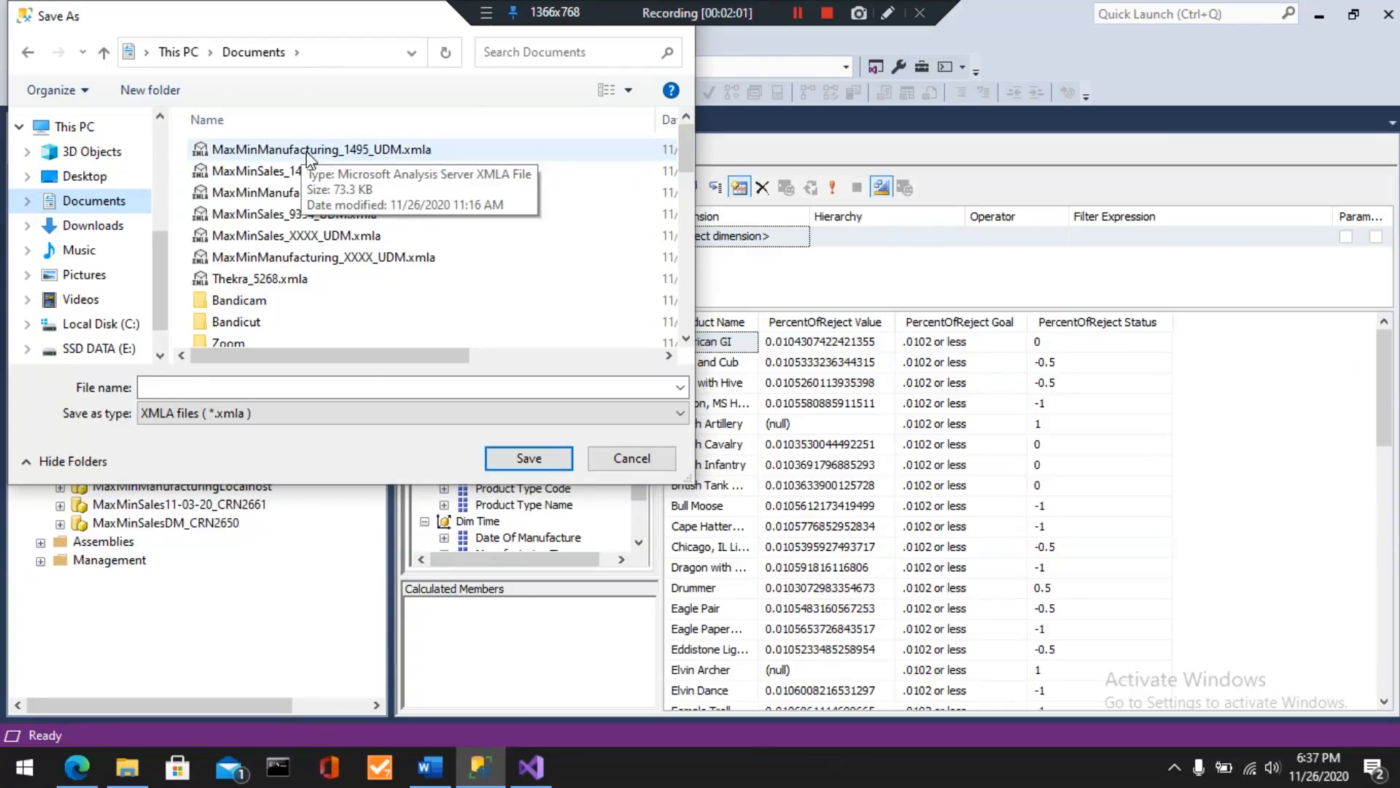
left_click(310, 150)
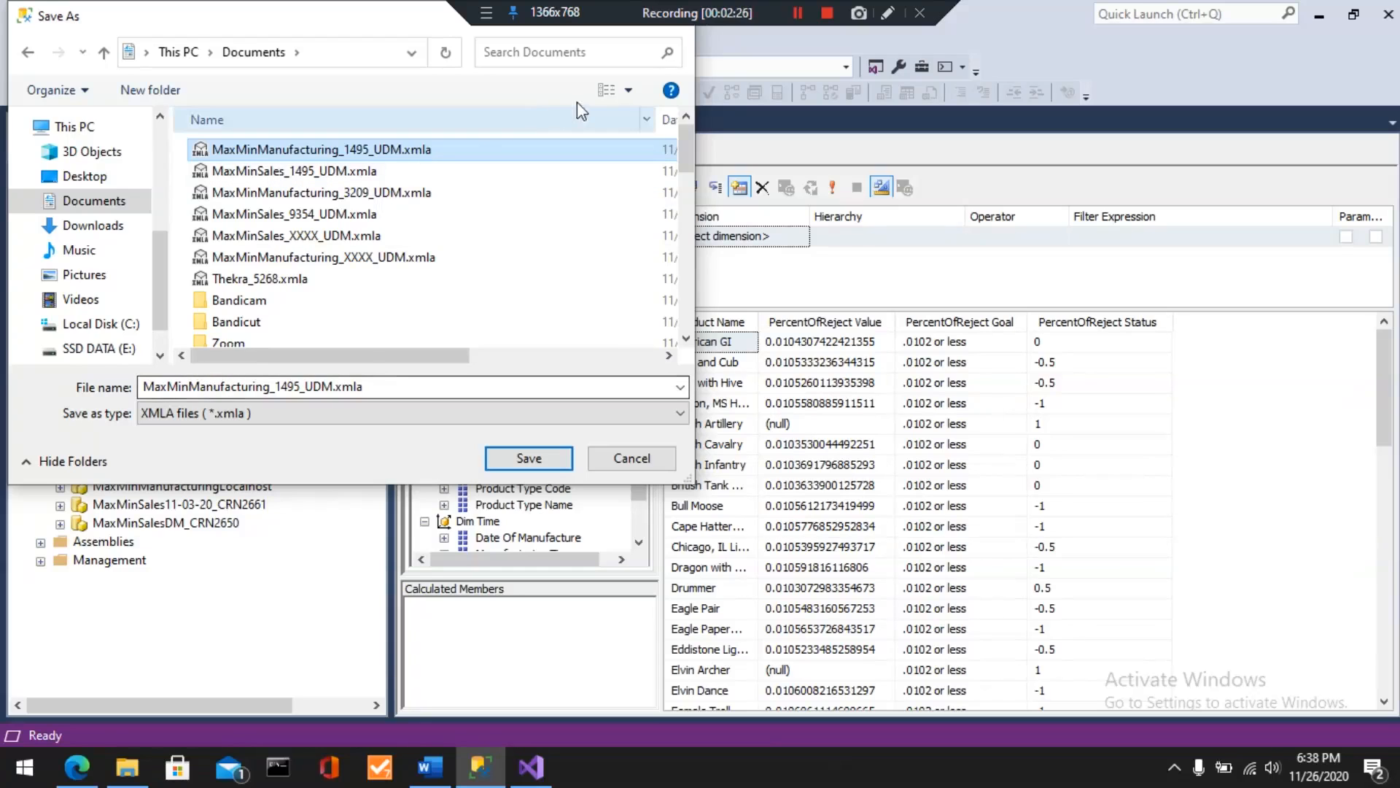
left_click_drag(353, 22, 414, 185)
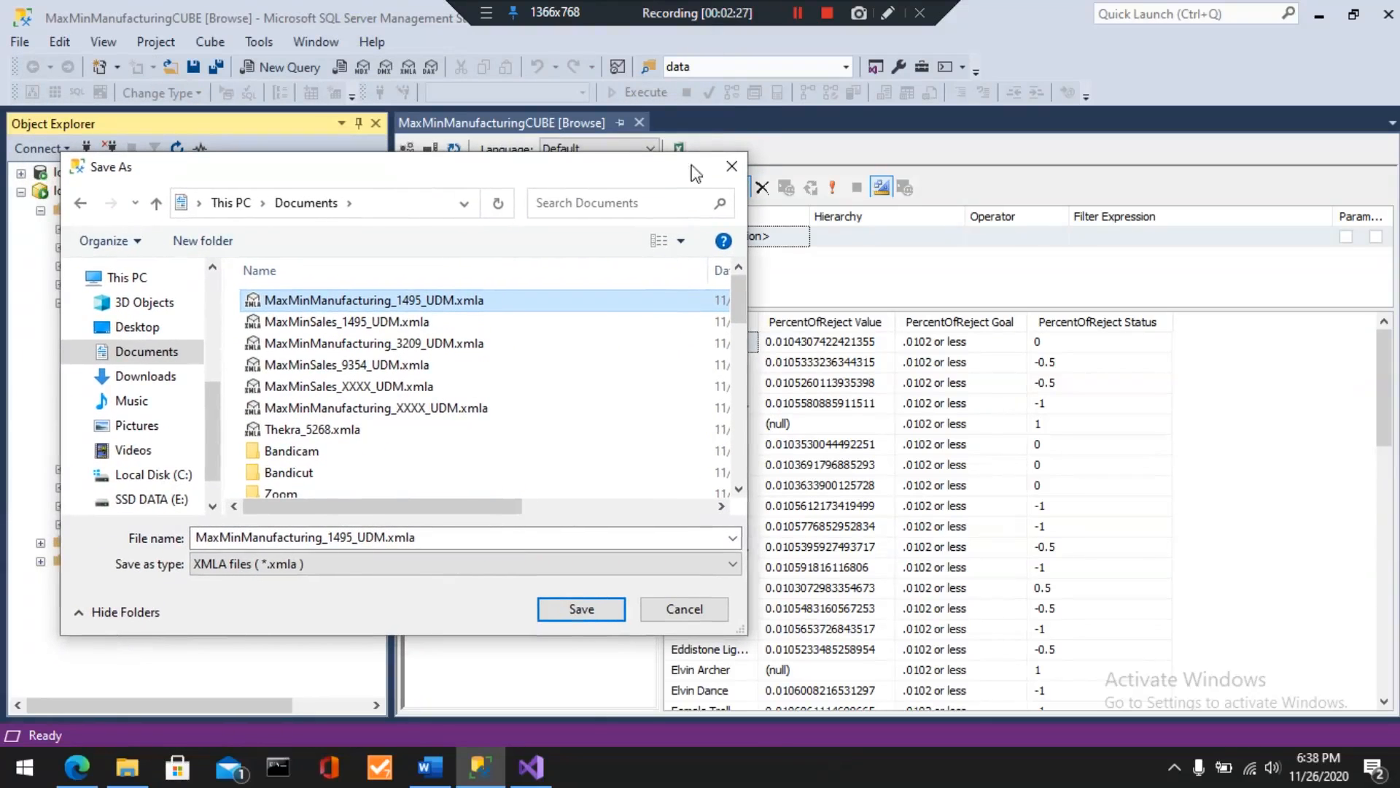
left_click(733, 168)
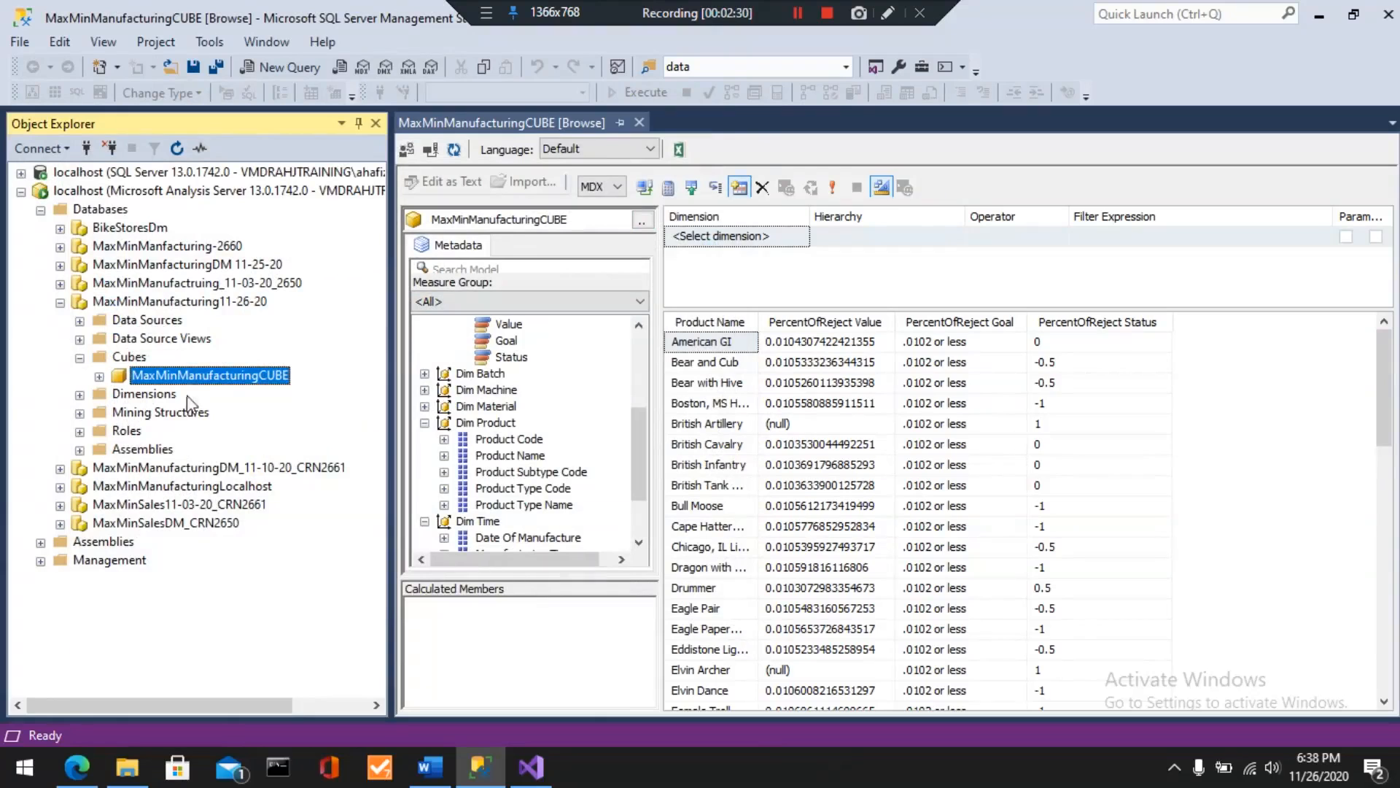
- Reopen the cube's scripting menu, then switch back to the Word lab document
right_click(199, 376)
mouse_move(249, 413)
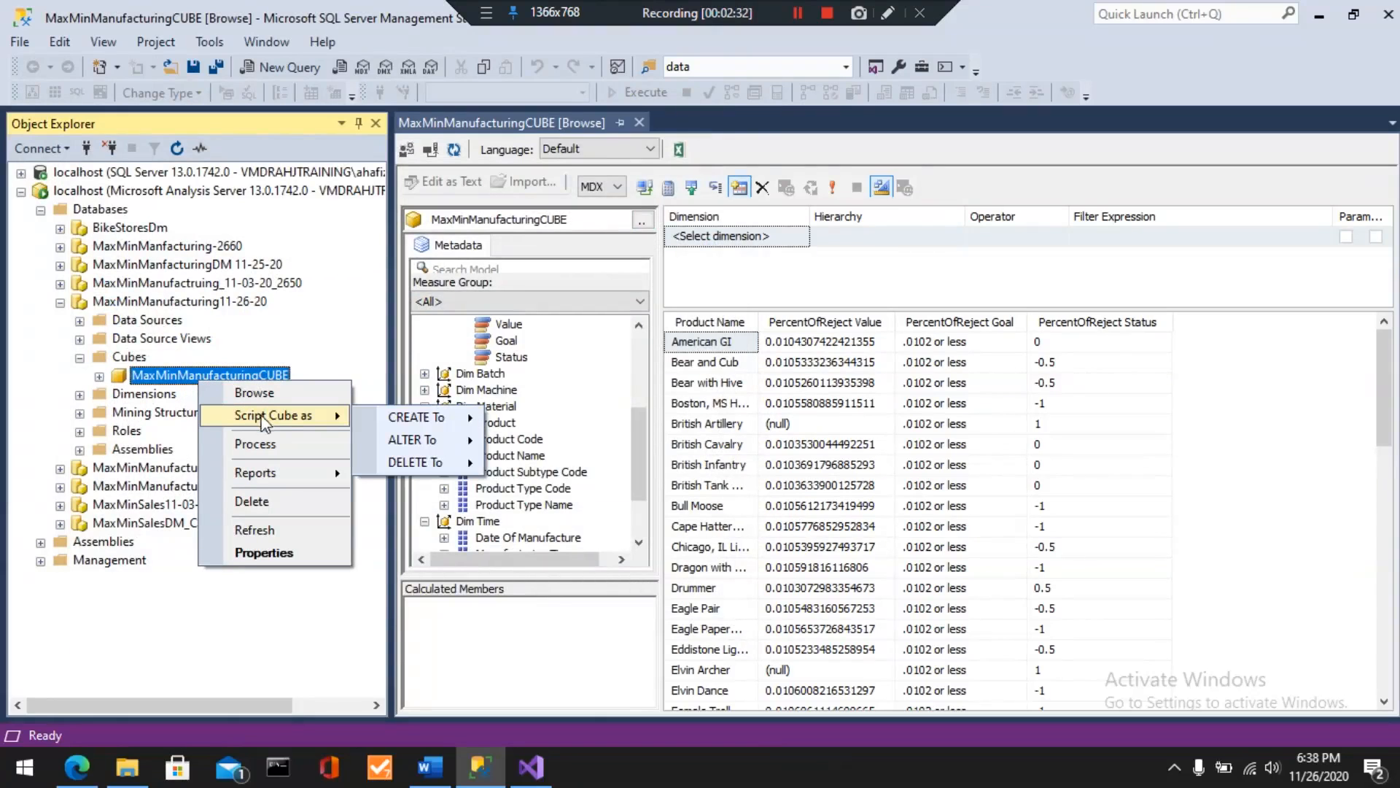
mouse_move(408, 419)
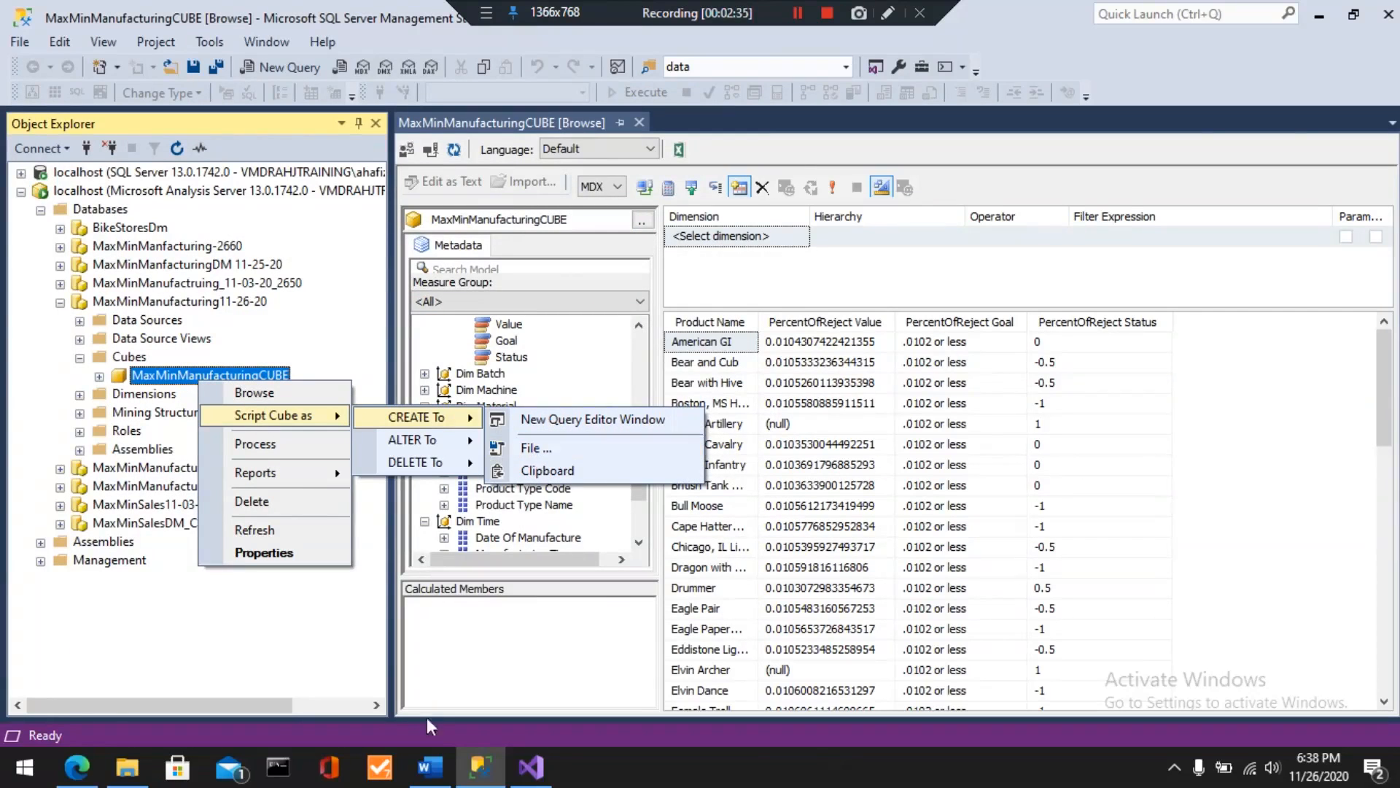
left_click(431, 767)
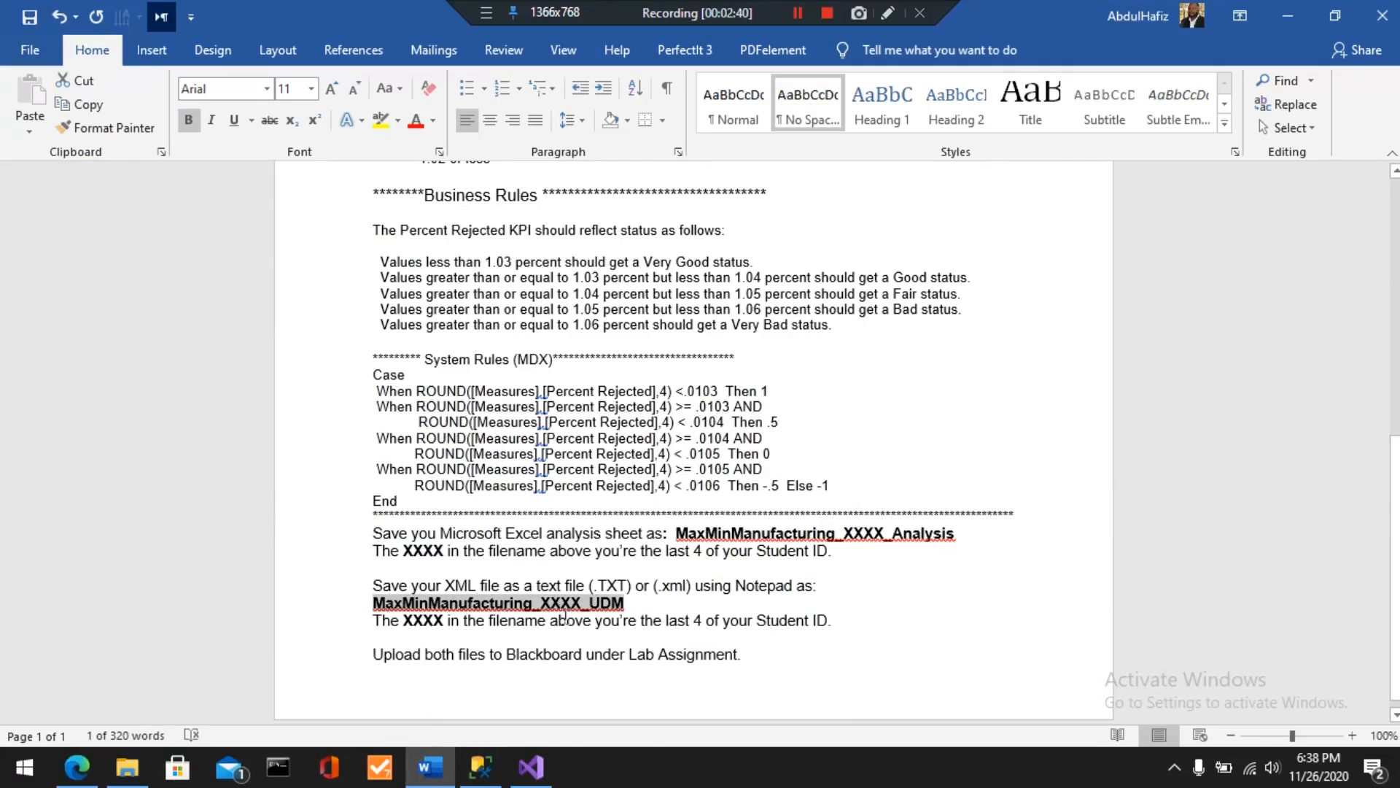
mouse_move(477, 773)
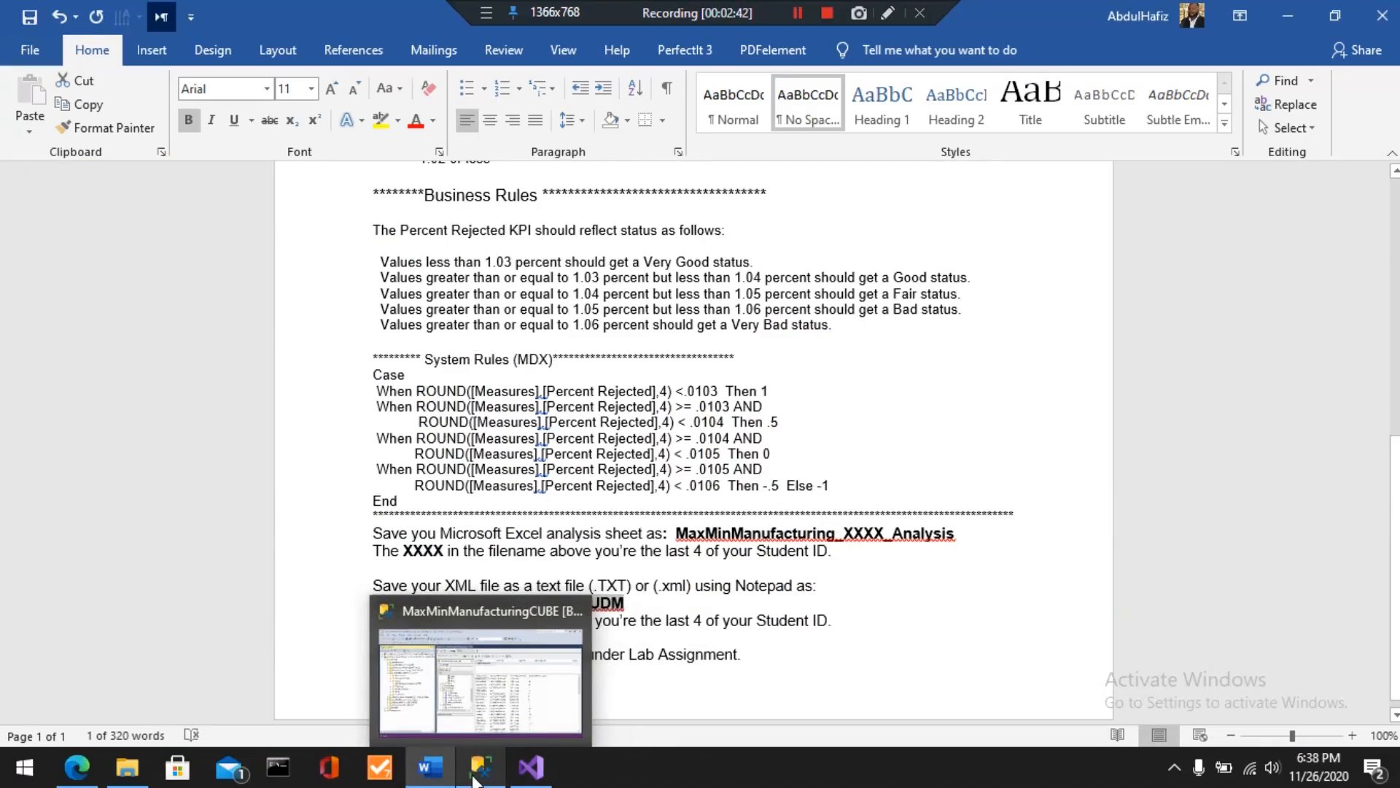